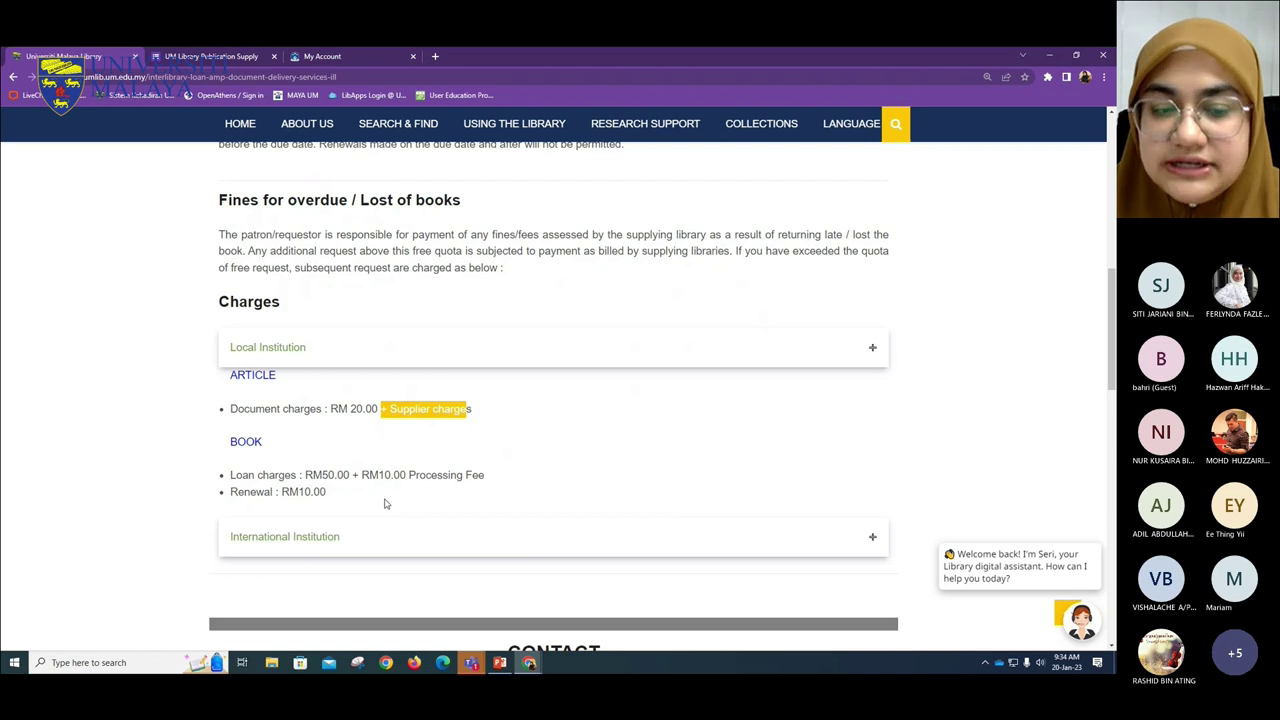
- Highlight the book loan charges line and expand the International Institution charges section
left_click_drag(227, 476, 500, 483)
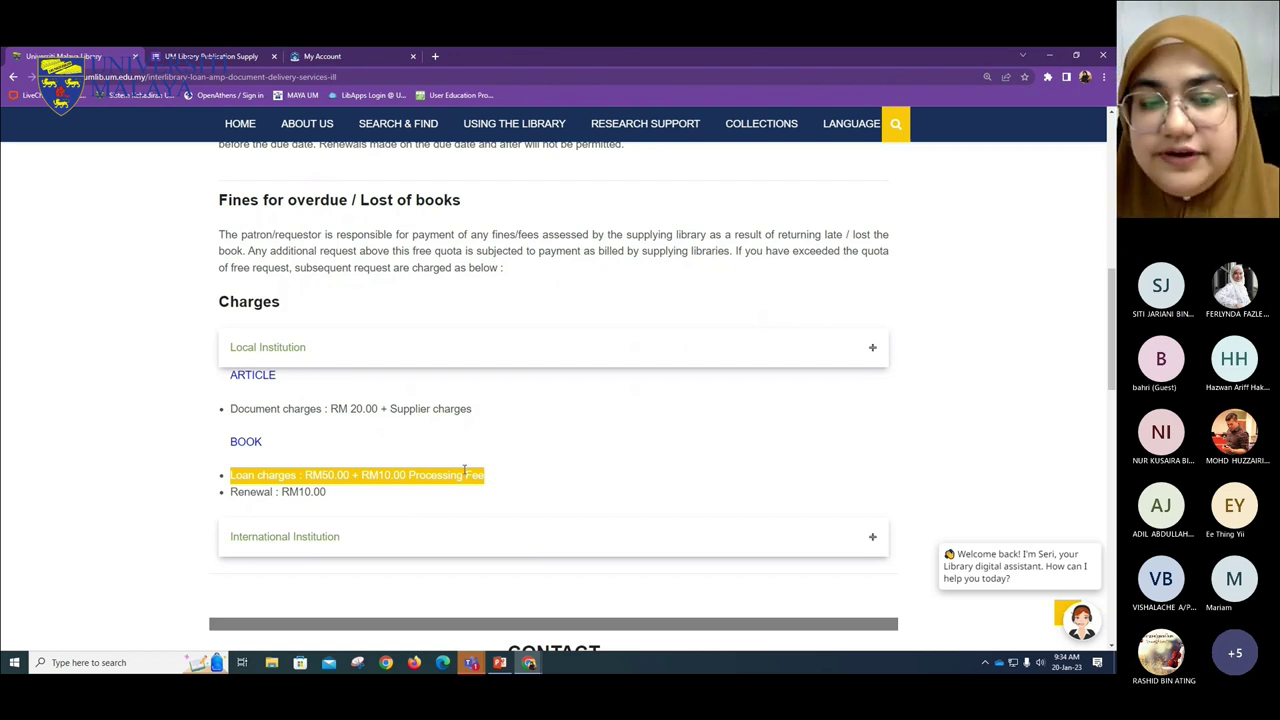
scroll(440, 486, "down", 1)
left_click(520, 430)
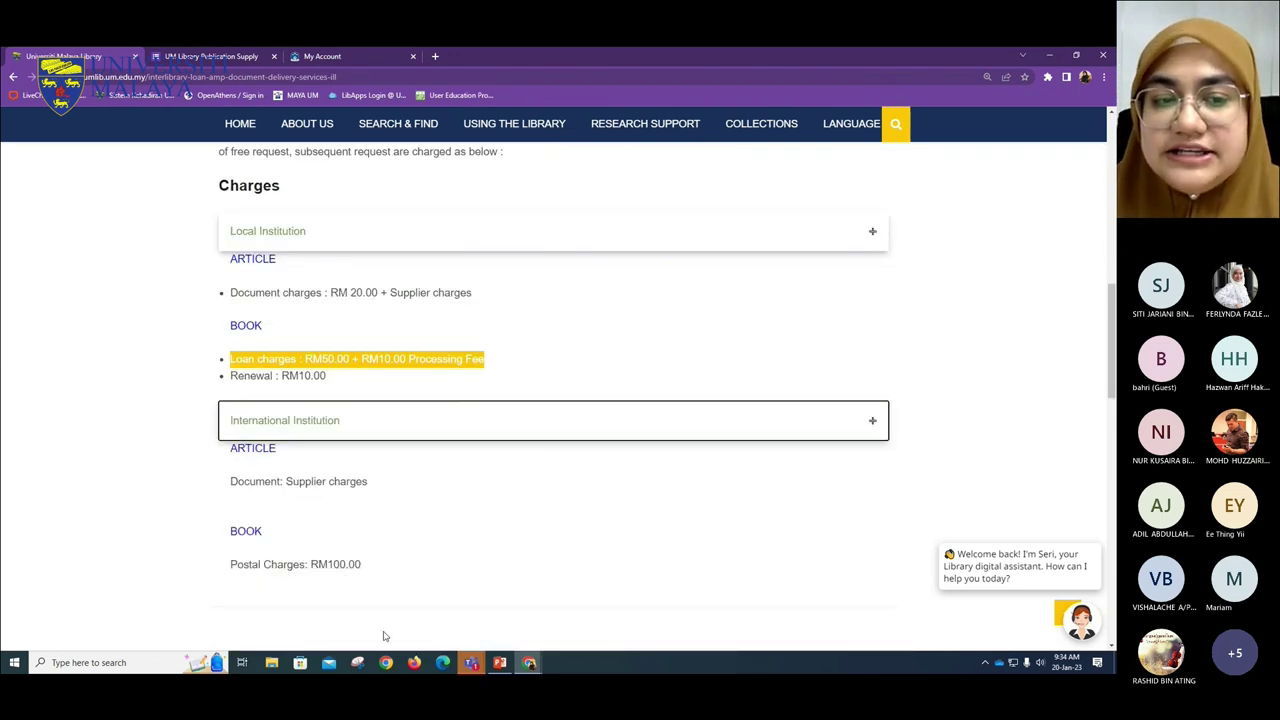
scroll(400, 465, "down", 1)
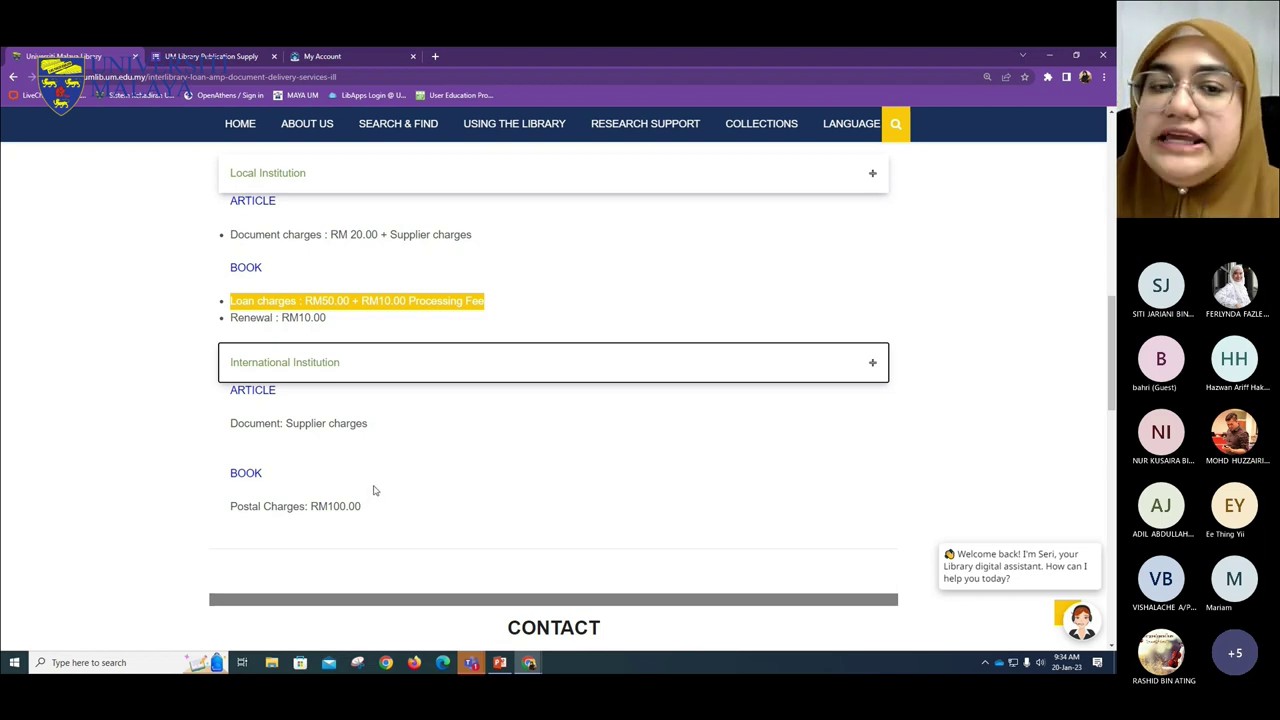
- Highlight the international supplier charges and RM100.00 postal charges, then scroll back to the top
left_click(257, 424)
left_click_drag(257, 424, 368, 427)
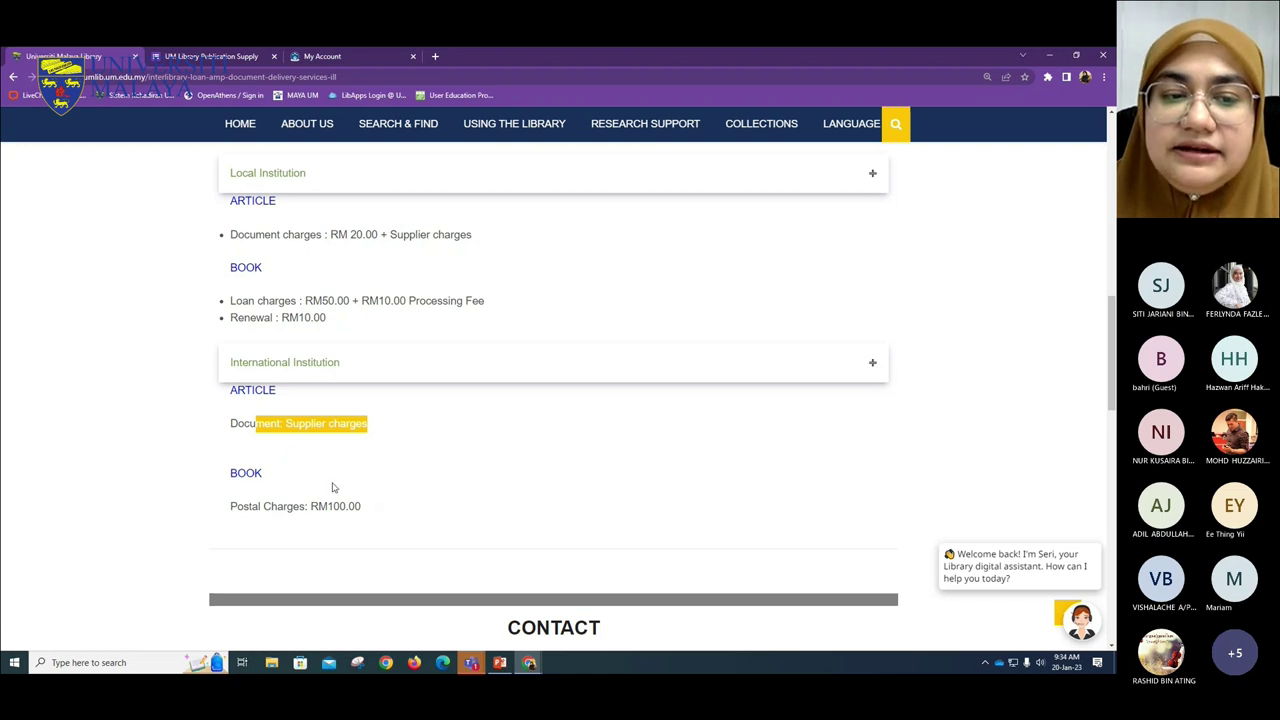
left_click(259, 507)
left_click_drag(259, 507, 415, 511)
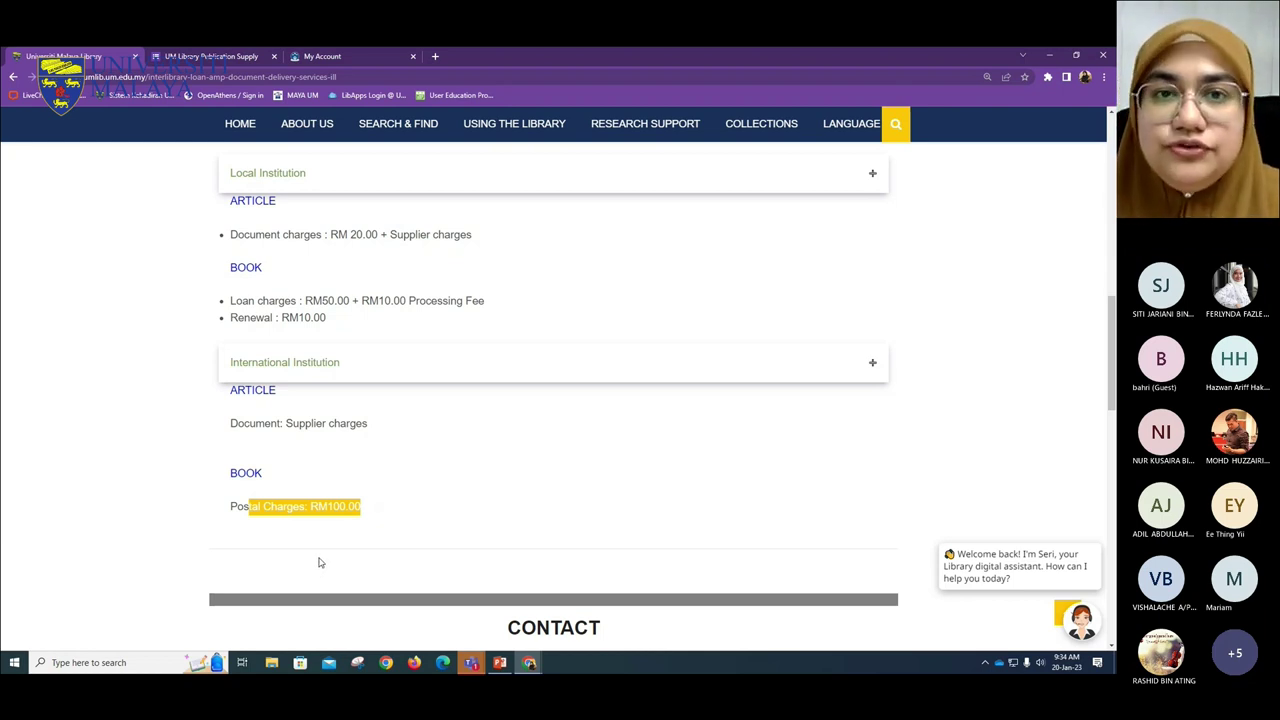
left_click(372, 505)
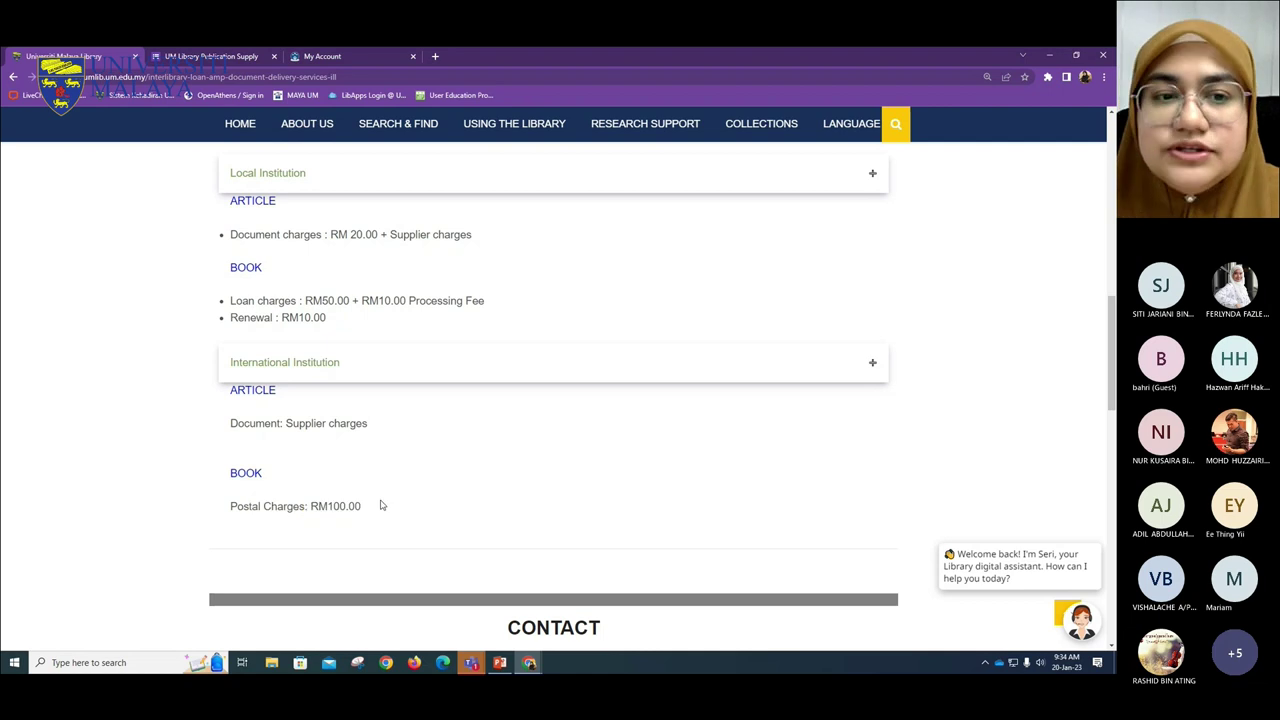
scroll(395, 515, "up", 1)
scroll(409, 528, "up", 5)
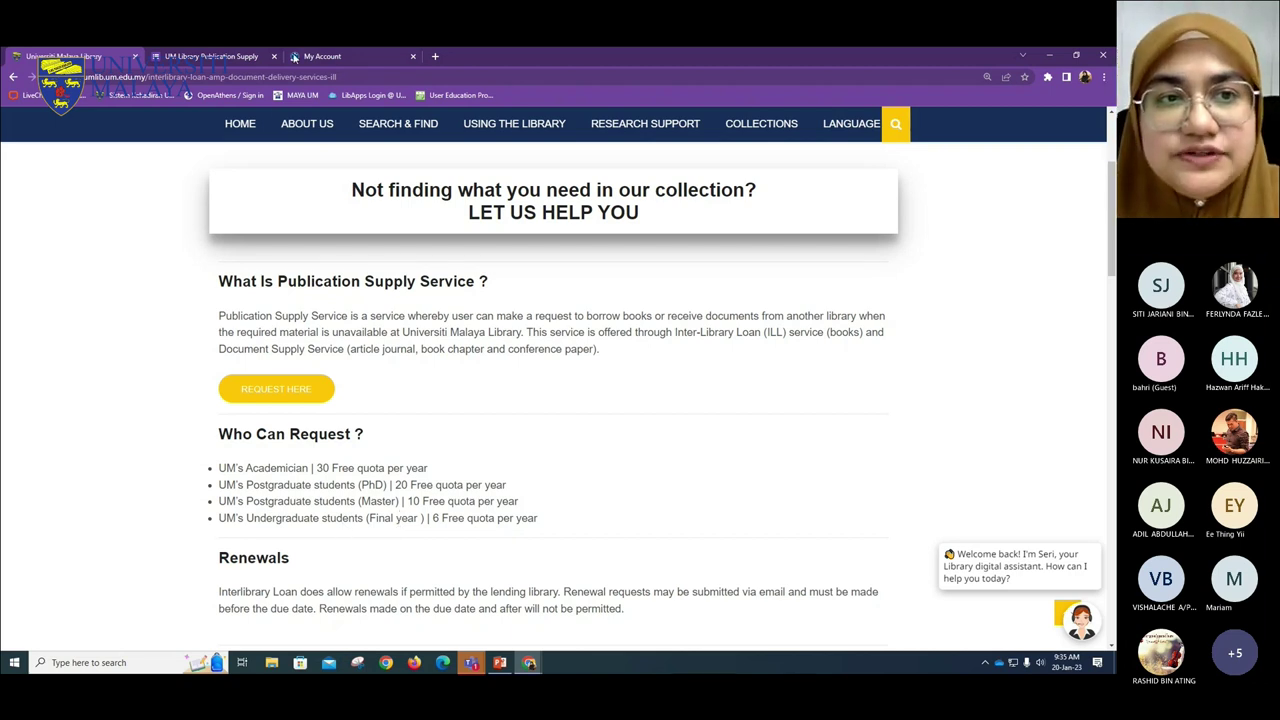
- Close the publication supply request form and return to the Pendeta Discovery account's Requests page
left_click(228, 56)
key("Up")
key("Up")
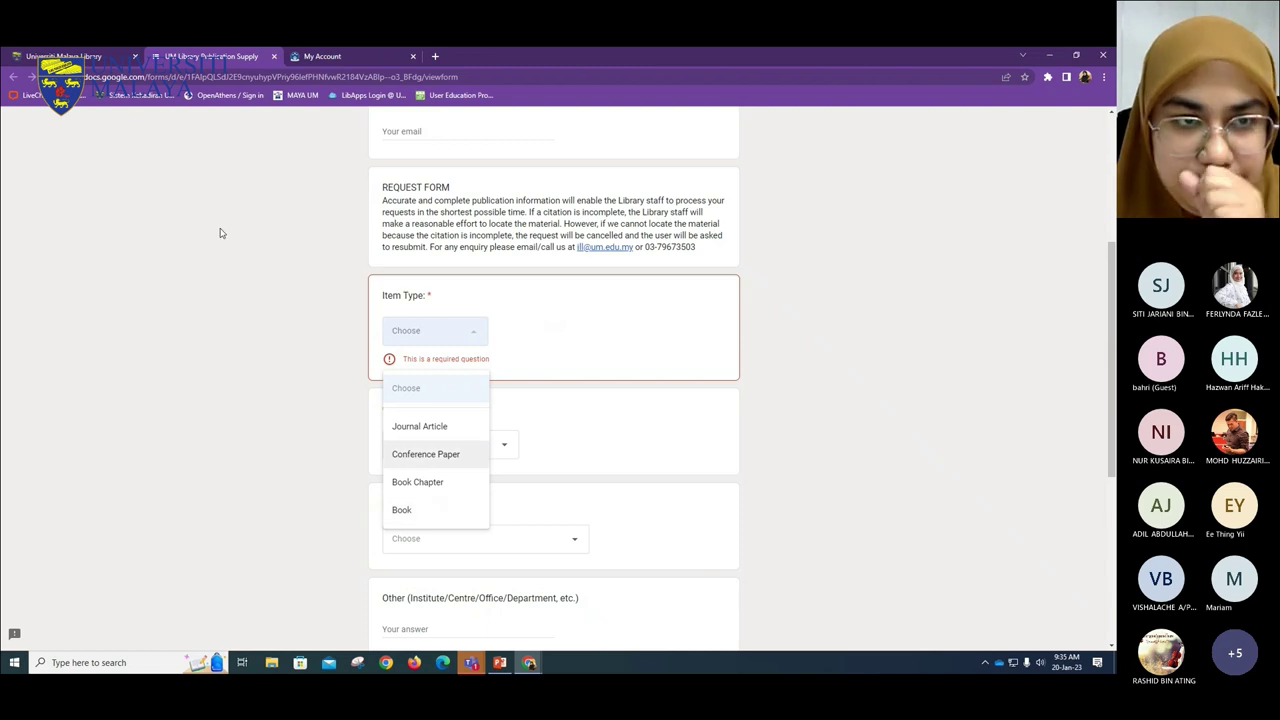
left_click(274, 57)
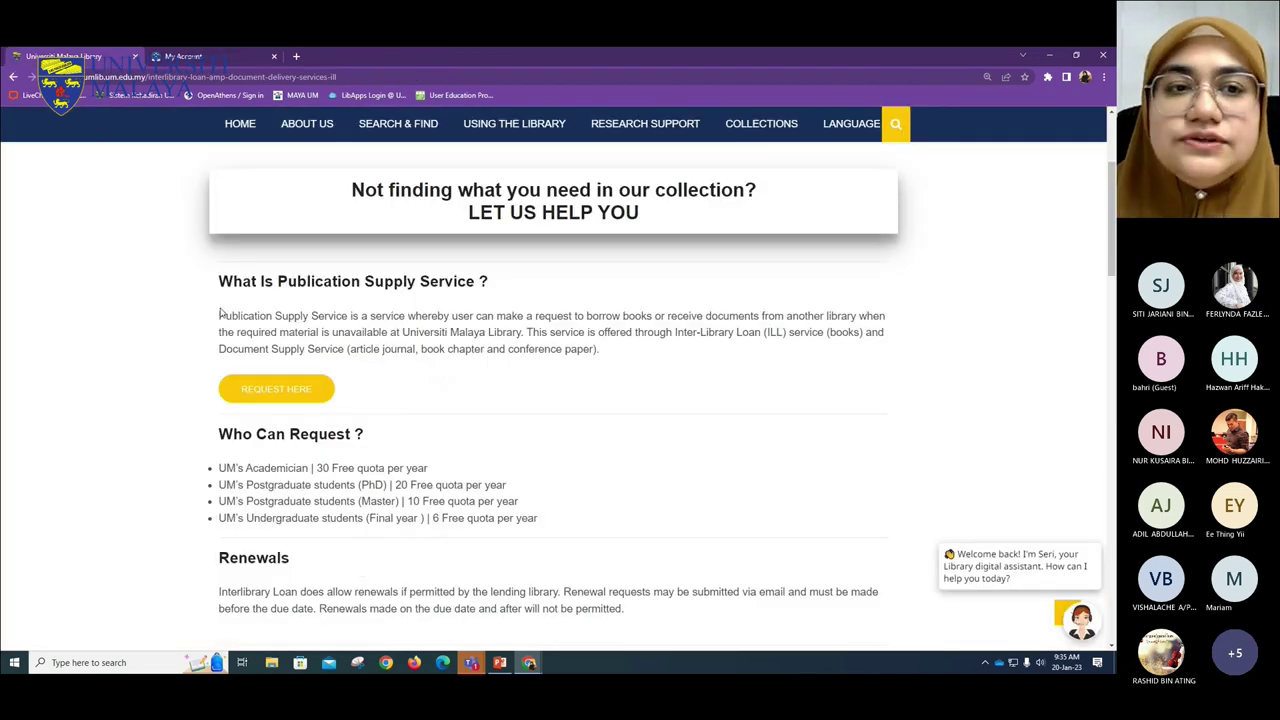
left_click(210, 57)
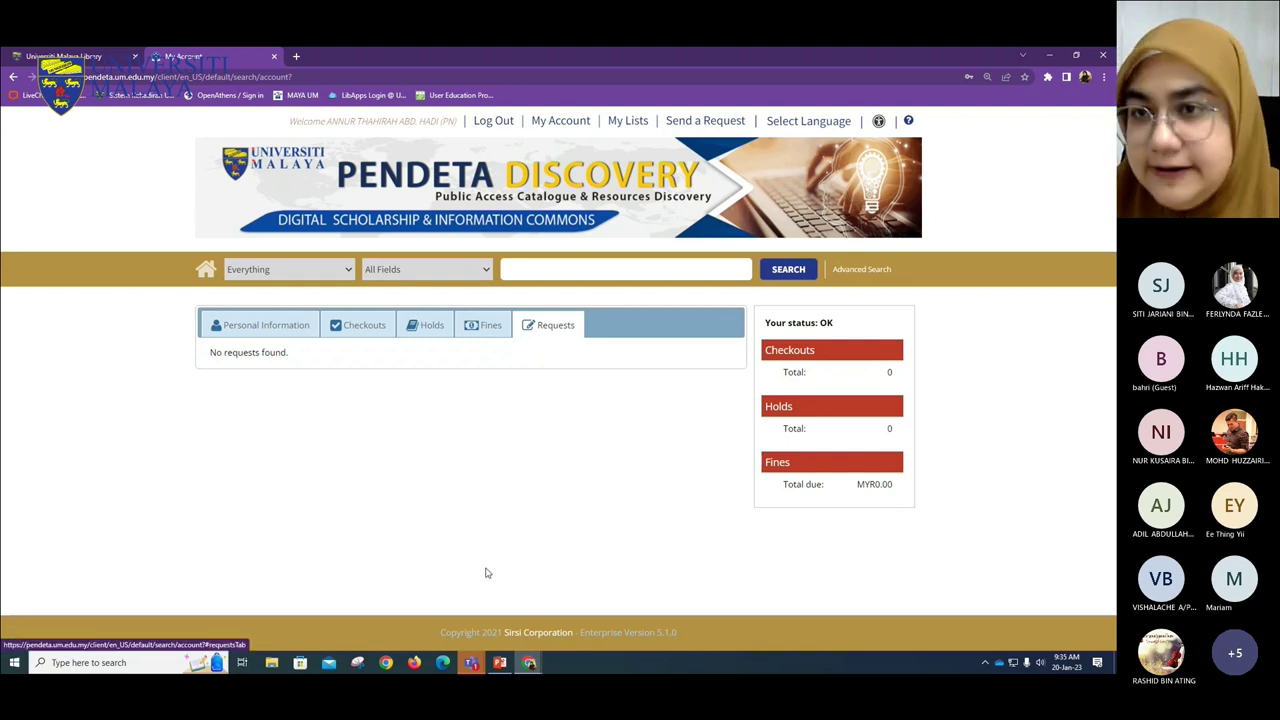
- Log out of Pendeta Discovery, confirm the Security Reminder, and go to the library home page
left_click(493, 121)
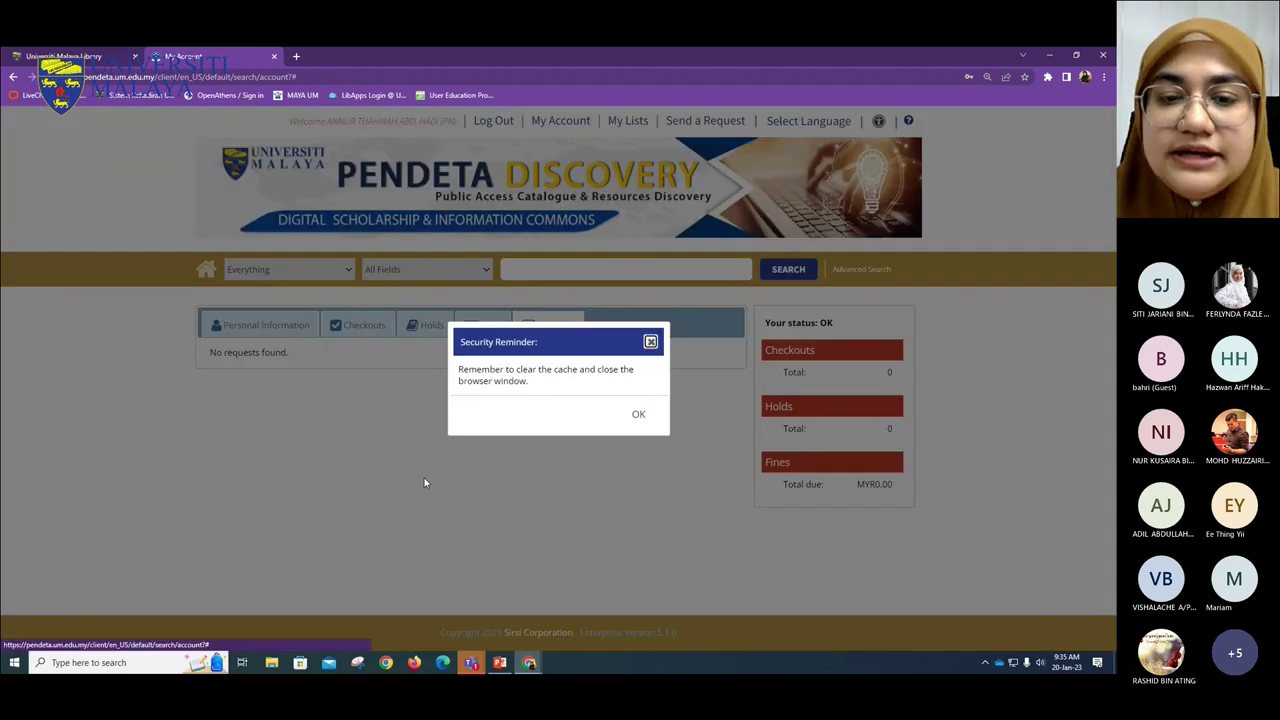
left_click(640, 414)
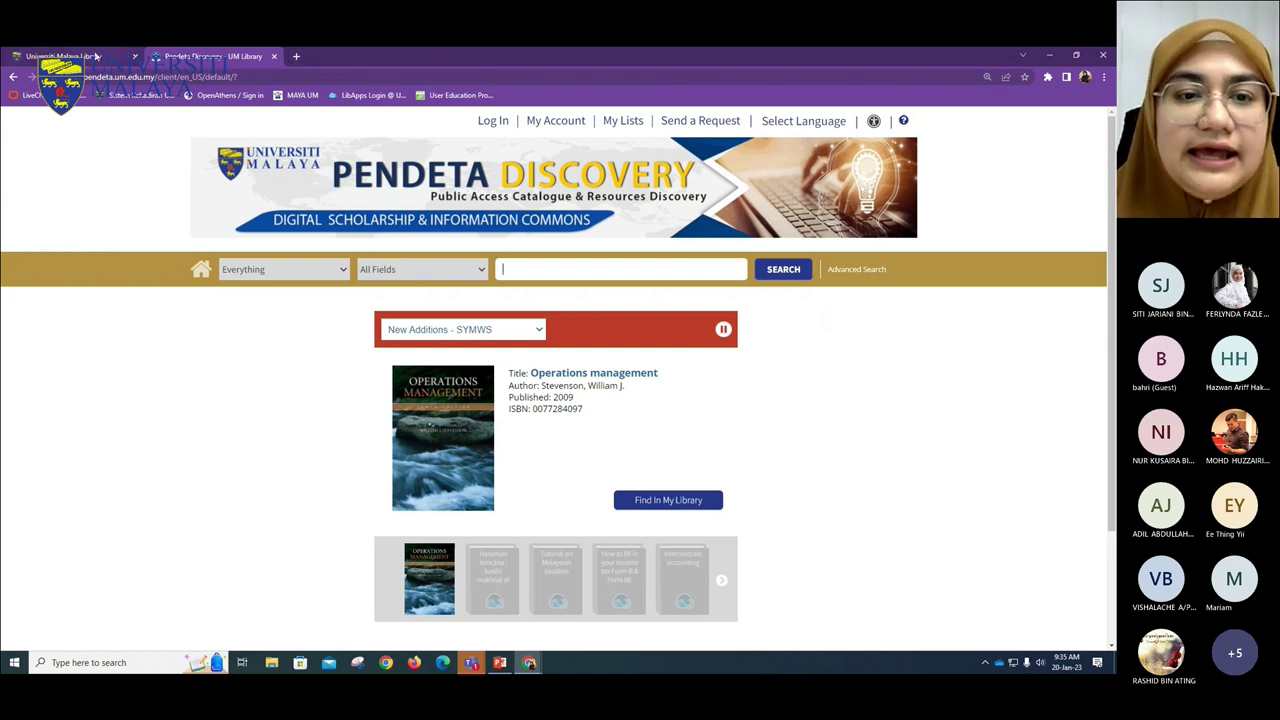
left_click(90, 56)
left_click(240, 124)
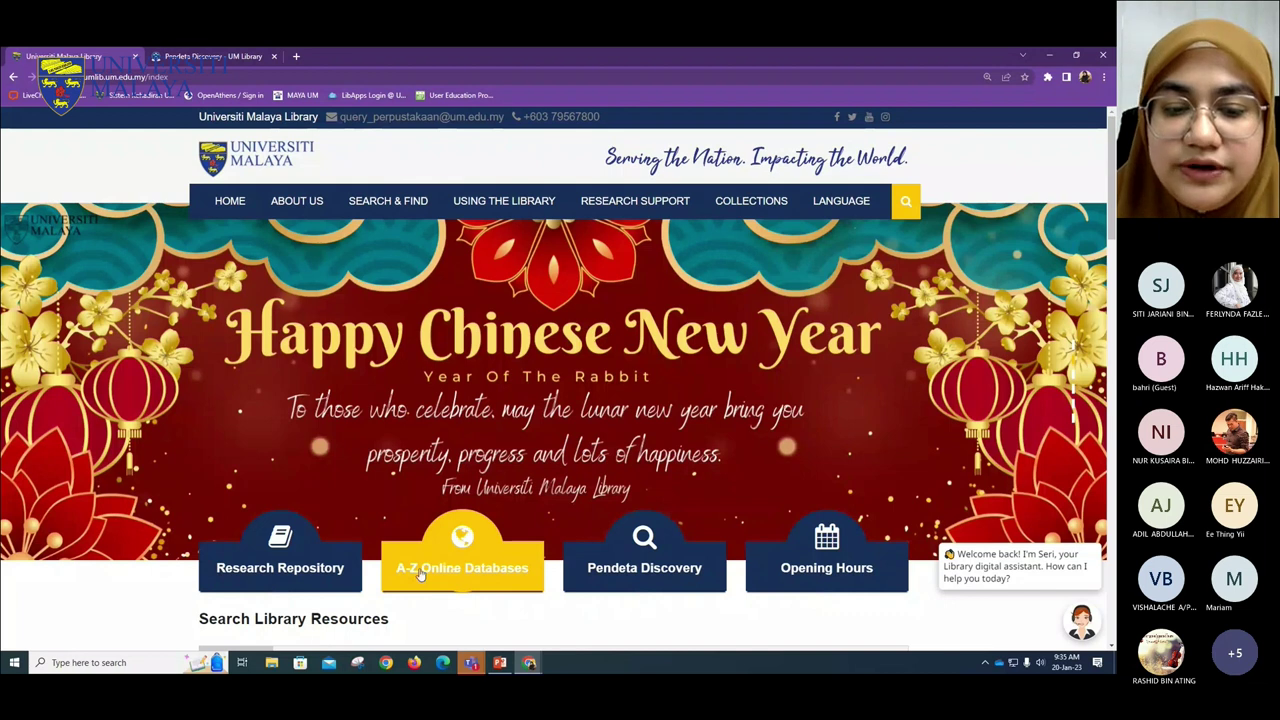
- Open the A-Z Online Databases list and narrow it to the 13 databases starting with S
left_click(450, 569)
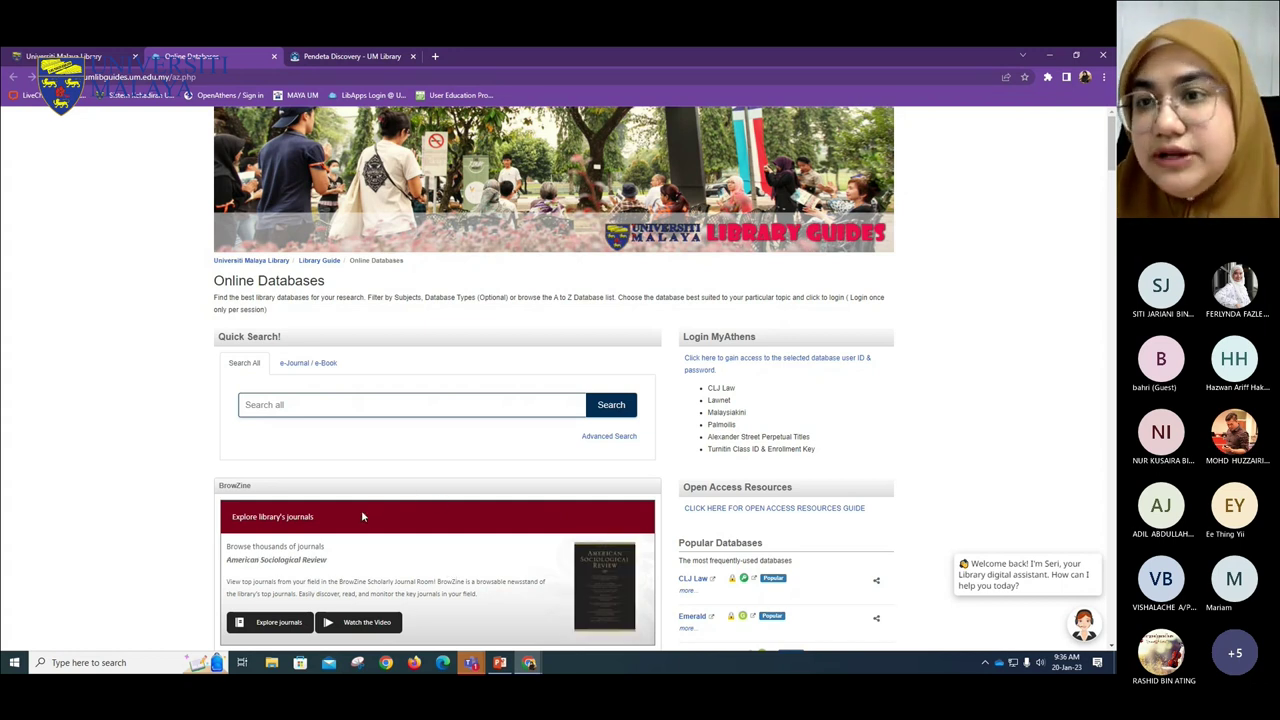
scroll(365, 516, "down", 3)
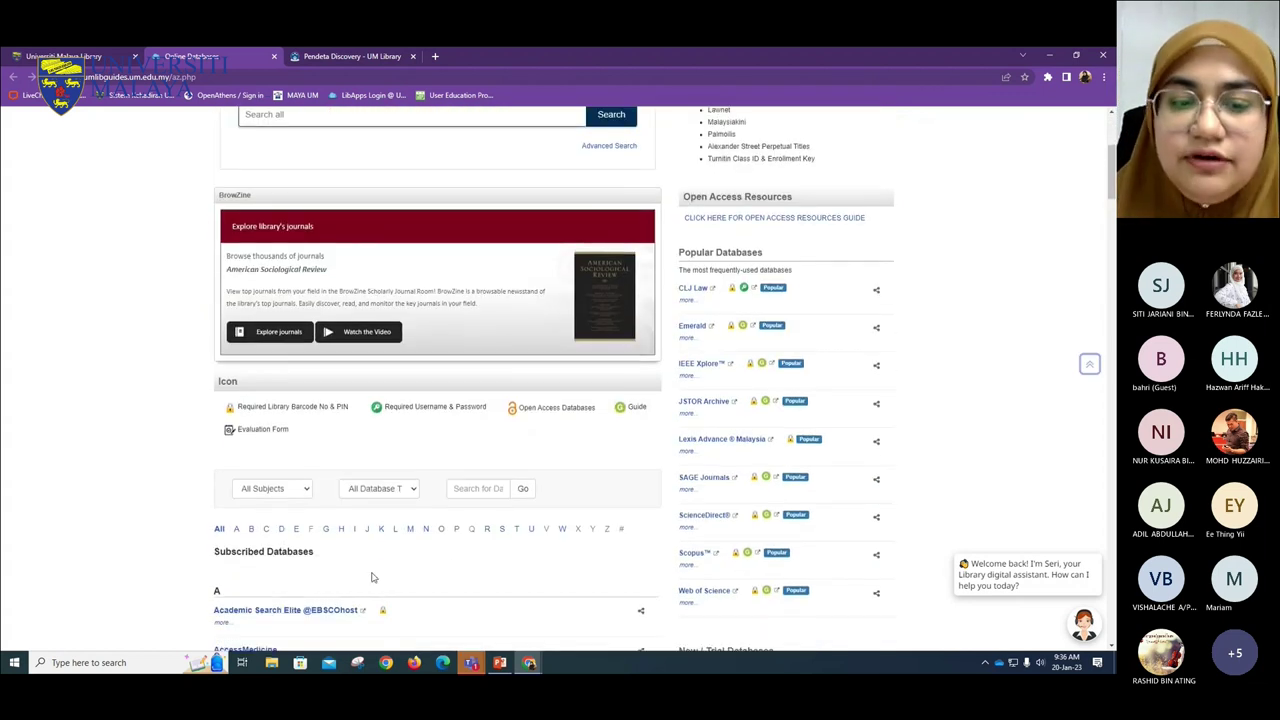
scroll(477, 586, "down", 1)
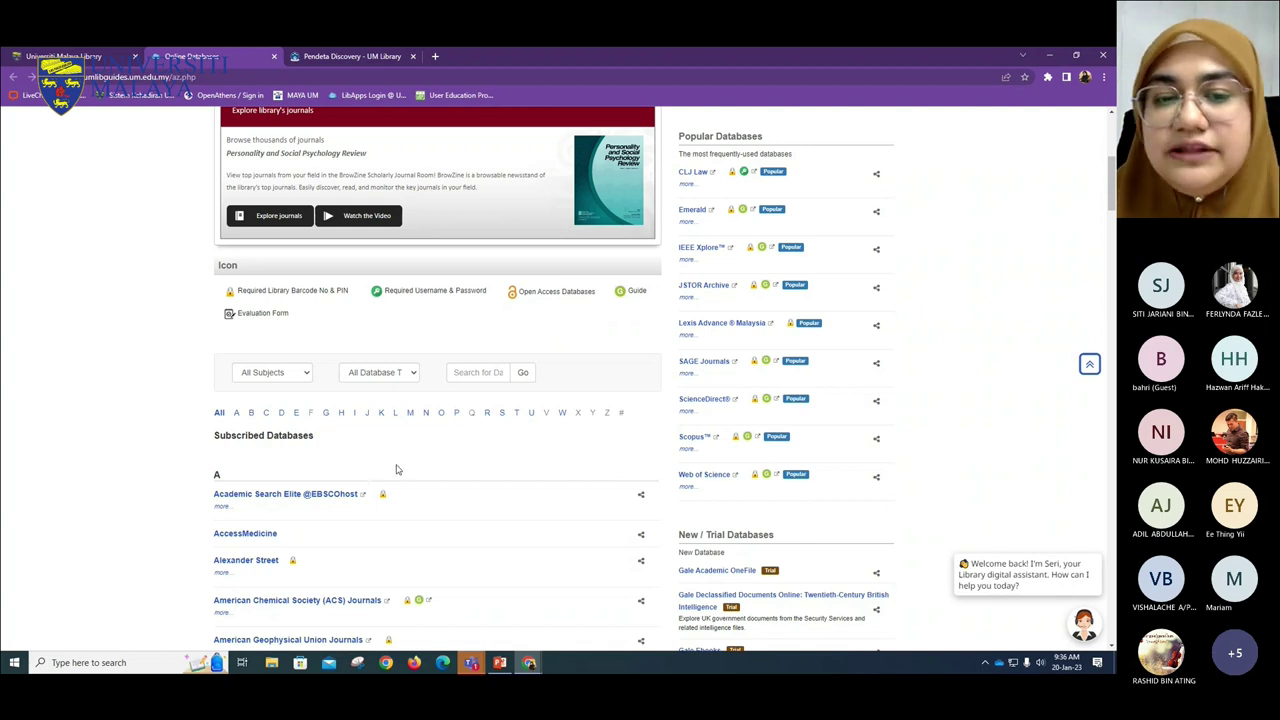
left_click(501, 414)
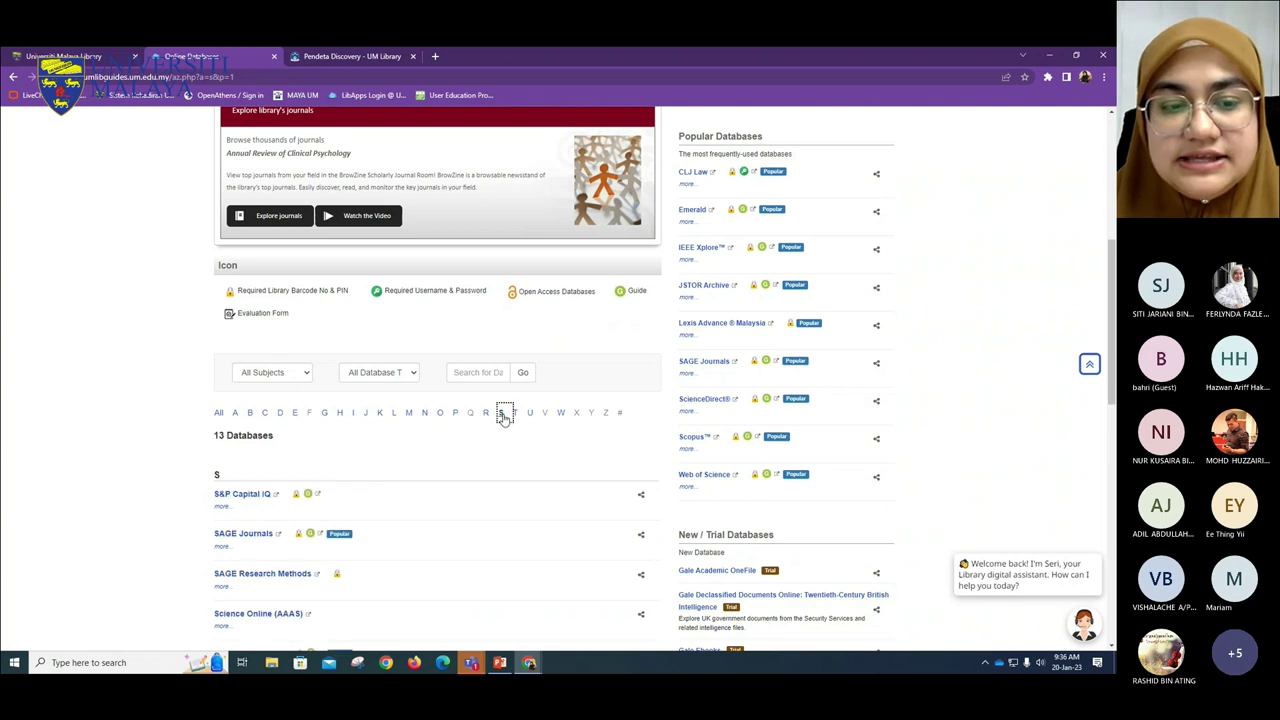
scroll(300, 500, "down", 3)
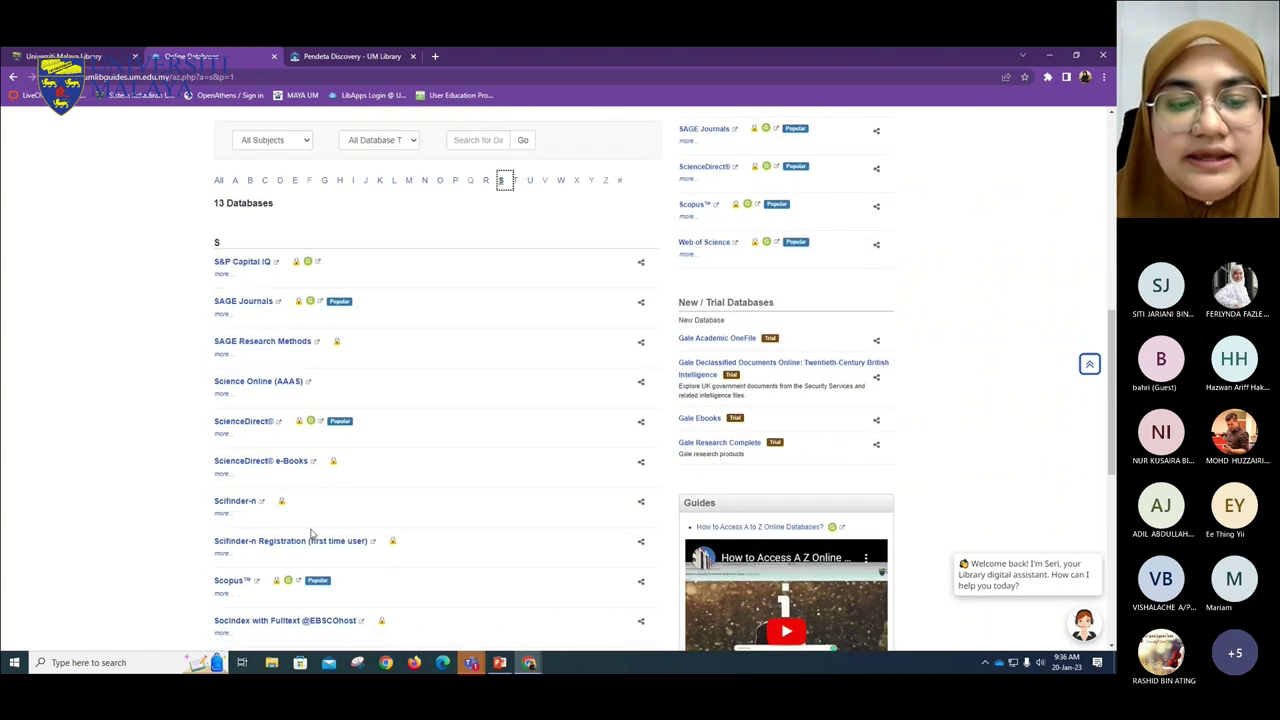
scroll(466, 610, "up", 3)
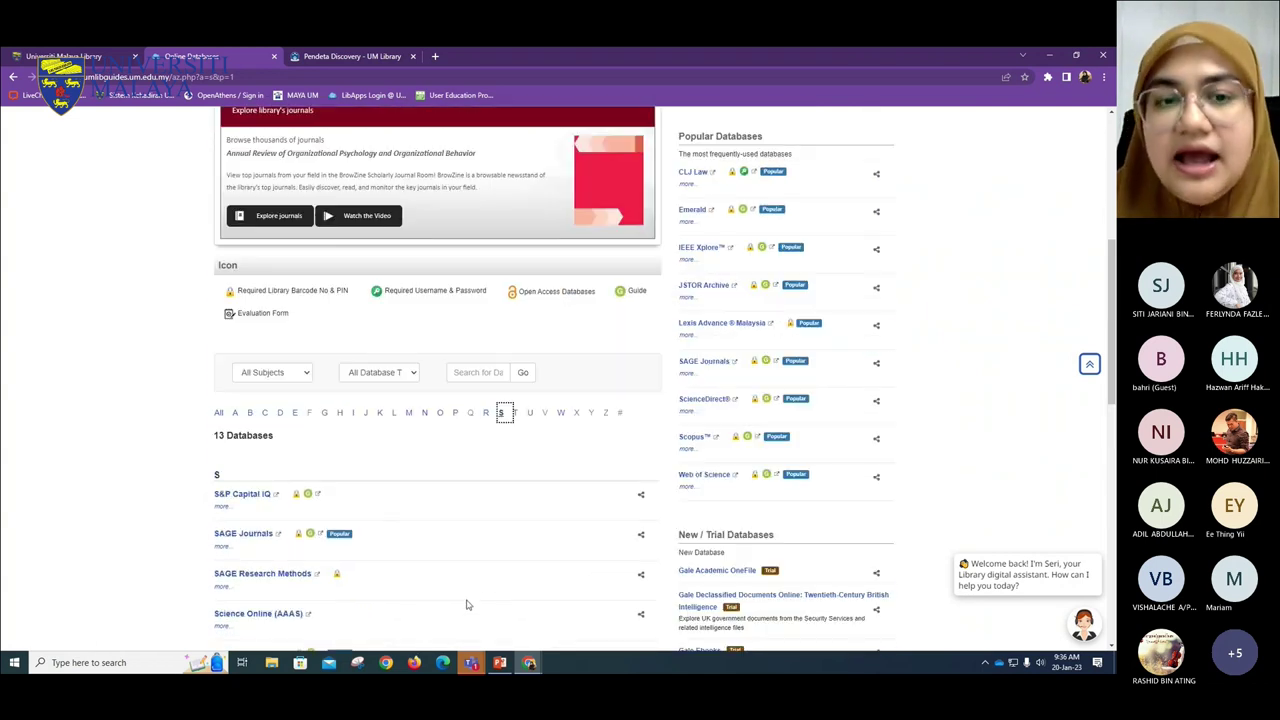
scroll(466, 604, "up", 1)
scroll(463, 600, "up", 2)
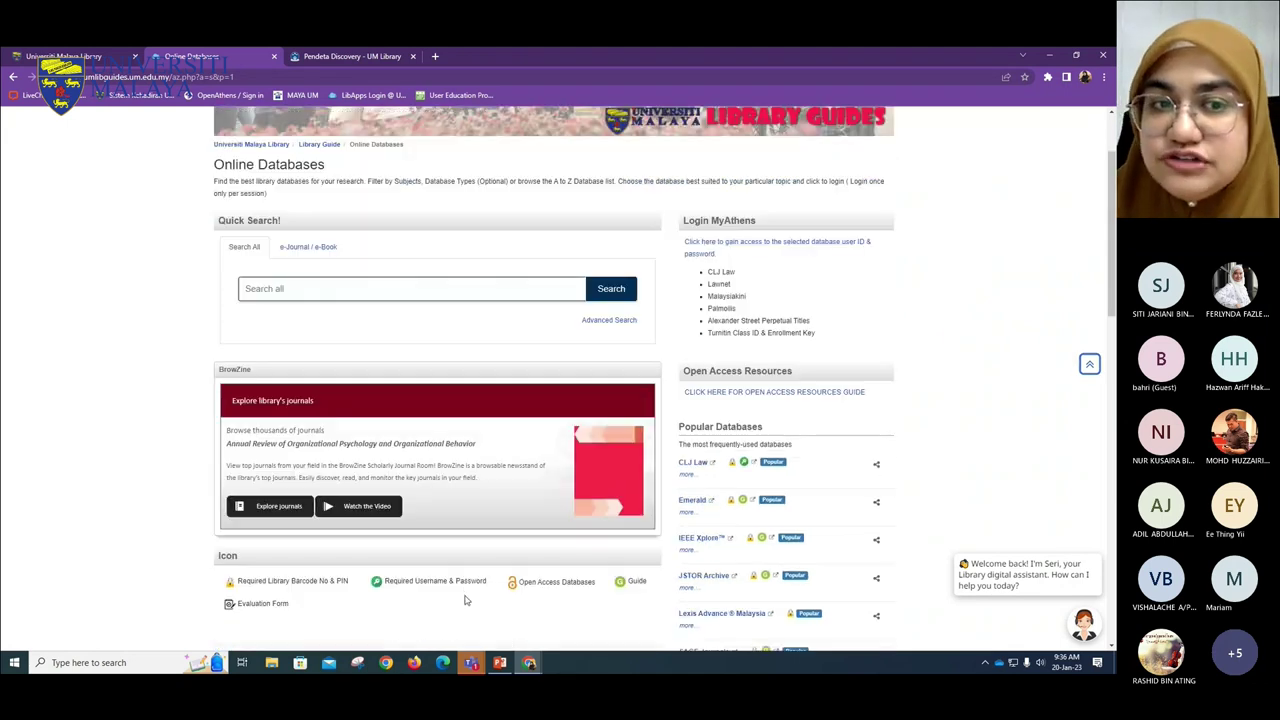
scroll(370, 548, "down", 1)
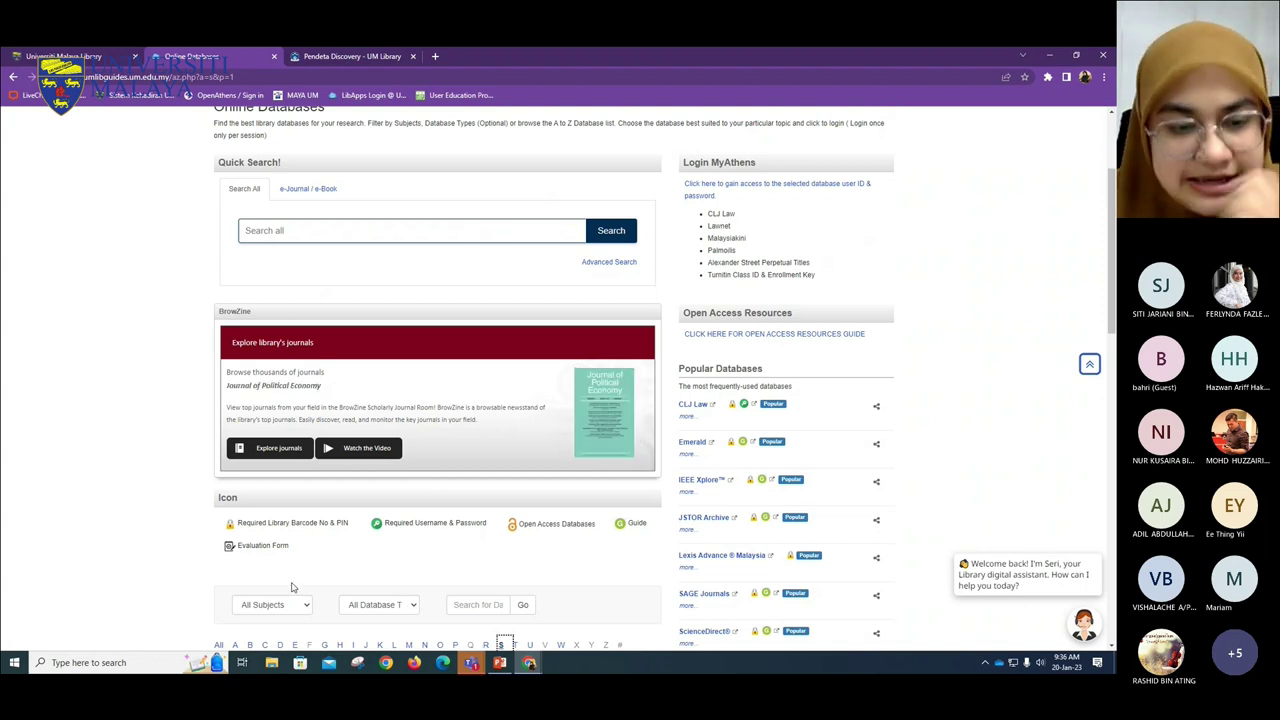
scroll(292, 587, "down", 3)
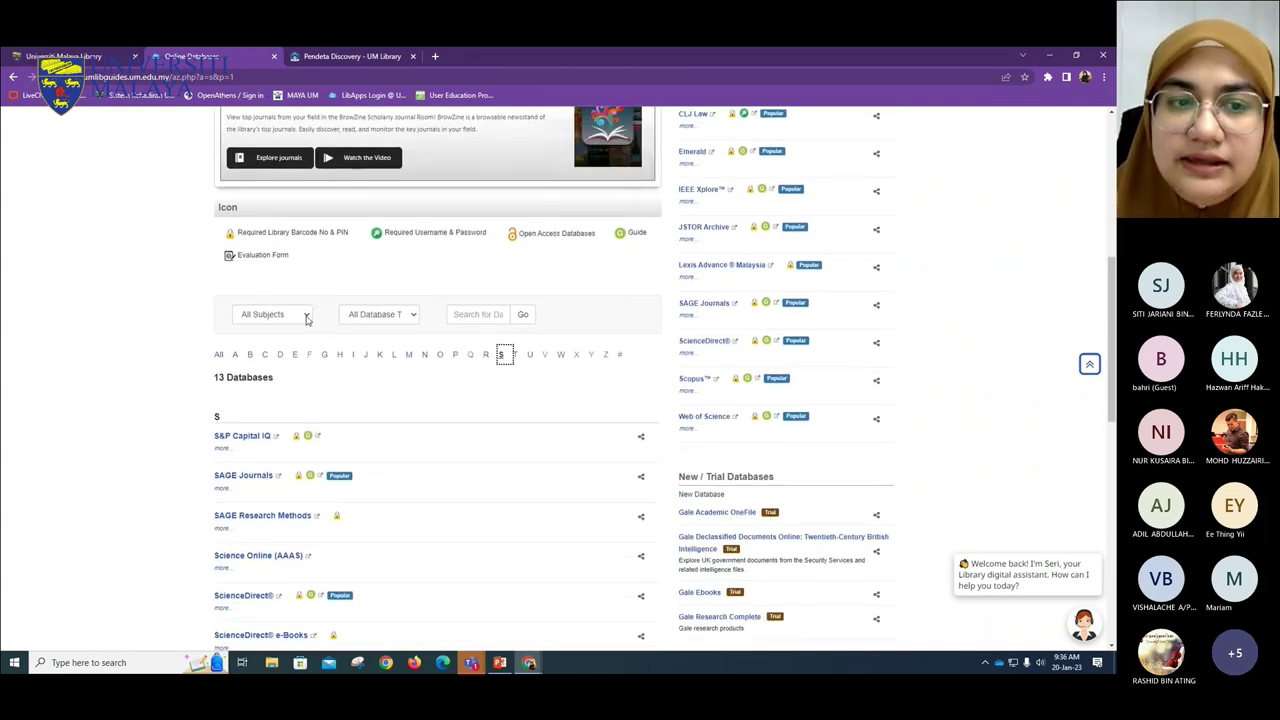
- Try the Law subject filter, revert to All Subjects, and leave Database Type on All Database Types
left_click(307, 316)
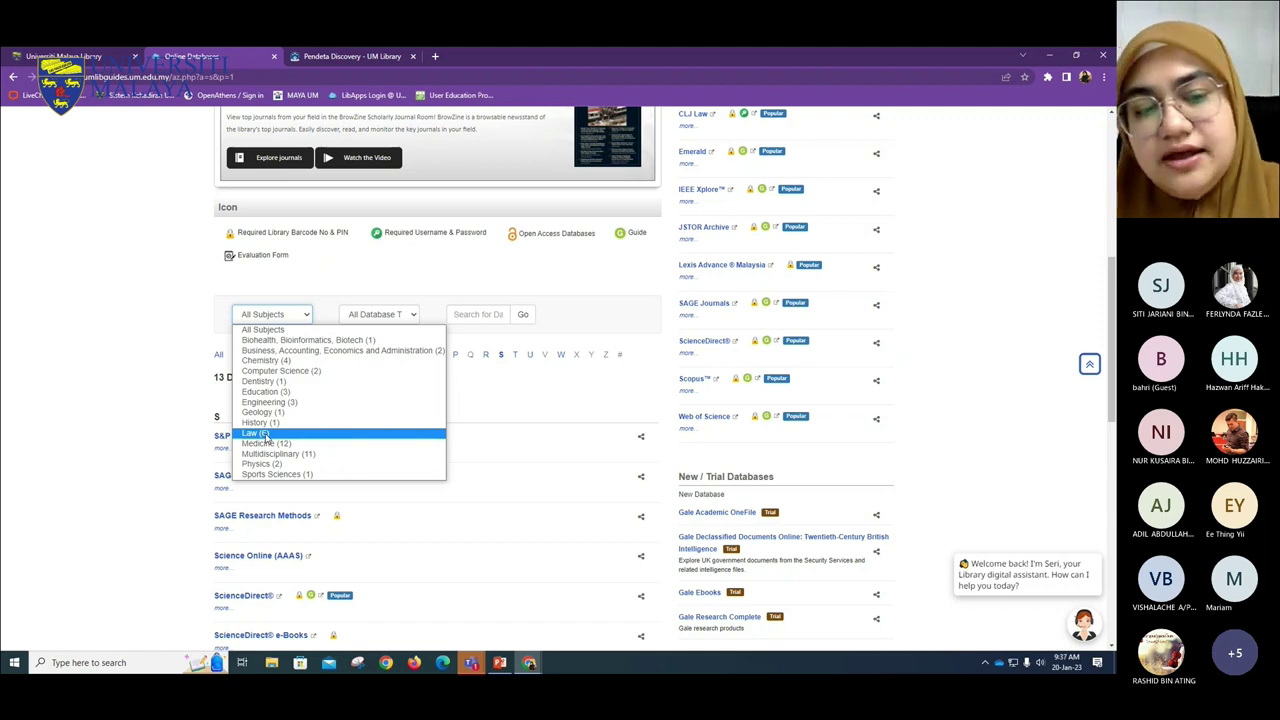
left_click(266, 435)
scroll(318, 403, "down", 1)
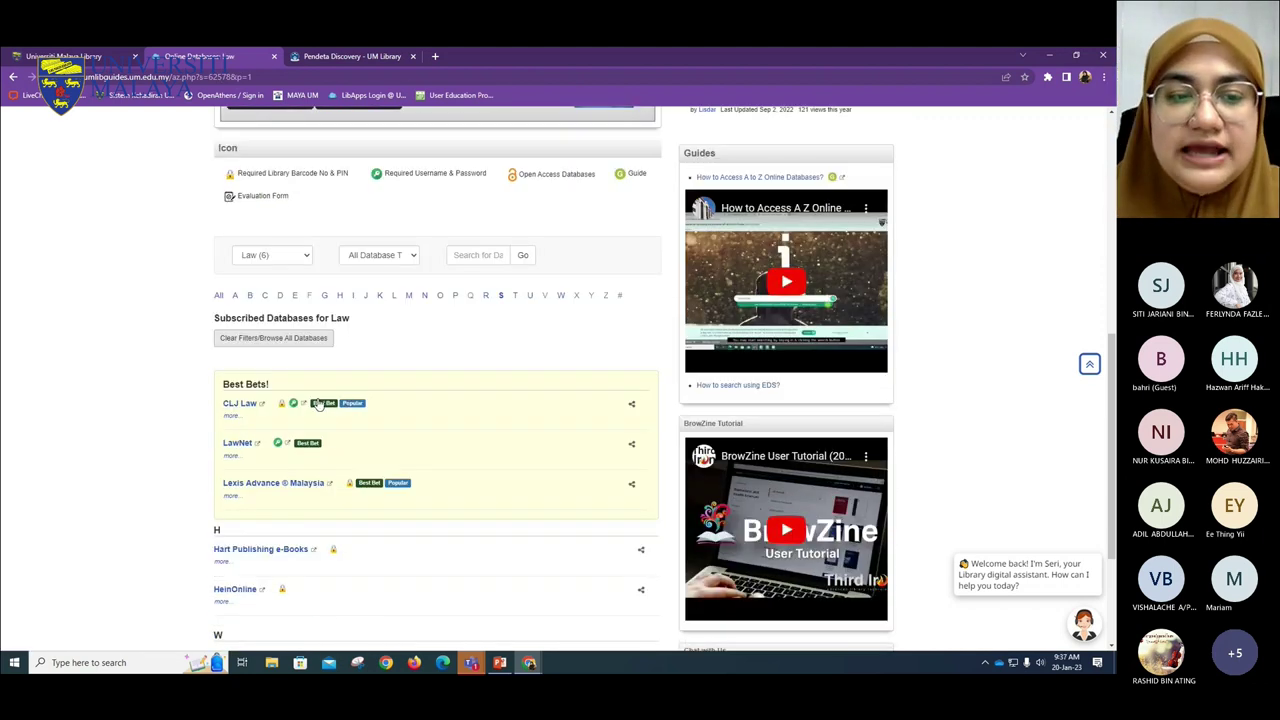
scroll(343, 571, "down", 3)
scroll(343, 571, "up", 2)
left_click(300, 198)
left_click(292, 215)
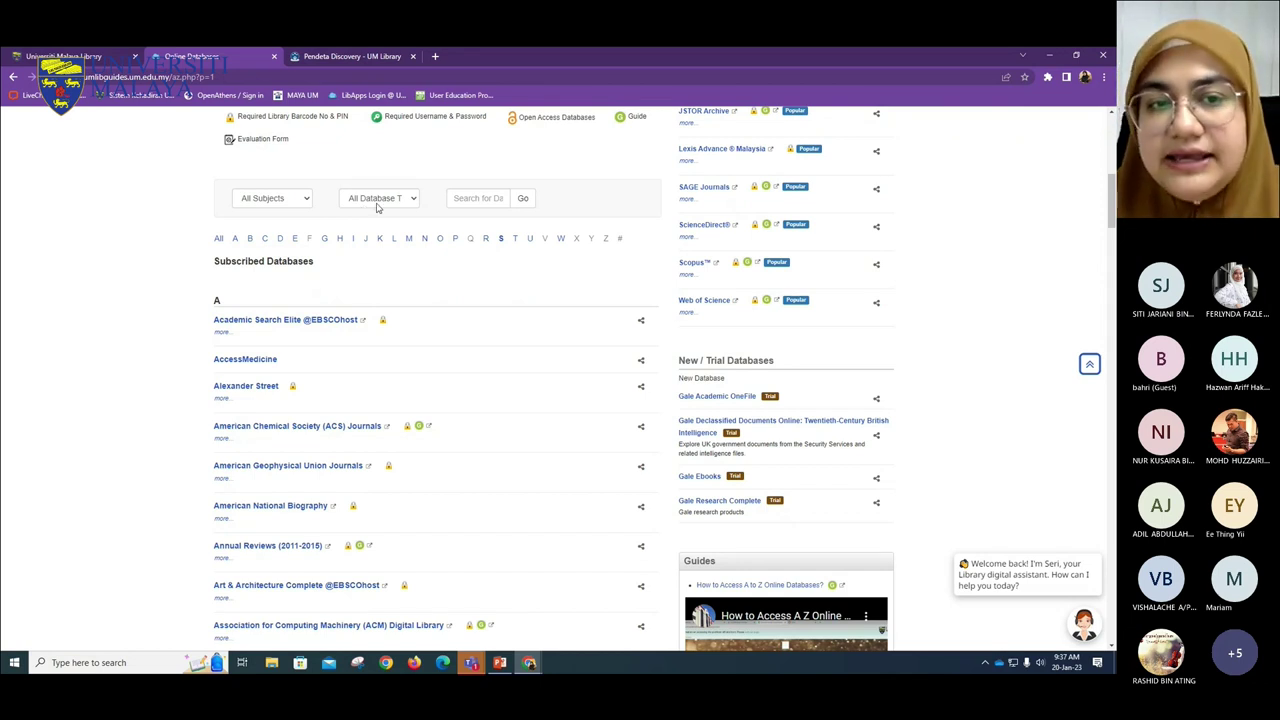
left_click(378, 204)
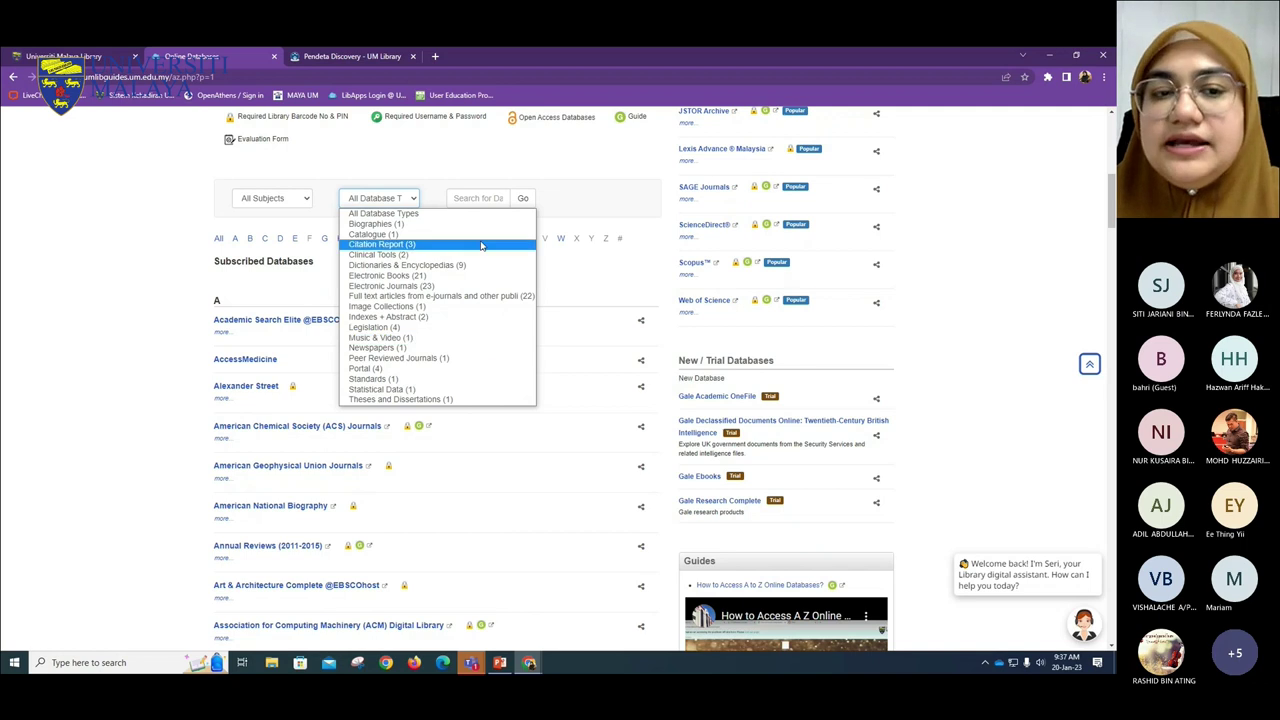
left_click(579, 280)
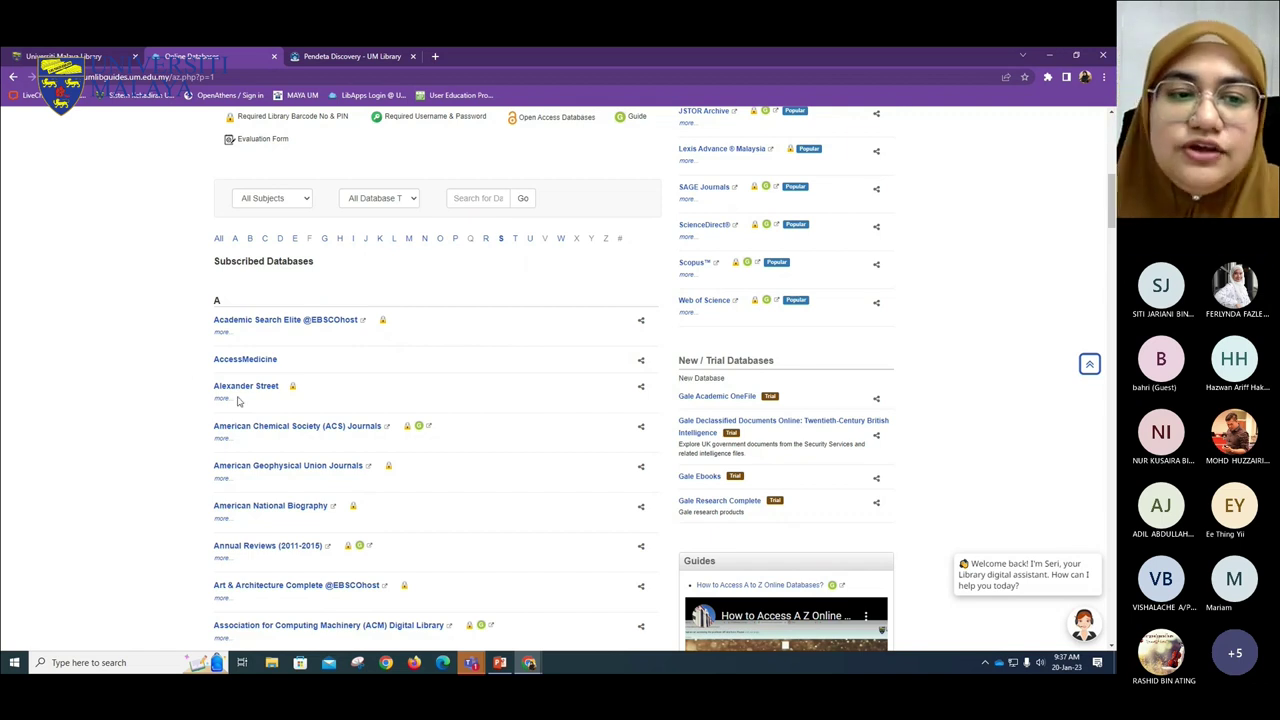
- Expand Academic Search Elite's details, zoom in, and highlight its description
left_click(219, 334)
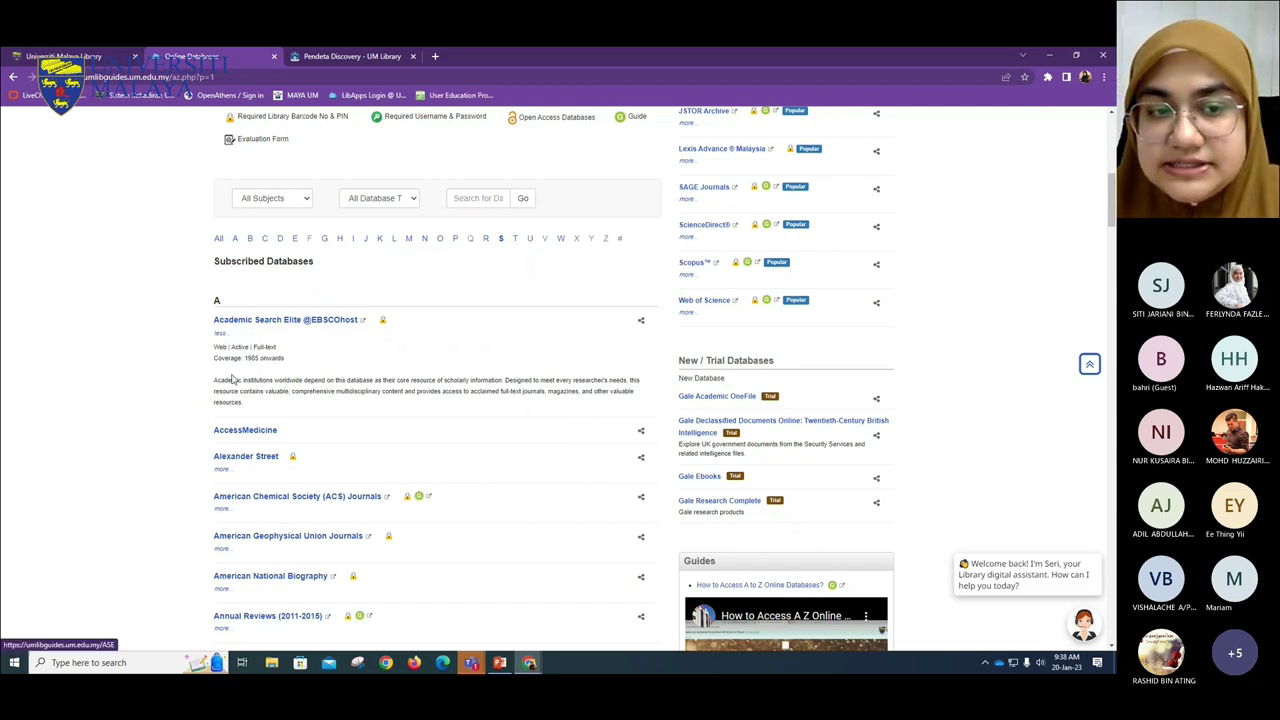
key("ctrl+plus")
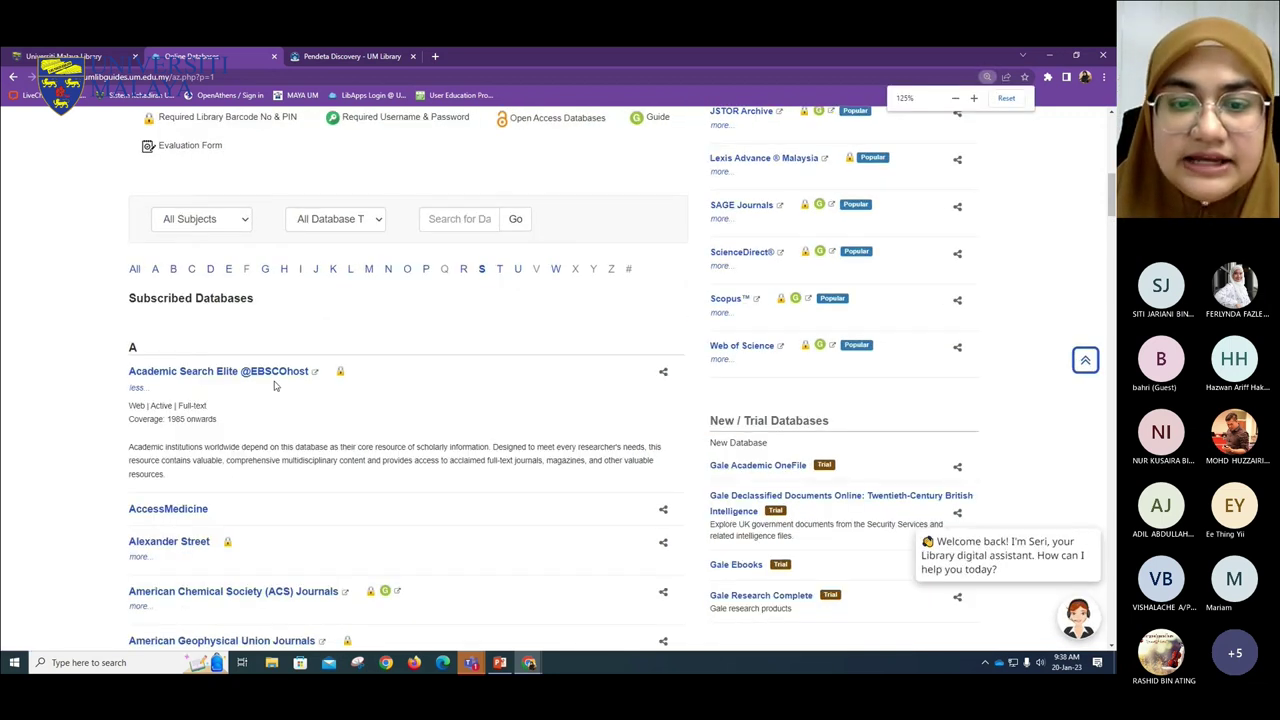
key("ctrl+plus")
scroll(266, 374, "down", 2)
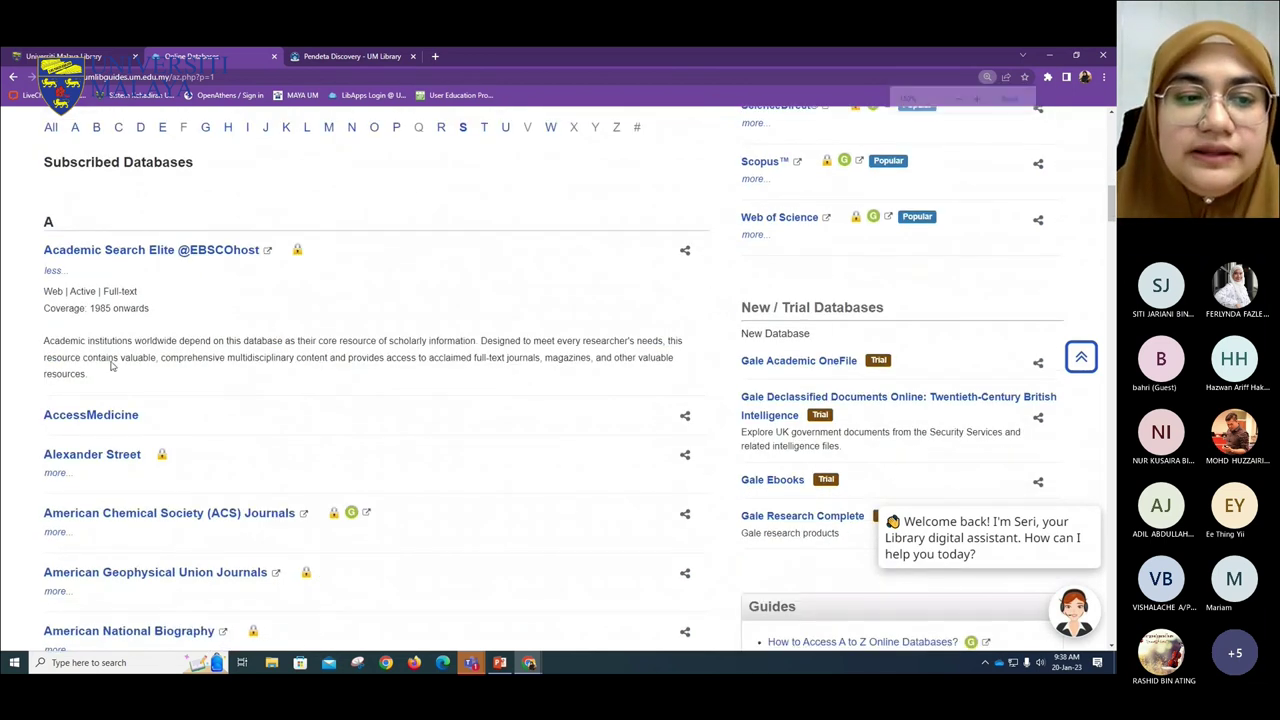
left_click_drag(85, 376, 44, 340)
left_click(143, 383)
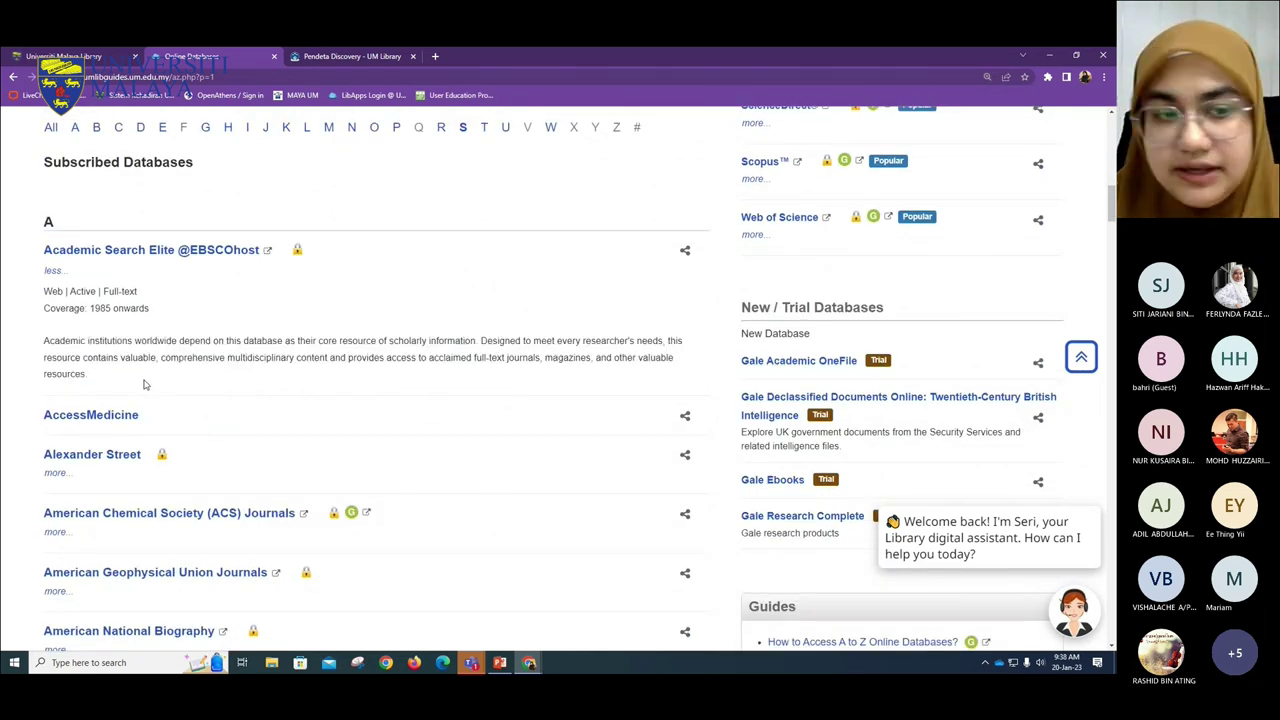
left_click_drag(87, 376, 44, 340)
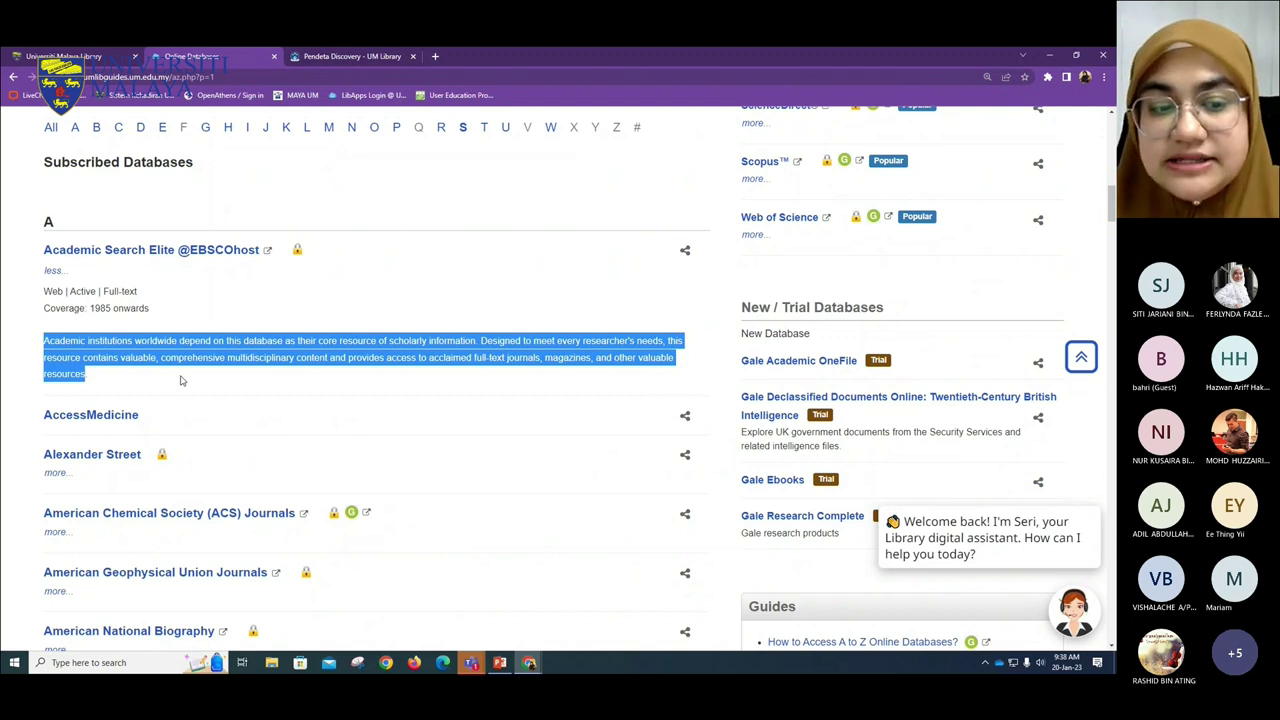
- Expand ACS Journals, highlight its subject list, then collapse both ACS Journals and Academic Search Elite
left_click(55, 532)
scroll(240, 432, "down", 2)
scroll(237, 428, "down", 2)
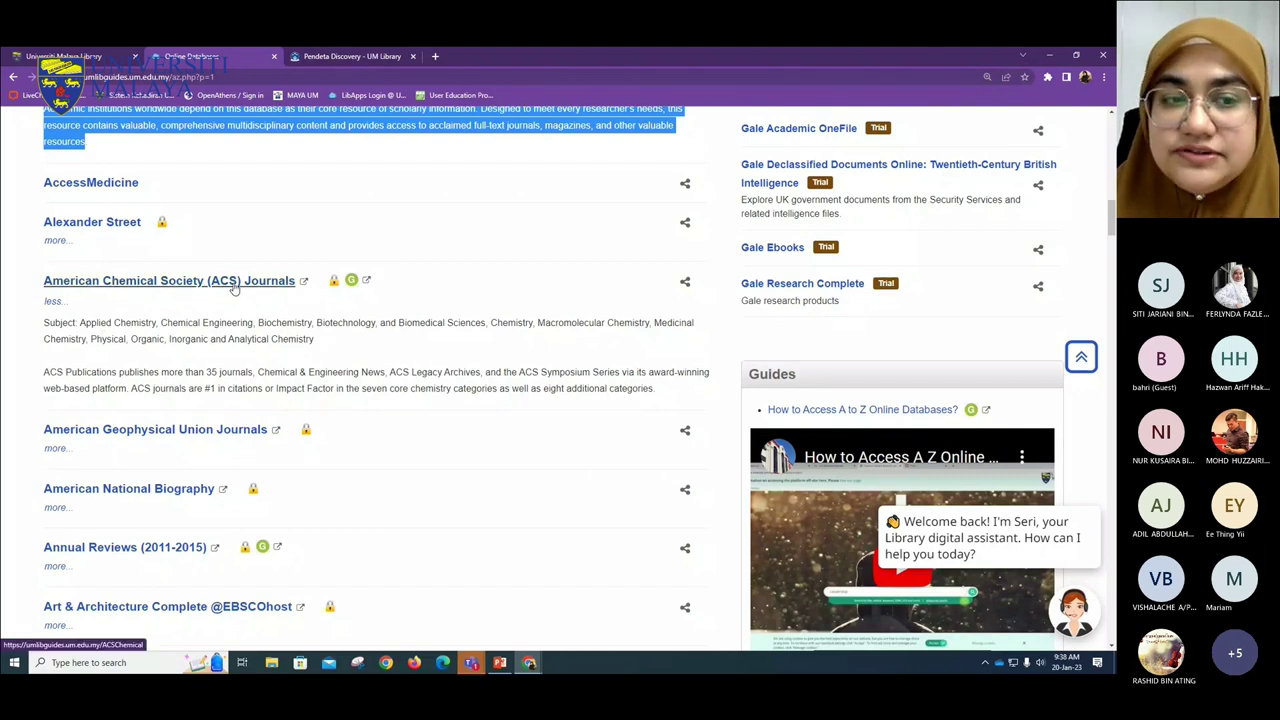
left_click_drag(79, 322, 490, 348)
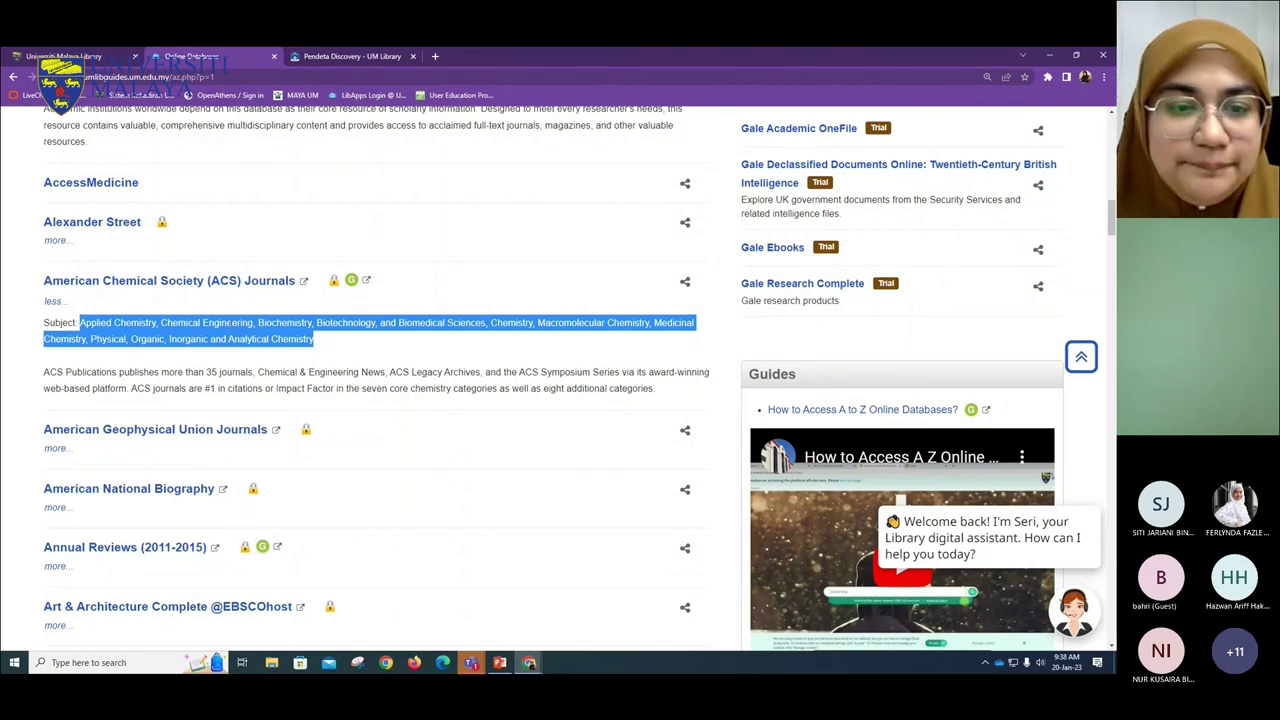
left_click(388, 352)
scroll(388, 352, "up", 3)
scroll(322, 474, "down", 2)
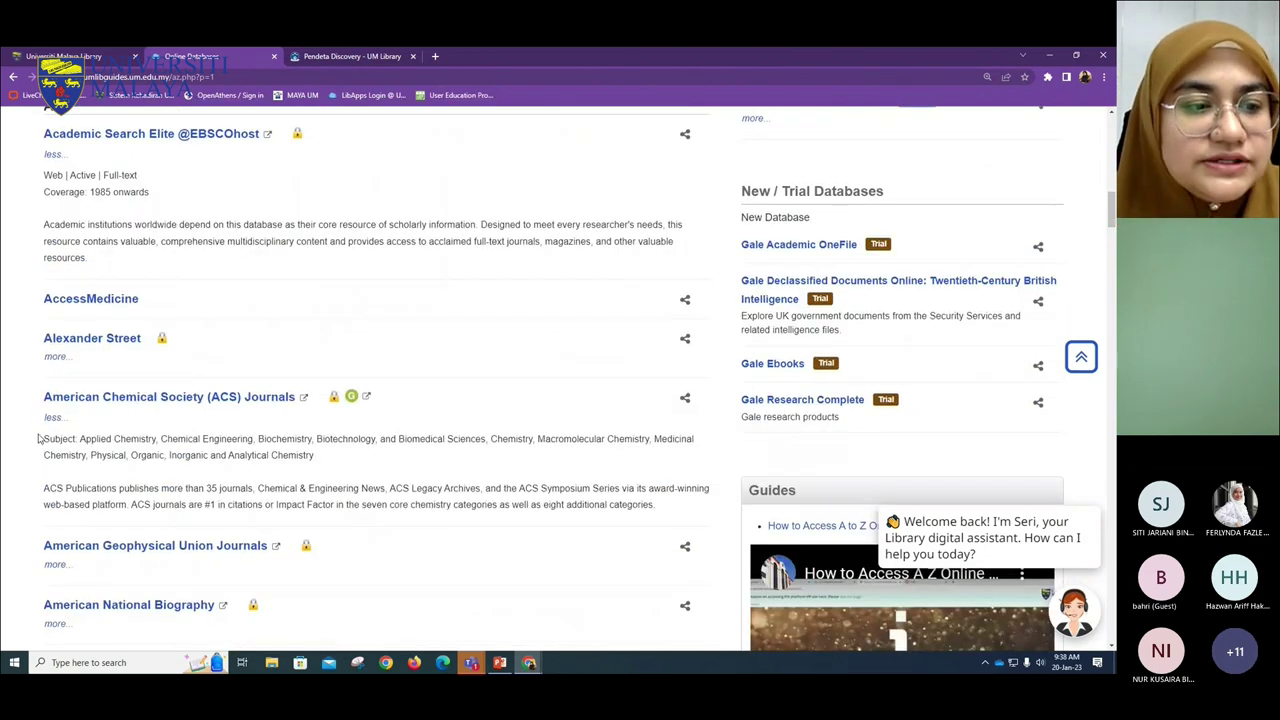
left_click(52, 418)
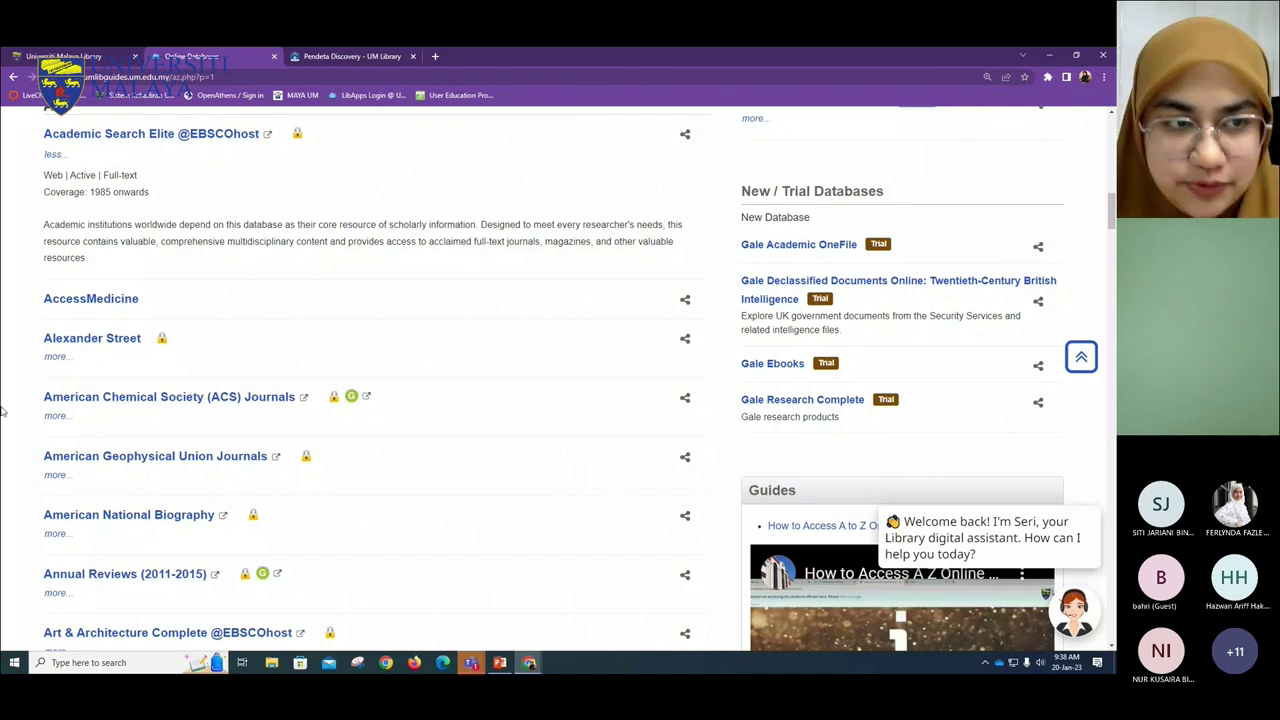
left_click(53, 154)
- Expand Academic Search Elite's details at 200% zoom and highlight the 'Web | Active | Full-text' line
scroll(355, 361, "up", 3)
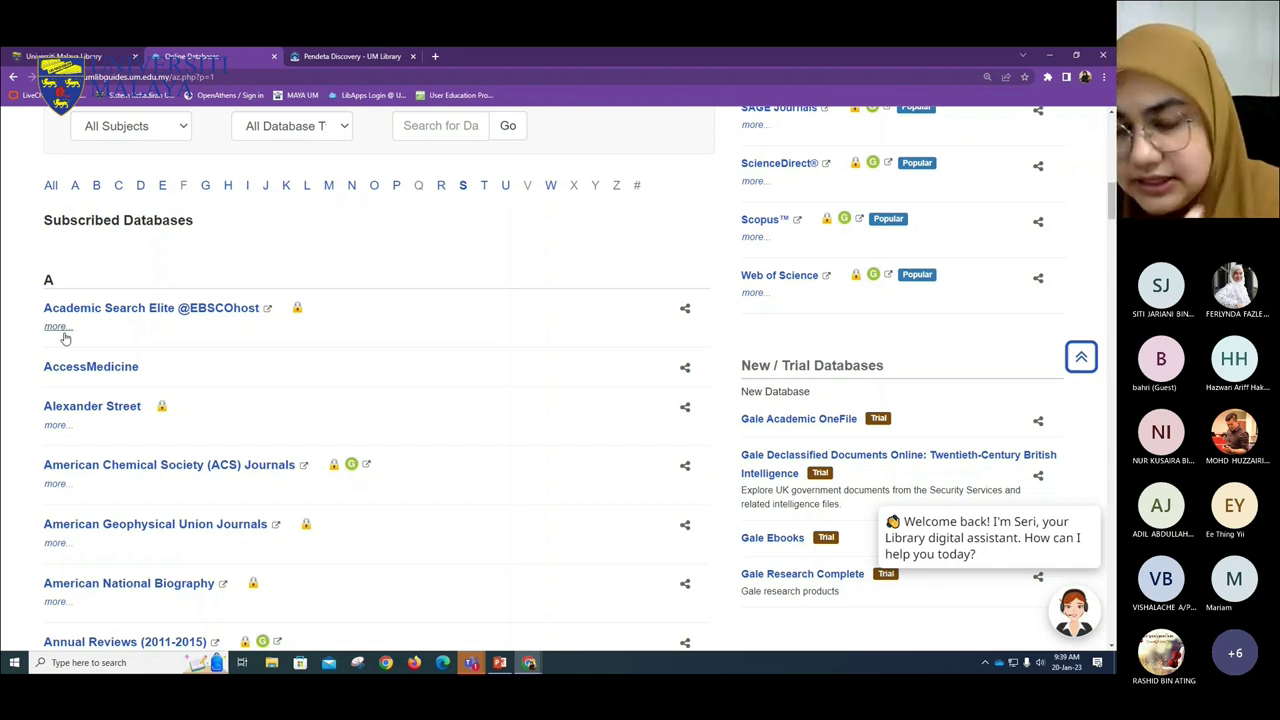
left_click(60, 328)
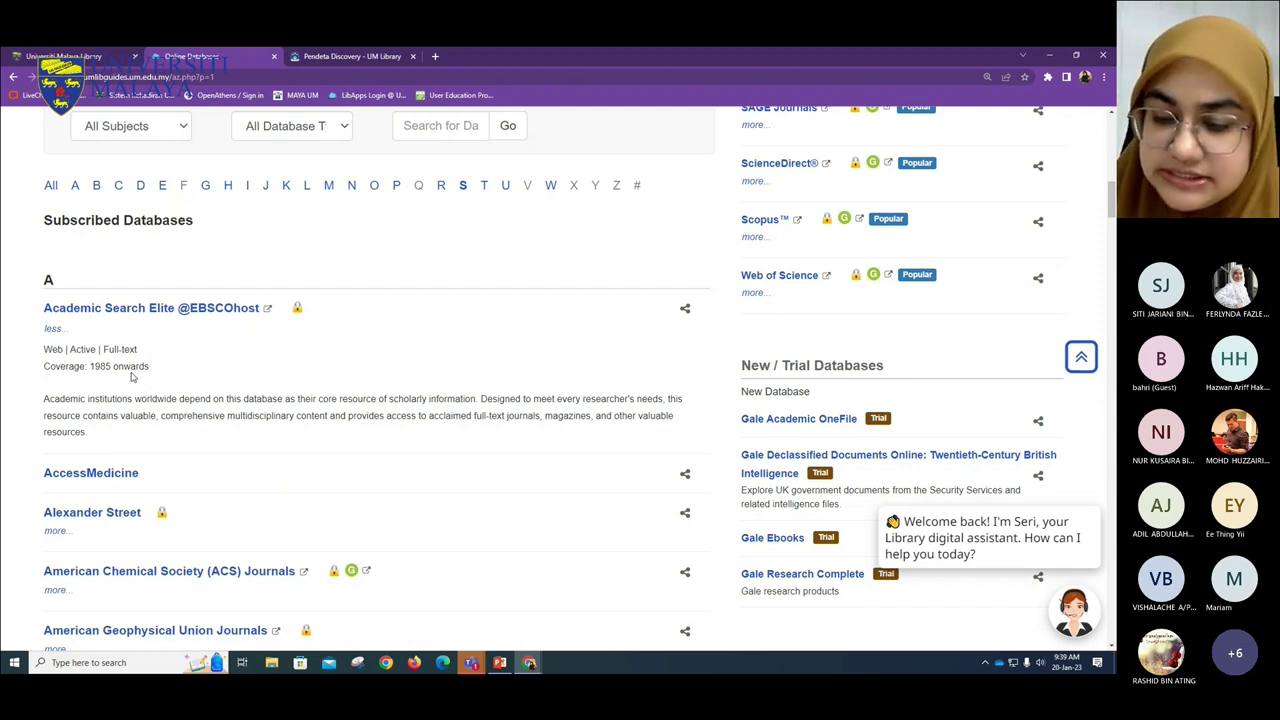
key("ctrl+plus")
key("ctrl+plus")
left_click_drag(258, 413, 114, 412)
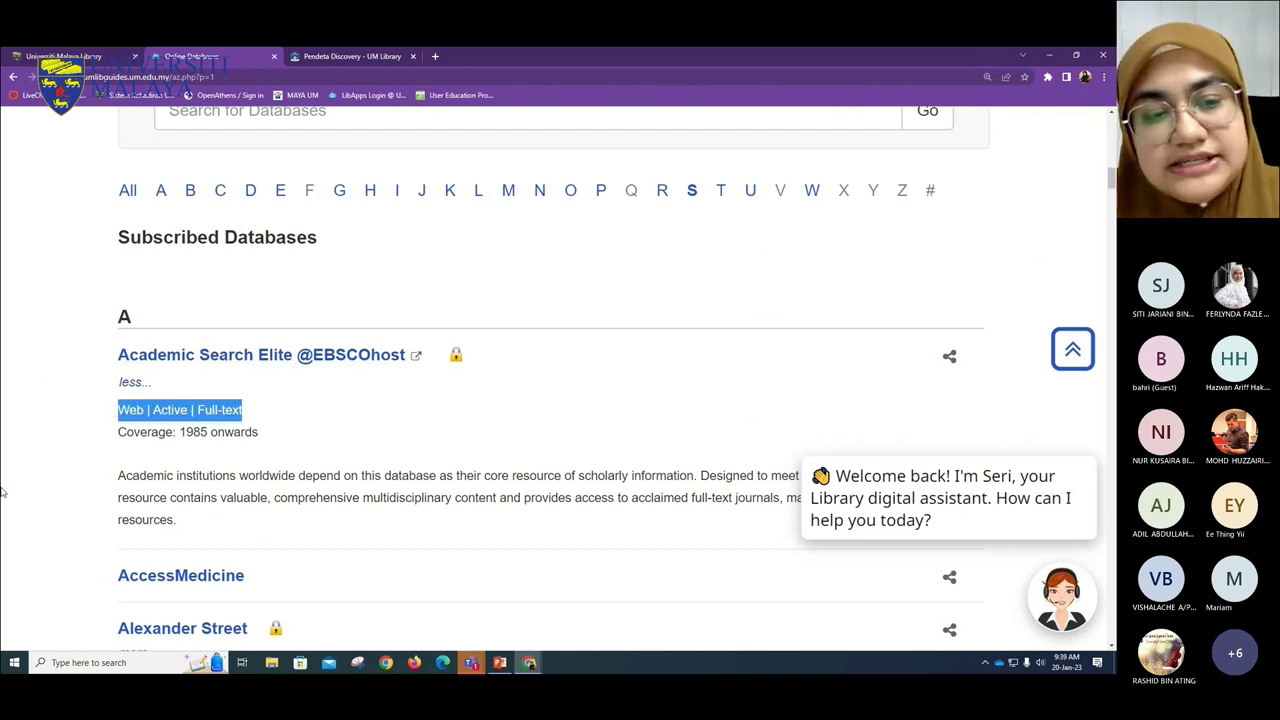
- Highlight just 'Full-text' in Academic Search Elite's details, then filter the list to letter S
left_click(247, 411)
left_click_drag(244, 411, 198, 411)
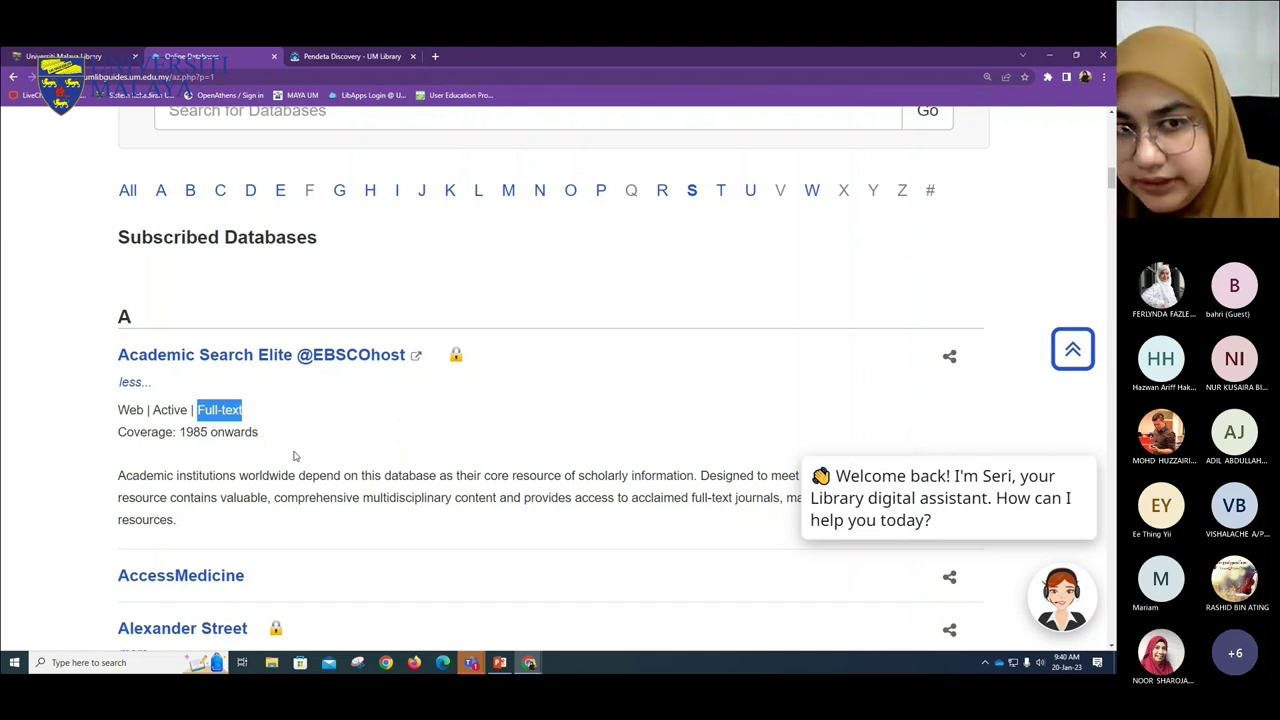
left_click(691, 190)
- Expand the Scopus entry in the S list and highlight 'Abstracts' in its details
scroll(318, 539, "down", 5)
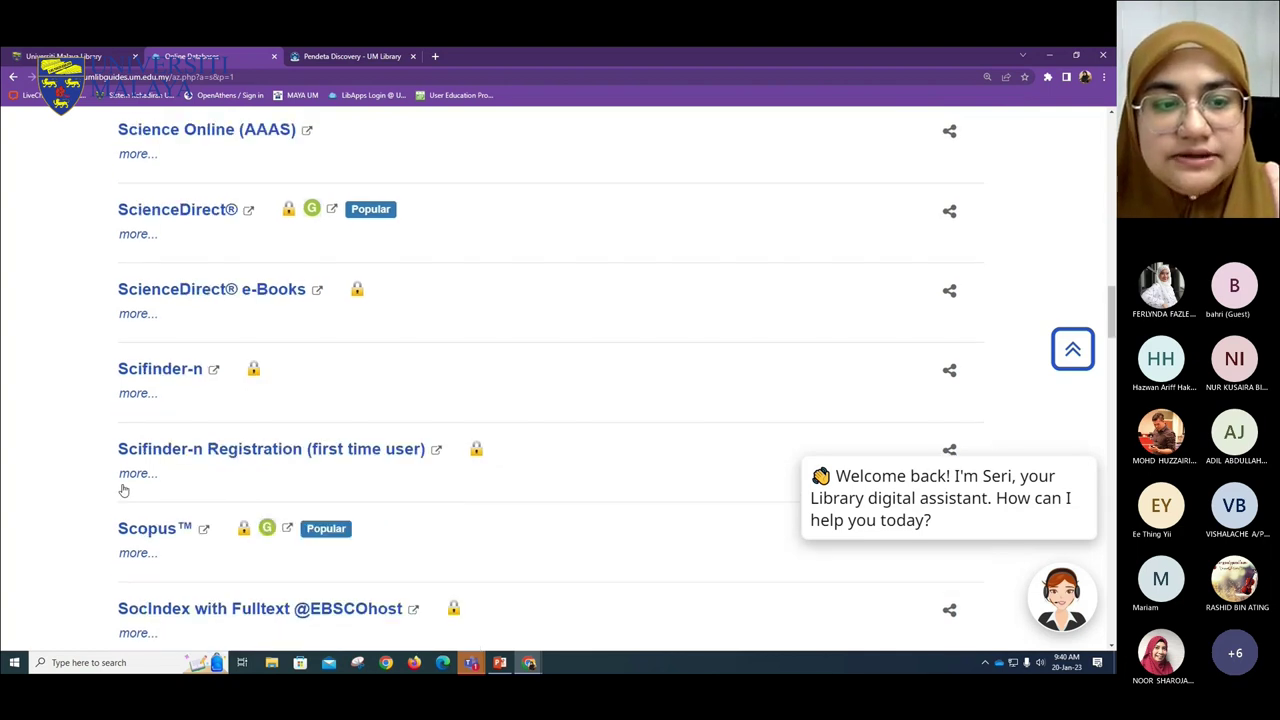
scroll(153, 473, "down", 1)
left_click(135, 495)
scroll(450, 400, "down", 3)
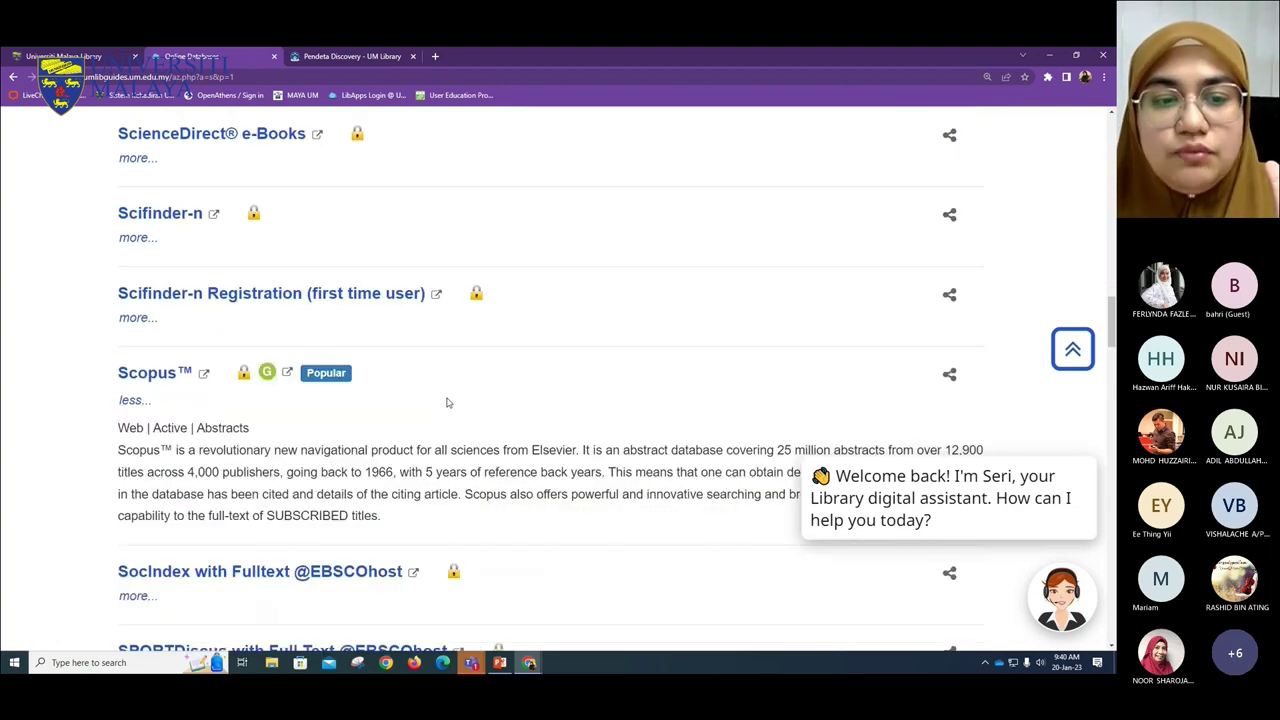
left_click_drag(255, 181, 190, 180)
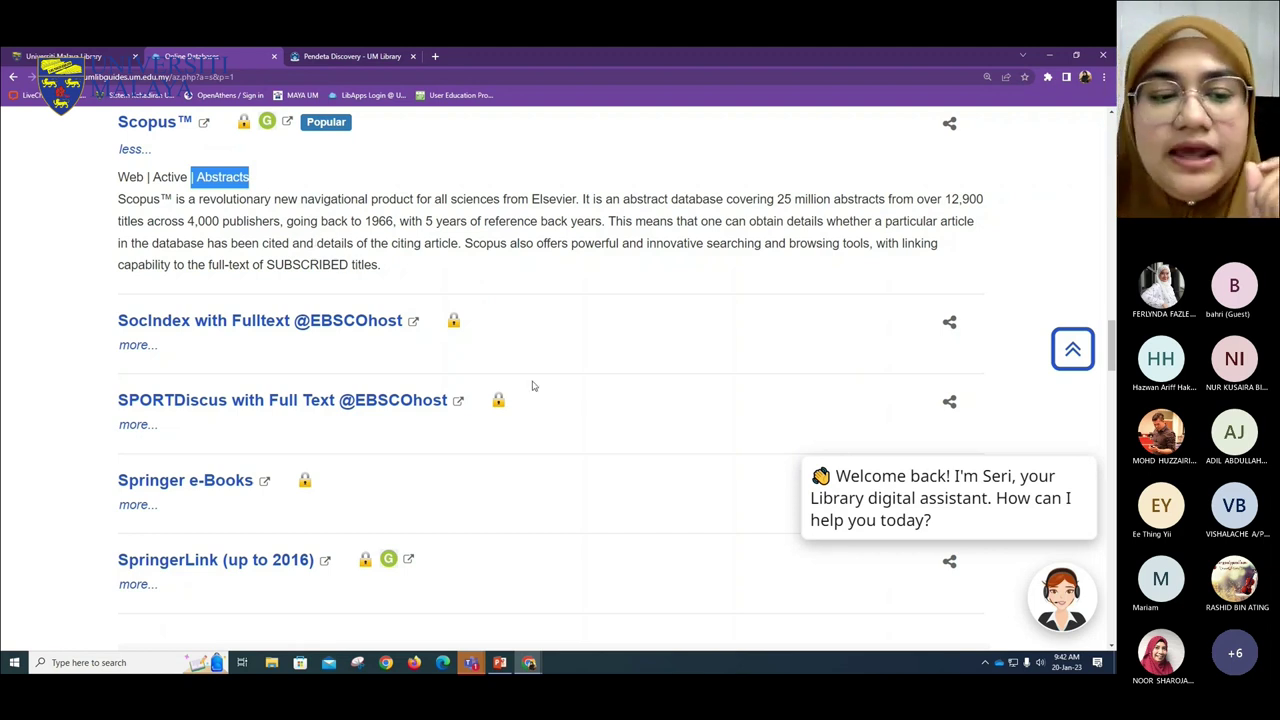
scroll(514, 378, "up", 5)
scroll(510, 382, "up", 10)
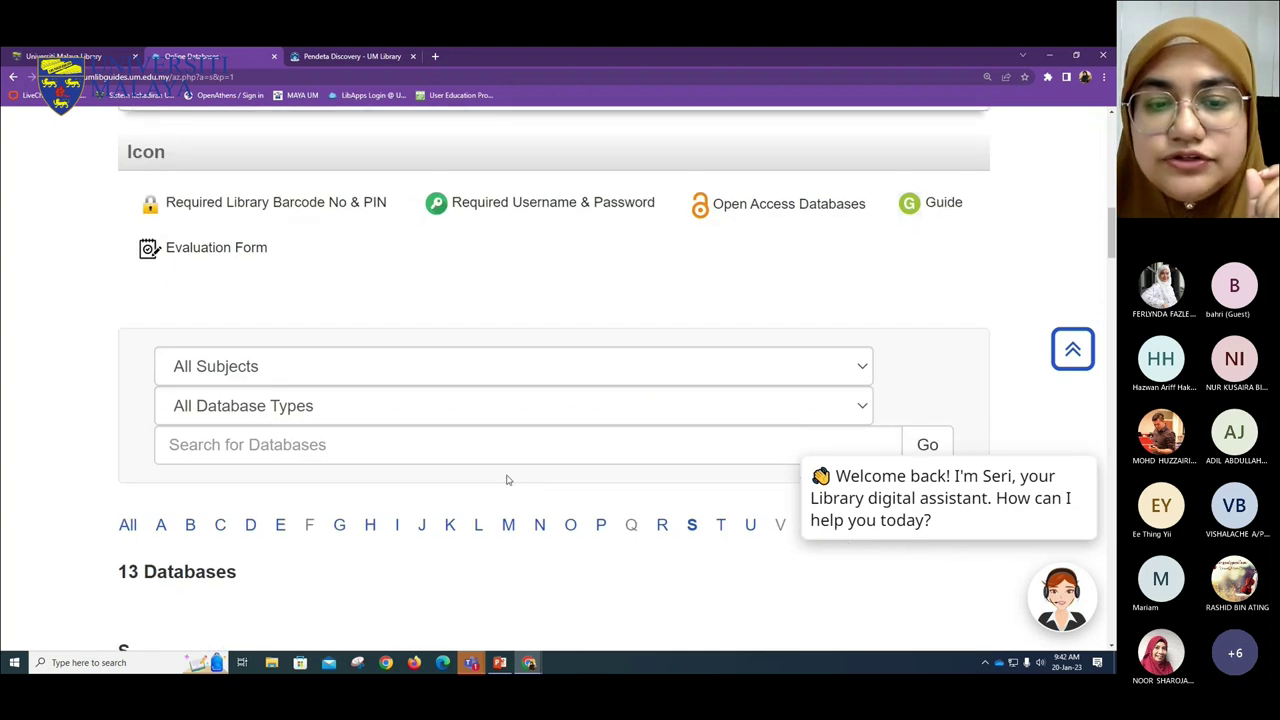
scroll(508, 477, "down", 1)
- Filter to the 3 J databases, expand Journal Citation Reports (JCR), and highlight 'Bibliographic'
left_click(421, 422)
scroll(420, 410, "down", 3)
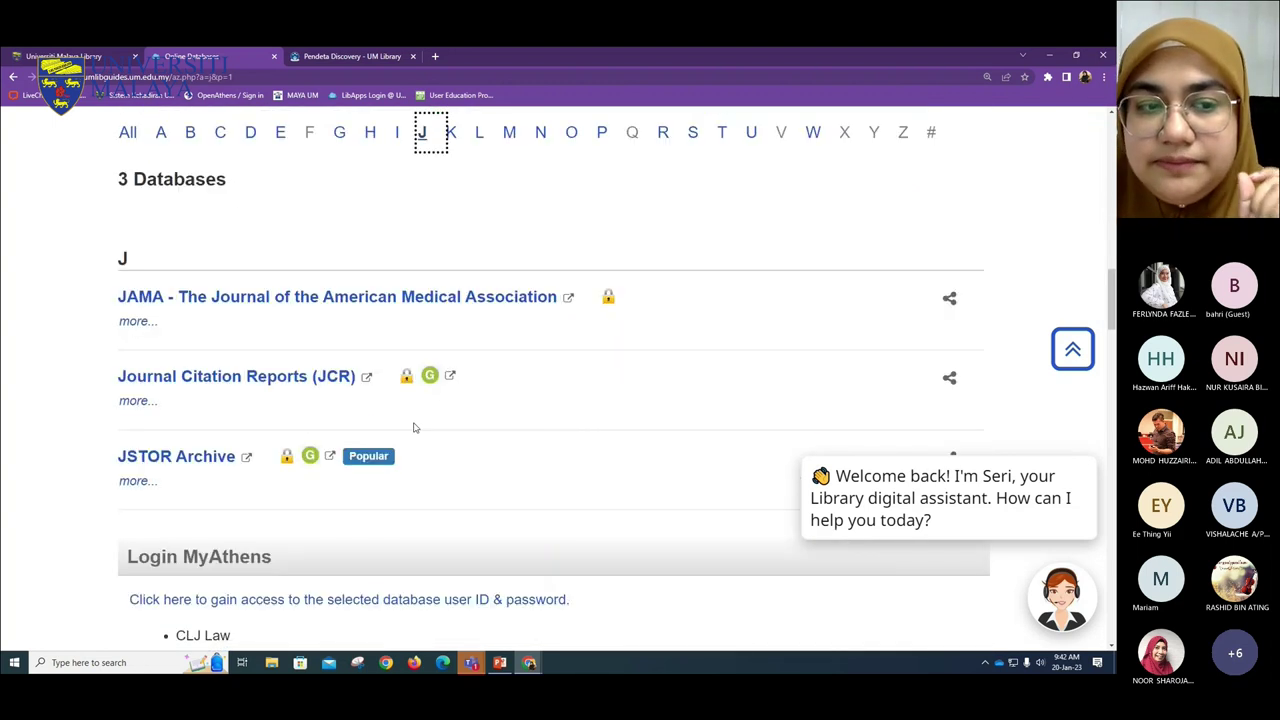
left_click(138, 400)
scroll(240, 300, "down", 2)
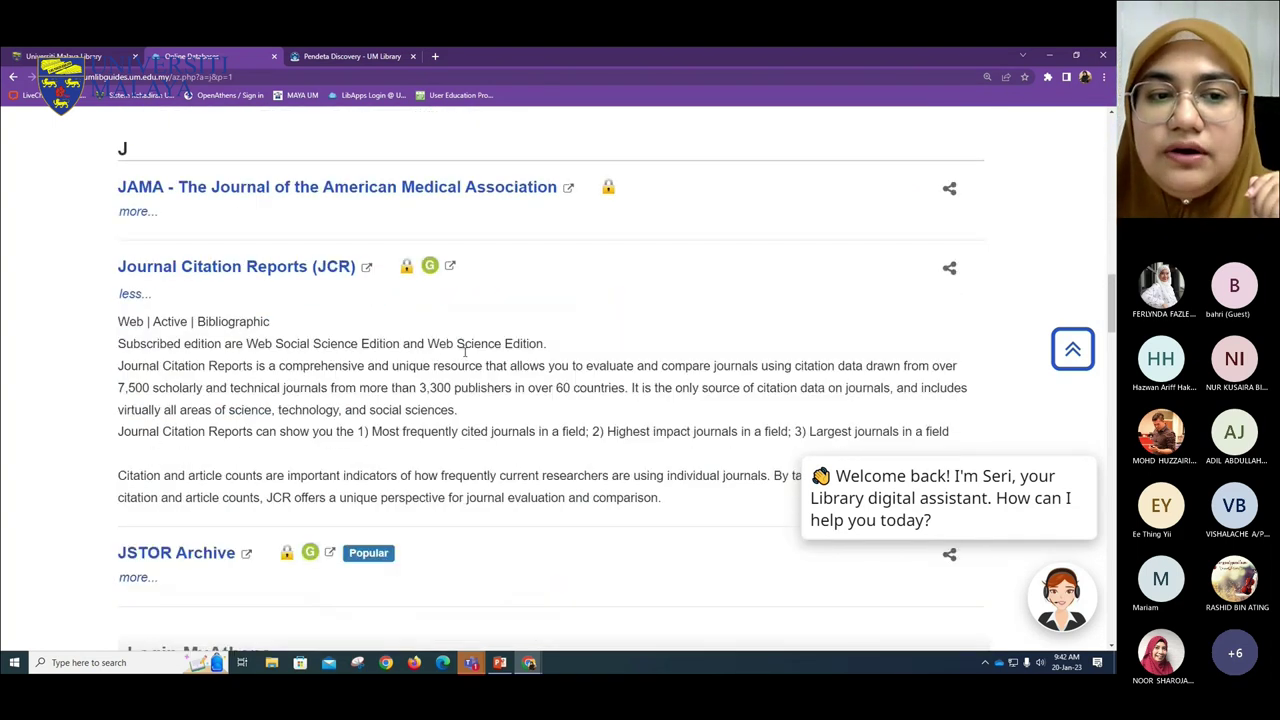
left_click_drag(269, 257, 197, 257)
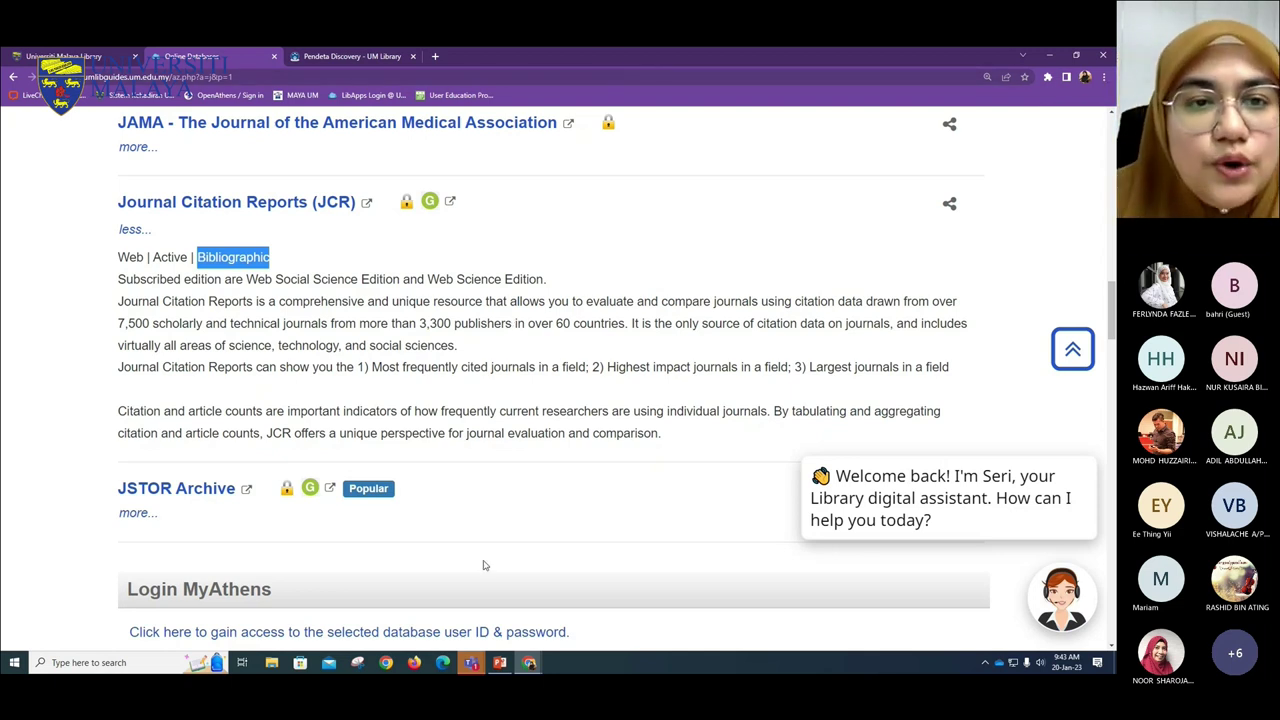
scroll(482, 500, "up", 2)
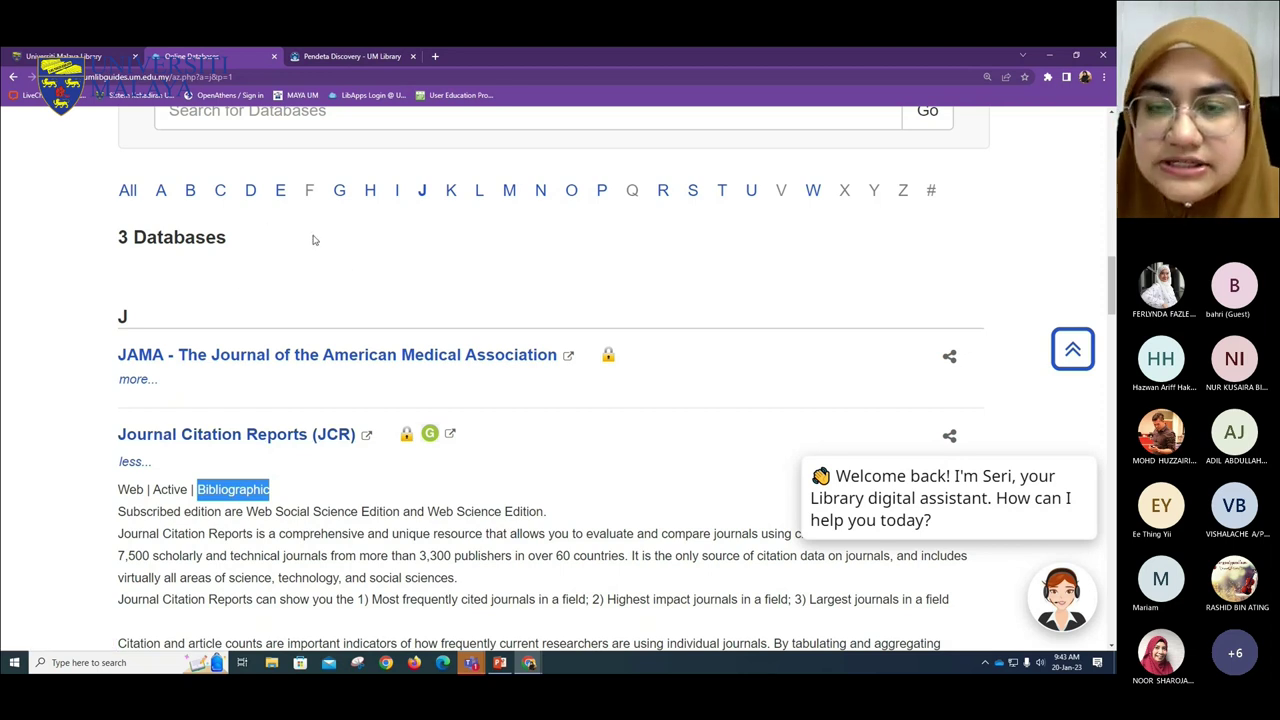
scroll(330, 260, "up", 1)
scroll(335, 275, "up", 2)
- Inspect the subject and database type filters, keeping All Subjects and All Database Types
left_click(341, 210)
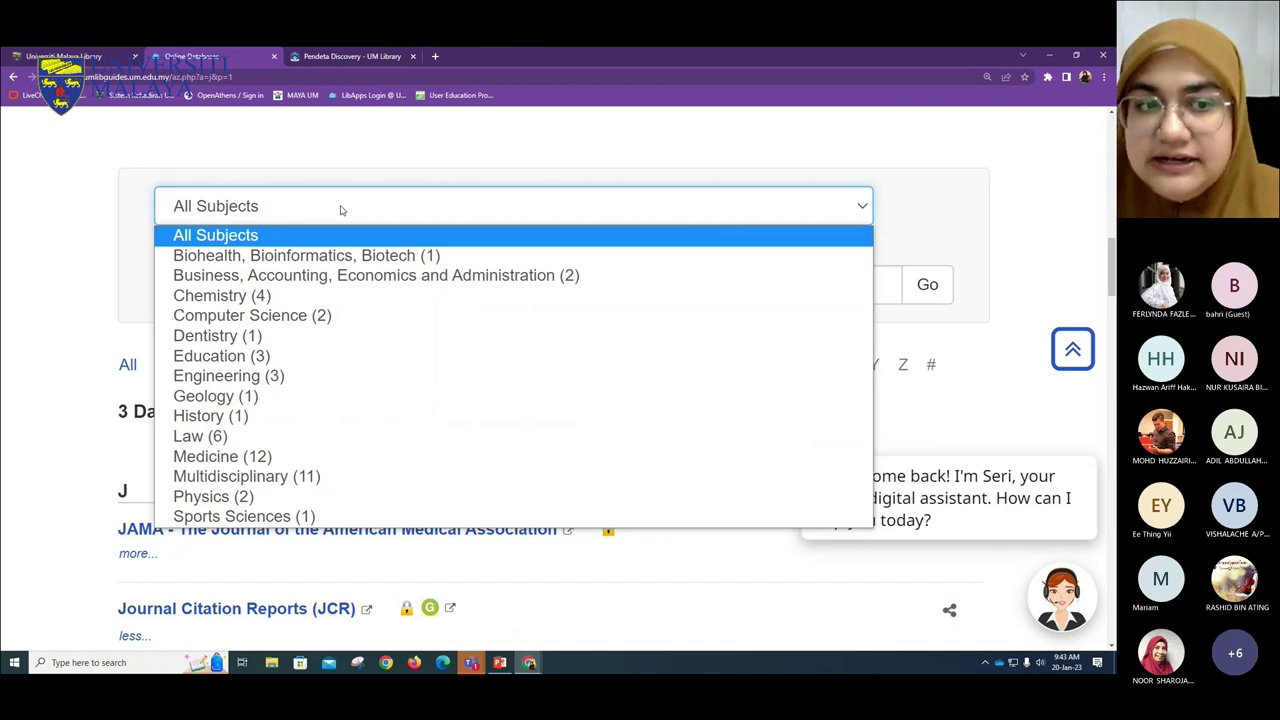
left_click(978, 328)
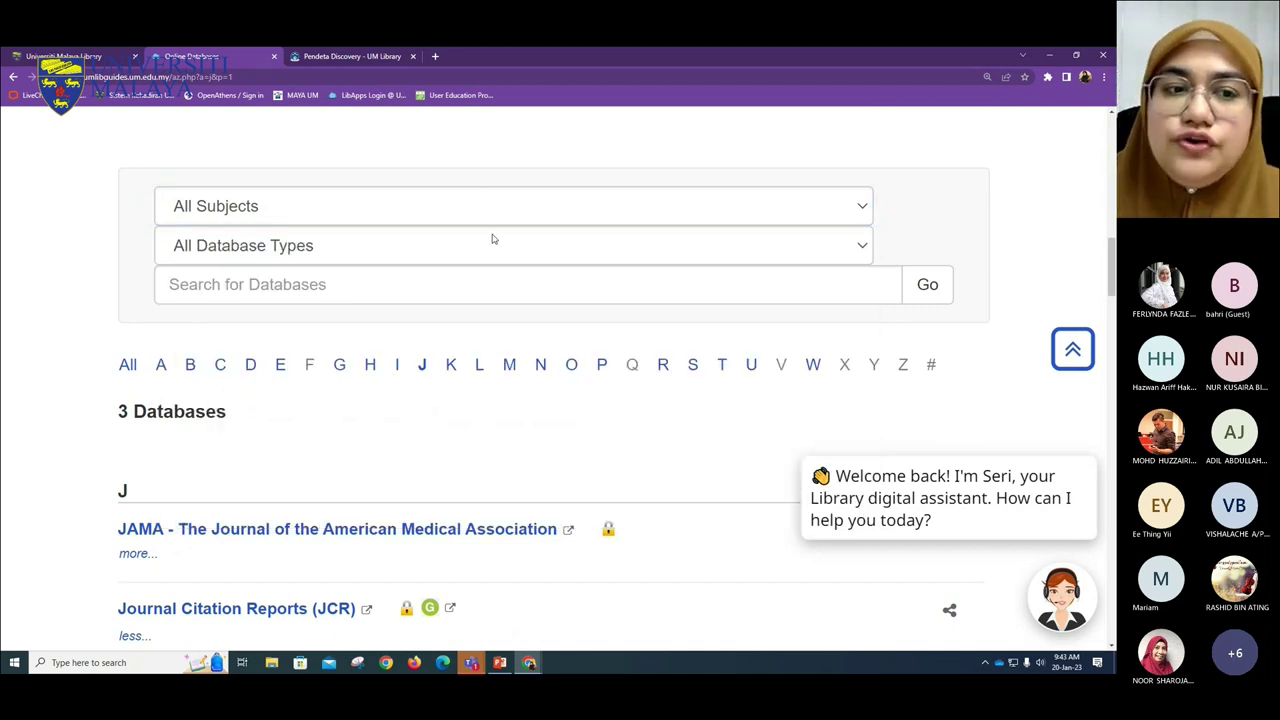
left_click(492, 242)
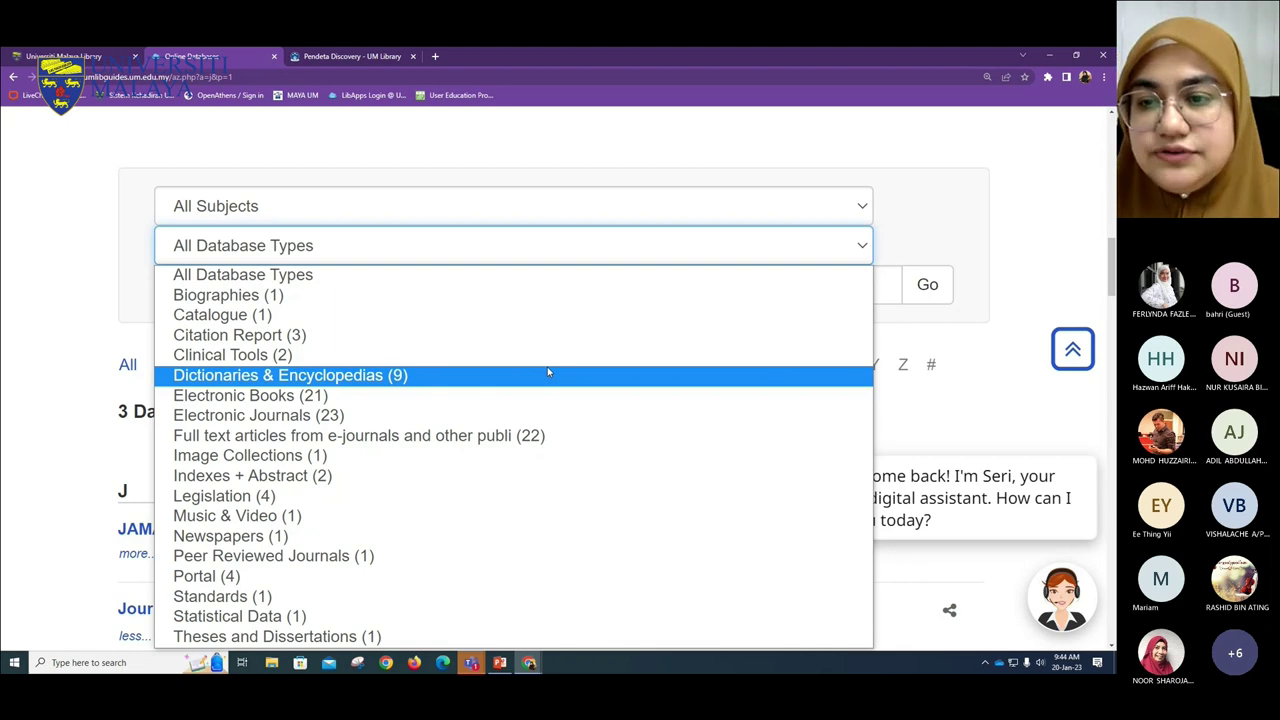
left_click(885, 421)
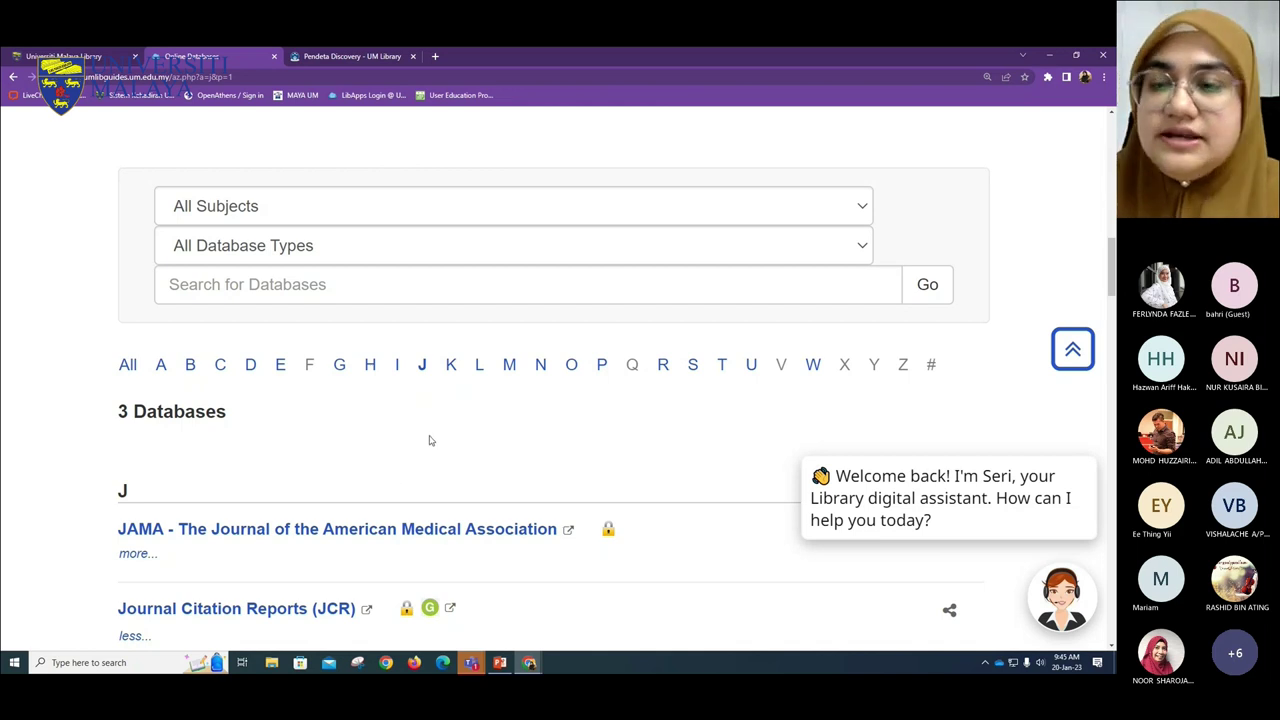
- Open Ebsco Discovery Service from the E databases list and choose the UM Staff and Students sign-in
left_click(280, 374)
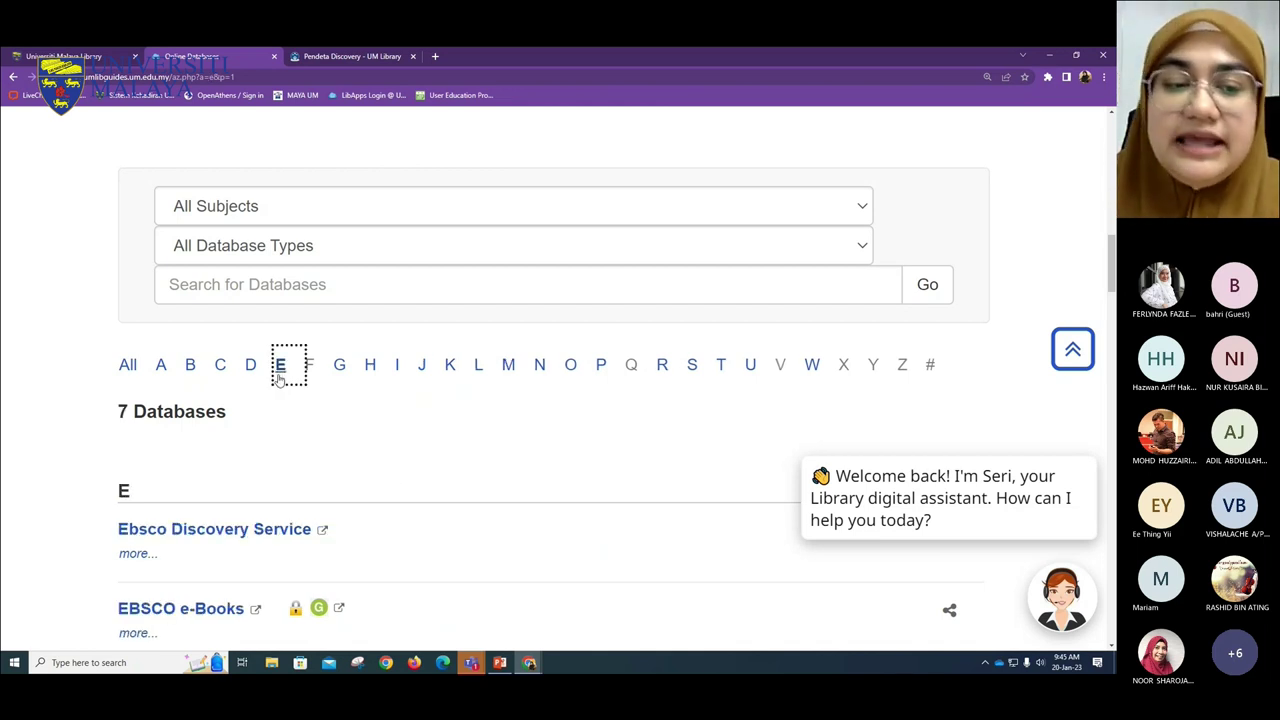
scroll(270, 380, "down", 2)
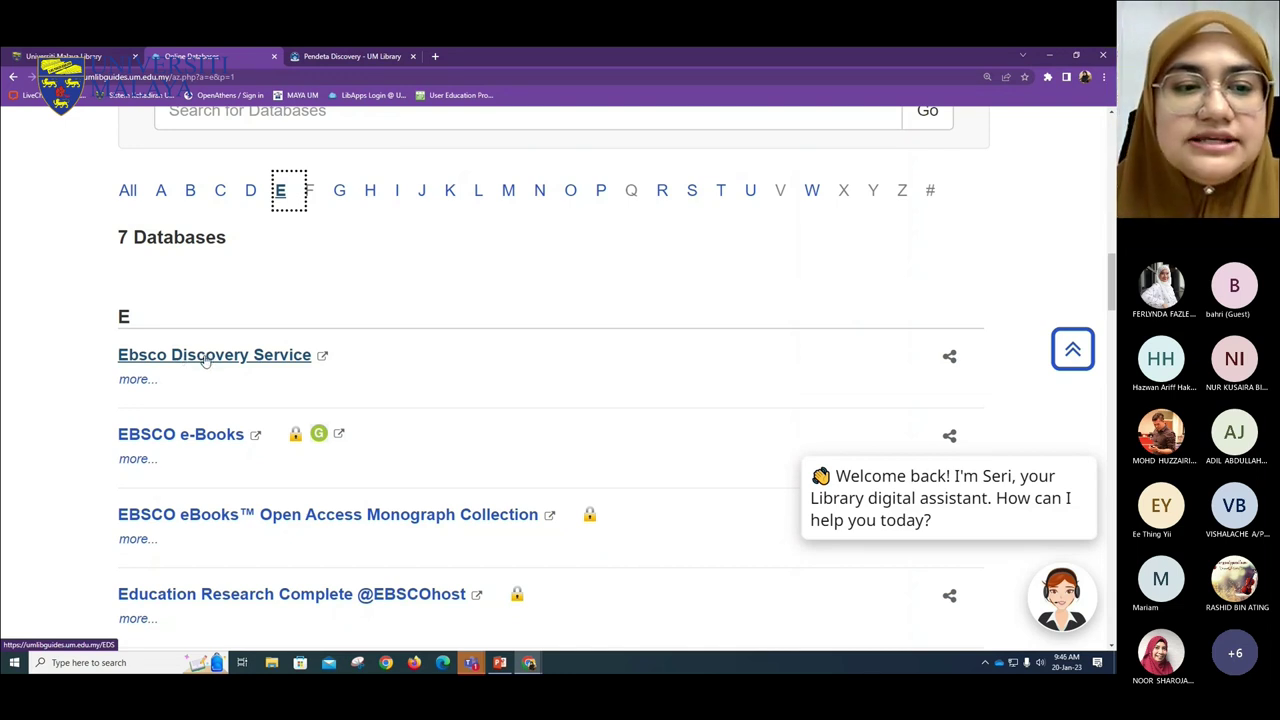
left_click(210, 358)
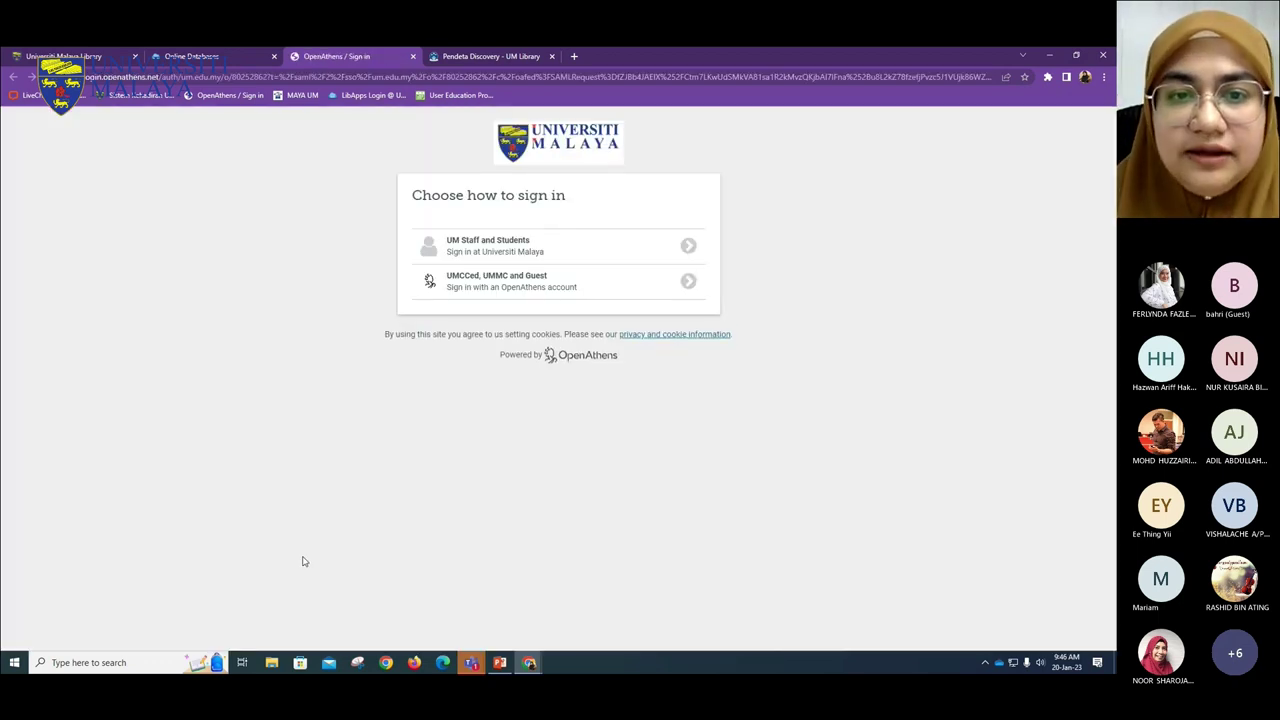
left_click(490, 248)
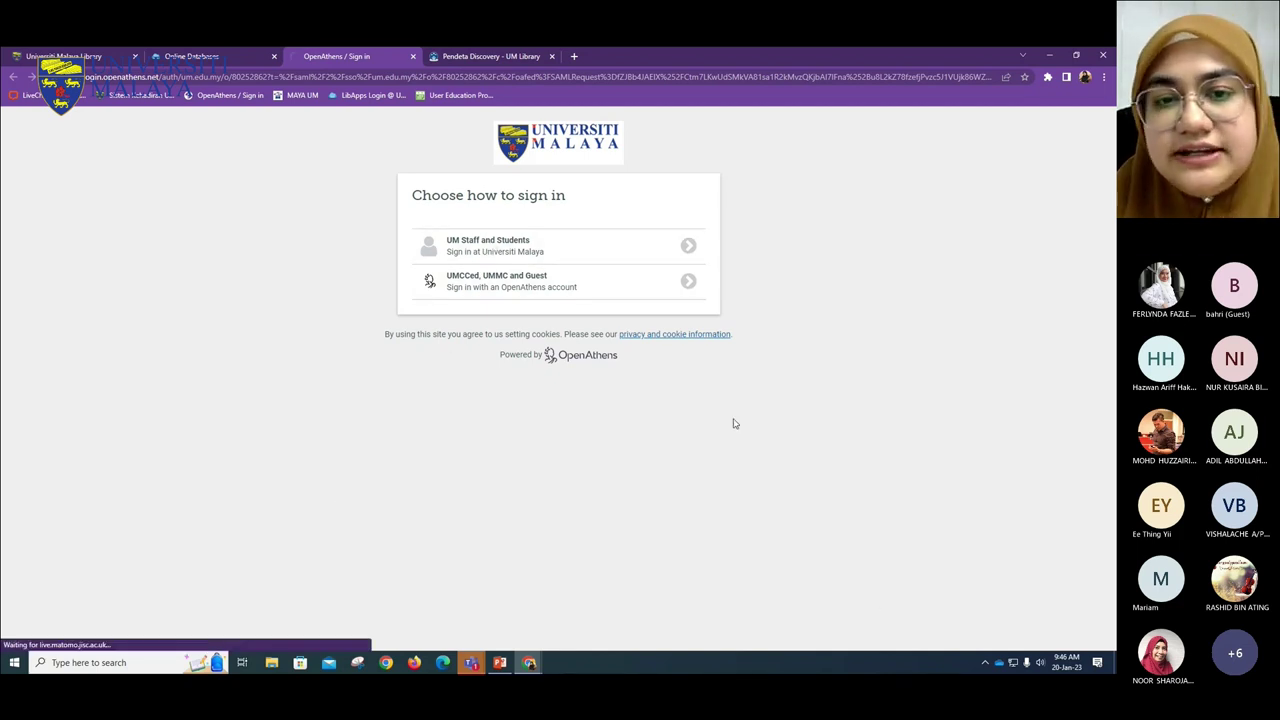
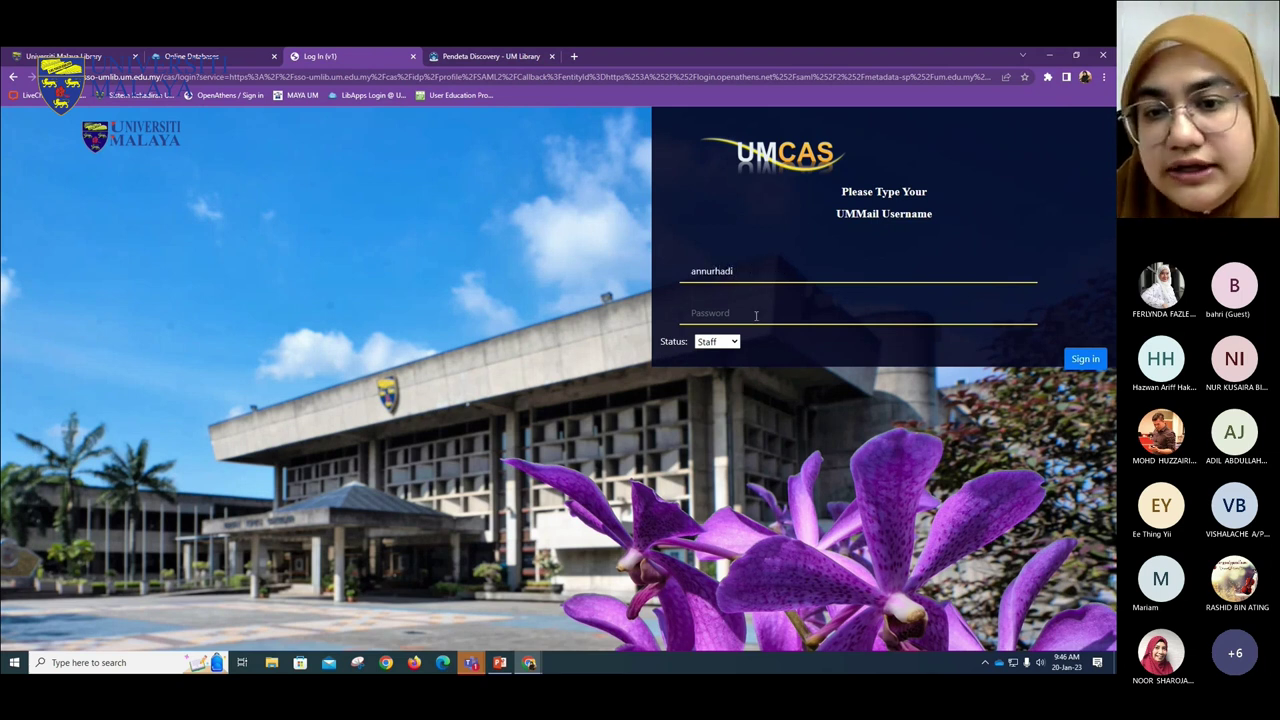
- Sign in on the UMCAS page with the UMMail username and account password
left_click(755, 316)
type("••••••••")
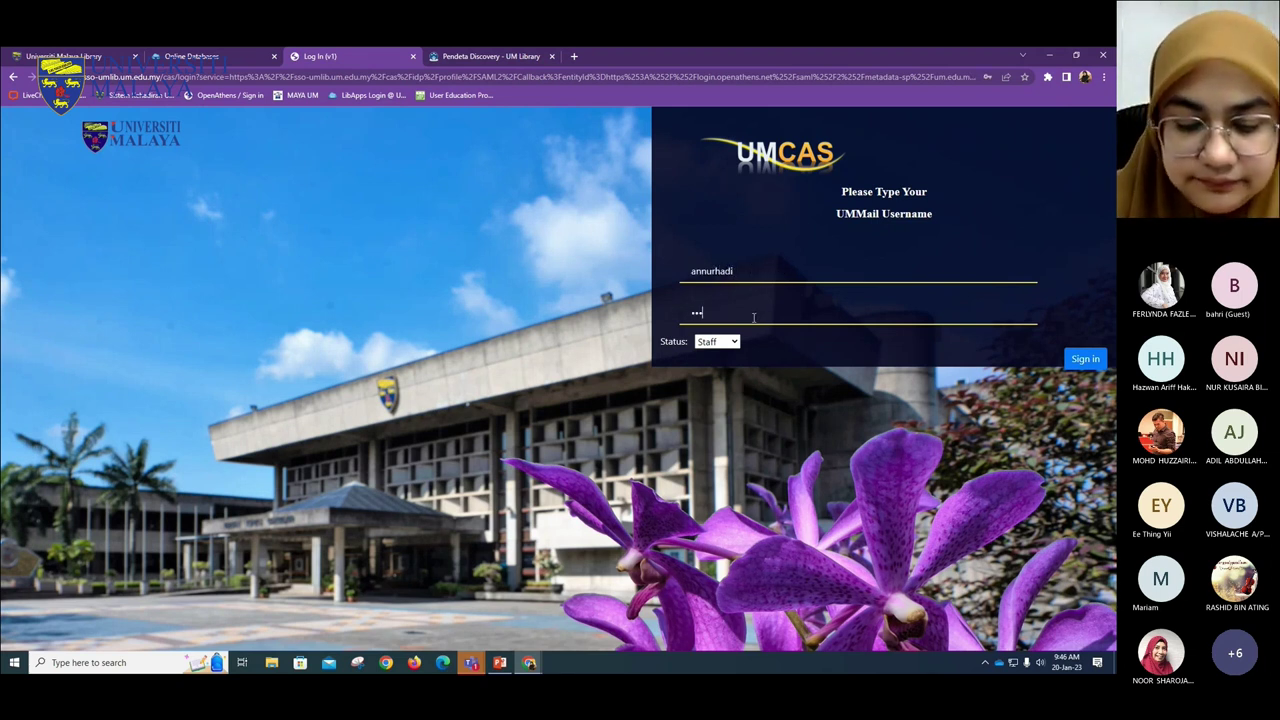
type("•••")
key("Return")
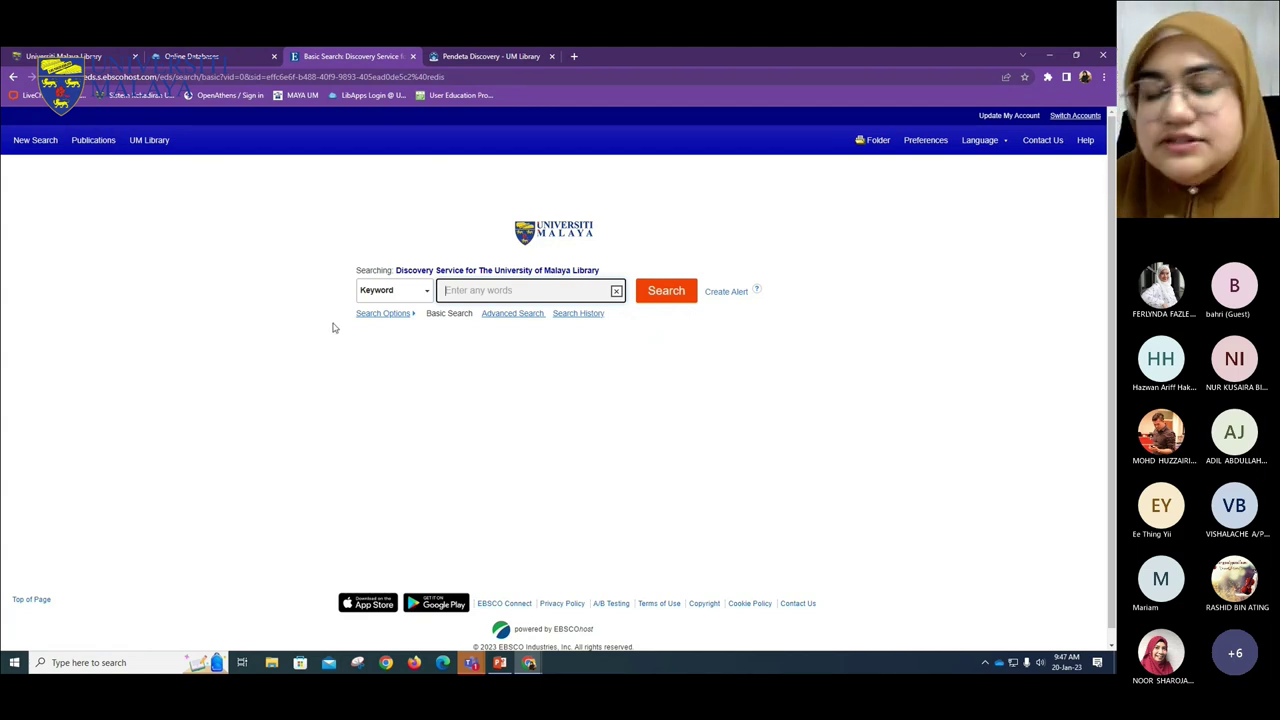
- Go to Publications and scroll down to the Browse By Discipline subject counts
left_click(93, 140)
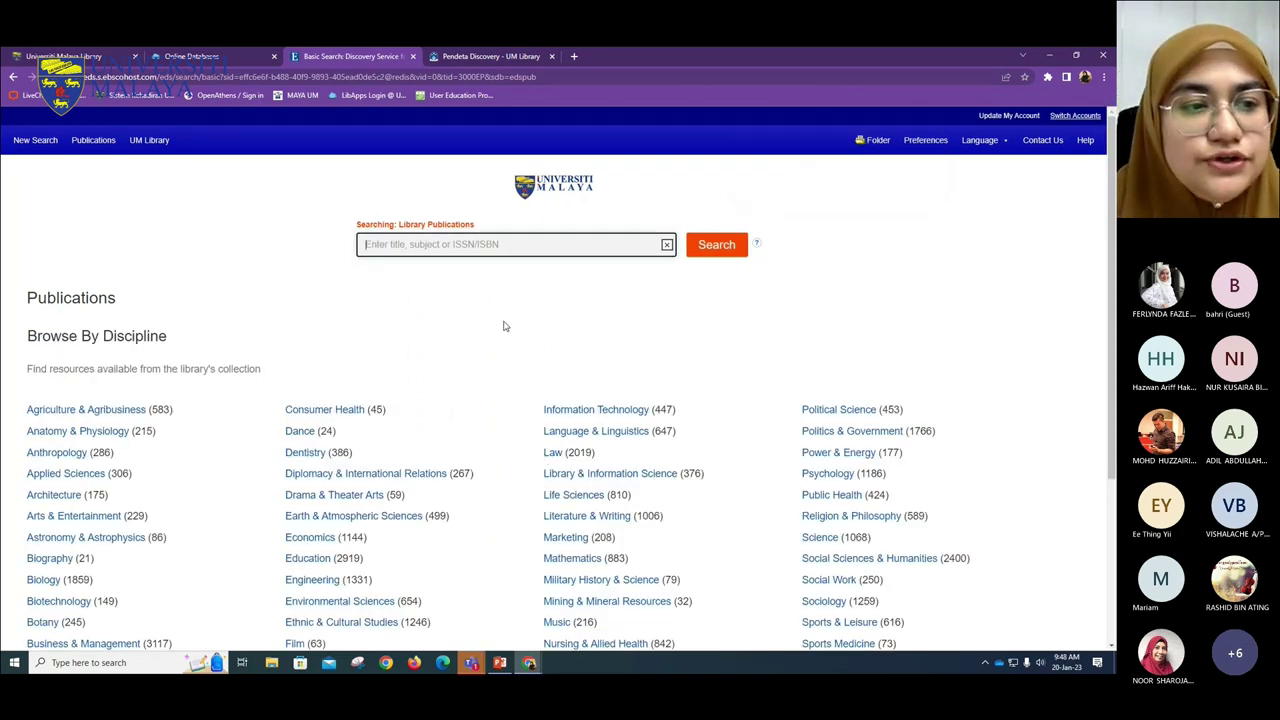
scroll(504, 326, "down", 1)
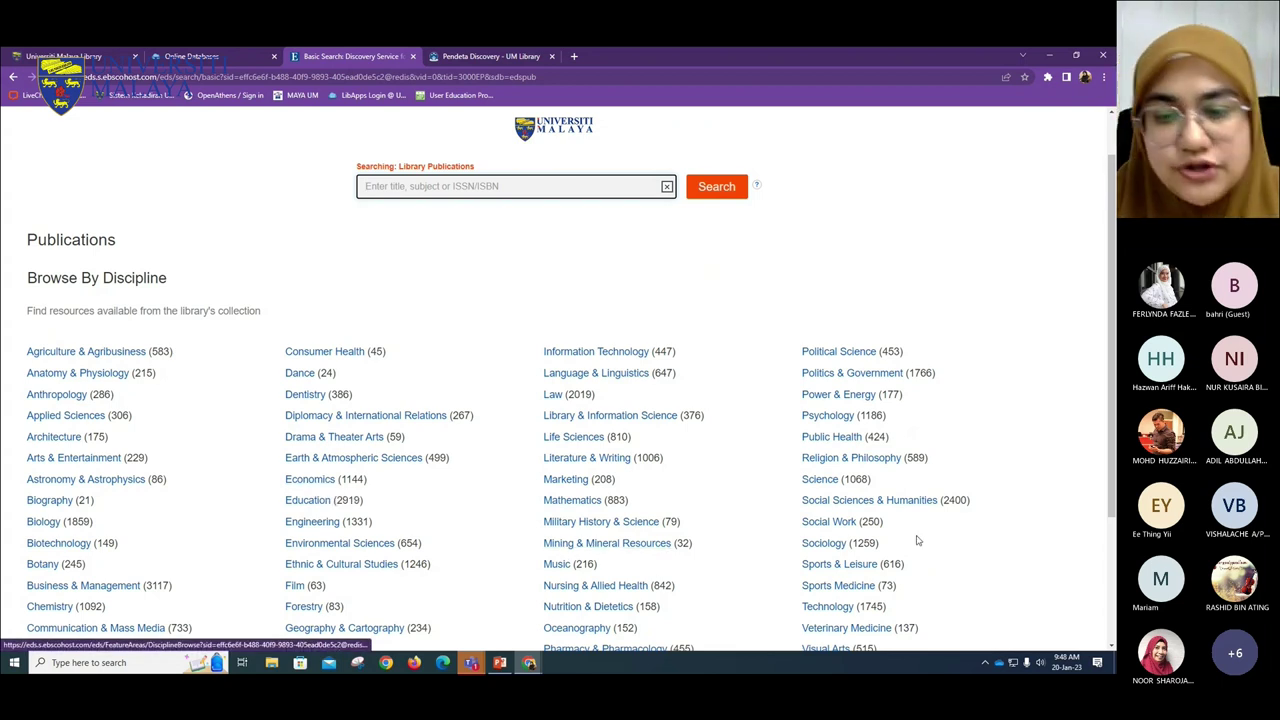
scroll(600, 380, "down", 2)
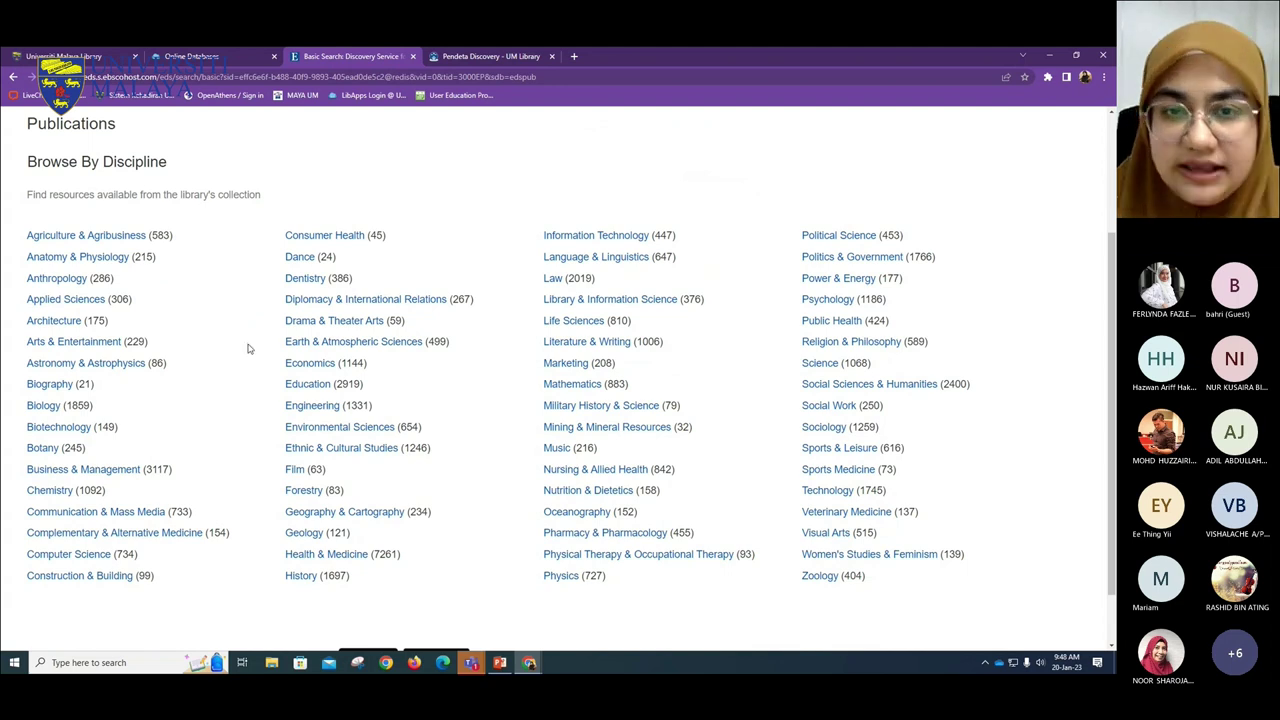
- Open the Dance discipline in a new tab and view its publications
right_click(302, 258)
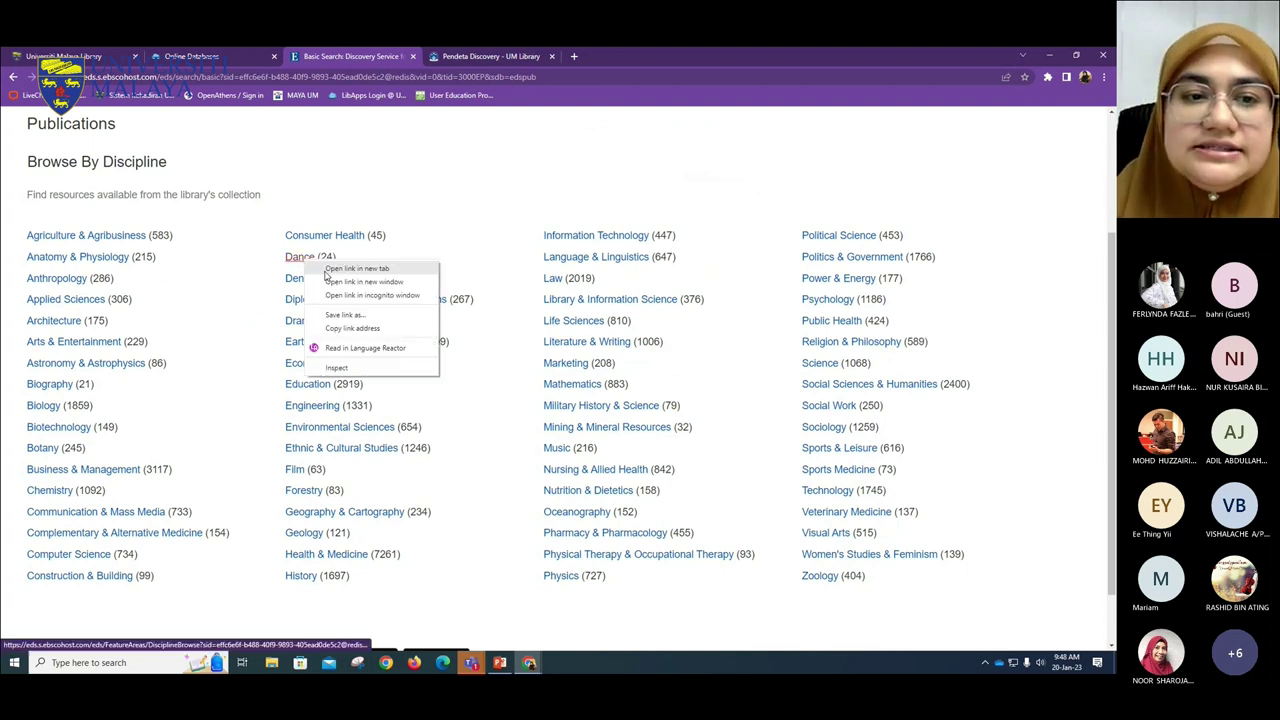
left_click(345, 266)
key("ctrl+Tab")
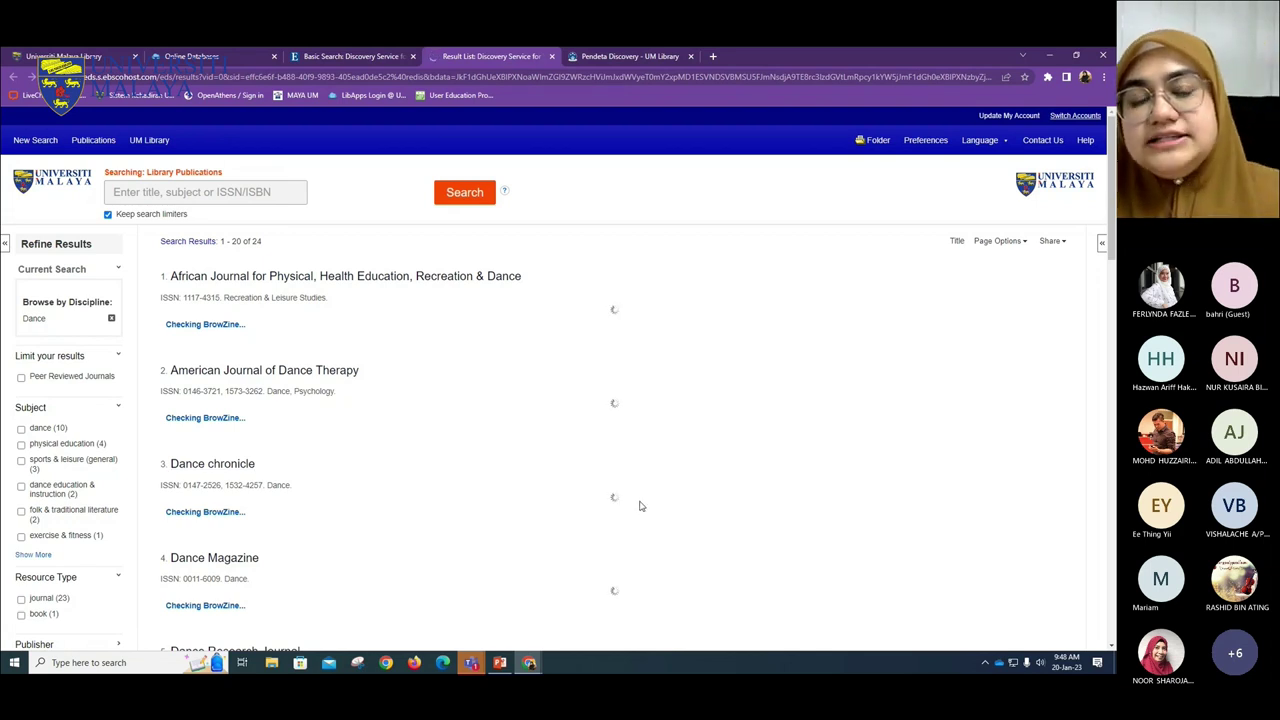
- Switch back and forth between the discipline list and the Dance results tabs
left_click(212, 280)
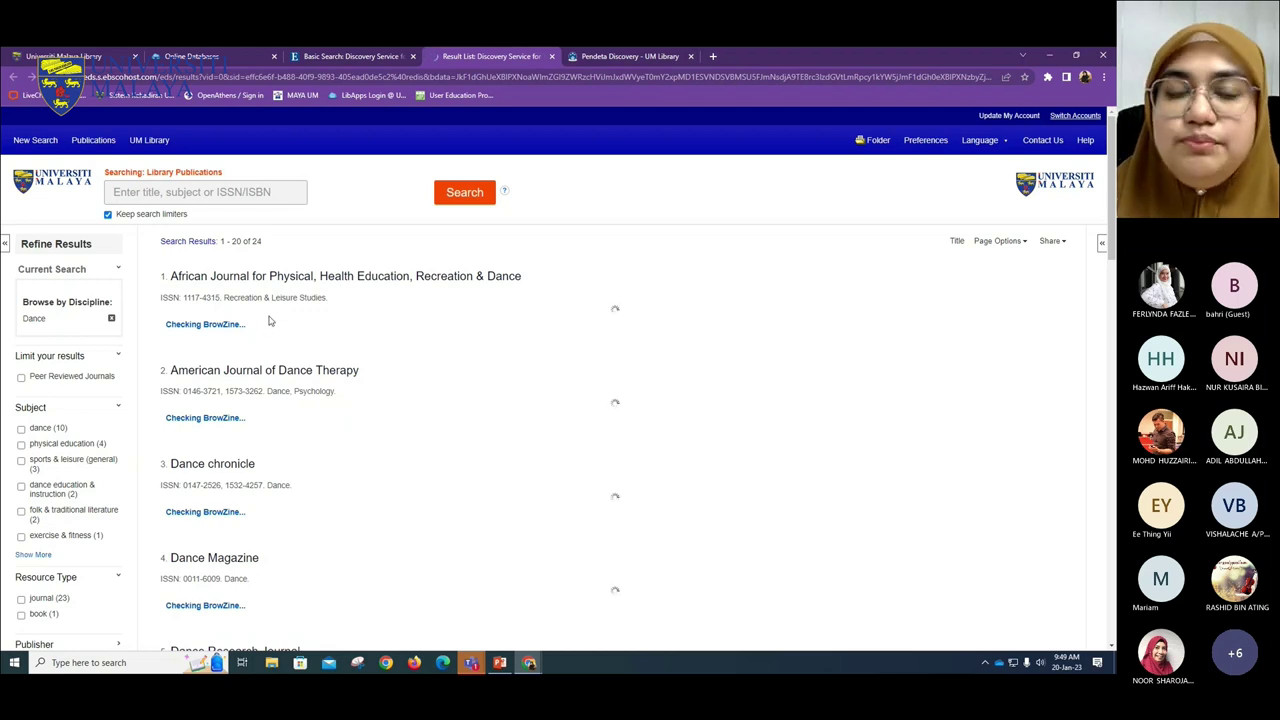
left_click(316, 54)
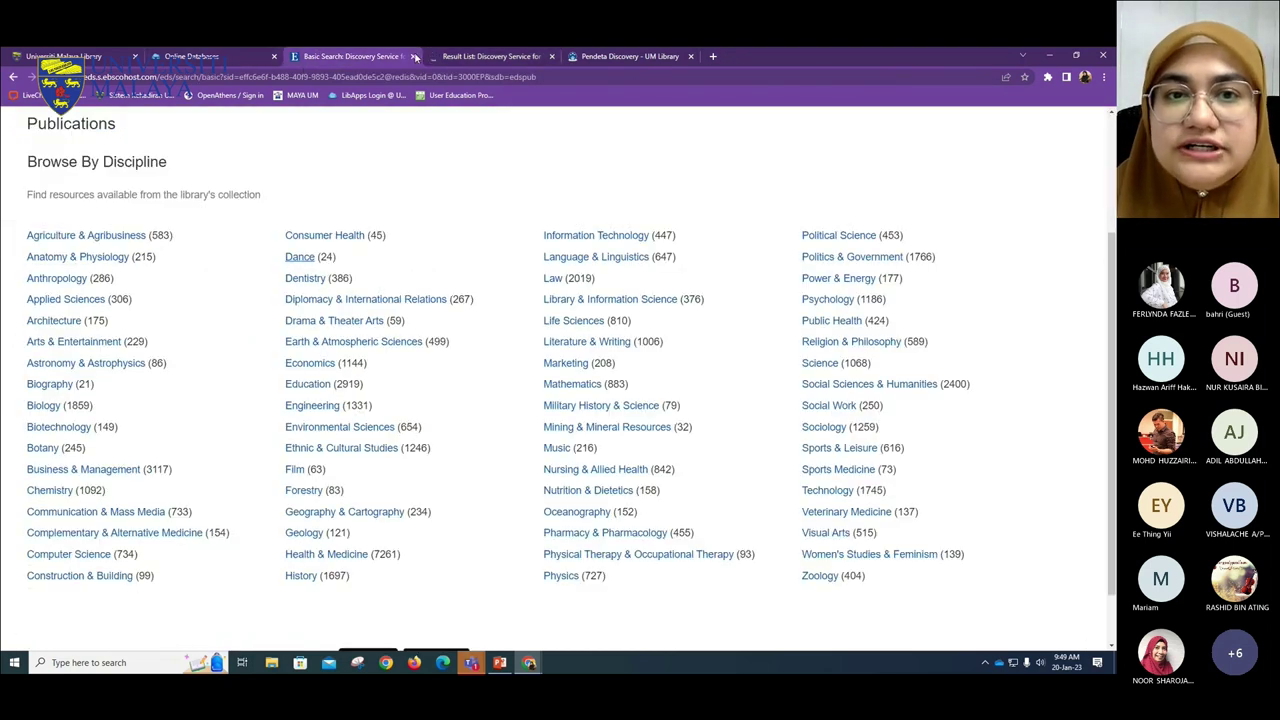
left_click(490, 56)
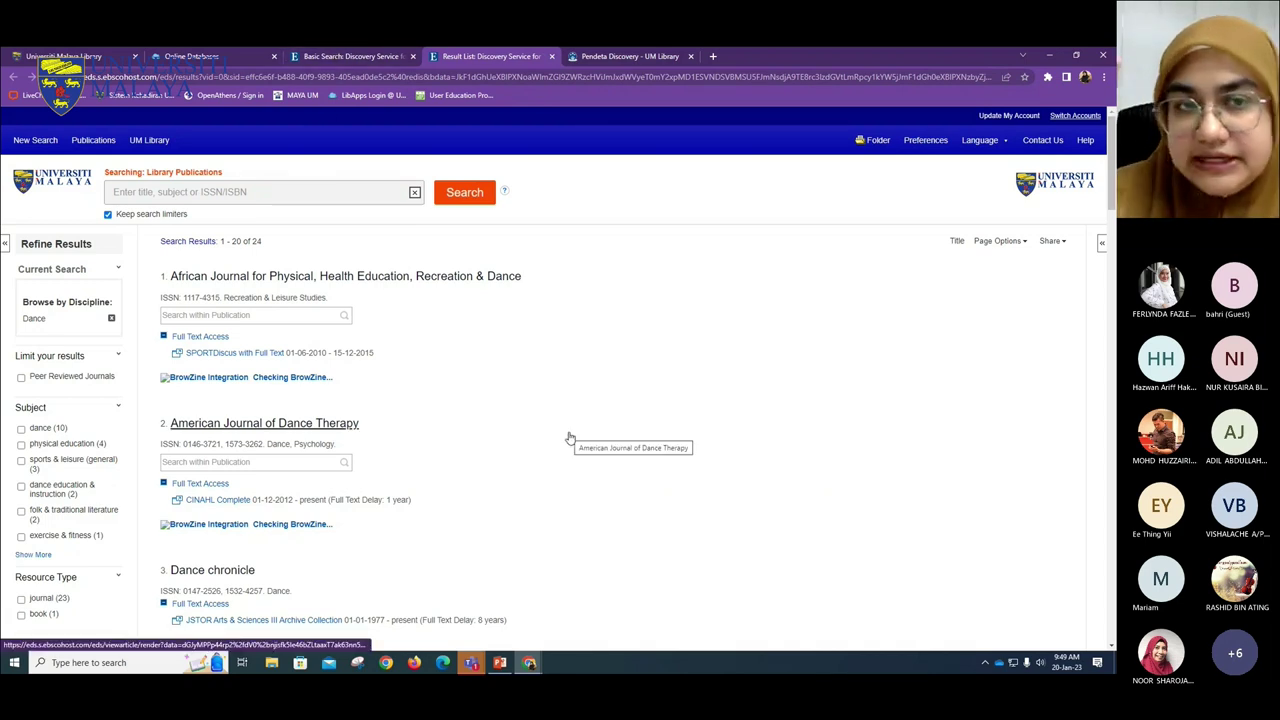
left_click(352, 56)
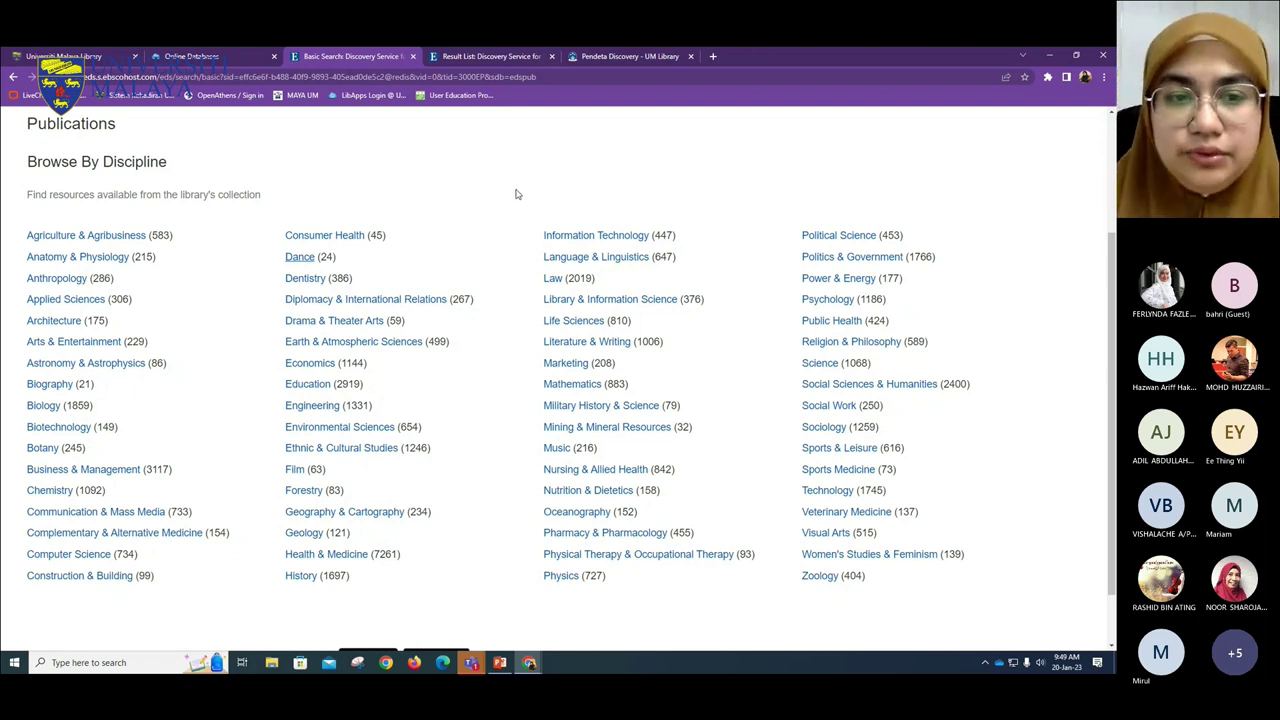
left_click(480, 56)
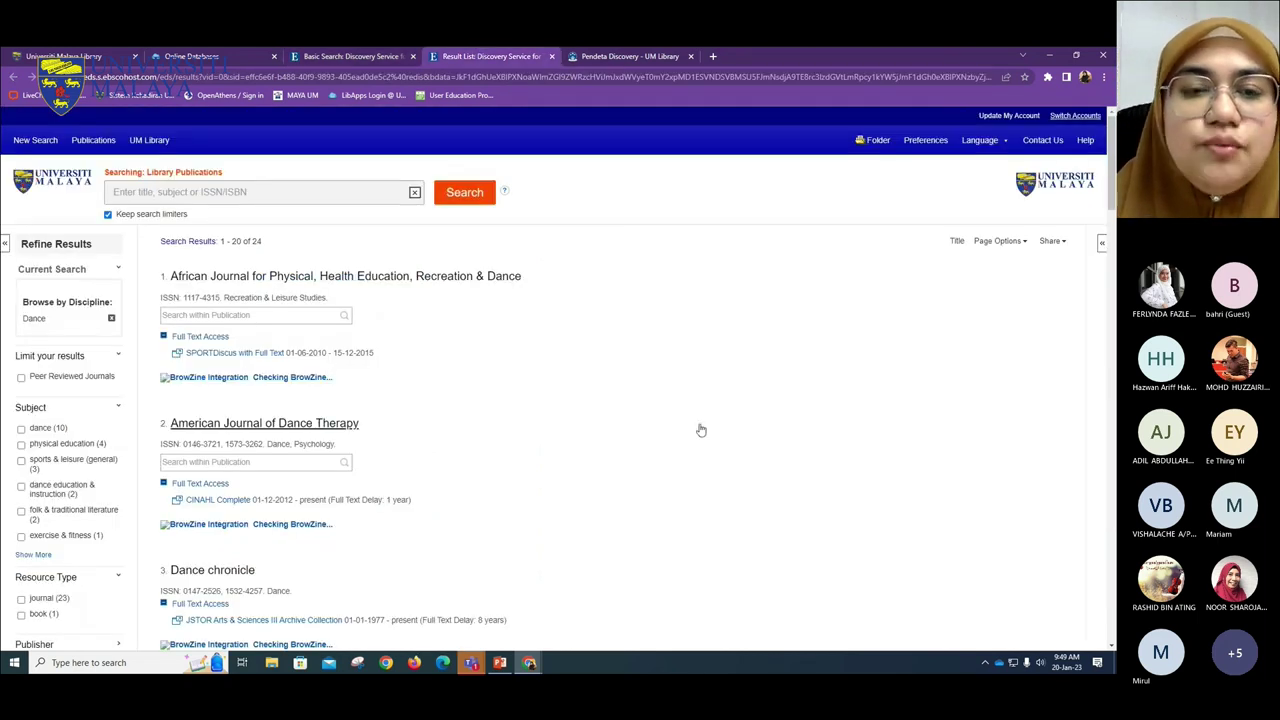
- Scroll the Dance results down to Dance Research Journal and zoom the page to 125%
scroll(648, 418, "down", 2)
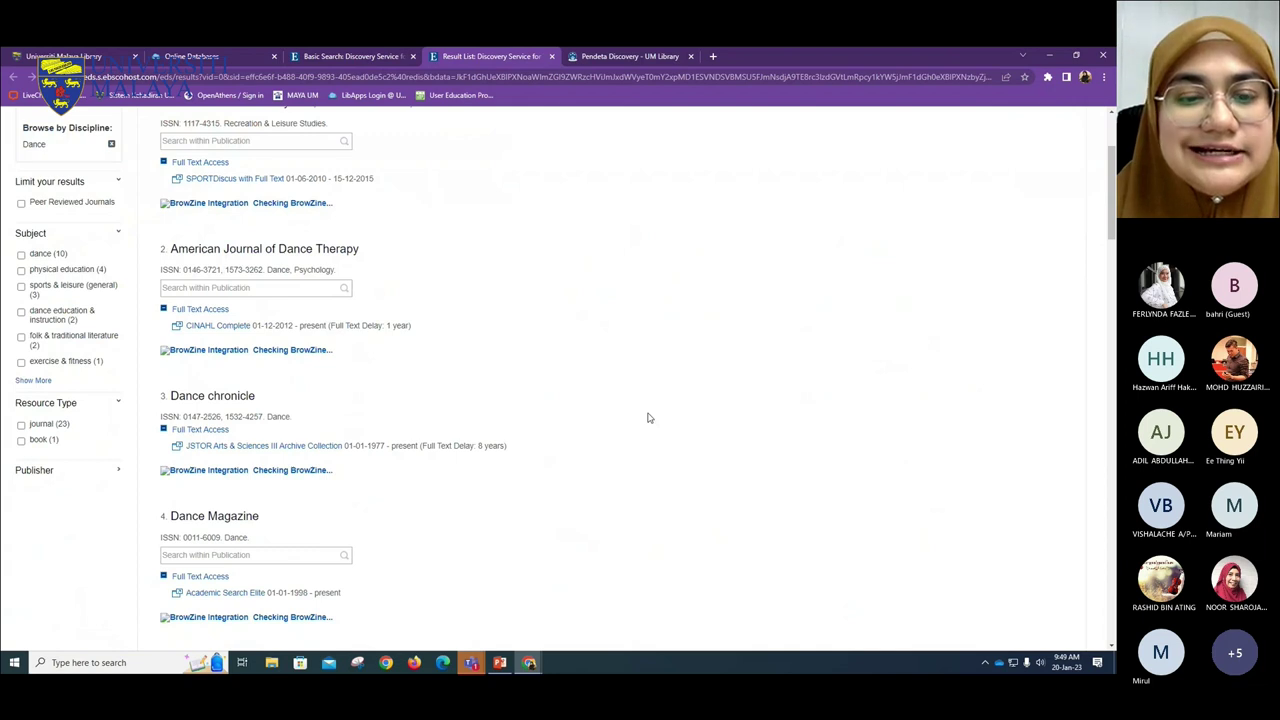
scroll(648, 418, "up", 1)
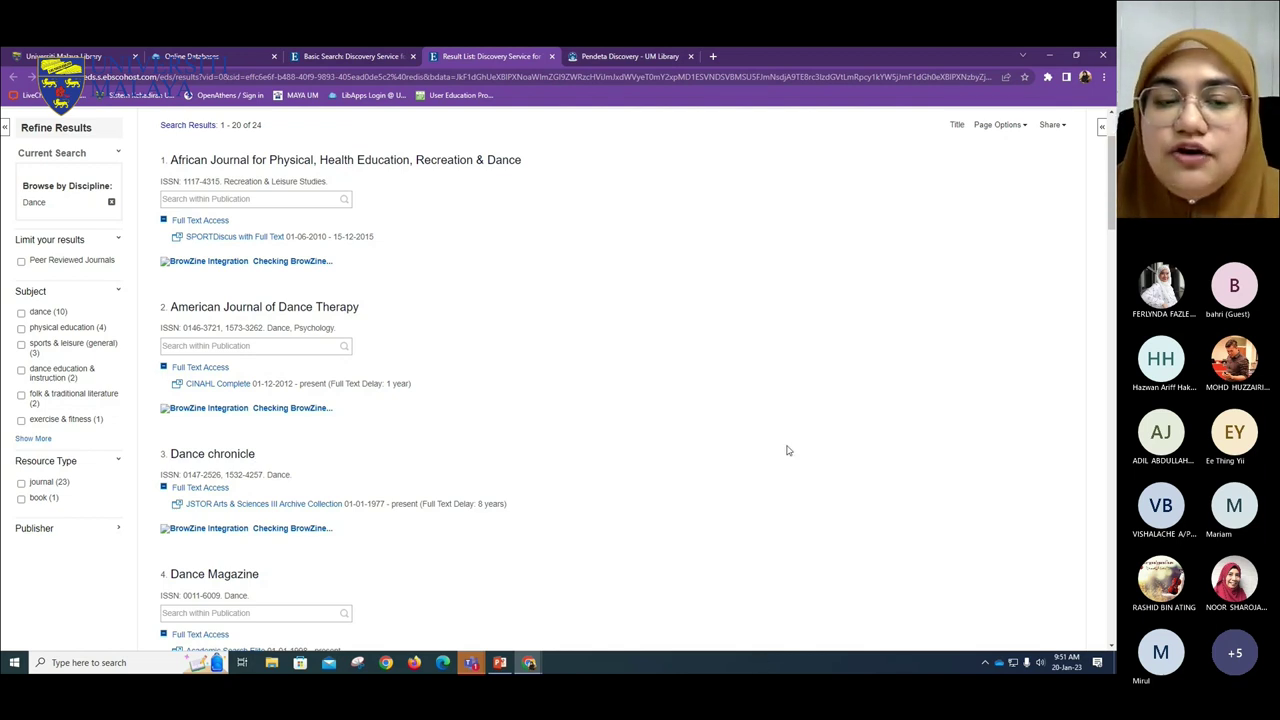
scroll(750, 438, "down", 1)
scroll(750, 438, "down", 1)
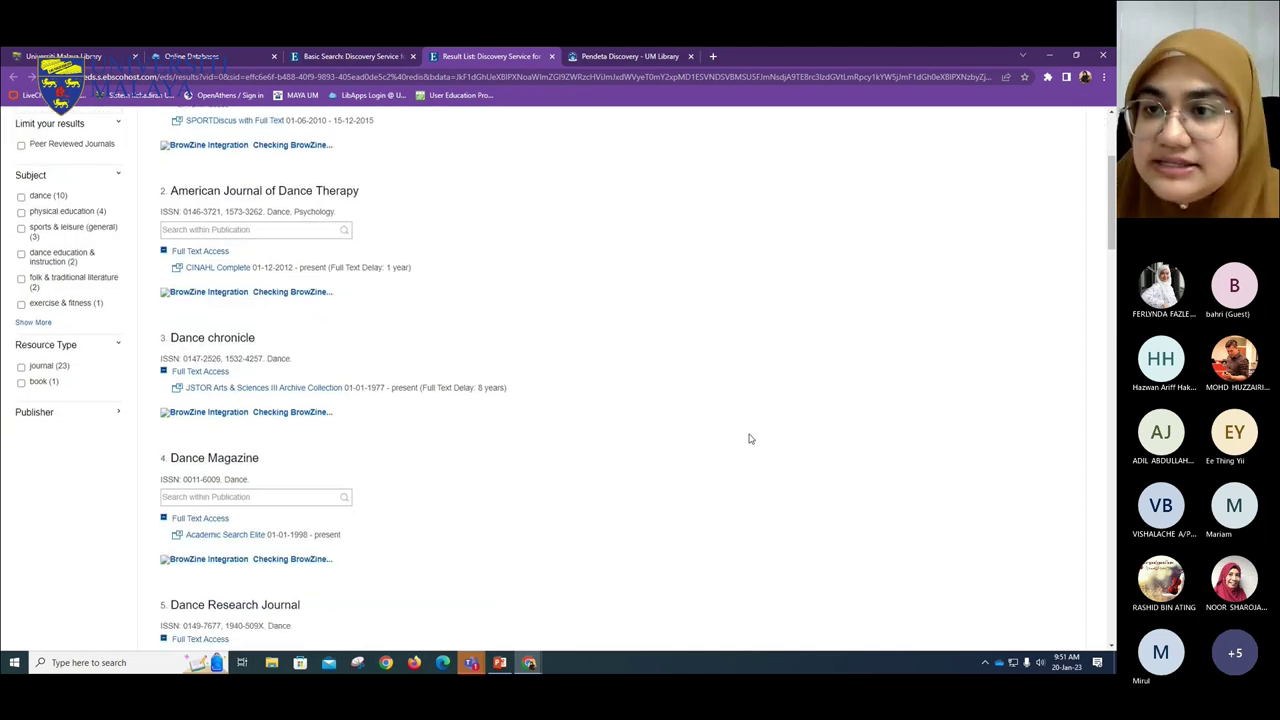
scroll(750, 440, "down", 2)
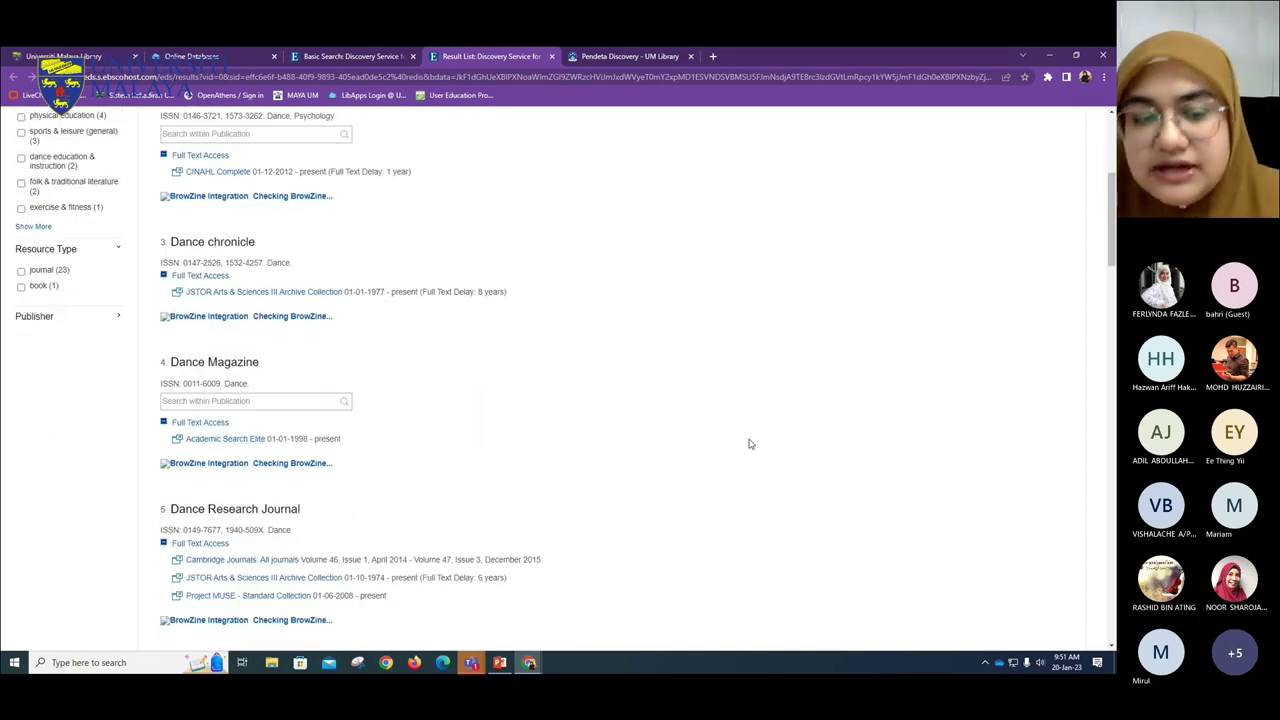
scroll(750, 442, "down", 3)
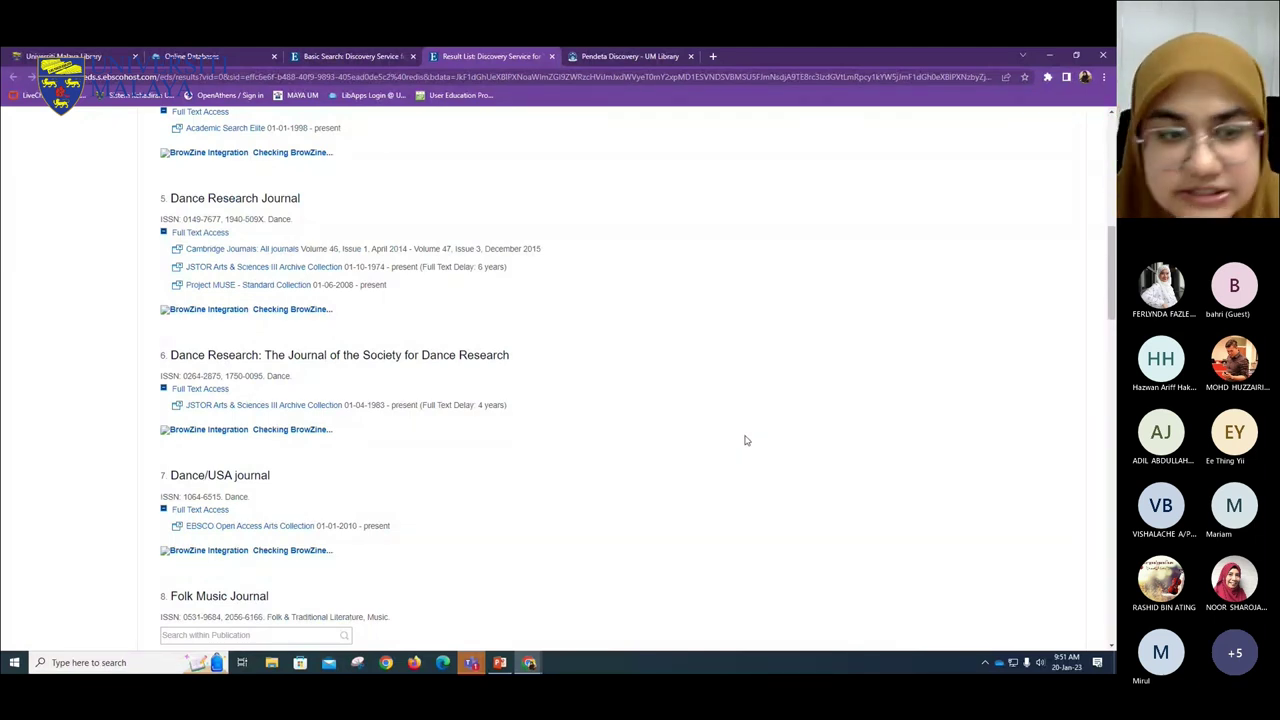
key("ctrl+plus")
key("ctrl+plus")
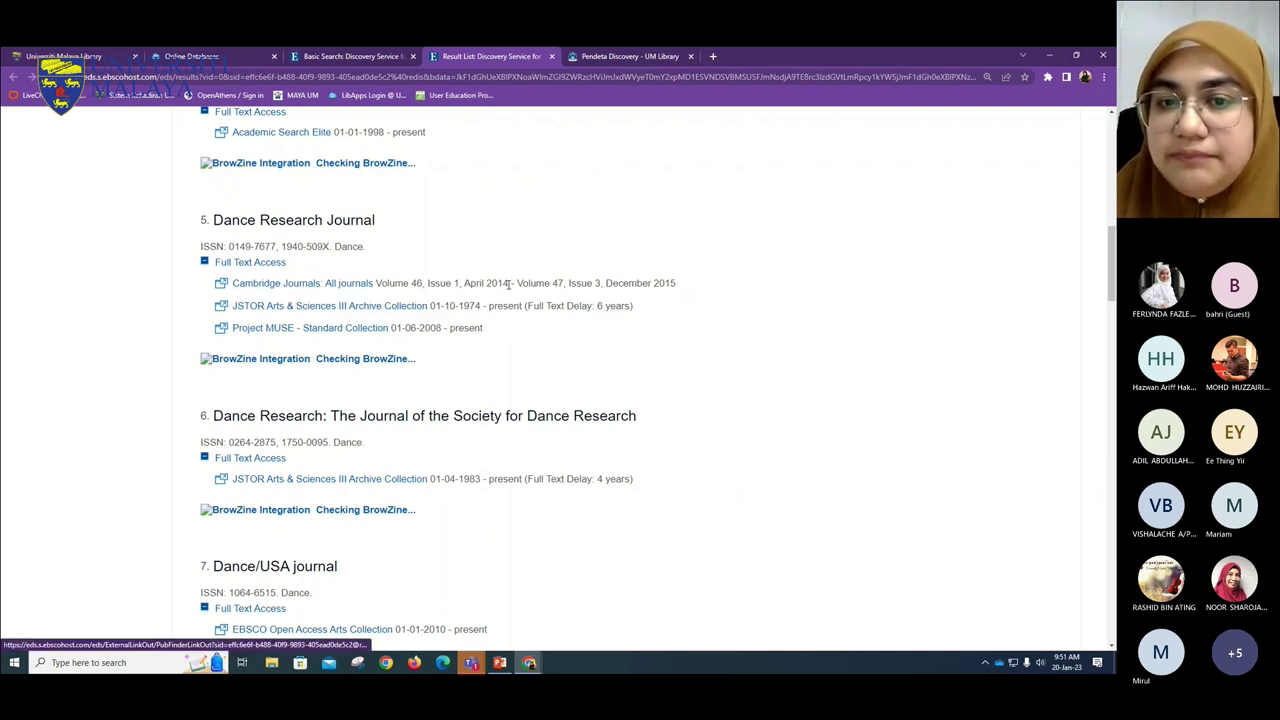
left_click_drag(676, 285, 637, 285)
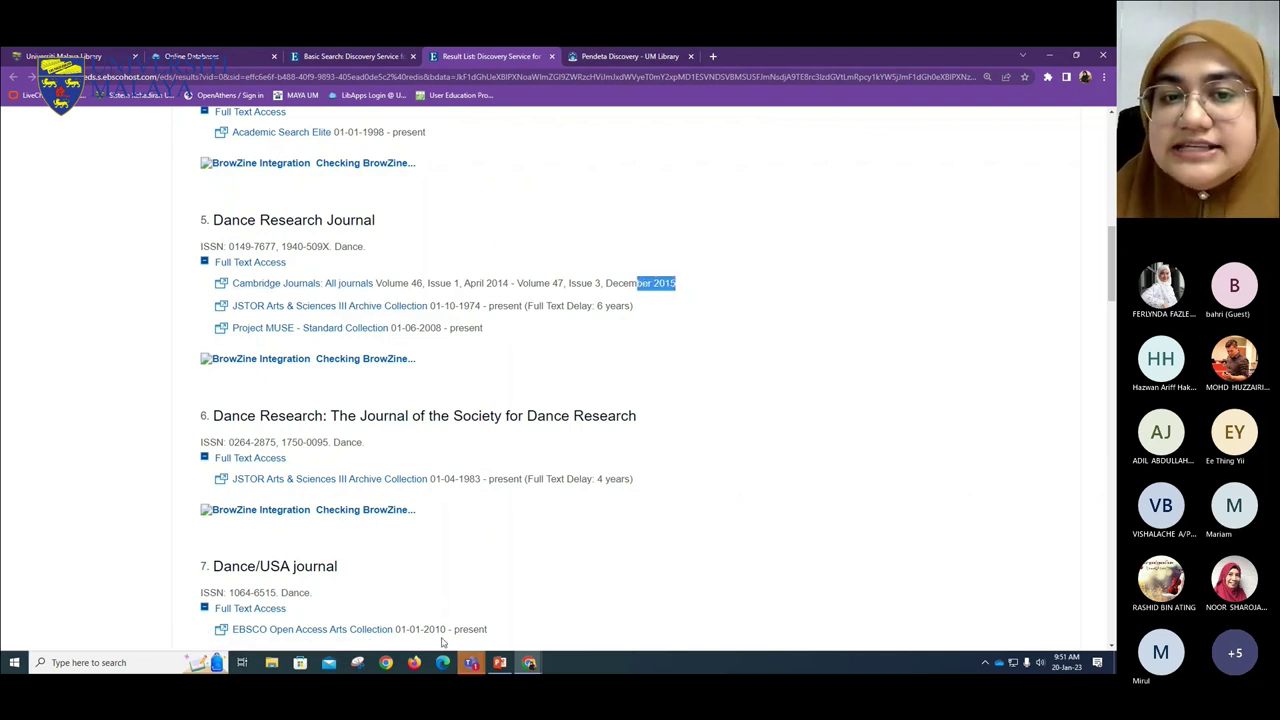
left_click(509, 449)
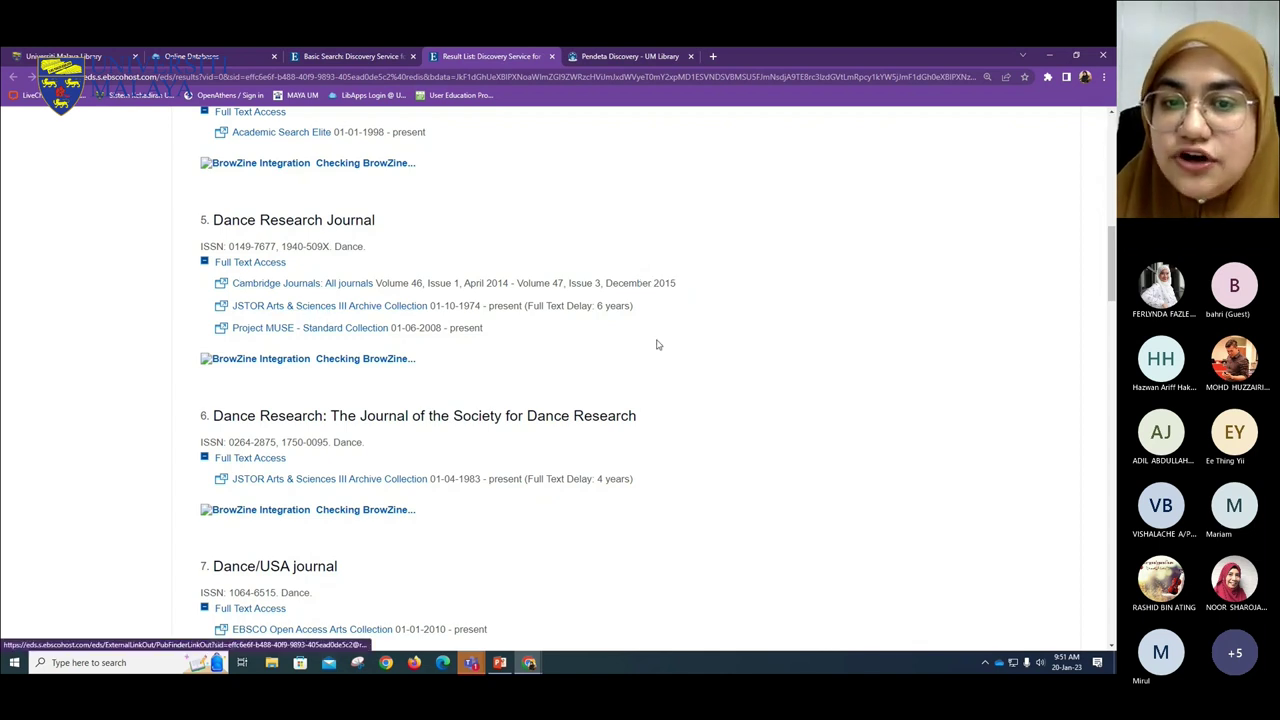
left_click_drag(654, 314, 523, 308)
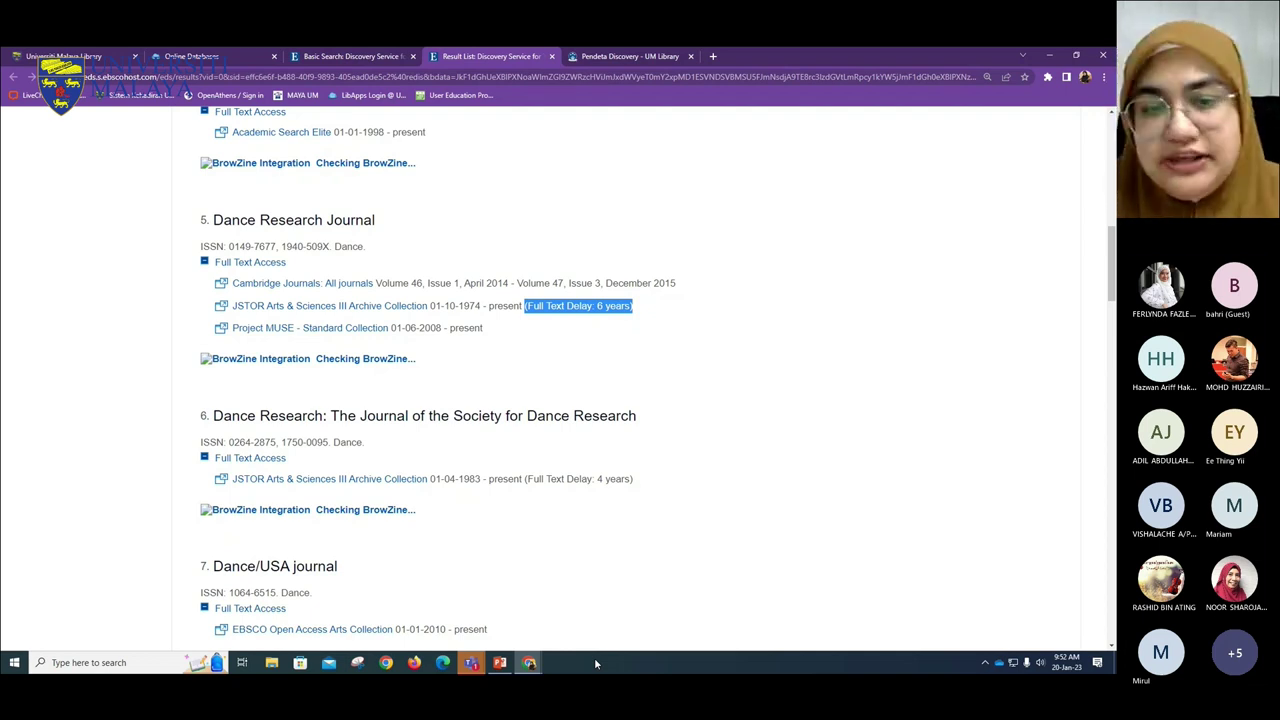
left_click_drag(484, 328, 232, 333)
left_click(455, 341)
left_click_drag(453, 332, 493, 334)
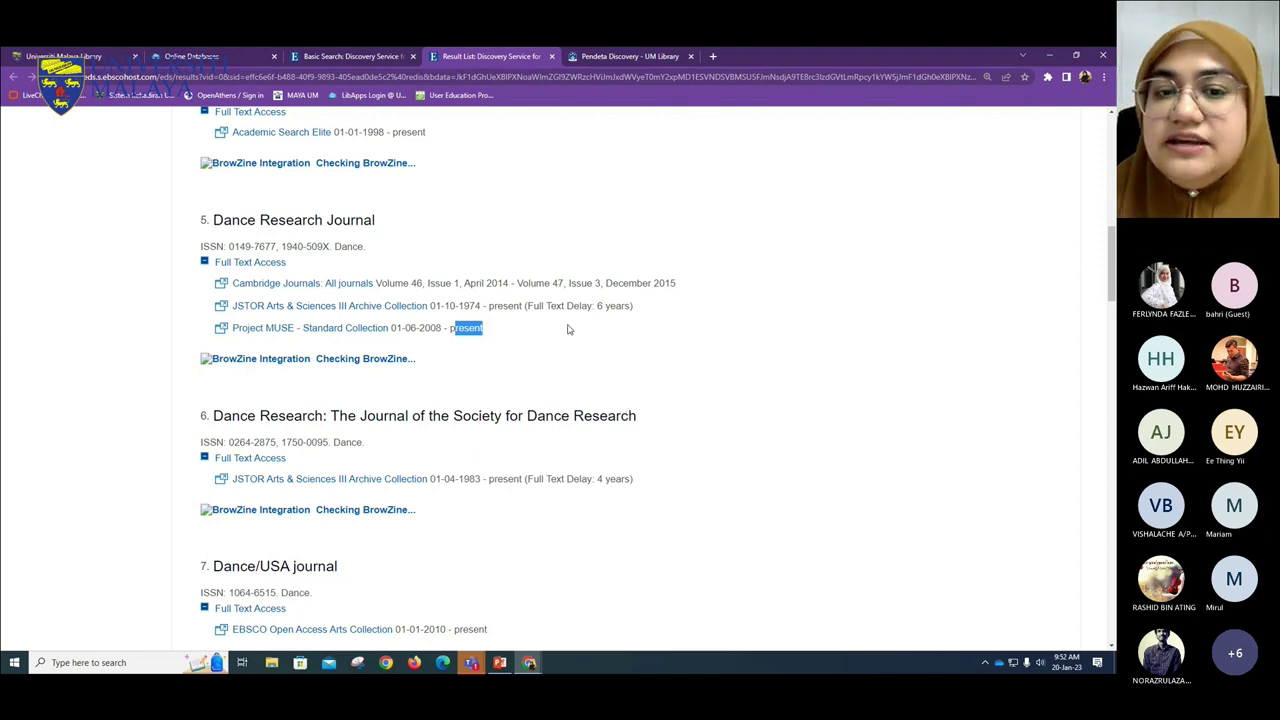
left_click_drag(528, 305, 603, 306)
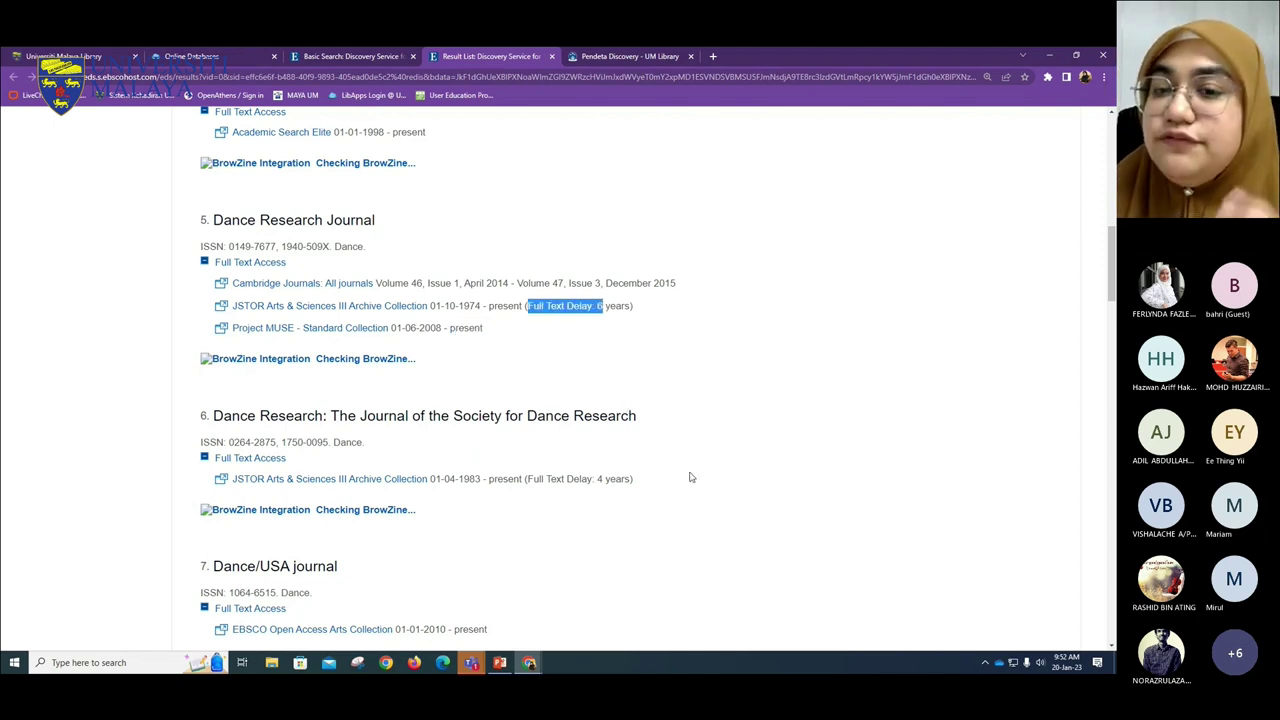
left_click(122, 47)
- Open the Read@UM page from the library website menu
mouse_move(484, 206)
mouse_move(492, 271)
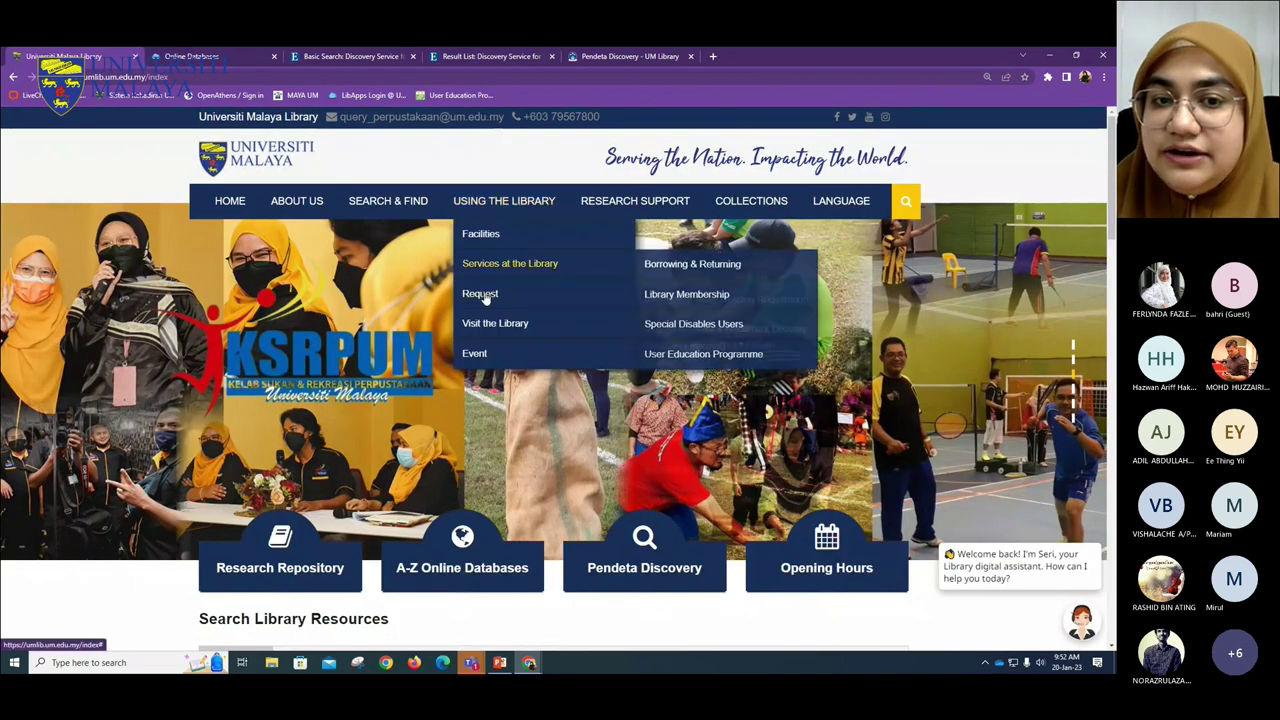
mouse_move(500, 323)
left_click(664, 324)
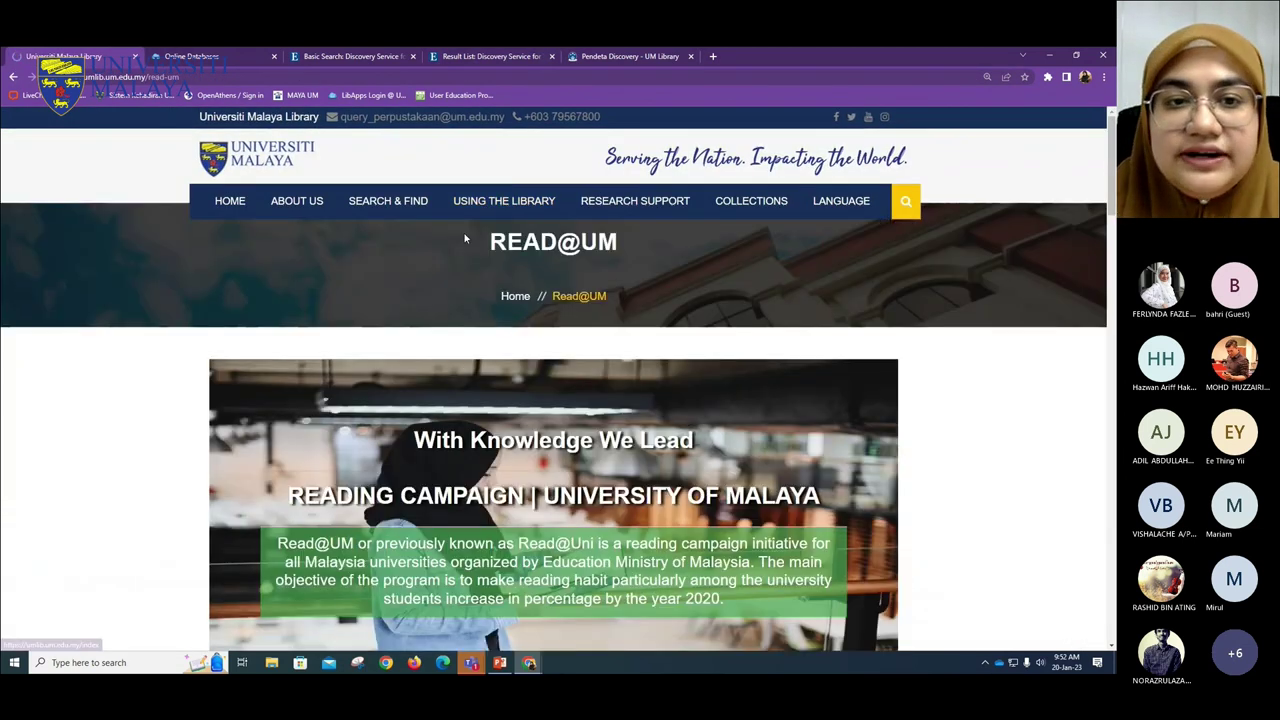
- Open the Interlibrary Loan (Internal) page, then return to the Dance results tab
mouse_move(480, 224)
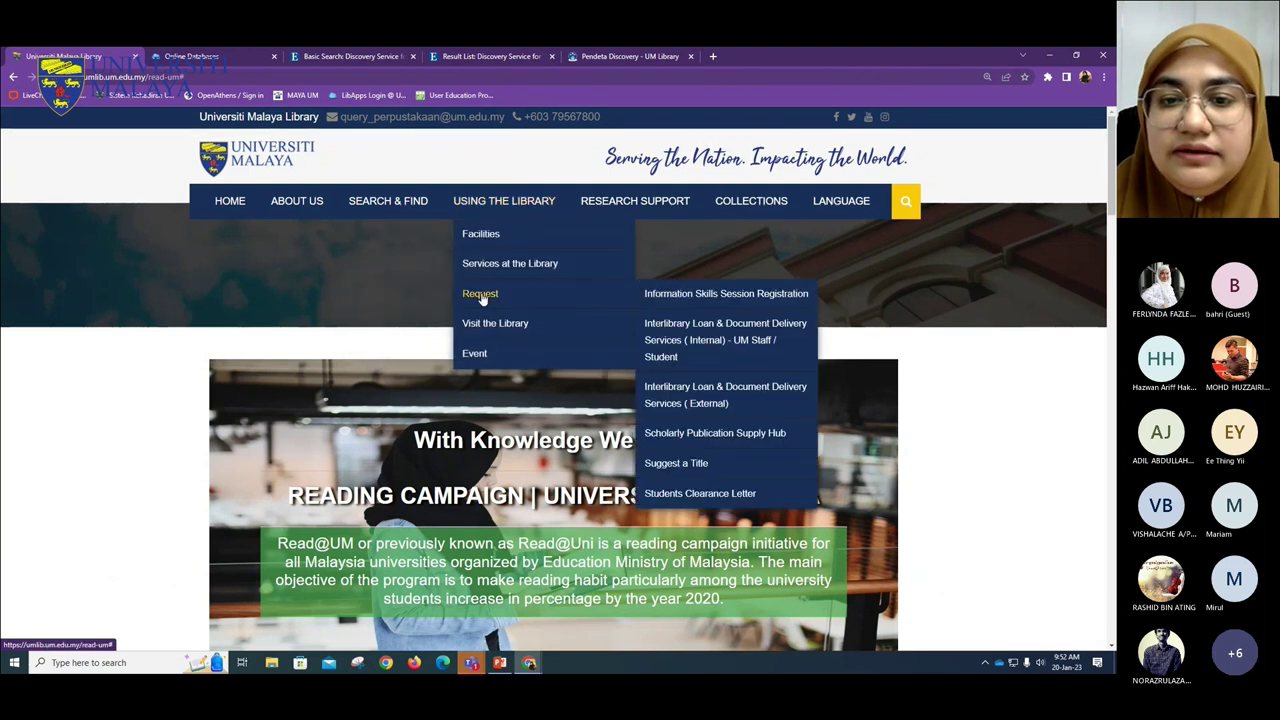
mouse_move(557, 297)
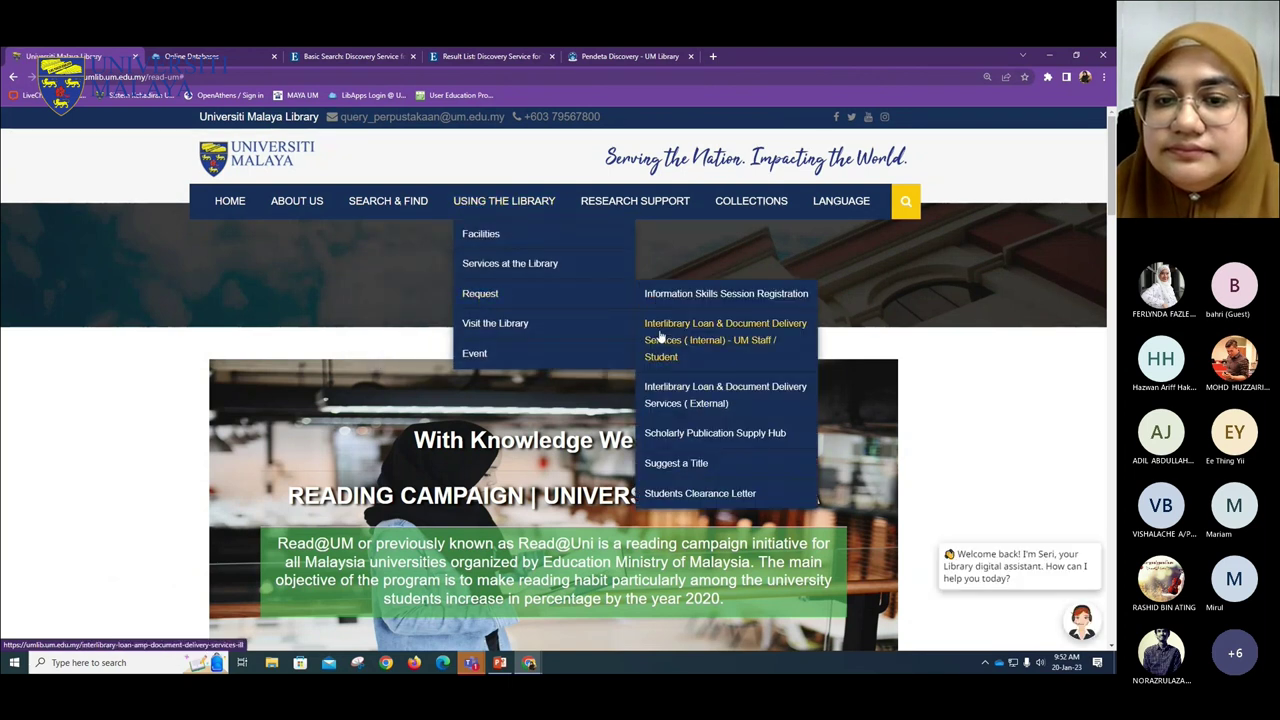
left_click(660, 340)
scroll(260, 440, "down", 3)
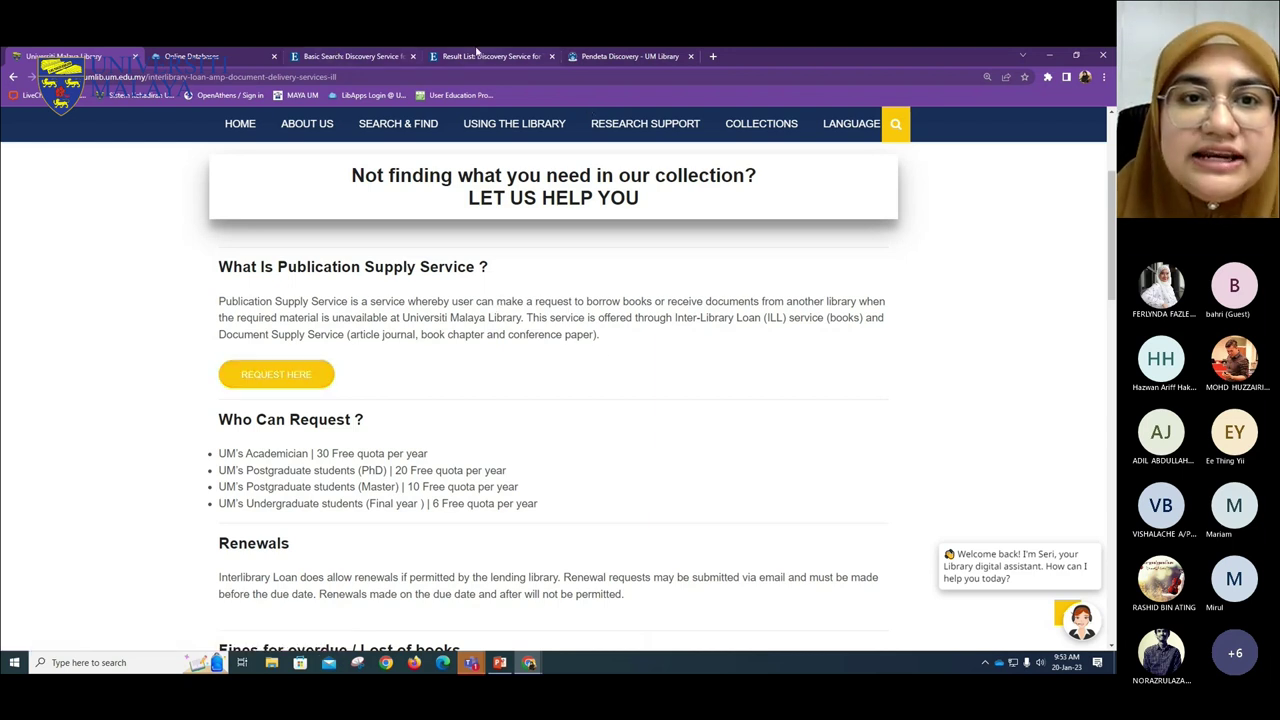
left_click(478, 53)
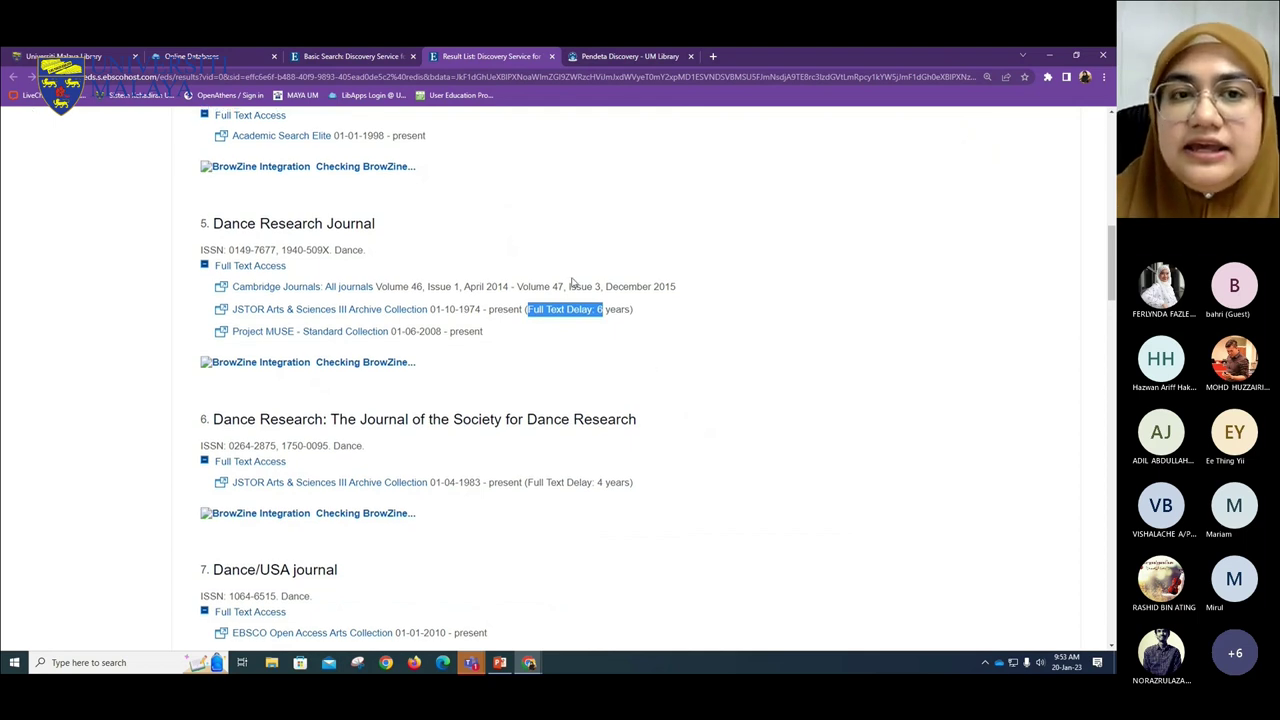
- Scroll to the top of the Dance results and click into the publication search box
scroll(573, 282, "up", 6)
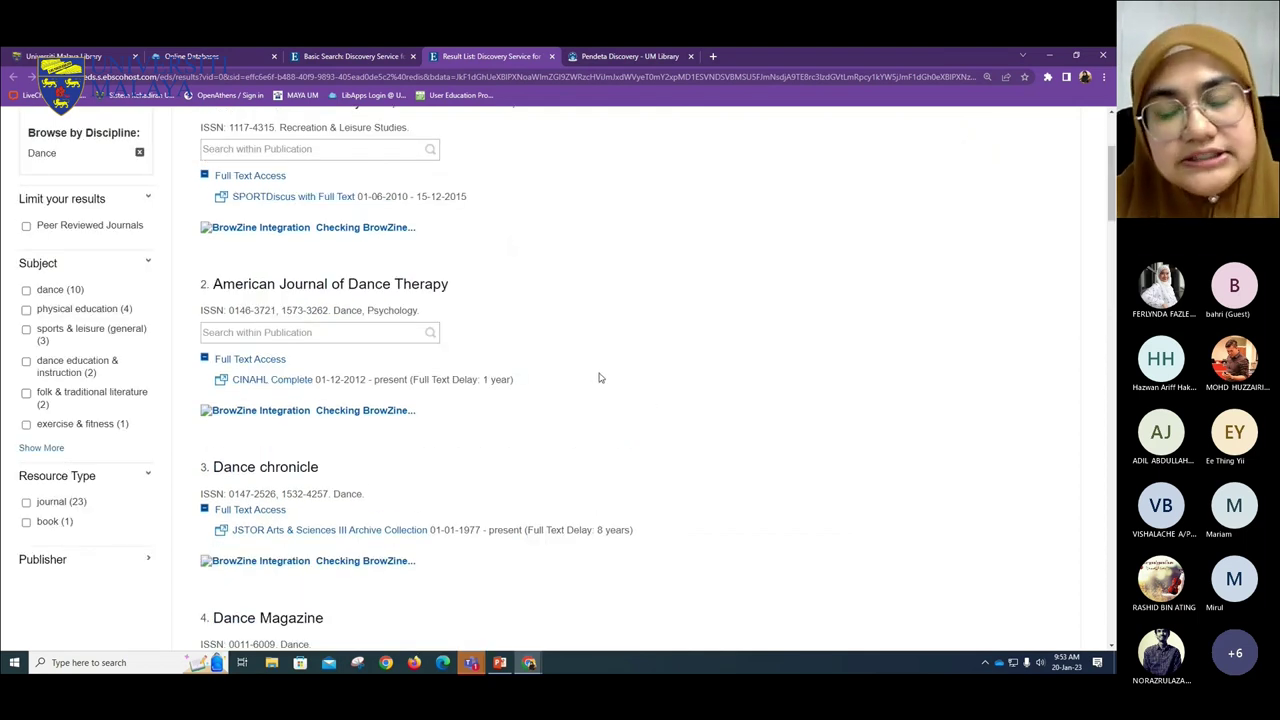
scroll(671, 369, "up", 4)
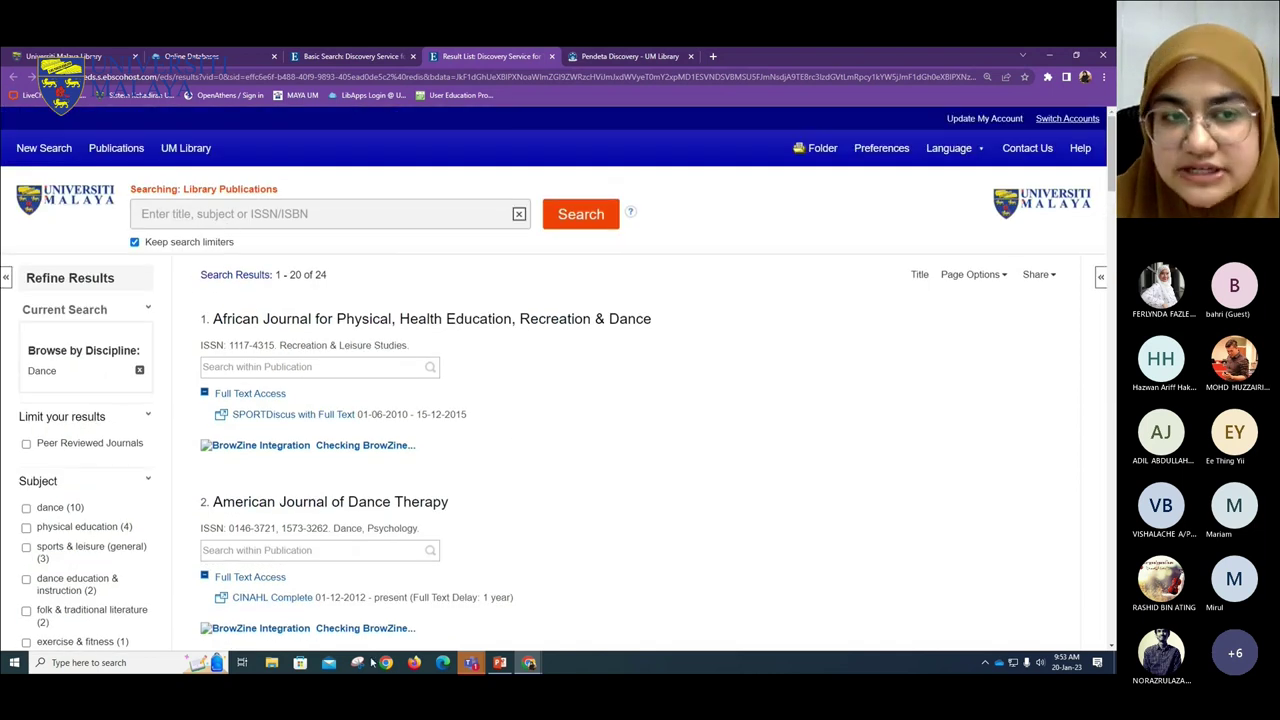
left_click(321, 214)
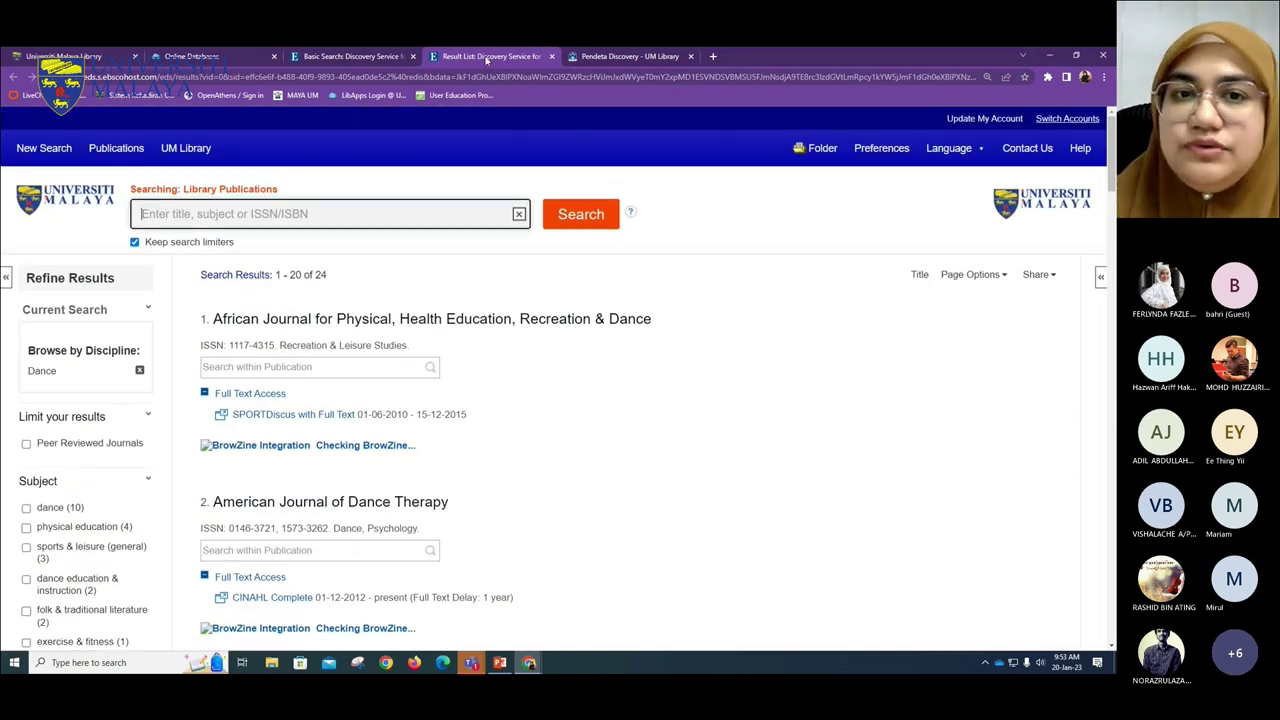
- Close the Dance result list tab and go back to the Publications page's discipline list
left_click(551, 56)
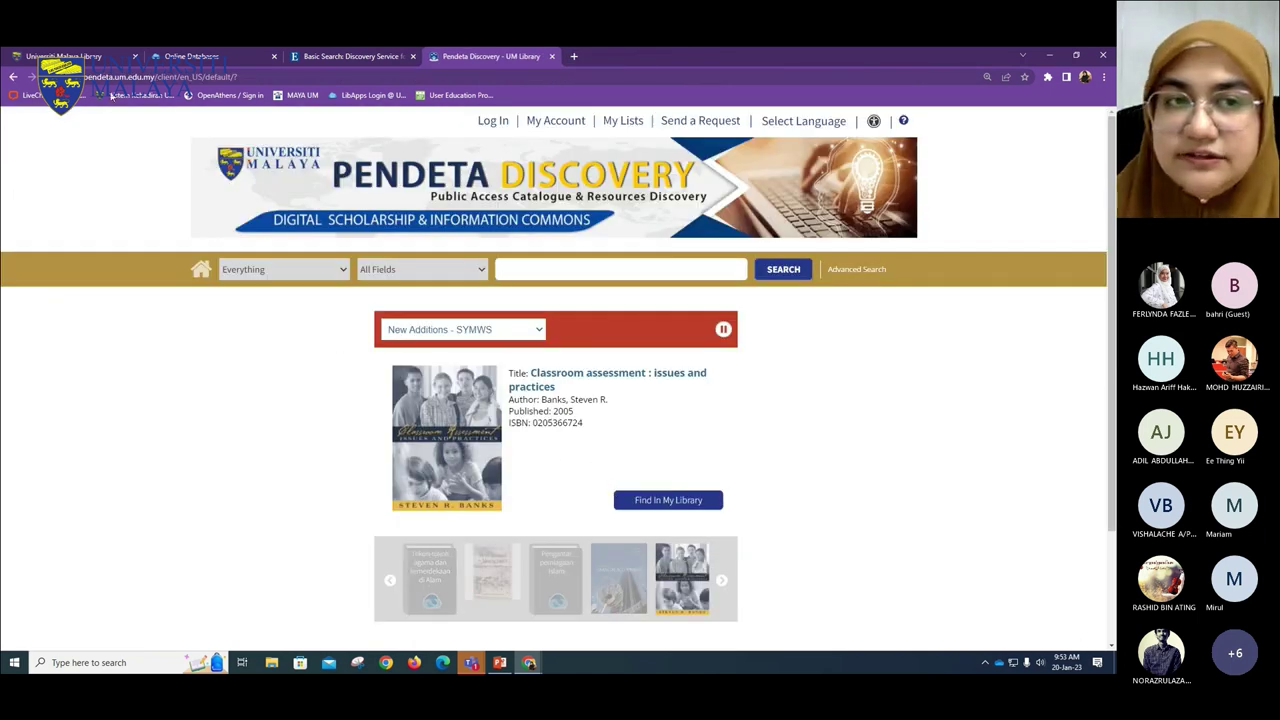
left_click(90, 55)
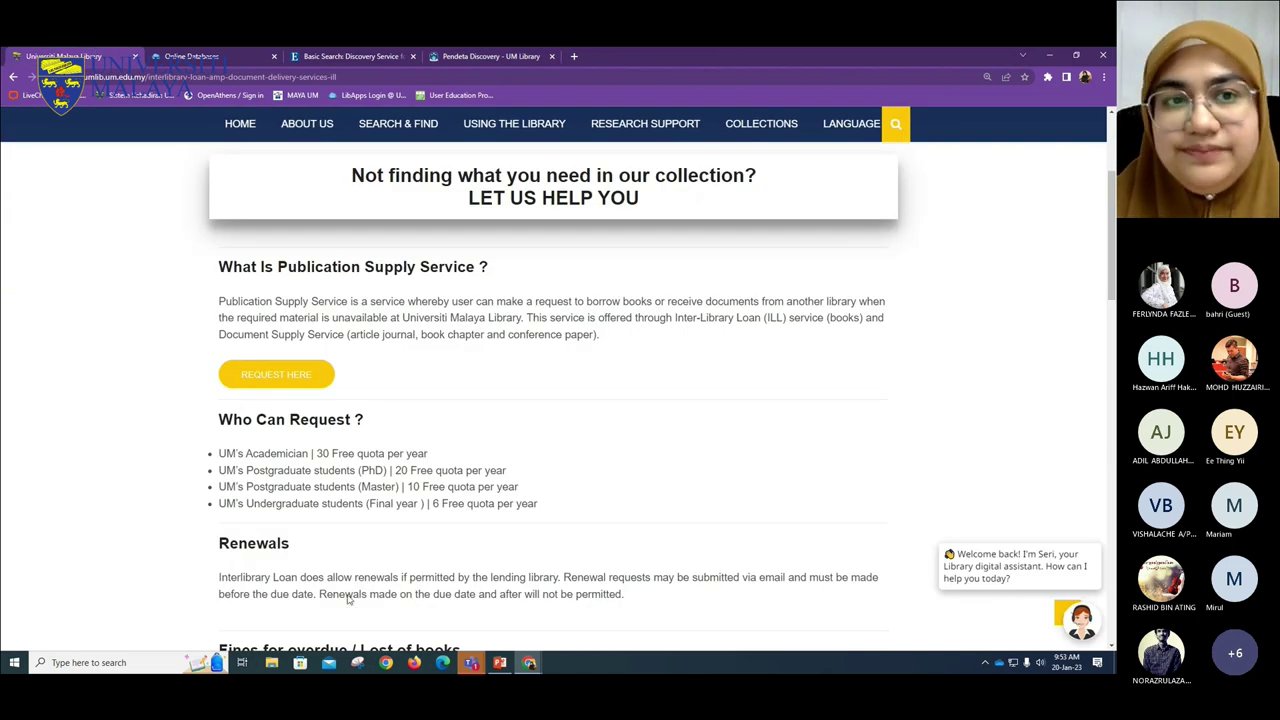
left_click(328, 55)
scroll(239, 209, "up", 2)
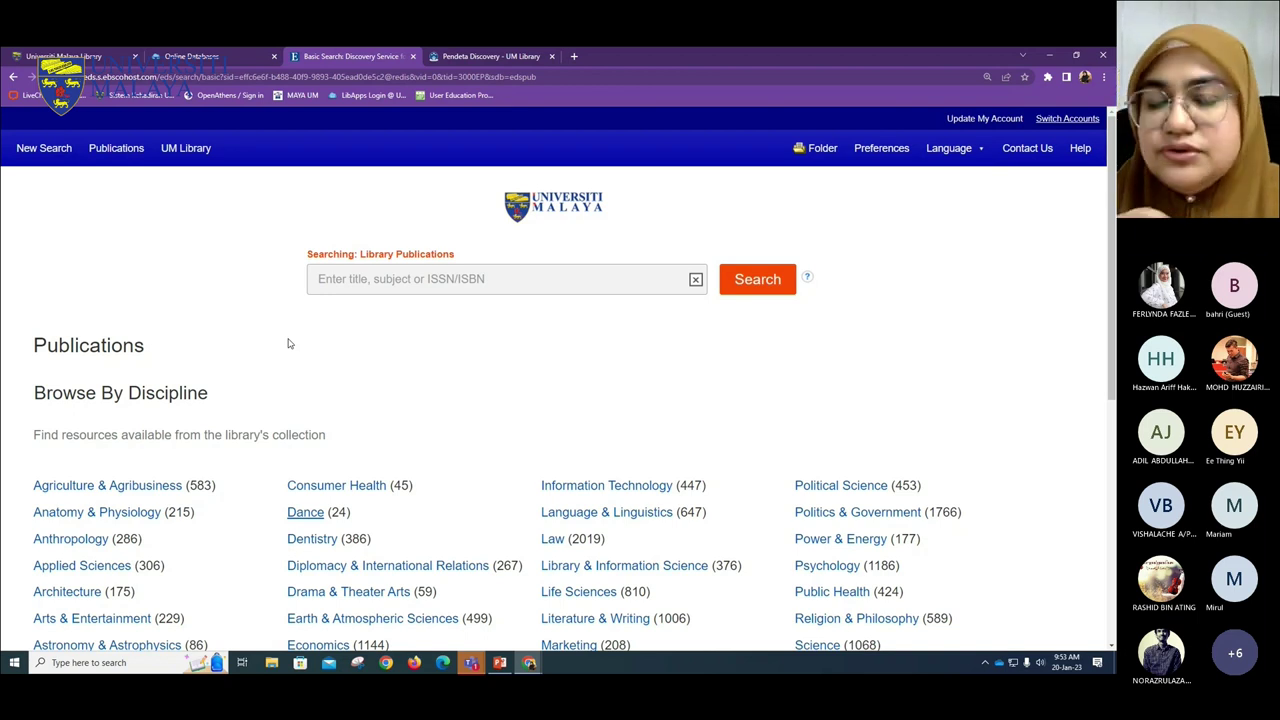
left_click(330, 282)
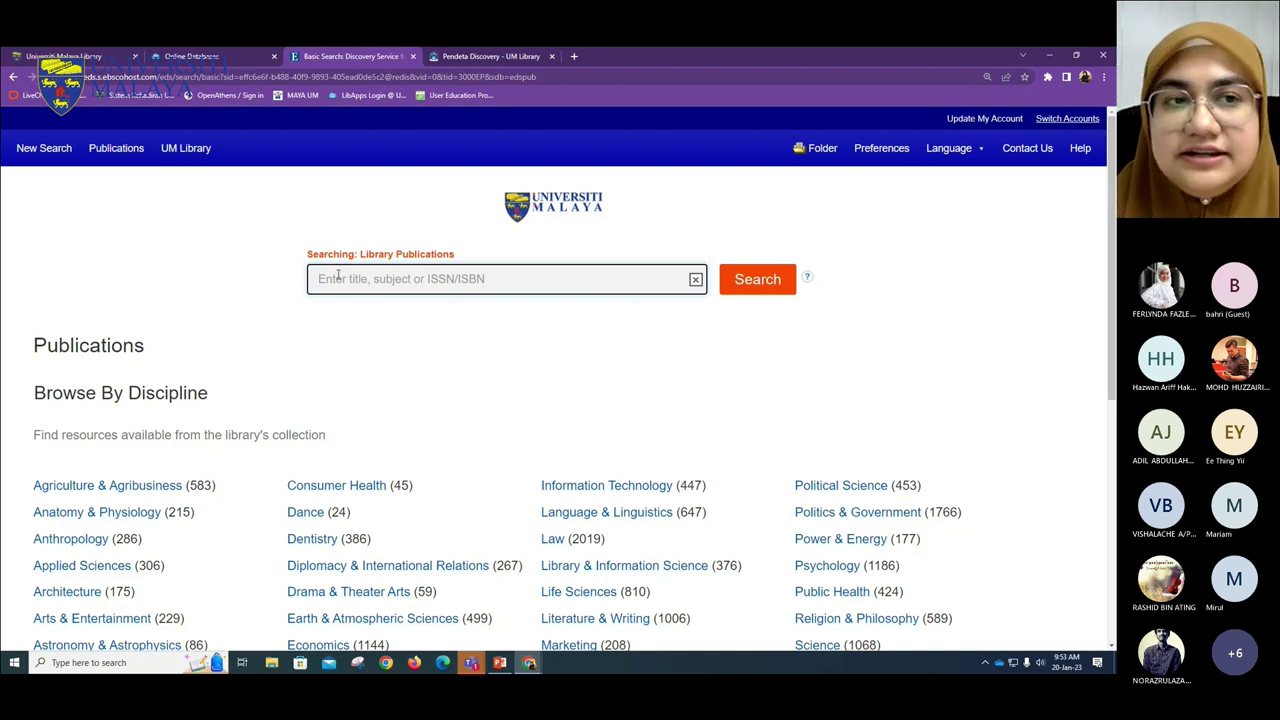
- Open a fresh Ebsco Discovery Service tab from the A-Z Databases list and close the Publications tab
left_click(210, 56)
scroll(451, 321, "up", 3)
scroll(251, 546, "down", 1)
right_click(230, 528)
left_click(280, 535)
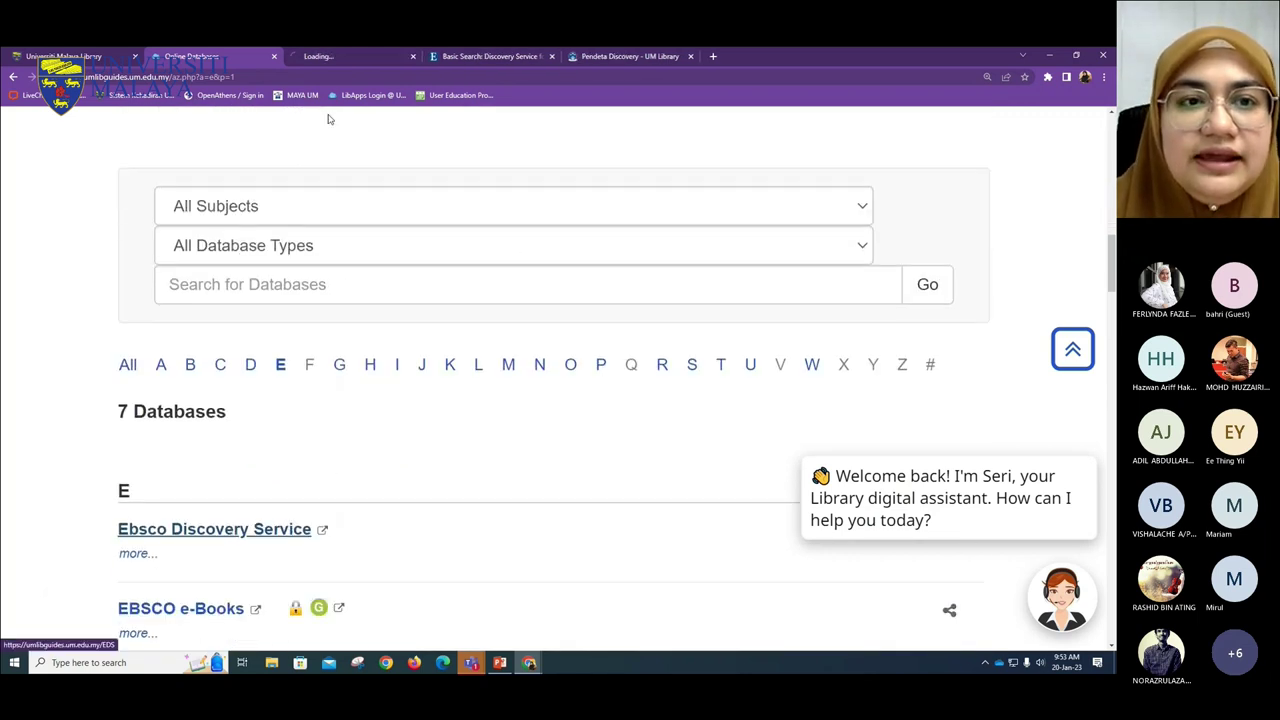
left_click(318, 56)
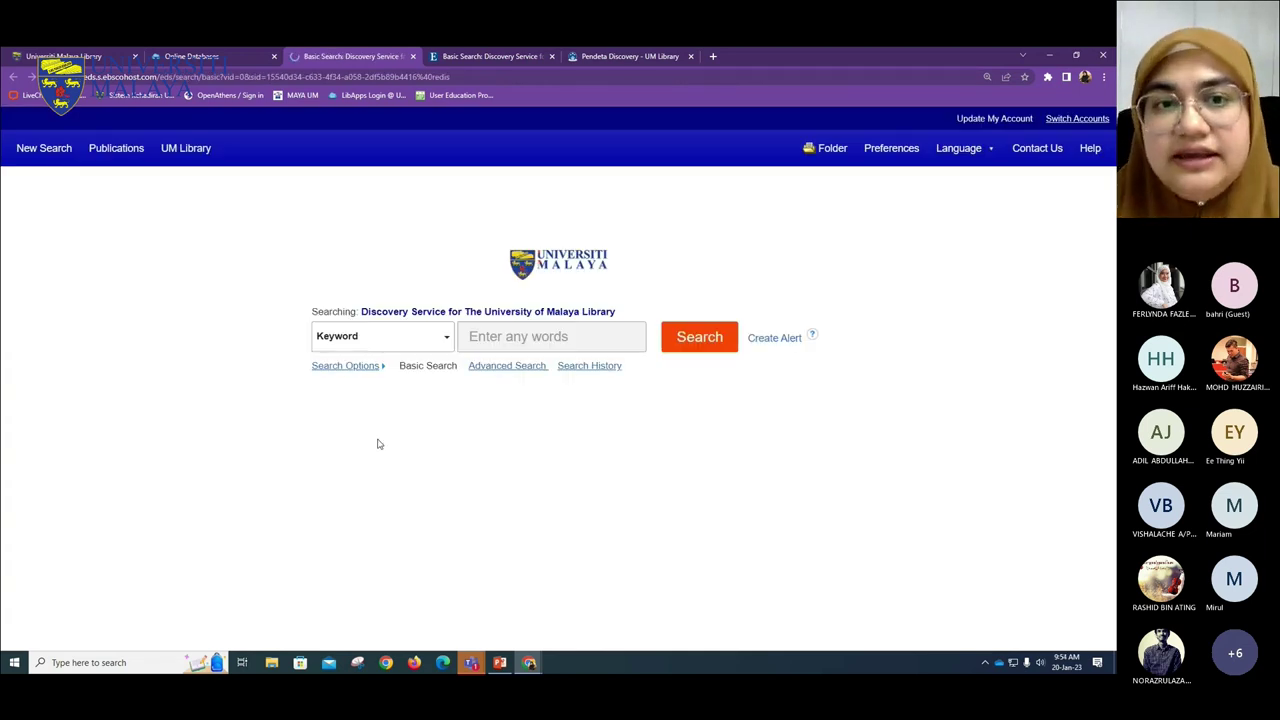
left_click(521, 55)
left_click(551, 56)
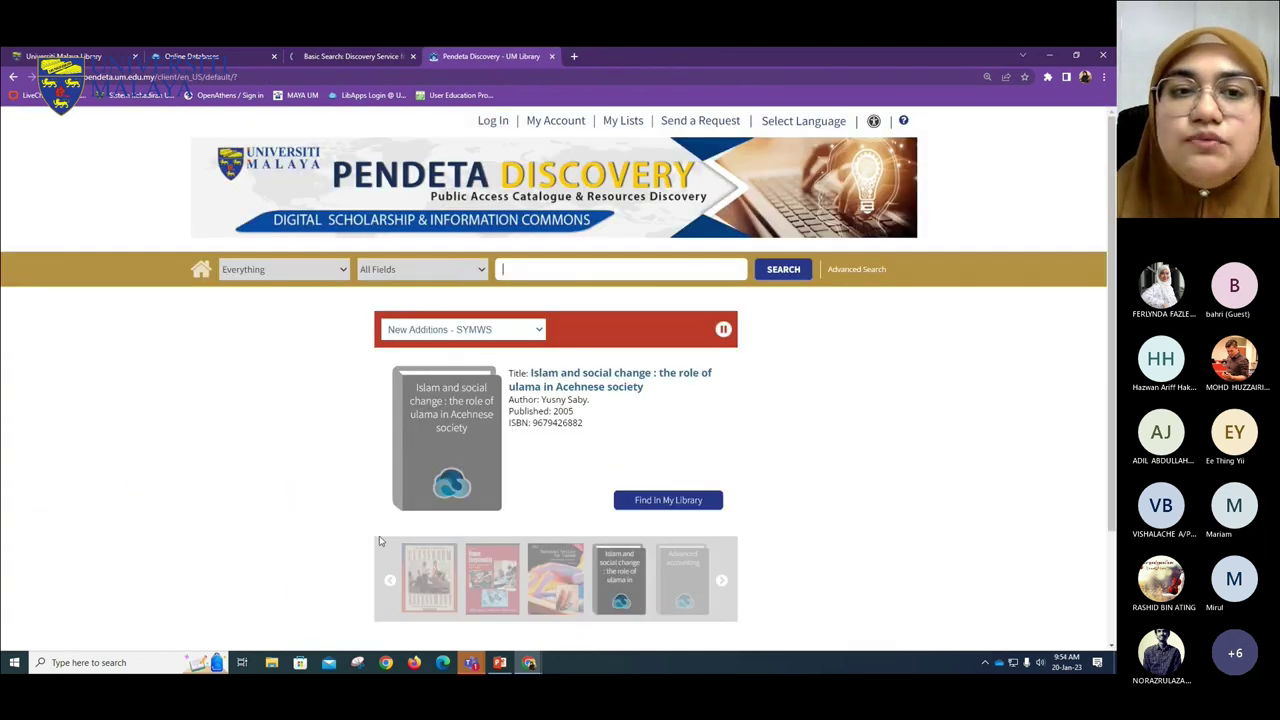
left_click(355, 56)
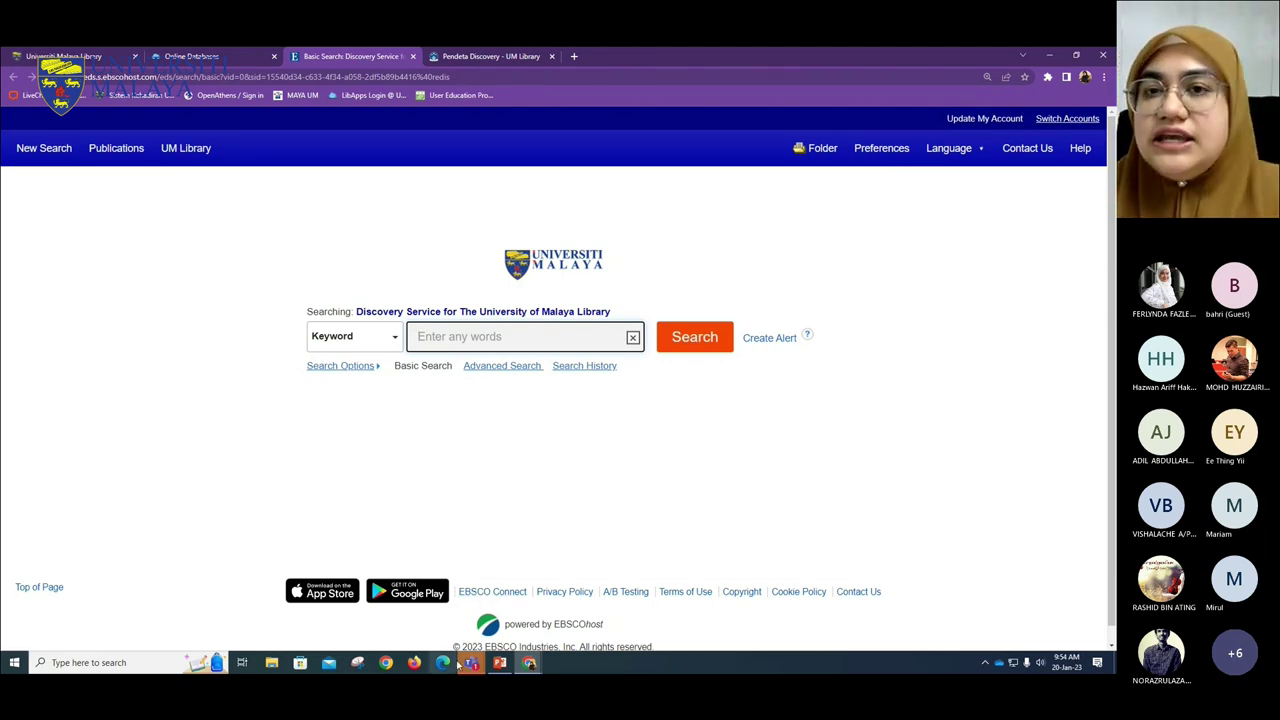
- Change the search field from Keyword to Title, then to Author, and reopen the field list
mouse_move(459, 662)
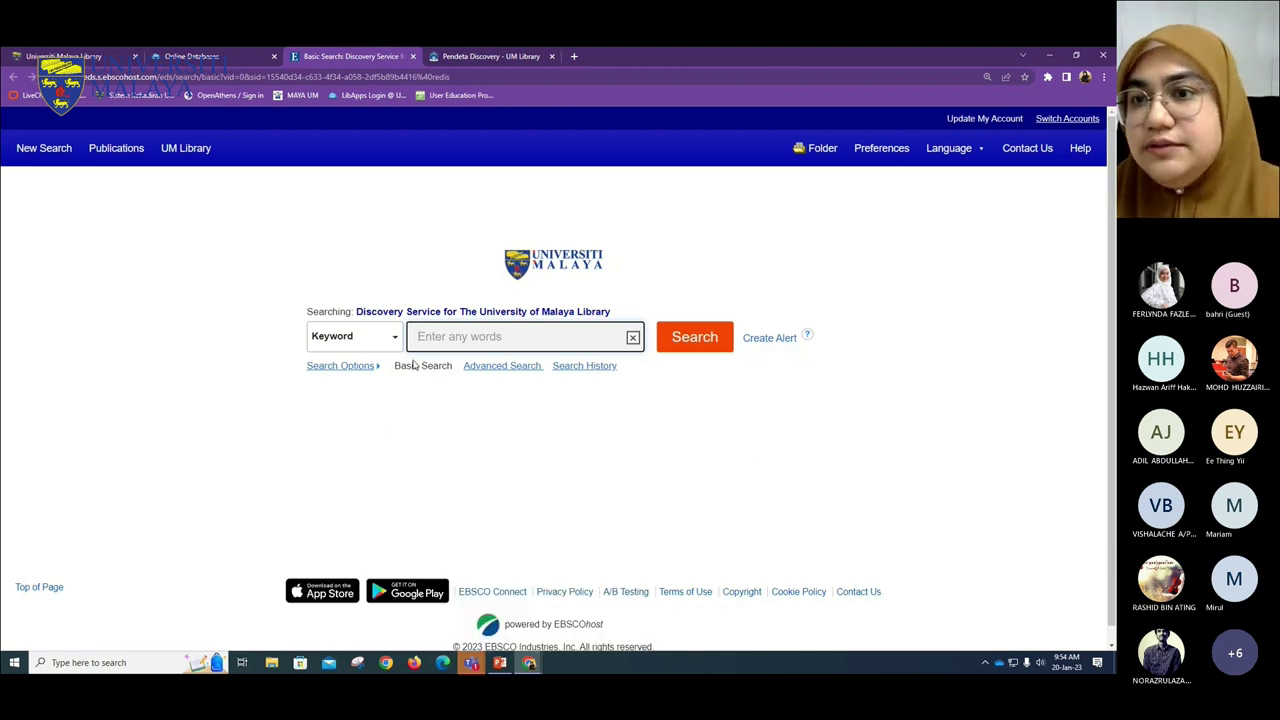
left_click(379, 342)
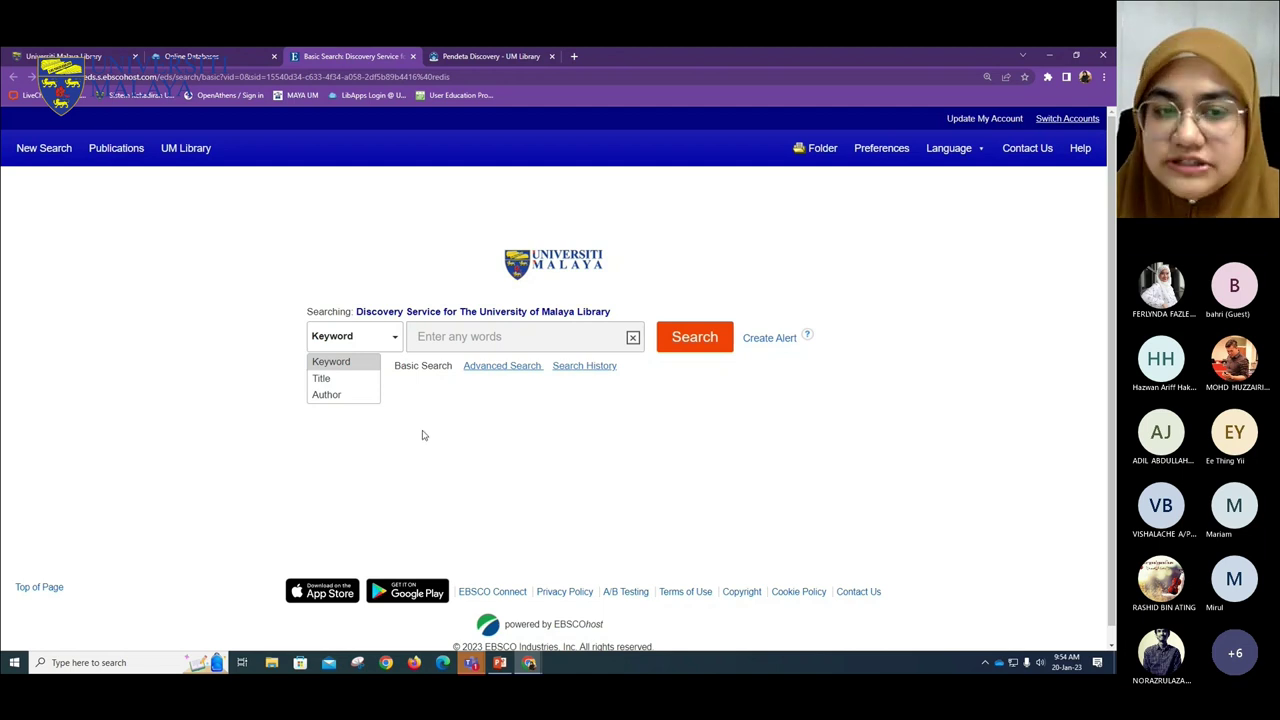
left_click(341, 379)
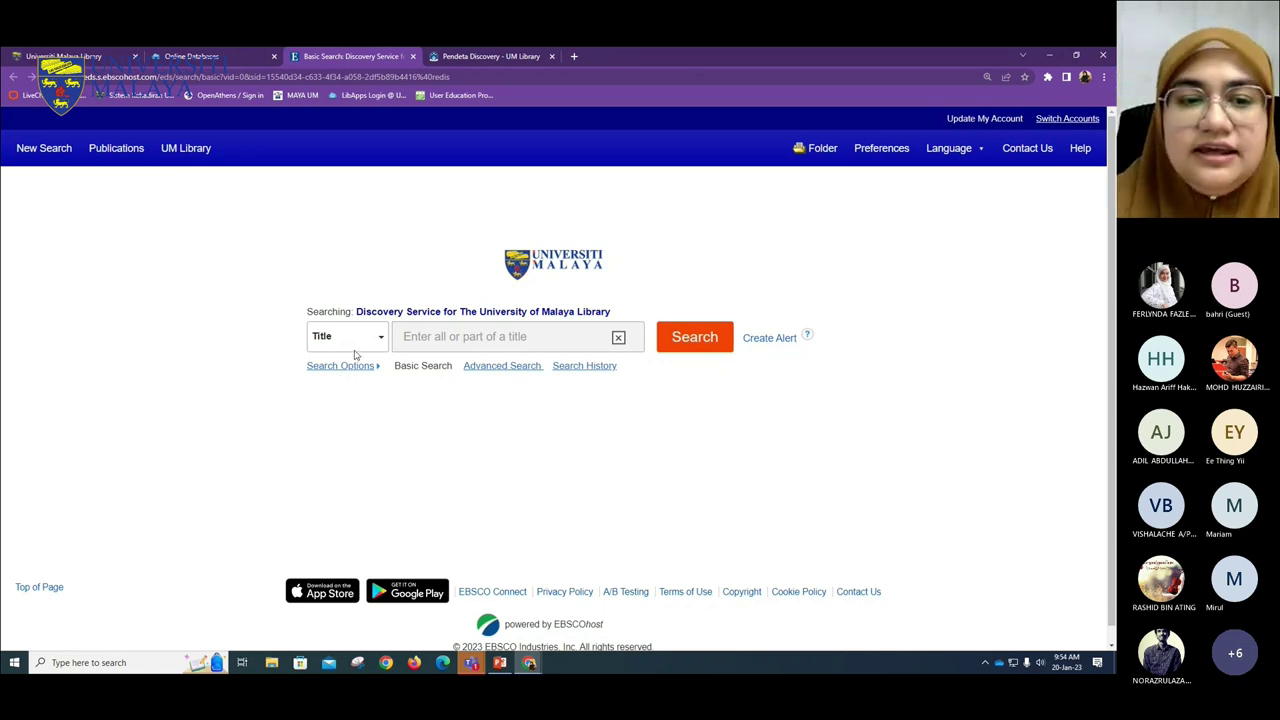
left_click(368, 346)
left_click(364, 394)
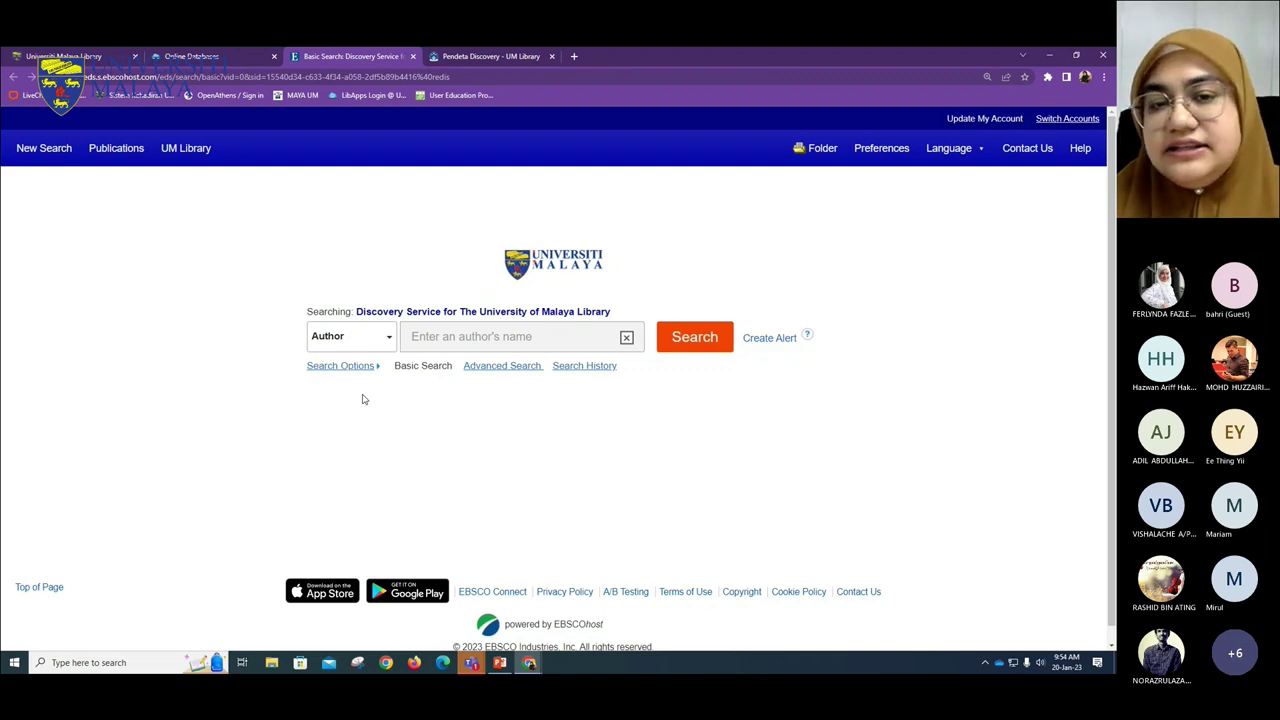
left_click(385, 344)
- Run a Keyword search for 'second language acquisition' via the suggestion, getting 2,130,933 results
left_click(330, 359)
type("se")
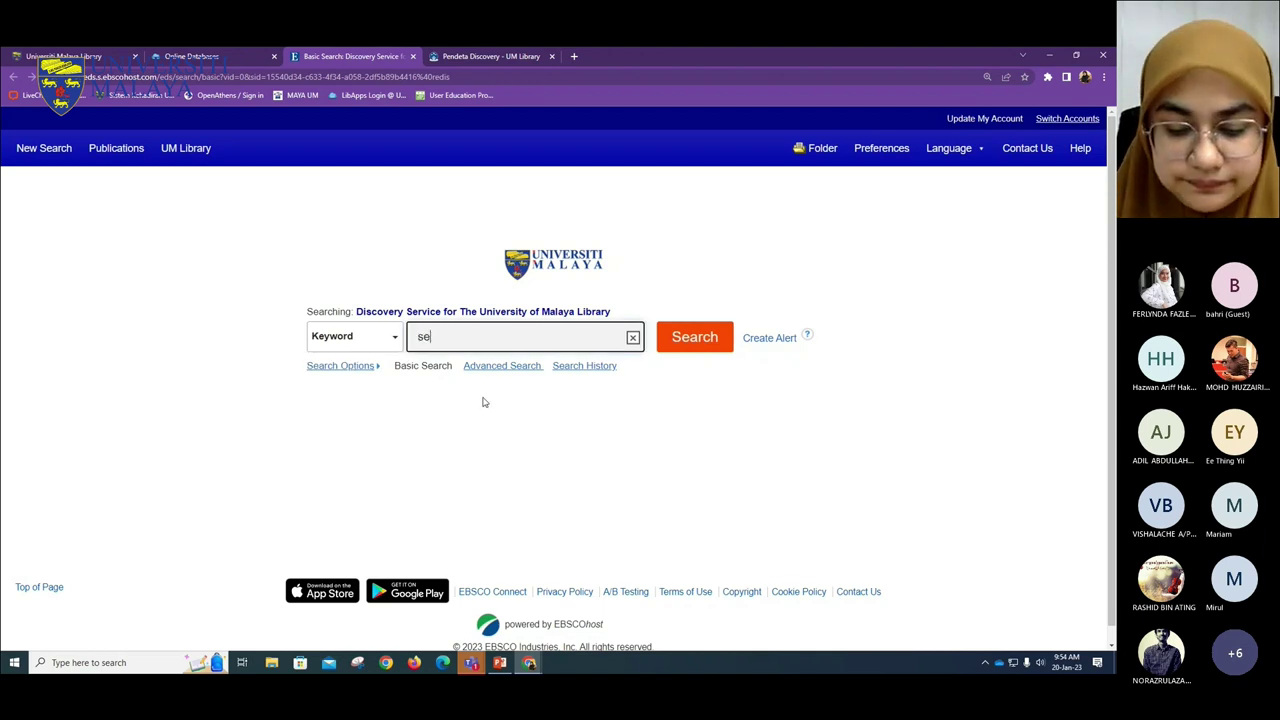
type("cond language")
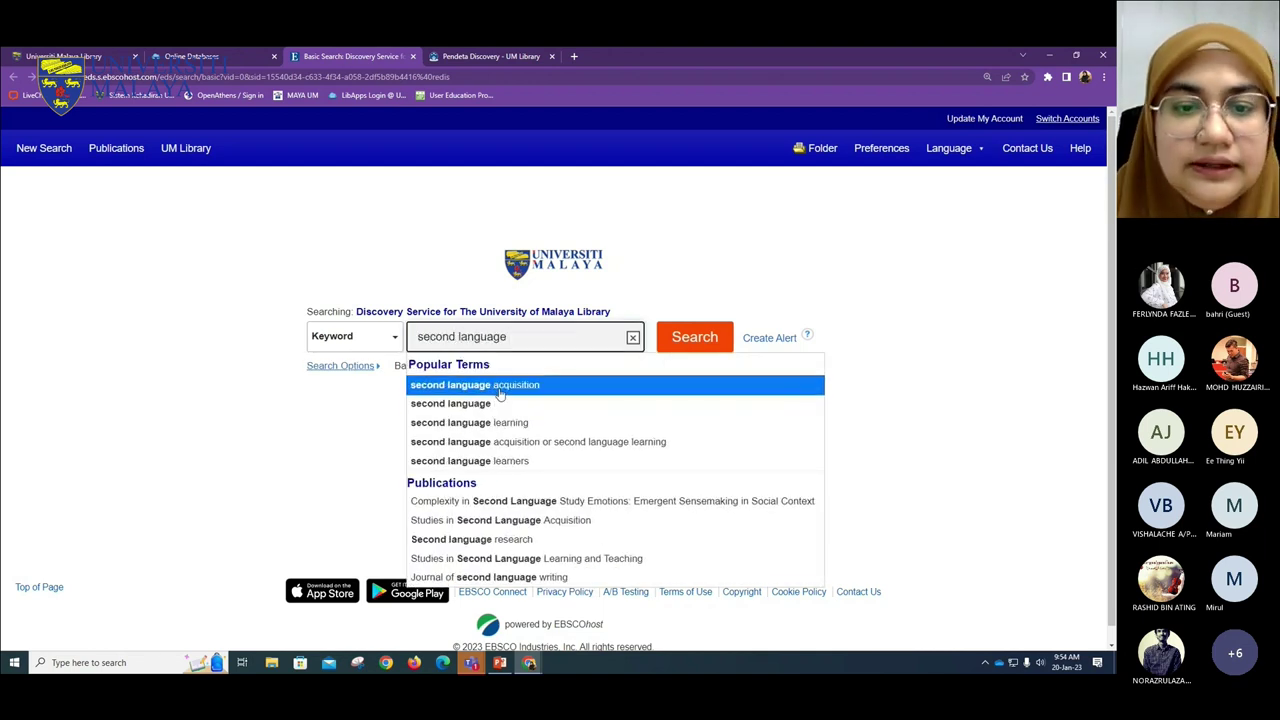
left_click(505, 385)
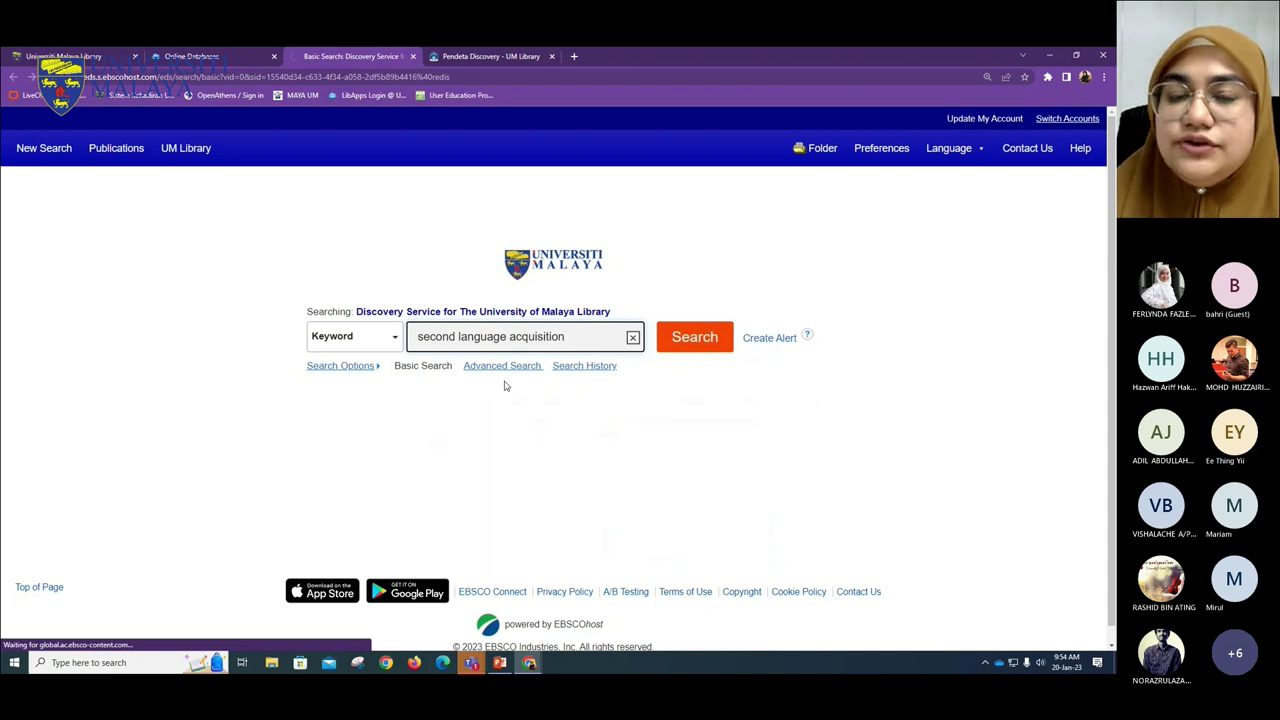
left_click(672, 348)
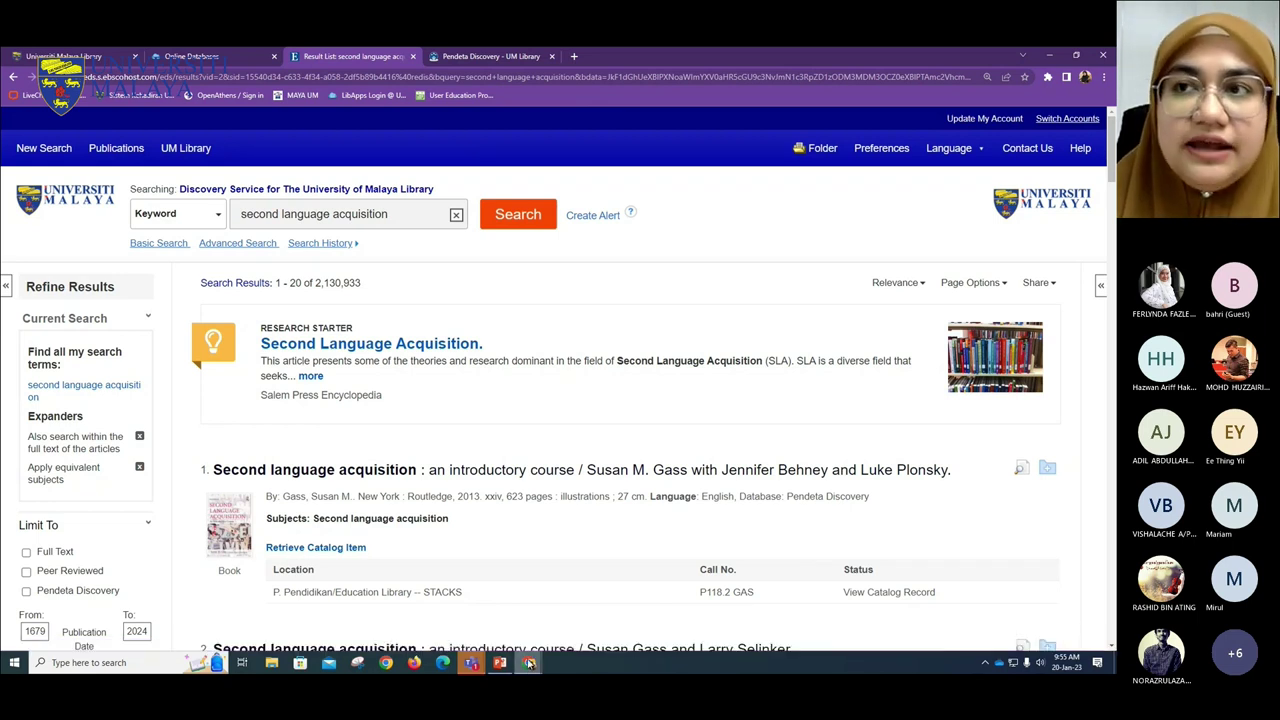
mouse_move(531, 662)
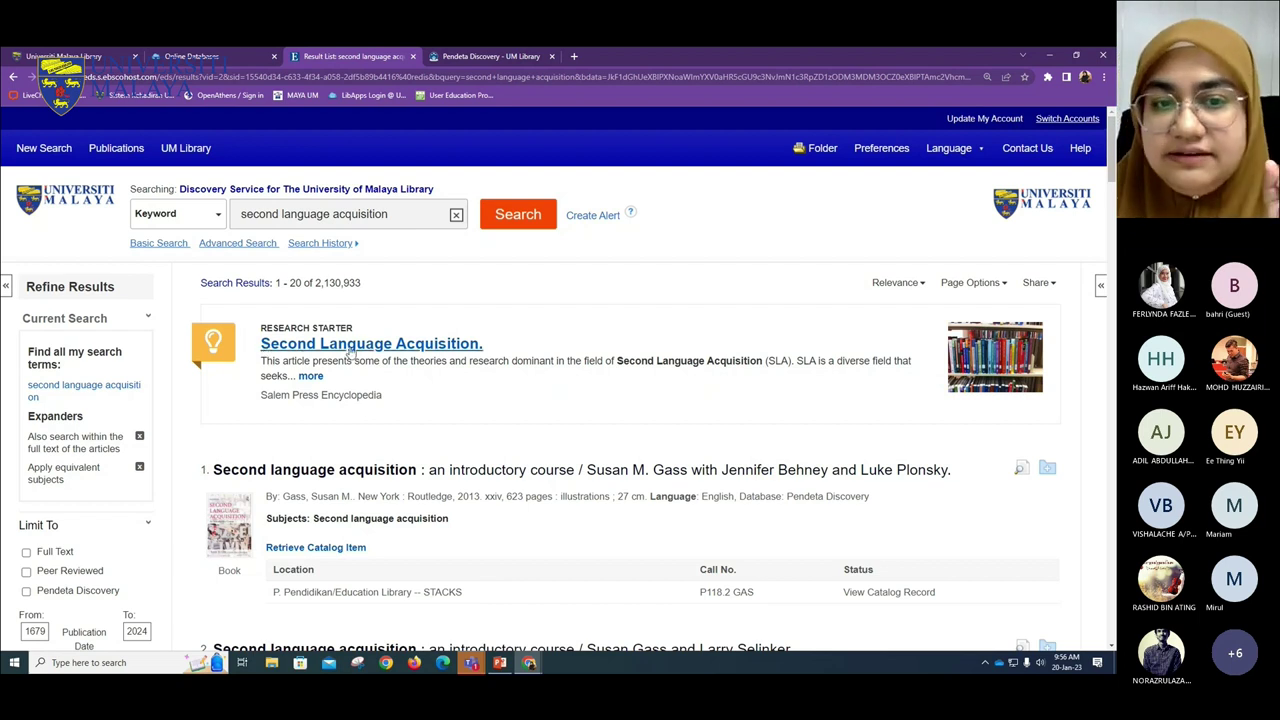
left_click_drag(380, 284, 313, 283)
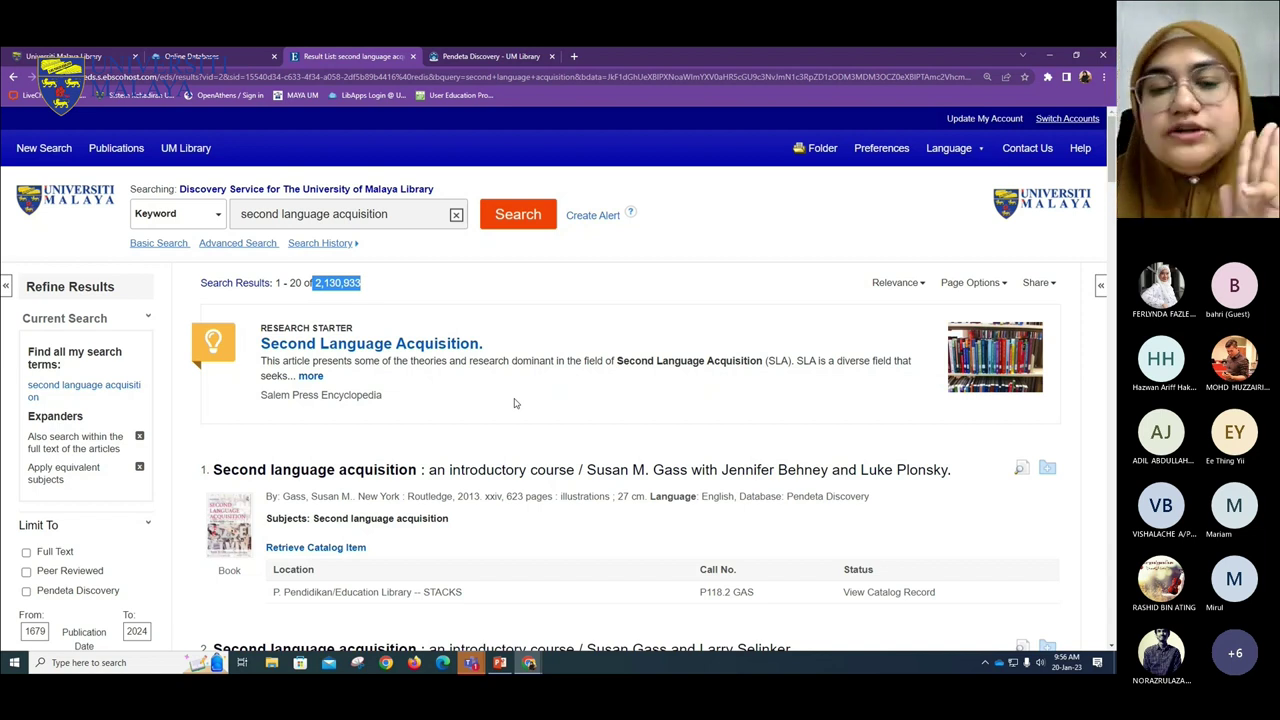
left_click_drag(363, 283, 313, 283)
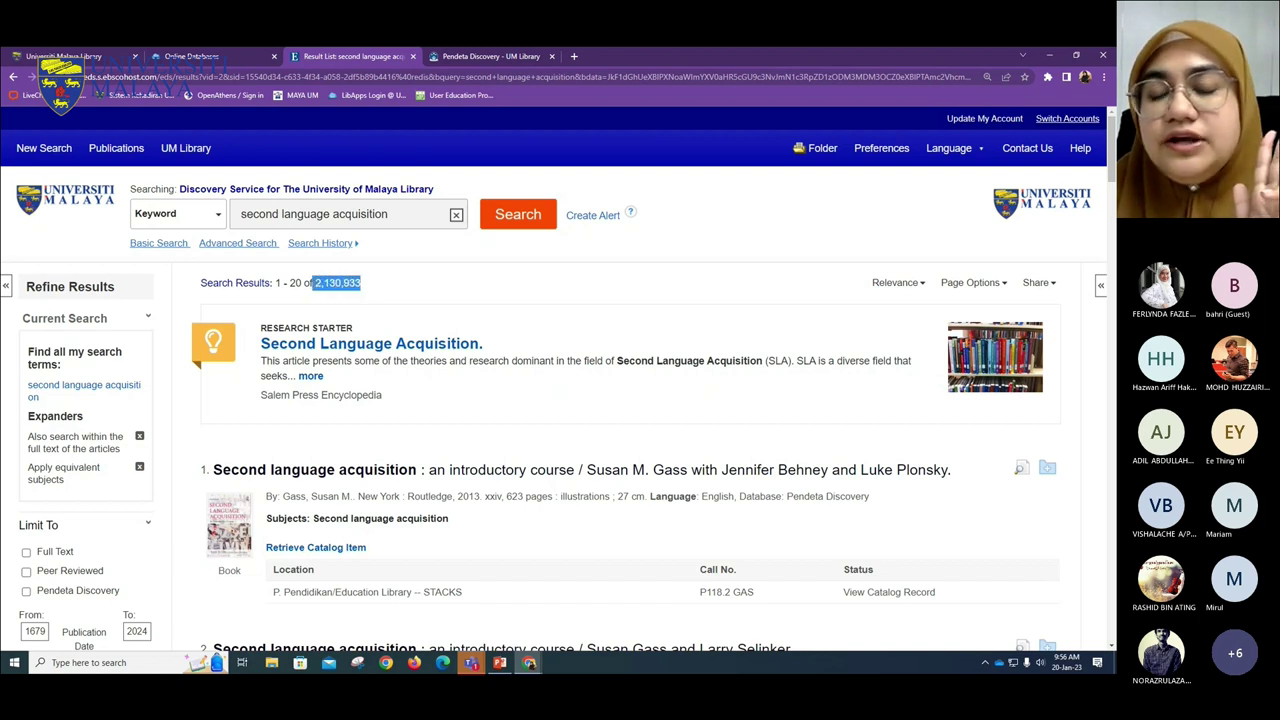
scroll(629, 431, "down", 20)
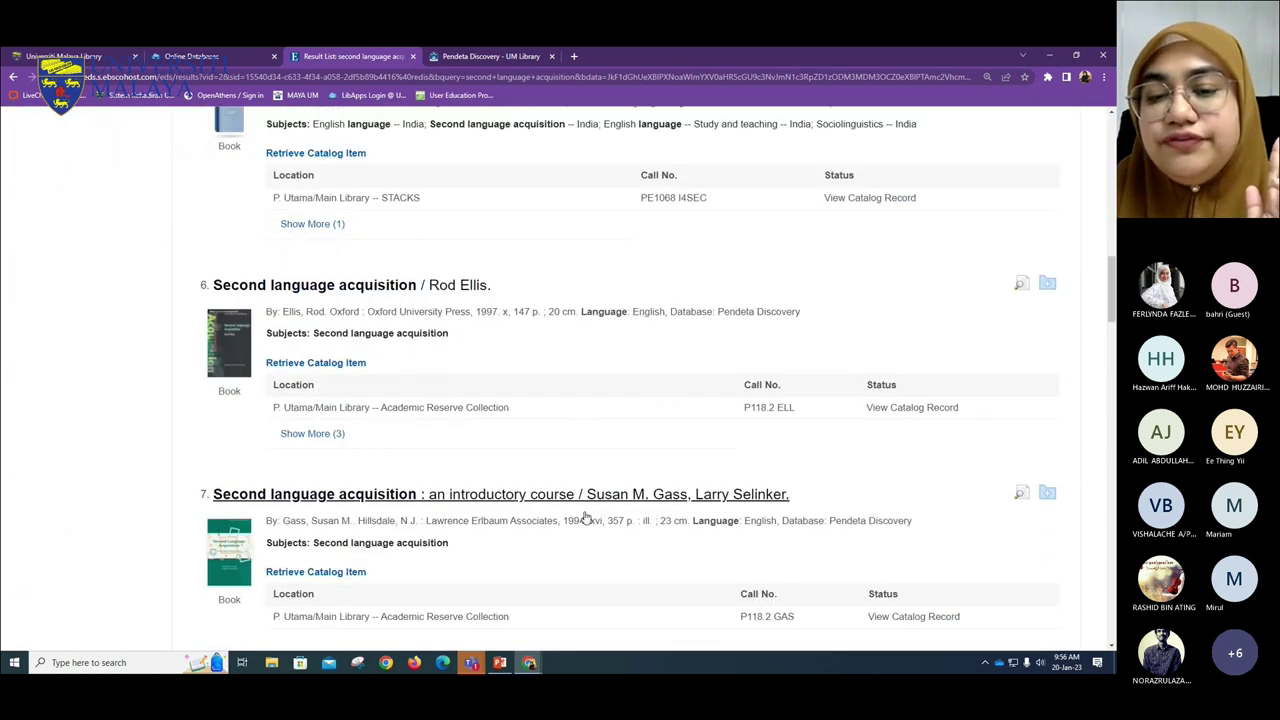
scroll(595, 525, "down", 2)
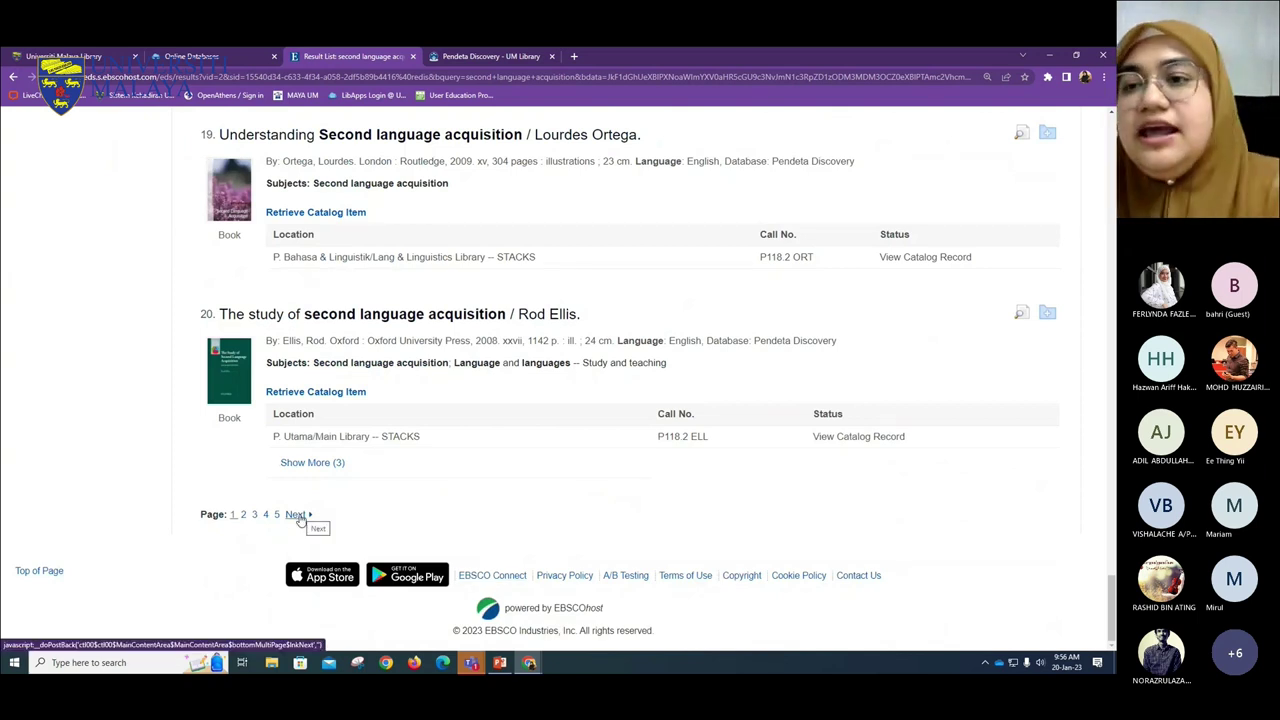
scroll(678, 485, "up", 20)
scroll(678, 484, "up", 12)
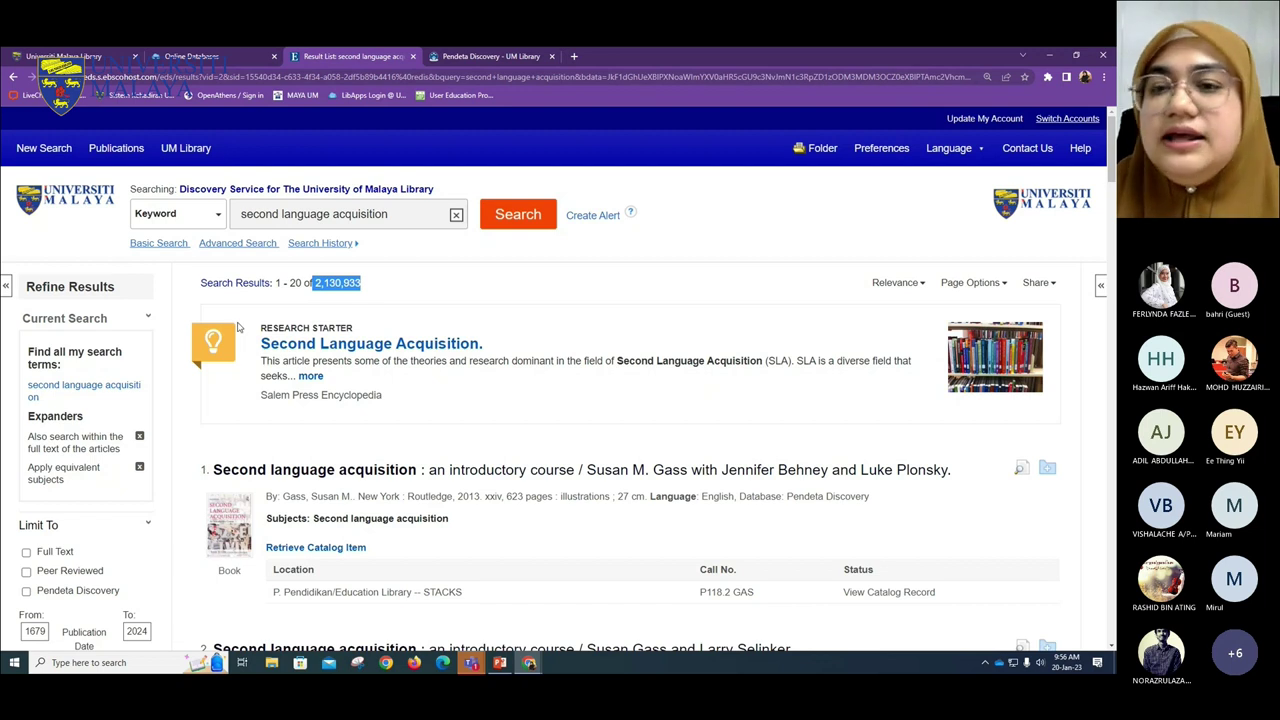
- Wrap the search terms in quotation marks and rerun it as an exact phrase search
left_click(238, 215)
type("\"")
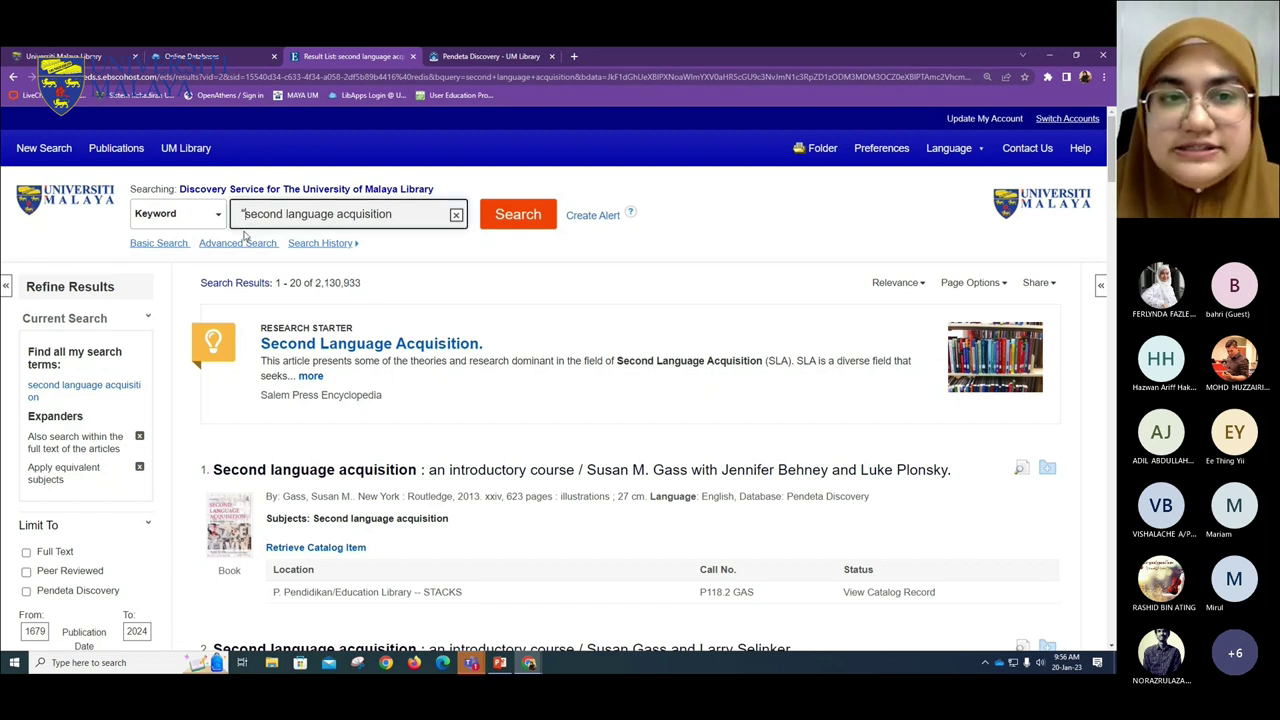
left_click(395, 214)
type("\"")
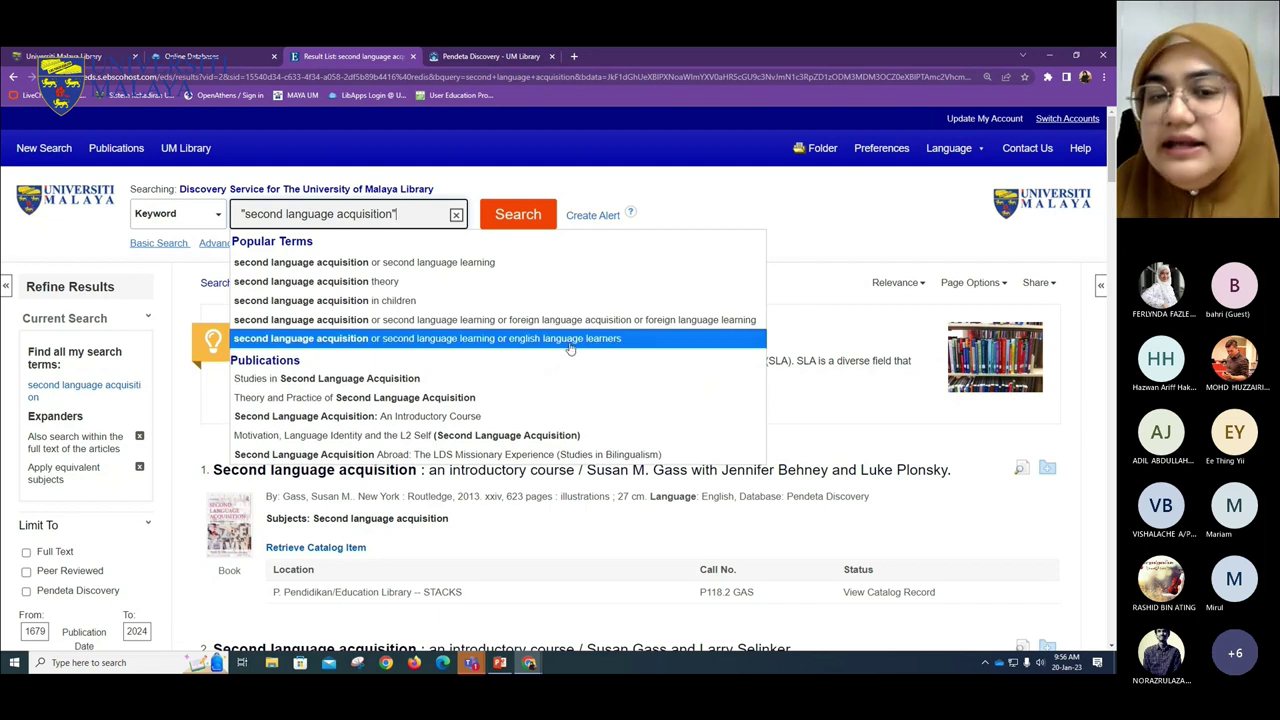
left_click(508, 222)
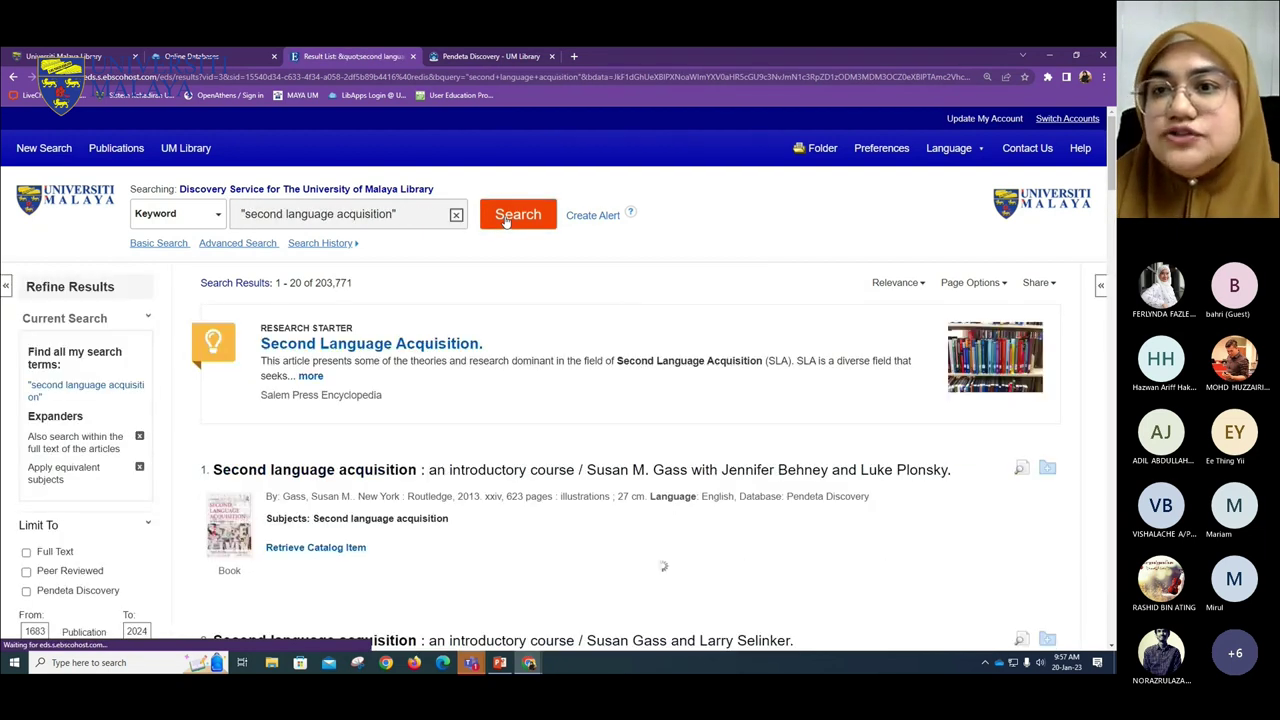
- Note the 203,771 result count, then open the full Research Starter article
left_click_drag(355, 284, 310, 284)
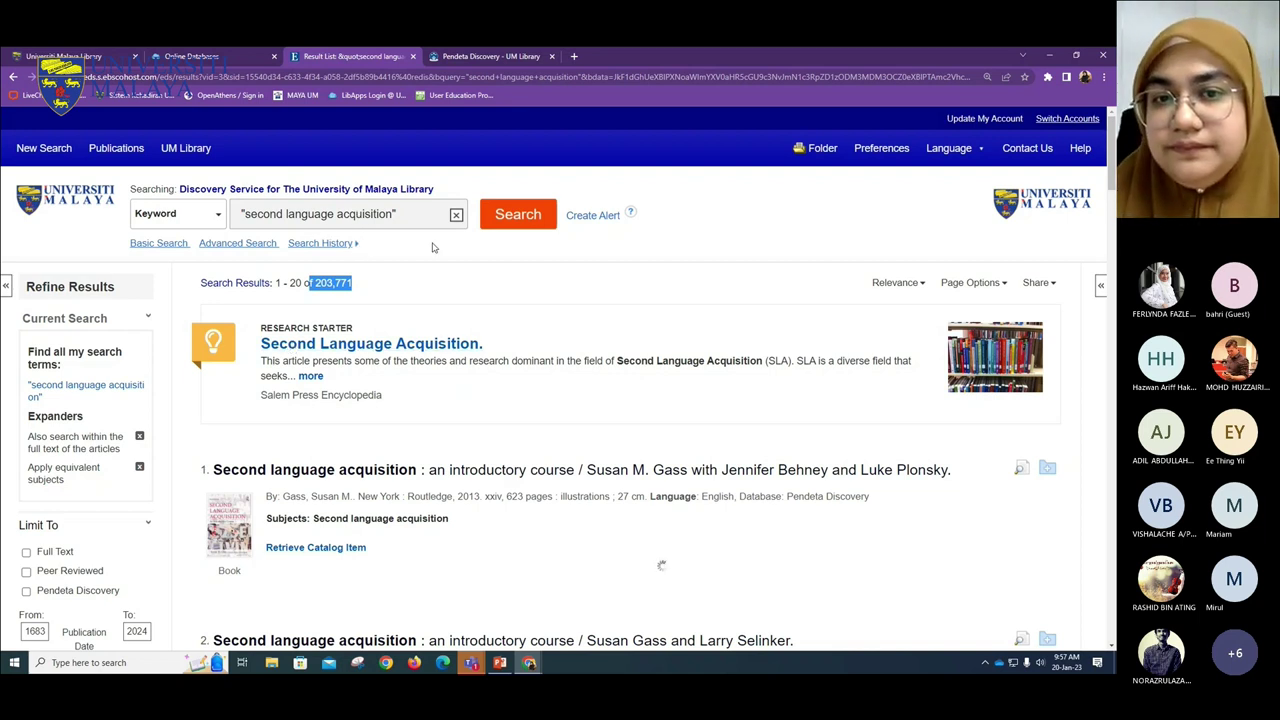
left_click(449, 297)
scroll(446, 277, "down", 1)
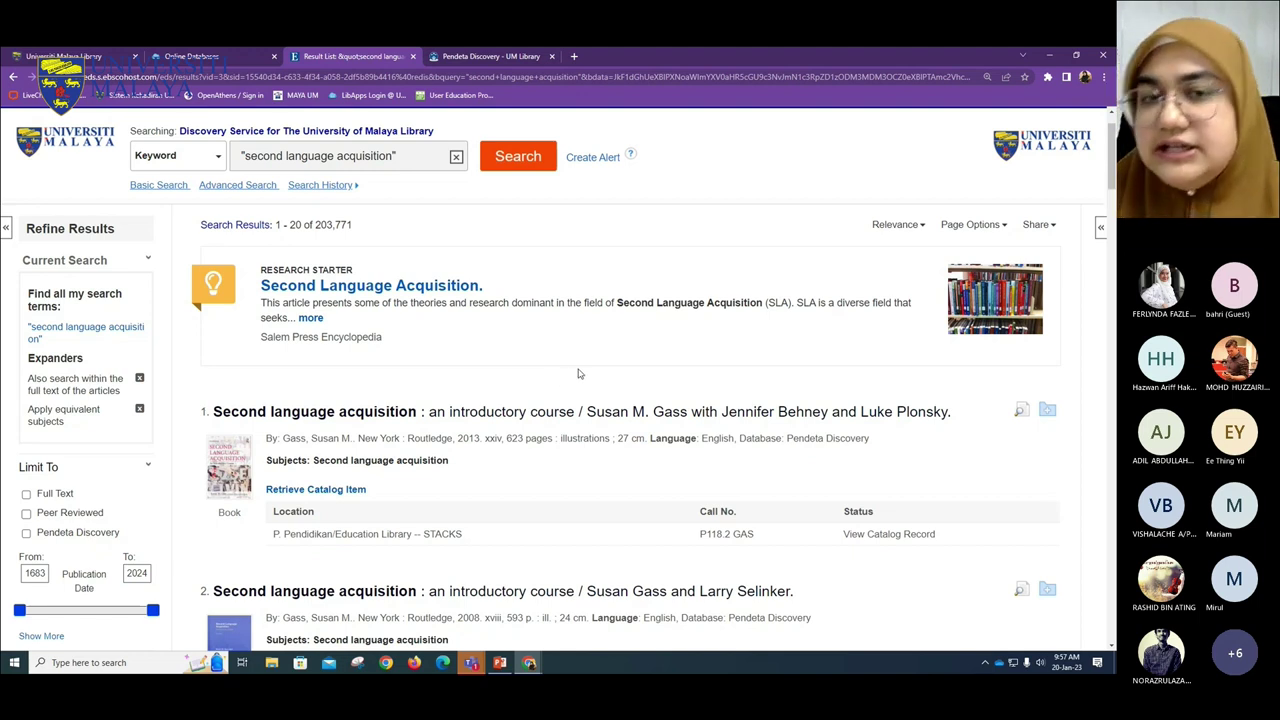
left_click(310, 318)
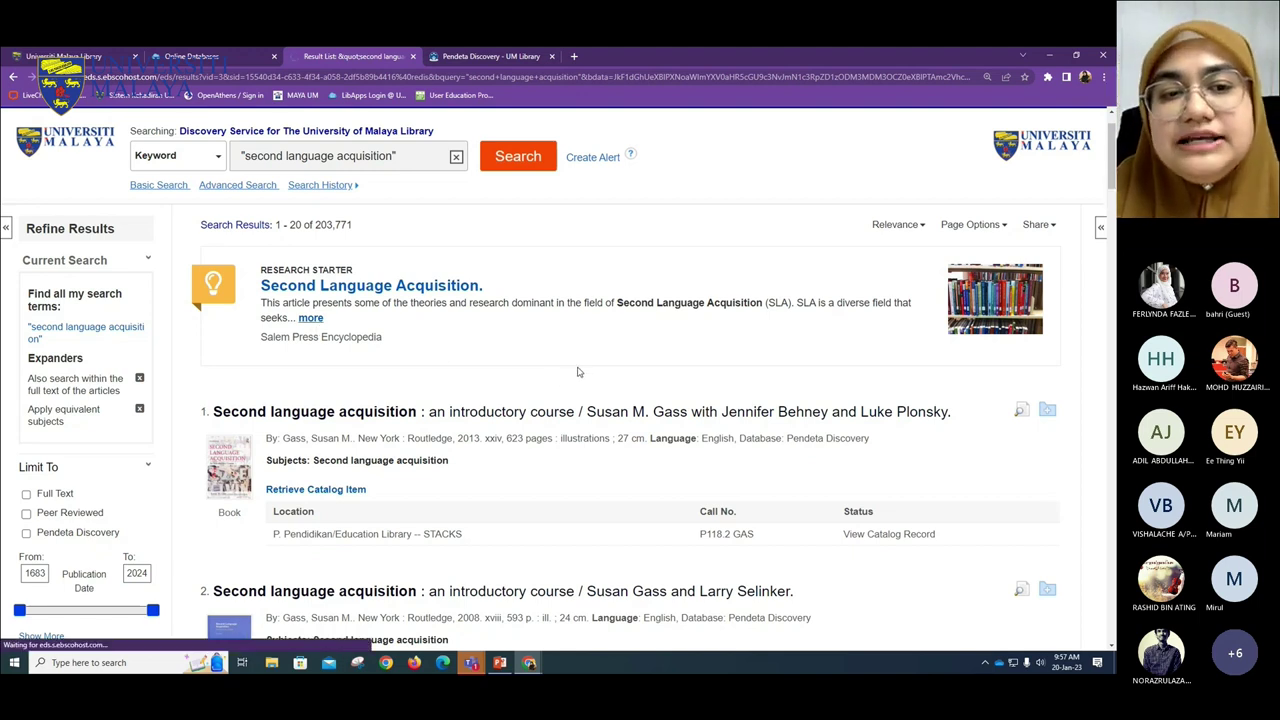
scroll(640, 525, "down", 4)
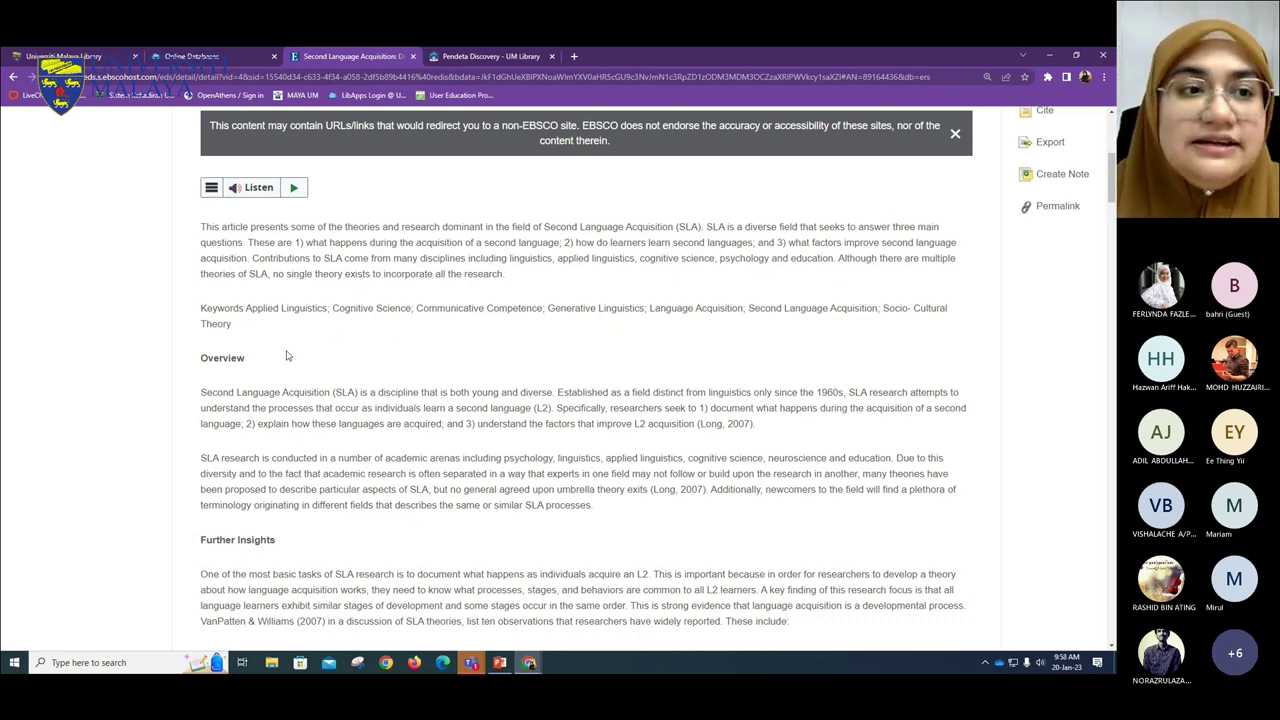
left_click(13, 77)
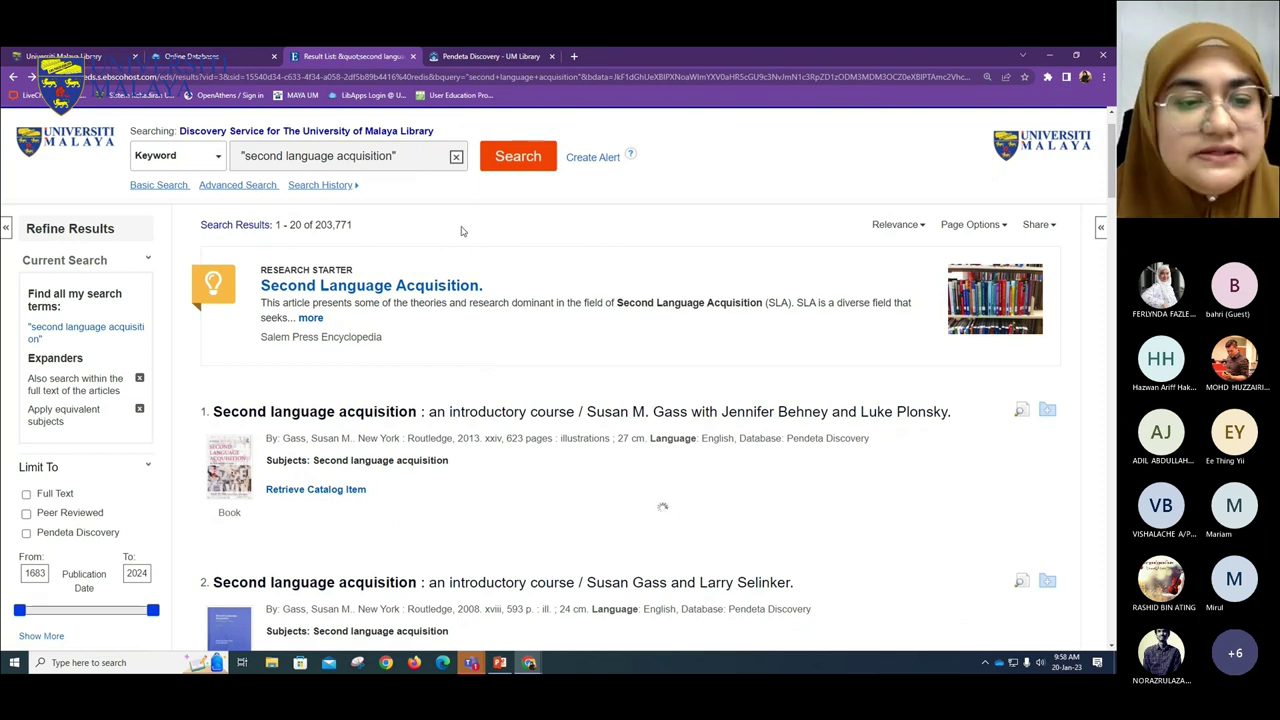
scroll(674, 404, "down", 1)
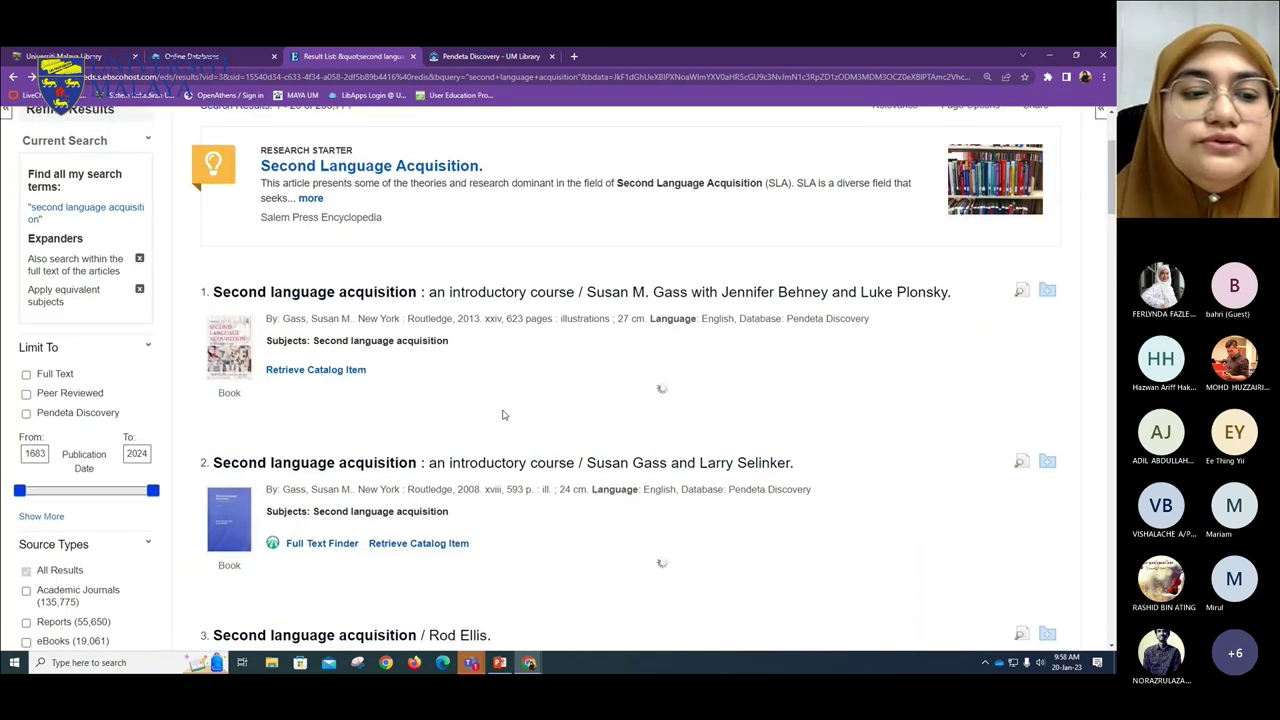
scroll(500, 420, "down", 1)
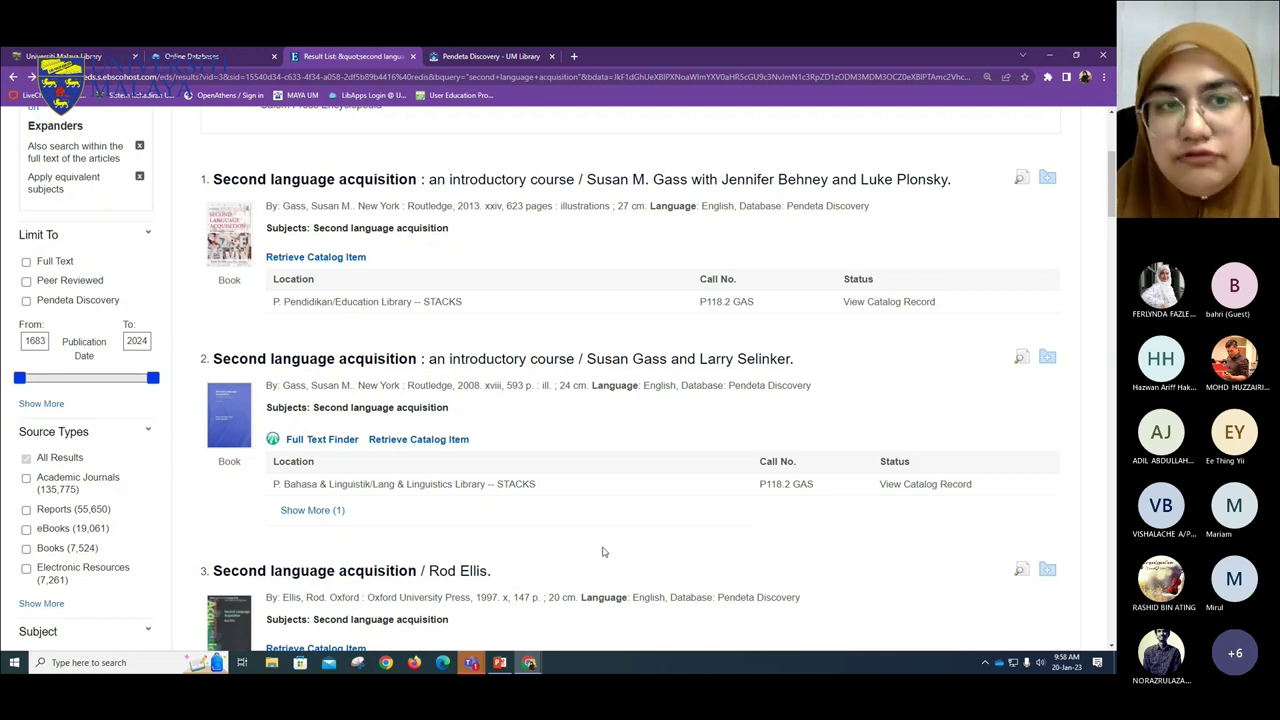
- Apply the Full Text limiter, cutting academic journals to 89,905 and reports to 33,499
left_click(26, 261)
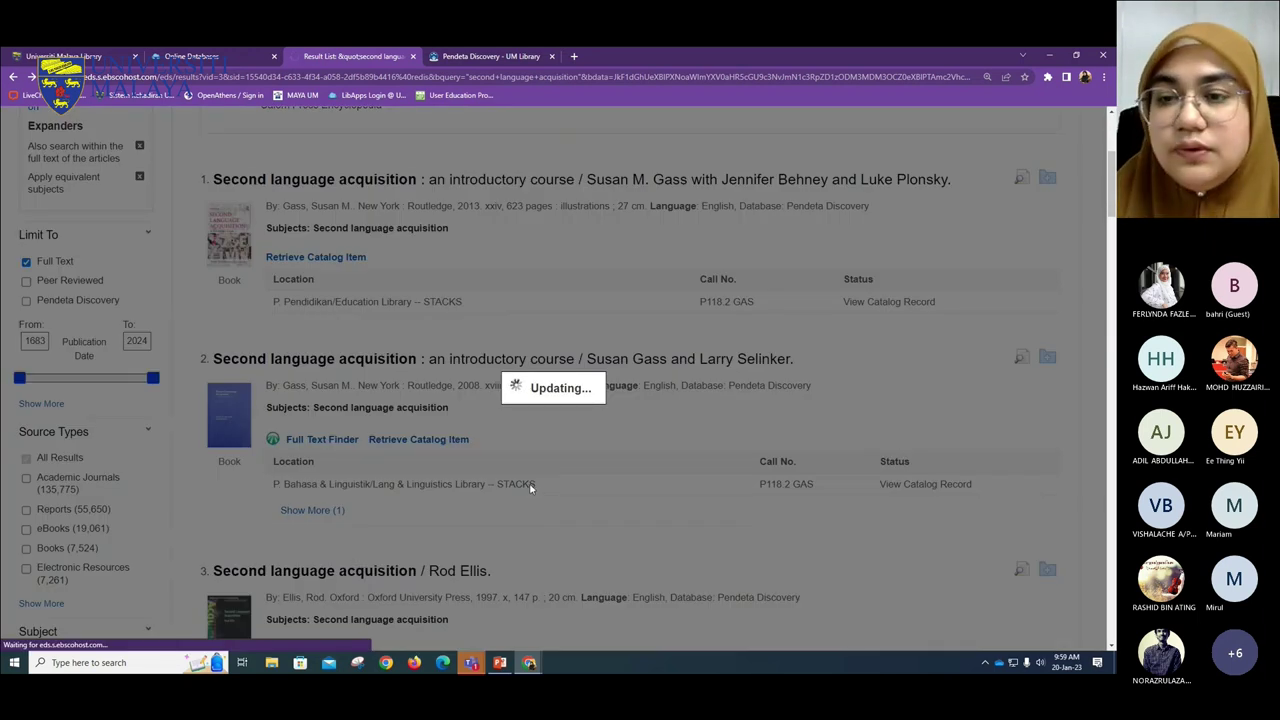
scroll(531, 485, "down", 5)
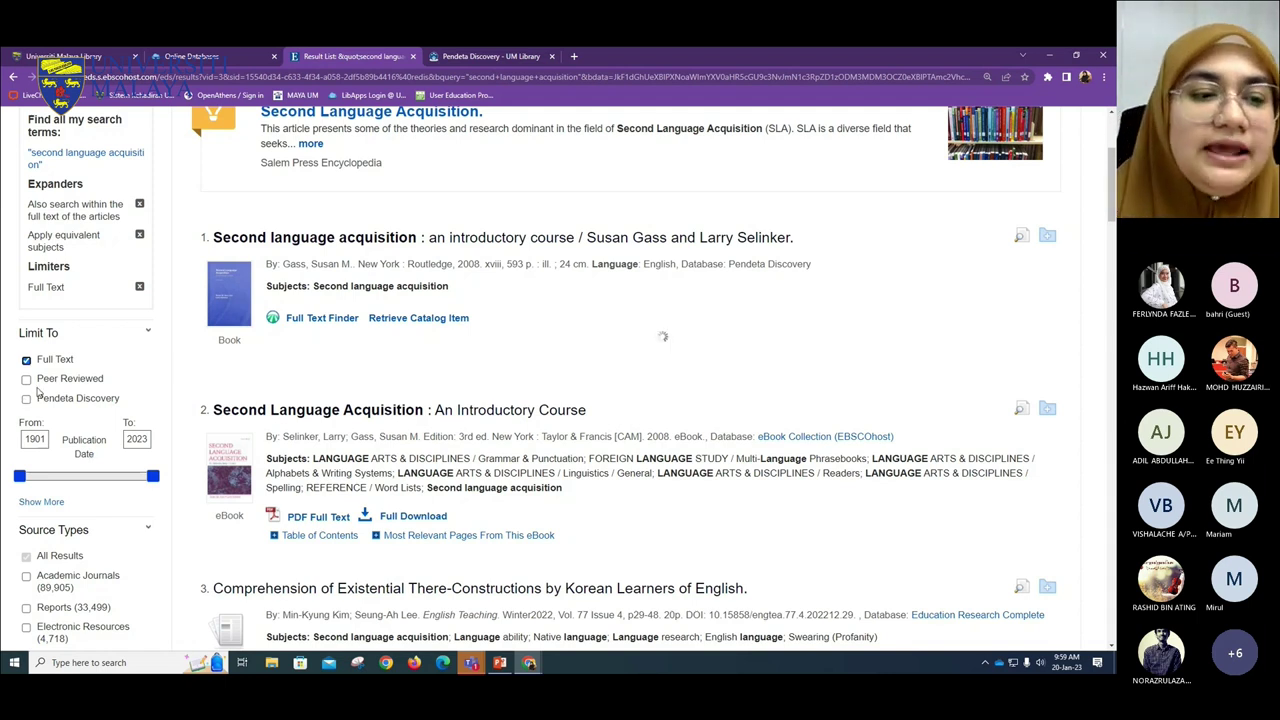
scroll(40, 393, "down", 2)
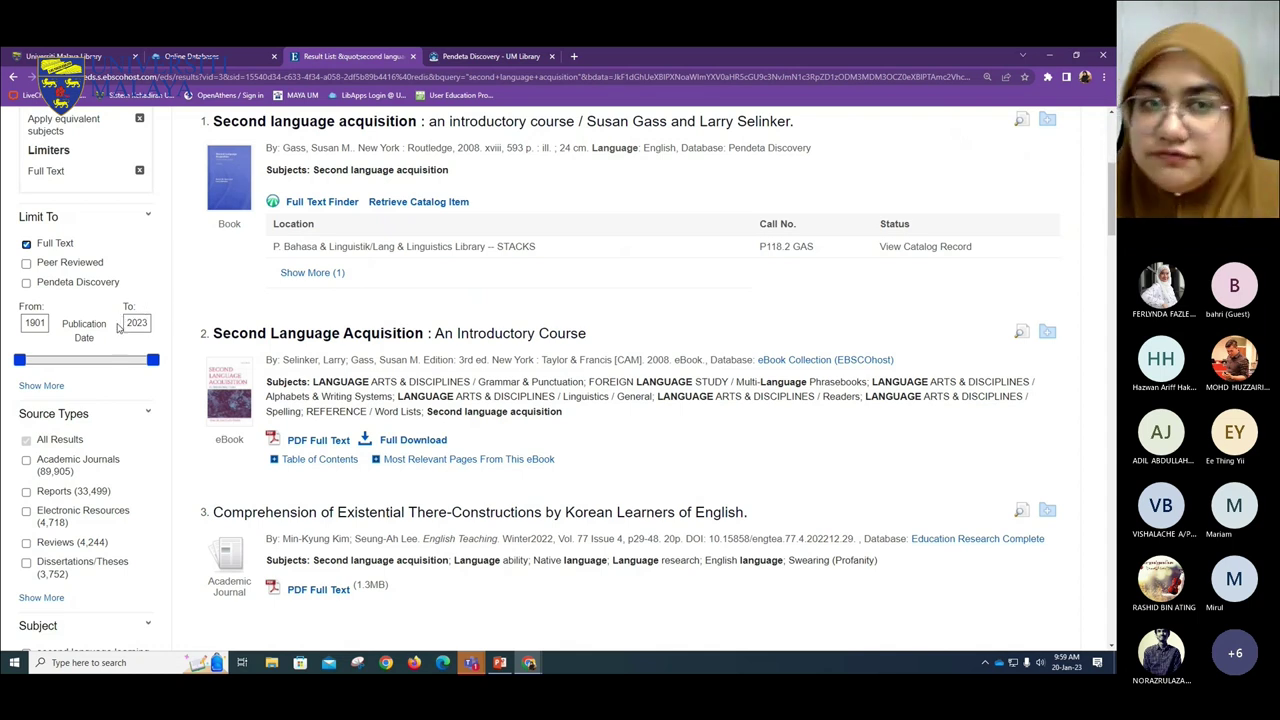
- Add the Peer Reviewed limiter, trimming academic journals to 87,931 and reports to 30,702
left_click(26, 264)
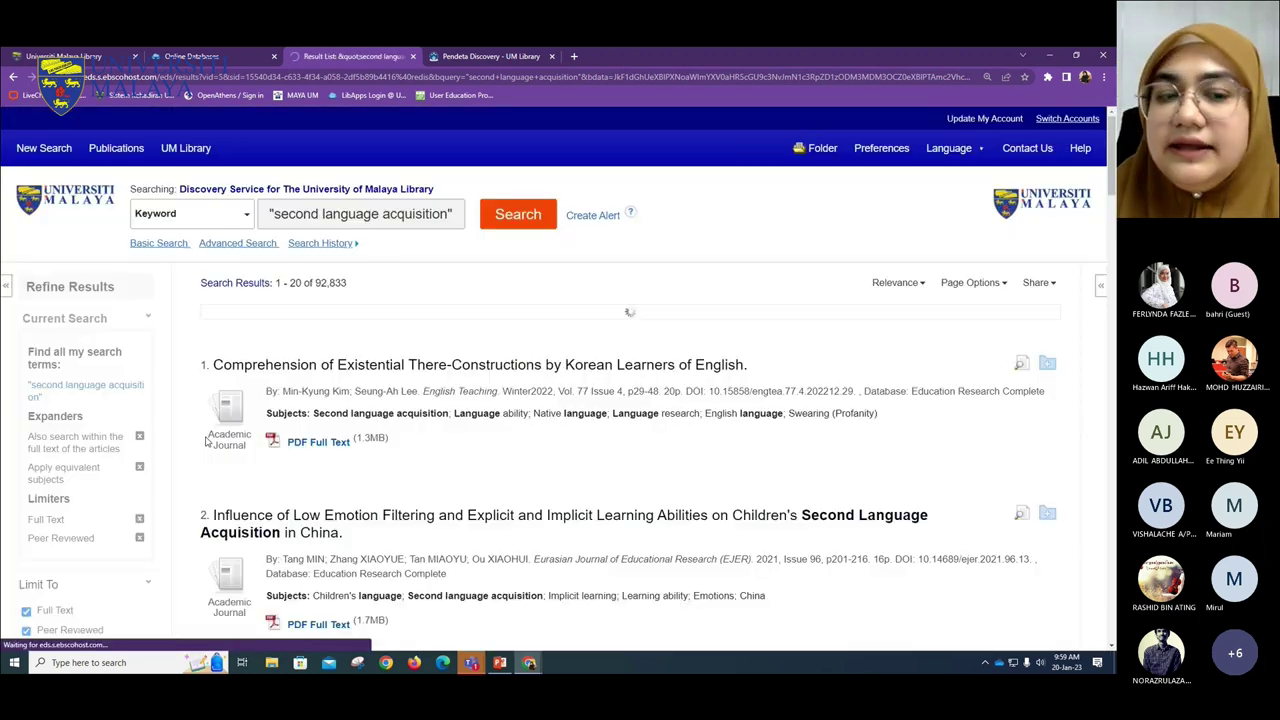
scroll(75, 393, "down", 5)
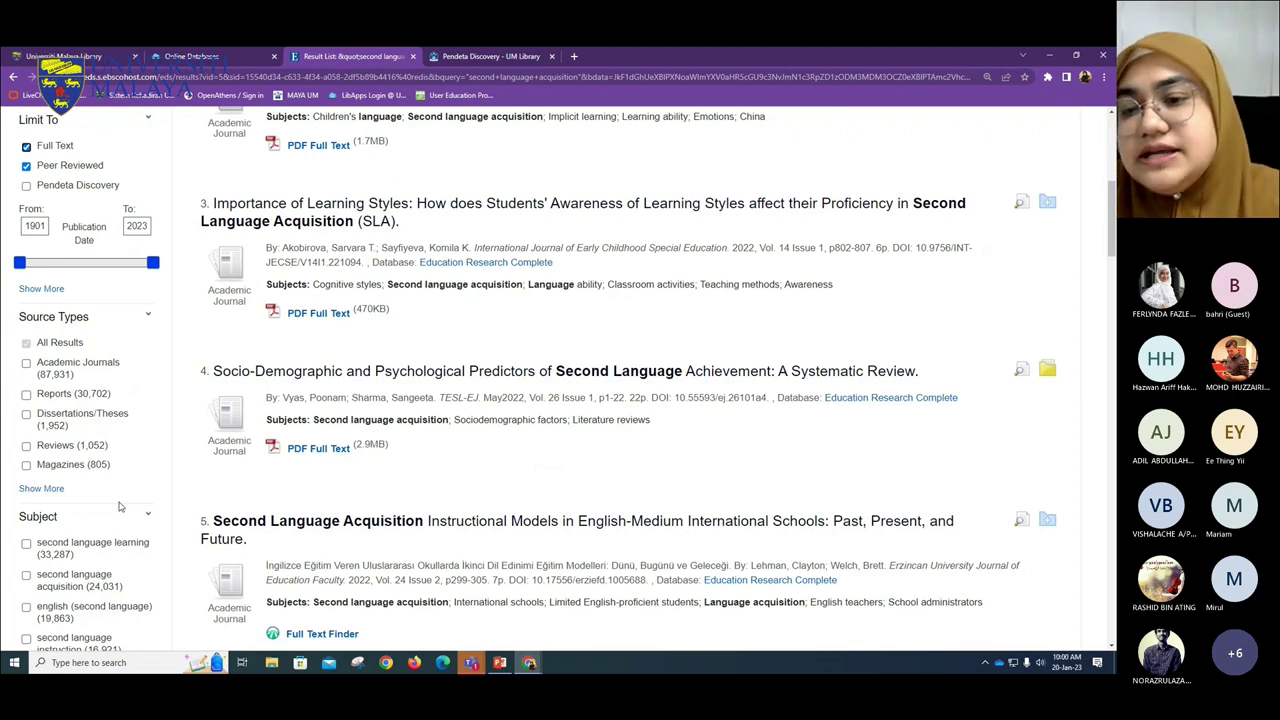
- Expand the Content Provider facet to show ERIC (32,054), Complementary Index (22,186) and others
scroll(119, 506, "down", 4)
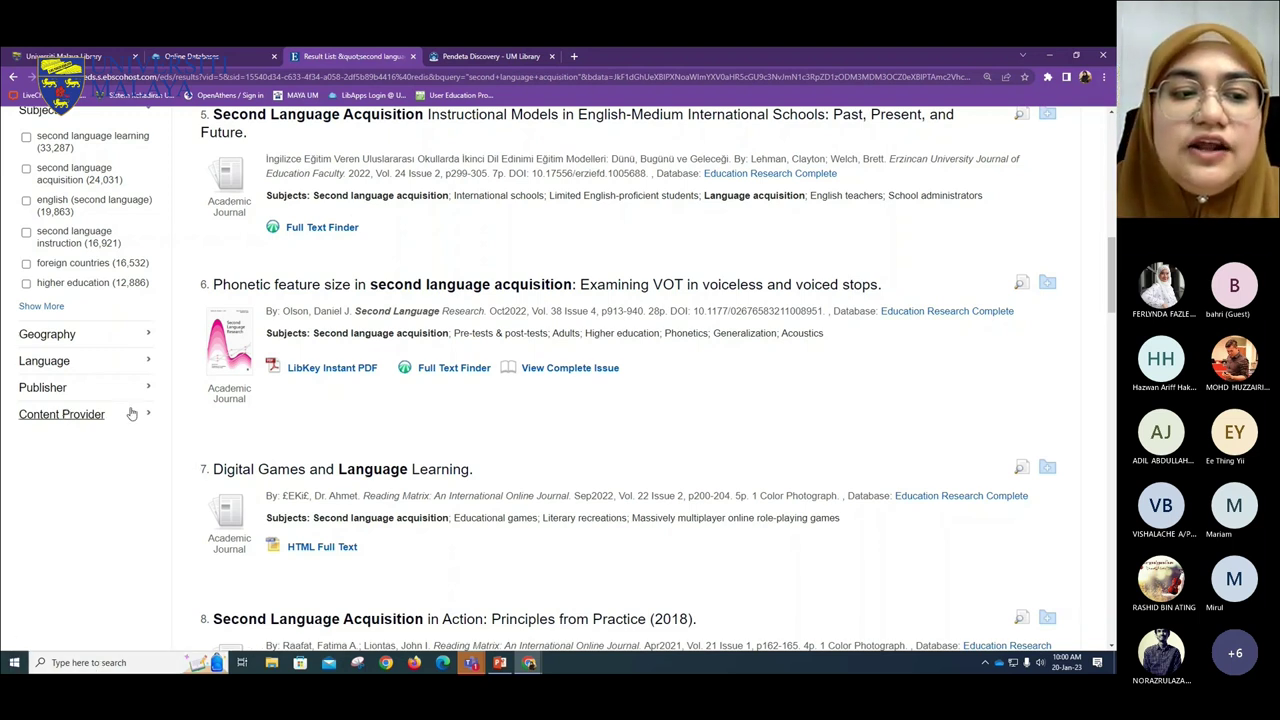
left_click(72, 420)
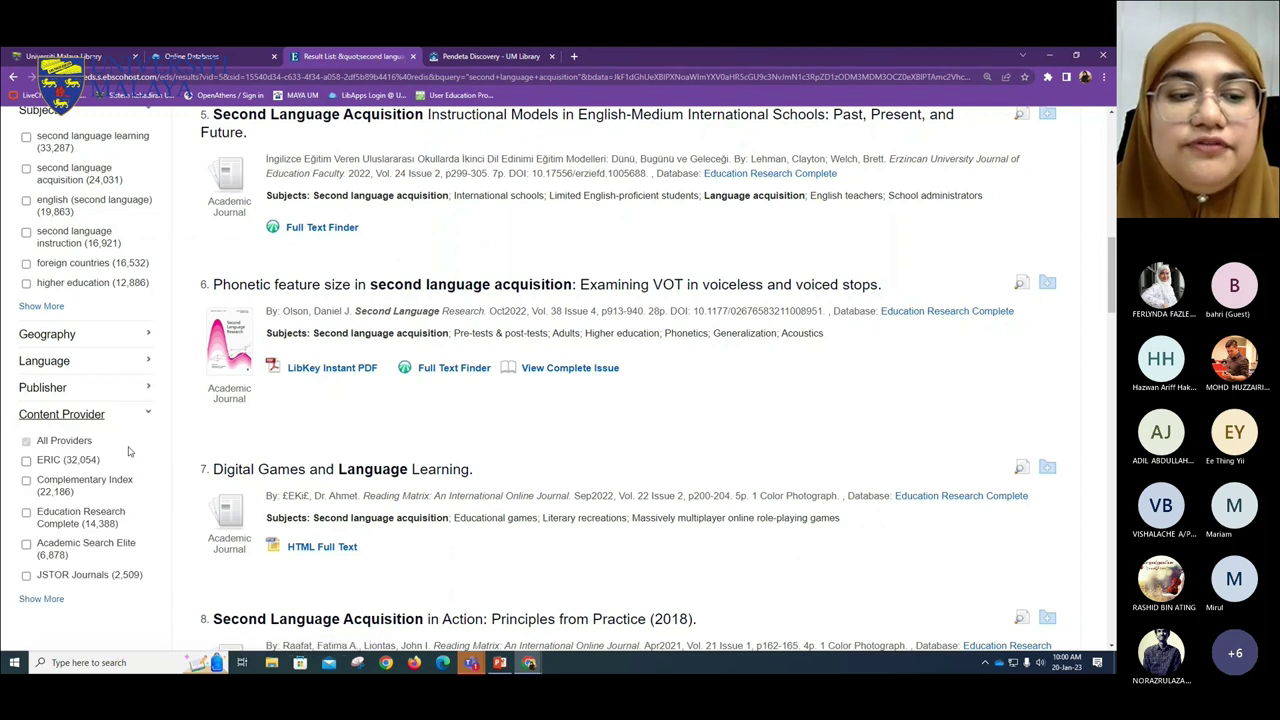
scroll(120, 440, "down", 1)
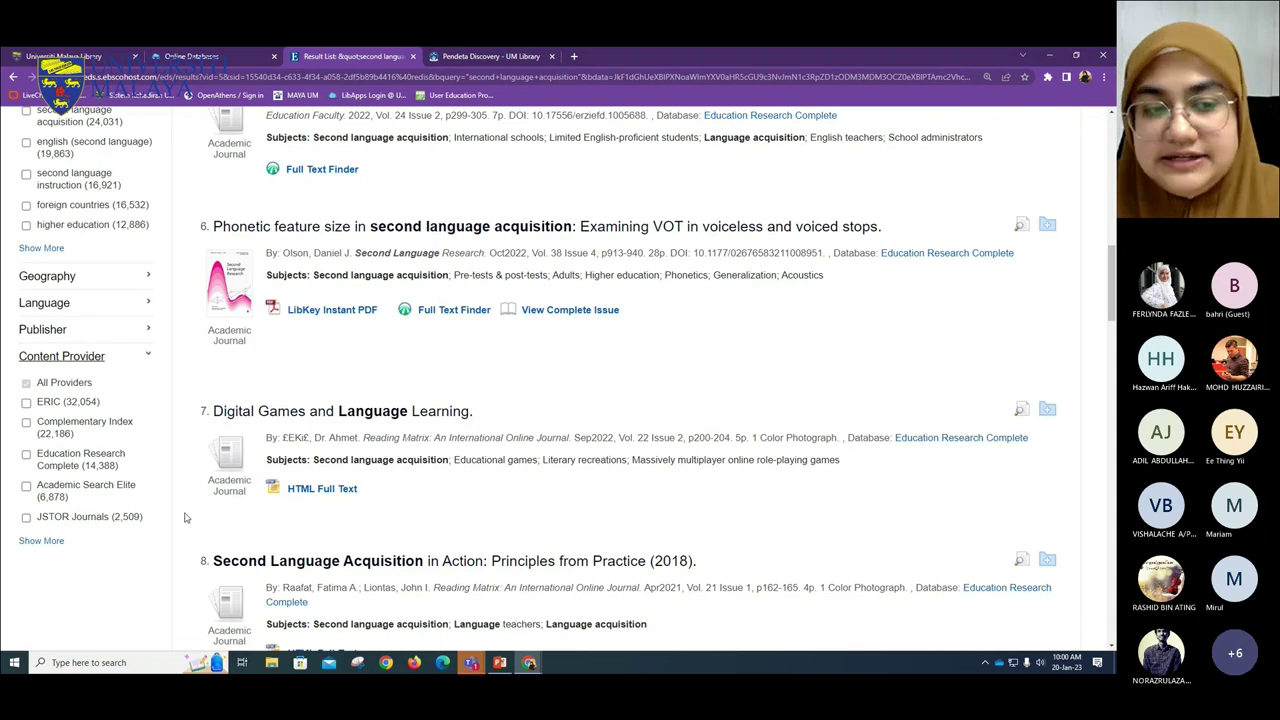
- Browse the full content provider list, close it, and expand the Publisher facet (wiley-blackwell 8,261)
left_click(41, 540)
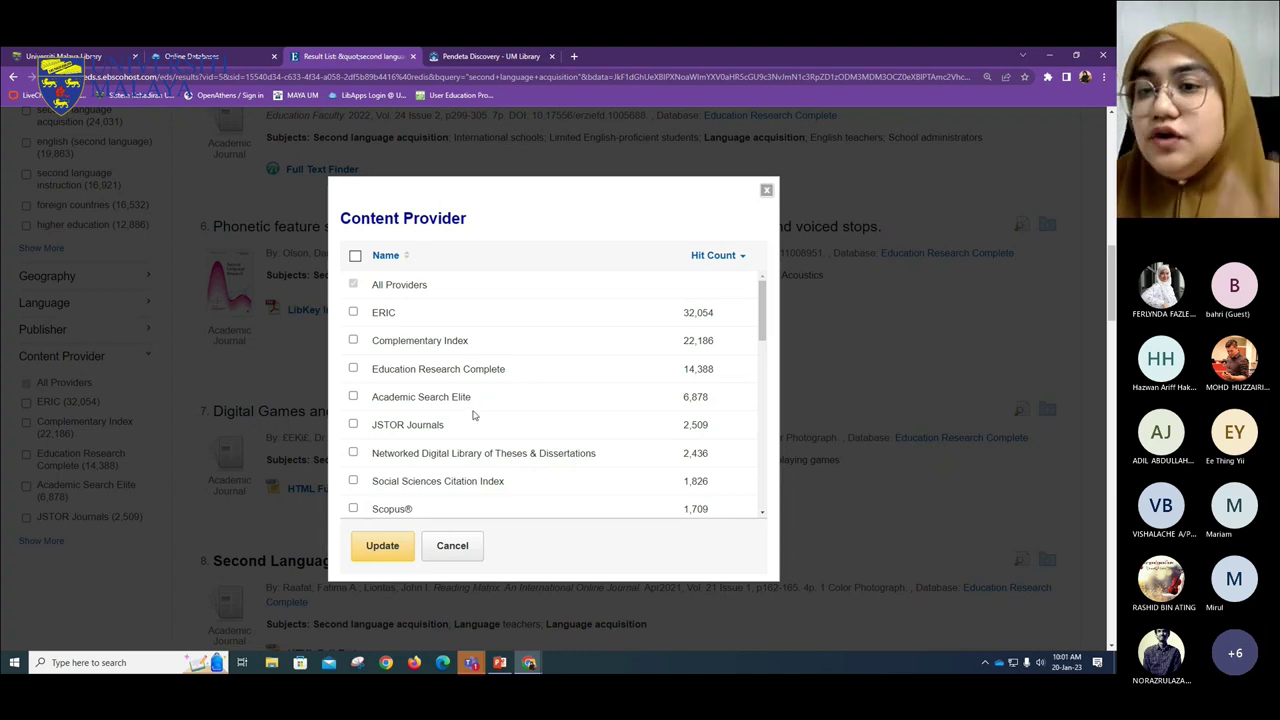
left_click(766, 190)
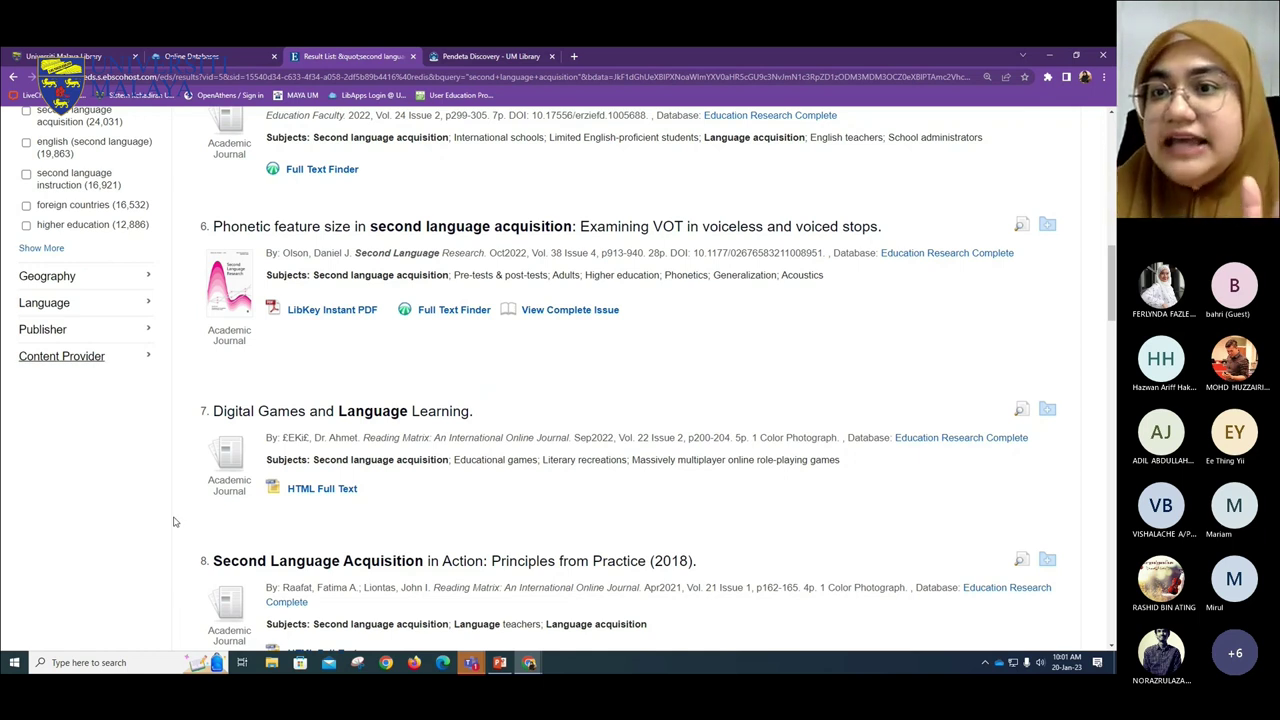
left_click(63, 331)
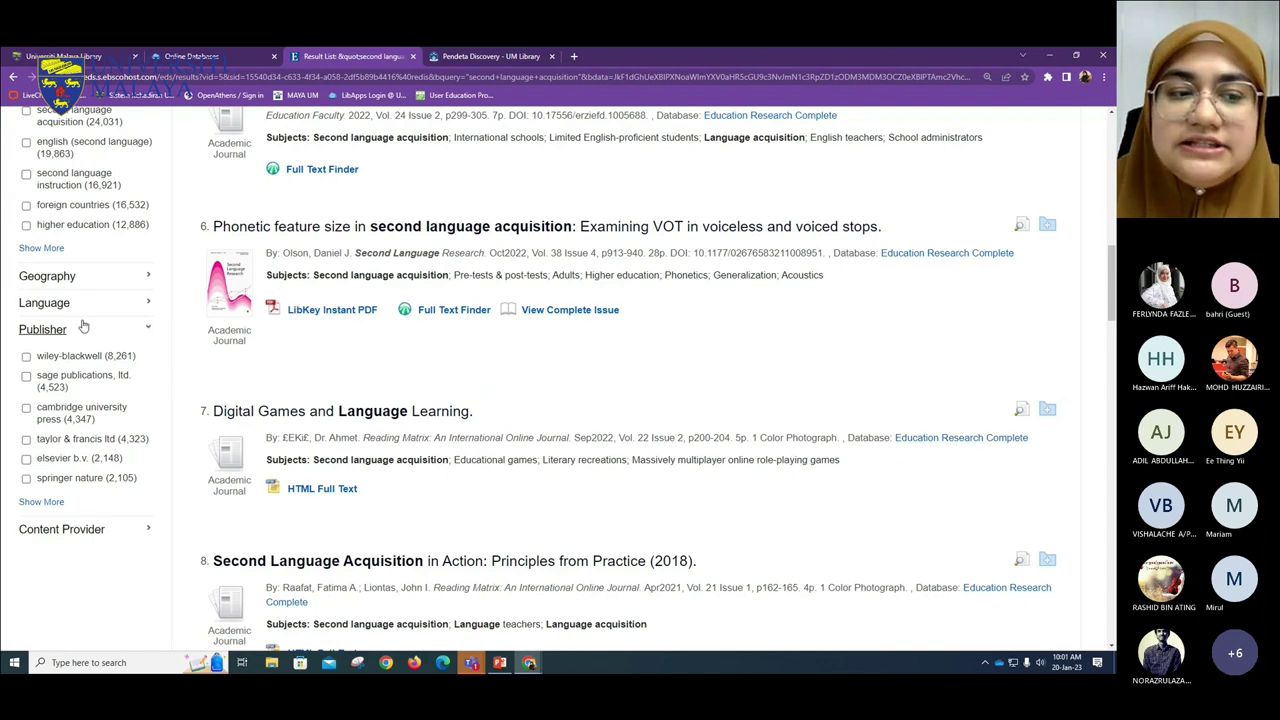
left_click(41, 503)
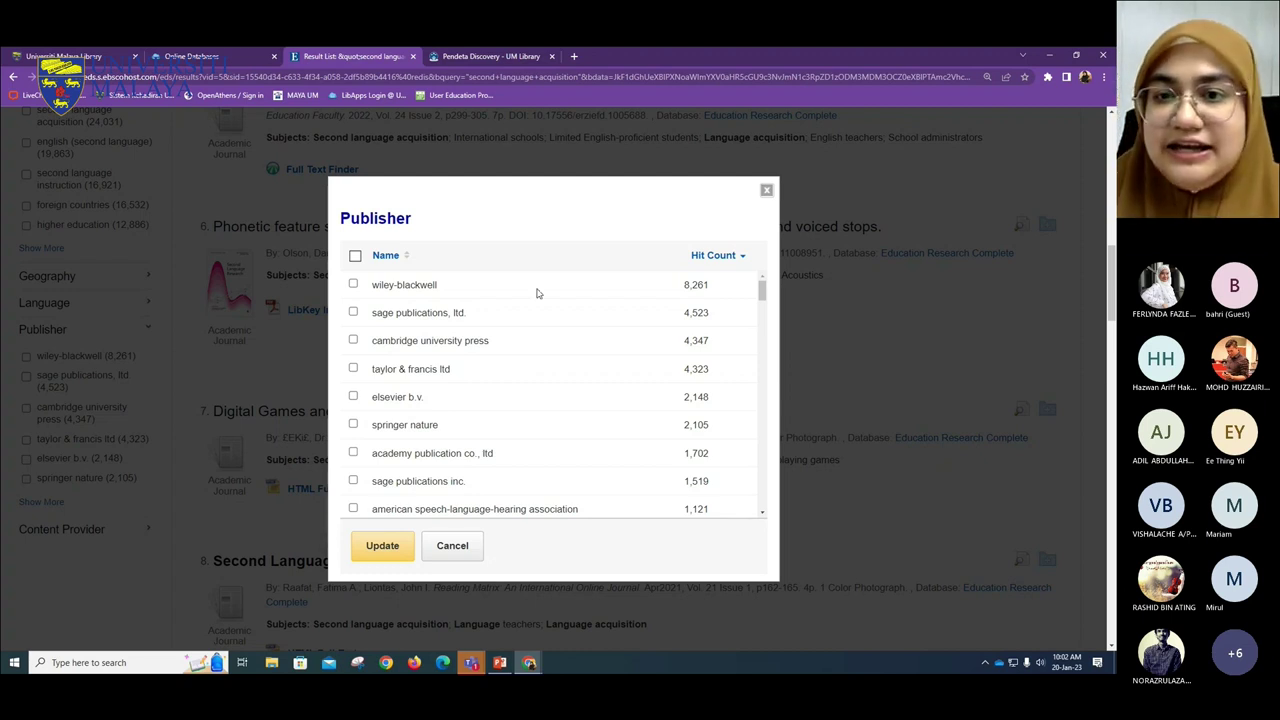
left_click(766, 190)
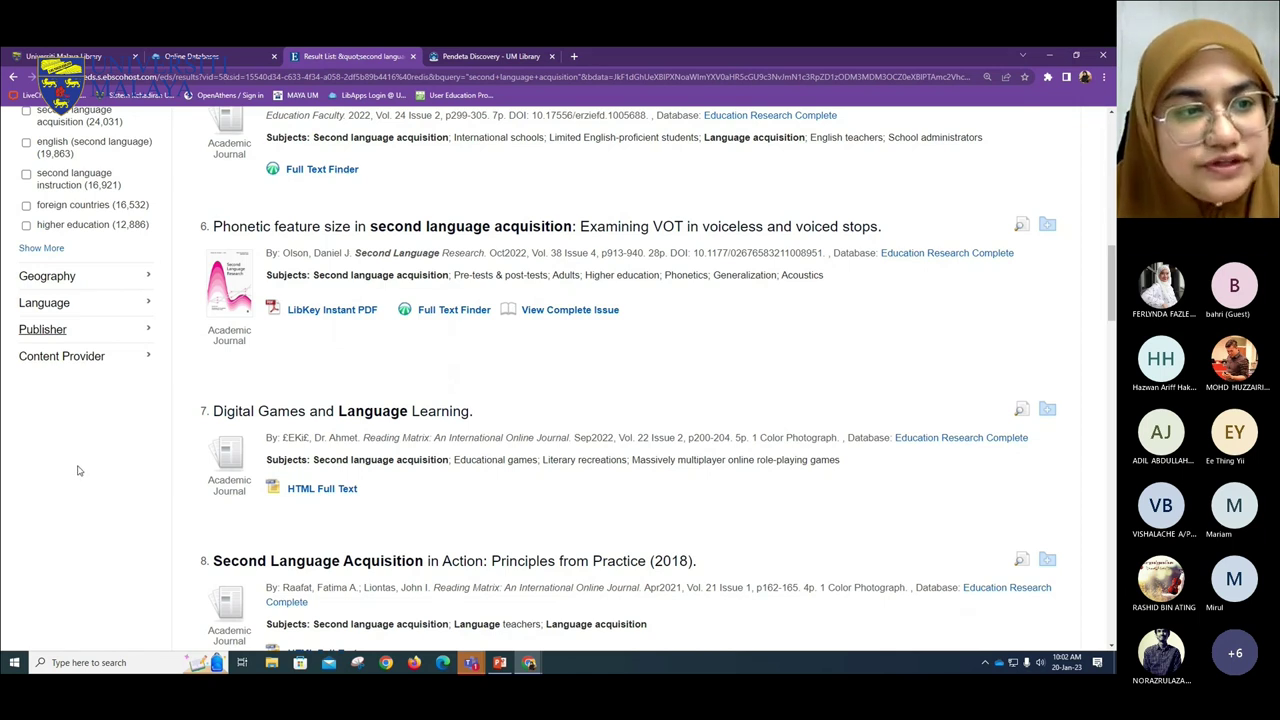
scroll(207, 455, "up", 1)
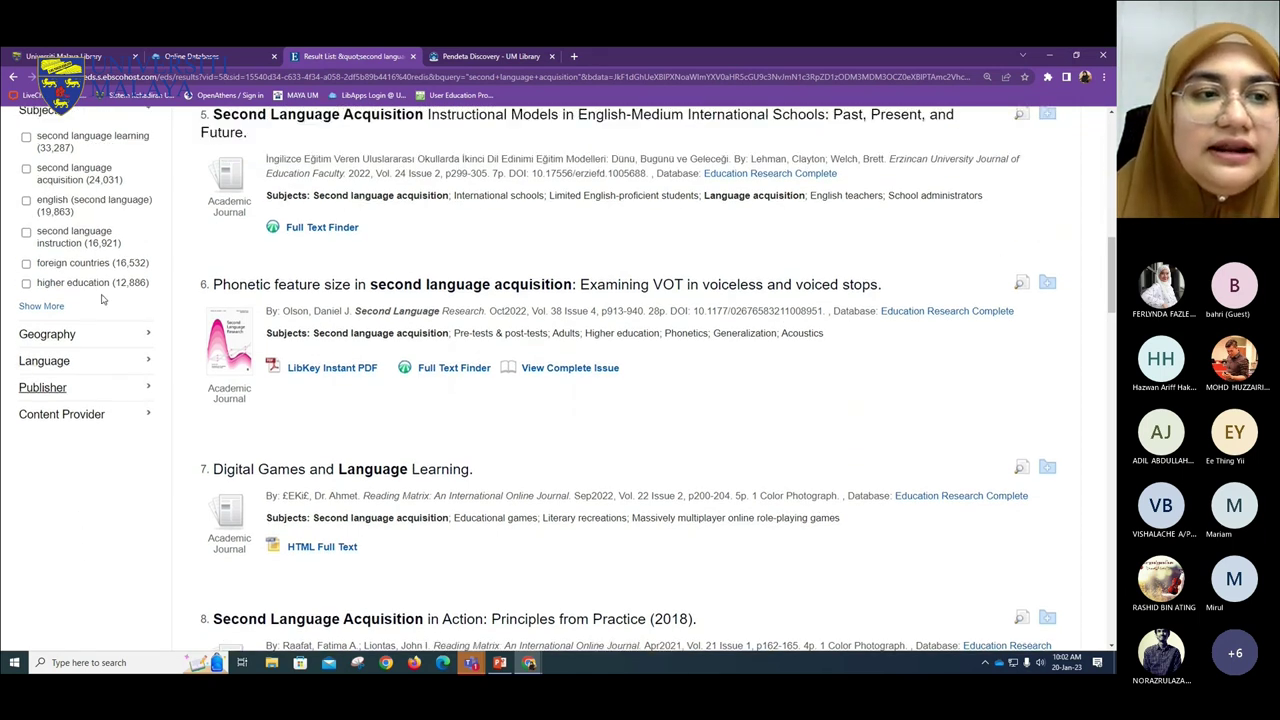
scroll(103, 300, "up", 1)
scroll(103, 300, "up", 3)
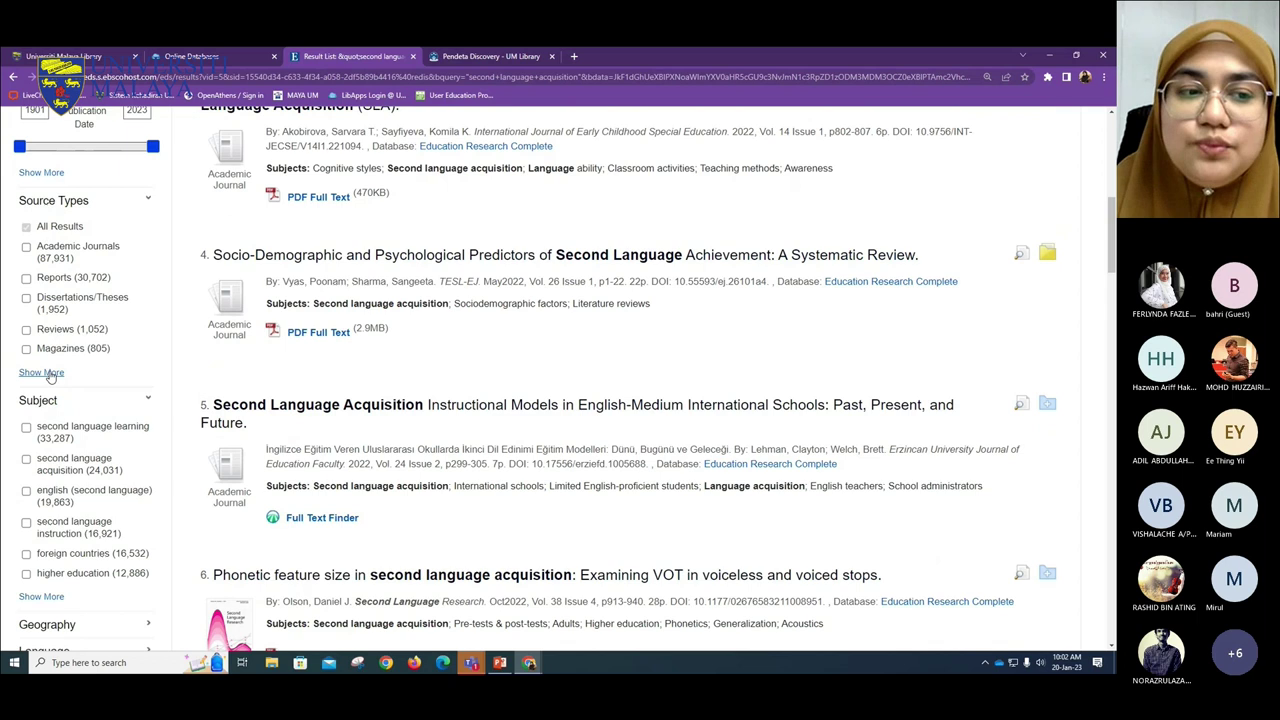
left_click(50, 376)
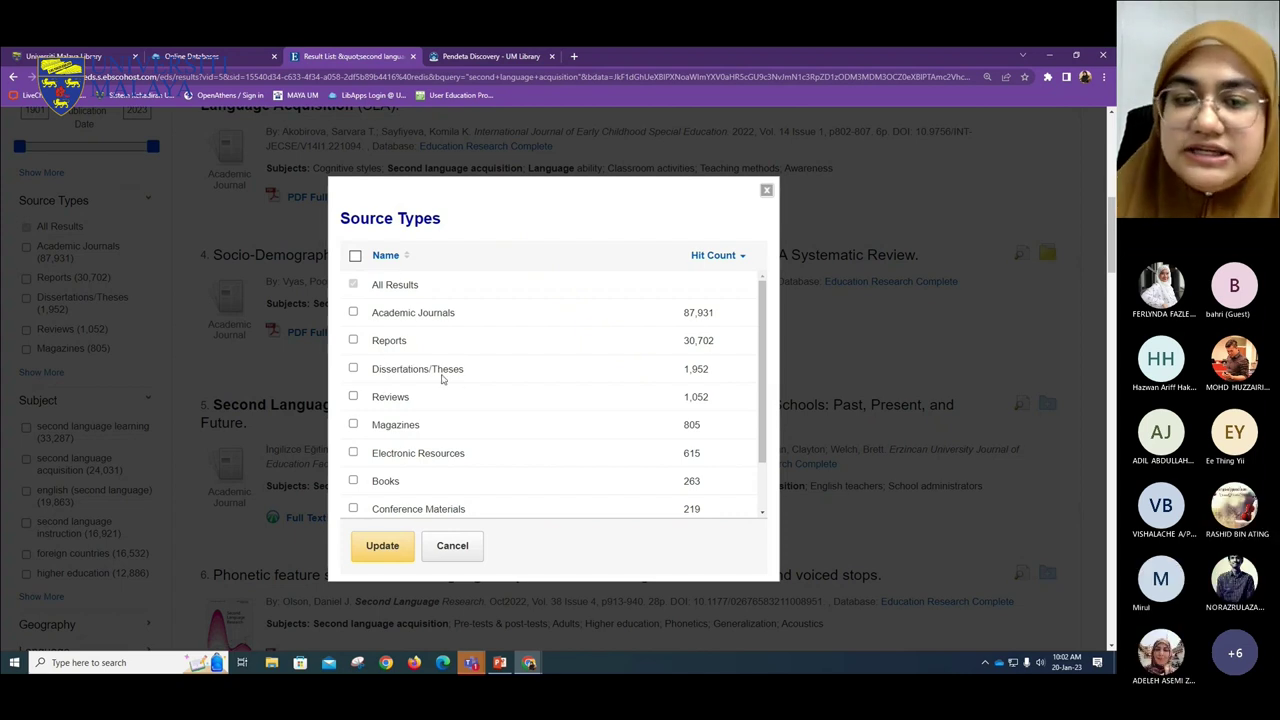
scroll(400, 405, "down", 1)
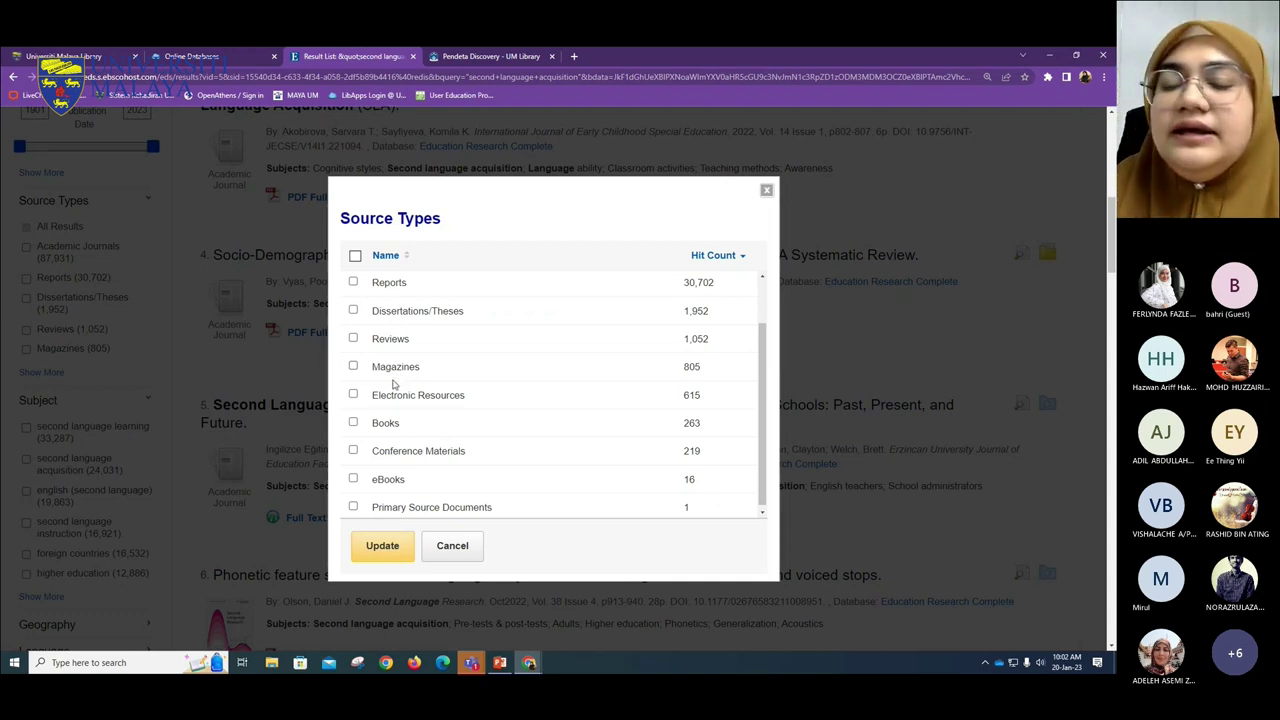
scroll(420, 405, "down", 3)
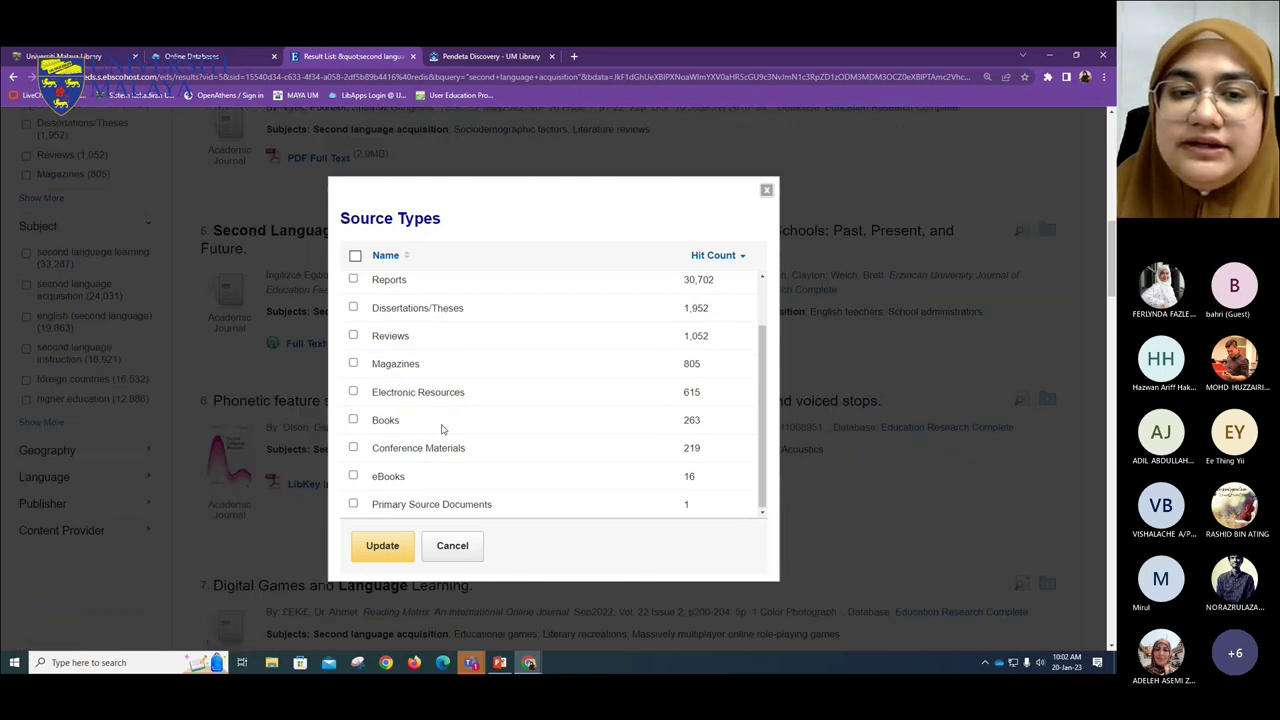
scroll(360, 408, "up", 2)
scroll(258, 377, "up", 2)
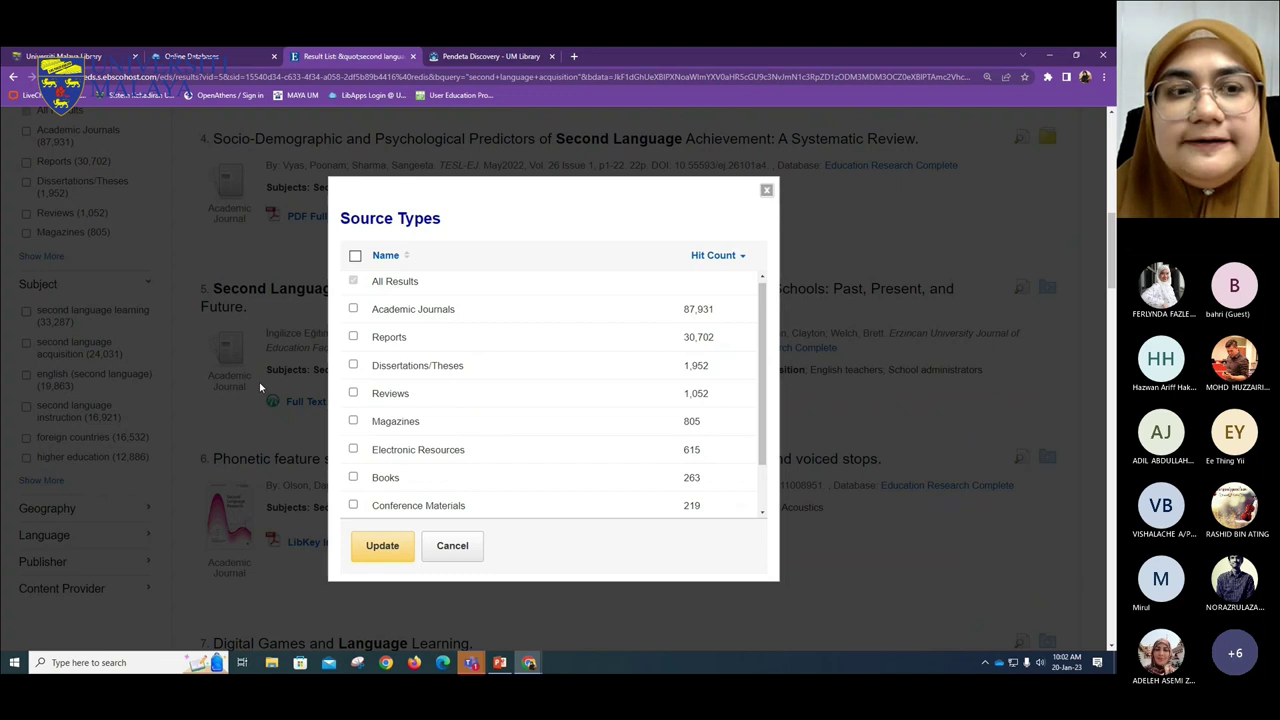
scroll(445, 440, "down", 2)
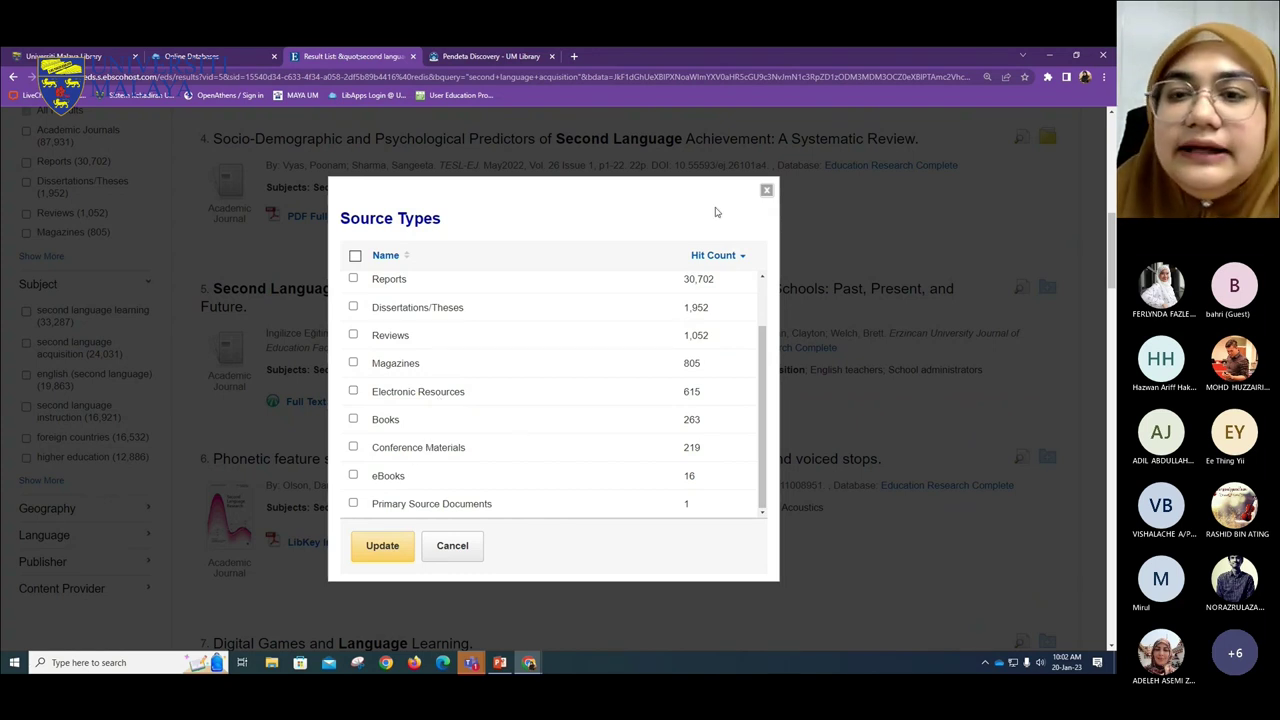
left_click(766, 190)
scroll(57, 441, "down", 1)
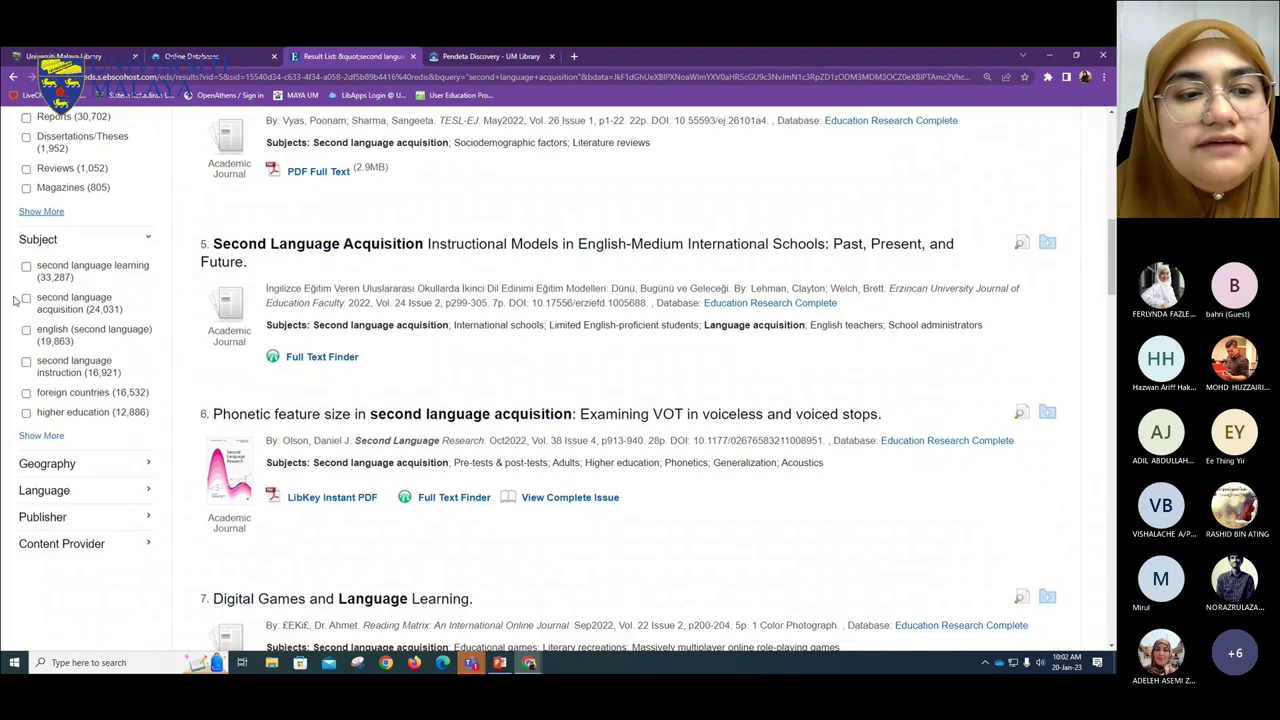
- Browse the full Subject list, including teaching methods (11,936) and bilingualism (5,941)
left_click(54, 423)
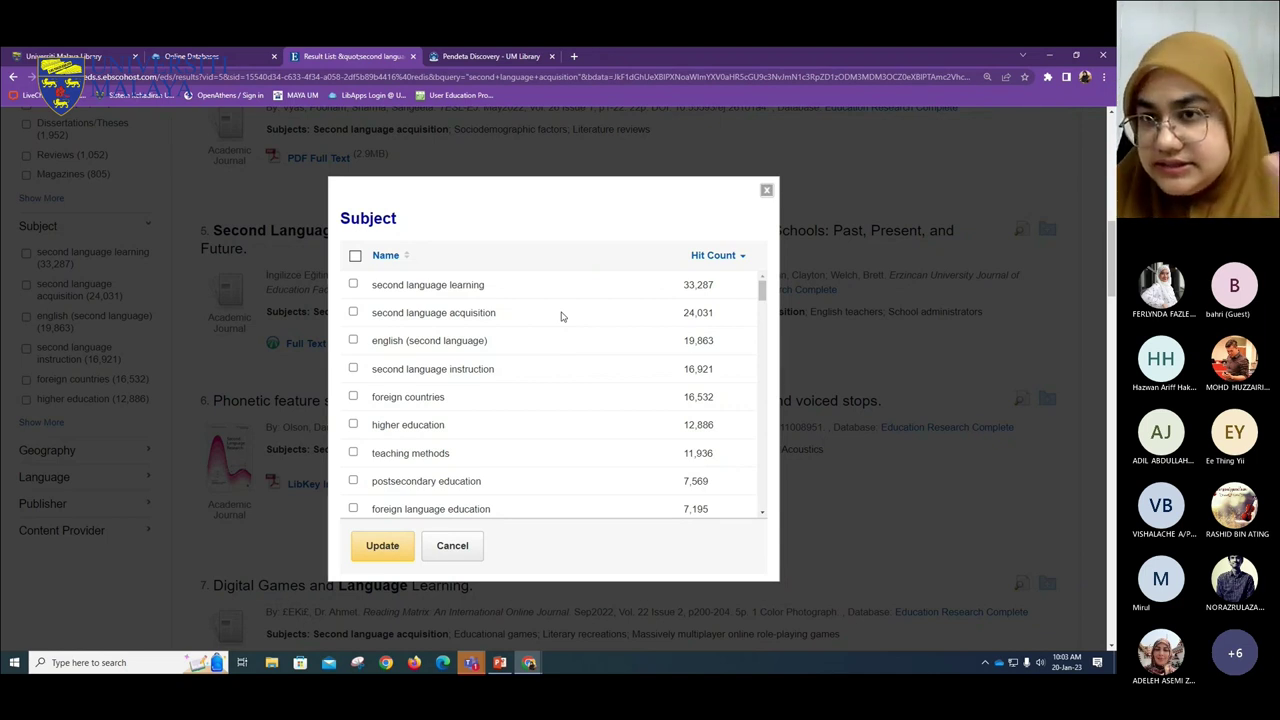
scroll(418, 310, "down", 5)
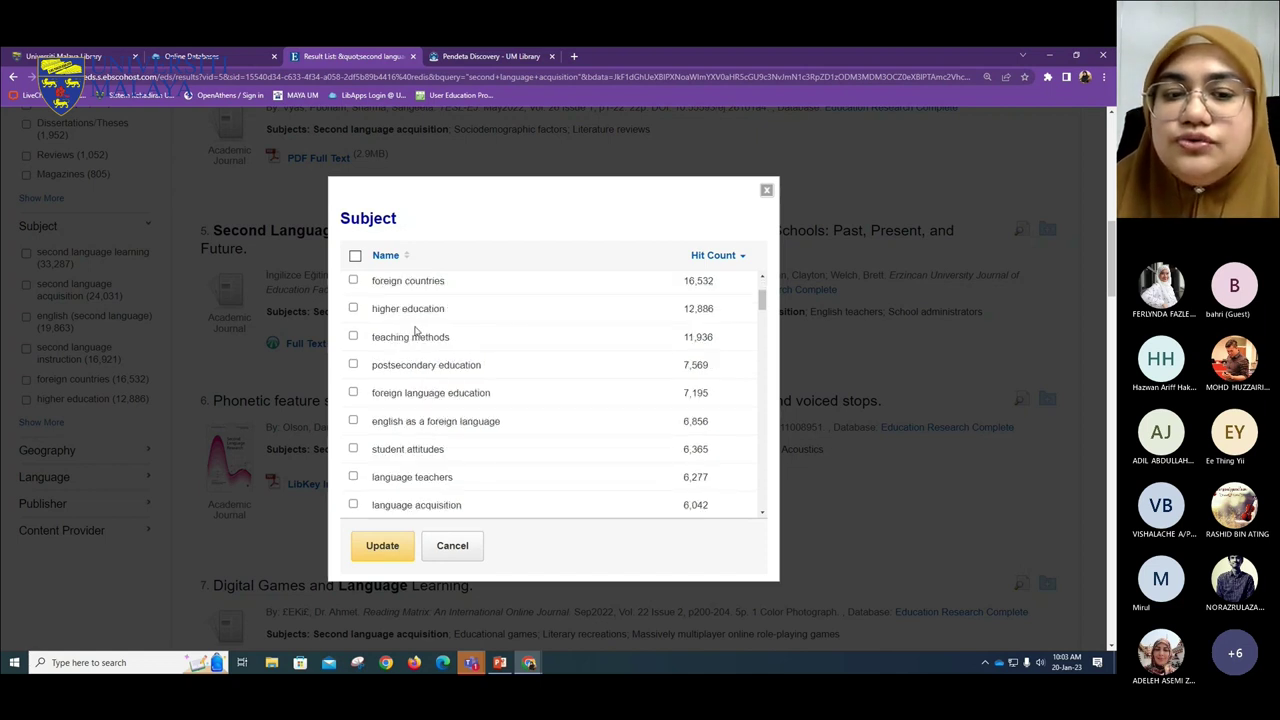
scroll(418, 358, "down", 2)
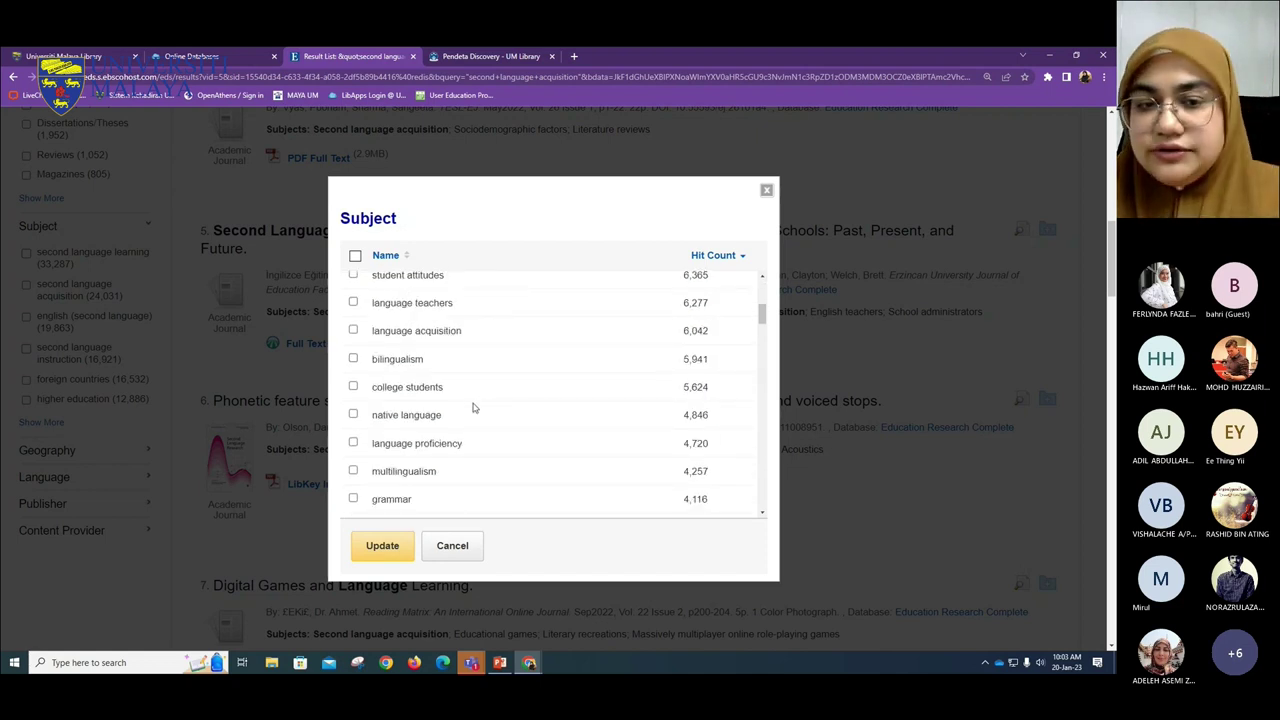
scroll(417, 320, "down", 2)
scroll(427, 405, "up", 2)
scroll(428, 398, "up", 3)
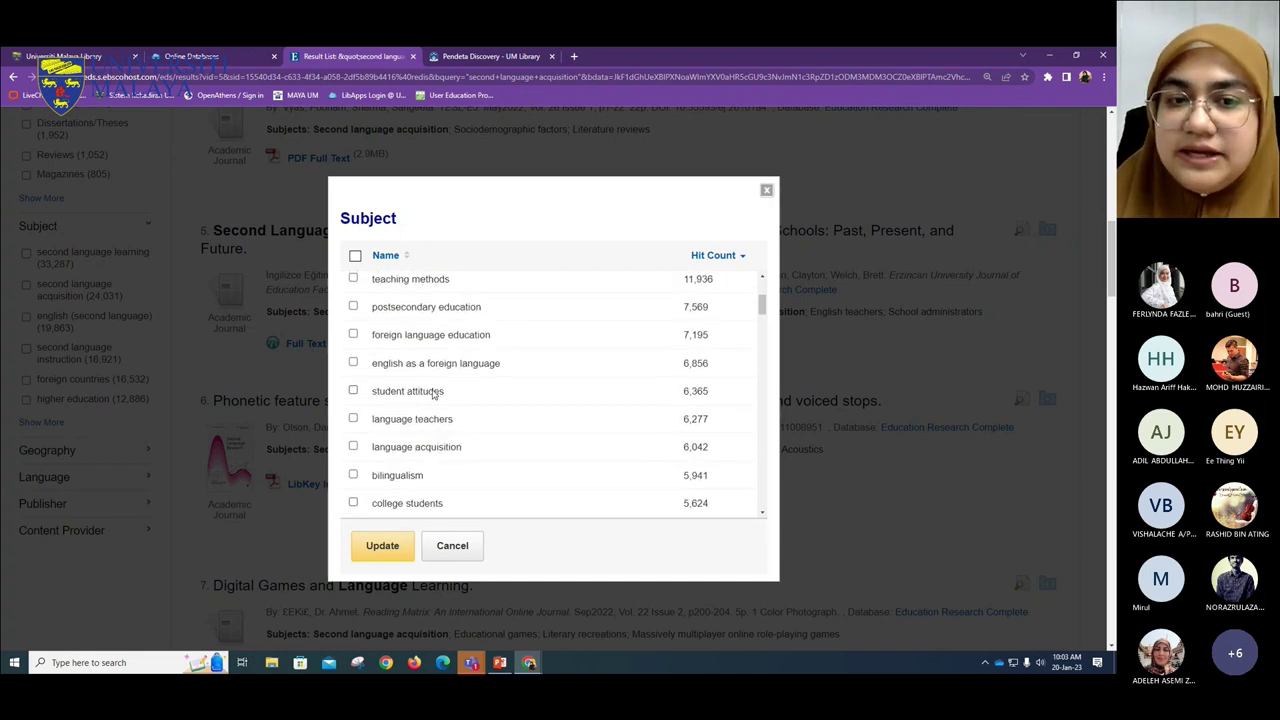
scroll(430, 396, "up", 1)
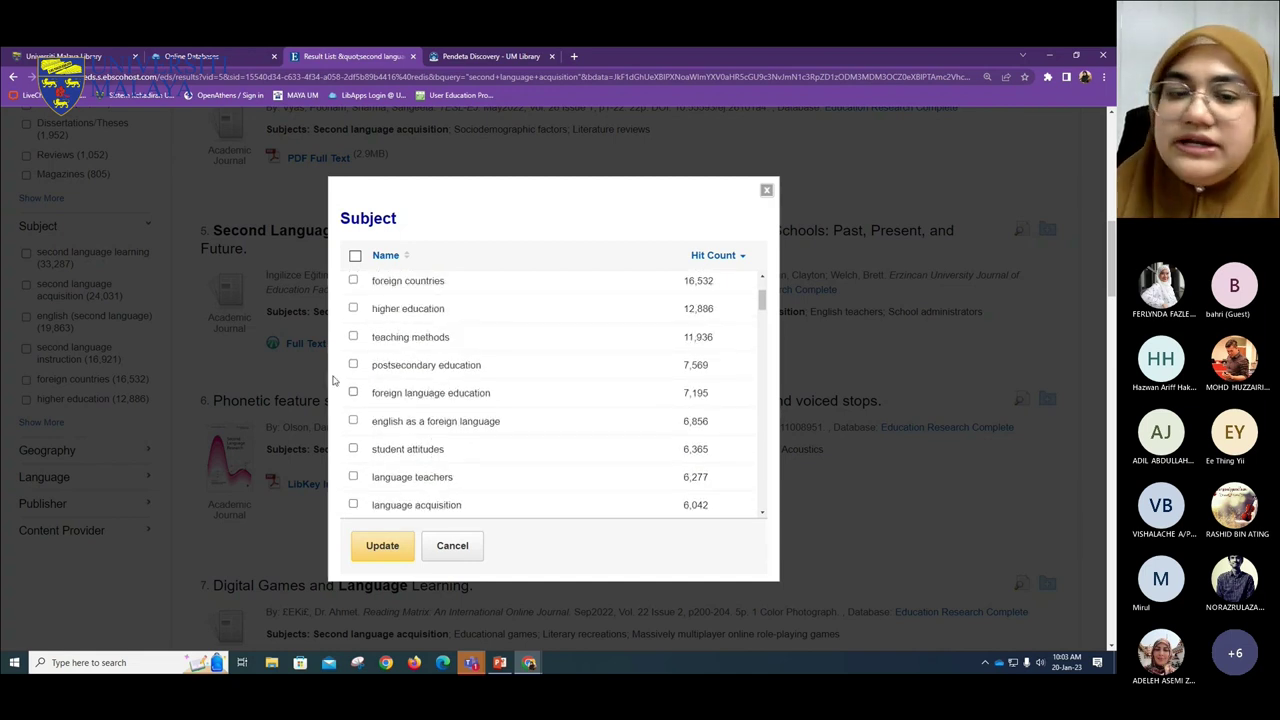
scroll(369, 349, "down", 5)
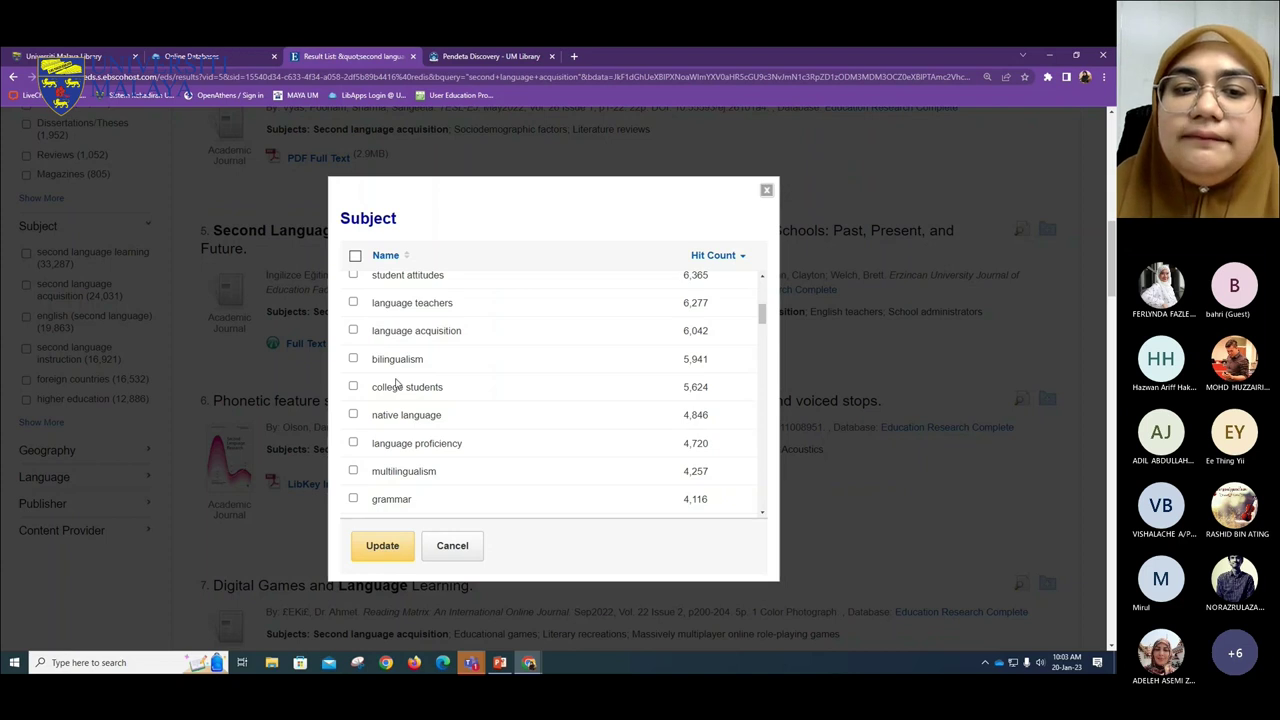
scroll(397, 383, "down", 2)
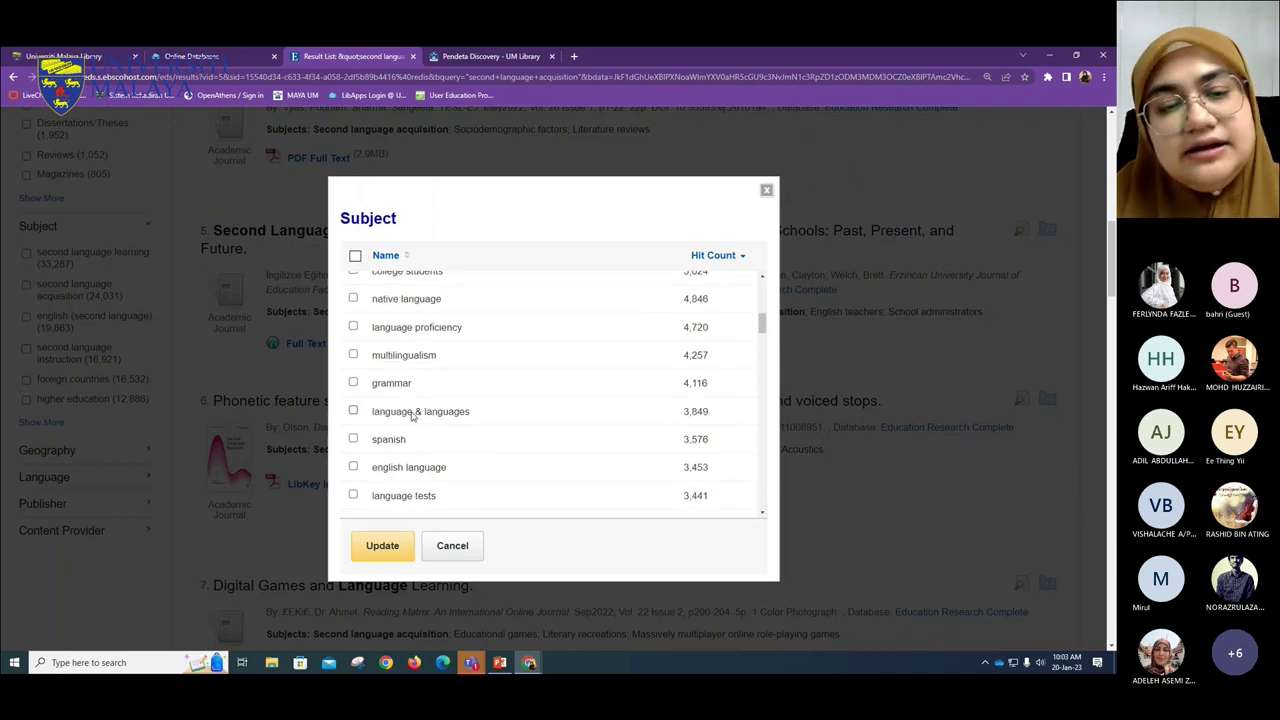
scroll(412, 416, "down", 3)
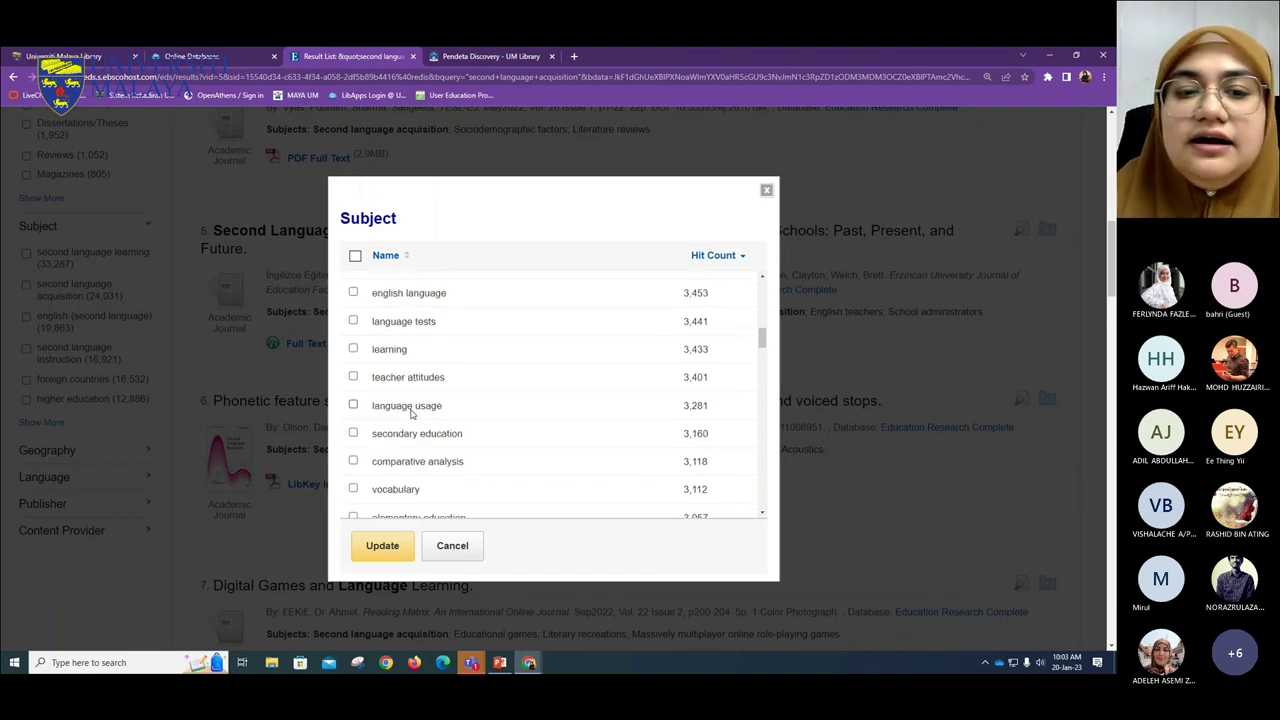
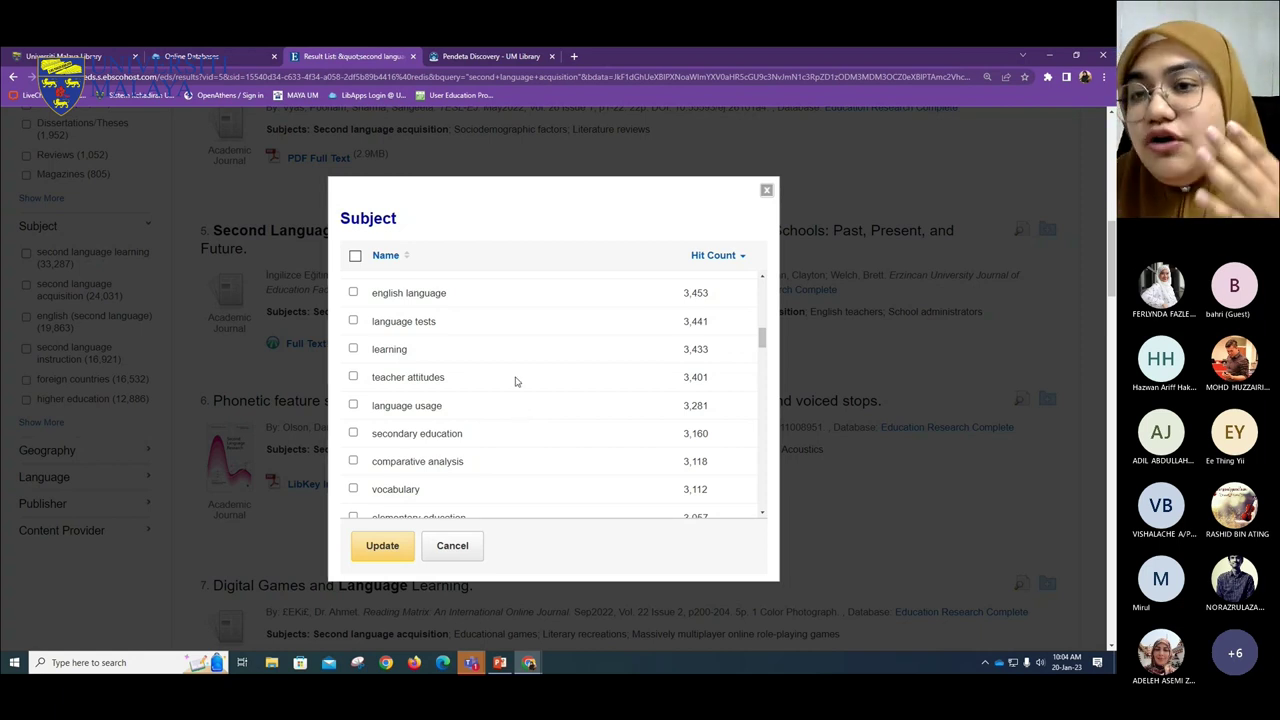
- Tick 'questionnaires' in the Subject list and apply it to the second language acquisition results
scroll(341, 351, "down", 1)
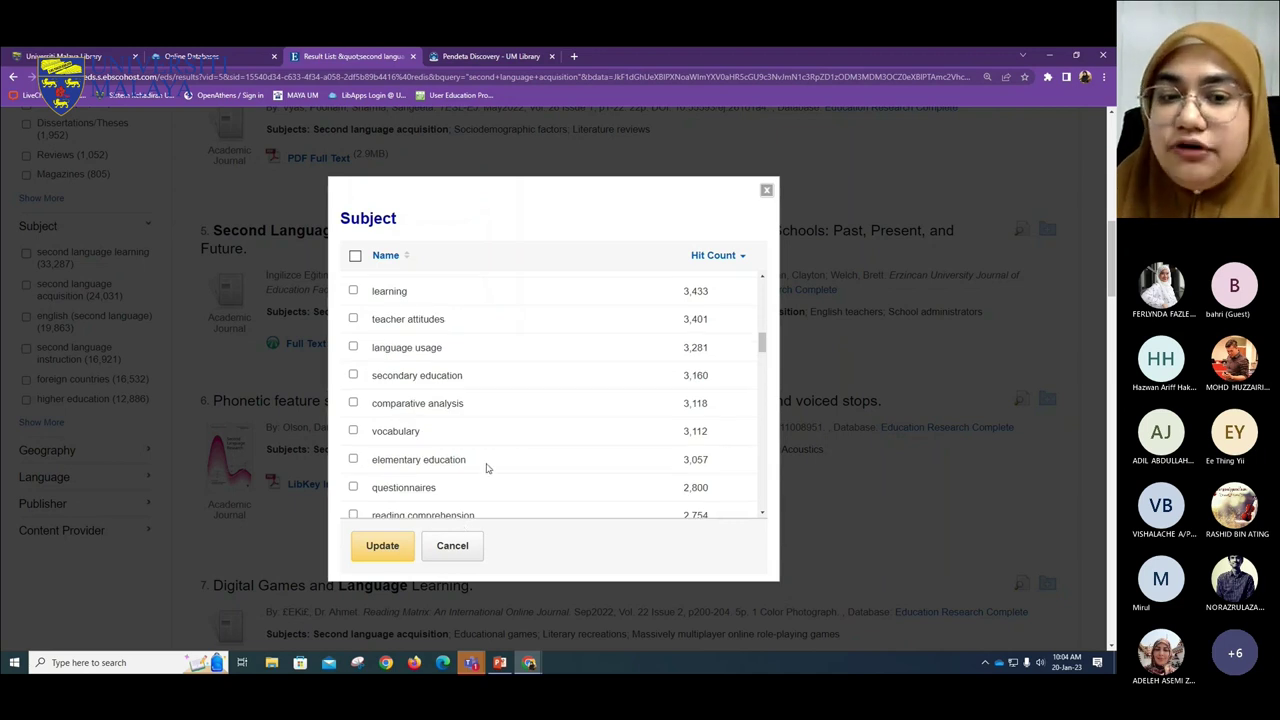
scroll(424, 432, "down", 1)
left_click(424, 432)
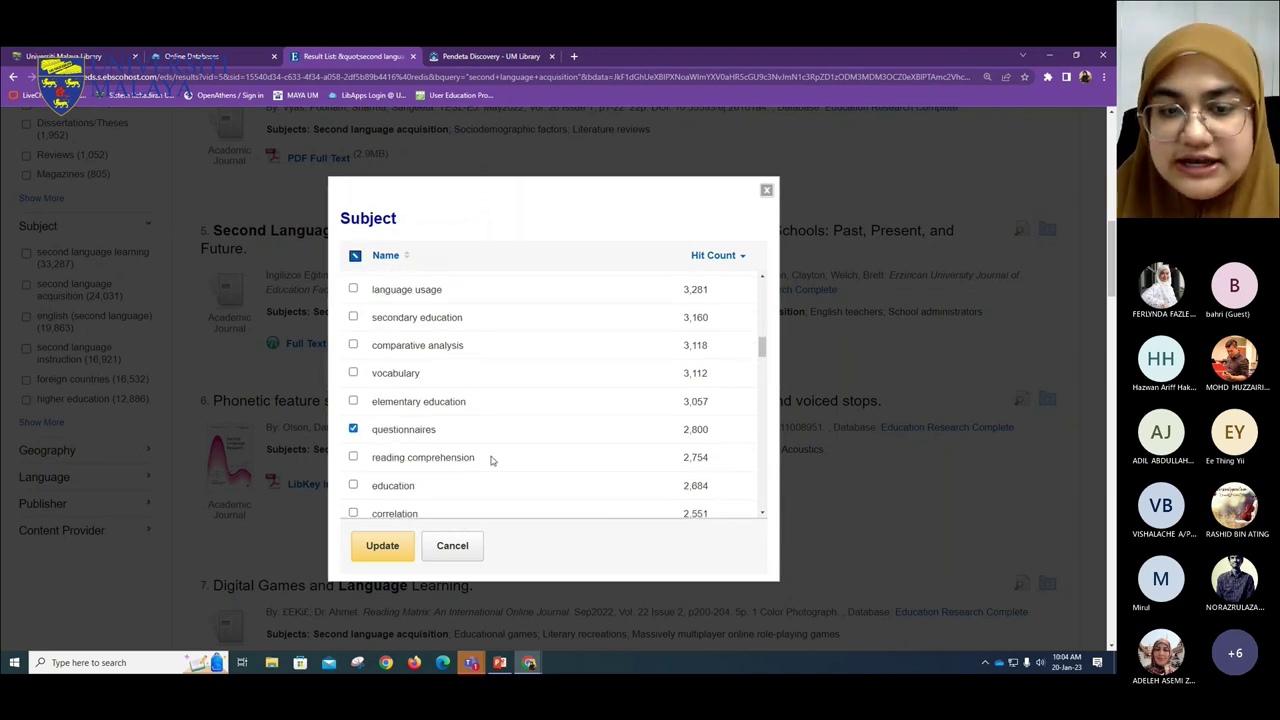
scroll(489, 457, "down", 2)
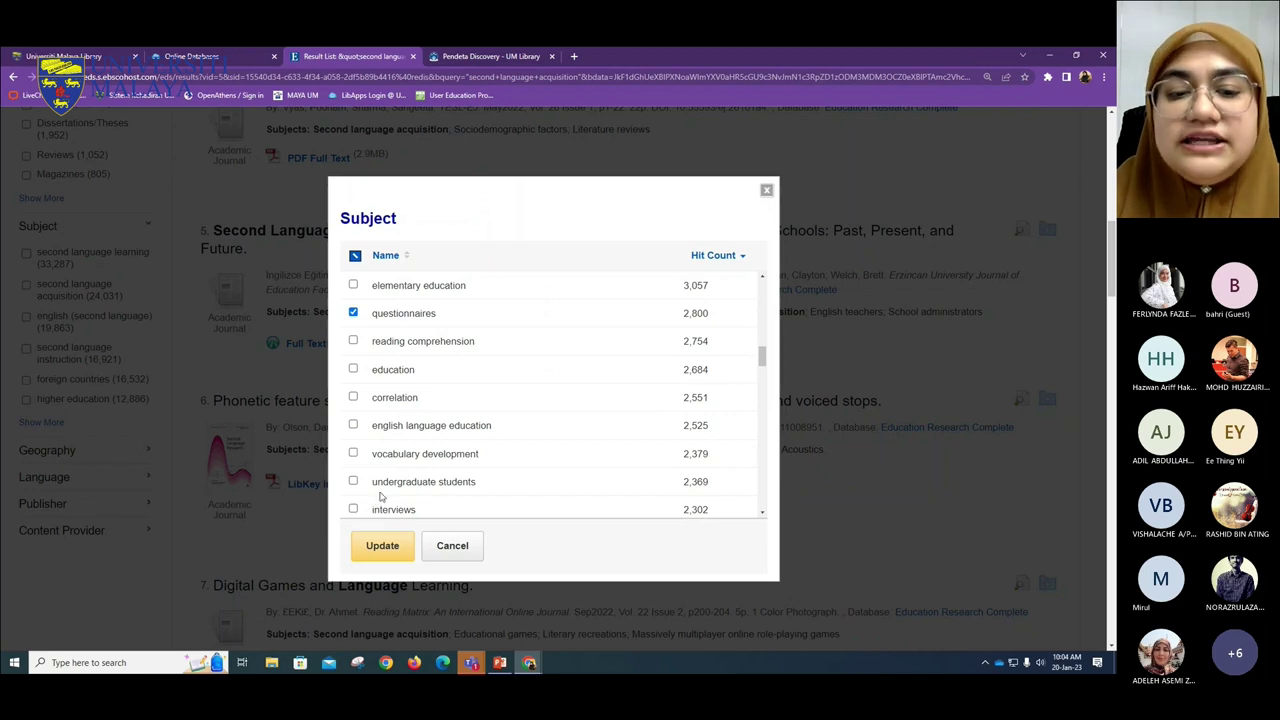
scroll(386, 491, "down", 1)
scroll(400, 460, "down", 2)
scroll(405, 468, "down", 1)
scroll(422, 483, "down", 1)
scroll(440, 495, "down", 2)
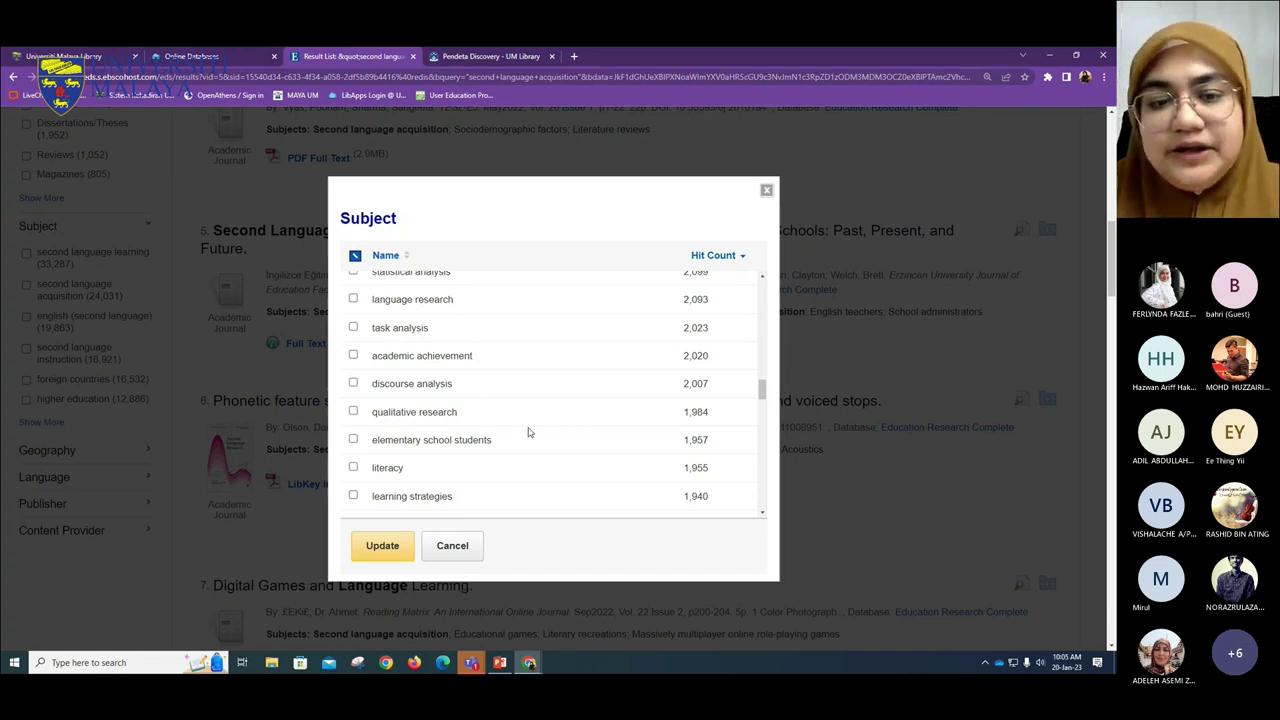
scroll(528, 432, "up", 10)
scroll(528, 432, "down", 10)
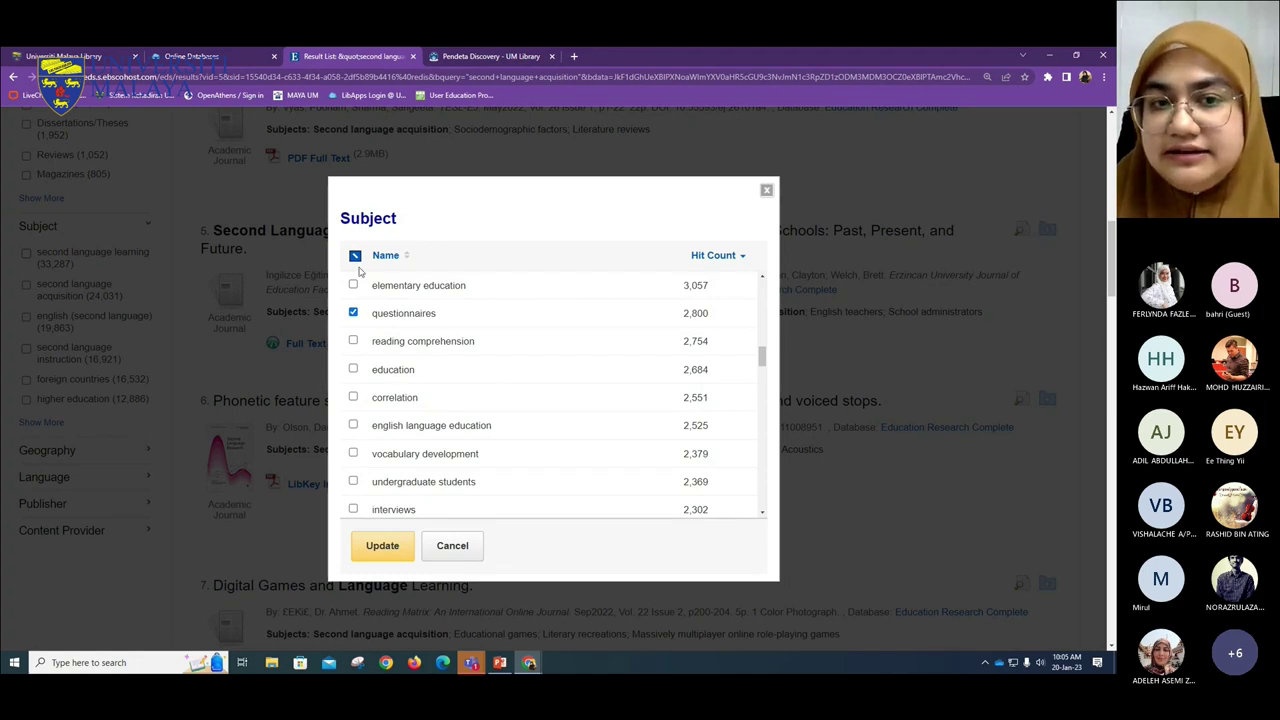
left_click(383, 548)
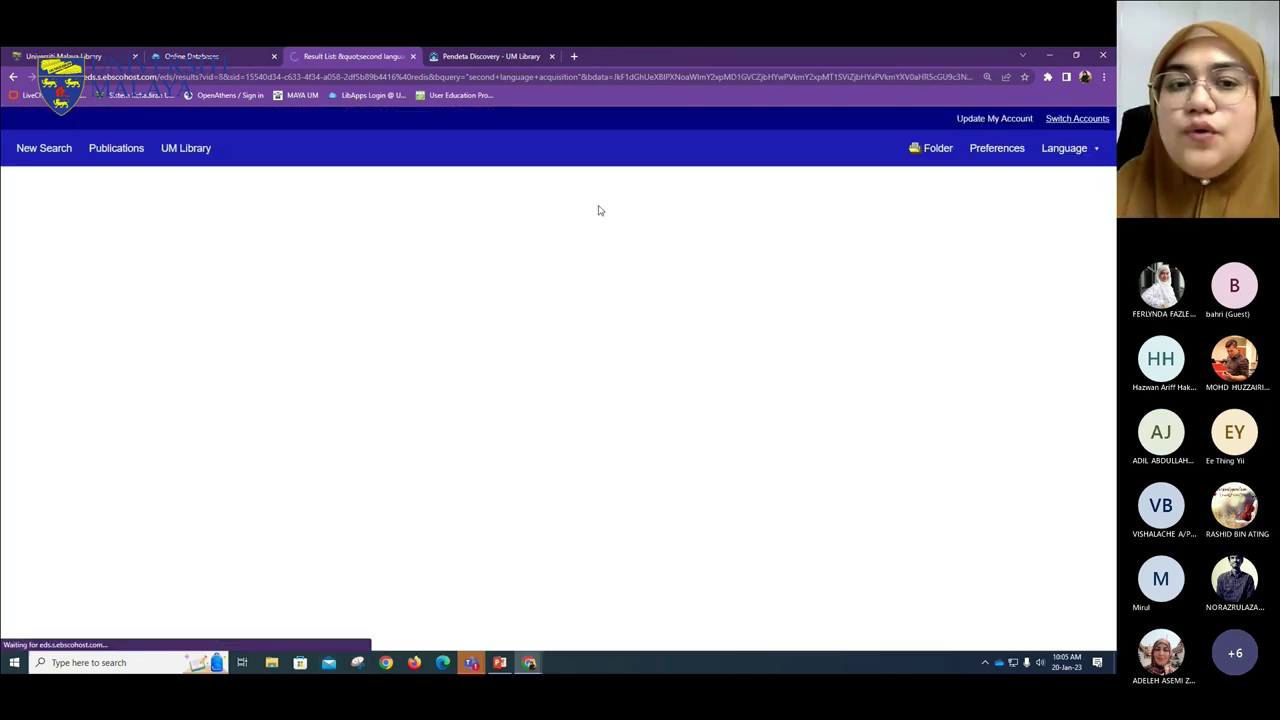
- Highlight QUESTIONNAIRES in result 4, then open result 5's Statistical Literacy article on JSTOR
scroll(600, 214, "down", 2)
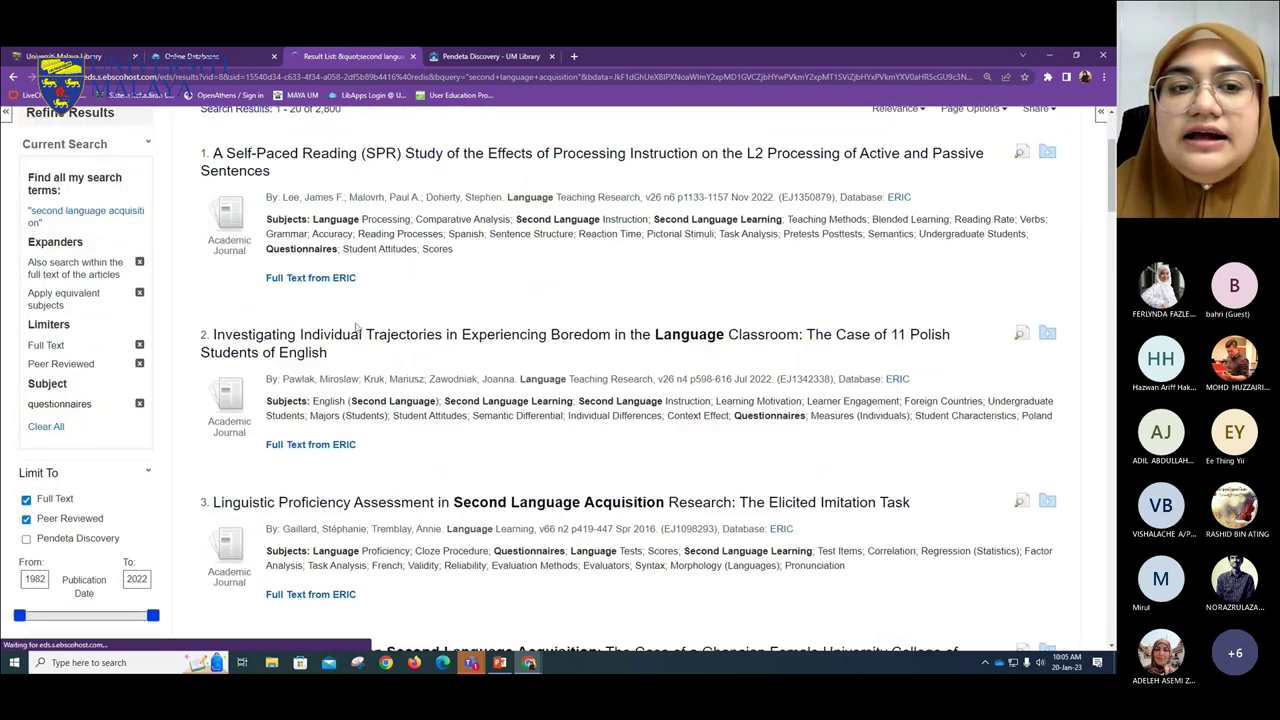
scroll(383, 337, "down", 5)
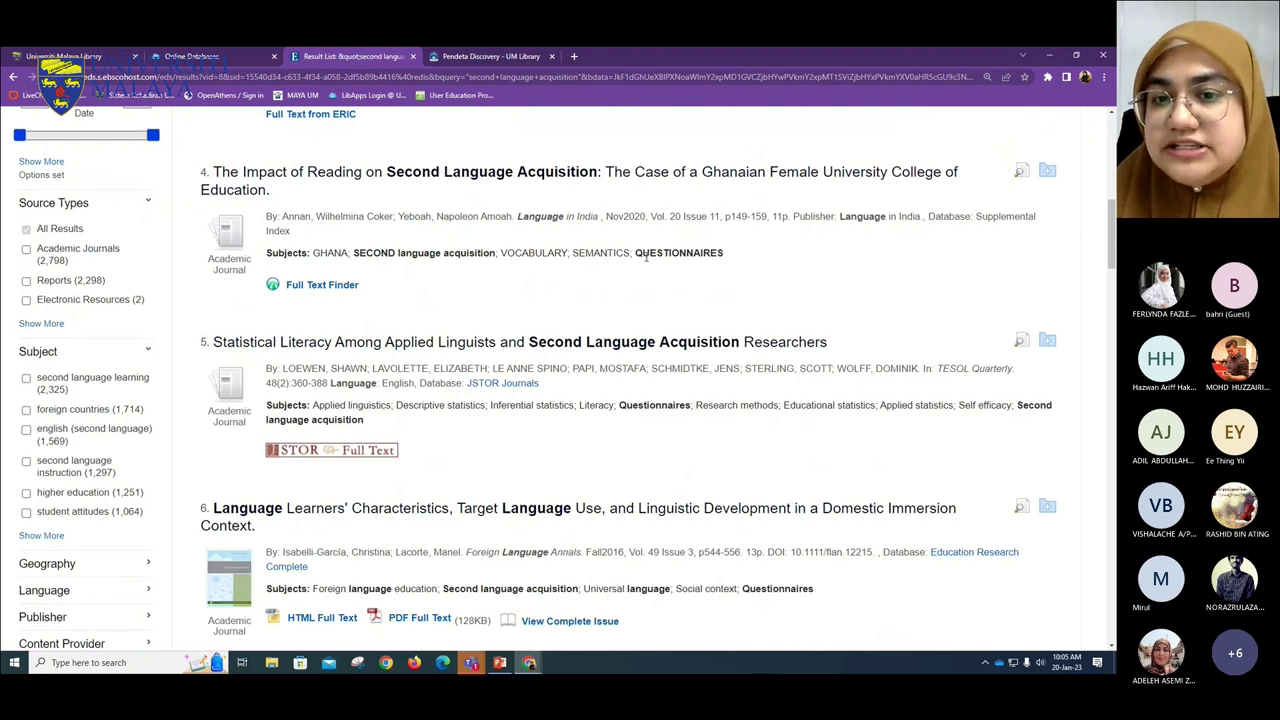
left_click_drag(646, 251, 765, 259)
left_click(349, 456)
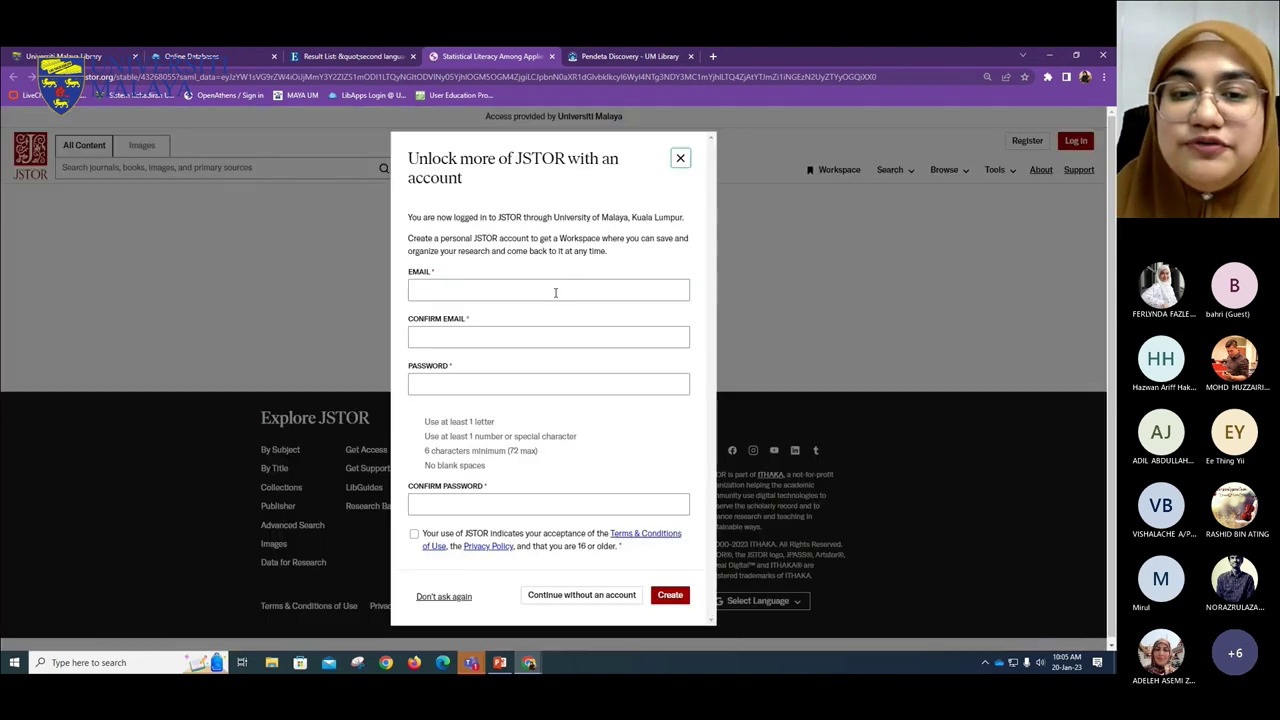
- Dismiss the JSTOR sign-up prompt, view the article's MLA, Chicago and APA citations, then return to EBSCO
left_click(677, 157)
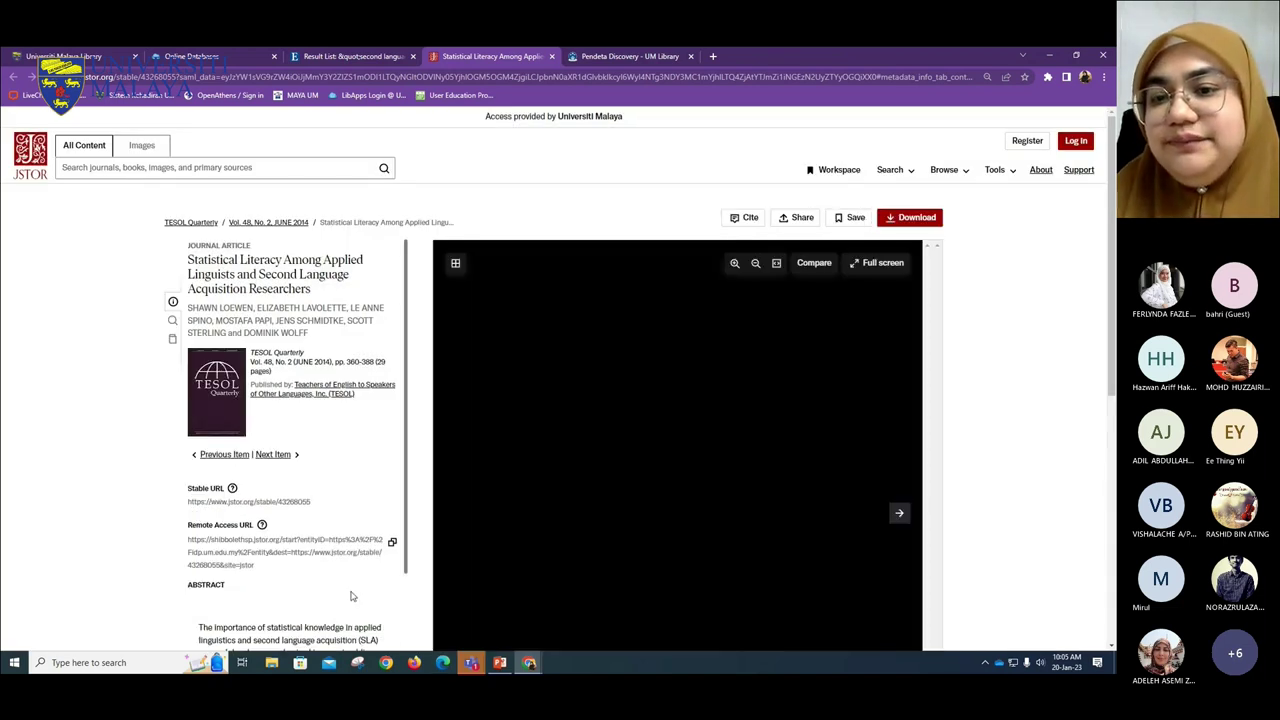
scroll(712, 491, "down", 2)
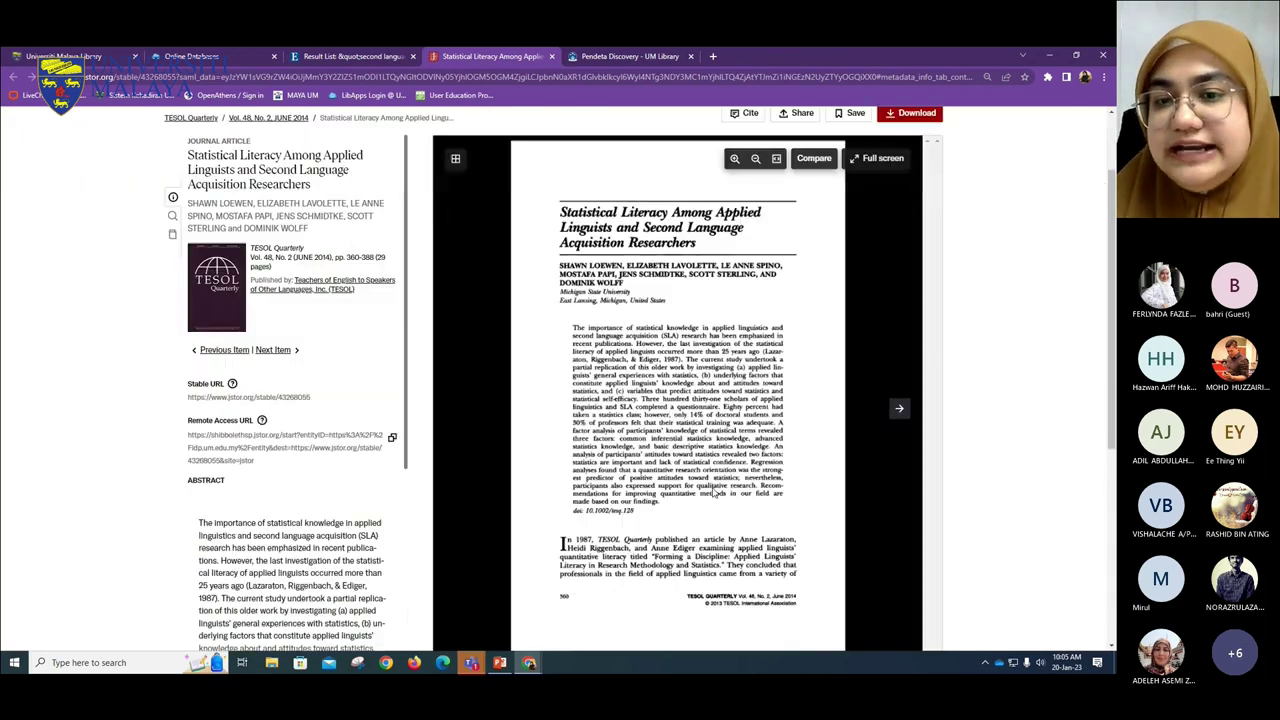
scroll(710, 491, "up", 2)
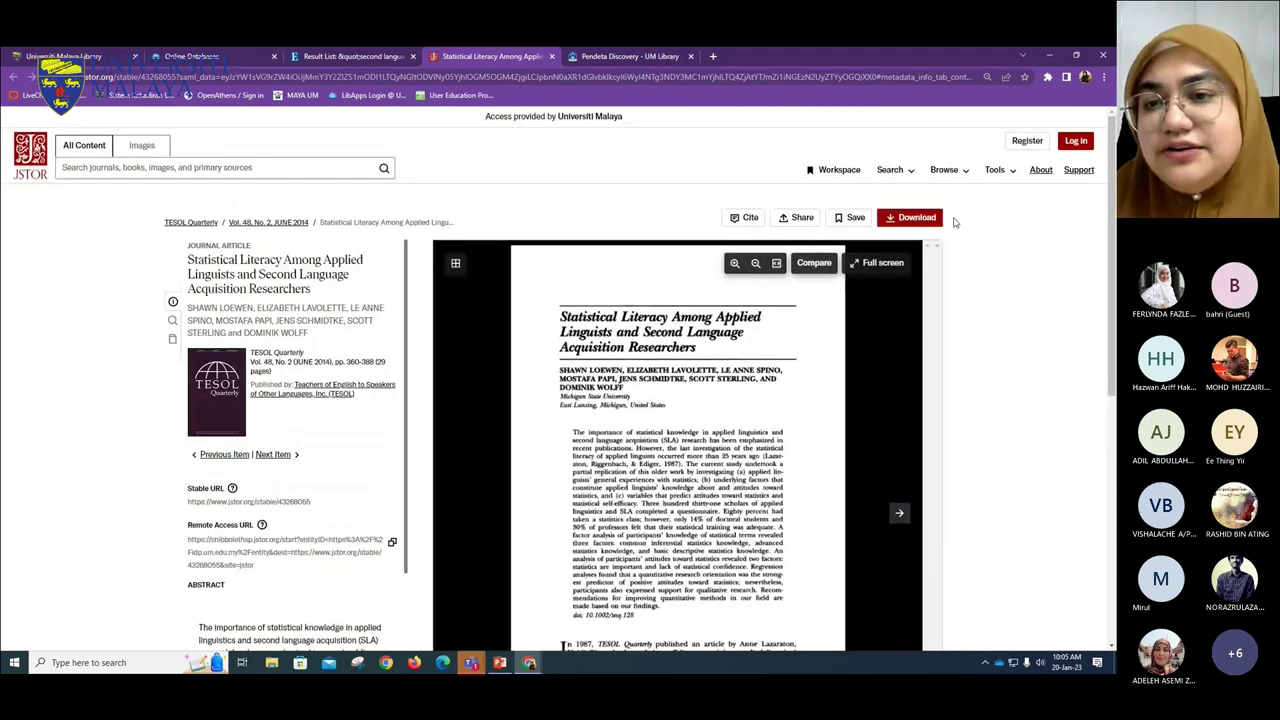
left_click(744, 222)
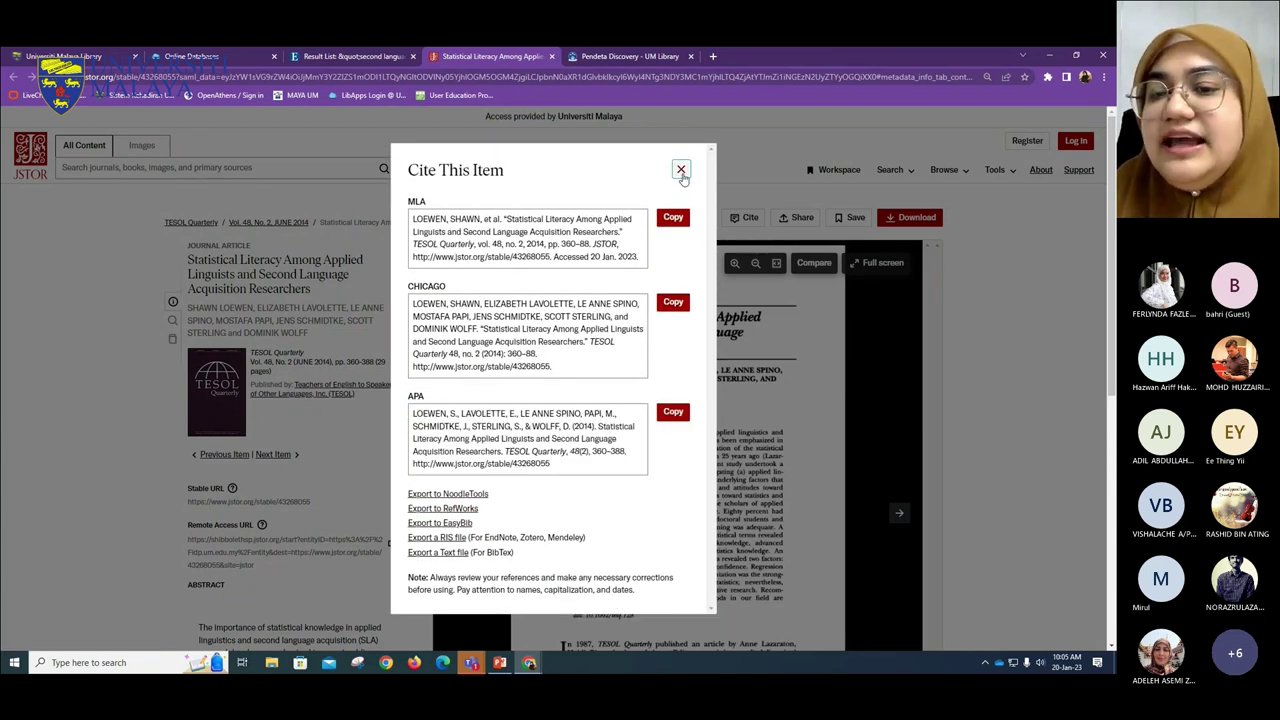
left_click(681, 170)
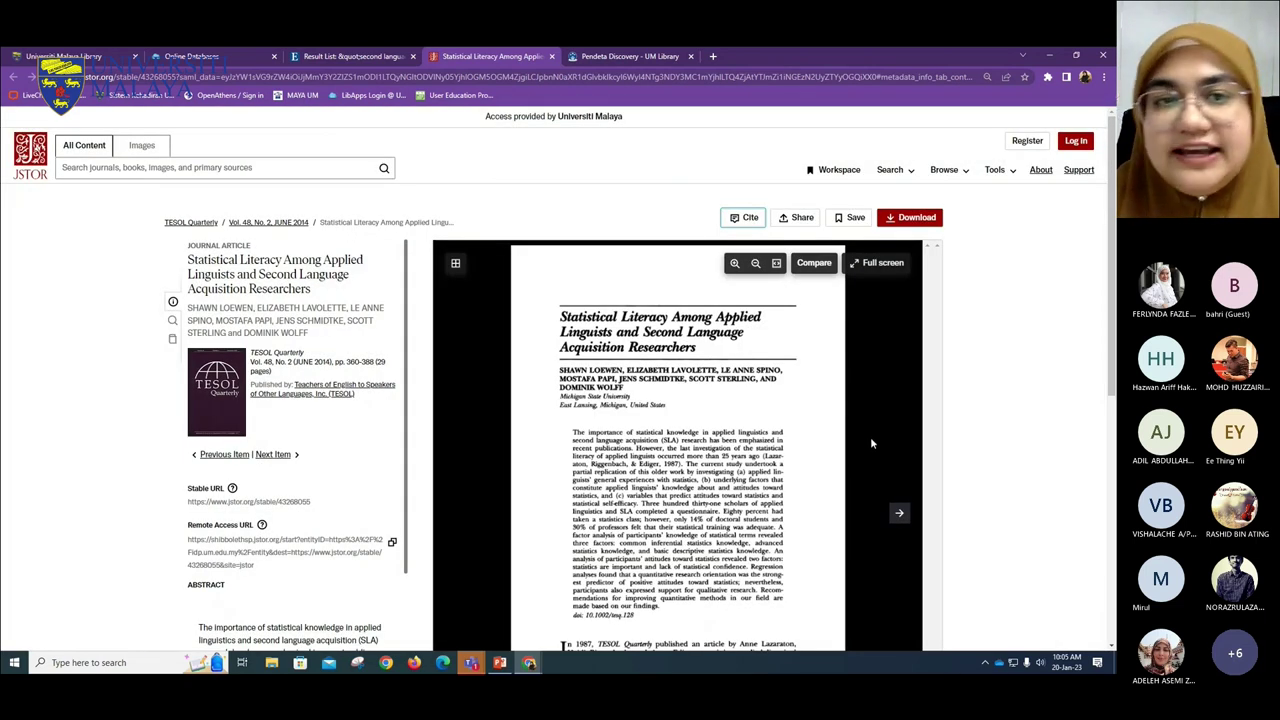
key("ctrl+shift+Tab")
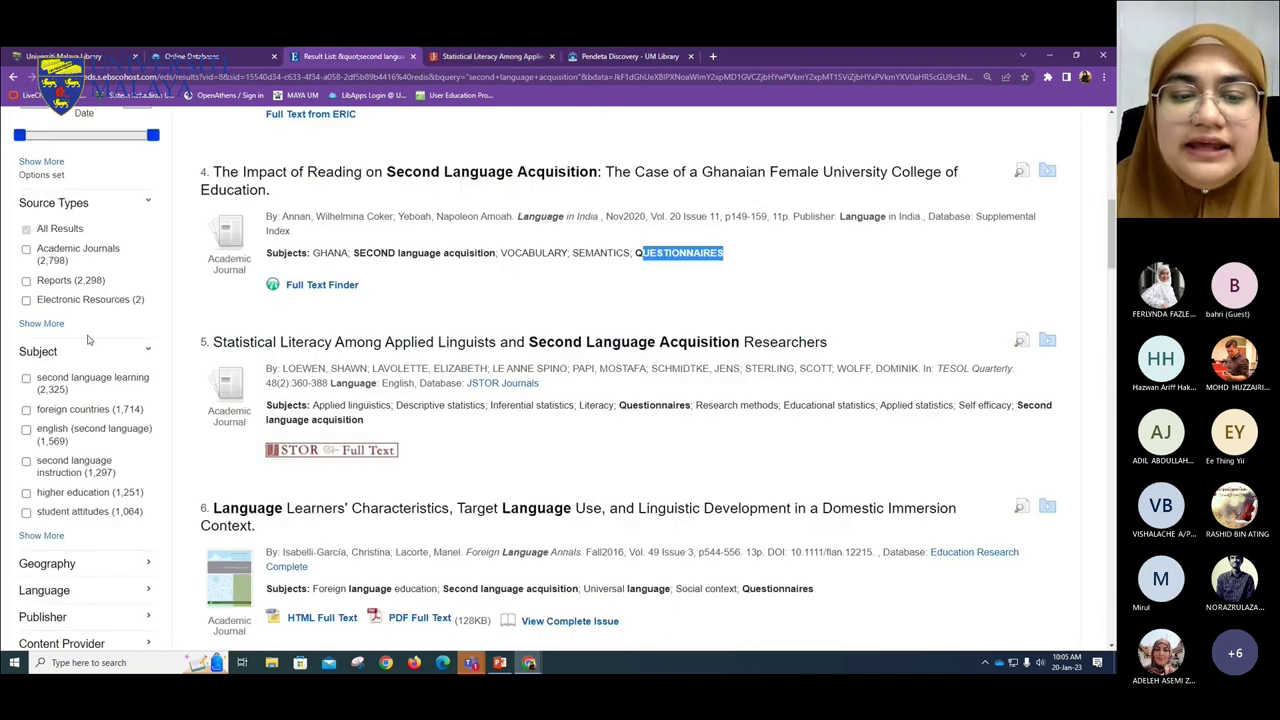
scroll(842, 500, "down", 2)
scroll(290, 267, "down", 1)
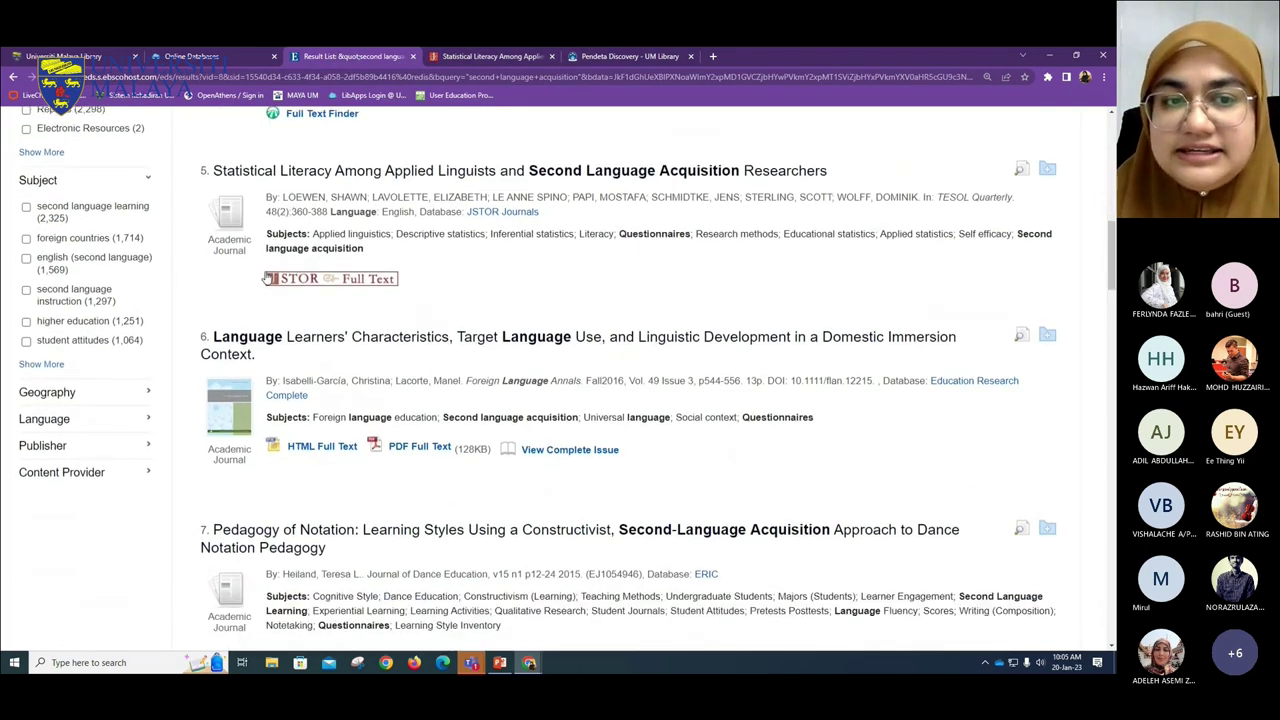
scroll(733, 335, "down", 1)
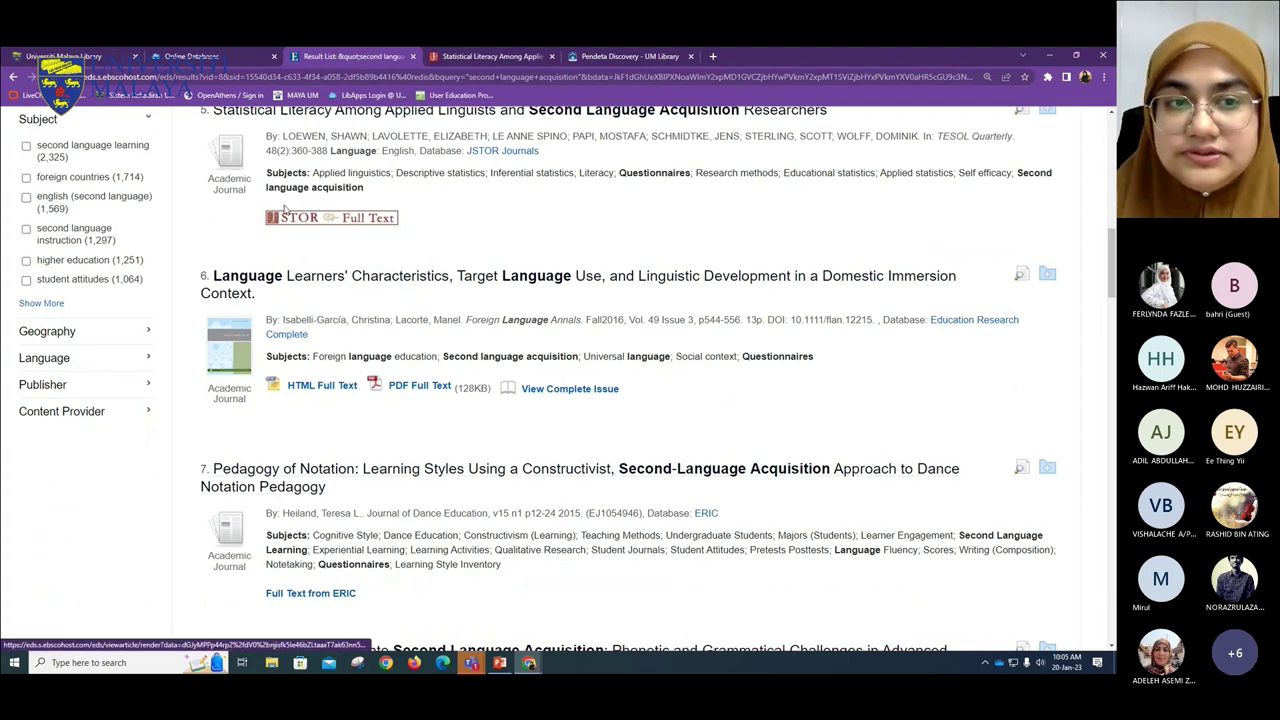
scroll(392, 380, "down", 8)
scroll(392, 380, "down", 7)
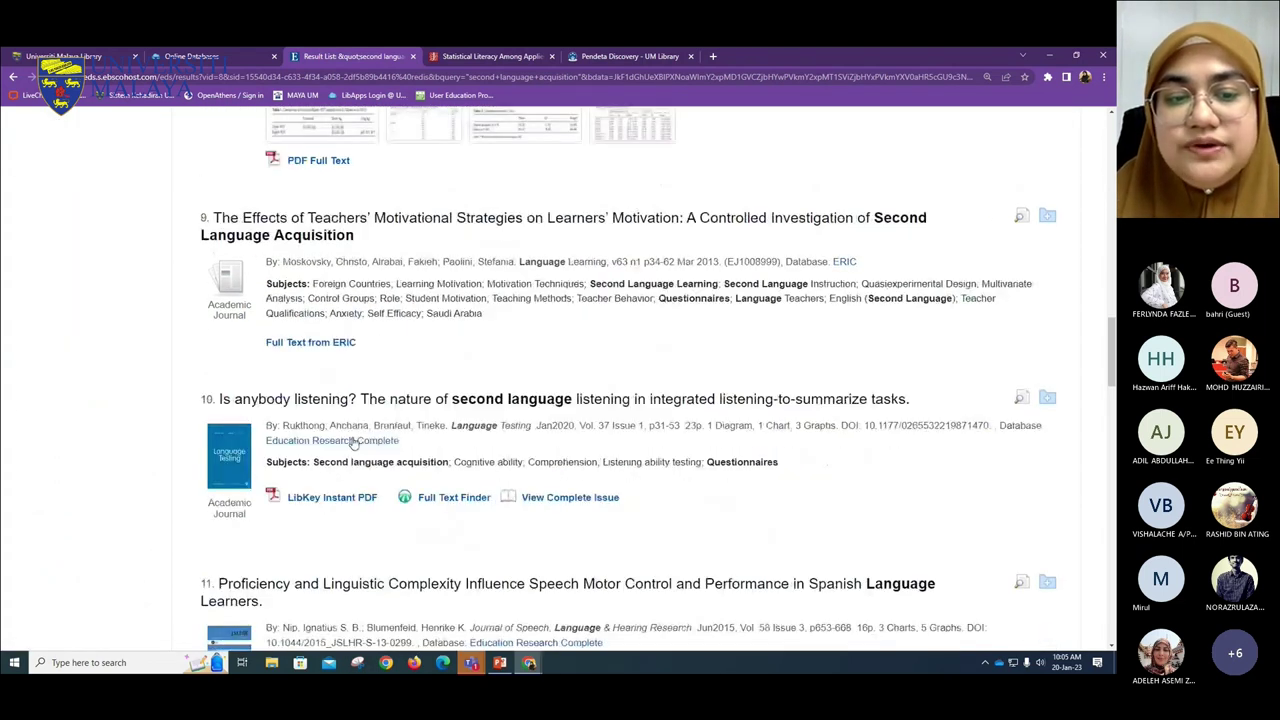
scroll(292, 478, "up", 7)
scroll(292, 478, "up", 20)
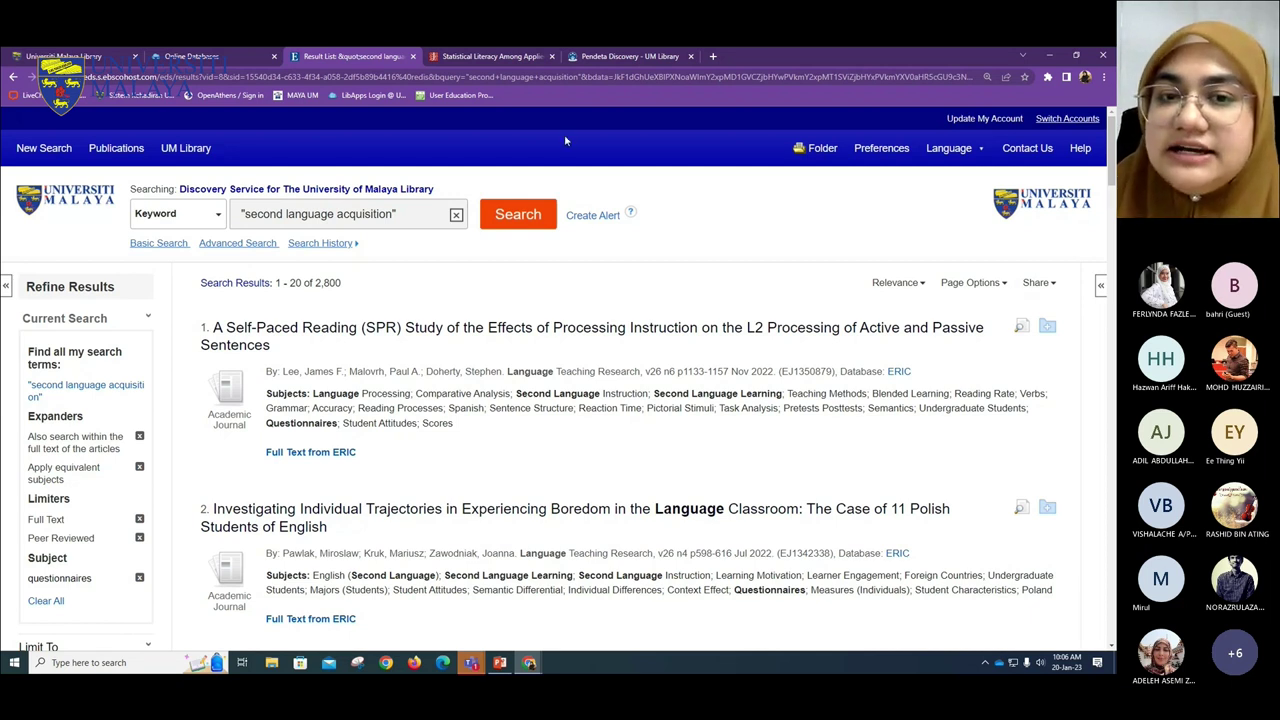
- Start a Create Alert for 'second language acquisition', leaving e-mail format as Plain Text after trying HTML
left_click(585, 220)
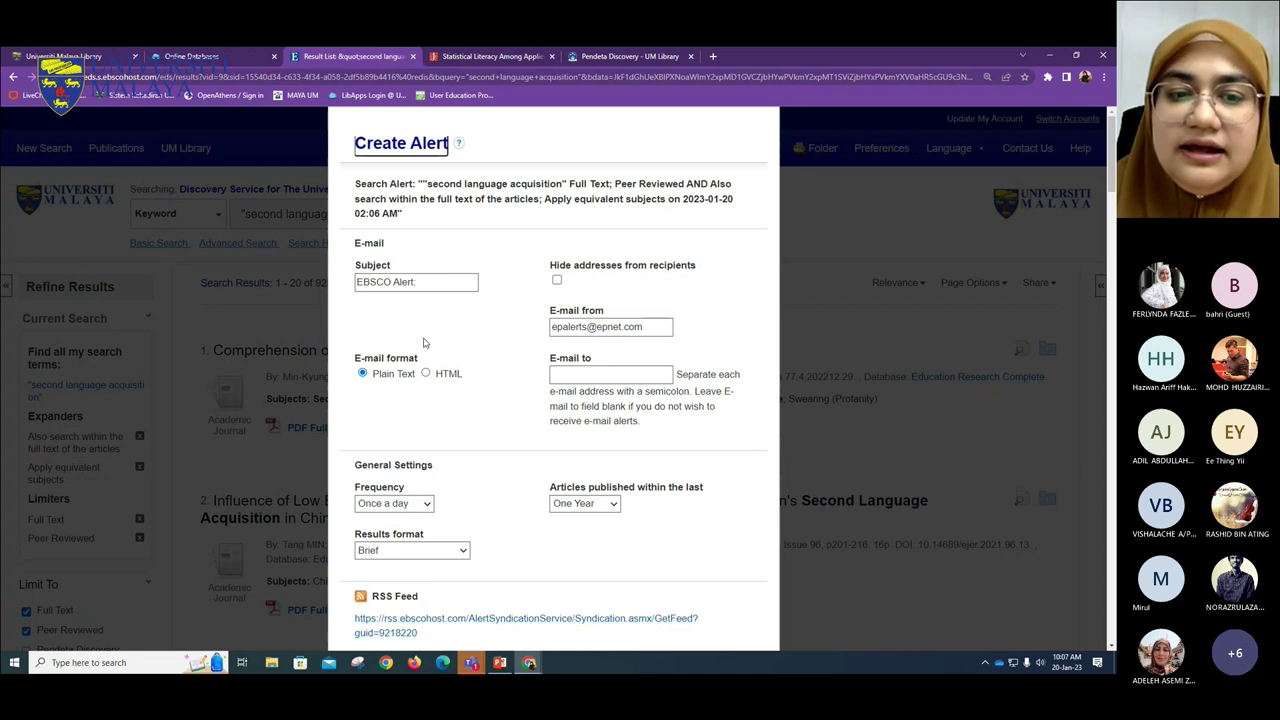
left_click(427, 376)
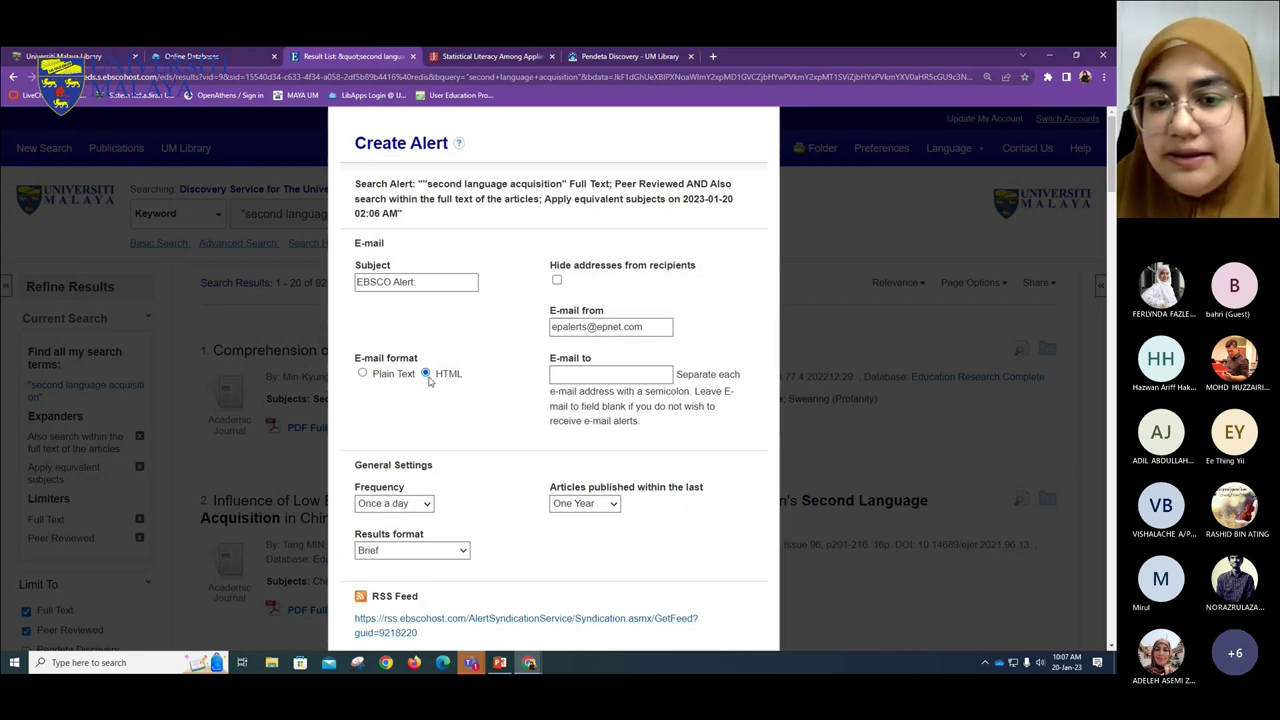
left_click(363, 374)
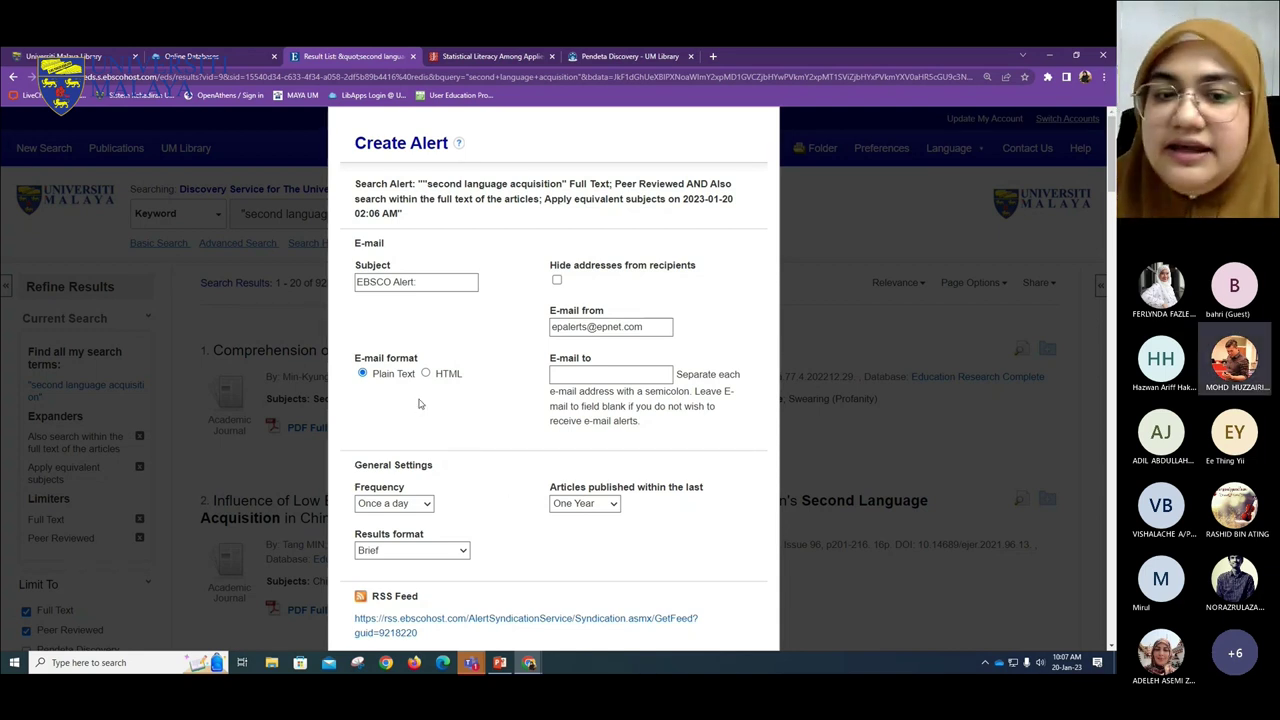
left_click(362, 373)
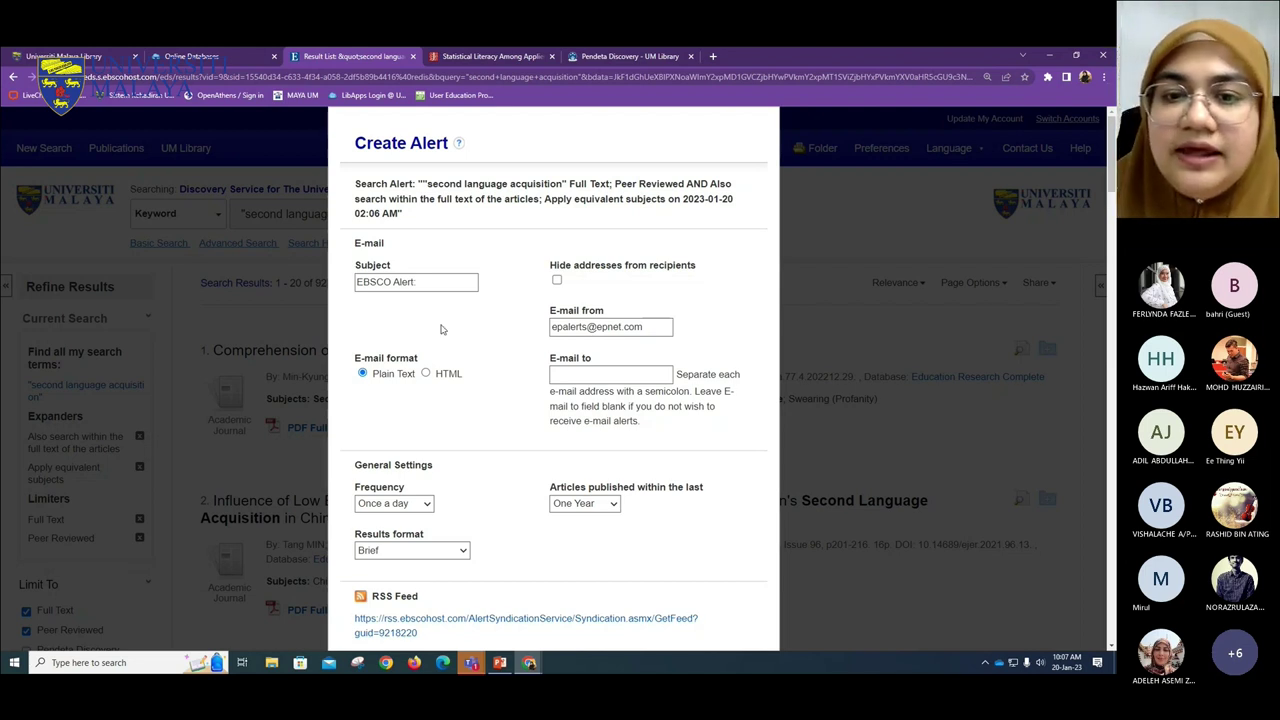
- Enter the recipient e-mail address and set the alert frequency to Biweekly
left_click(627, 326)
left_click(600, 373)
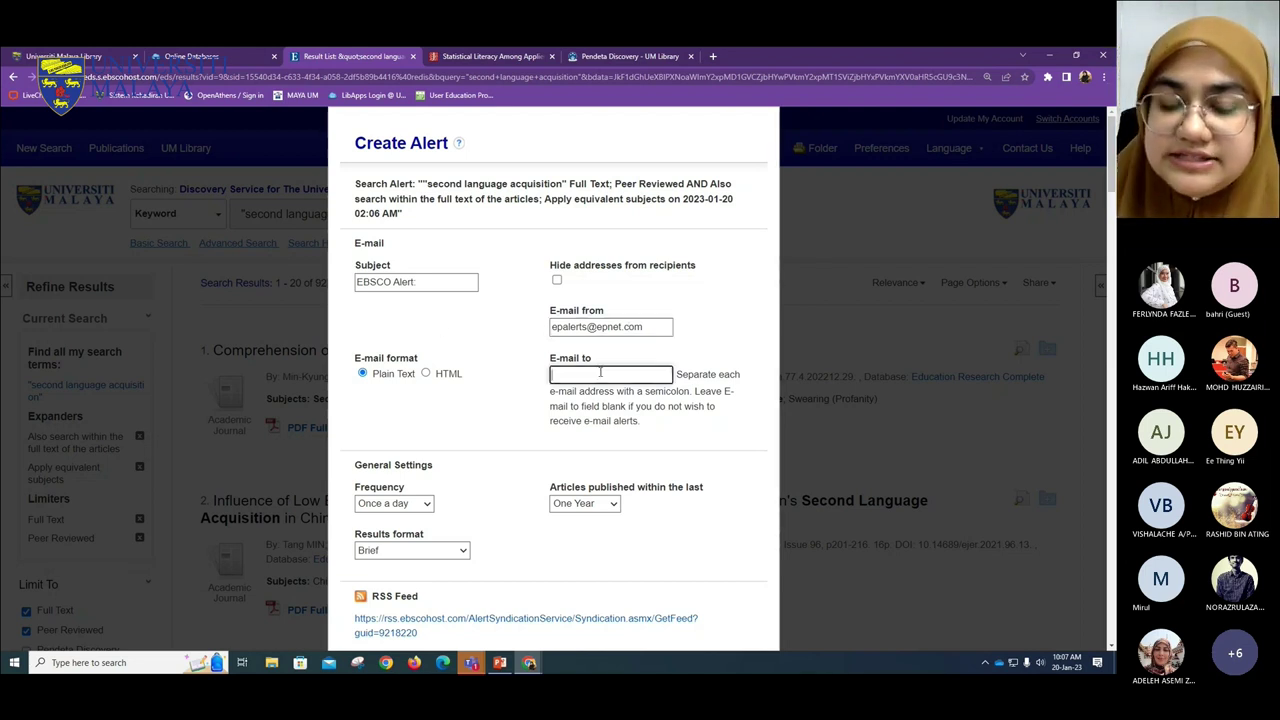
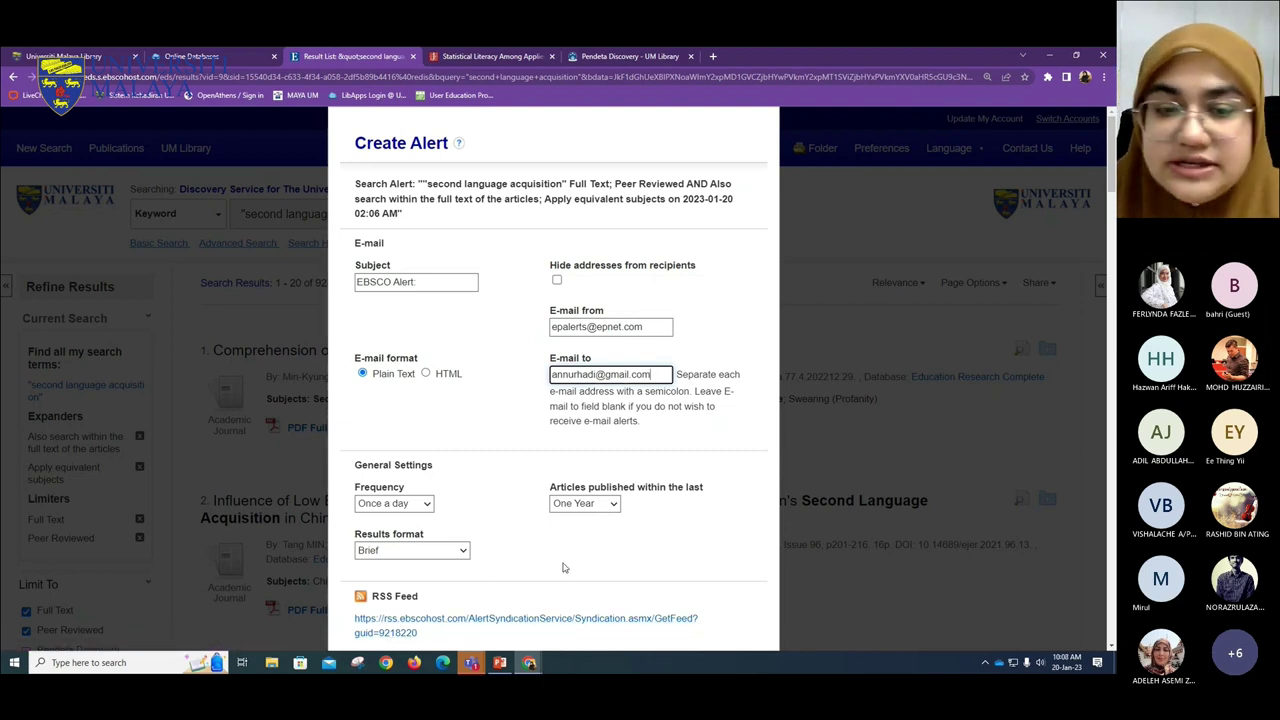
left_click(421, 506)
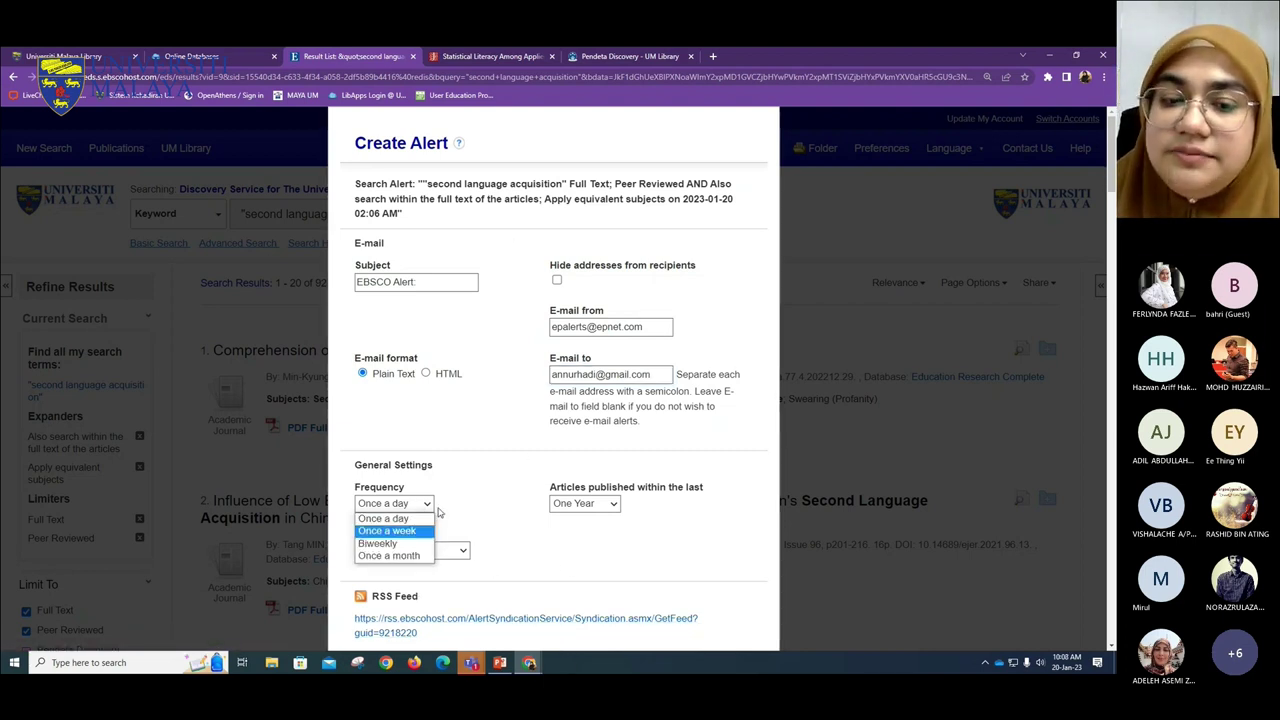
left_click(417, 543)
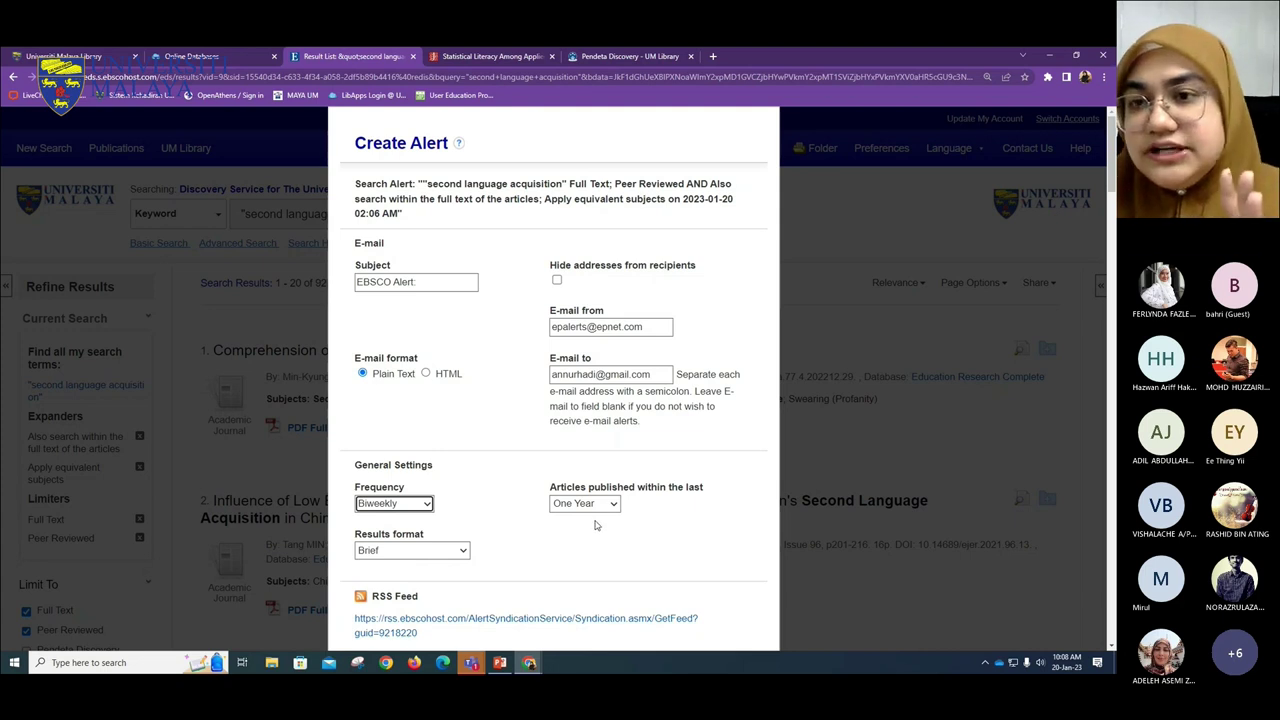
- Keep the results format Brief and set publication date to No Limit
left_click(463, 552)
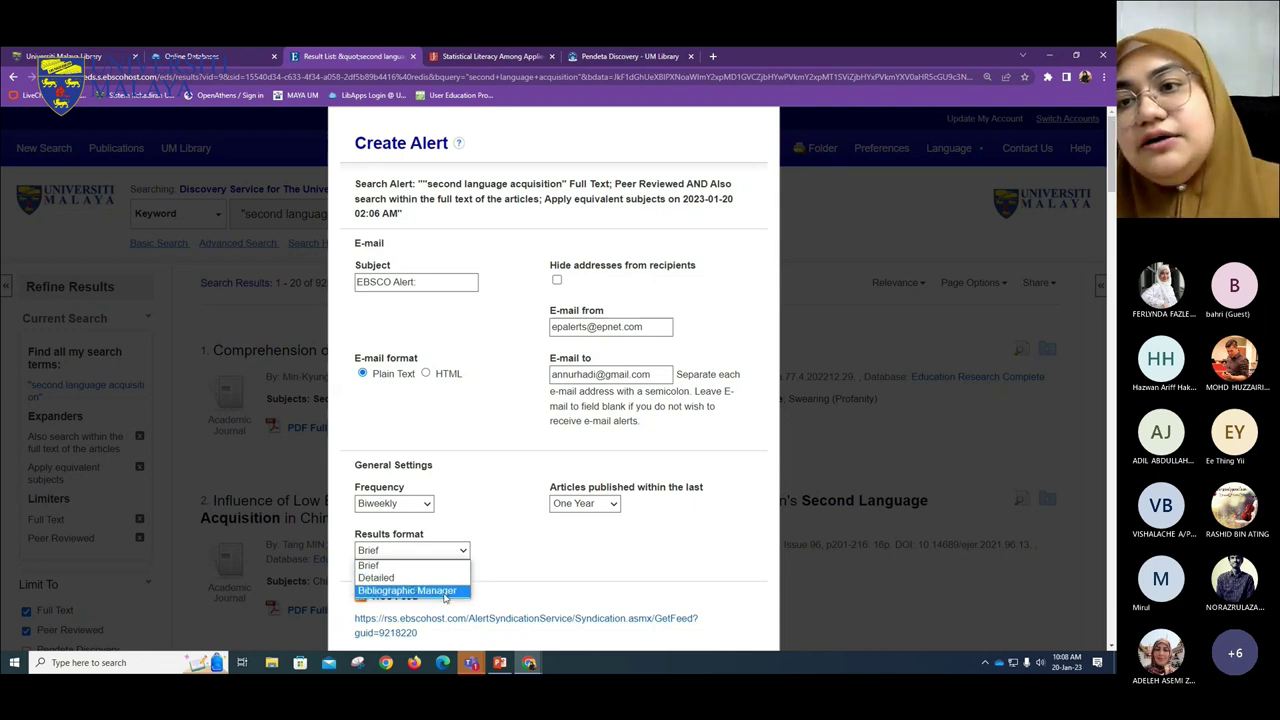
left_click(585, 503)
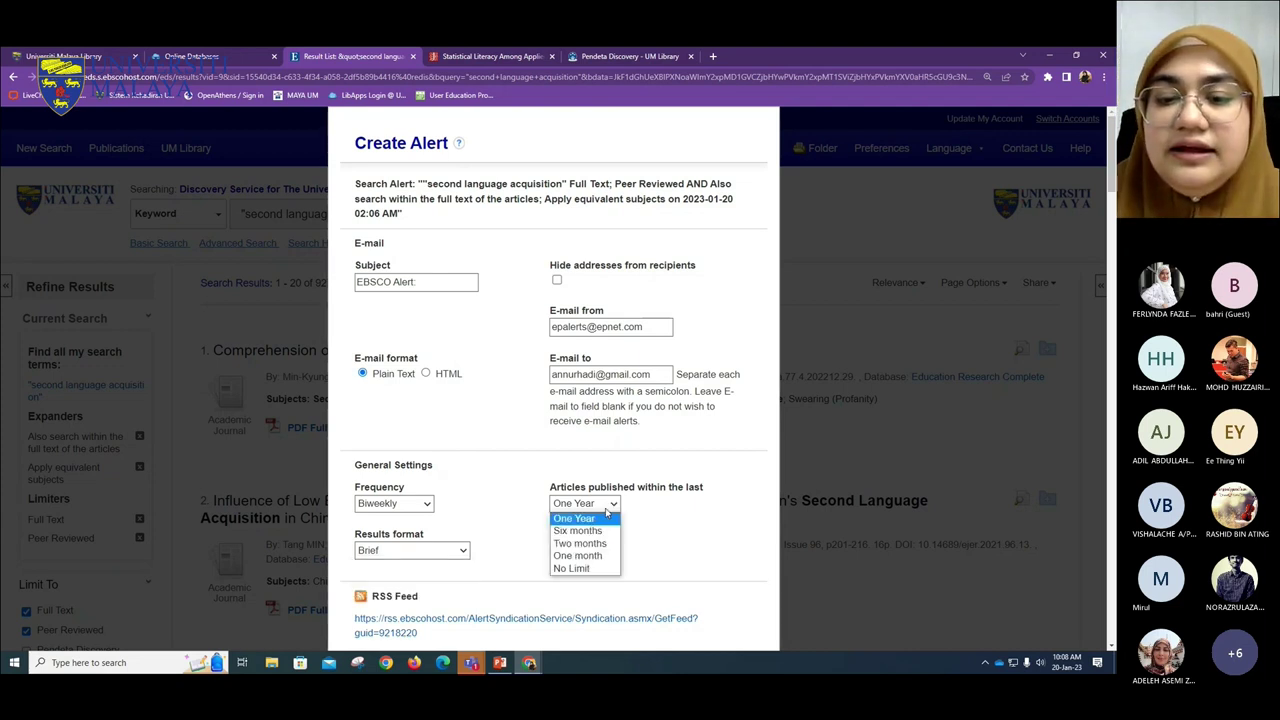
left_click(585, 568)
left_click(693, 528)
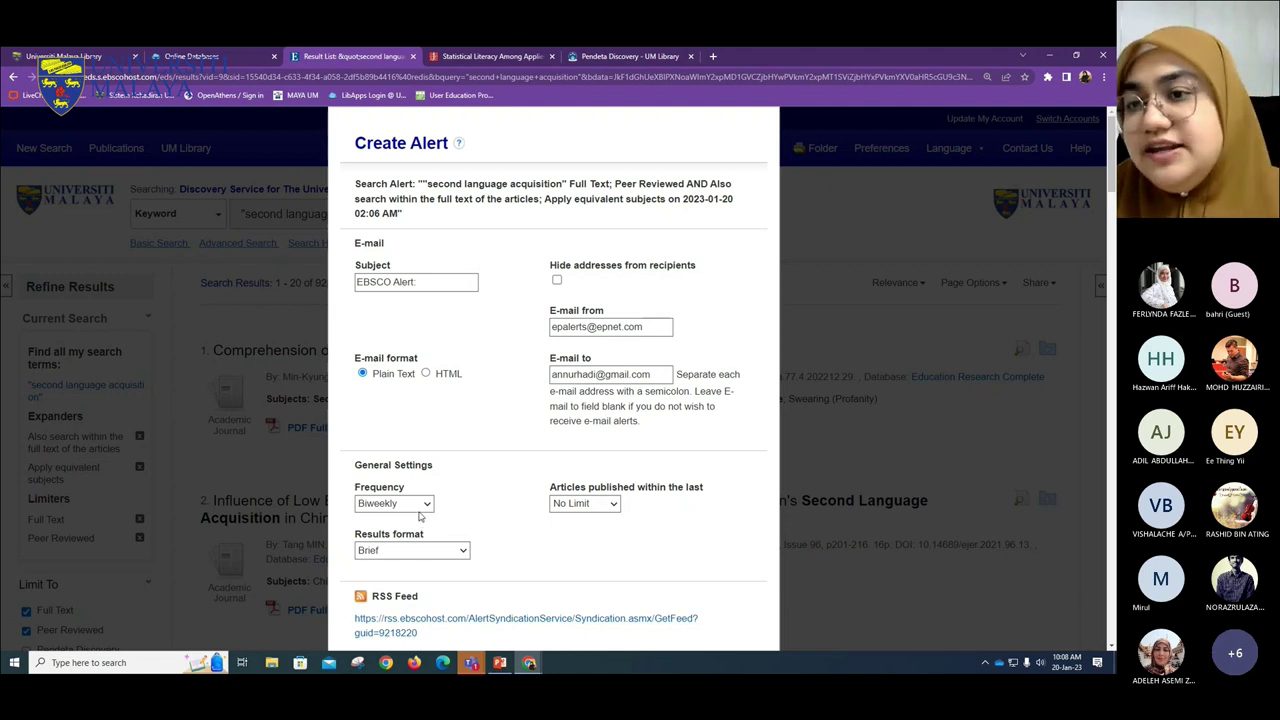
- Cancel the alert without saving it
scroll(517, 546, "down", 3)
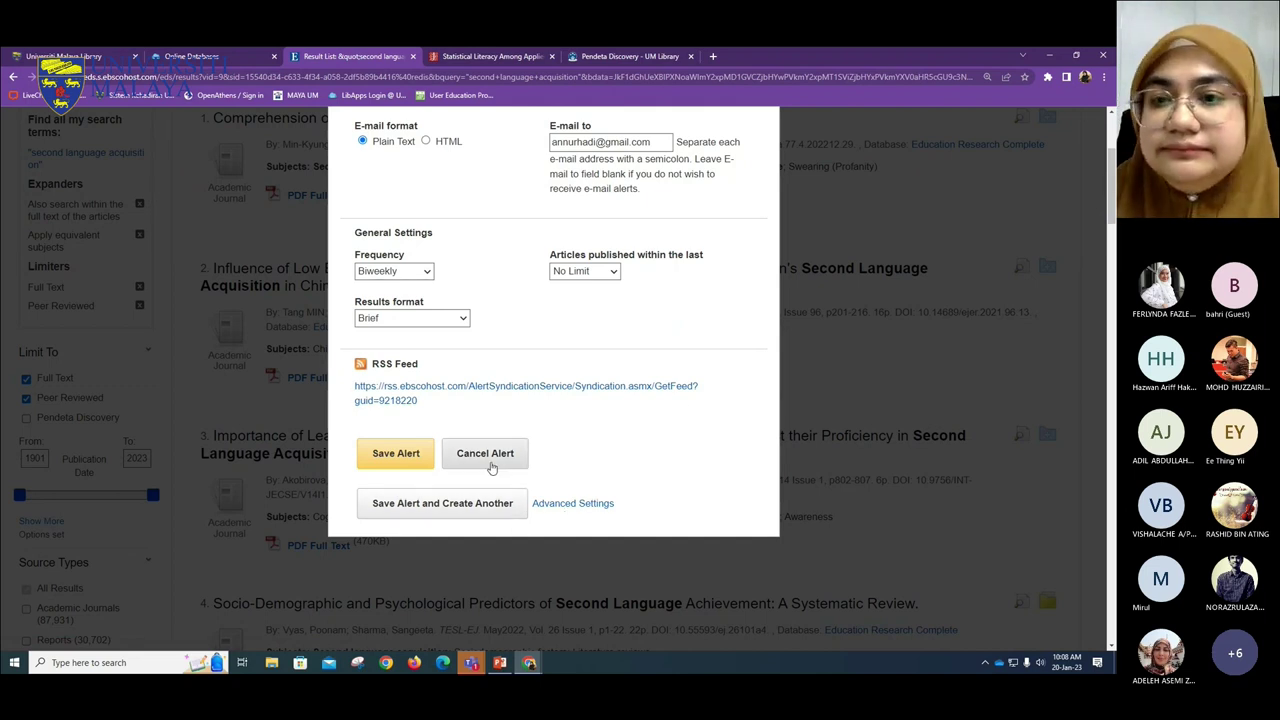
scroll(489, 466, "up", 3)
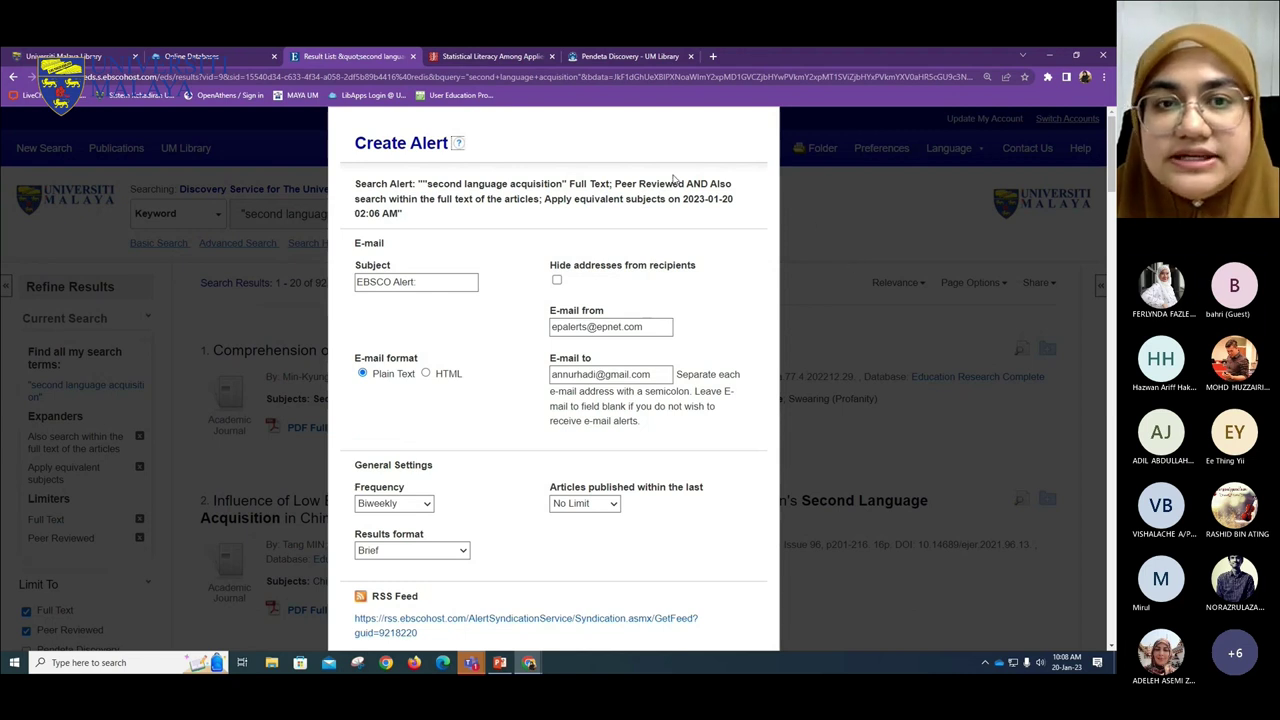
scroll(534, 329, "down", 3)
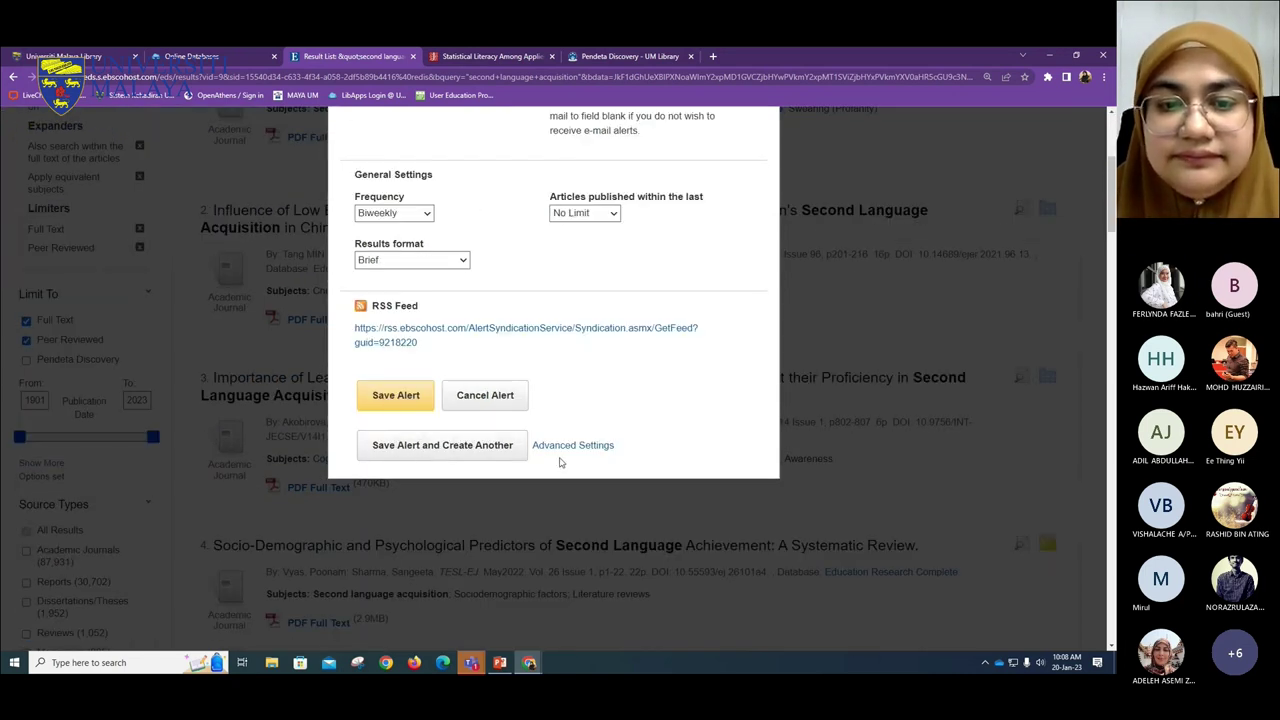
left_click(492, 395)
scroll(500, 385, "up", 3)
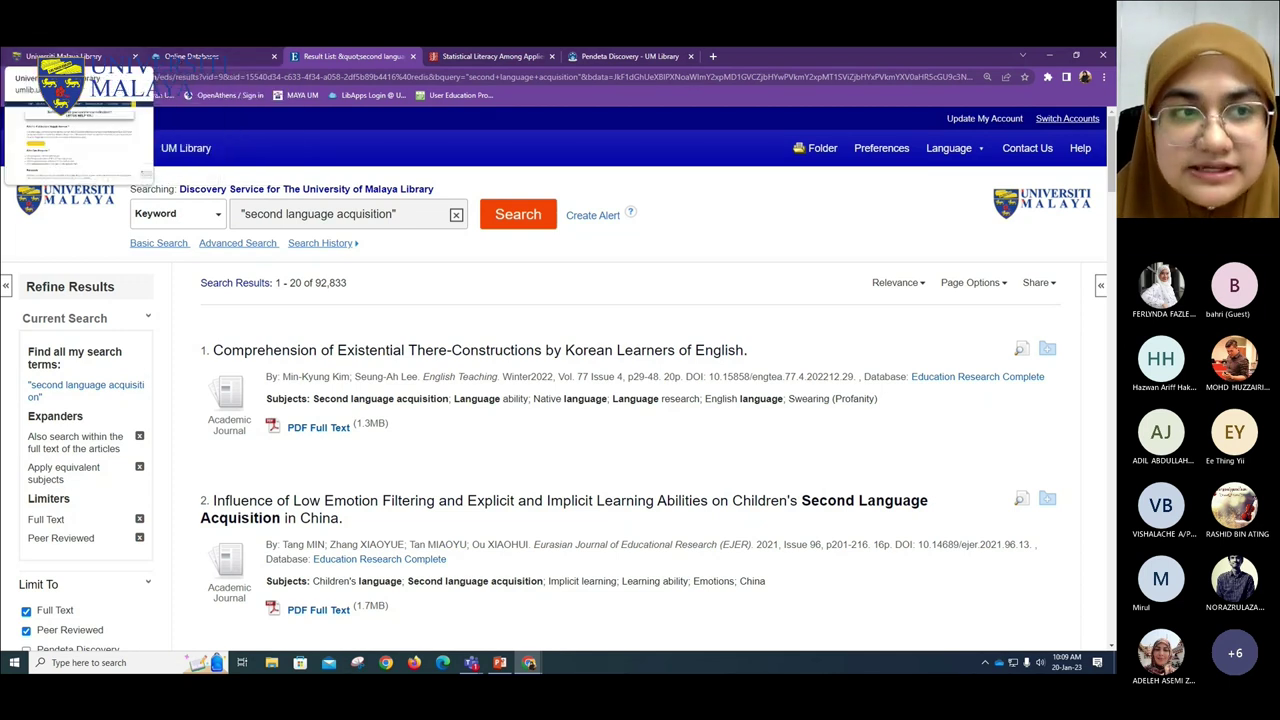
- Go to Pendeta Discovery via the library home page and search All Fields for 'language acquisition'
left_click(62, 56)
scroll(632, 414, "up", 3)
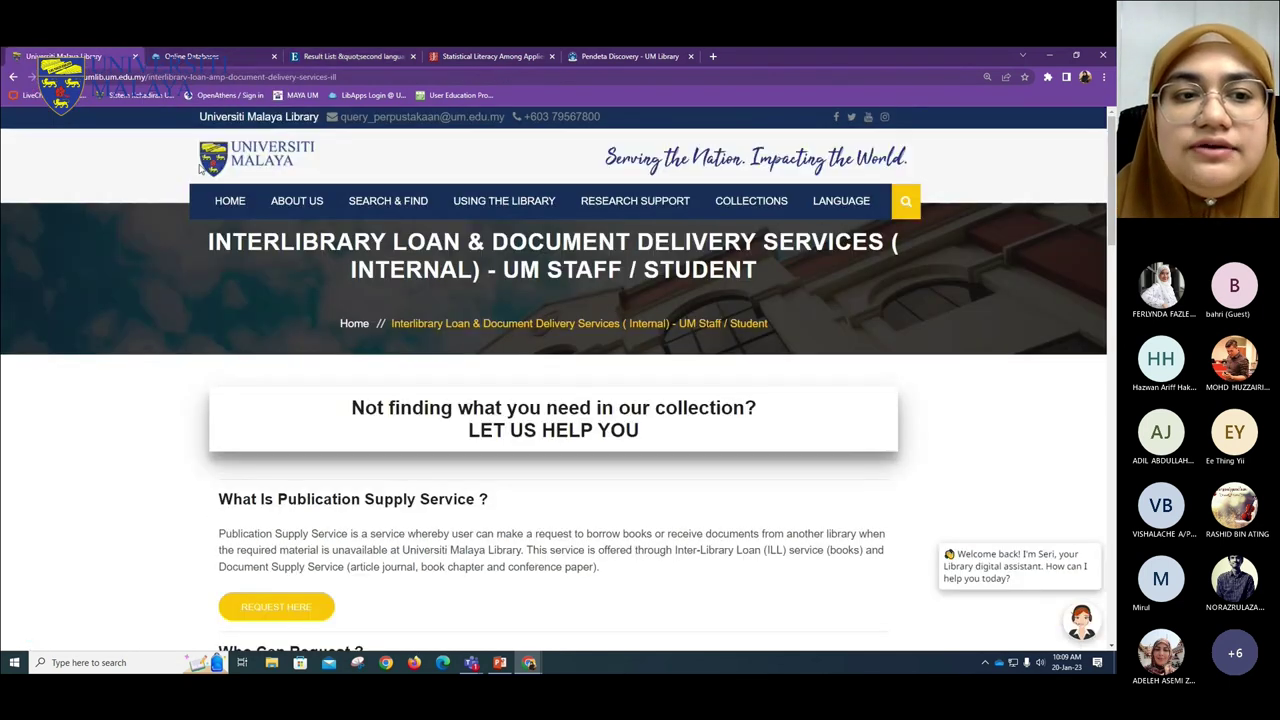
left_click(229, 200)
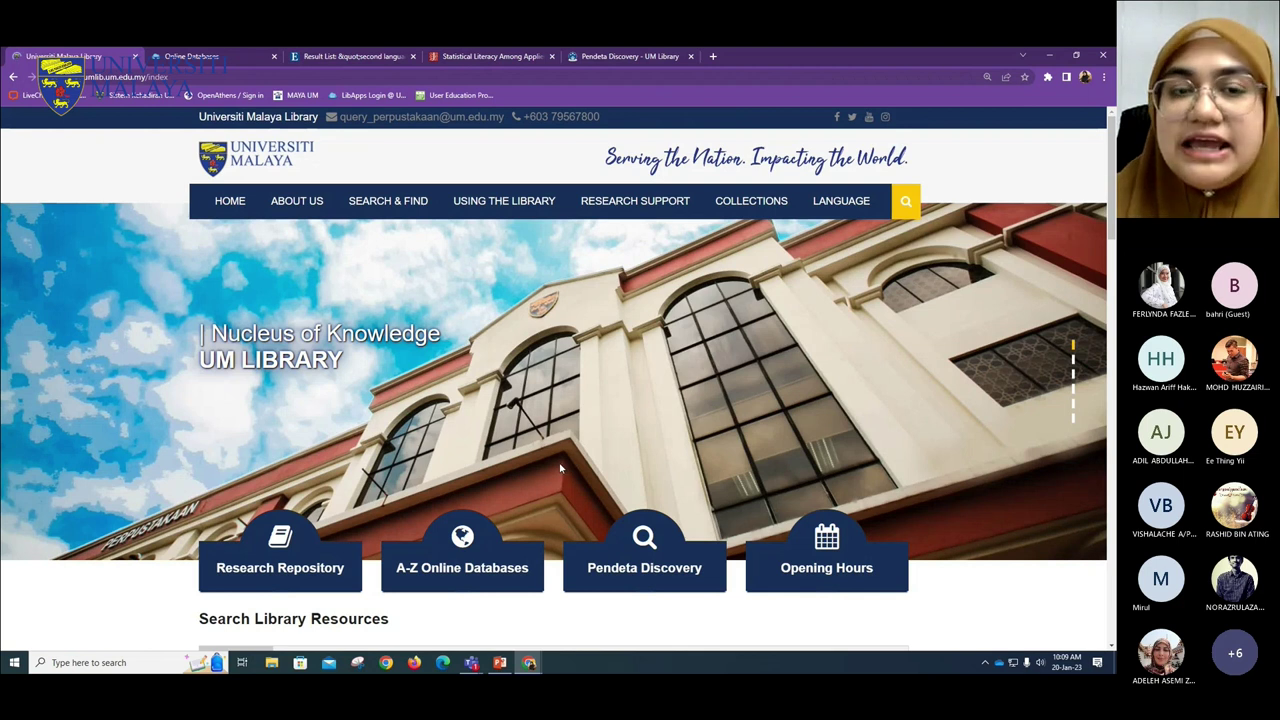
left_click(627, 56)
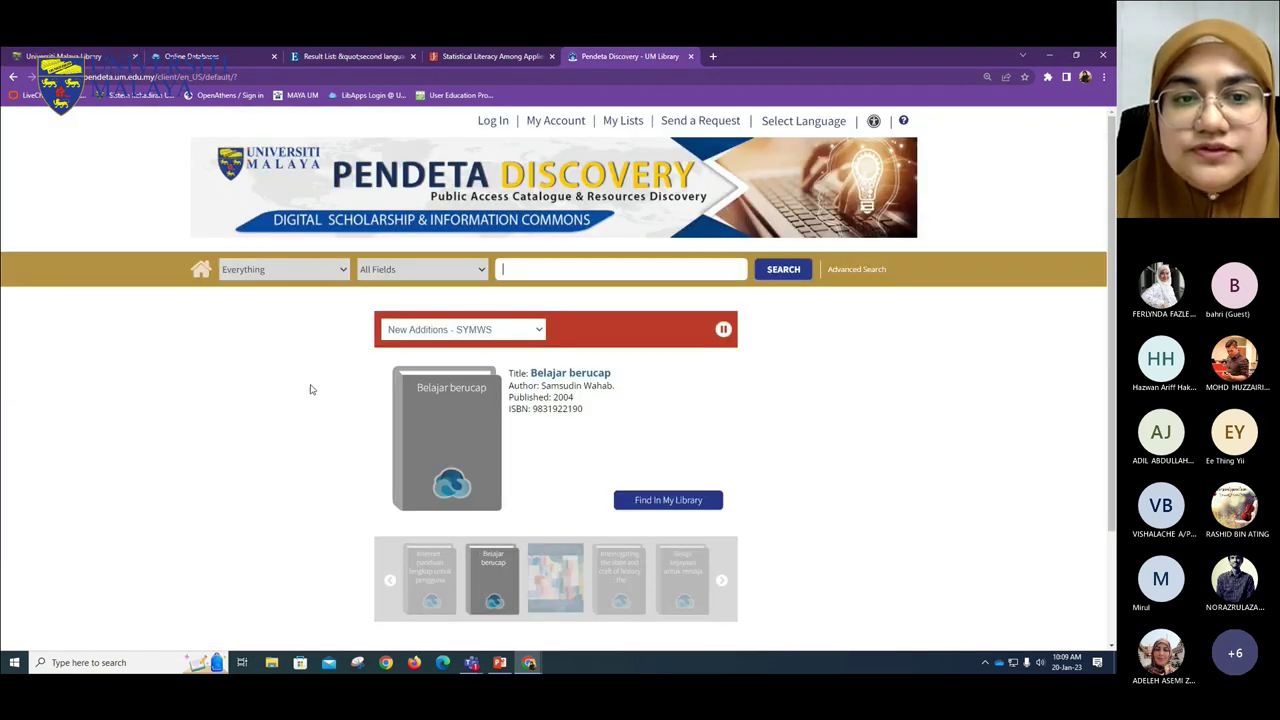
left_click(470, 272)
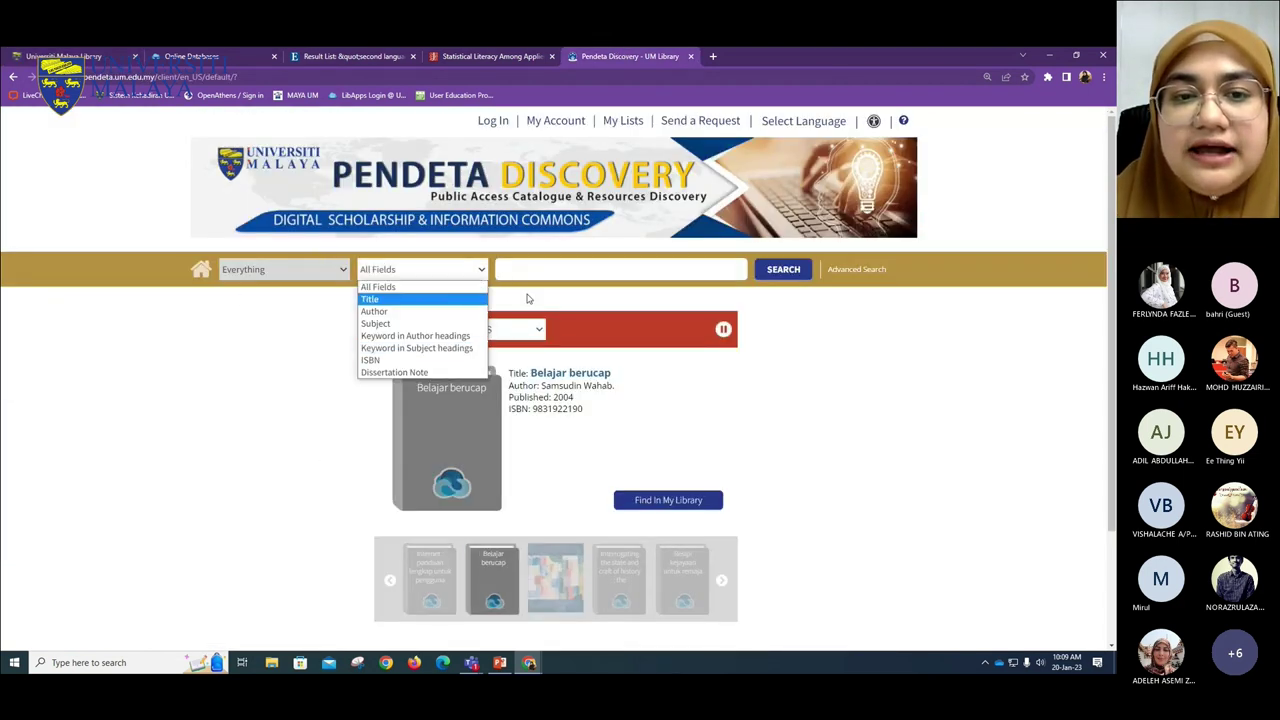
left_click(509, 267)
type("langa")
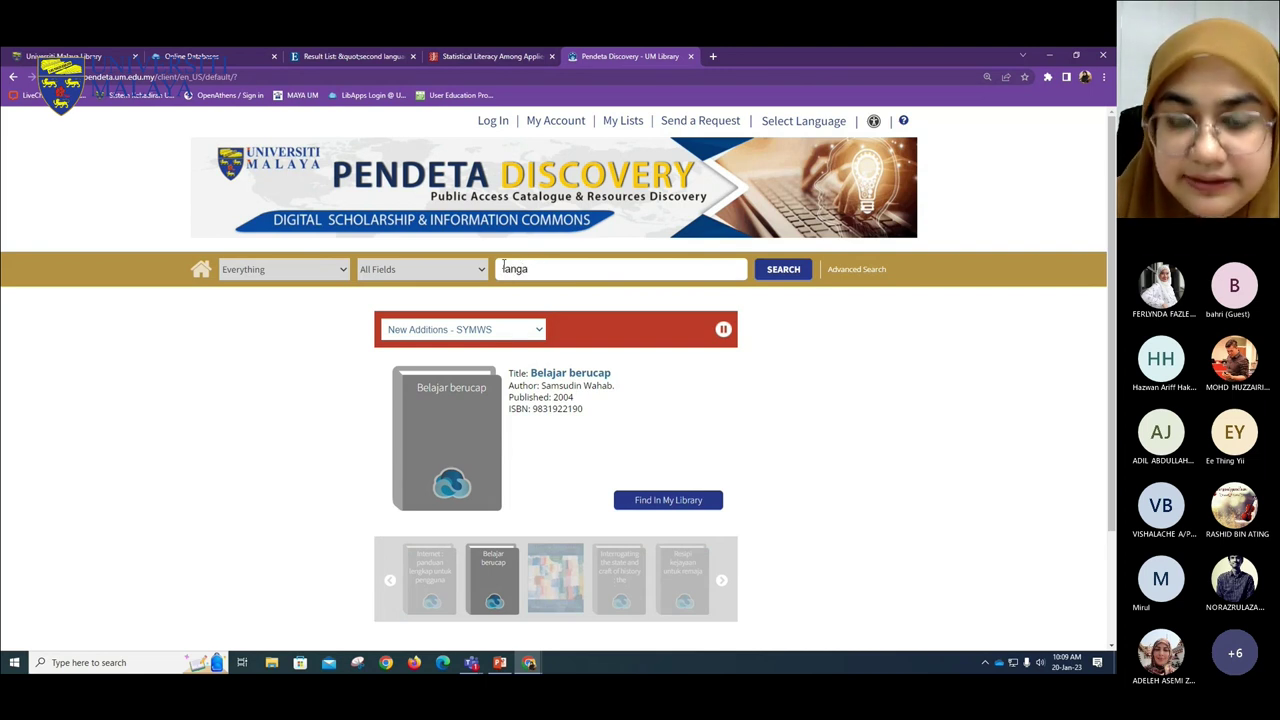
type("uge uaga")
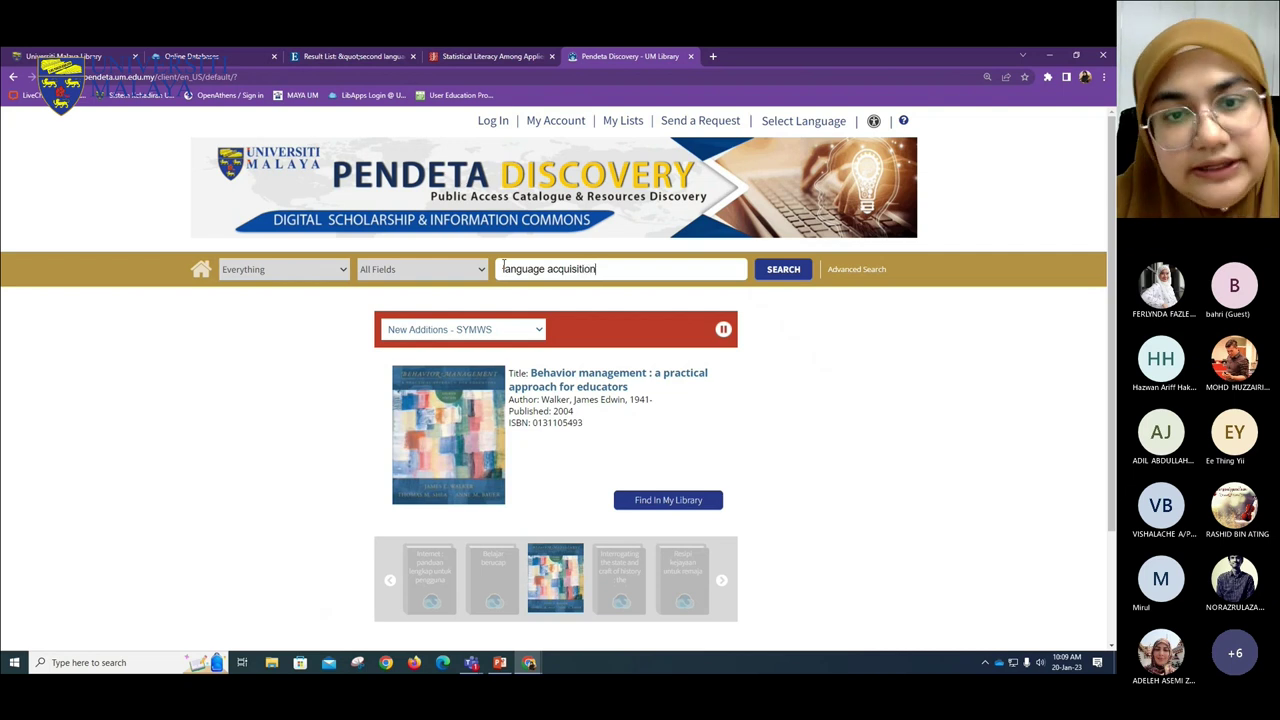
key("Return")
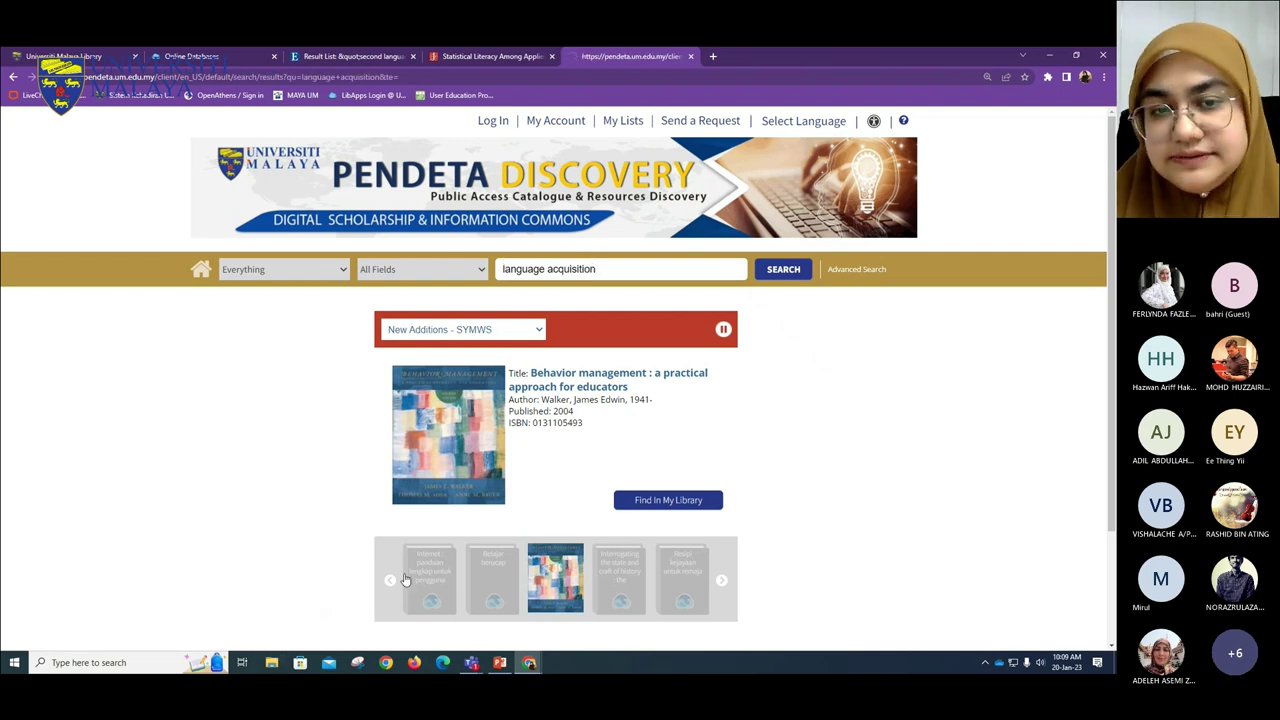
- Limit the language acquisition results to Thesis and Dissertation
scroll(134, 336, "down", 2)
scroll(135, 337, "down", 5)
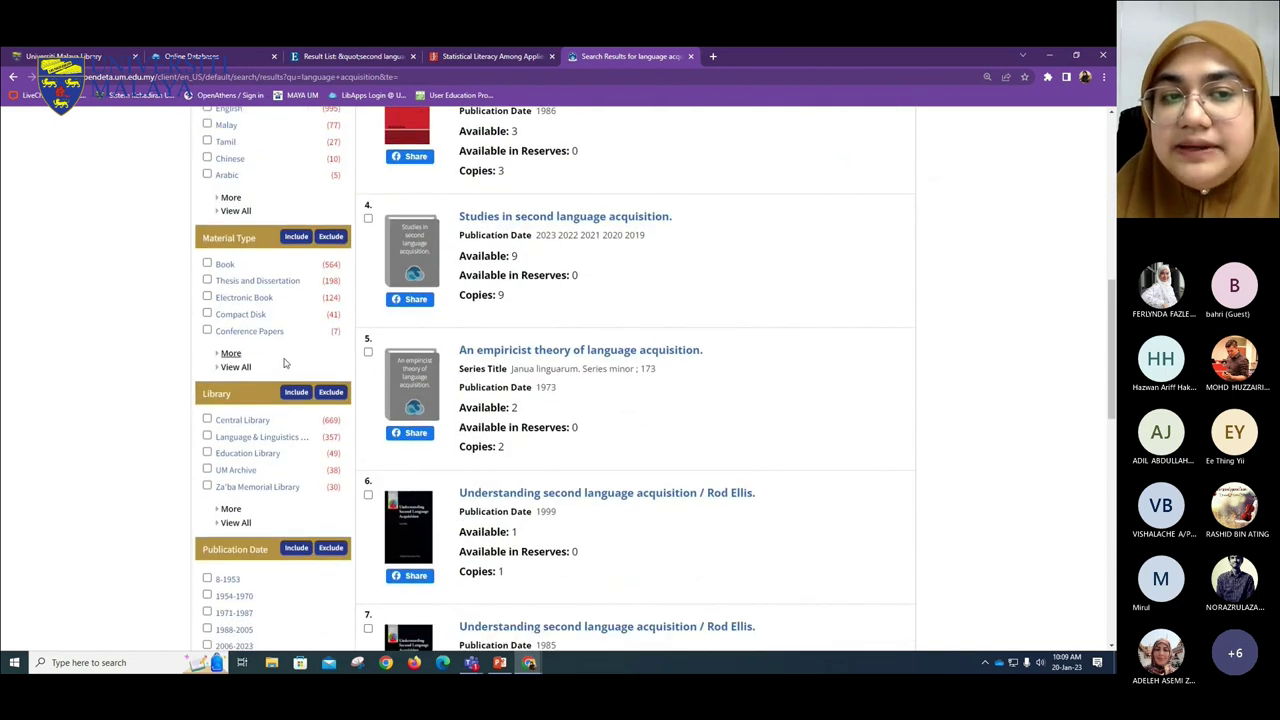
left_click(246, 284)
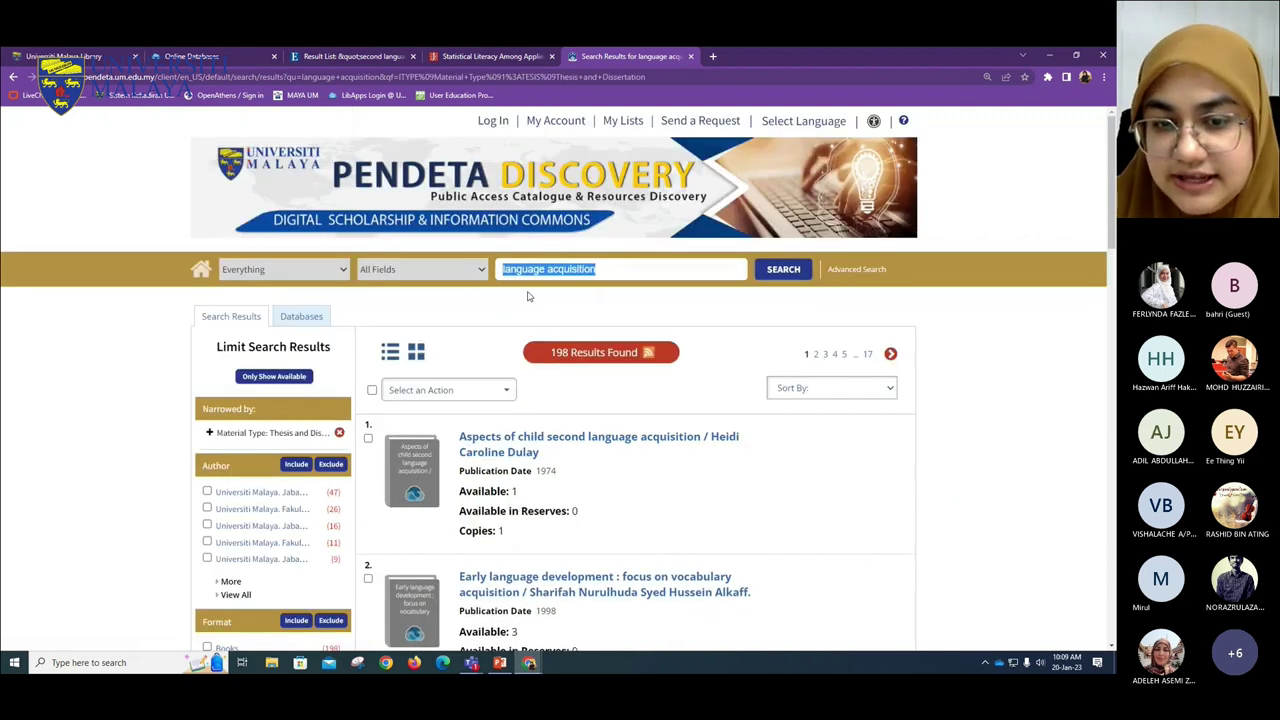
- Open the results in a new tab and view details of 'Aspects of child second language acquisition'
scroll(540, 310, "down", 1)
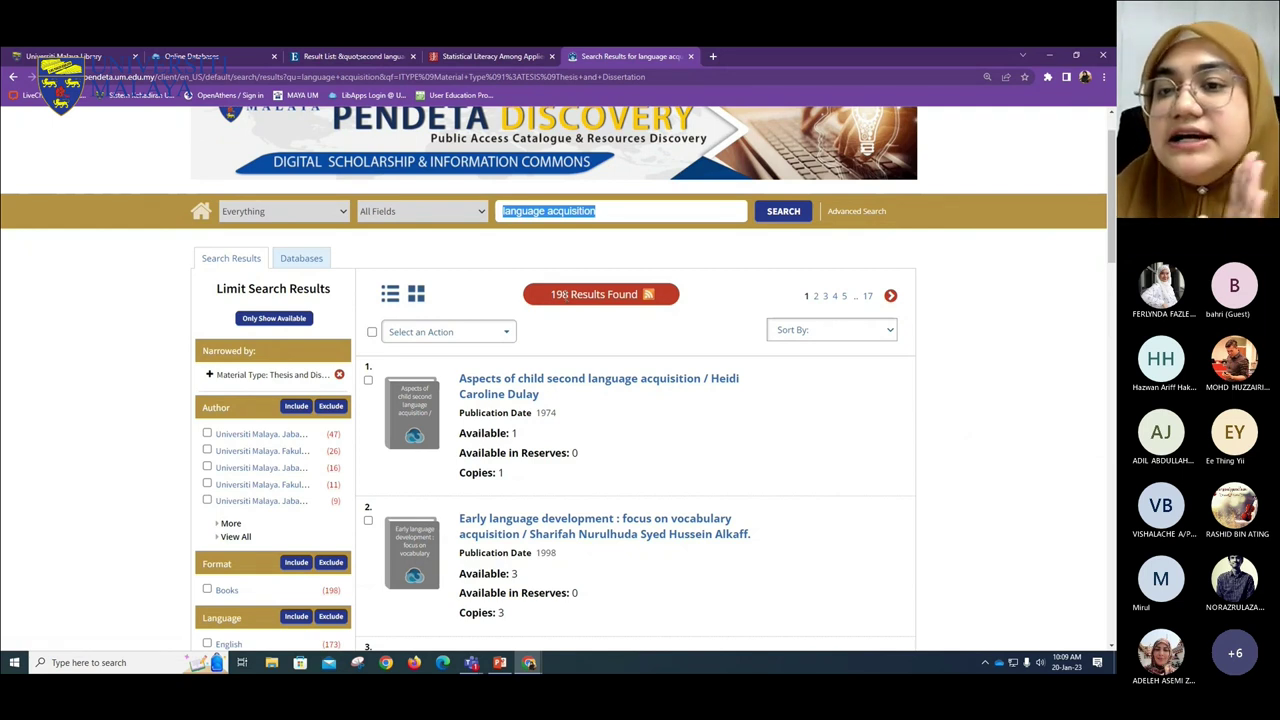
right_click(622, 380)
left_click(668, 388)
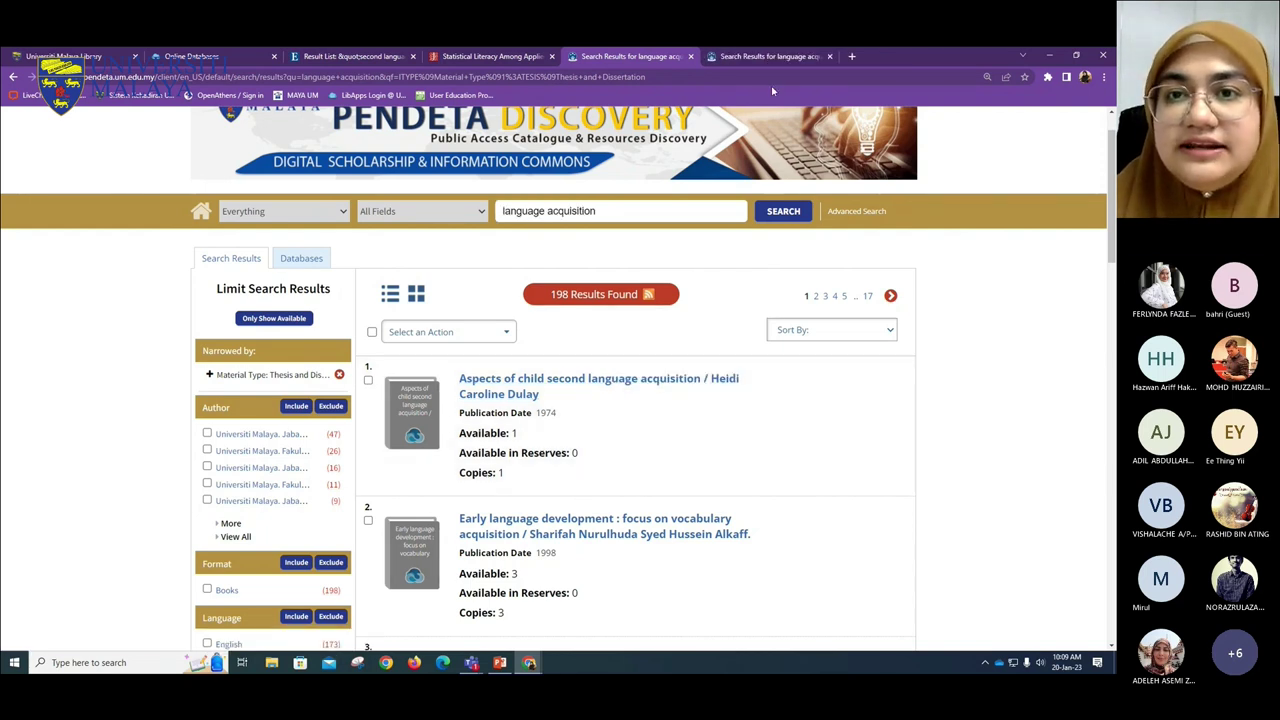
key("ctrl+Tab")
left_click(557, 438)
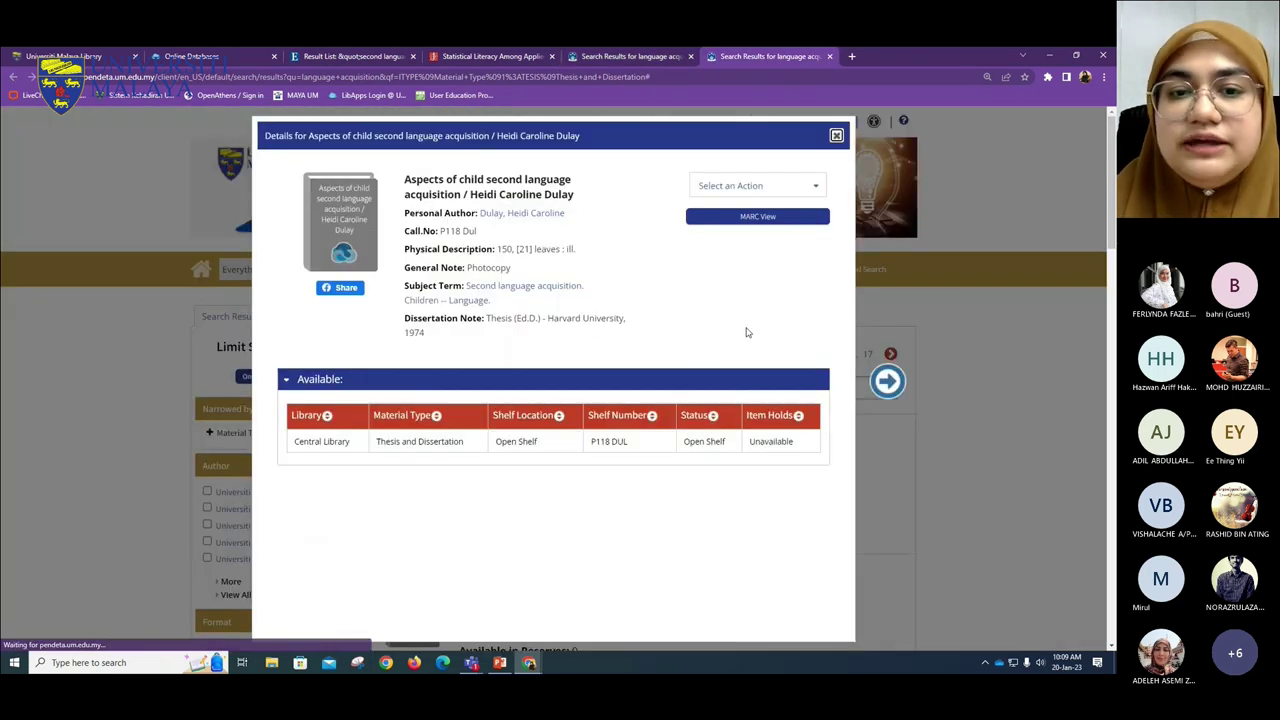
- Highlight the record's Dissertation Note and Central Library as its holding library
scroll(745, 332, "down", 1)
left_click_drag(404, 260, 628, 268)
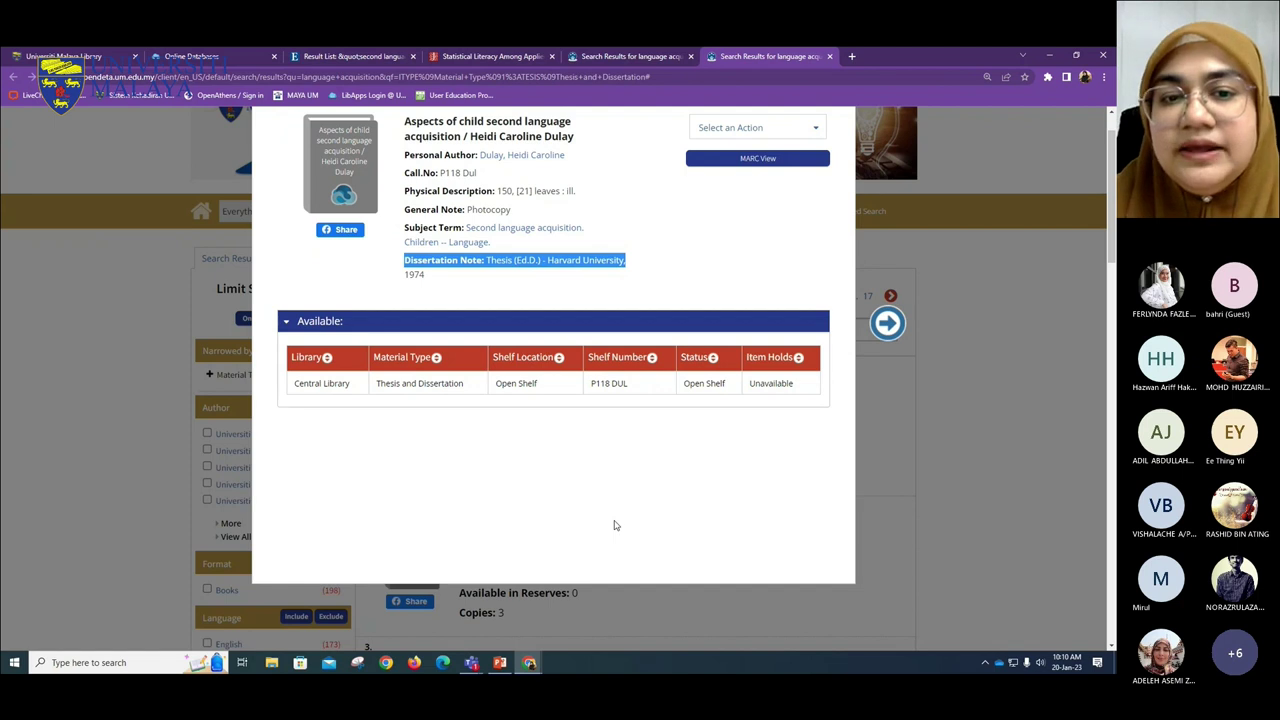
left_click(668, 290)
scroll(600, 451, "down", 1)
scroll(590, 455, "up", 1)
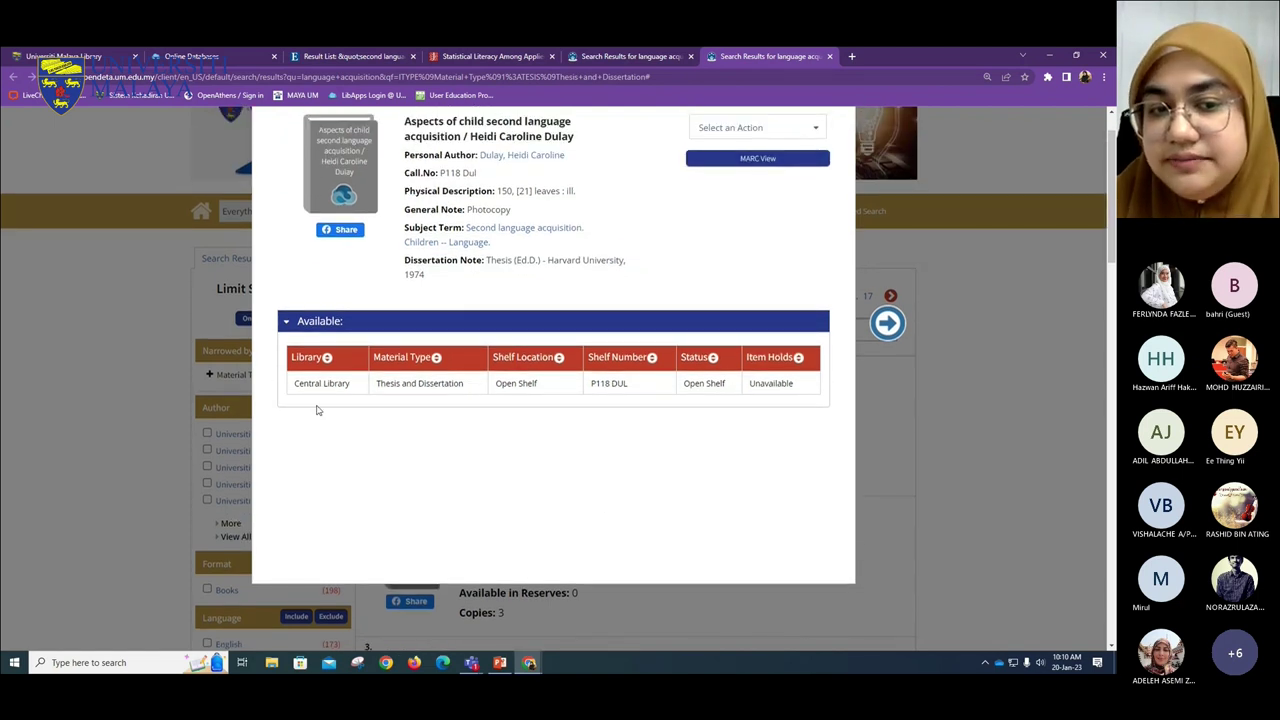
left_click_drag(355, 390, 284, 390)
left_click(491, 480)
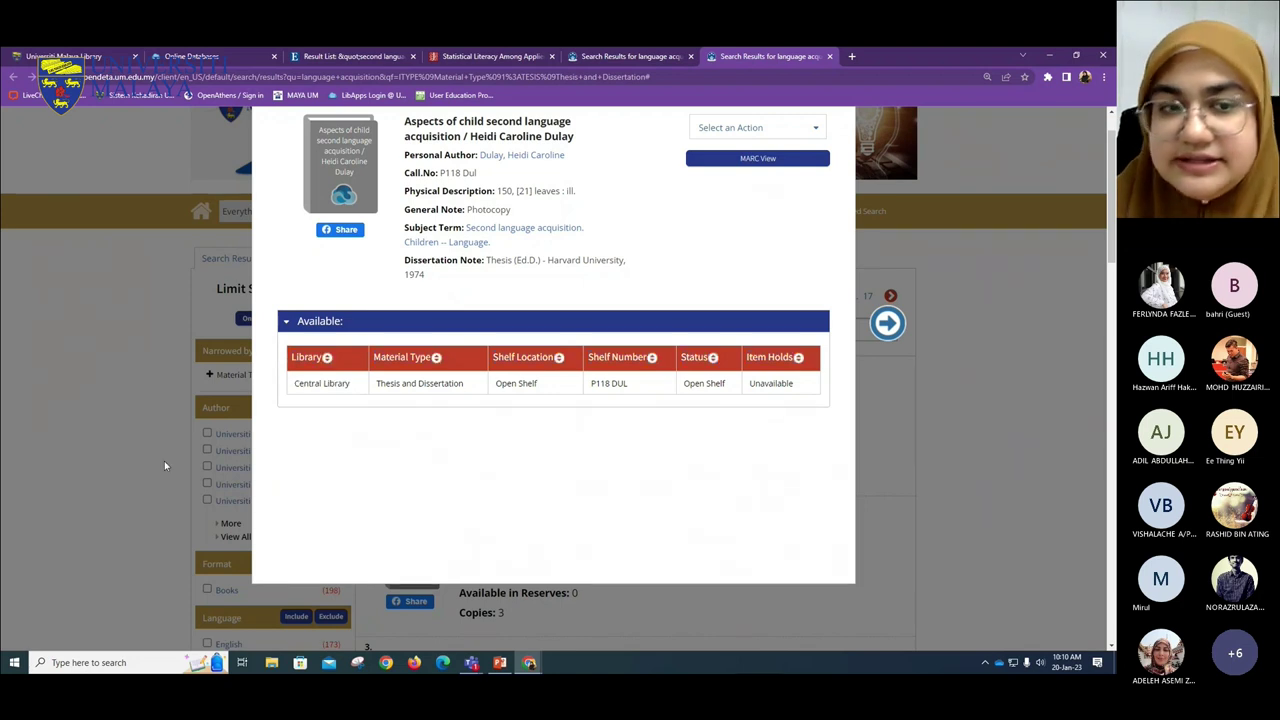
scroll(500, 400, "down", 3)
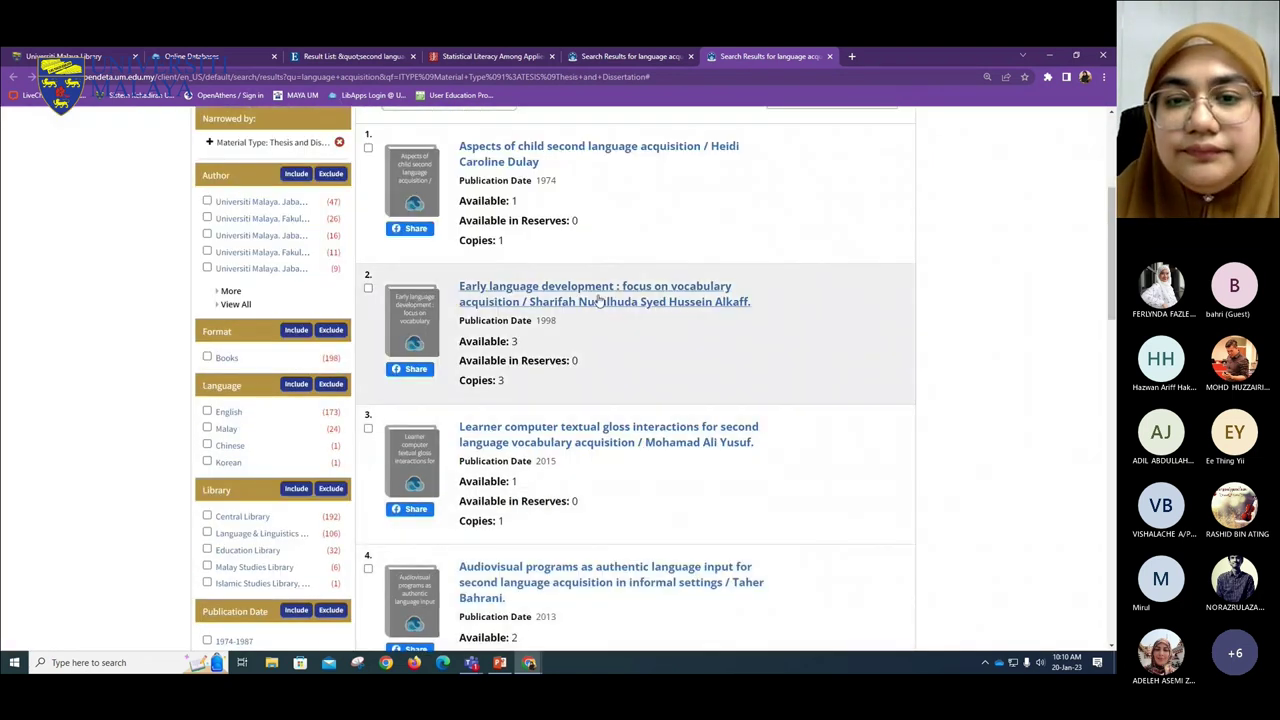
- Close the item detail popups and move to the Online Databases tab
left_click(430, 283)
left_click(157, 418)
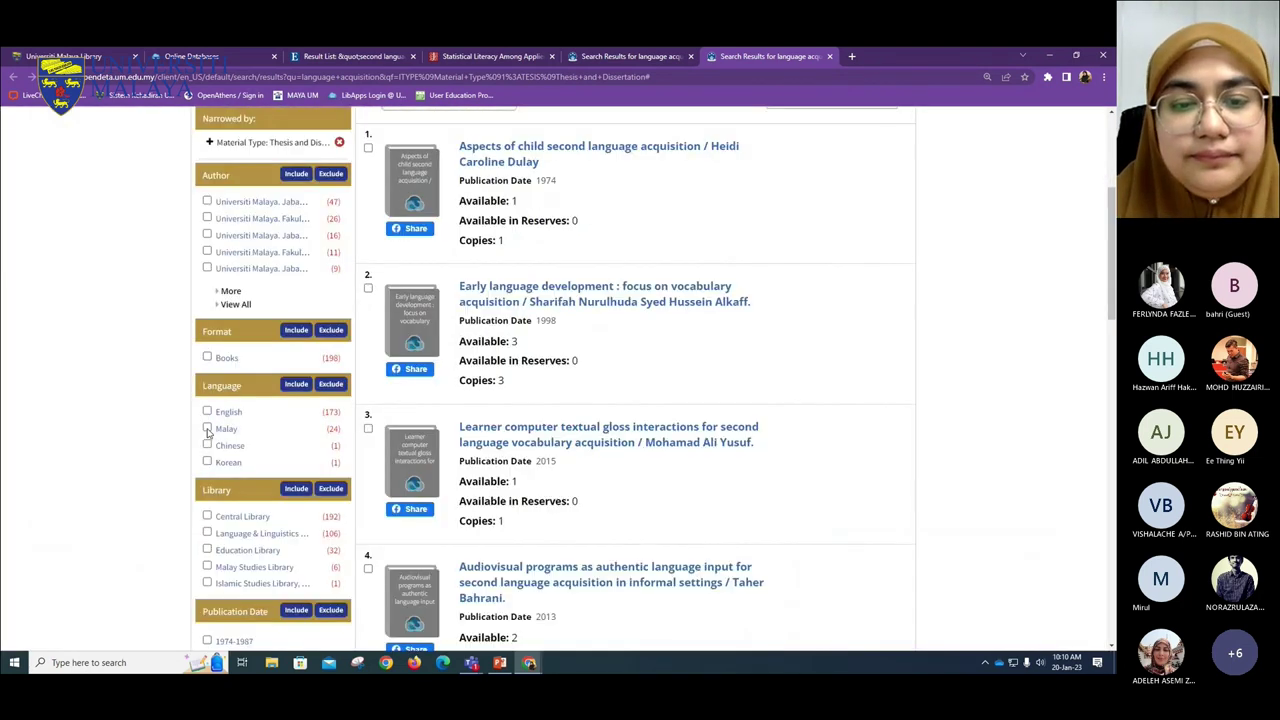
scroll(436, 522, "down", 3)
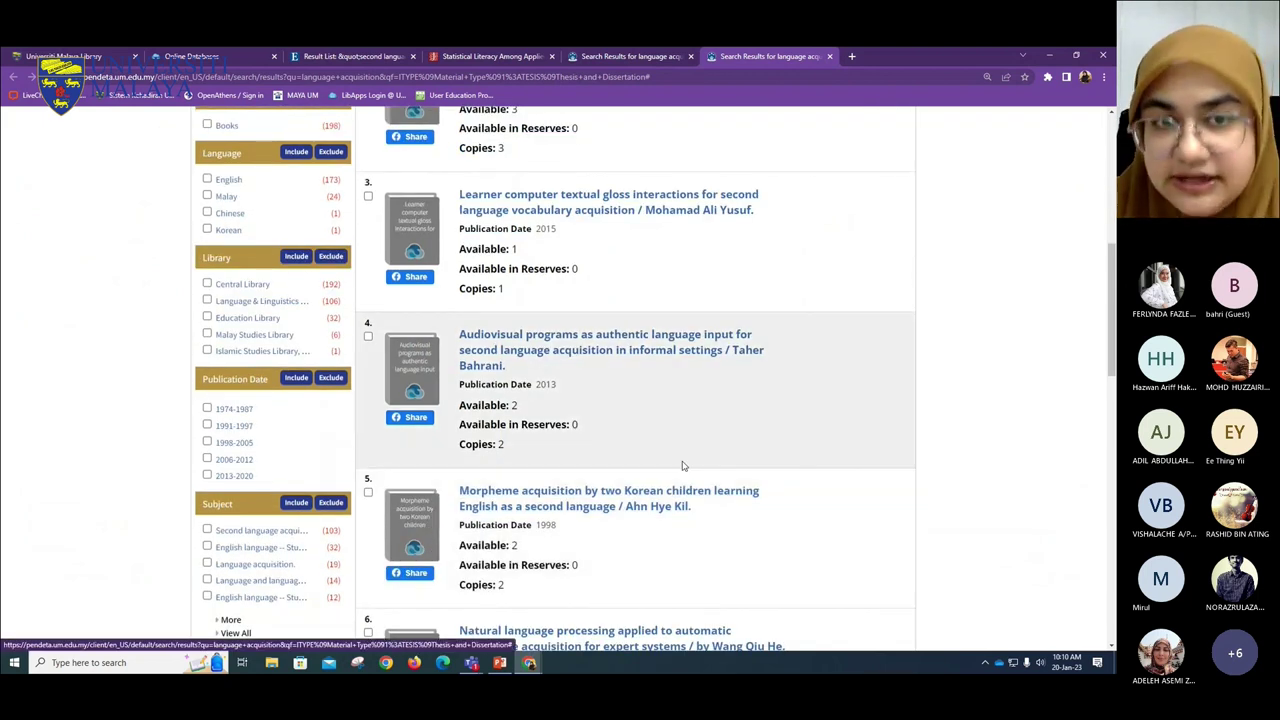
scroll(674, 455, "up", 5)
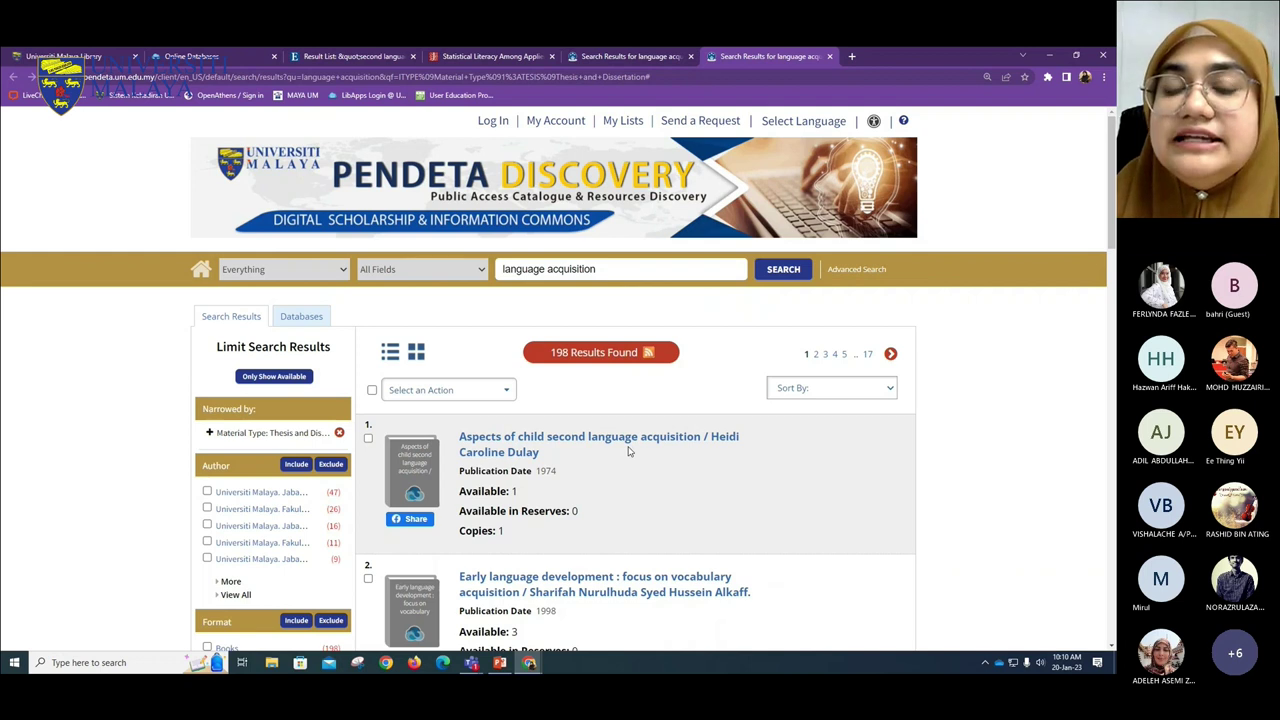
left_click(191, 56)
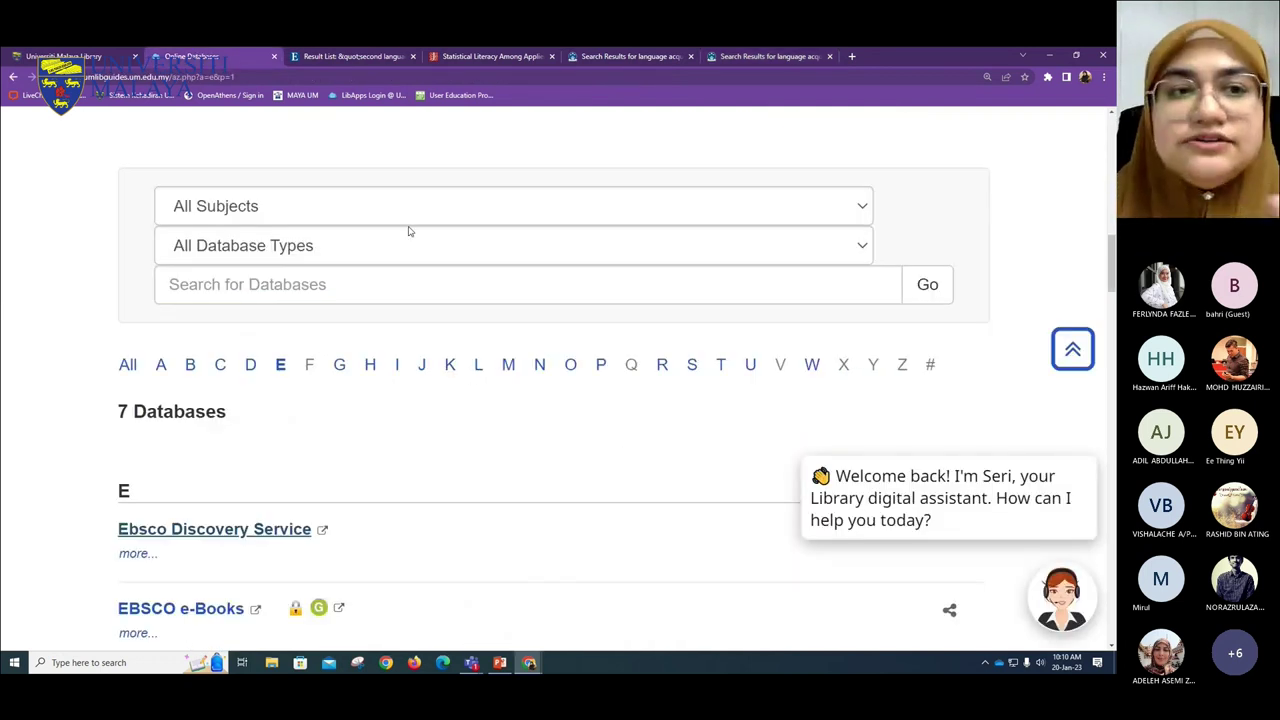
- On the Universiti Malaya Library home page, read more about the values-led university library
left_click(118, 63)
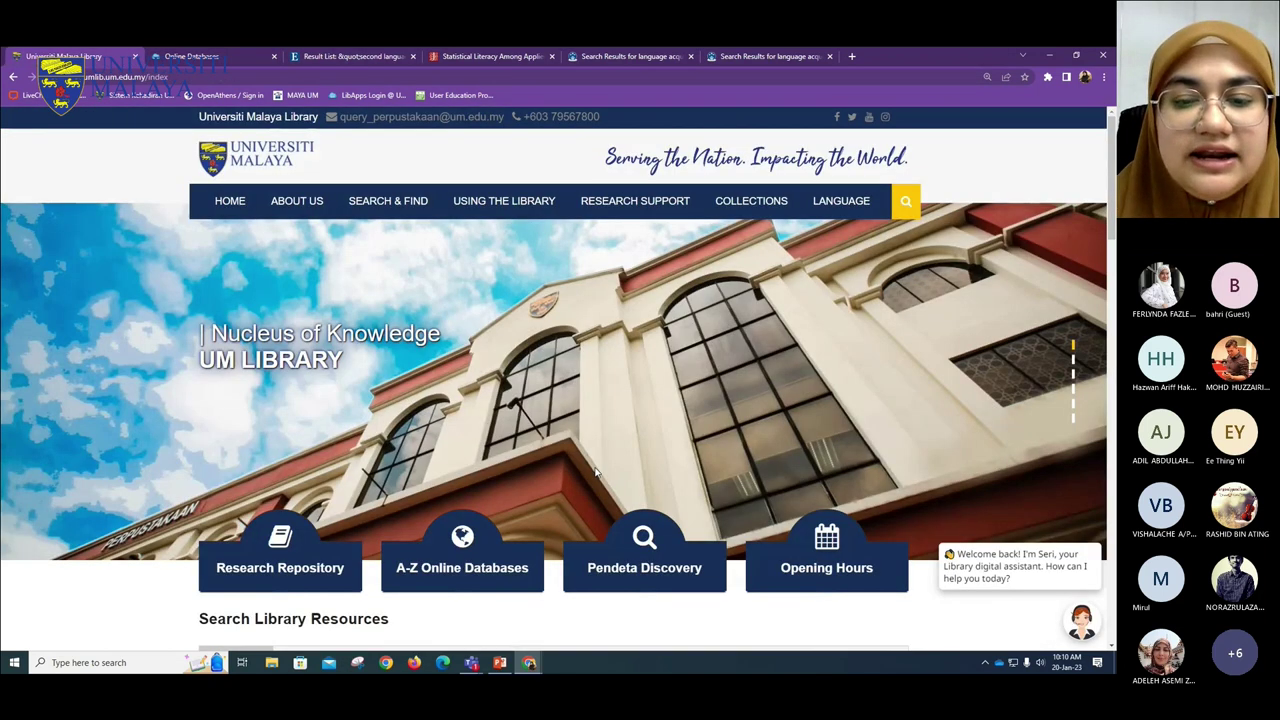
scroll(430, 344, "down", 4)
scroll(430, 344, "down", 2)
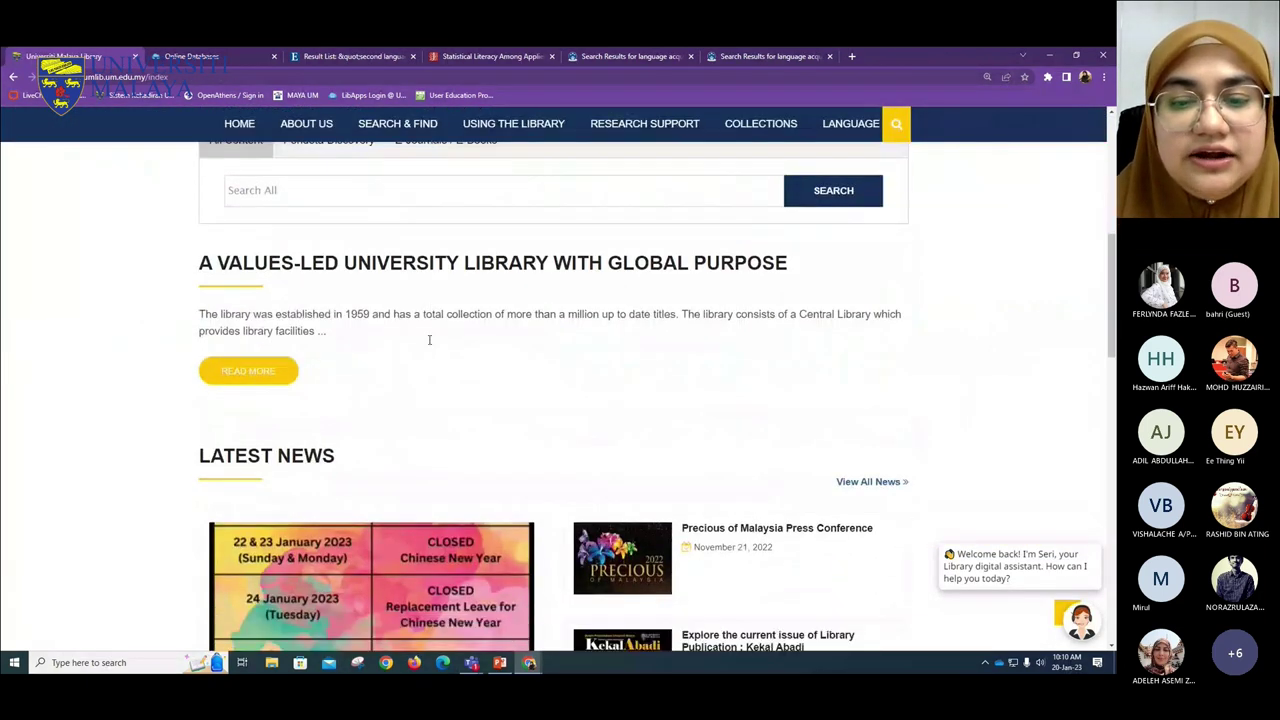
scroll(209, 183, "up", 1)
scroll(324, 195, "up", 1)
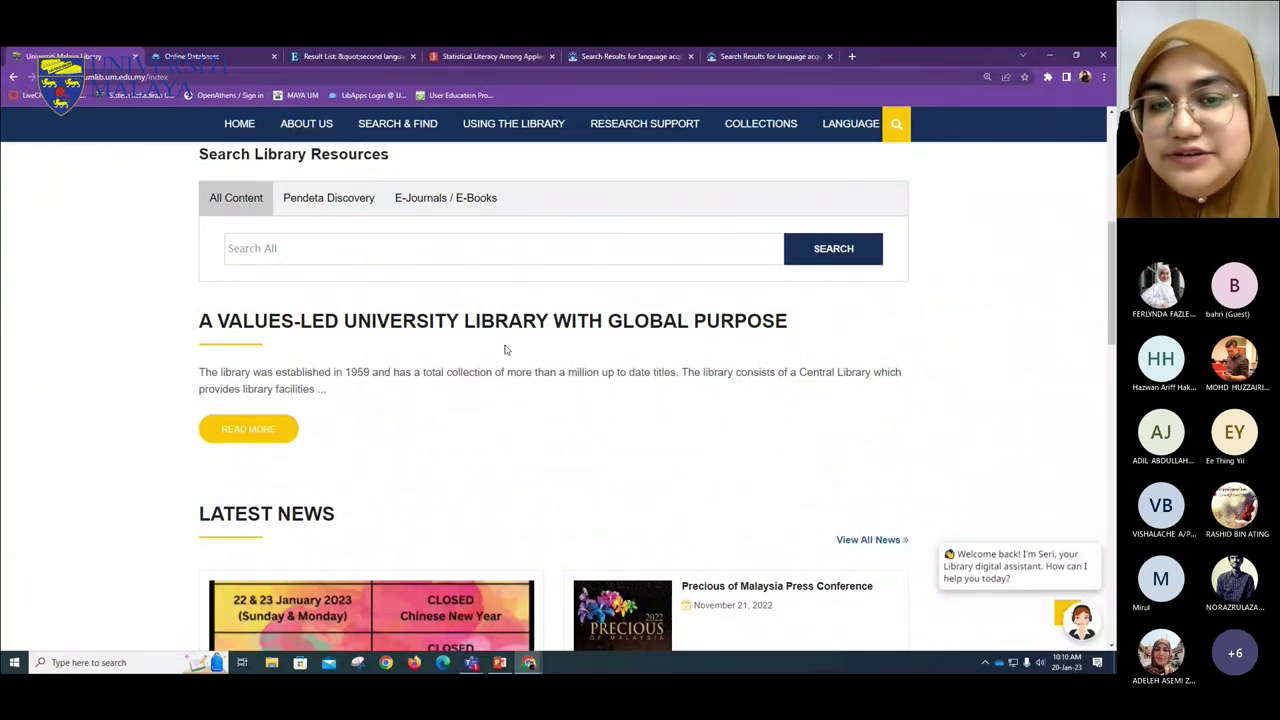
left_click(247, 437)
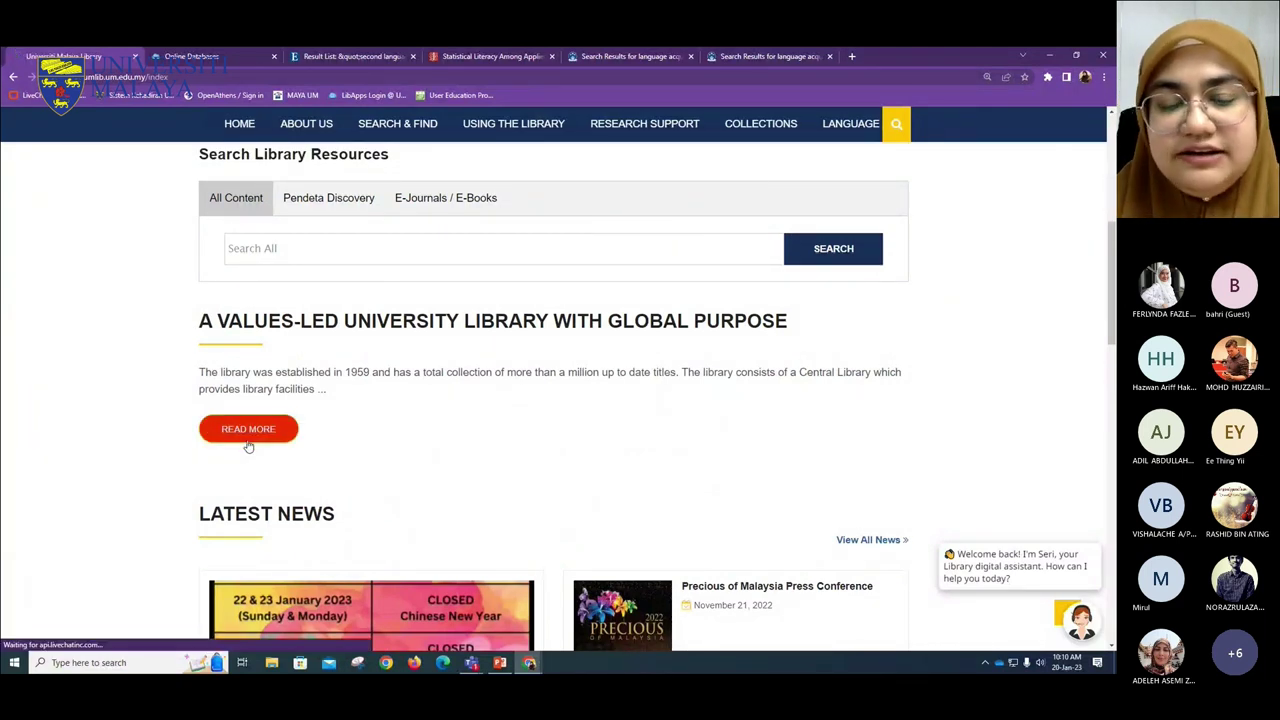
- Scroll to Teaching and Learning Support and open Library Guides
scroll(376, 442, "down", 1)
scroll(376, 442, "down", 2)
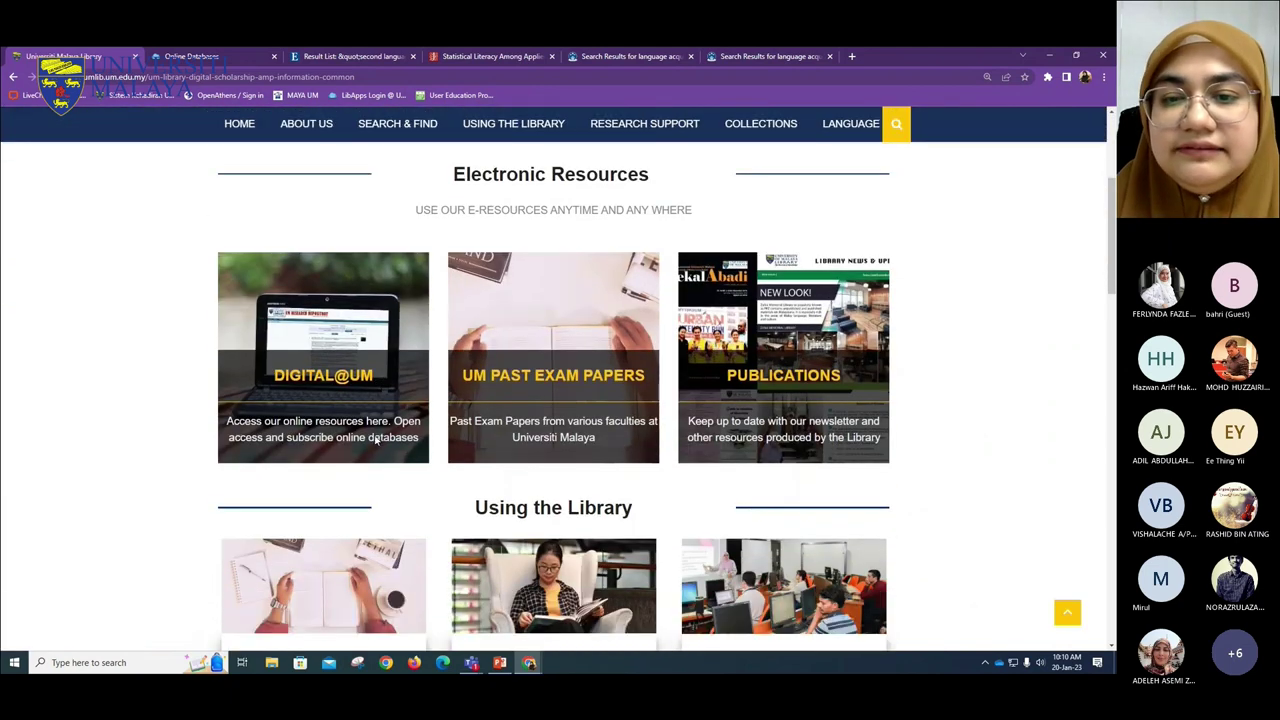
scroll(375, 435, "down", 4)
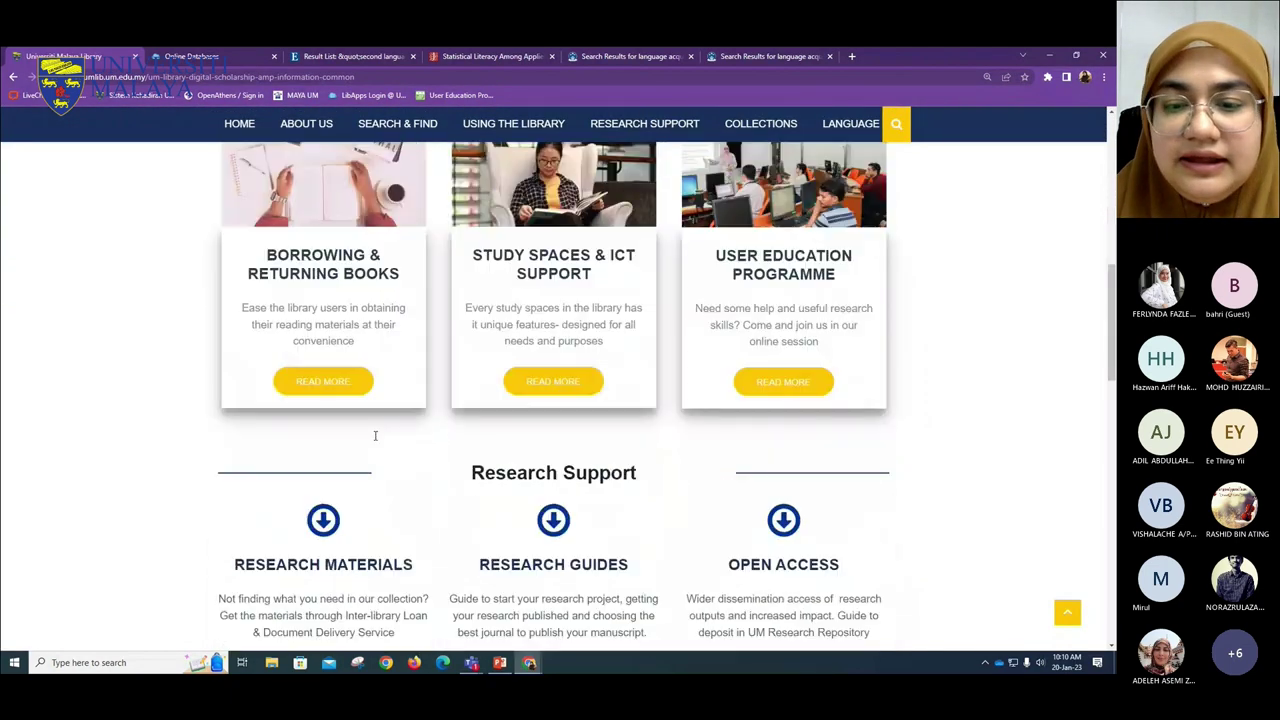
scroll(376, 440, "down", 1)
scroll(376, 440, "down", 5)
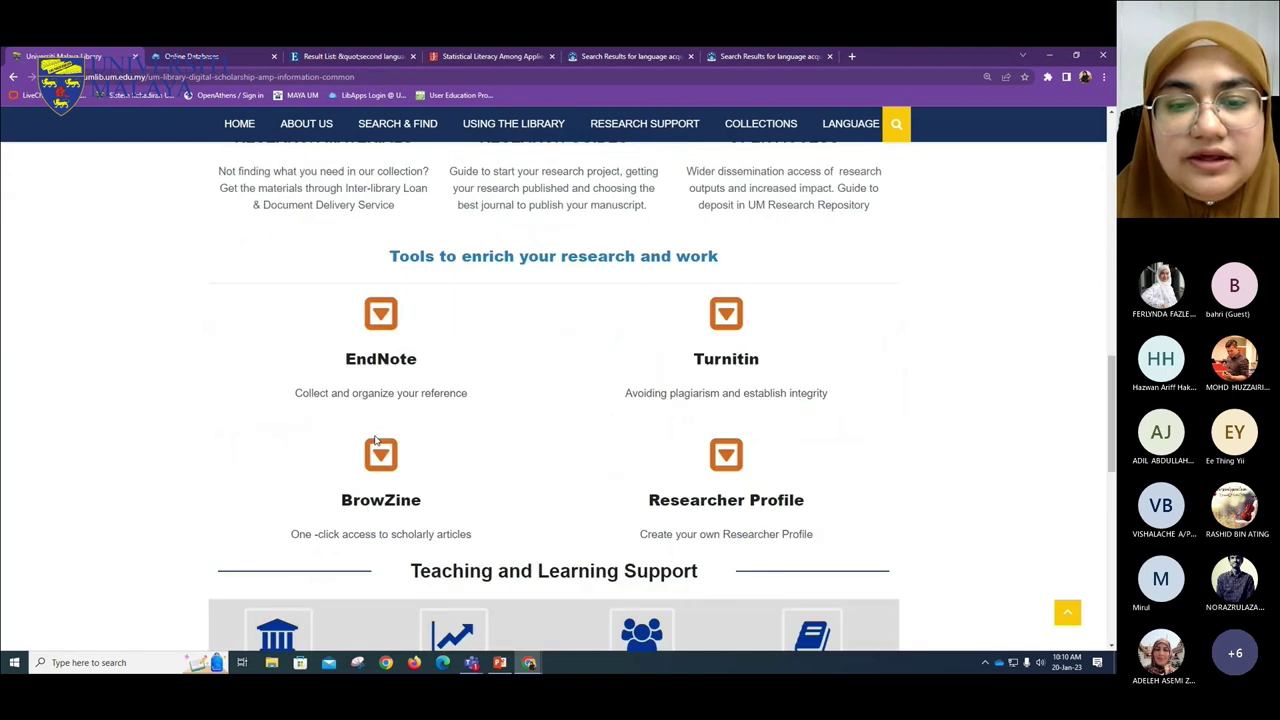
scroll(375, 440, "down", 1)
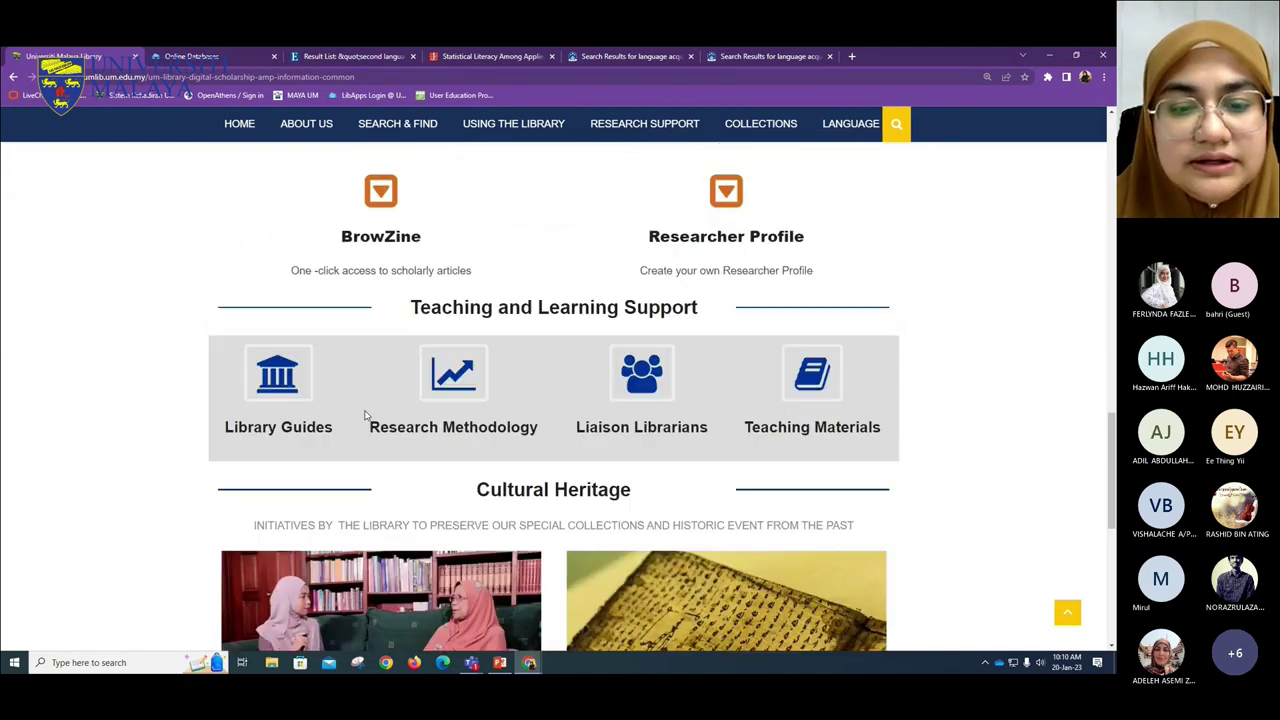
left_click(276, 387)
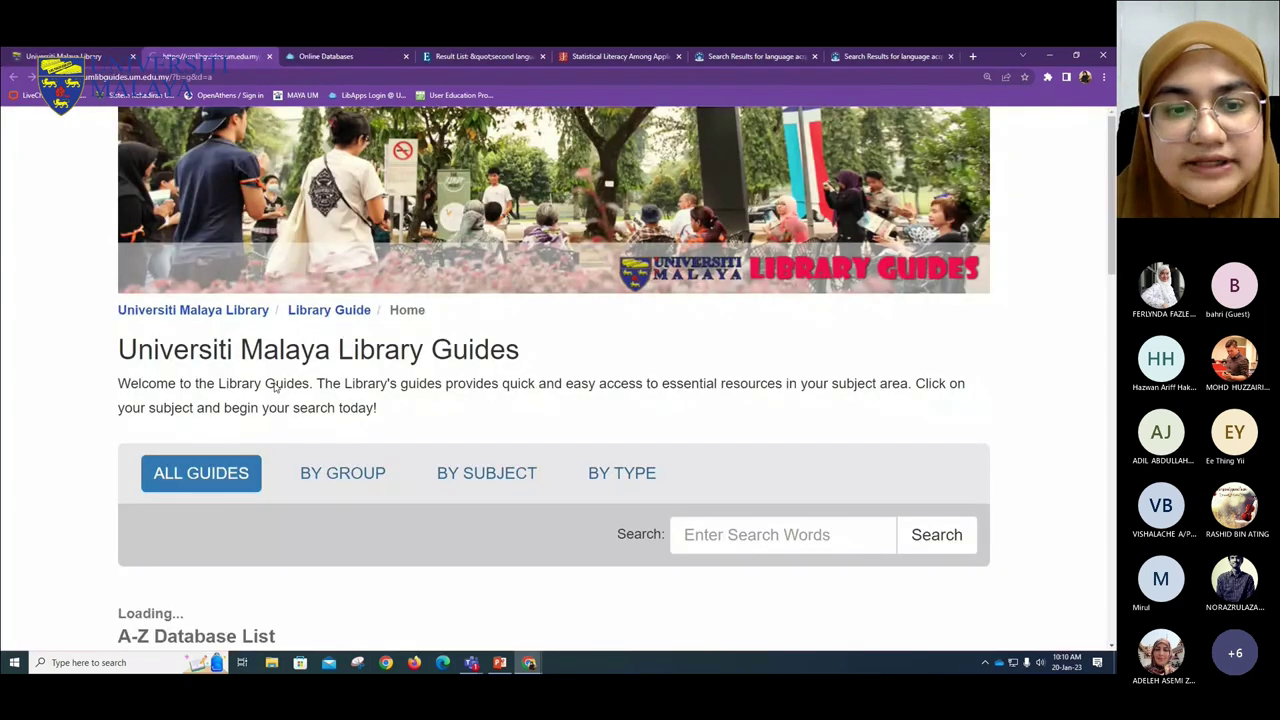
- Find and open the Theses & Dissertation Collection guide in the All Guides list
scroll(339, 381, "down", 1)
scroll(339, 381, "down", 8)
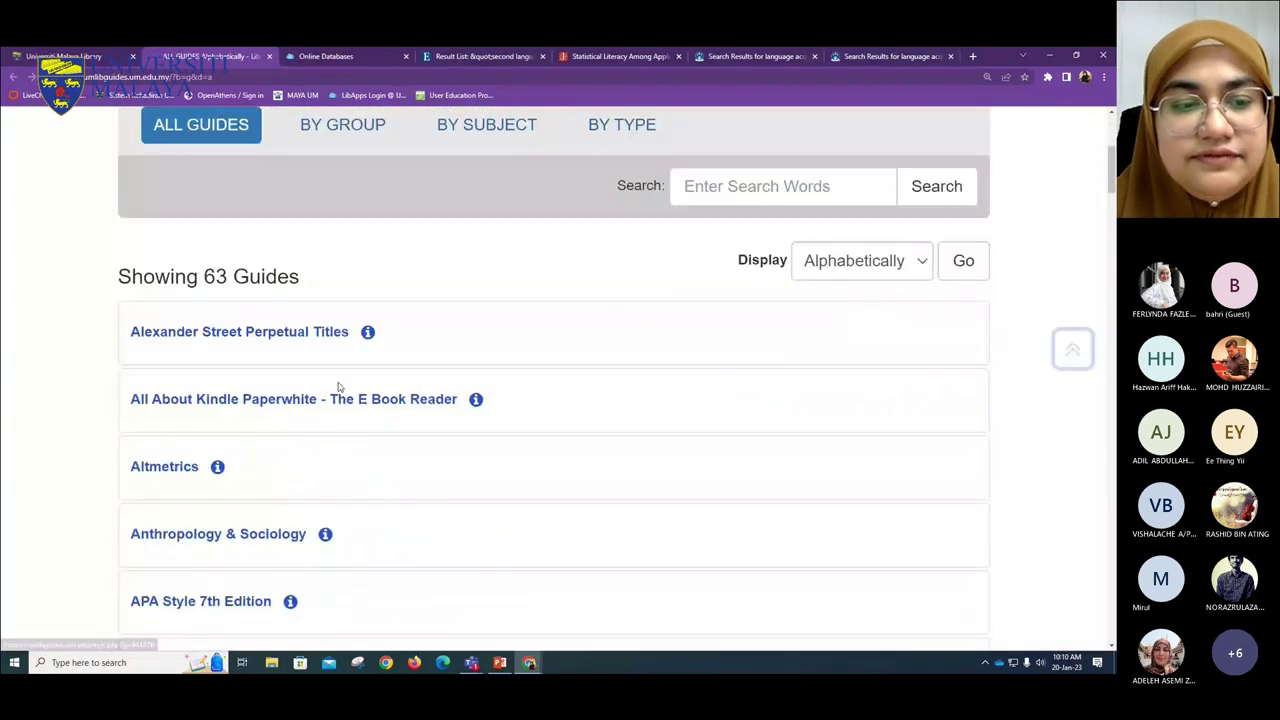
scroll(339, 386, "down", 10)
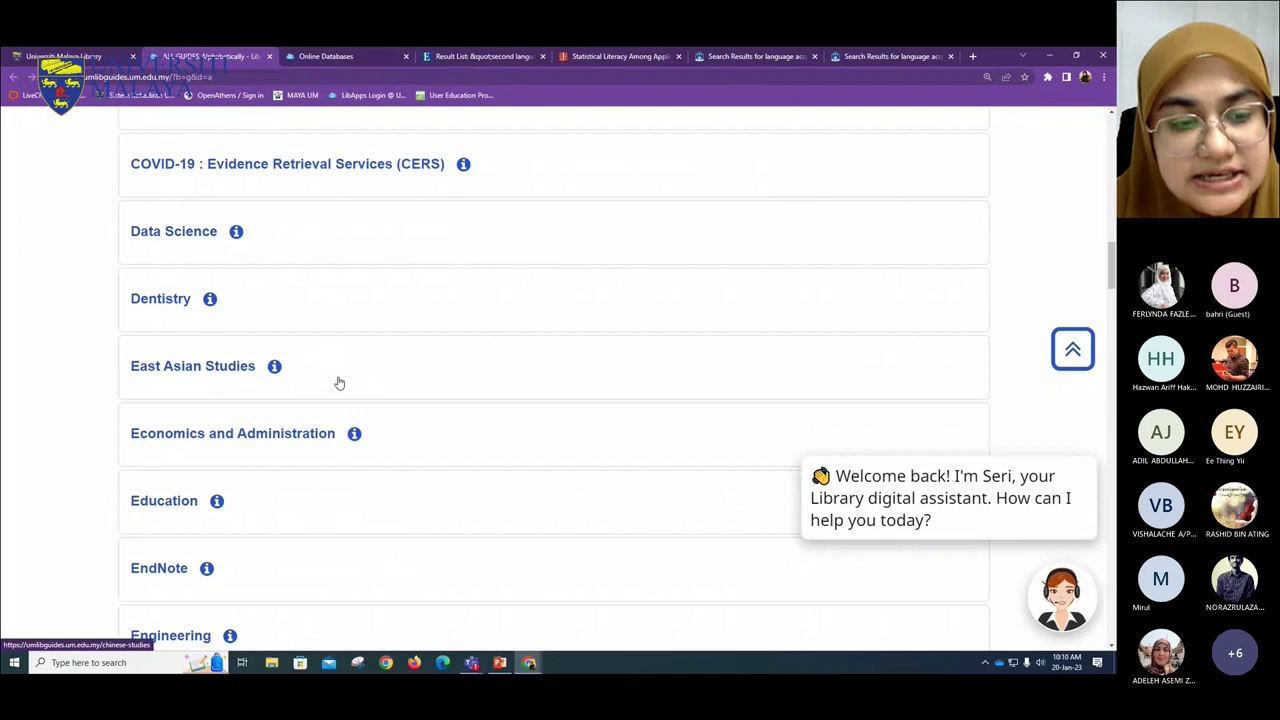
scroll(339, 383, "down", 6)
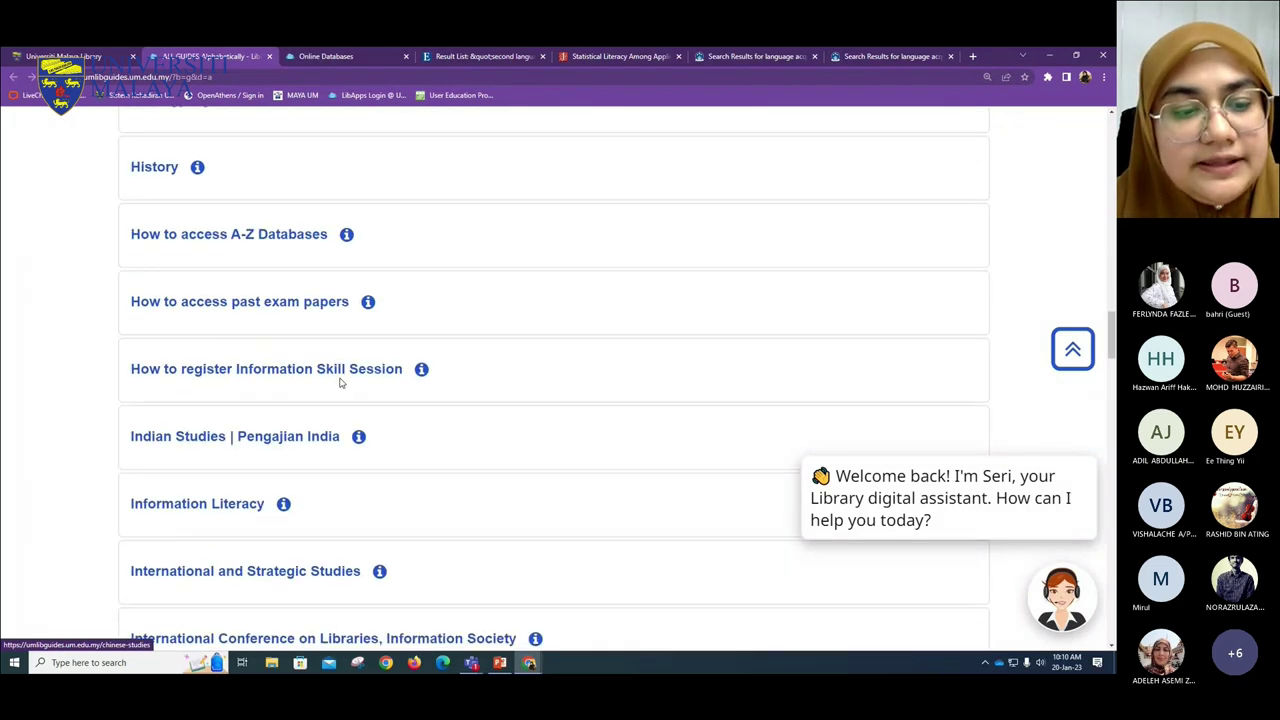
scroll(340, 383, "down", 6)
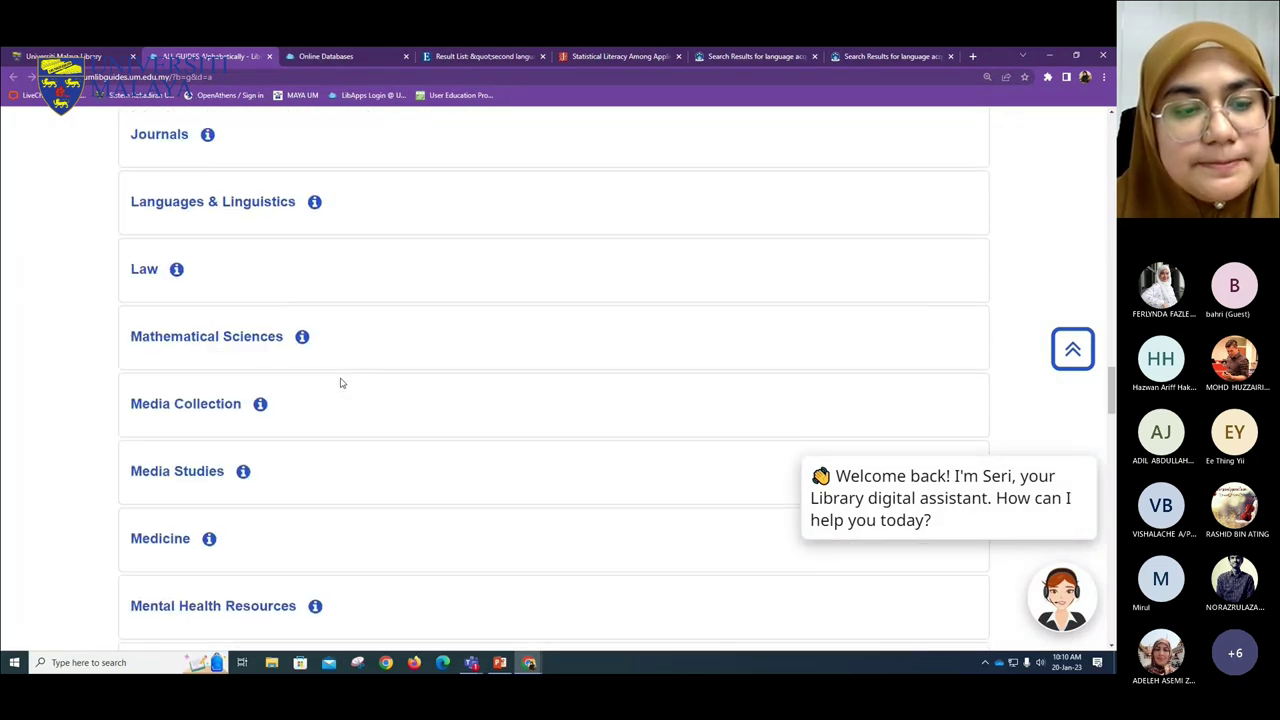
scroll(340, 383, "down", 8)
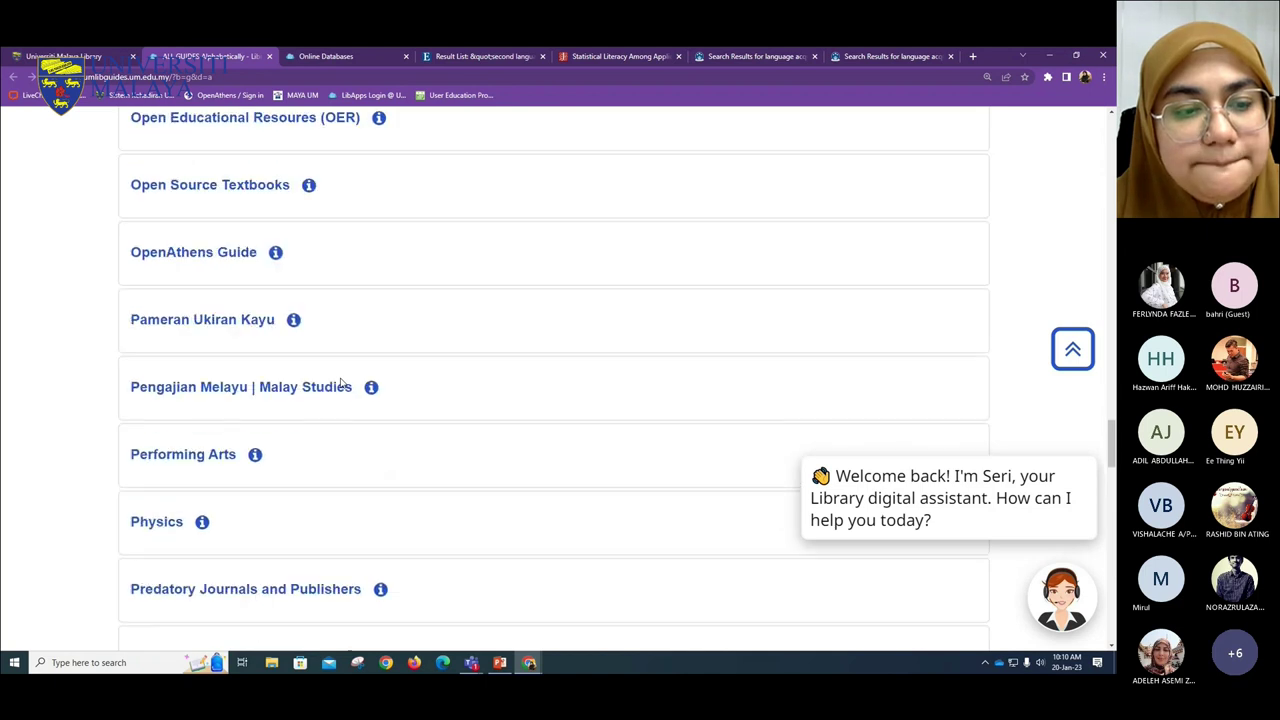
scroll(340, 383, "down", 1)
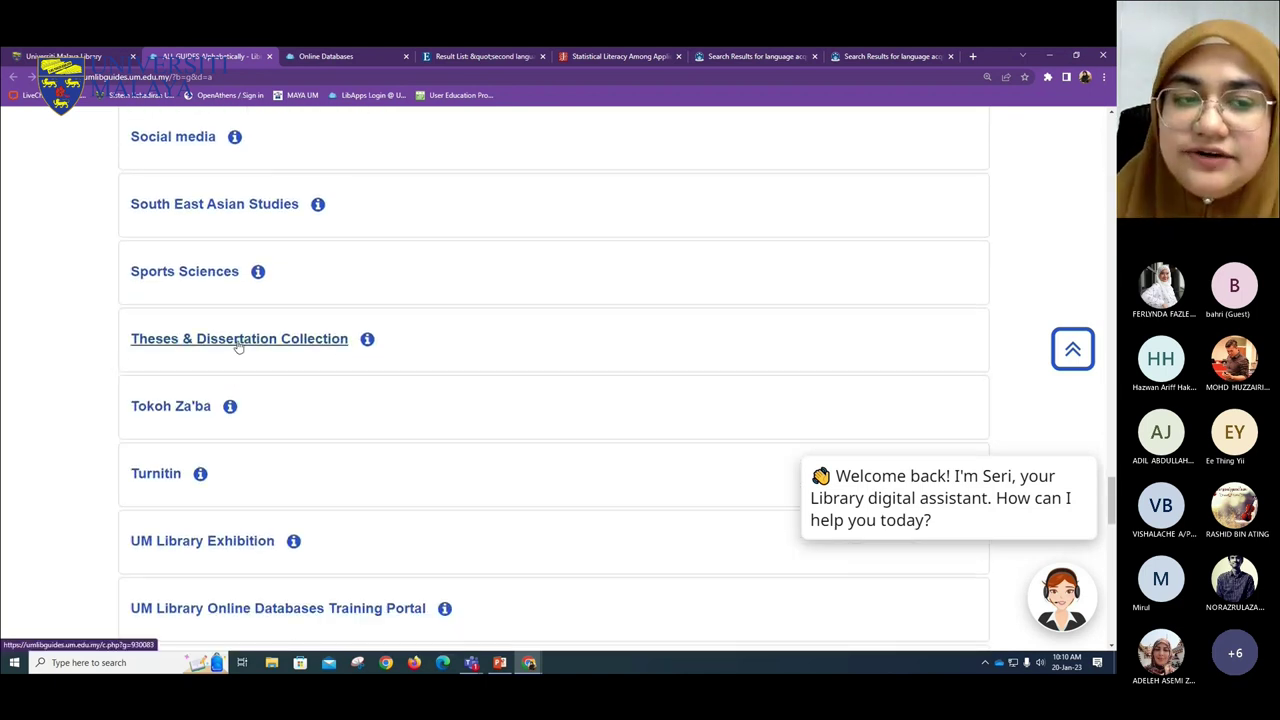
left_click(238, 346)
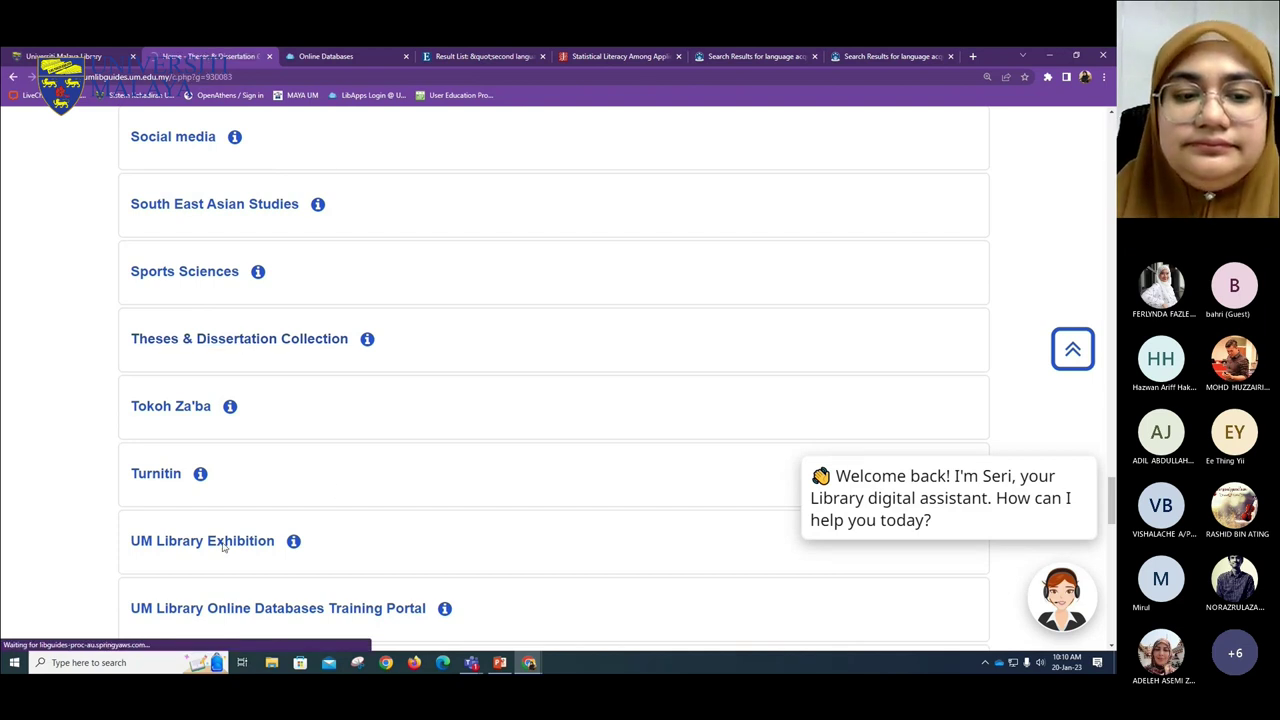
- Zoom out and view theses from the Faculty of Economics and Administration
scroll(59, 387, "down", 3)
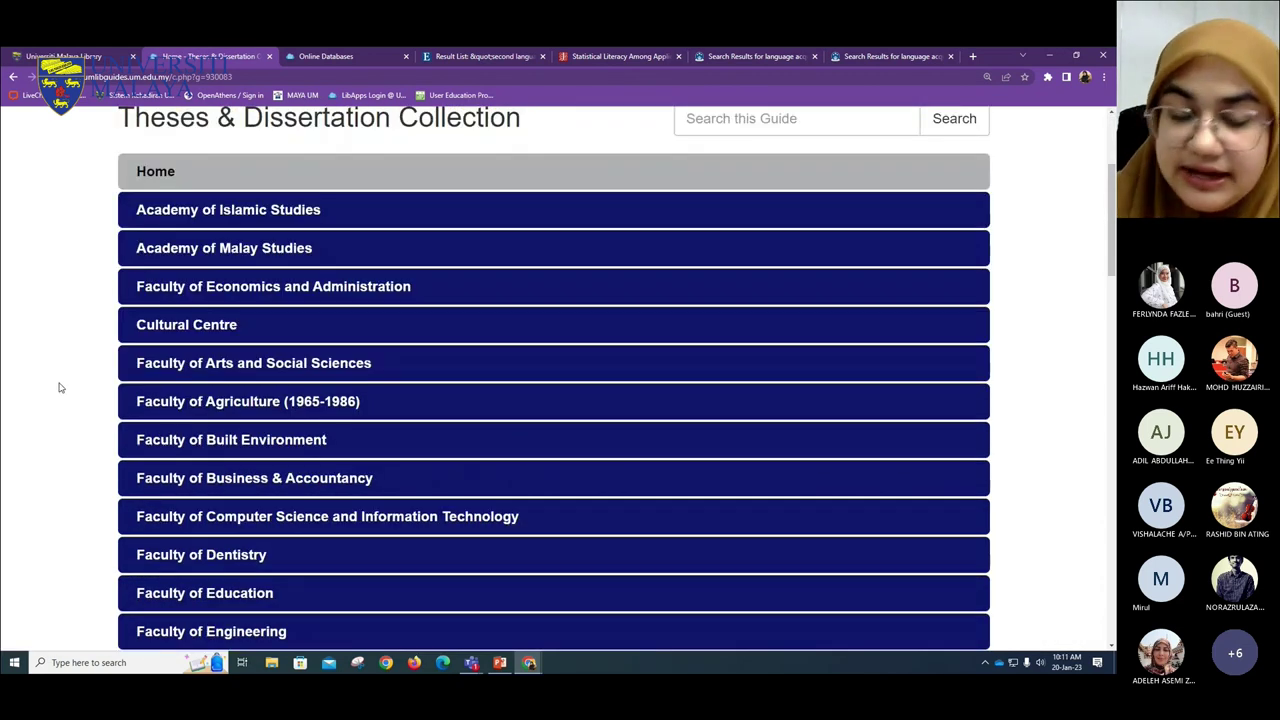
key("ctrl+minus")
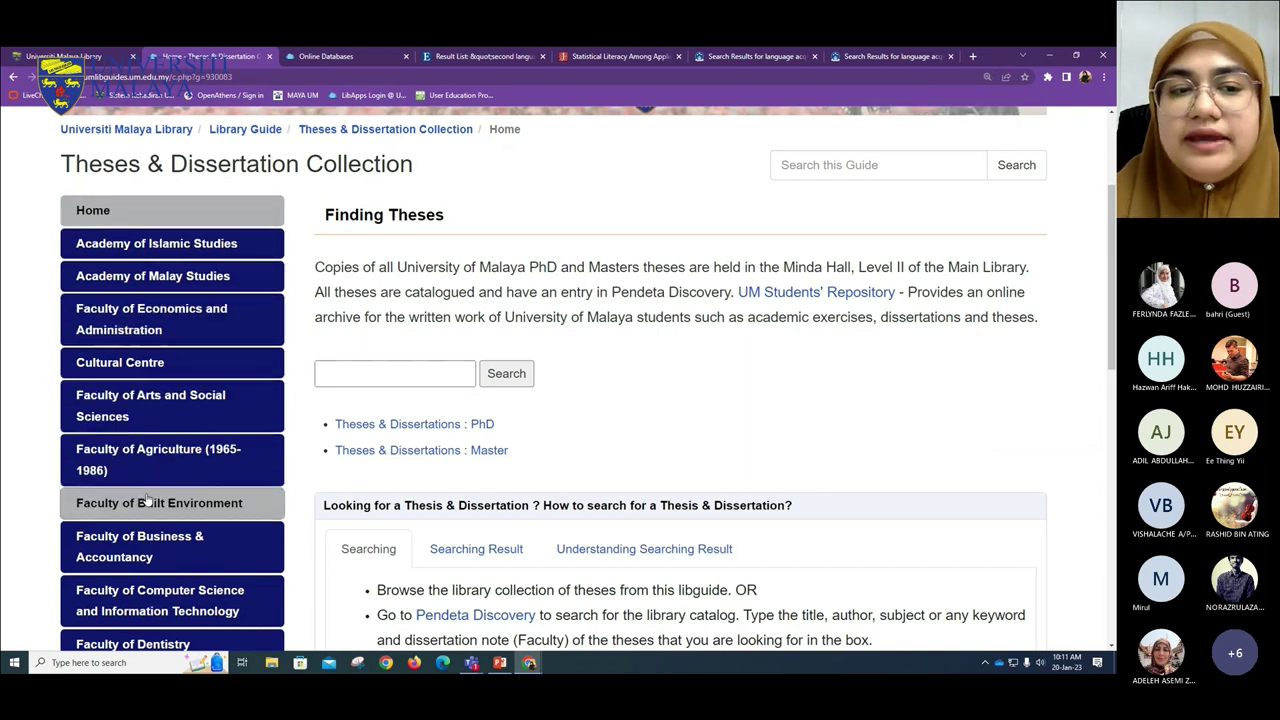
left_click(180, 332)
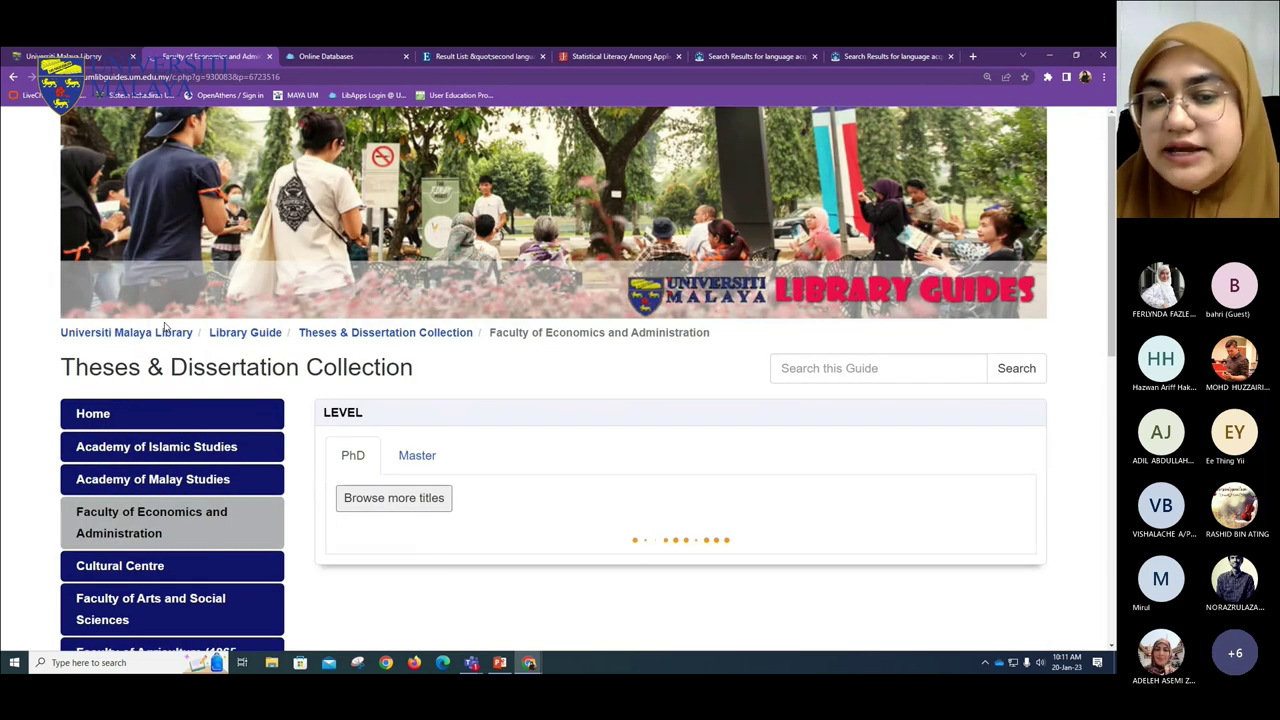
- Browse Master-level theses, checking the mortgage loans and labor market thesis records
scroll(338, 187, "down", 1)
scroll(338, 187, "down", 3)
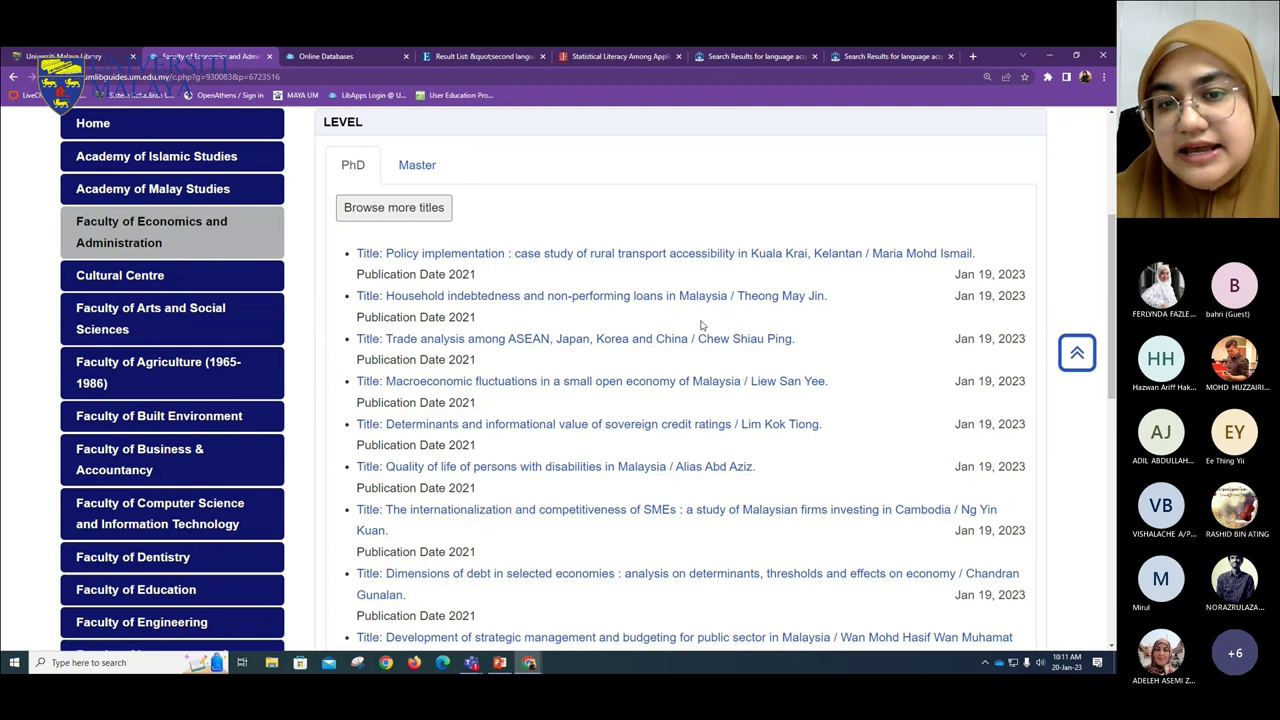
left_click(425, 168)
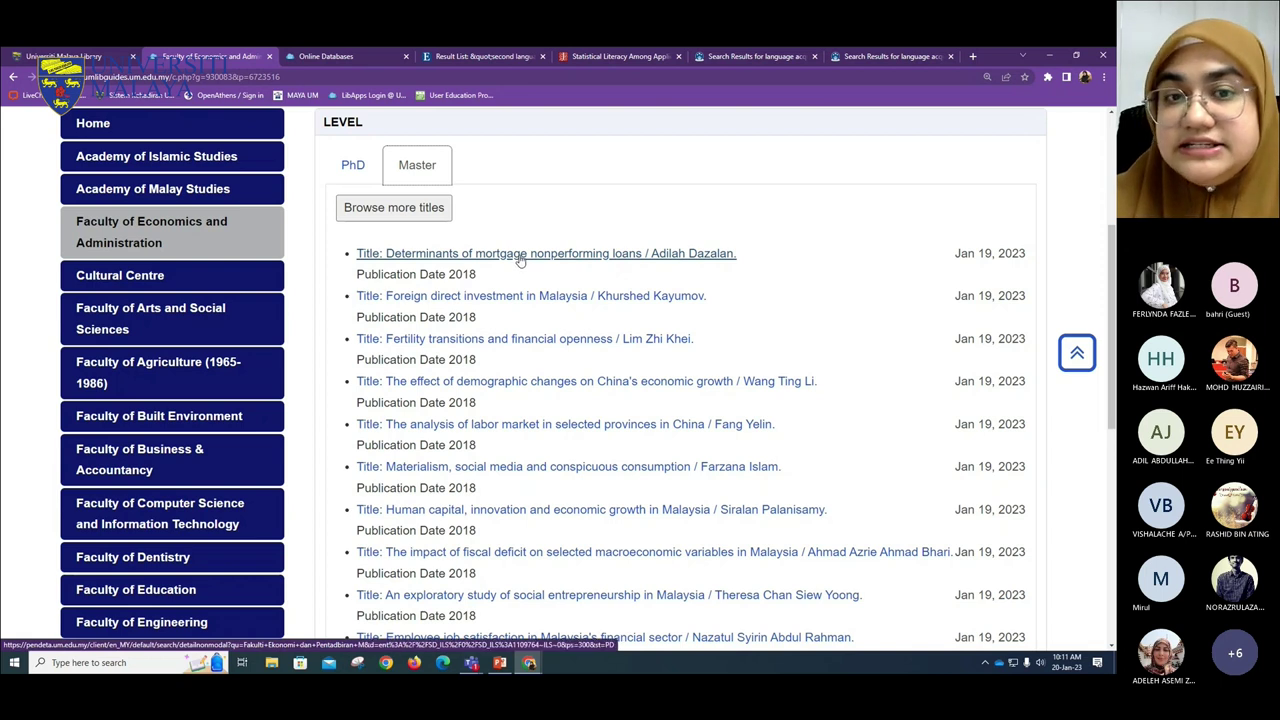
left_click(519, 256)
scroll(480, 400, "down", 1)
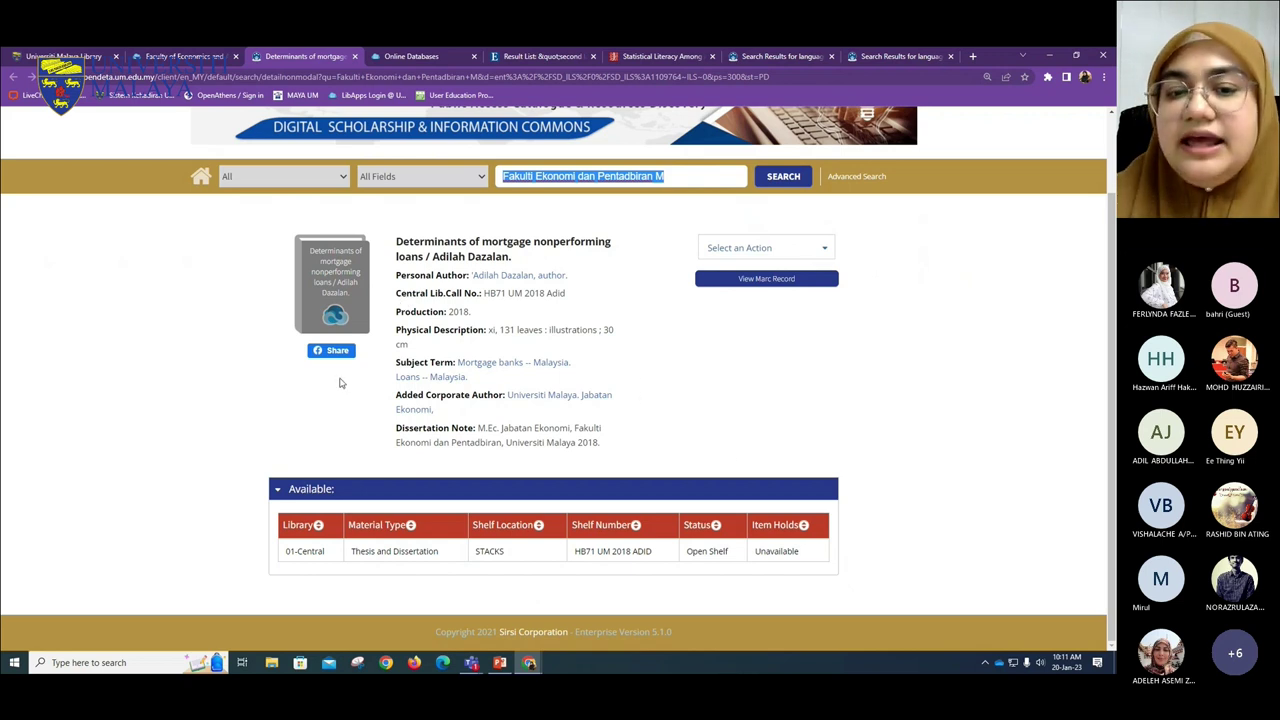
left_click(354, 56)
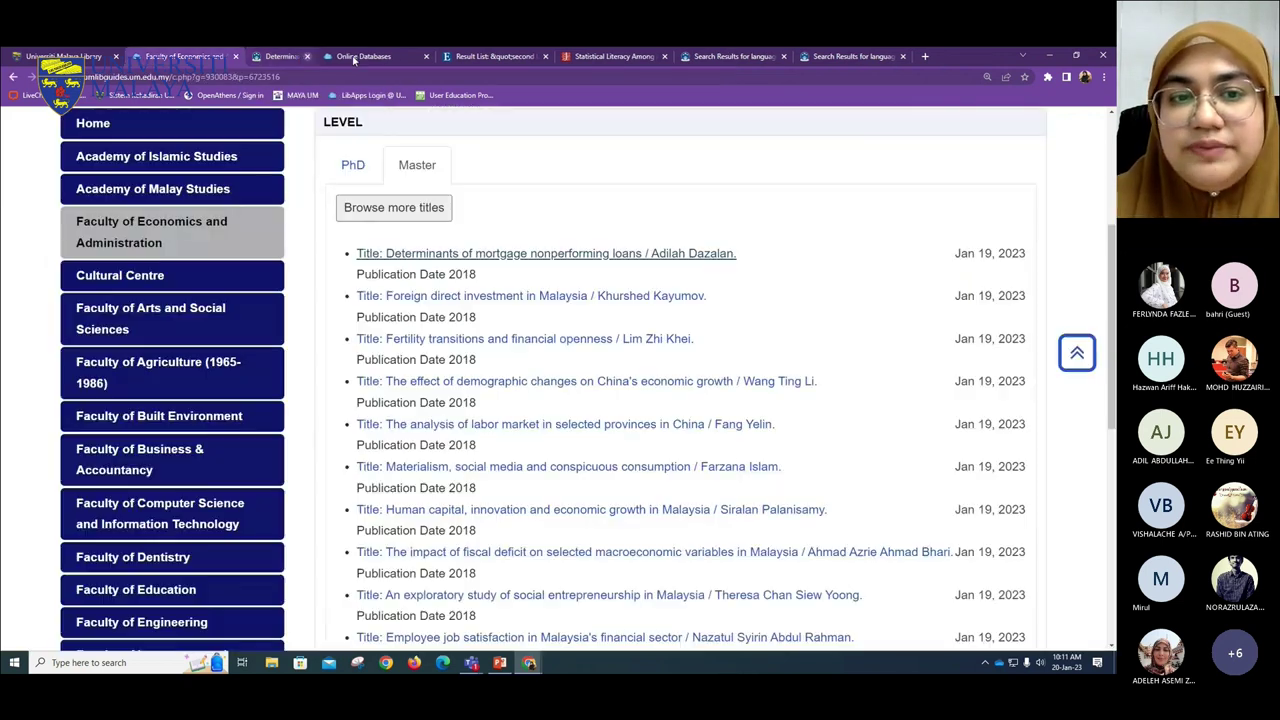
left_click(462, 425)
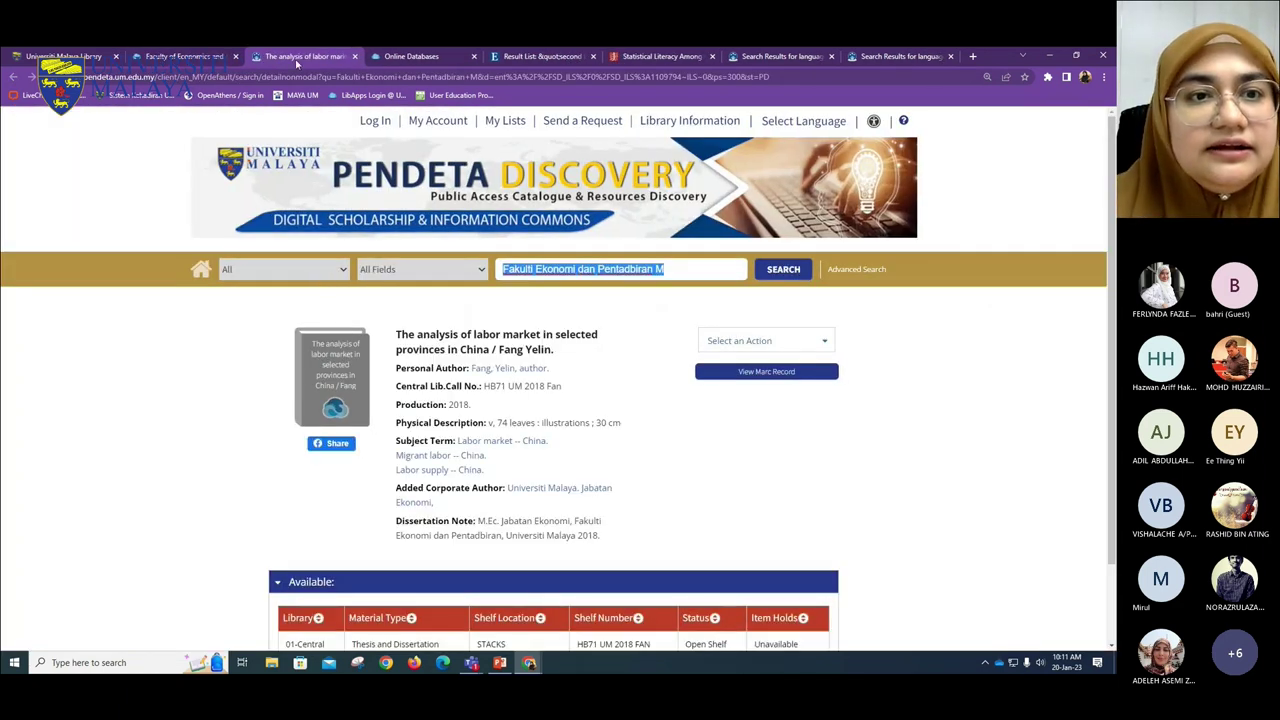
left_click(354, 56)
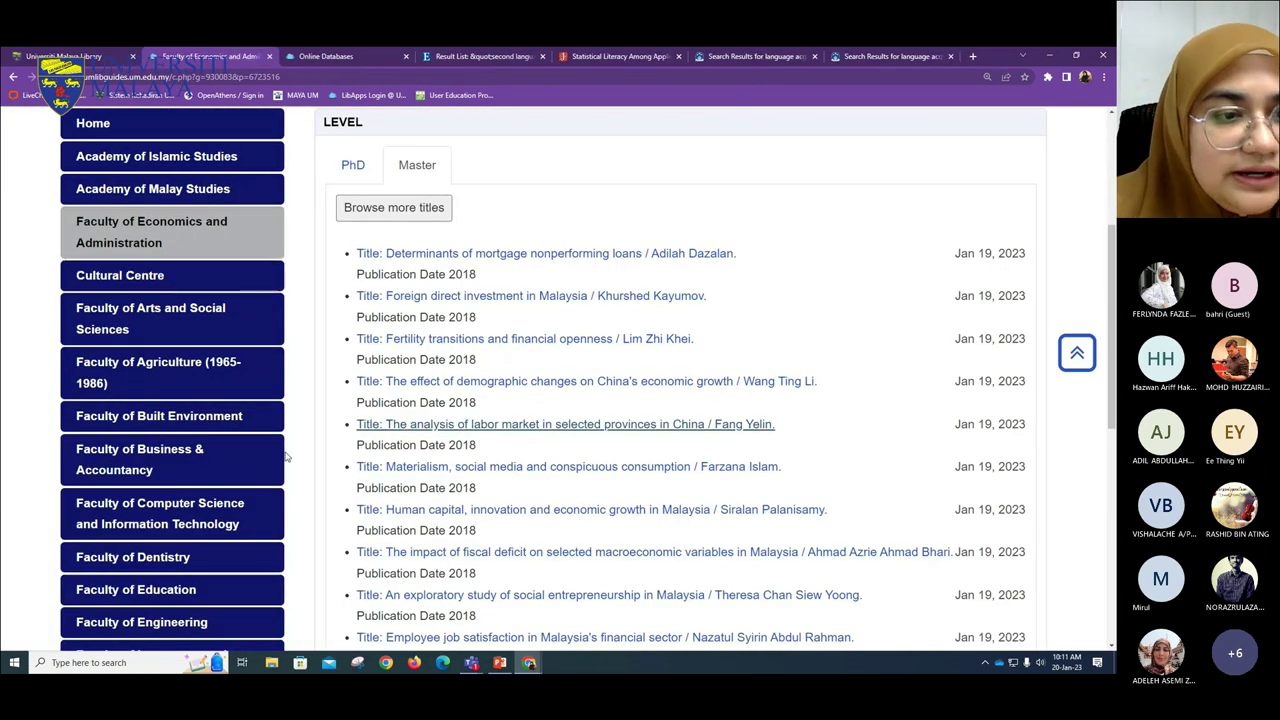
- Switch to Faculty of Medicine theses and check the muscle mass thesis record
scroll(192, 570, "down", 3)
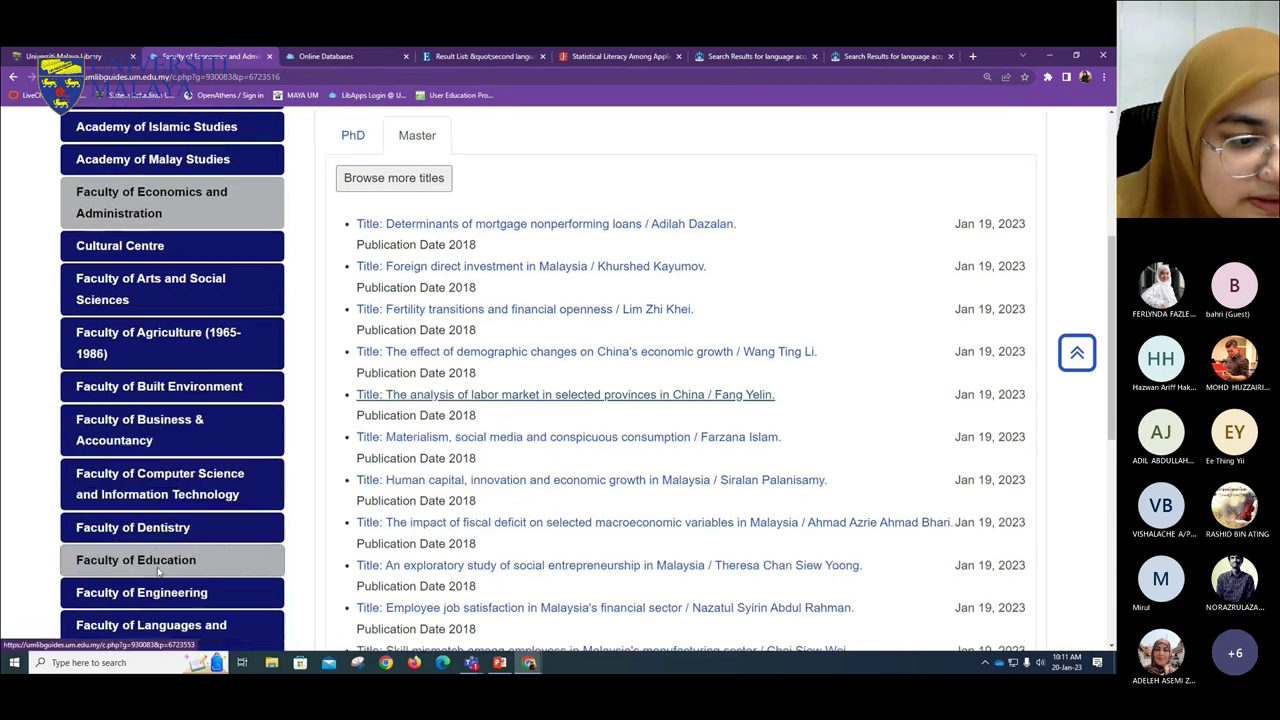
scroll(193, 515, "down", 1)
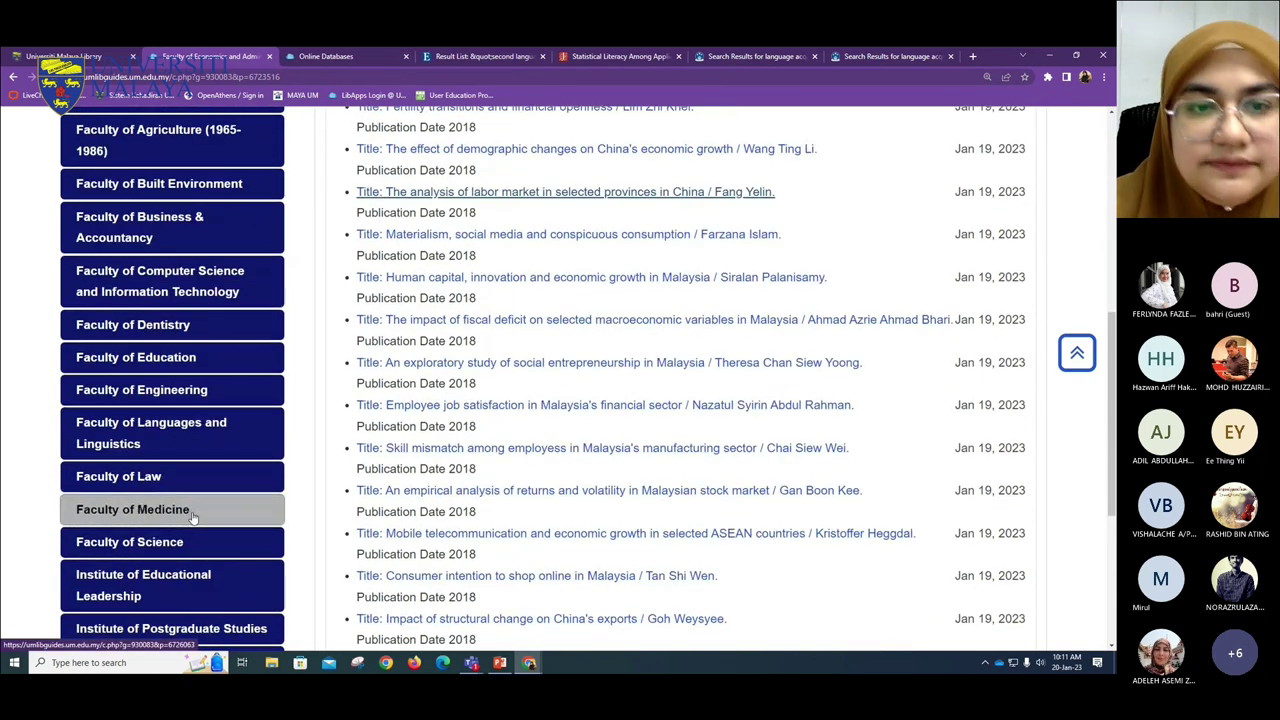
left_click(193, 512)
scroll(606, 511, "down", 2)
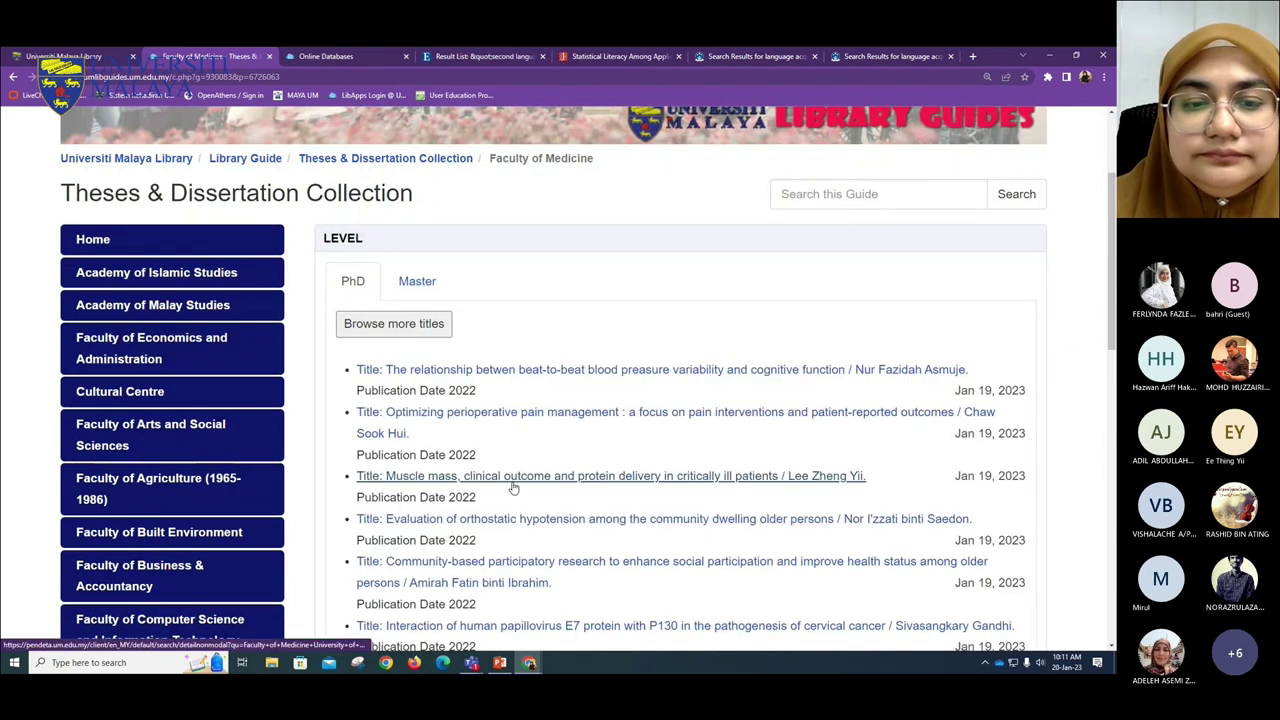
scroll(514, 486, "down", 2)
left_click(551, 309)
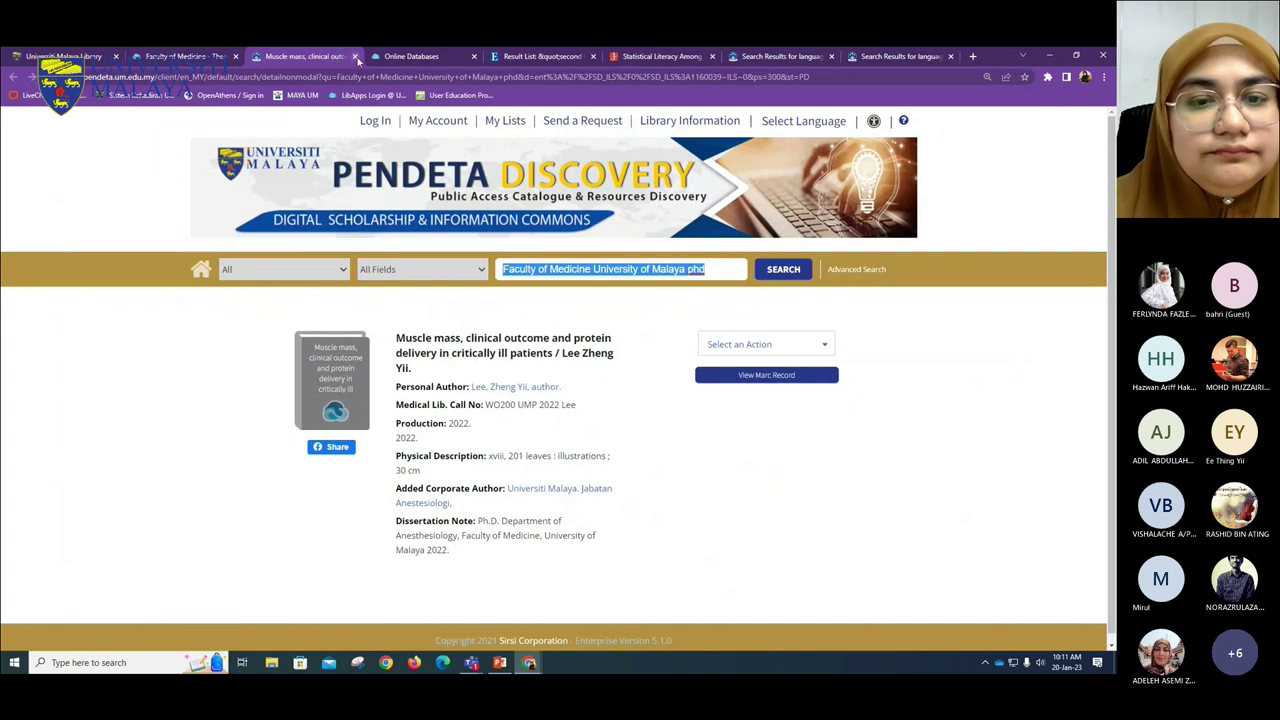
left_click(354, 56)
- Open the obesity and falls thesis record and zoom the page in
scroll(617, 400, "down", 4)
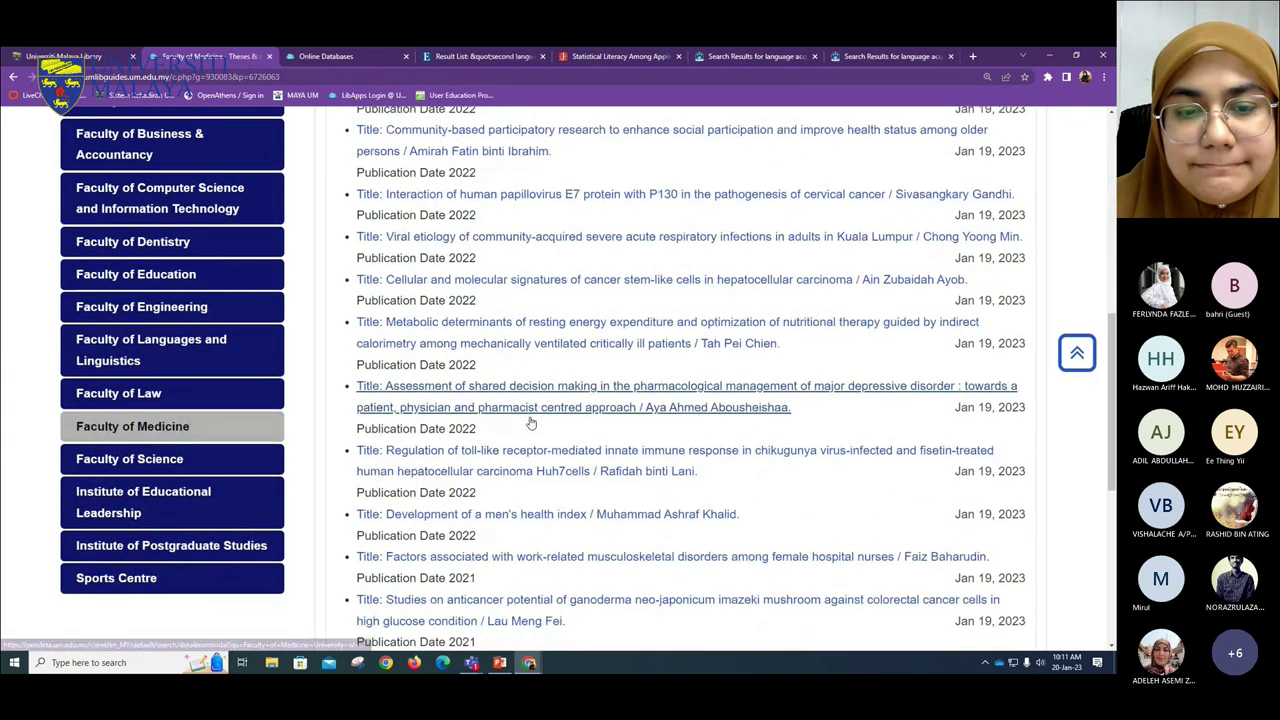
left_click(620, 524)
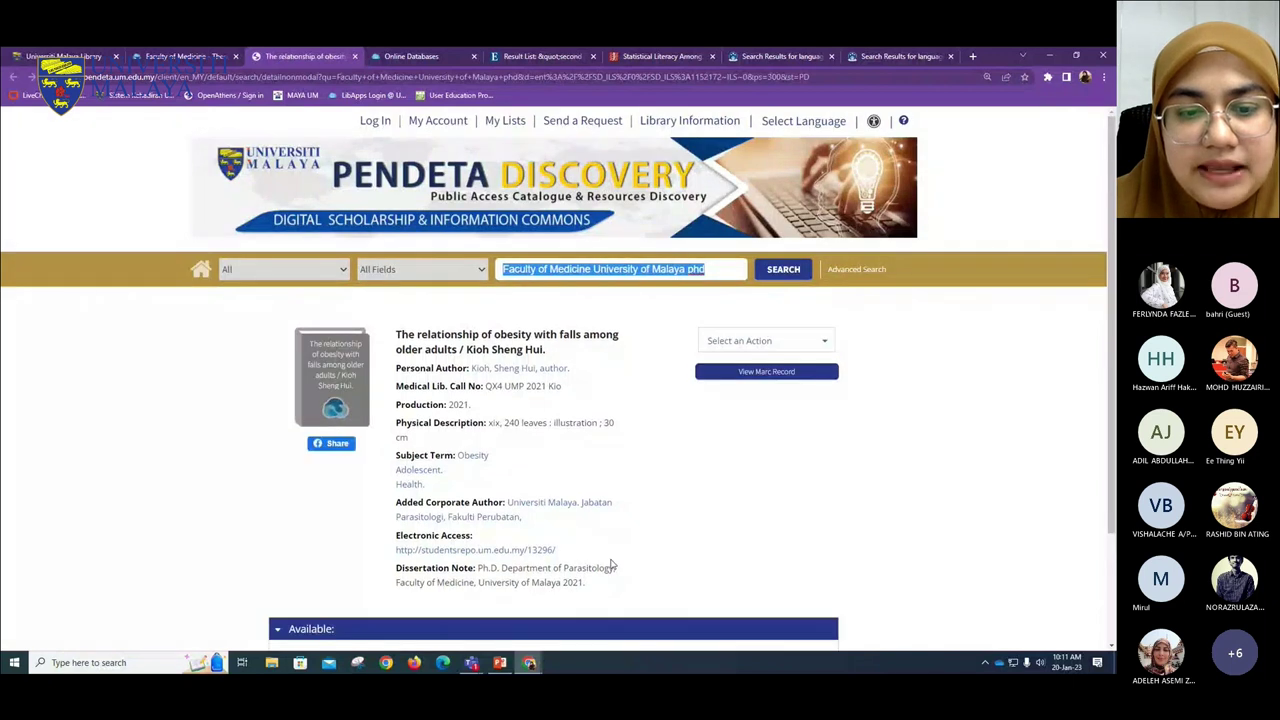
scroll(600, 500, "down", 2)
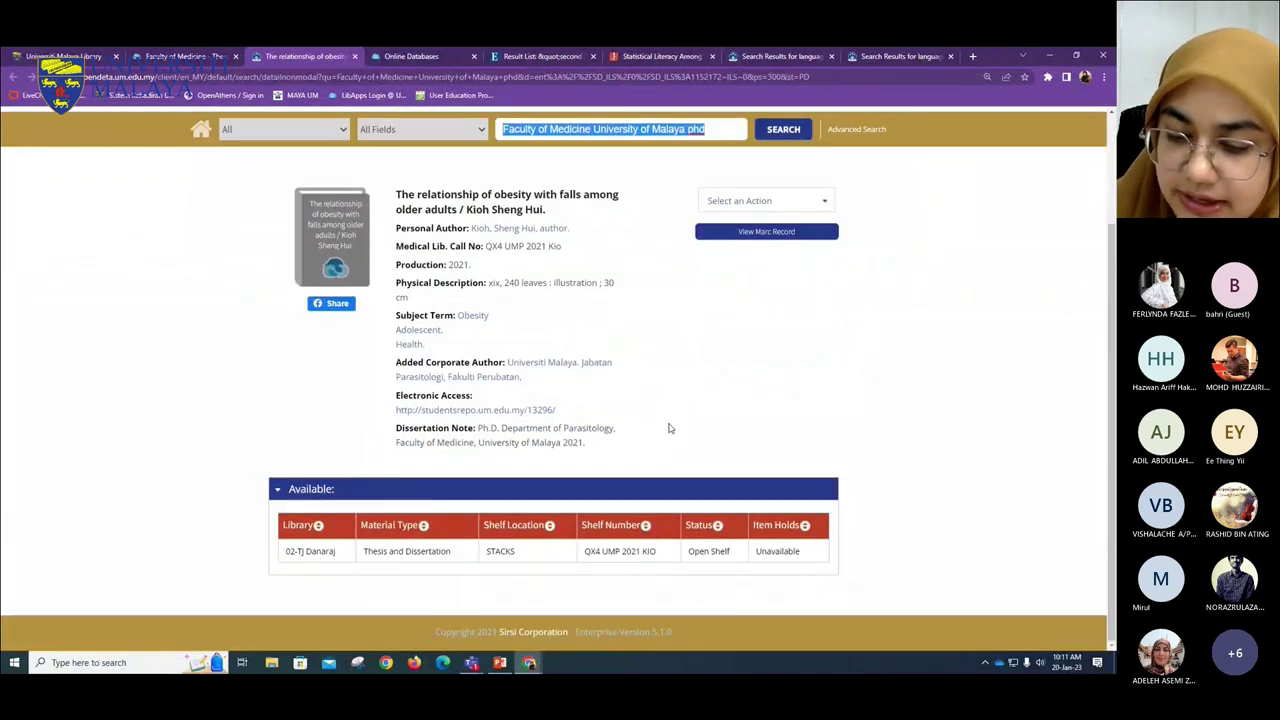
key("ctrl+plus")
key("ctrl+plus")
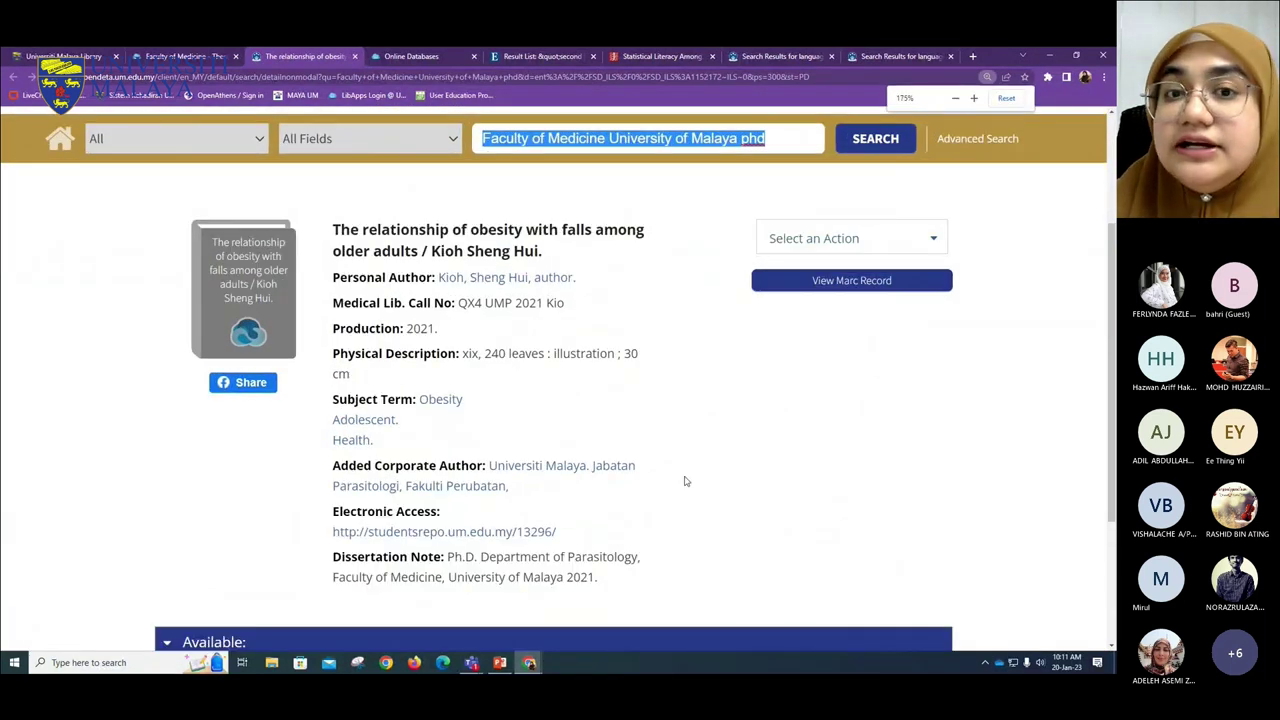
left_click(700, 424)
scroll(395, 495, "down", 1)
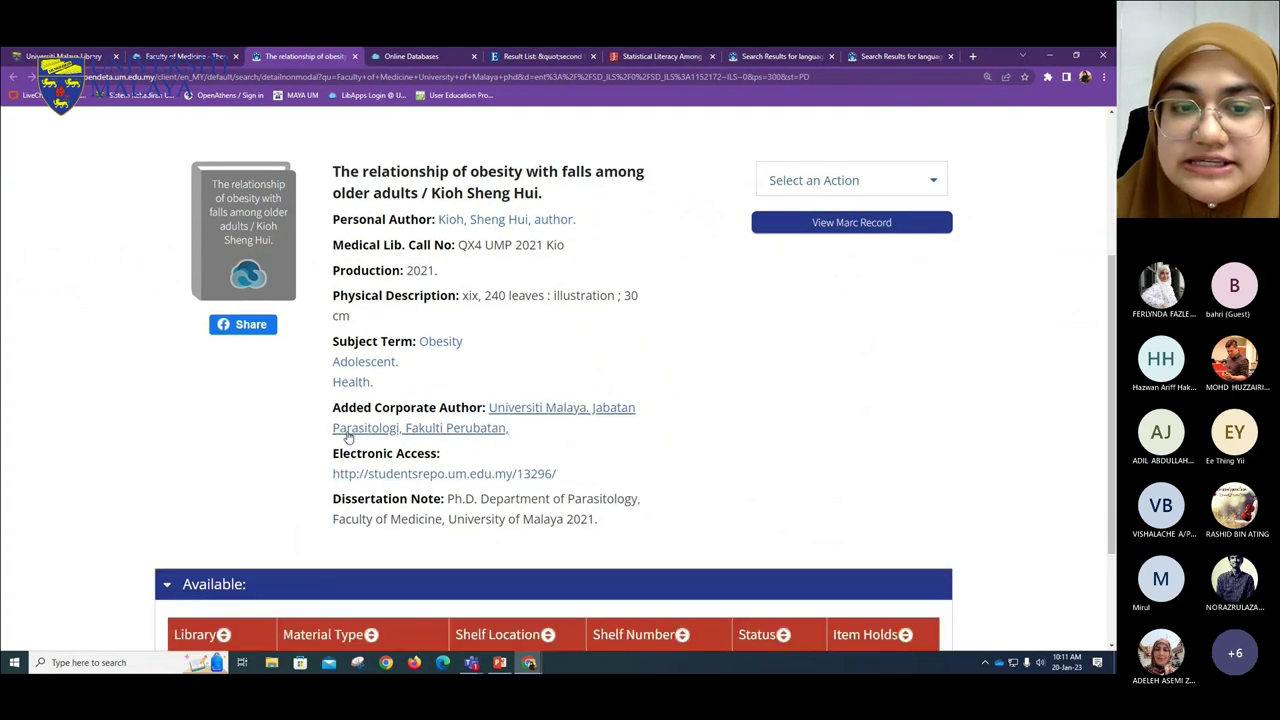
- Open the record's Electronic Access repository link in a new tab
left_click_drag(333, 455, 576, 477)
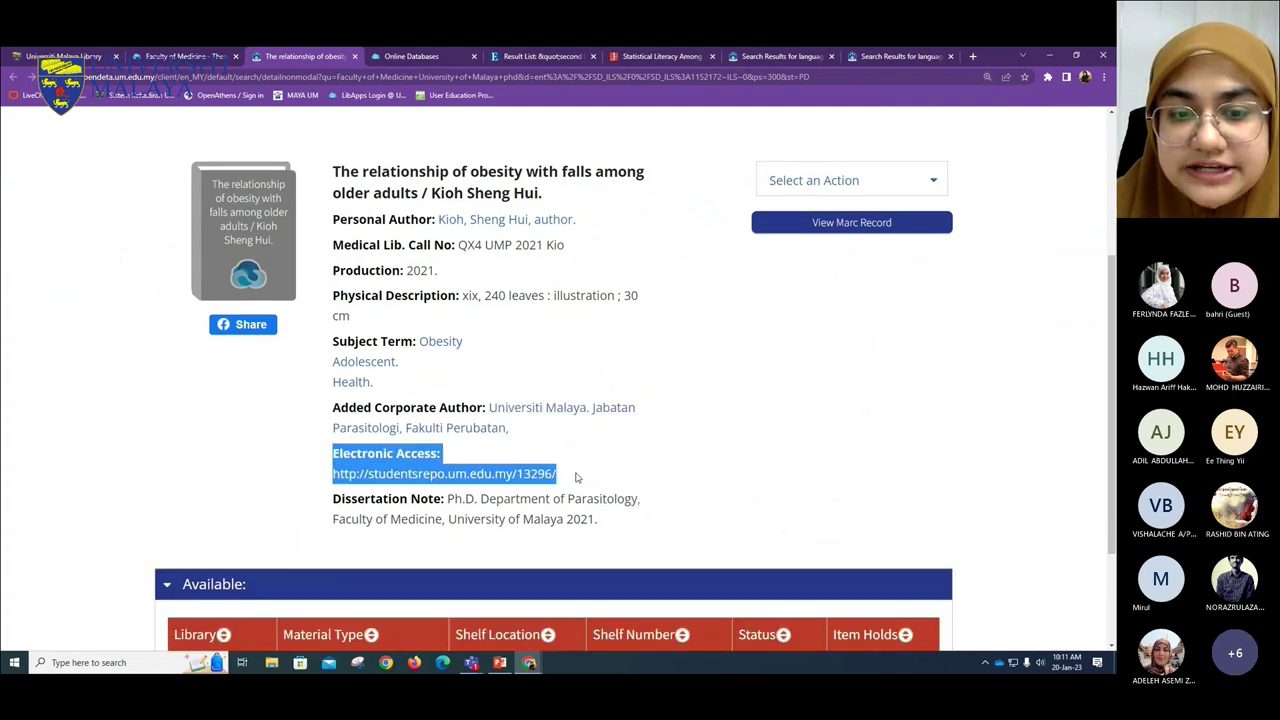
mouse_move(482, 665)
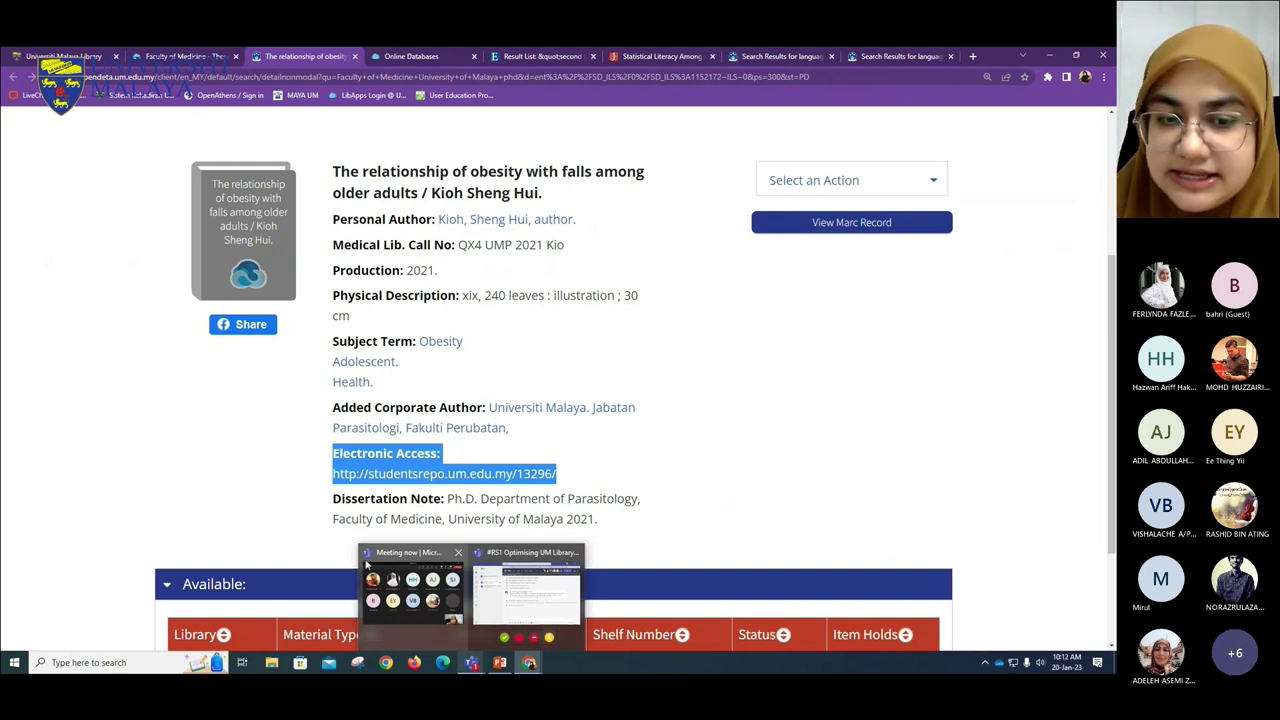
right_click(450, 474)
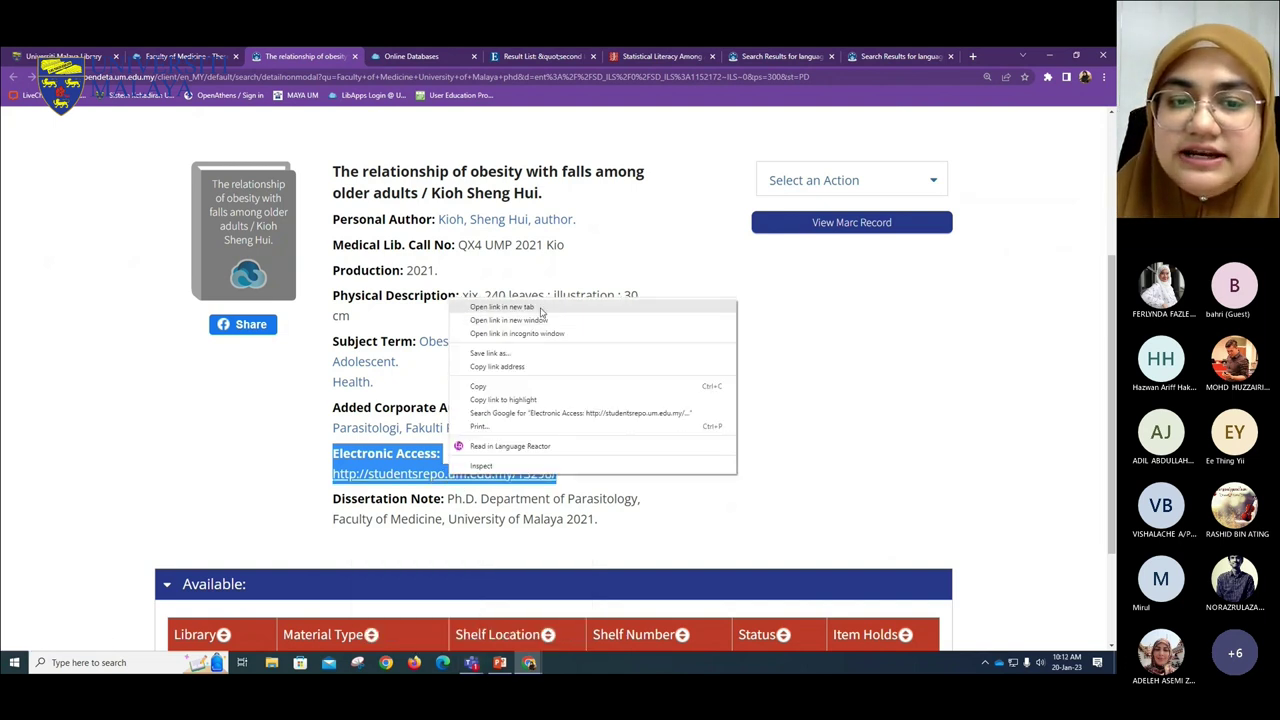
left_click(545, 309)
- In the repository tab, zoom in and highlight the thesis PDF's repository-staff restriction until 31 December 2023
left_click(388, 53)
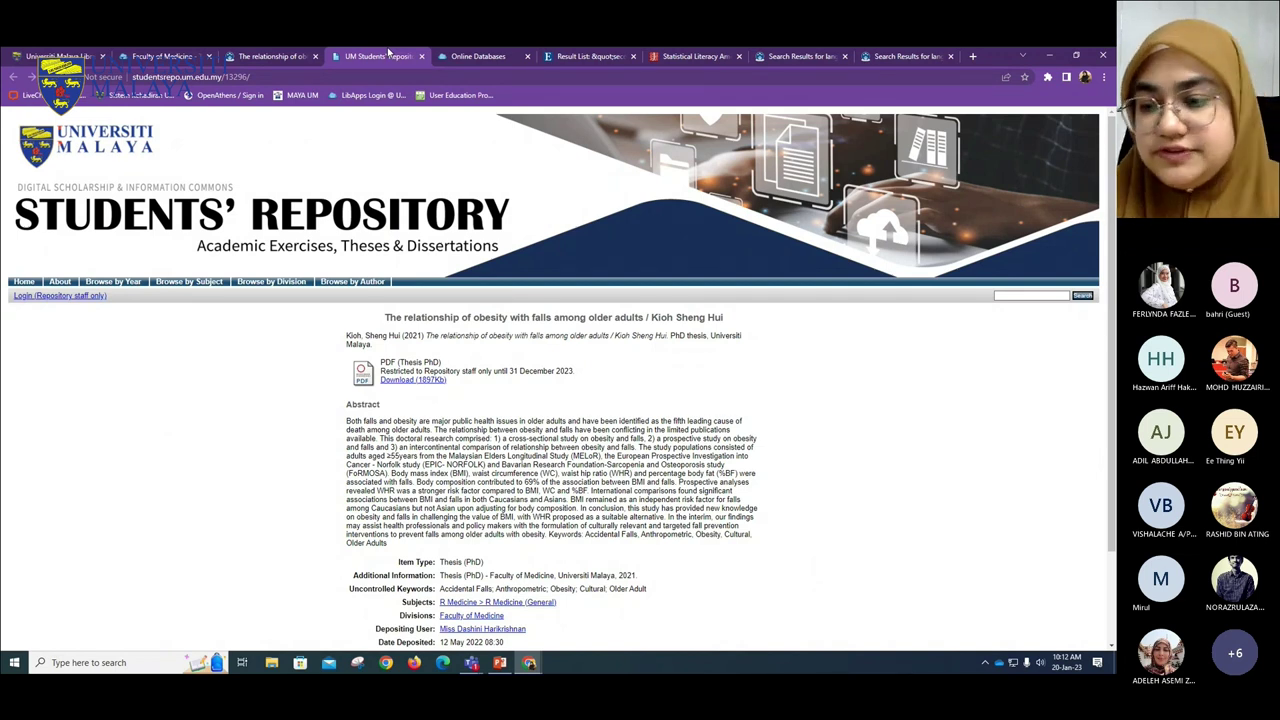
scroll(463, 286, "down", 3)
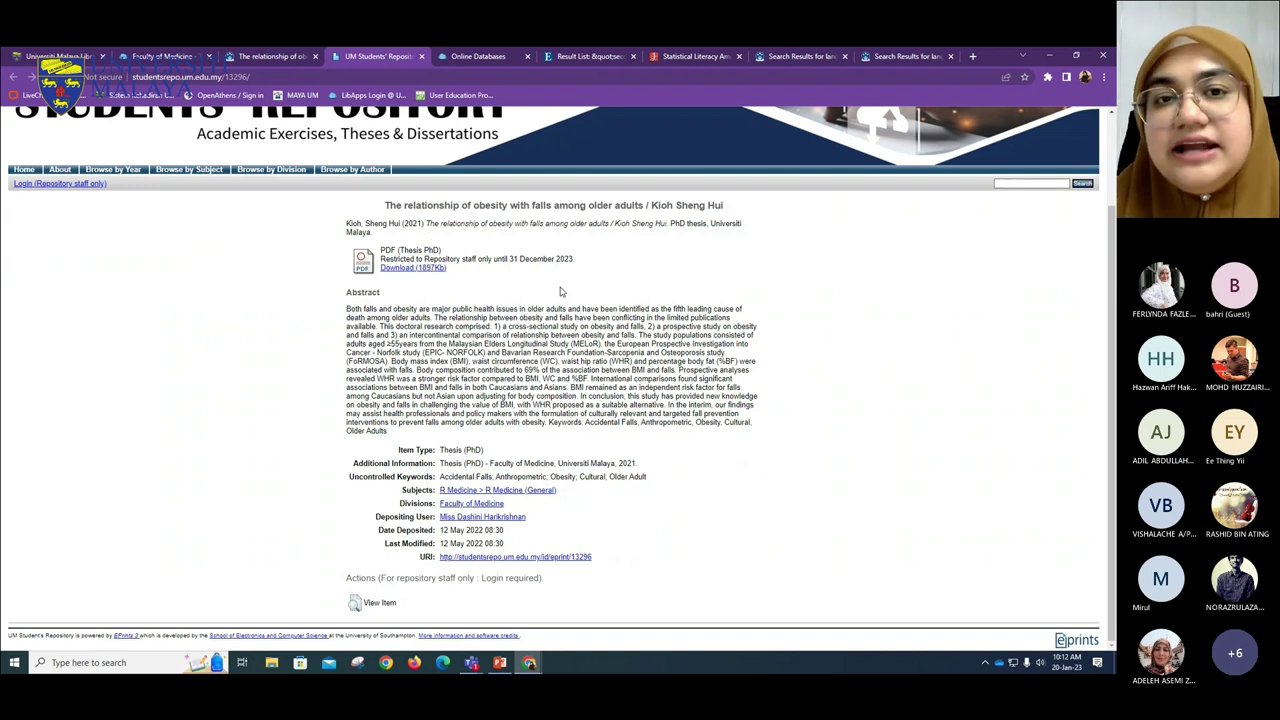
key("ctrl+plus")
key("ctrl+plus")
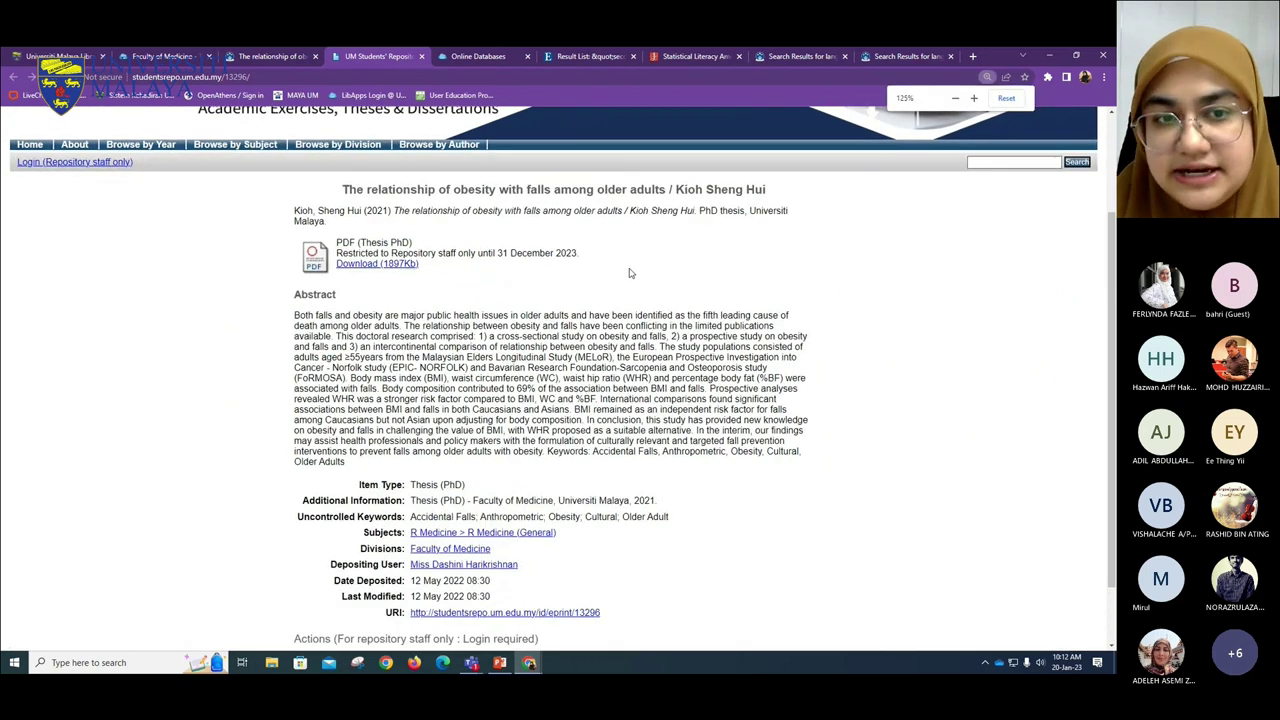
left_click_drag(581, 253, 335, 243)
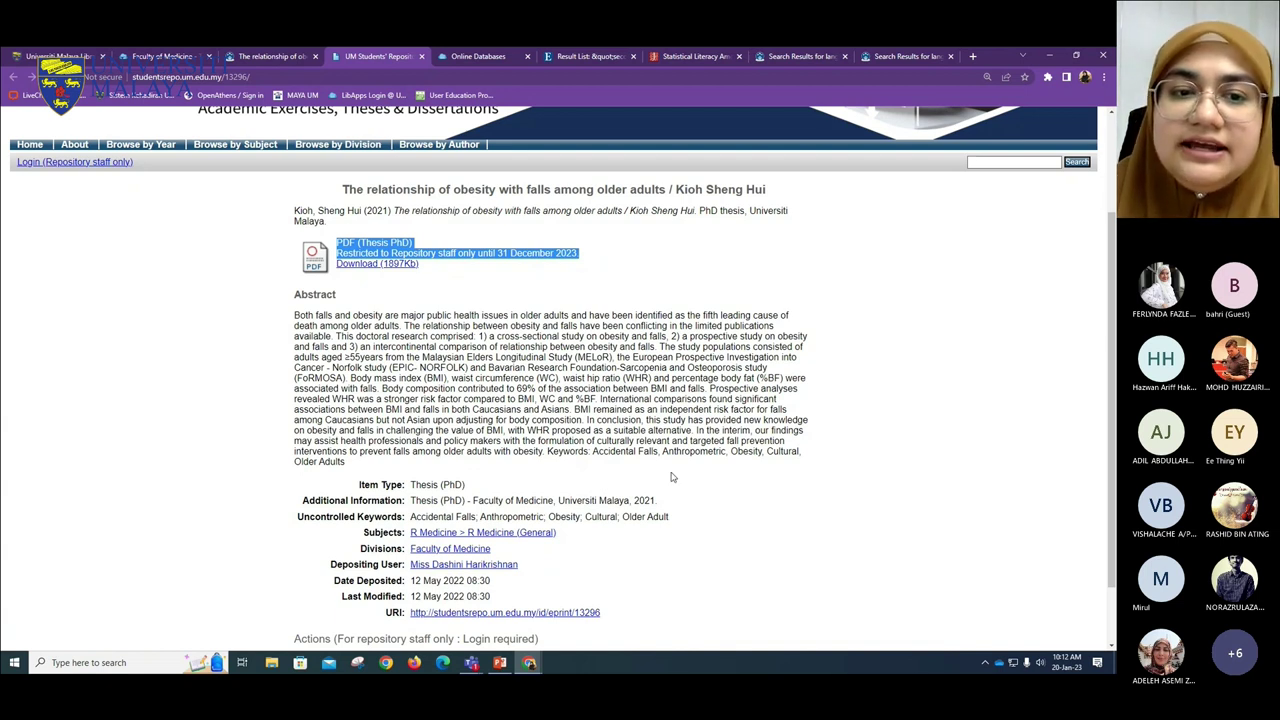
left_click(458, 266)
left_click_drag(352, 253, 459, 253)
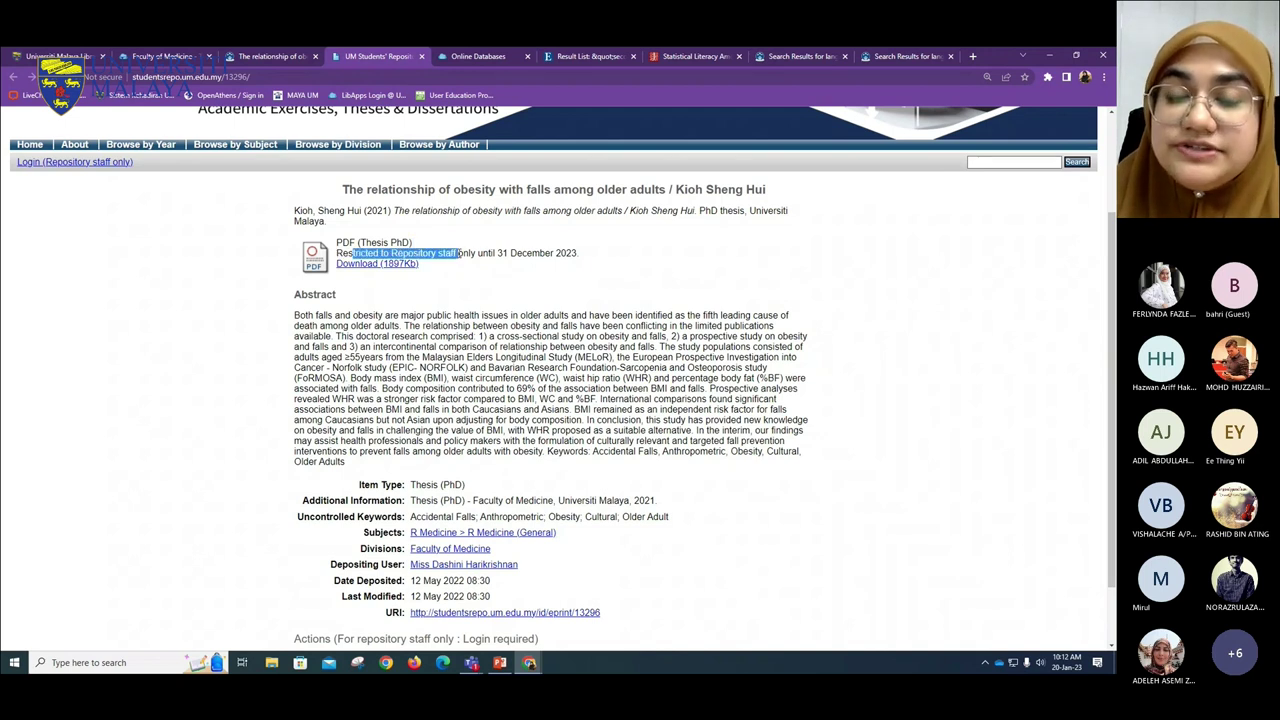
left_click(521, 271)
left_click_drag(493, 253, 567, 281)
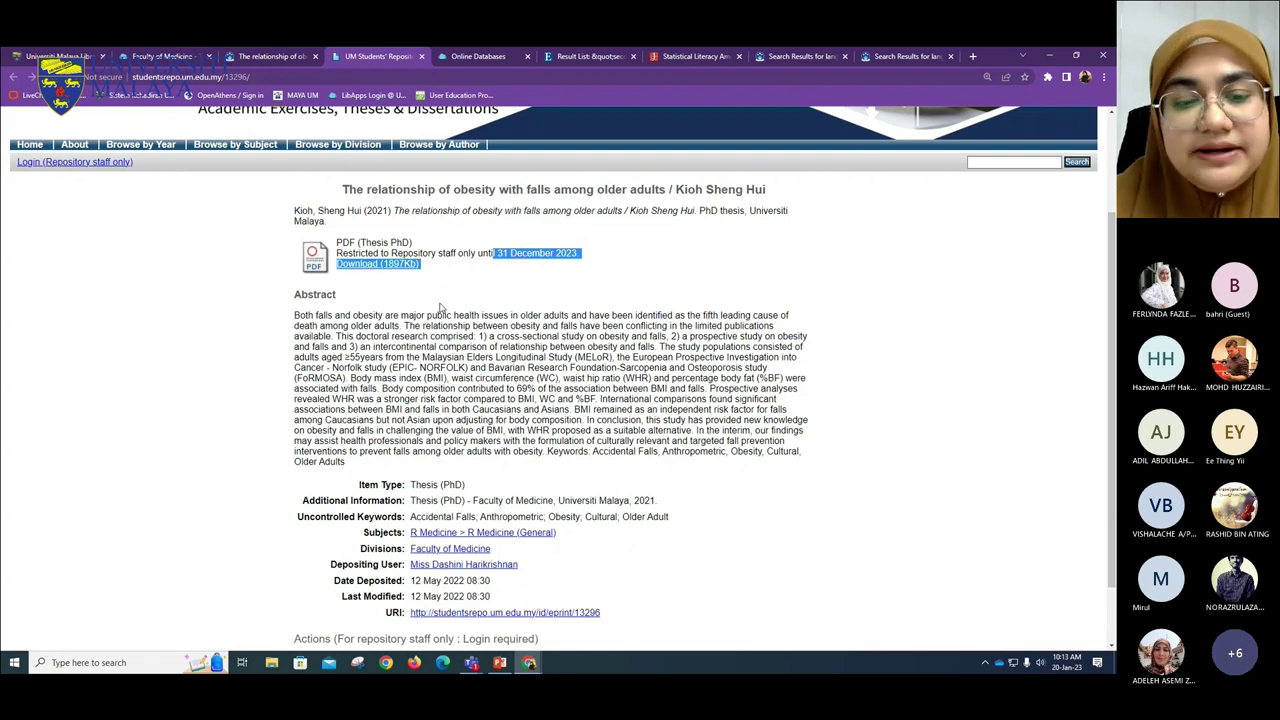
- Back on the catalogue record, highlight the thesis holding library 02-TJ Danaraj
left_click(262, 56)
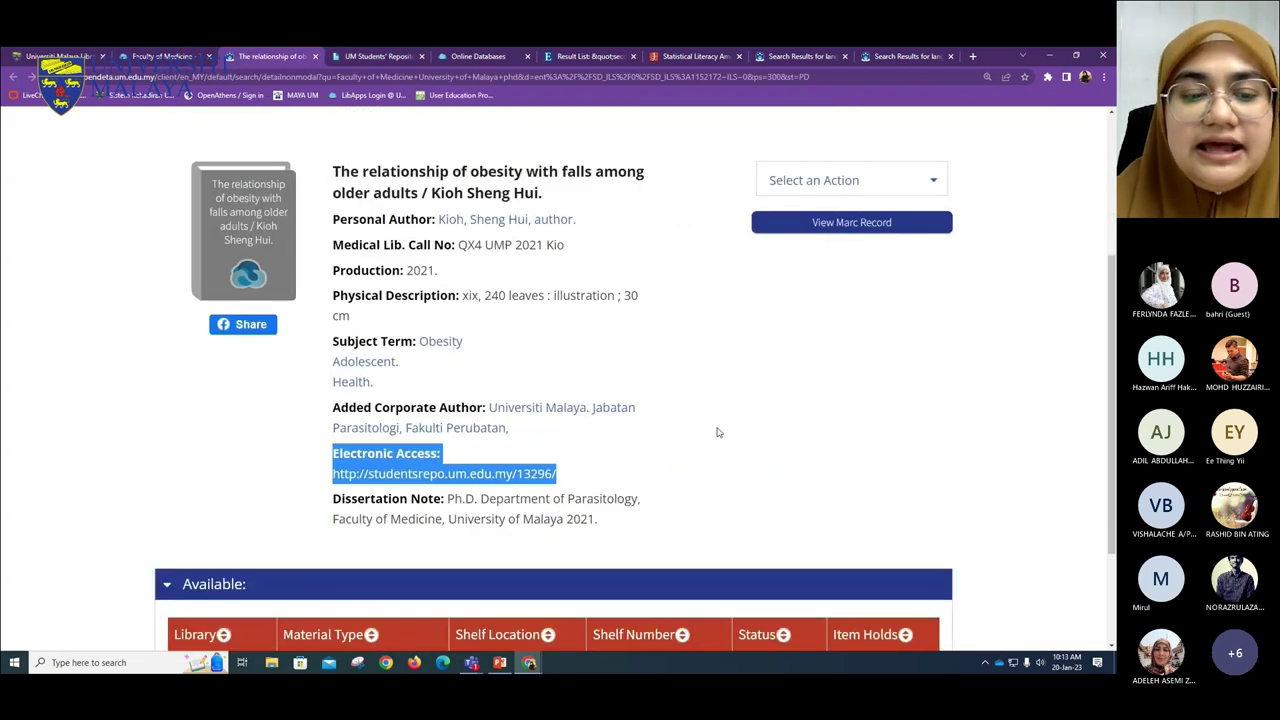
scroll(530, 500, "down", 3)
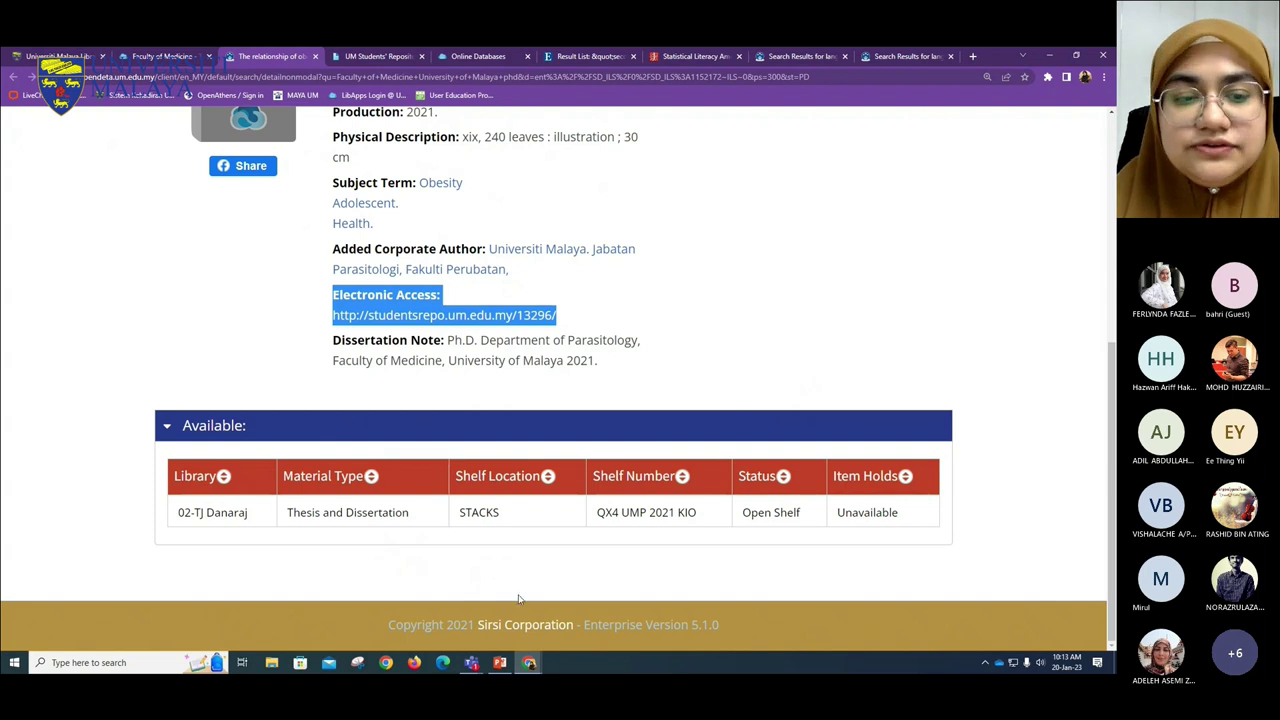
left_click_drag(247, 513, 163, 514)
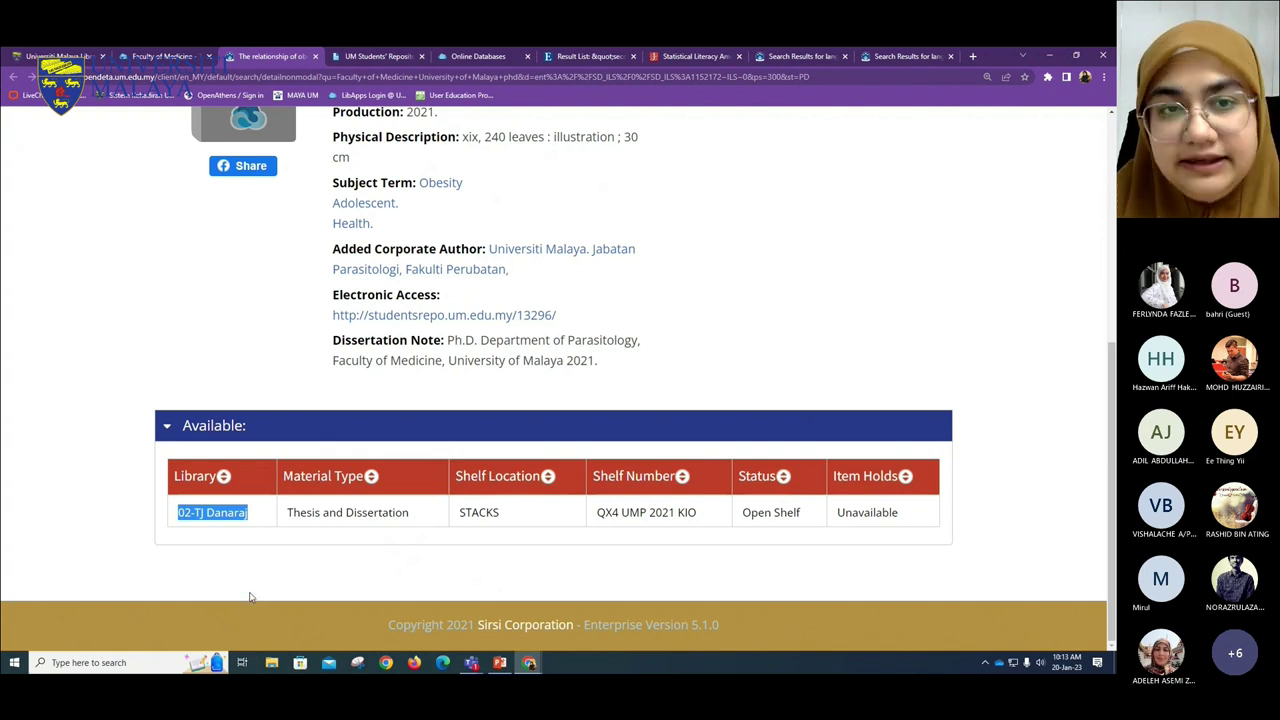
scroll(700, 518, "up", 1)
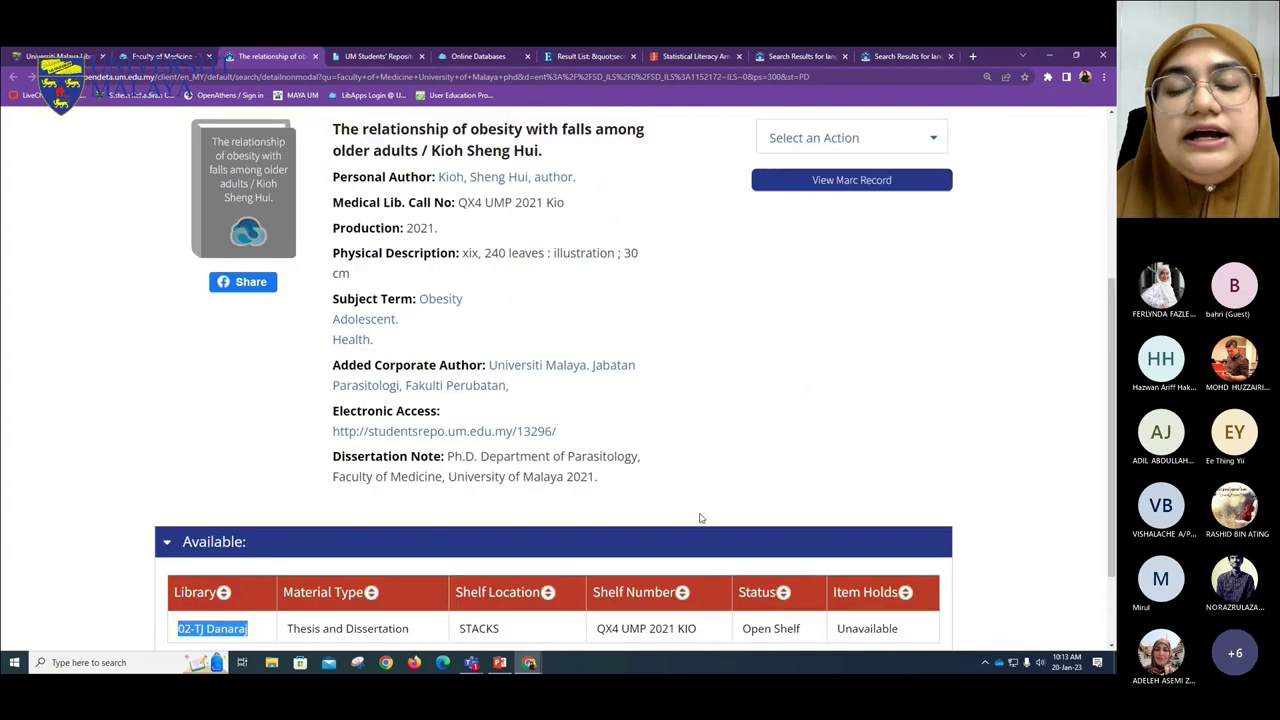
scroll(700, 518, "up", 2)
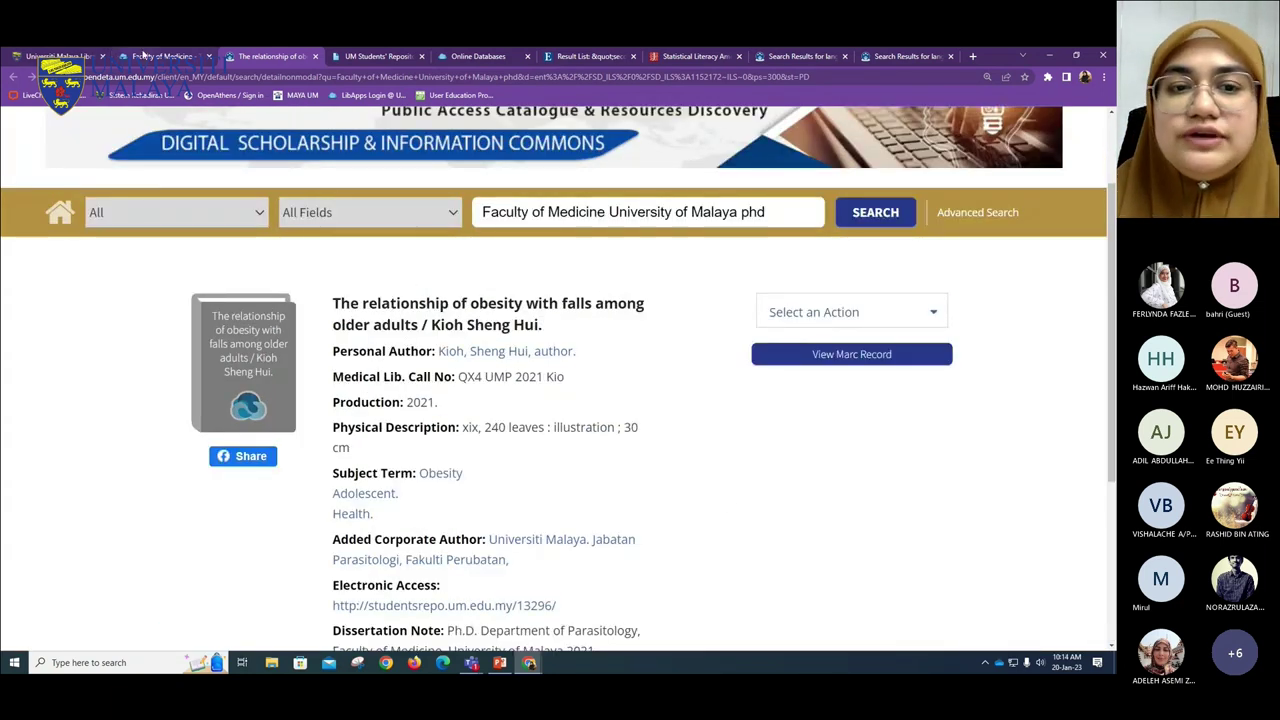
- Return to the Theses & Dissertation Collection guide listing Faculty of Medicine PhD theses
left_click(143, 54)
scroll(423, 248, "up", 10)
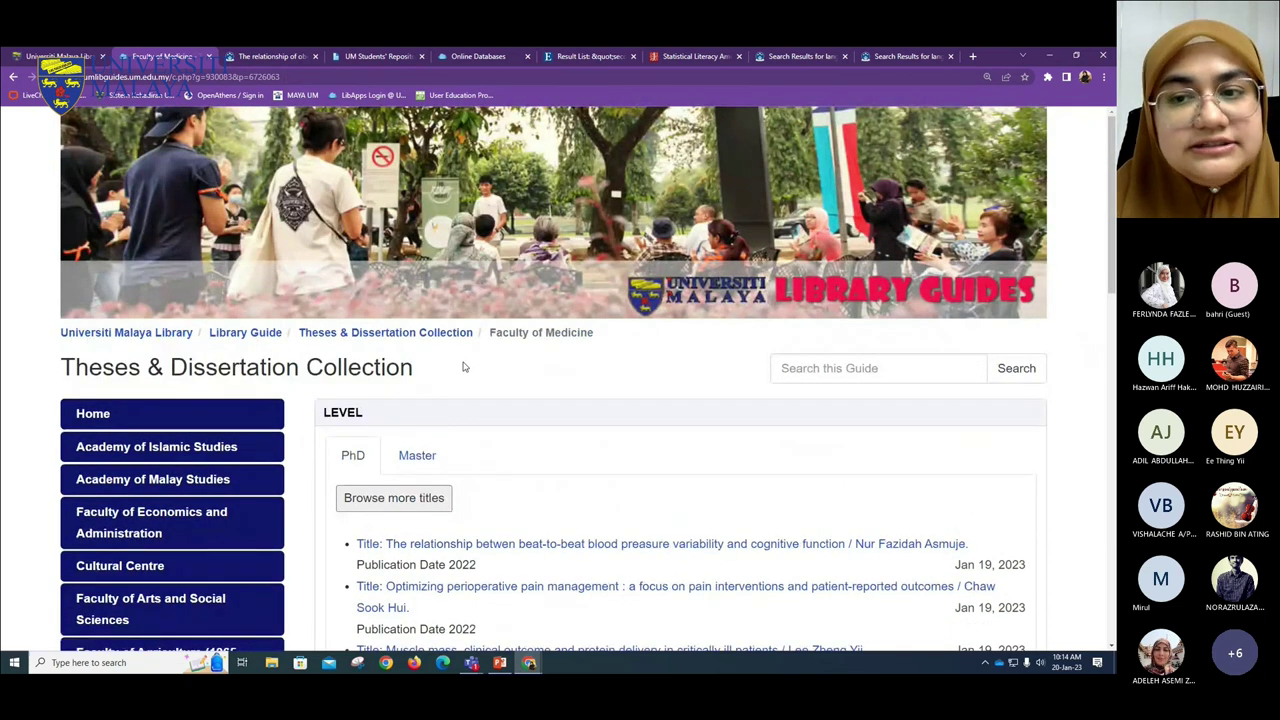
scroll(465, 366, "down", 2)
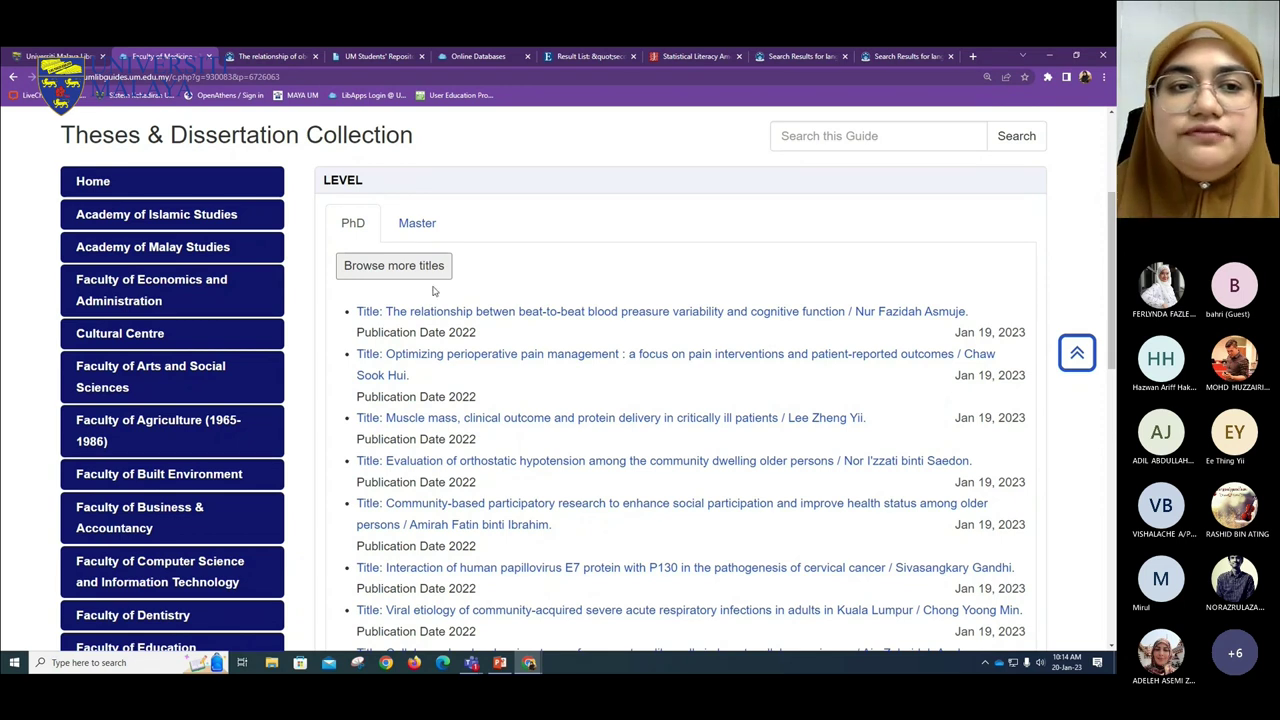
- Go back to the main UM Library home page
left_click(60, 56)
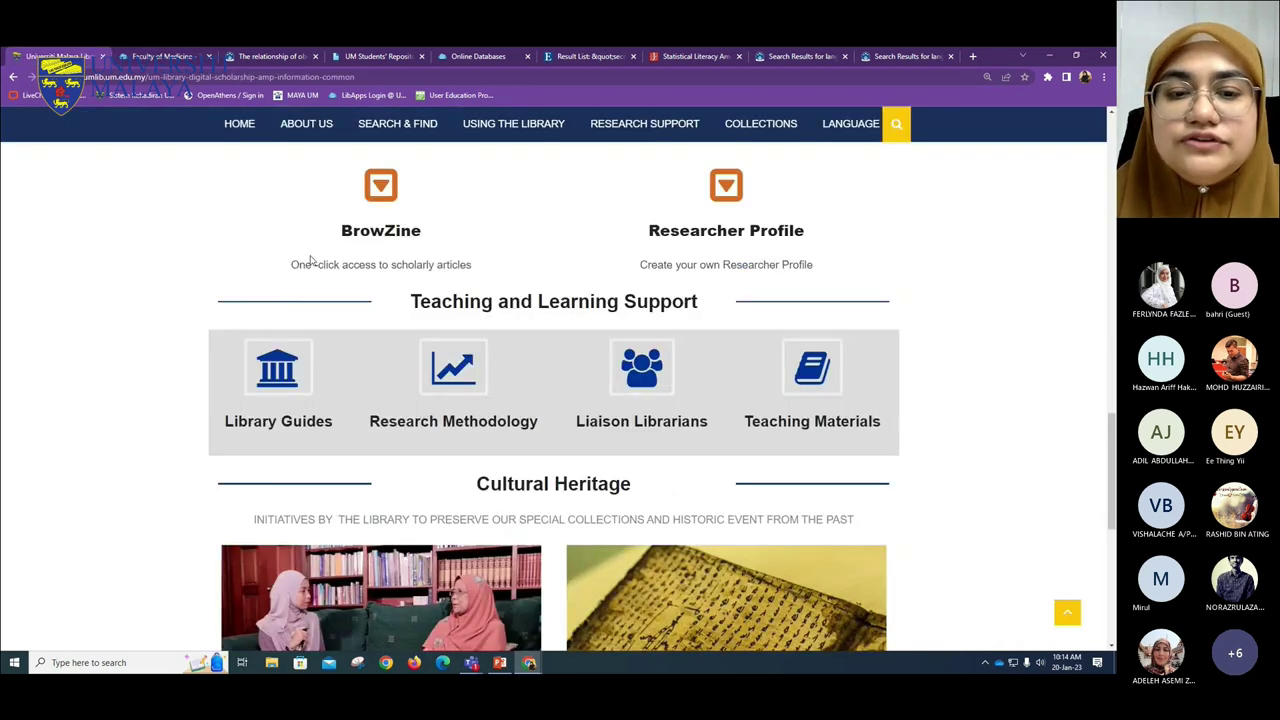
scroll(330, 265, "up", 3)
scroll(361, 274, "up", 10)
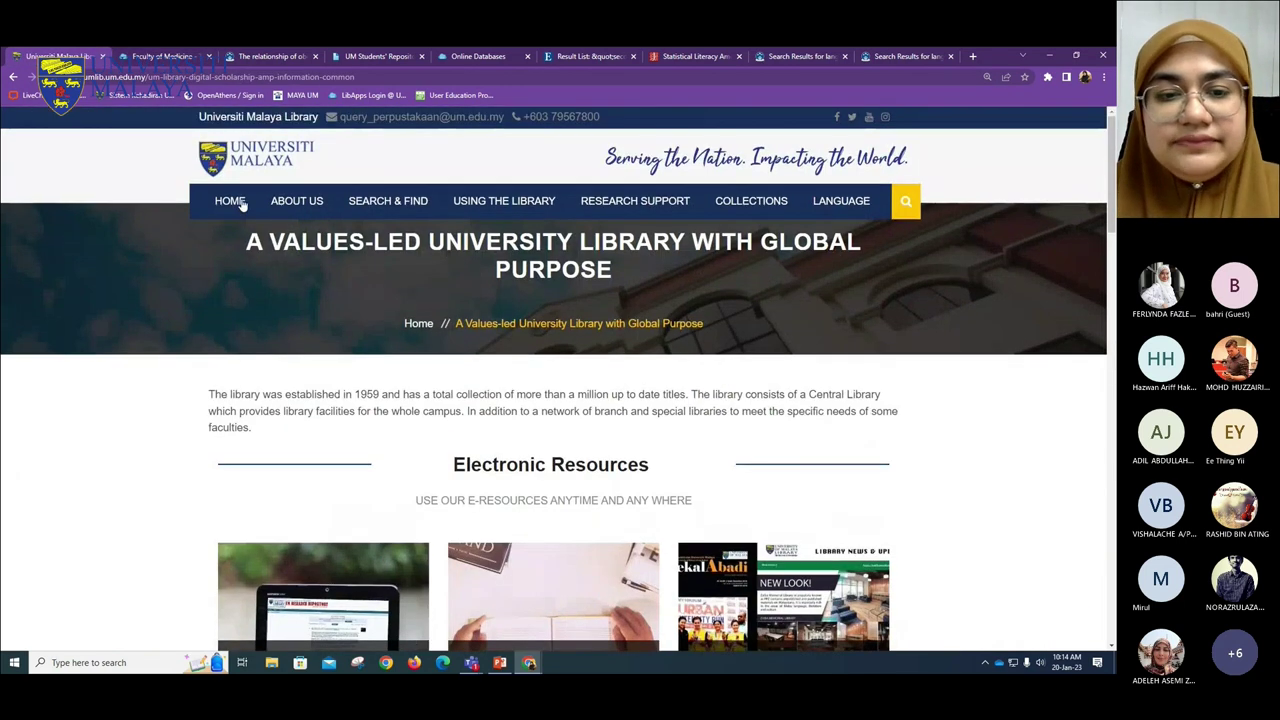
left_click(14, 77)
scroll(494, 425, "up", 5)
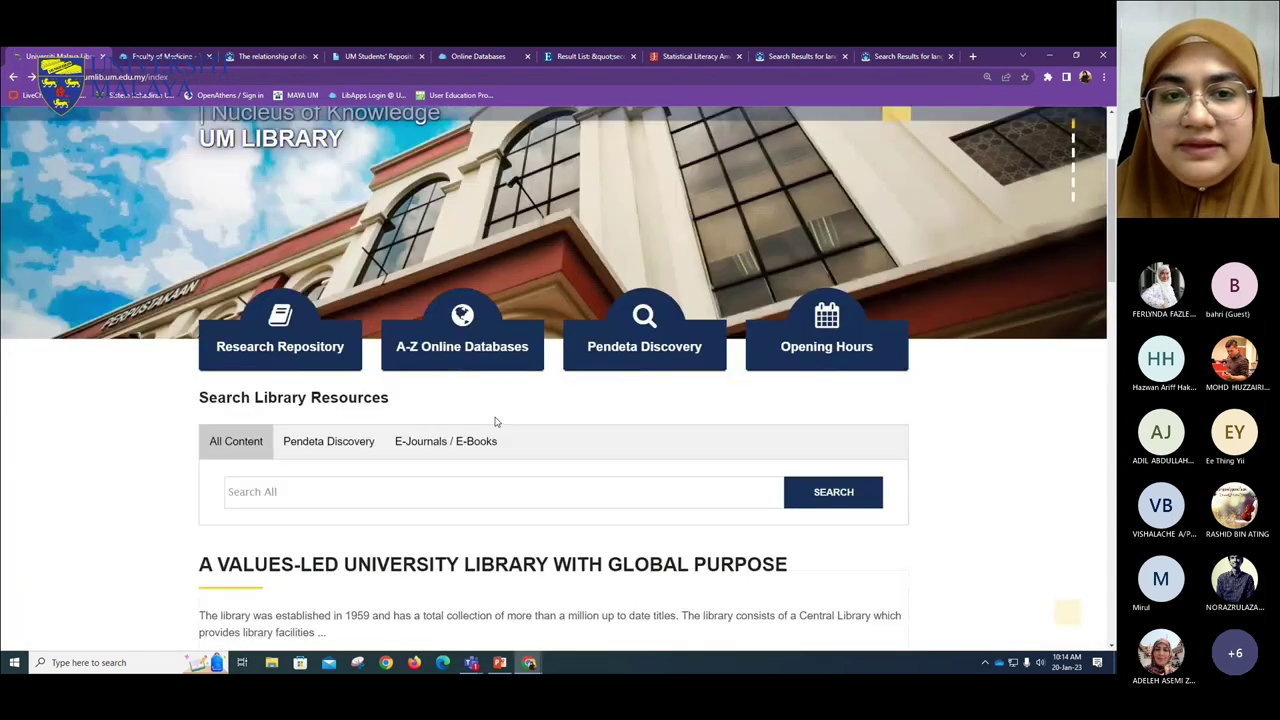
scroll(447, 407, "down", 5)
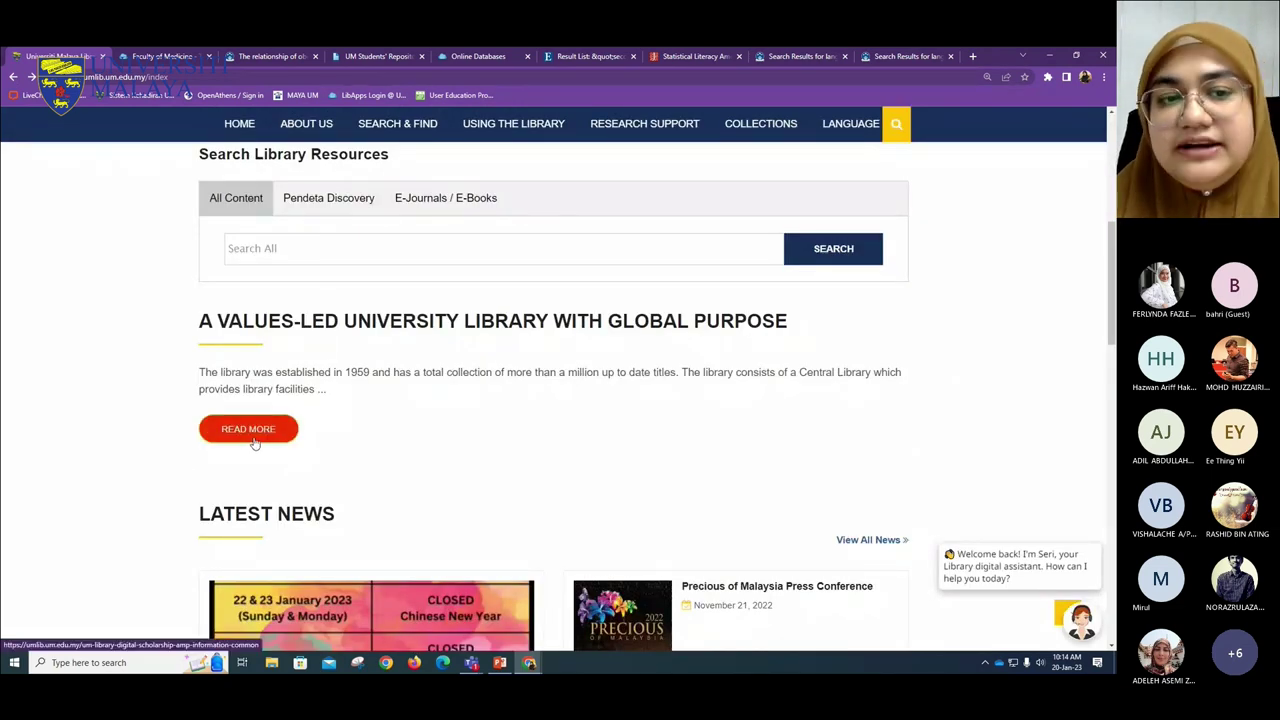
- Open the DIGITAL@UM digital collection page through the READ MORE section
left_click(250, 429)
scroll(451, 508, "down", 3)
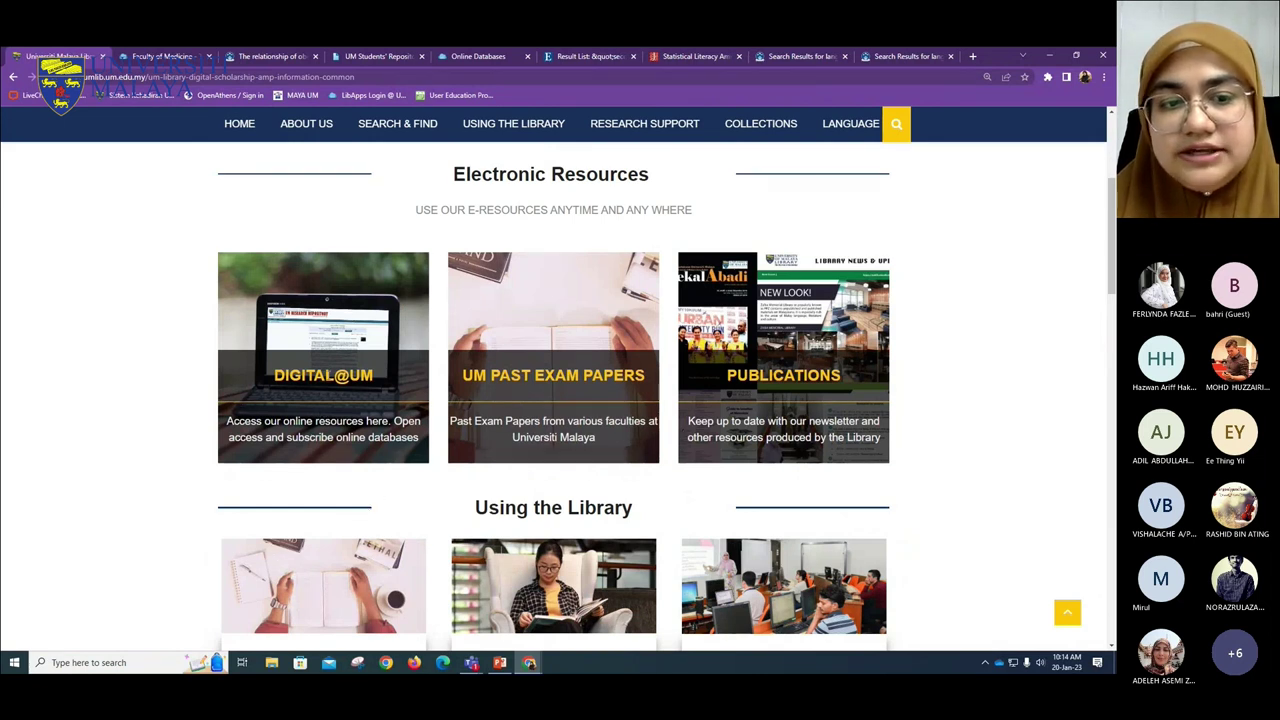
left_click(330, 333)
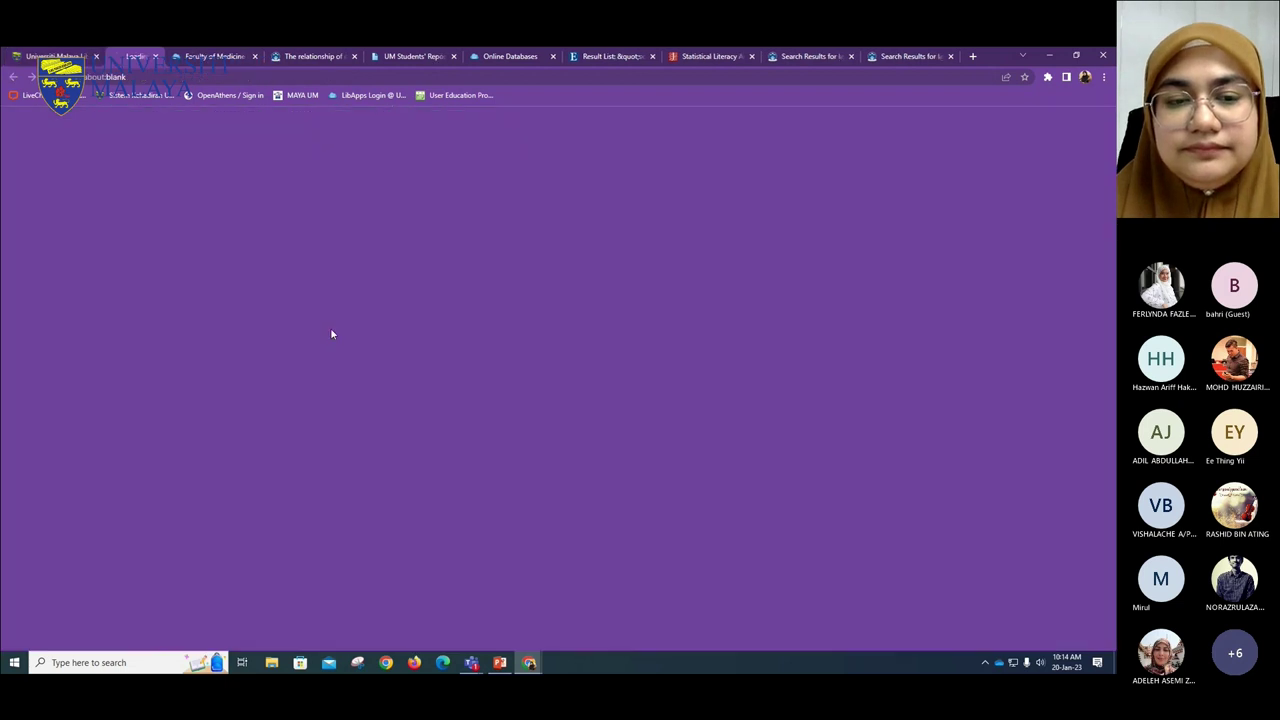
scroll(322, 527, "down", 1)
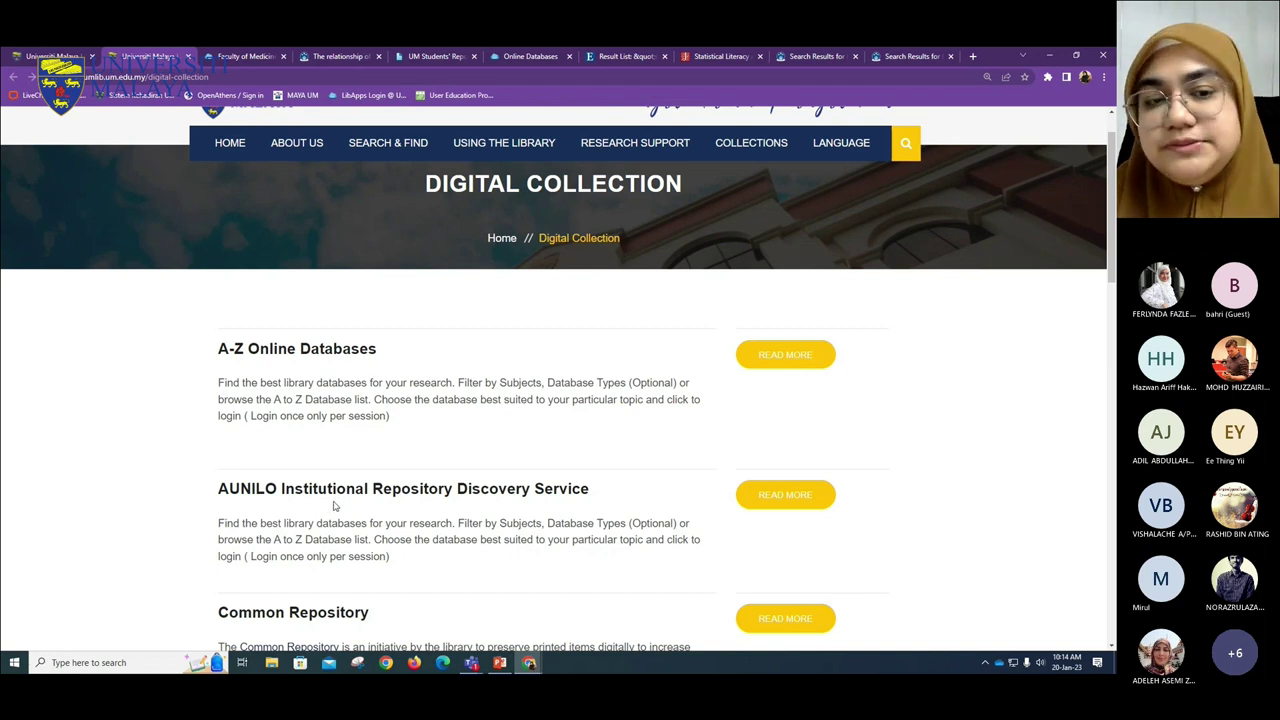
scroll(275, 537, "down", 1)
scroll(275, 537, "down", 1)
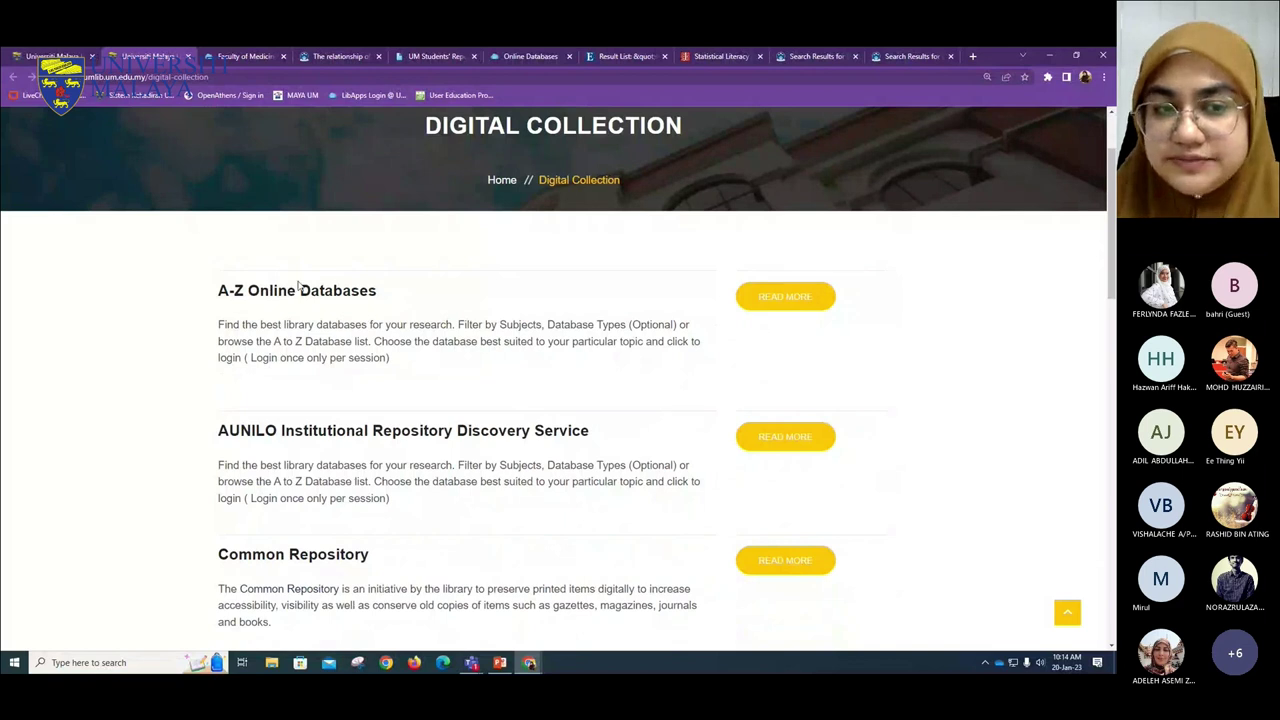
scroll(157, 343, "down", 3)
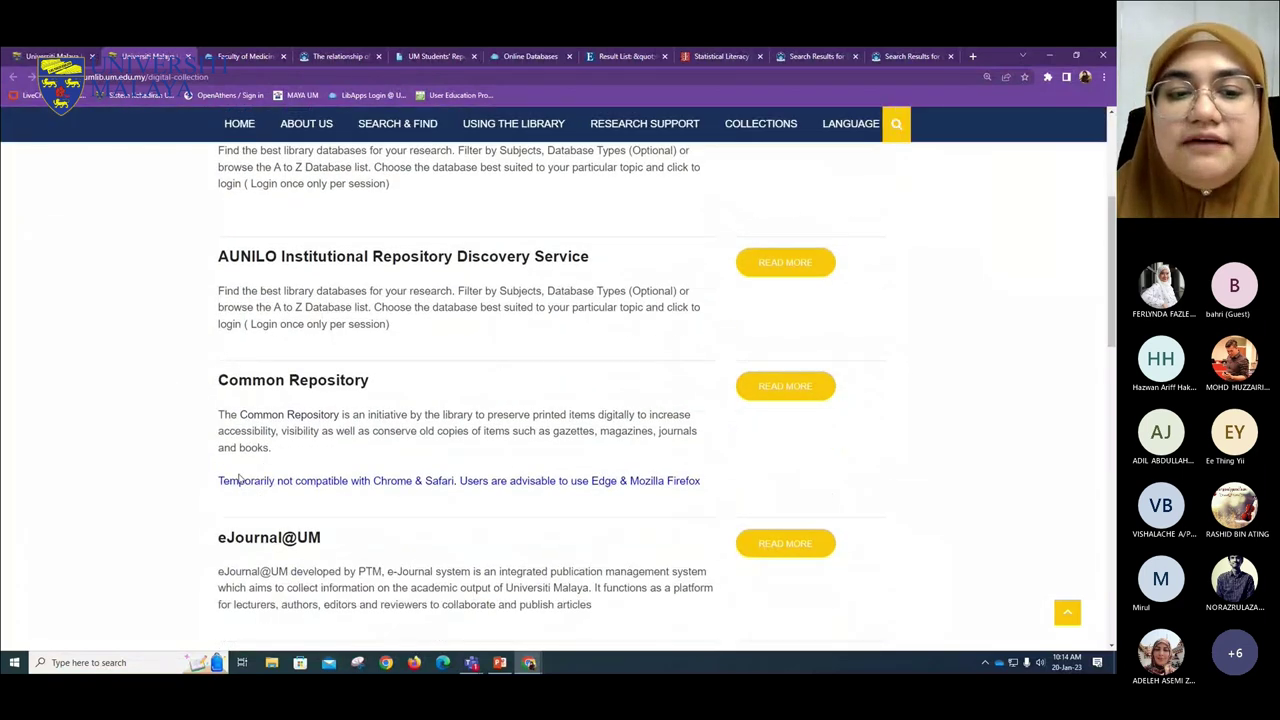
- Highlight the Common Repository and eJournal@UM headings and bring up eJournal@UM's link options
left_click_drag(341, 381, 218, 381)
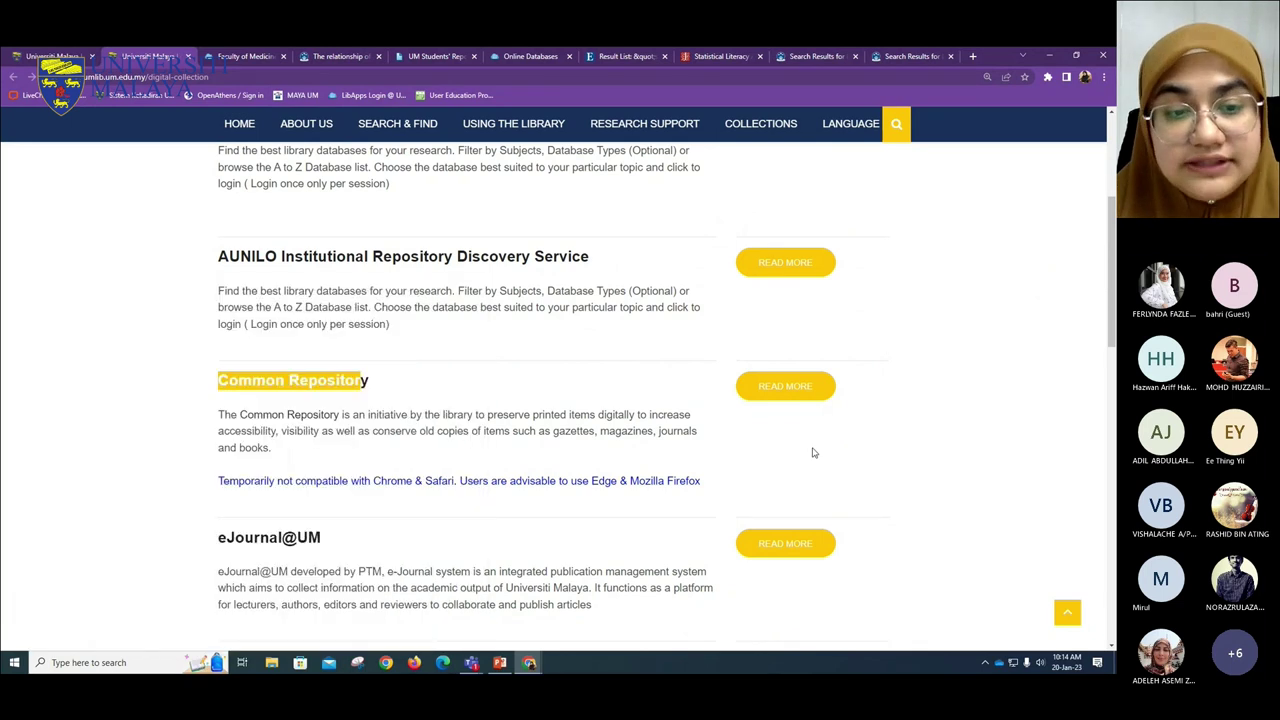
scroll(813, 453, "down", 4)
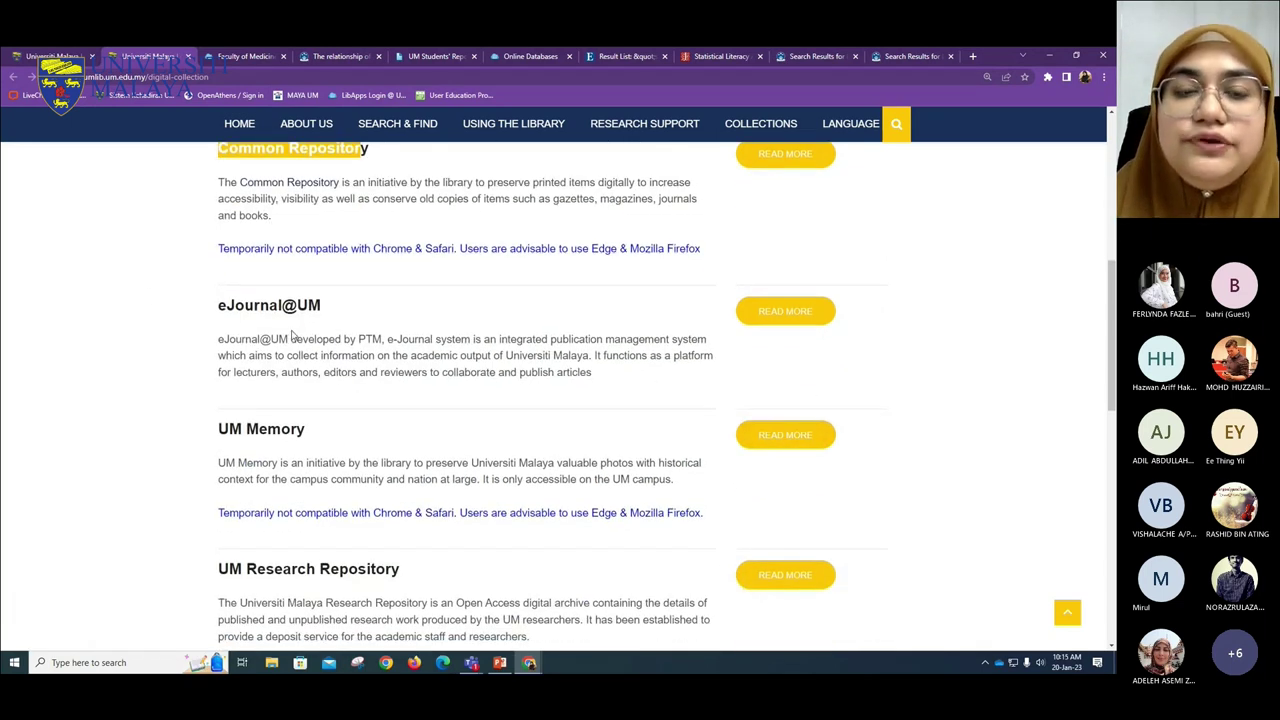
left_click_drag(330, 307, 211, 319)
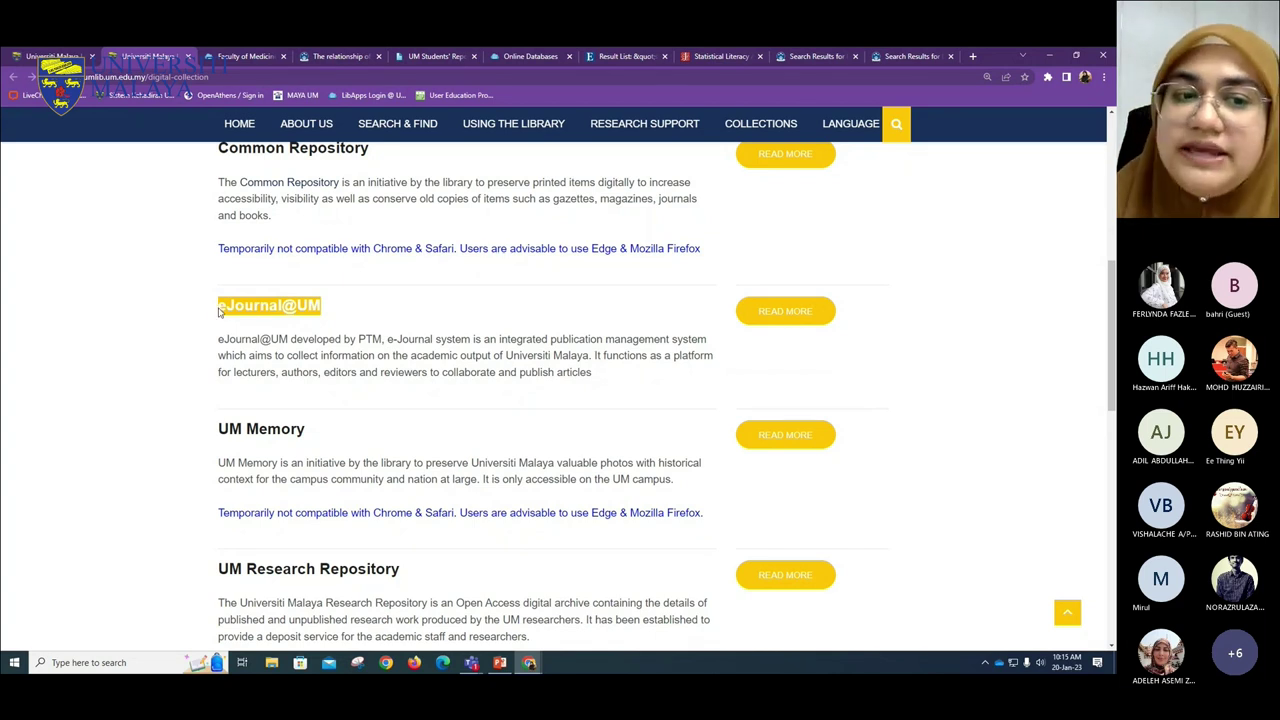
right_click(289, 311)
left_click(266, 322)
right_click(269, 307)
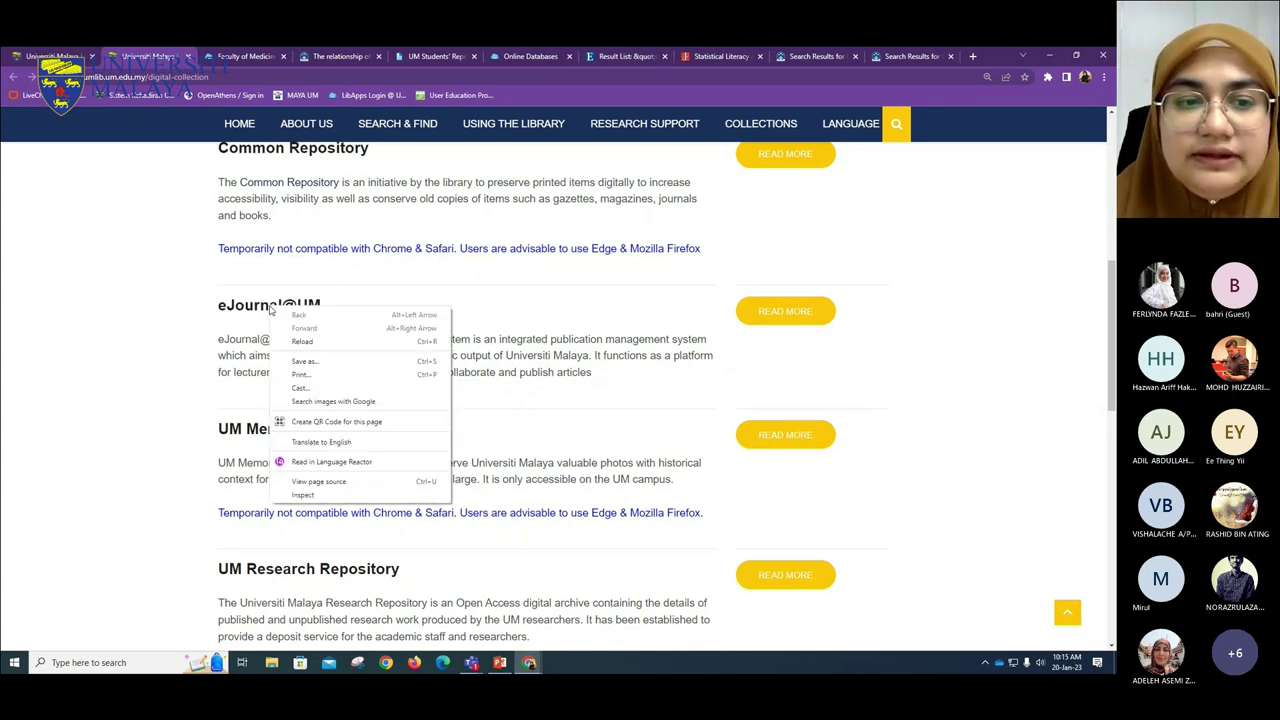
right_click(765, 313)
left_click(774, 316)
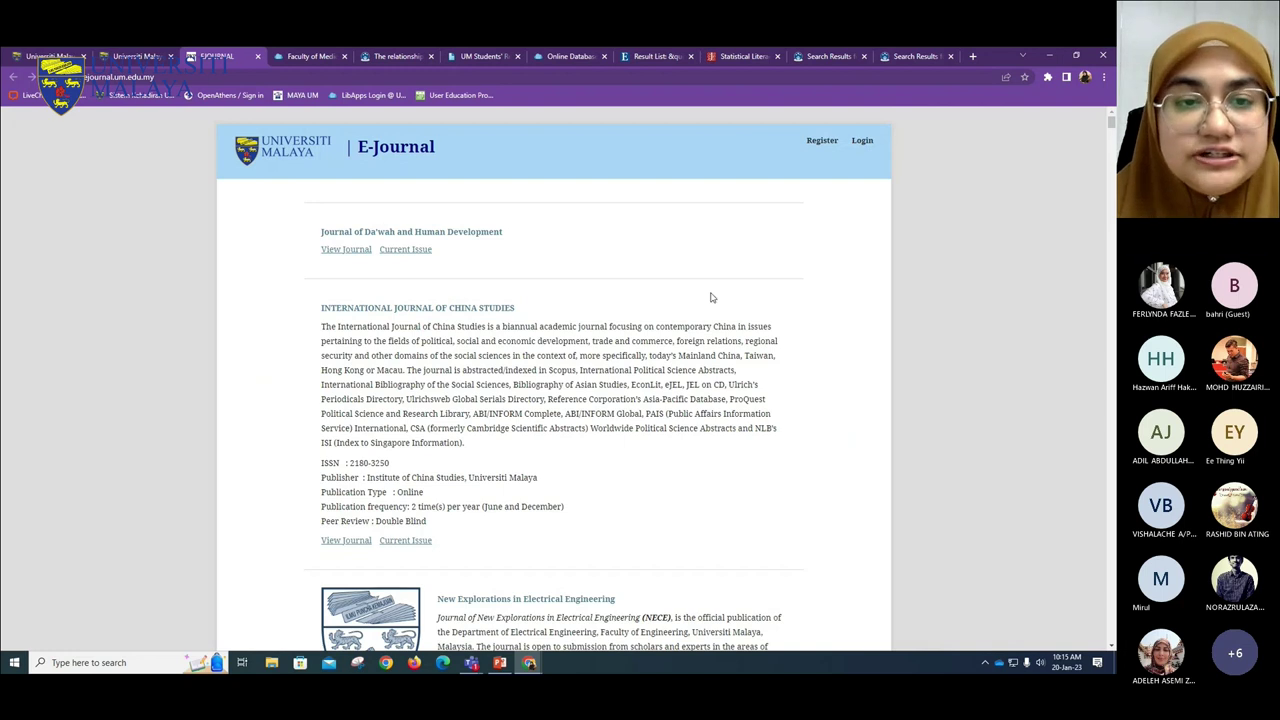
scroll(426, 240, "down", 5)
scroll(454, 362, "down", 4)
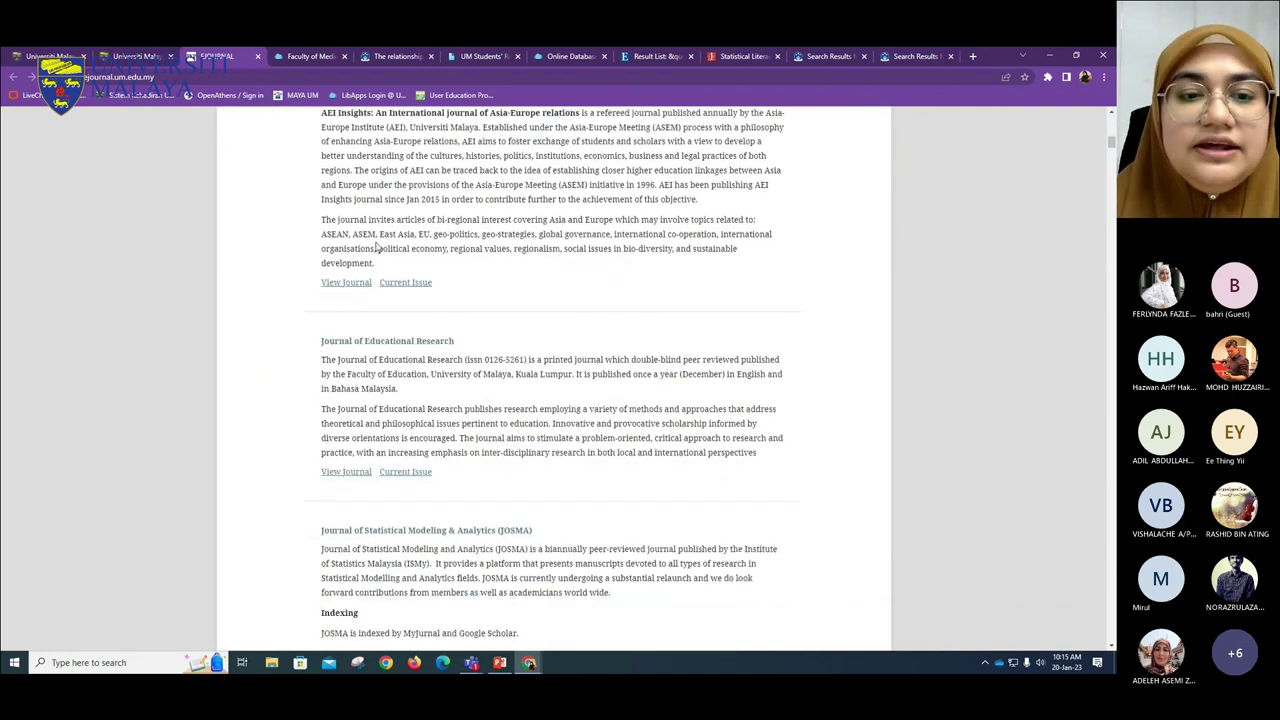
scroll(428, 411, "down", 10)
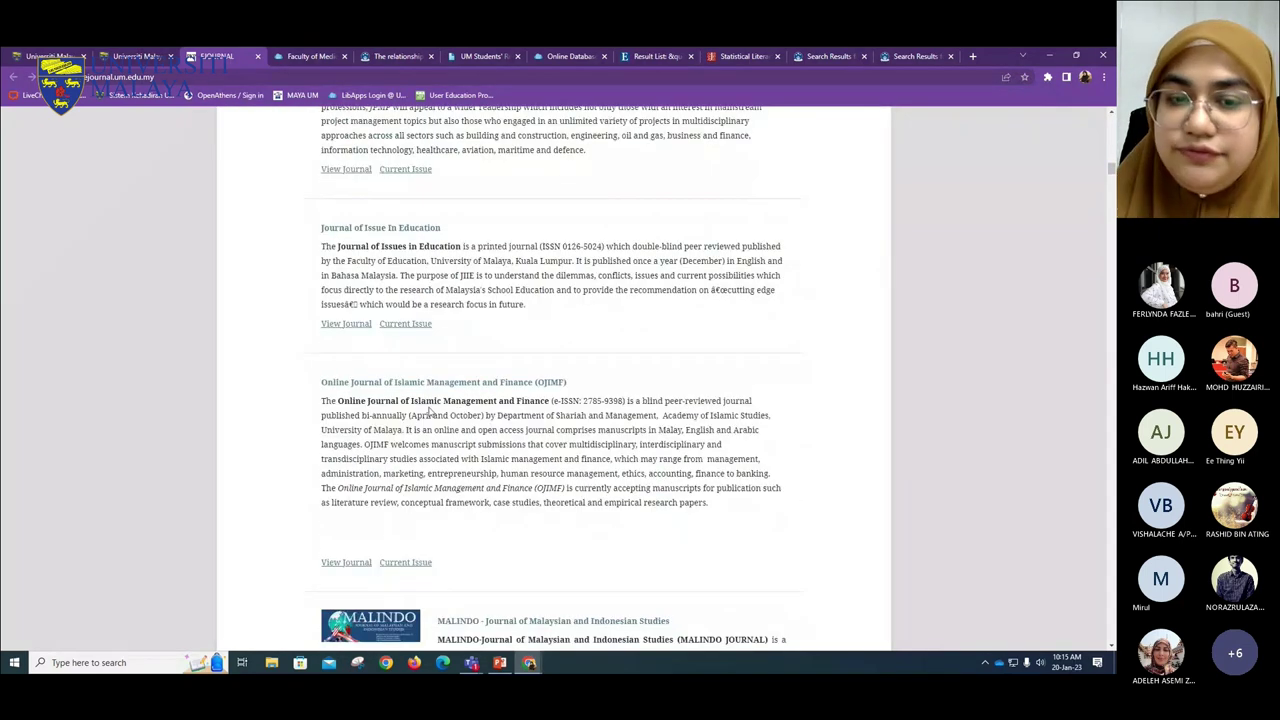
key("ctrl+f")
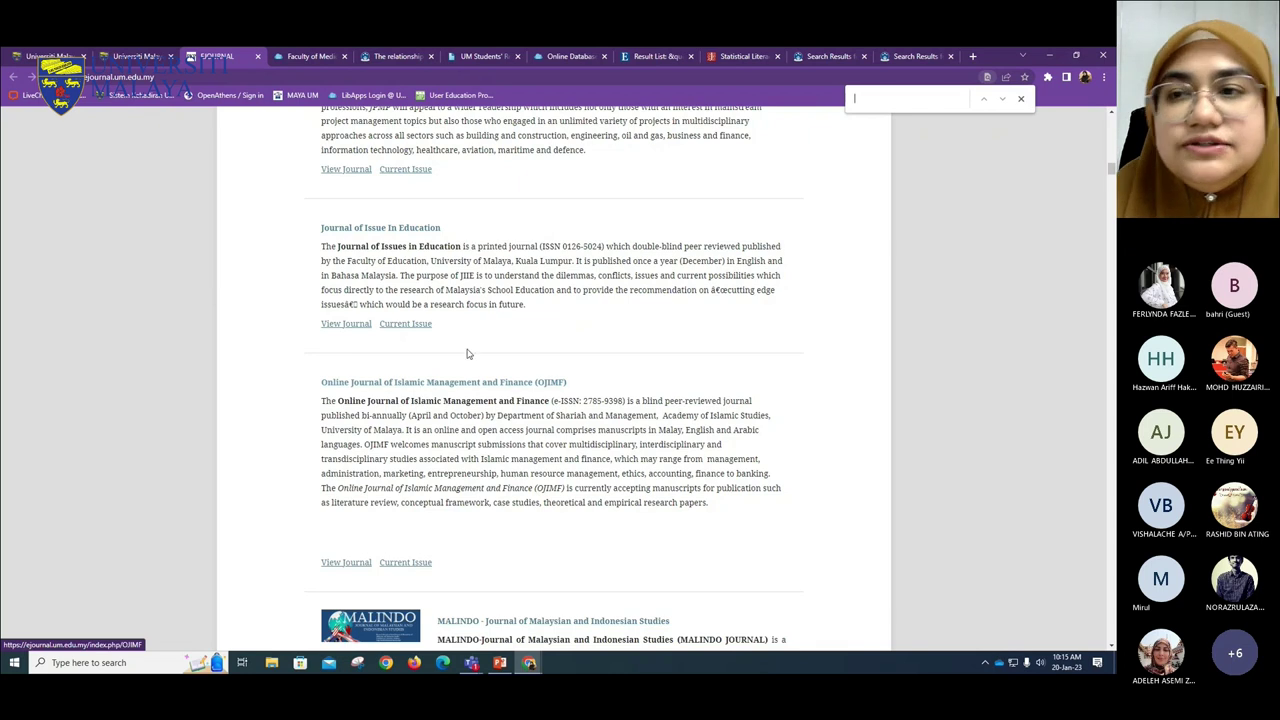
left_click(1020, 99)
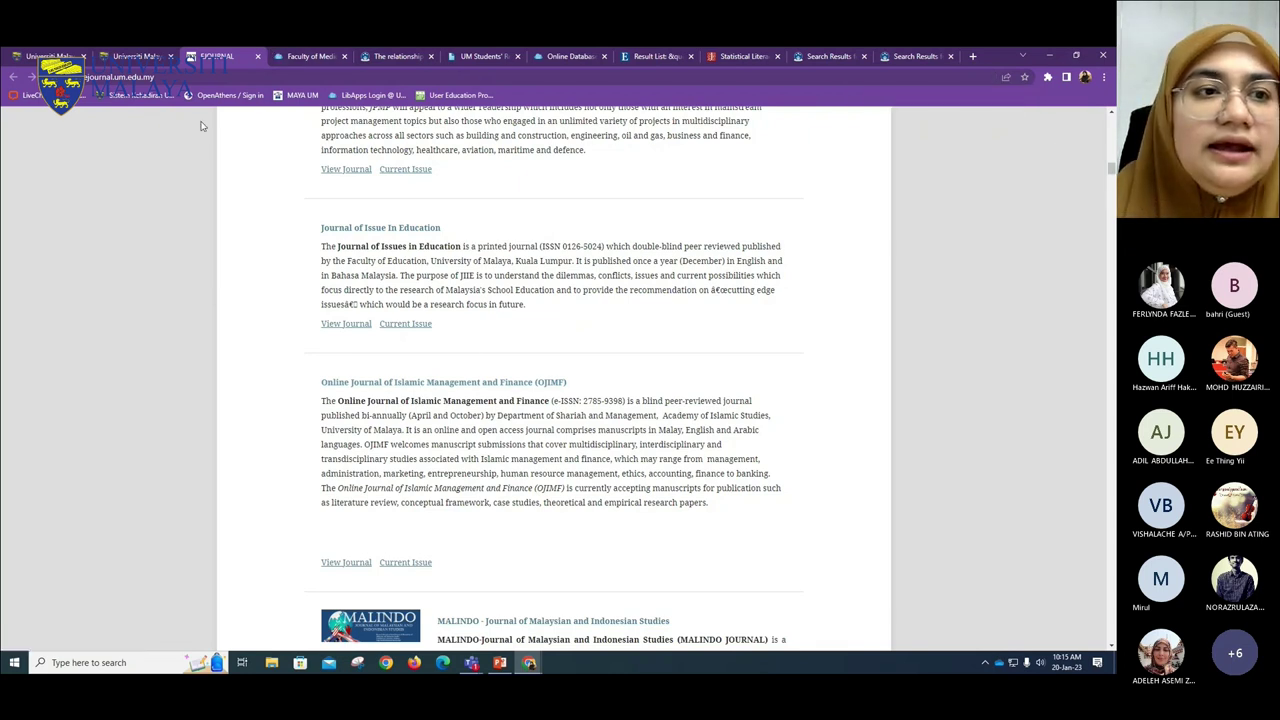
- On the Digital Collection page, highlight the UM Research Repository heading and open its READ MORE link
left_click(135, 56)
scroll(351, 440, "down", 2)
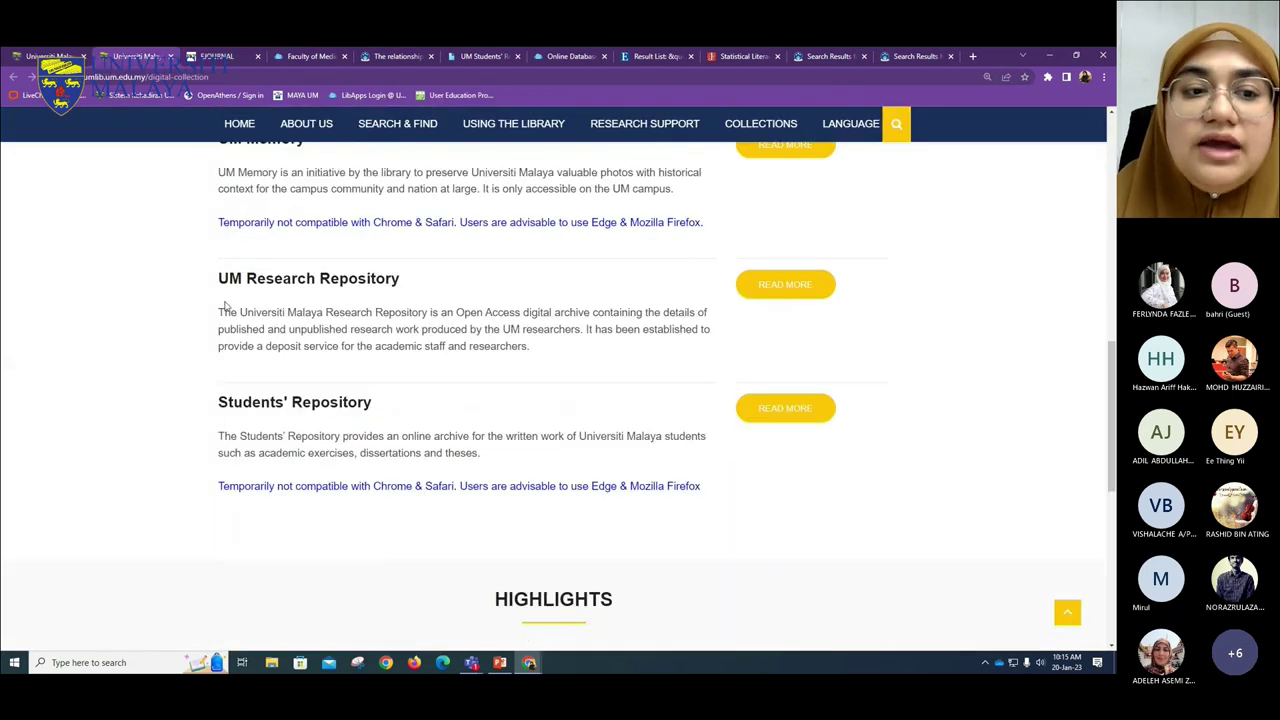
left_click_drag(217, 278, 405, 282)
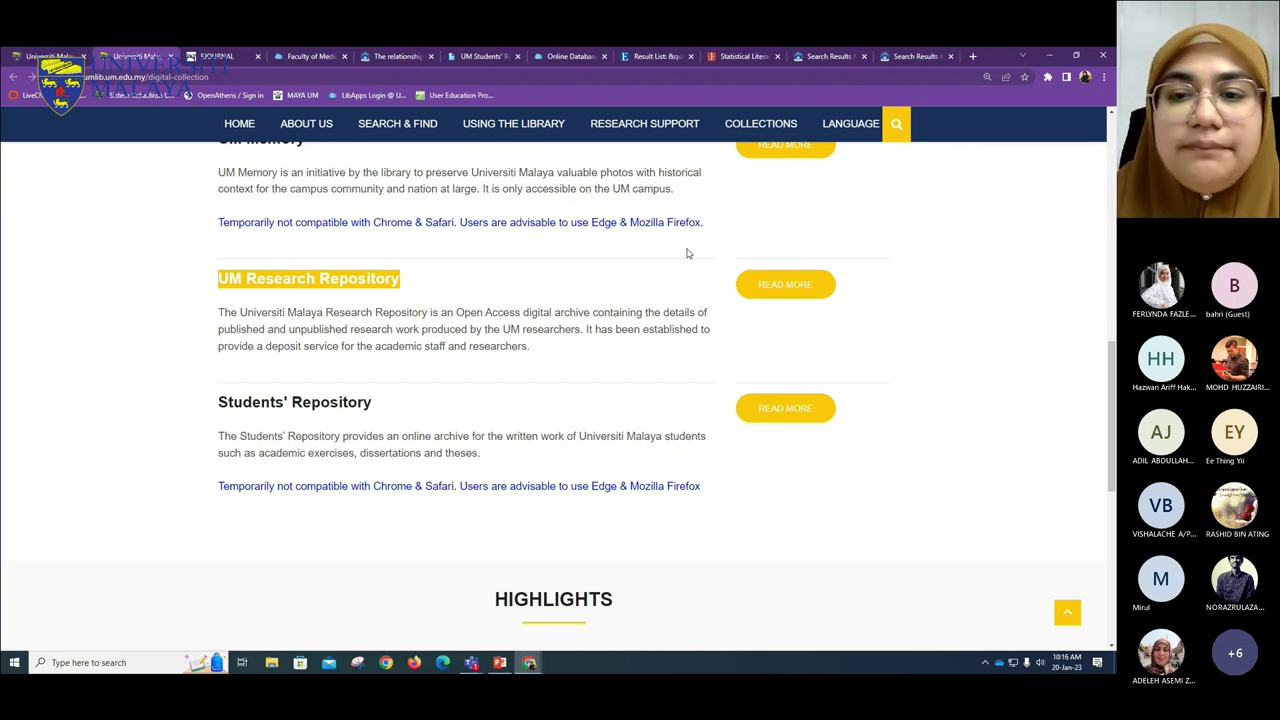
left_click(752, 285)
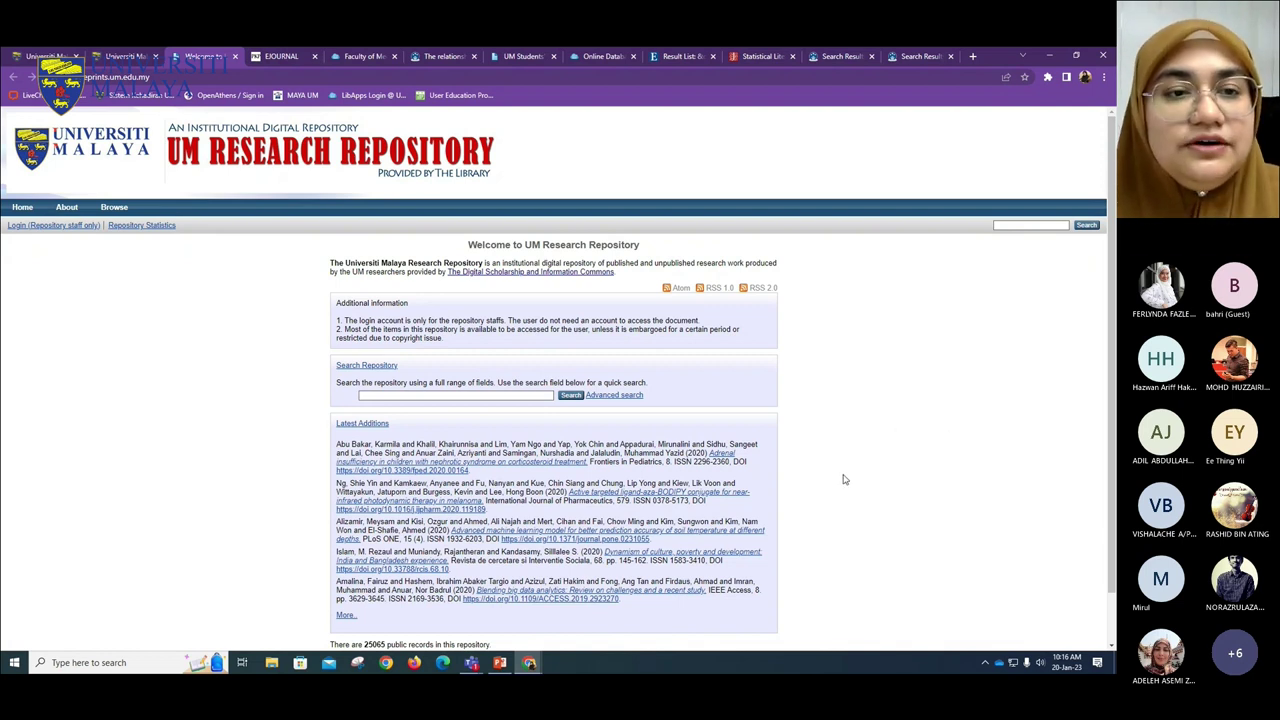
- Return to the Digital Collection tab and scroll to the Students' Repository entry
left_click(133, 54)
scroll(263, 246, "down", 1)
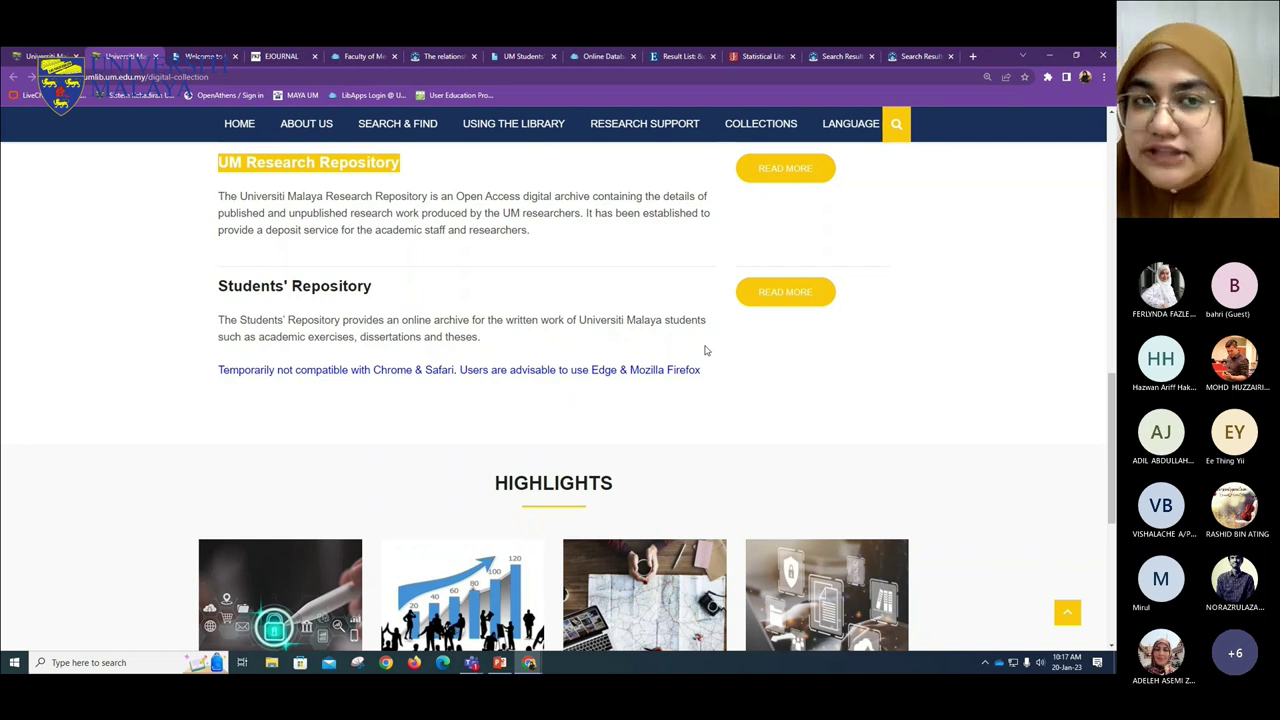
- Open the Students' Repository and try browsing theses by year, subject and division
left_click(762, 296)
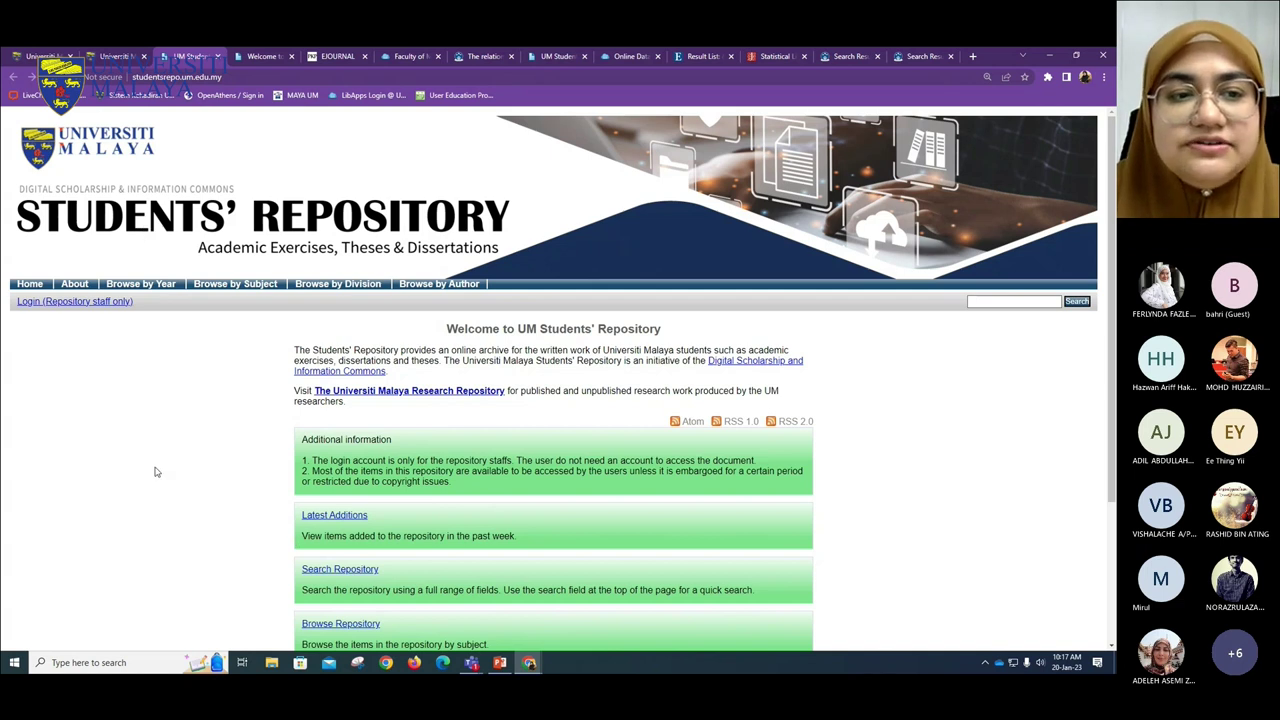
left_click(130, 285)
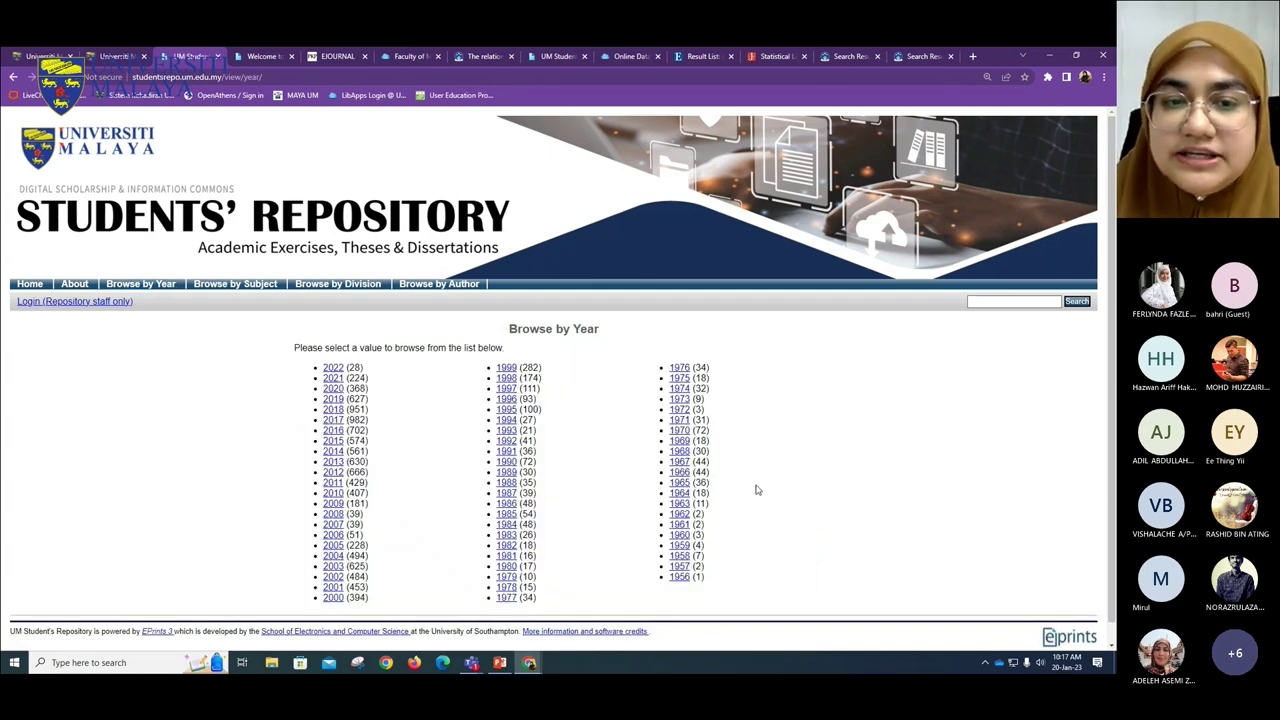
left_click(228, 285)
scroll(334, 365, "down", 2)
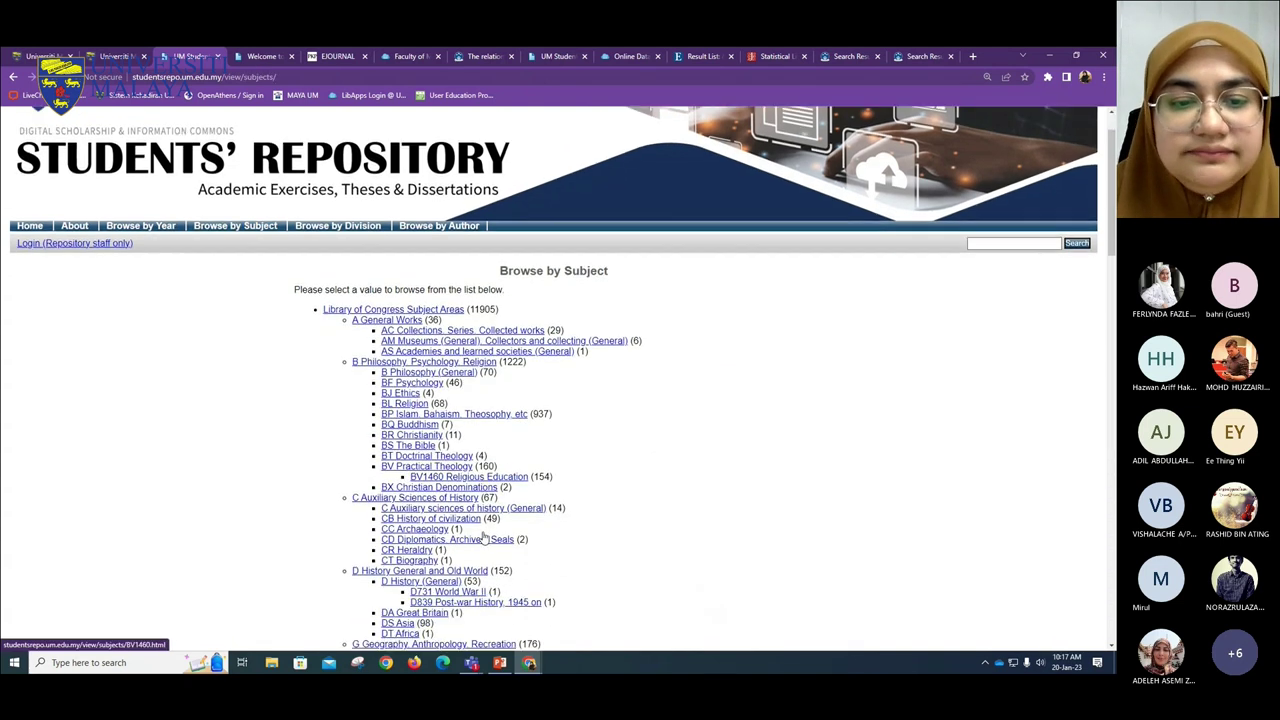
left_click(360, 167)
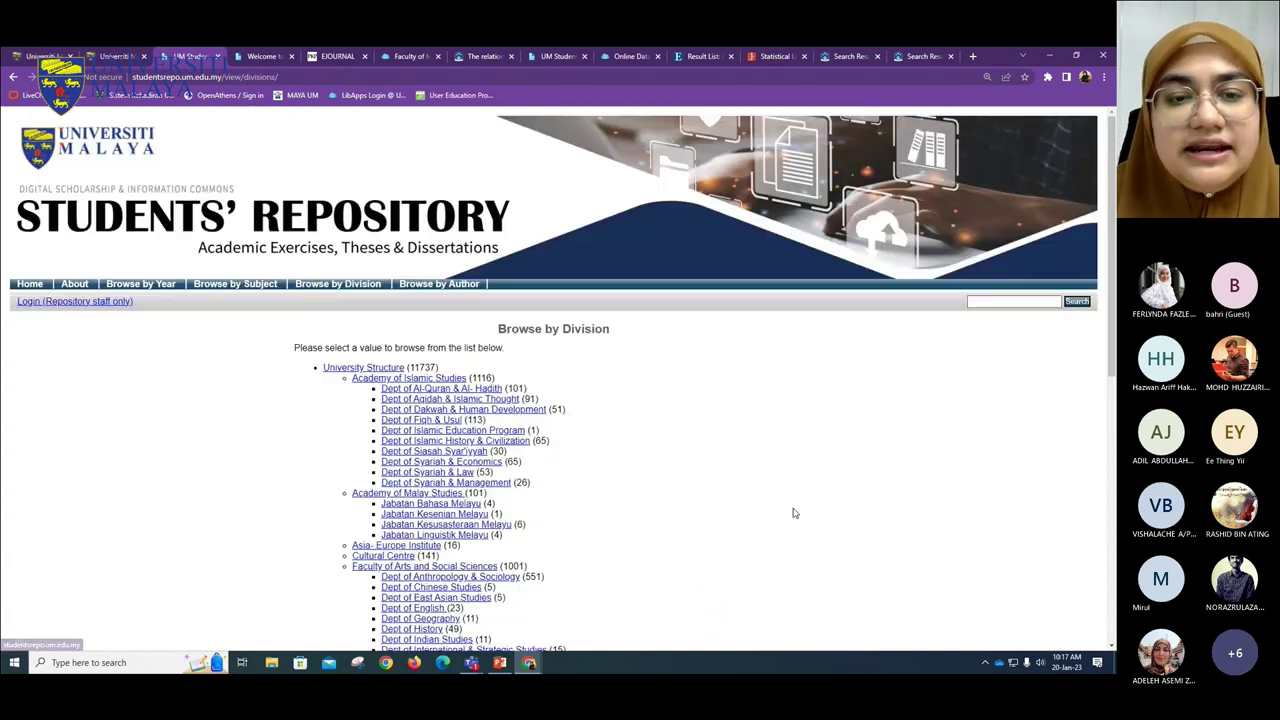
scroll(566, 486, "down", 3)
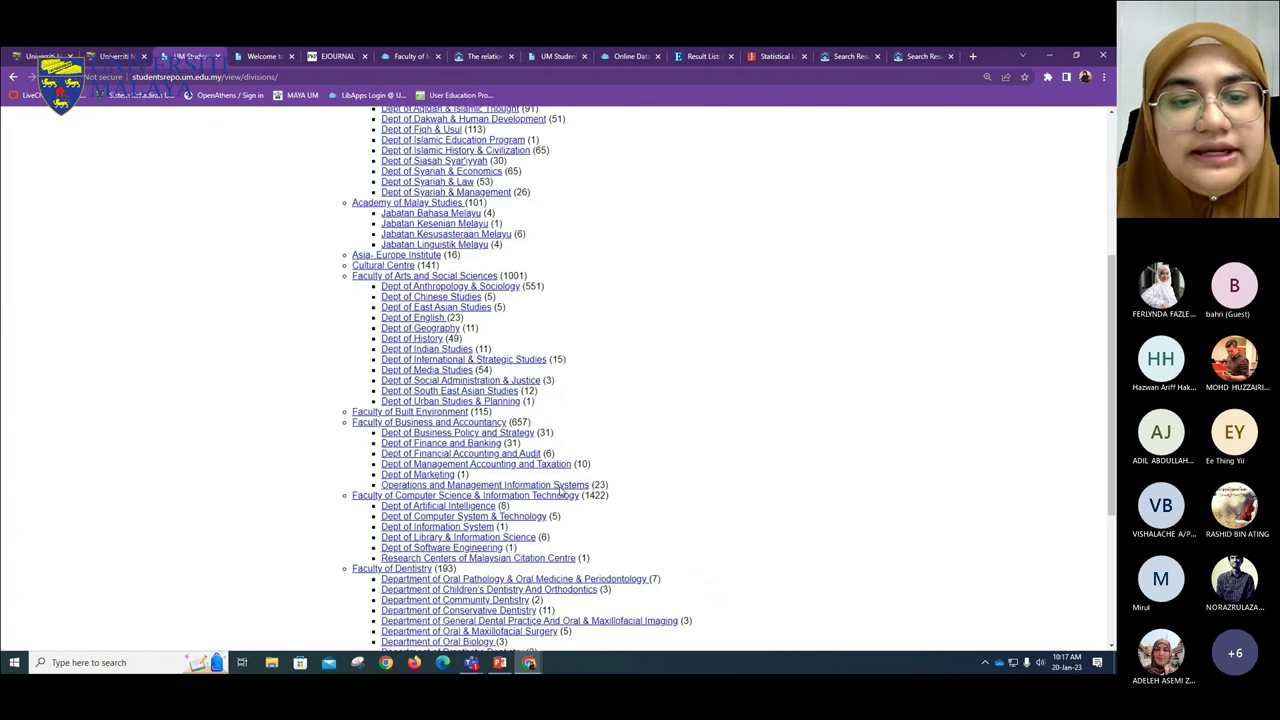
- Open the 2013 Finance and Banking bank capital buffer thesis and its cover page PDF
left_click(440, 443)
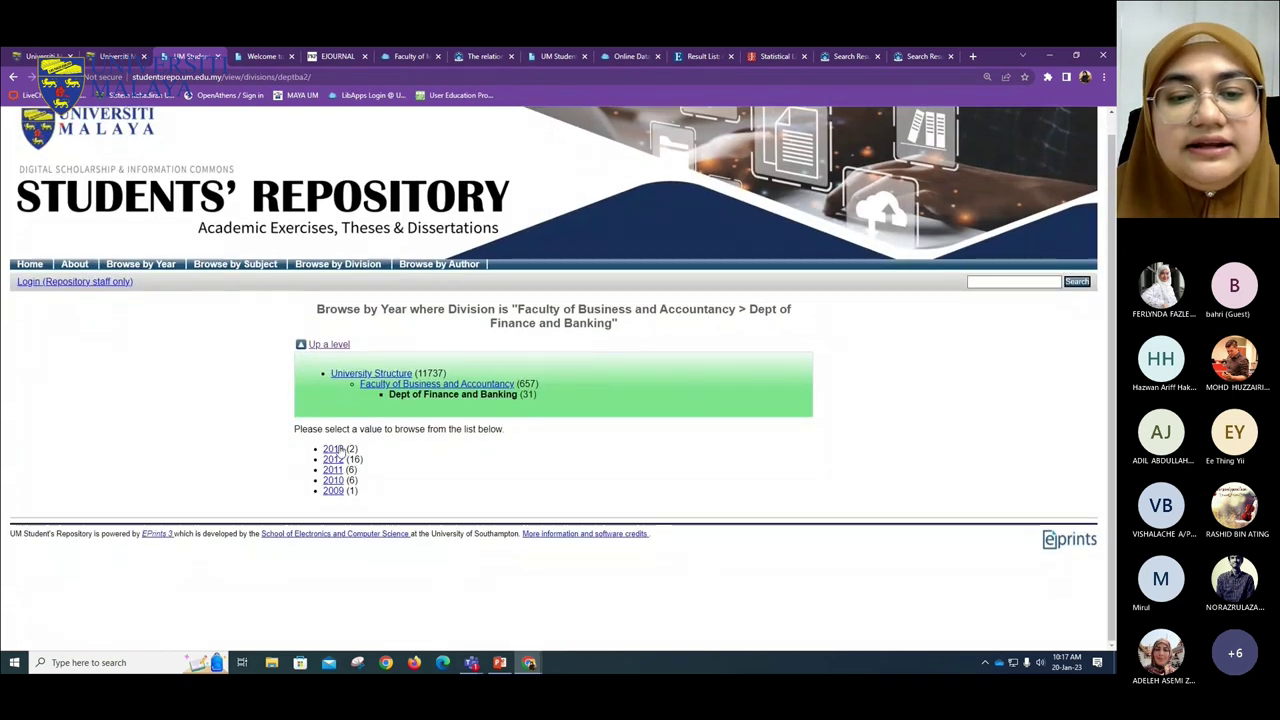
scroll(754, 486, "down", 1)
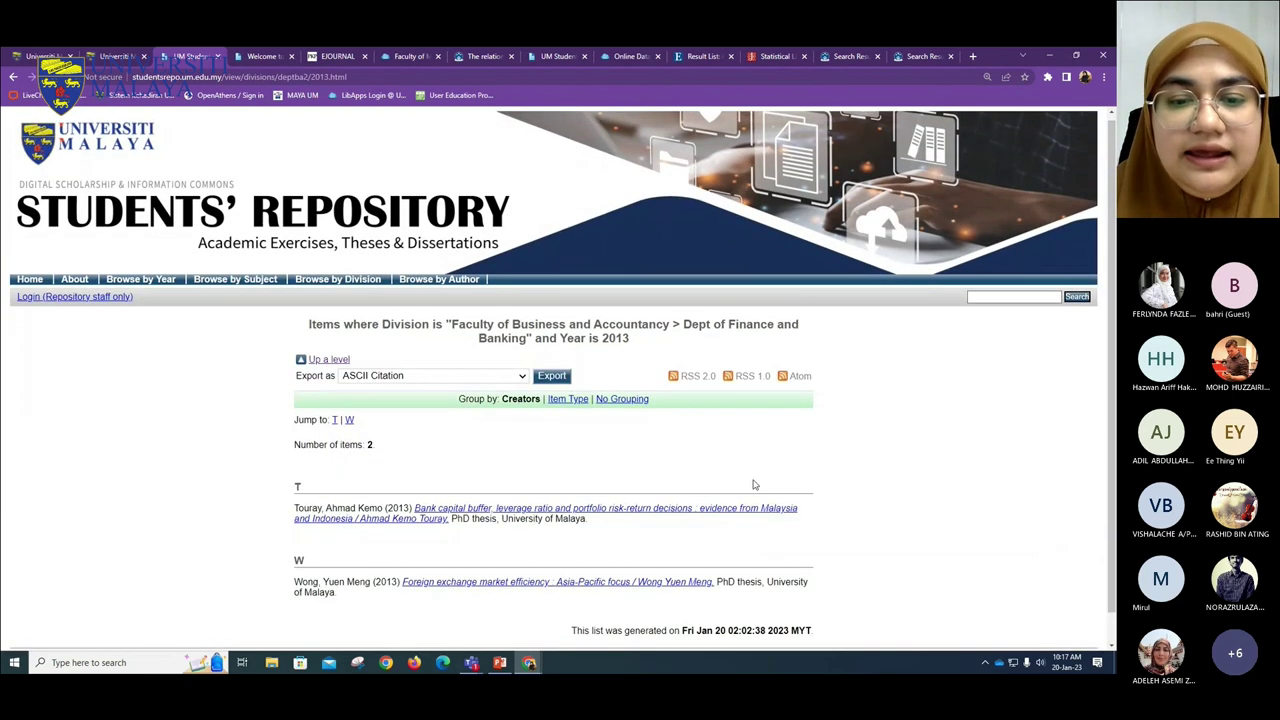
left_click(745, 508)
scroll(677, 449, "down", 1)
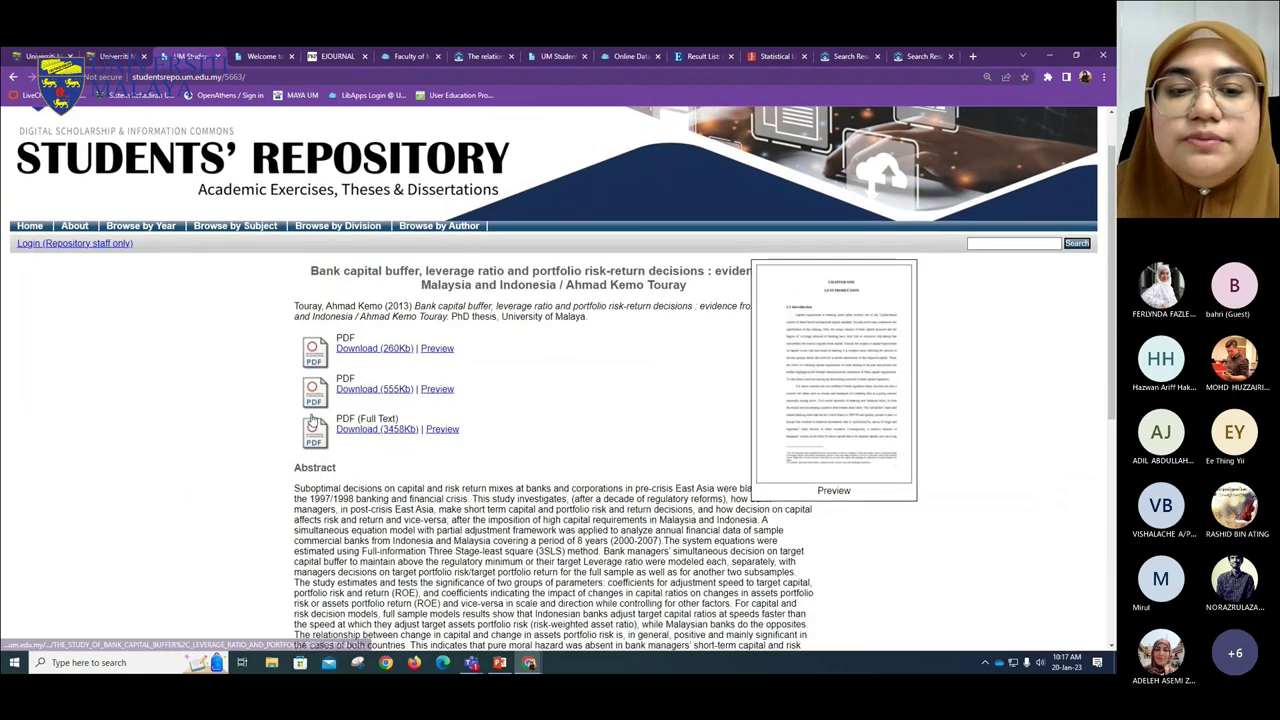
left_click(378, 349)
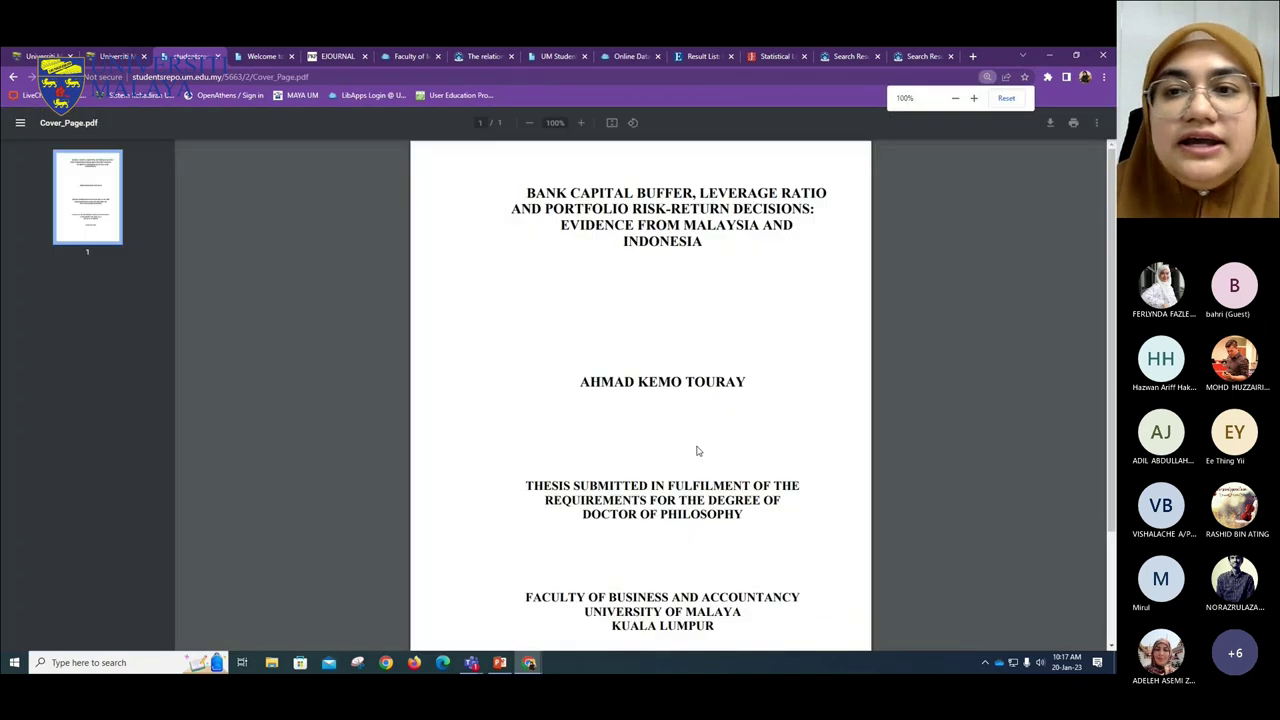
- Leave the cover page PDF and return to the thesis record page
scroll(697, 440, "down", 2)
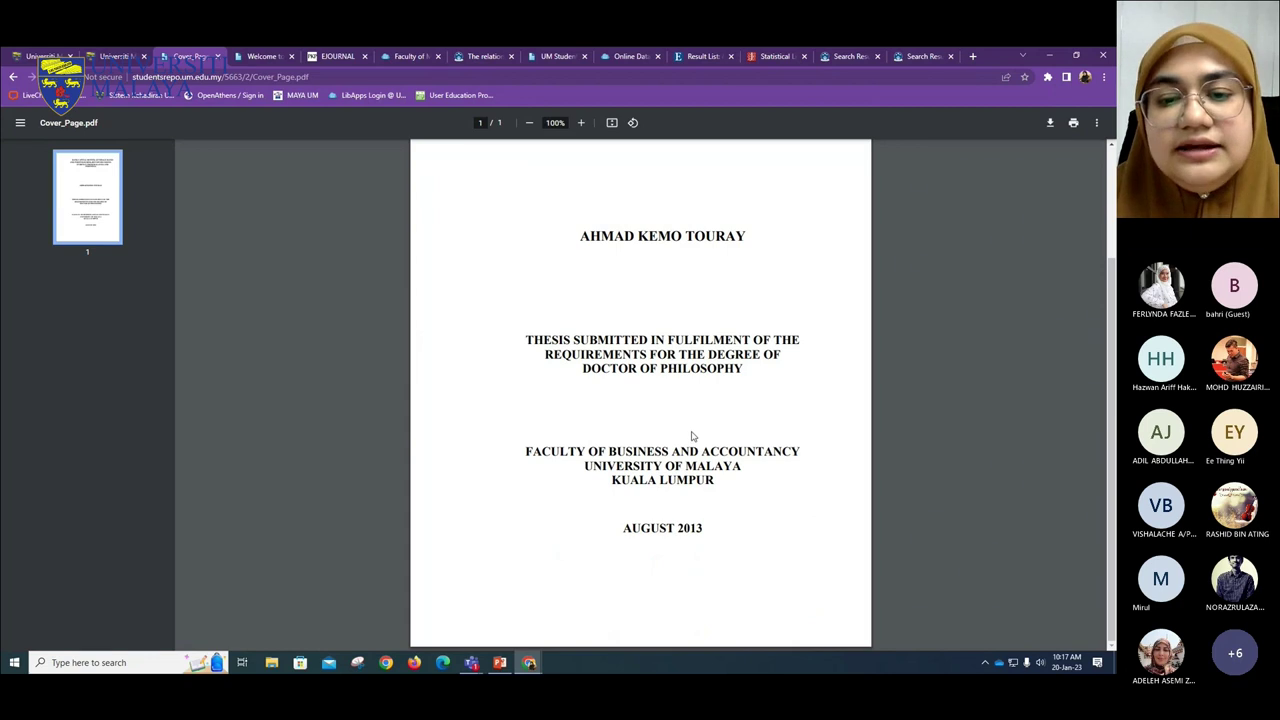
scroll(691, 430, "up", 2)
left_click(125, 60)
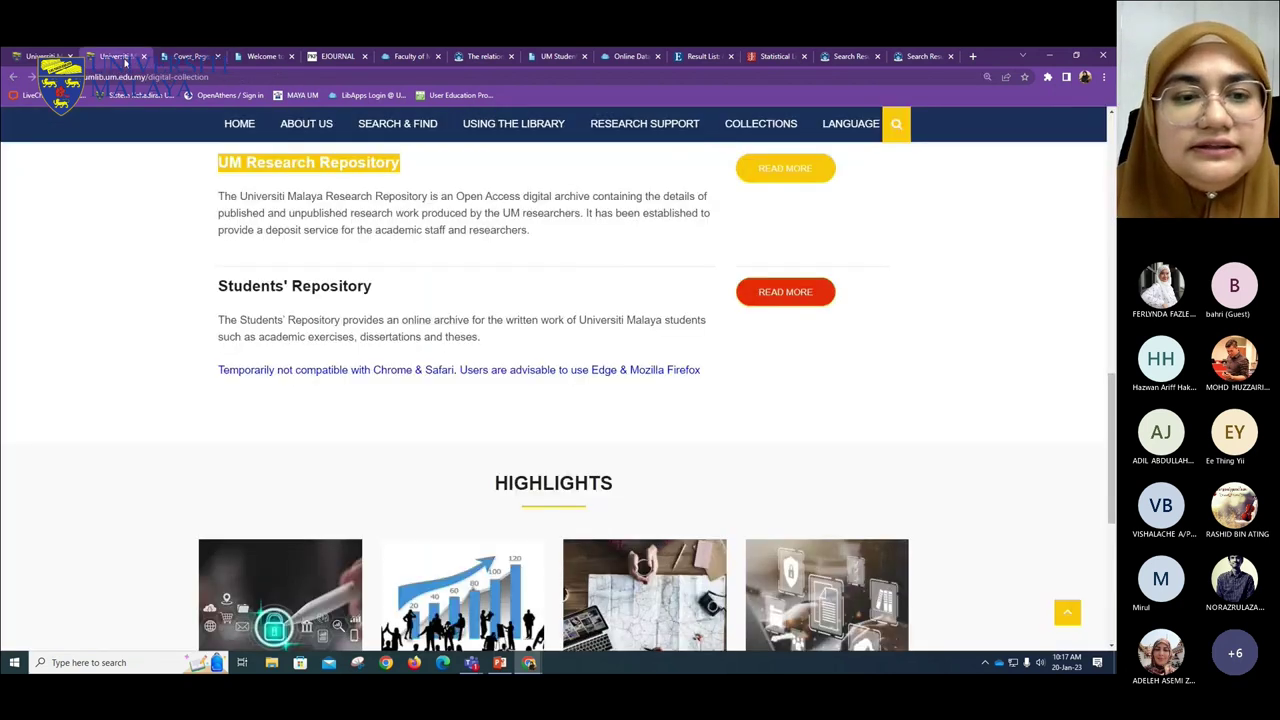
left_click(200, 56)
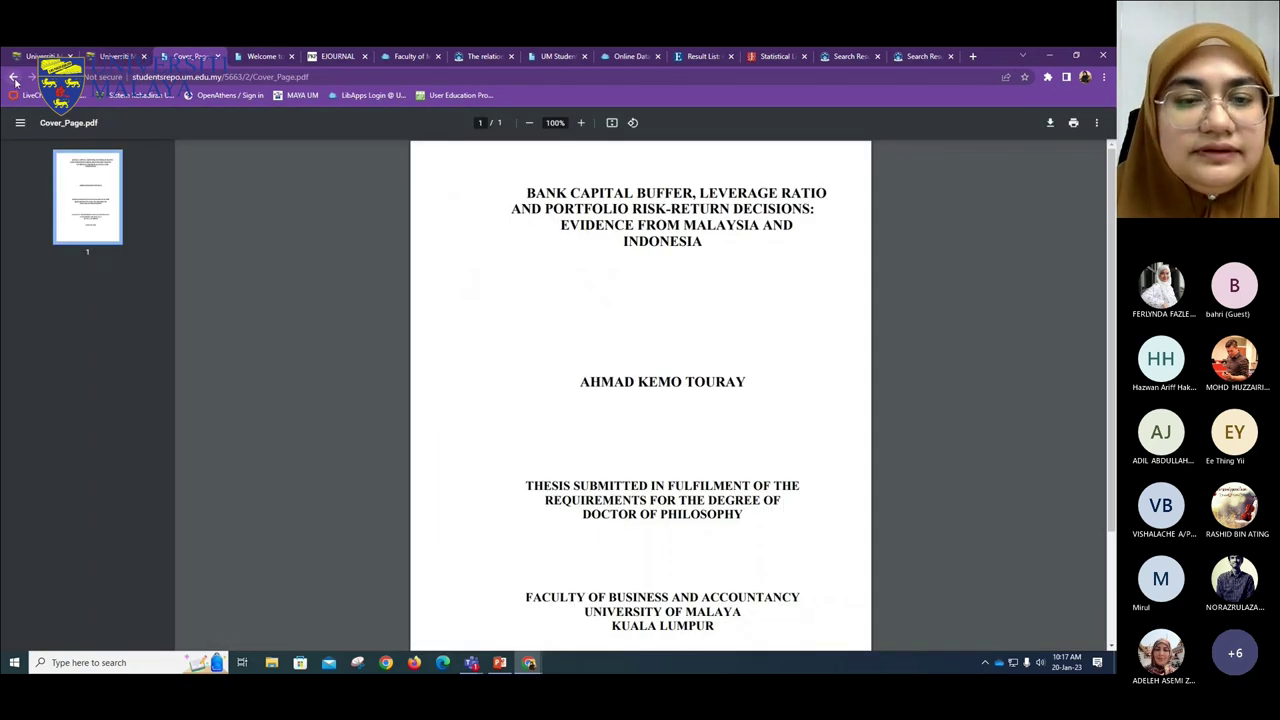
left_click(13, 77)
- Open the front pages and contents PDF, scroll to page 12 of 12, then close it
left_click(358, 393)
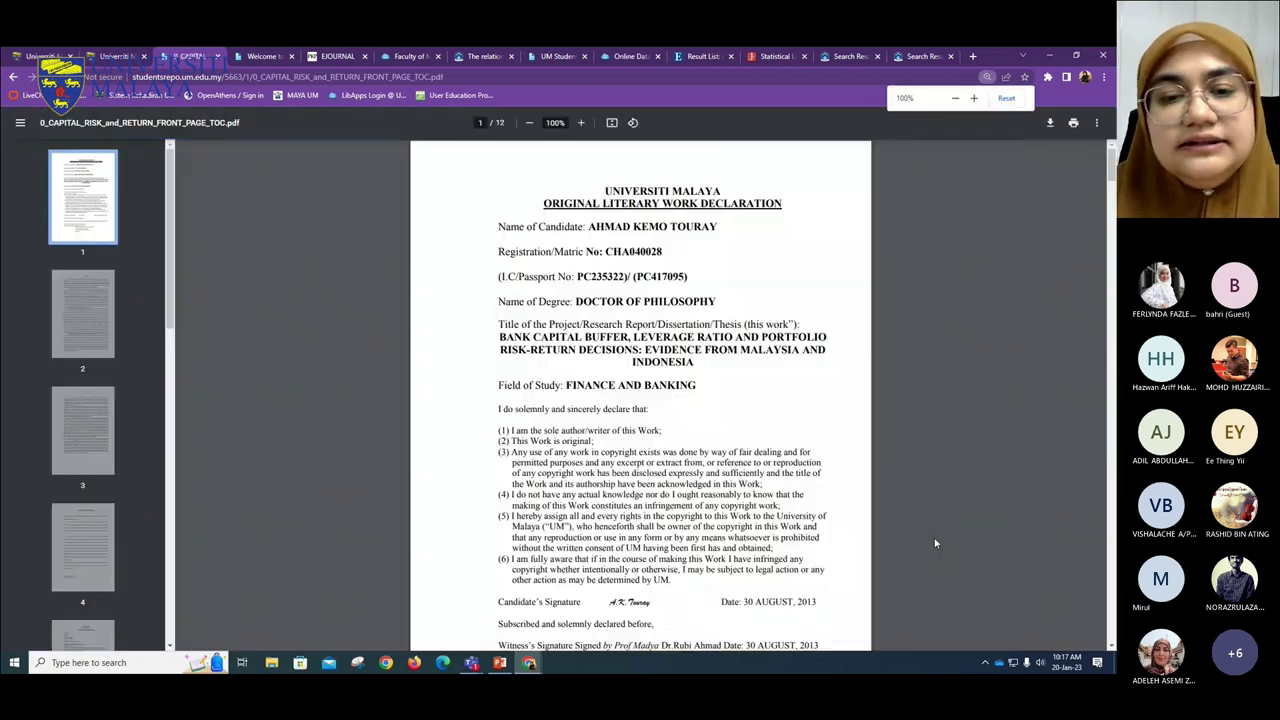
scroll(934, 543, "down", 3)
left_click_drag(1111, 185, 1111, 629)
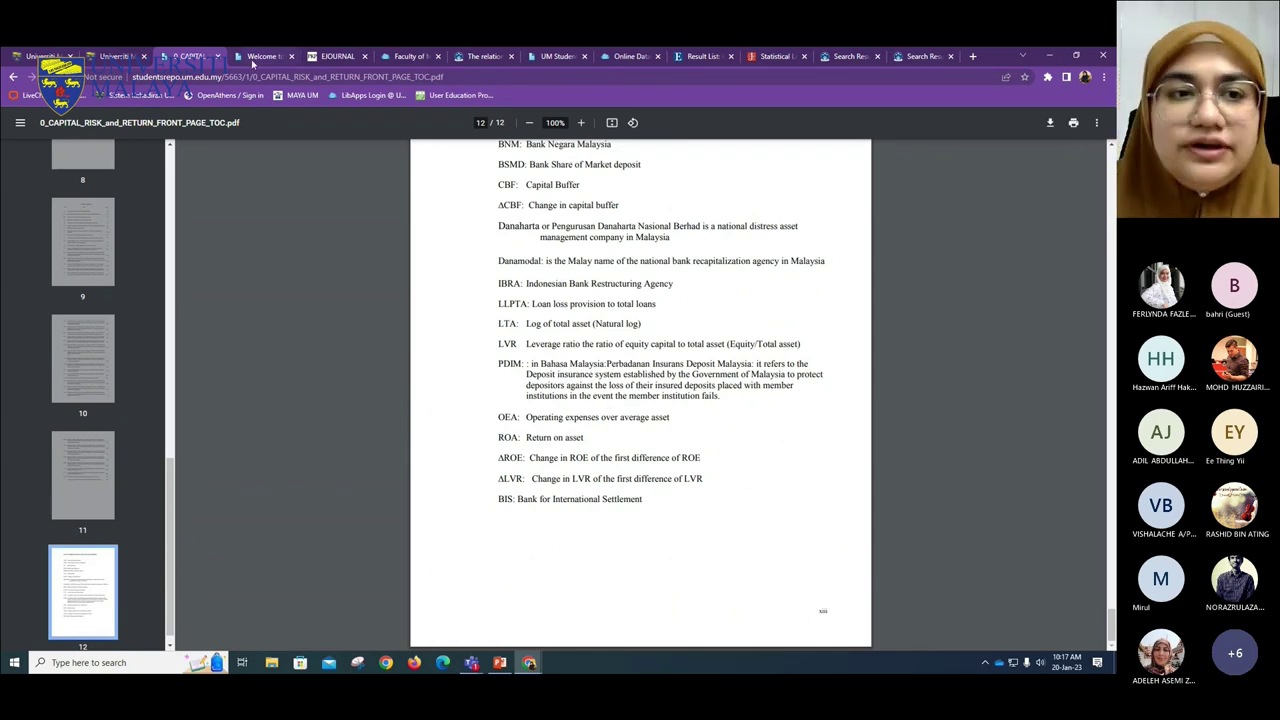
left_click(217, 56)
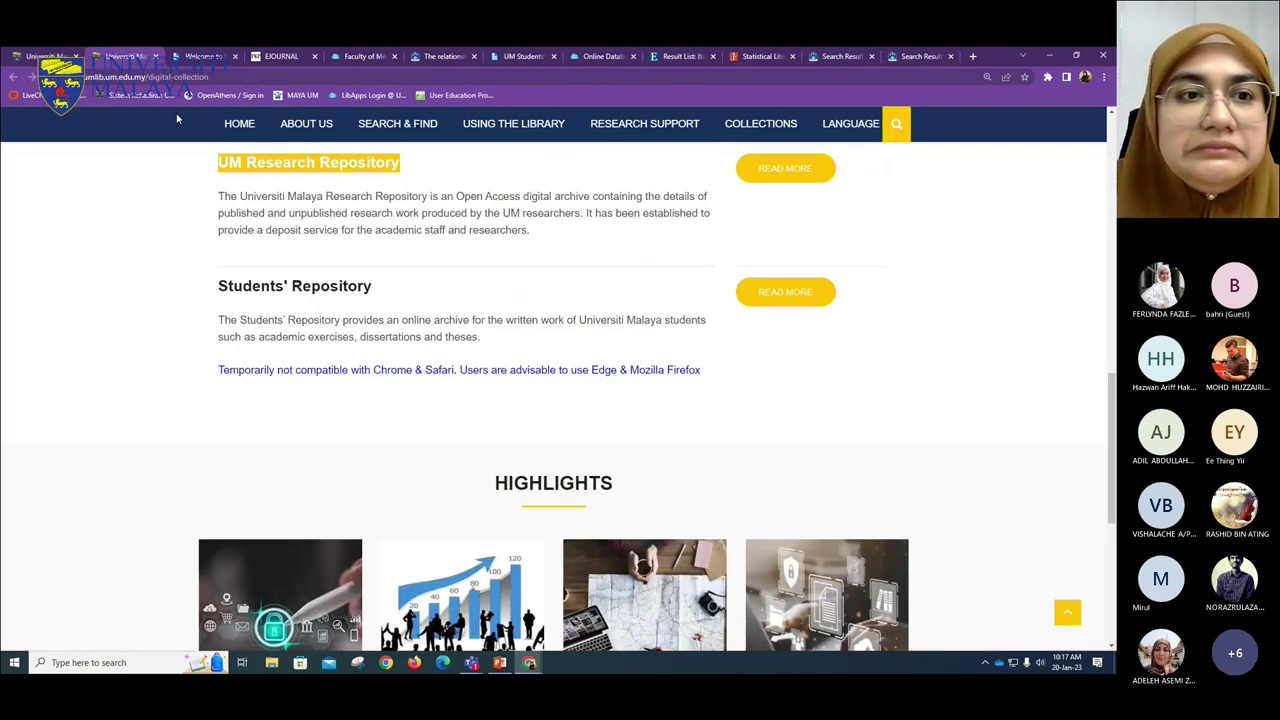
left_click(768, 437)
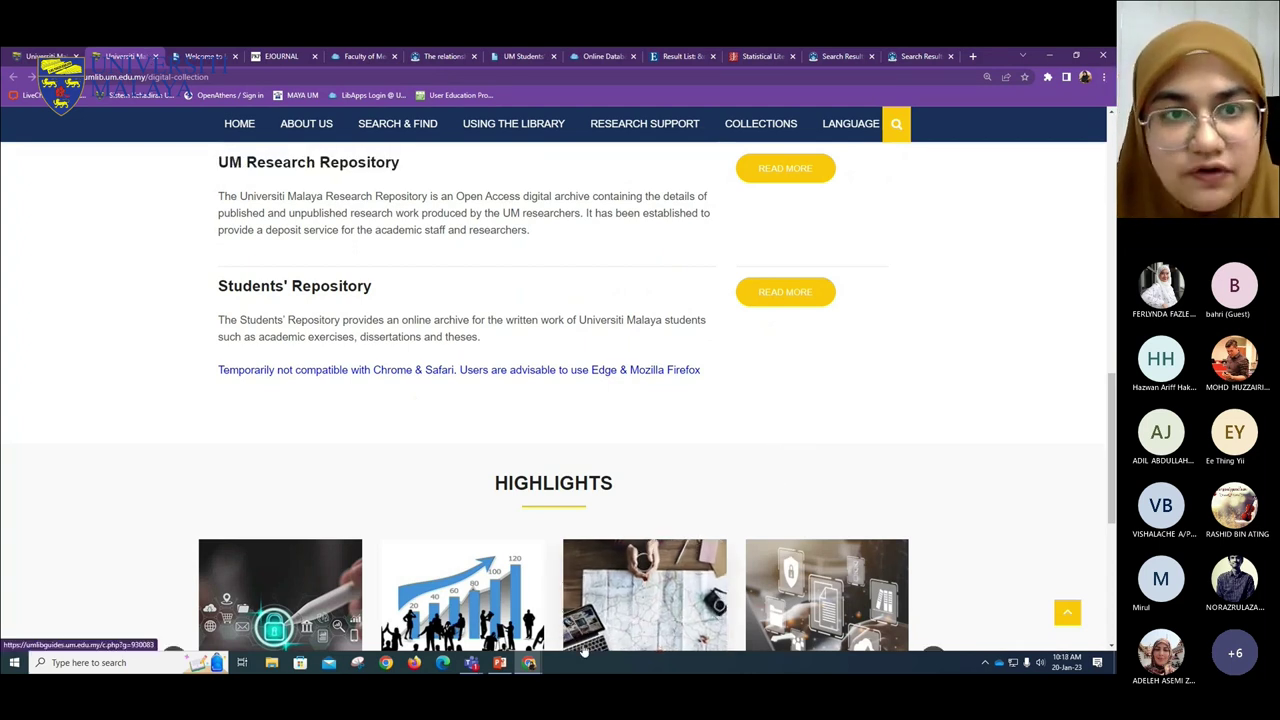
mouse_move(476, 666)
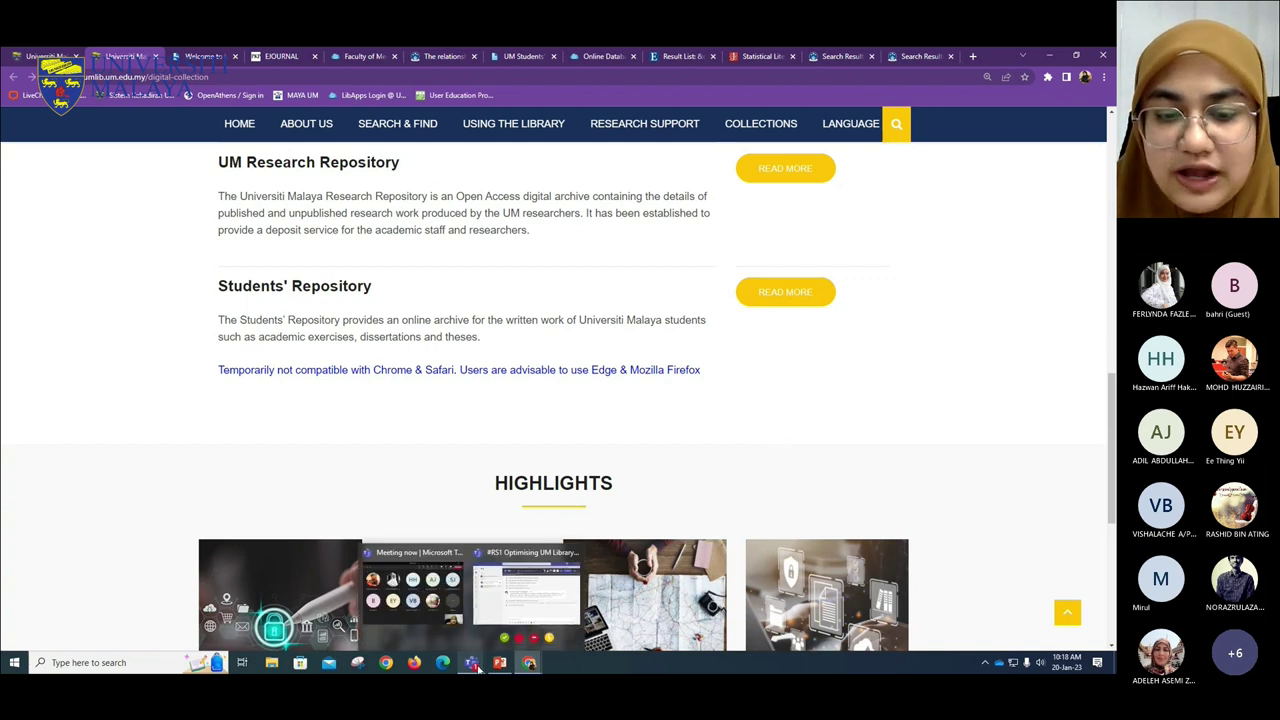
mouse_move(453, 620)
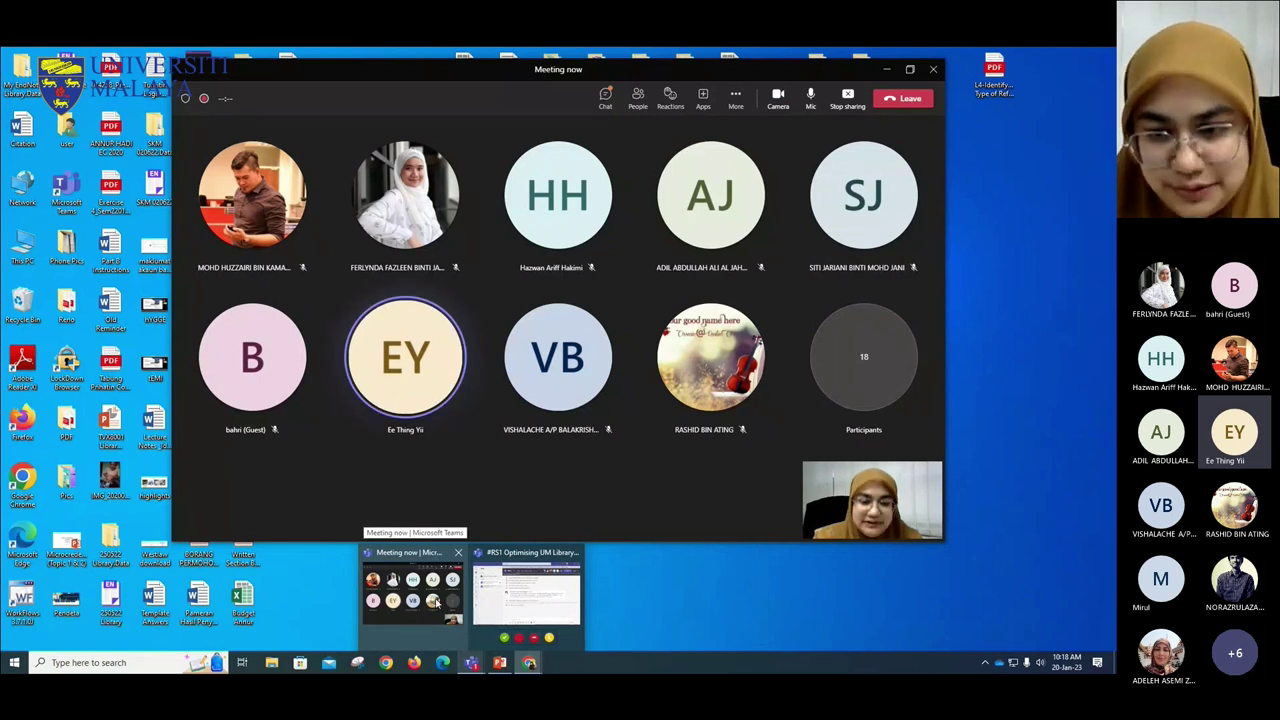
left_click(452, 600)
left_click(1044, 397)
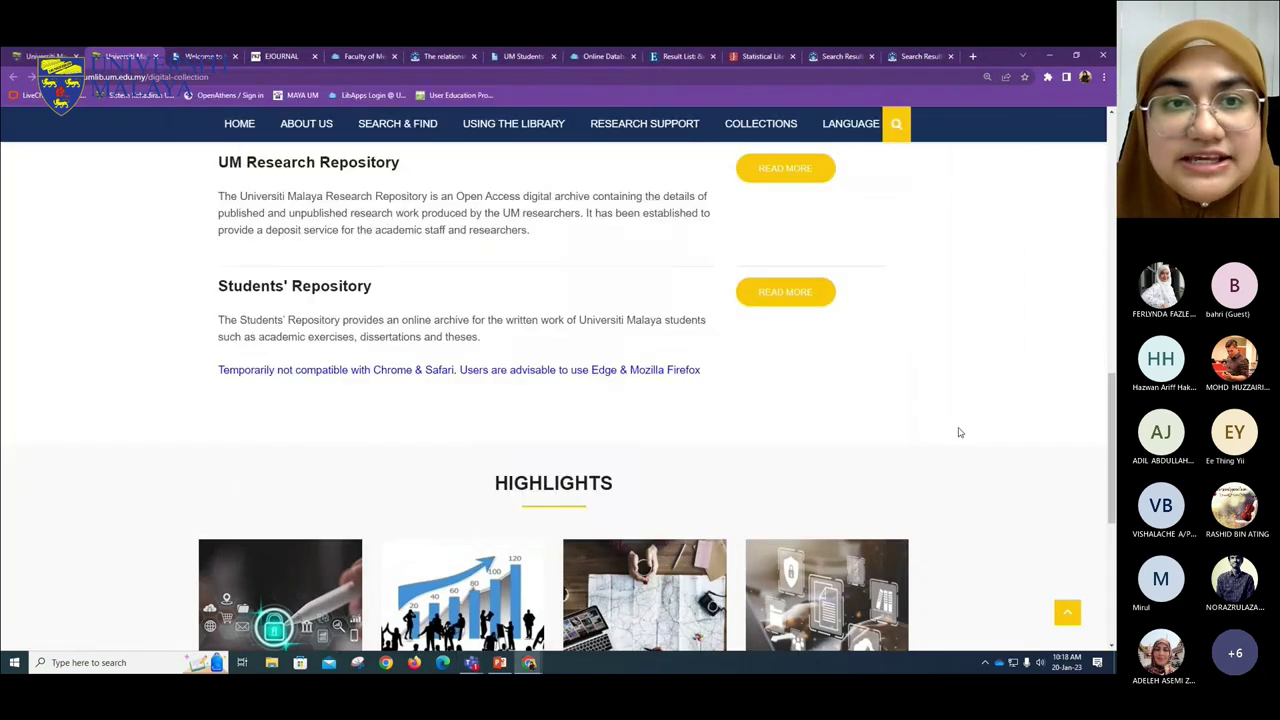
left_click(580, 60)
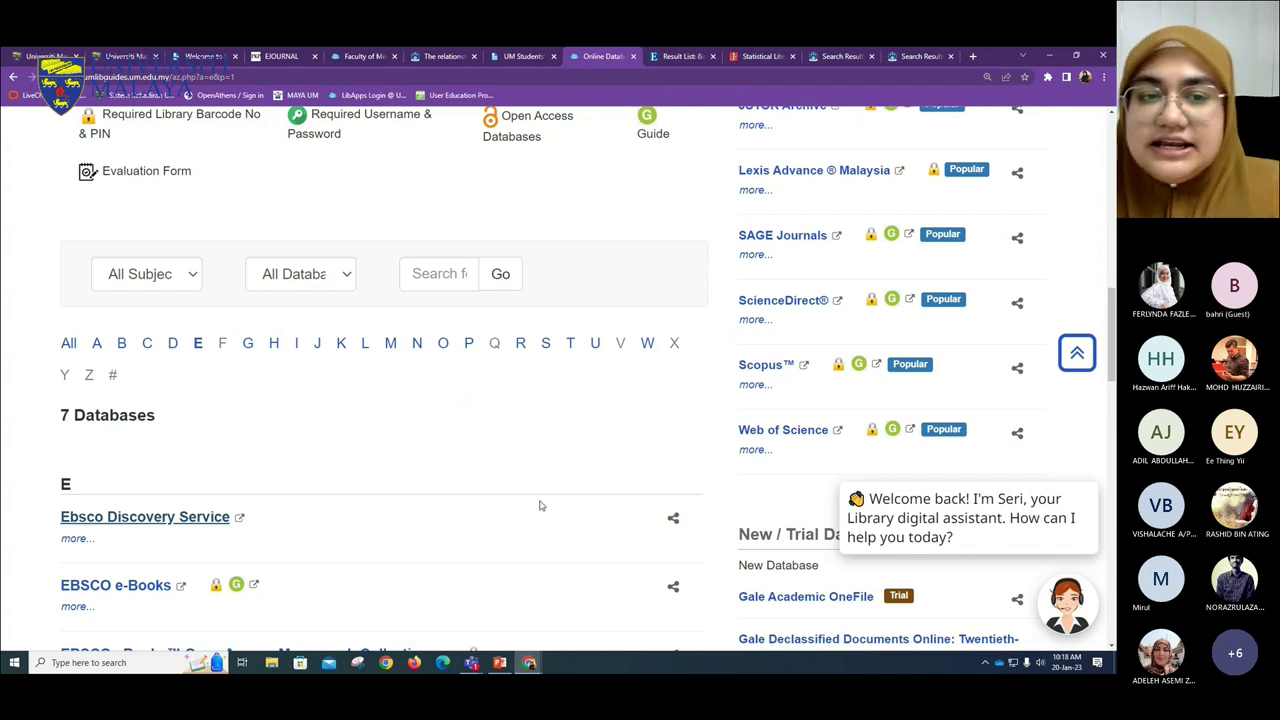
- Filter the database list to letter P and open ProQuest Dissertations & Theses Global
left_click(468, 343)
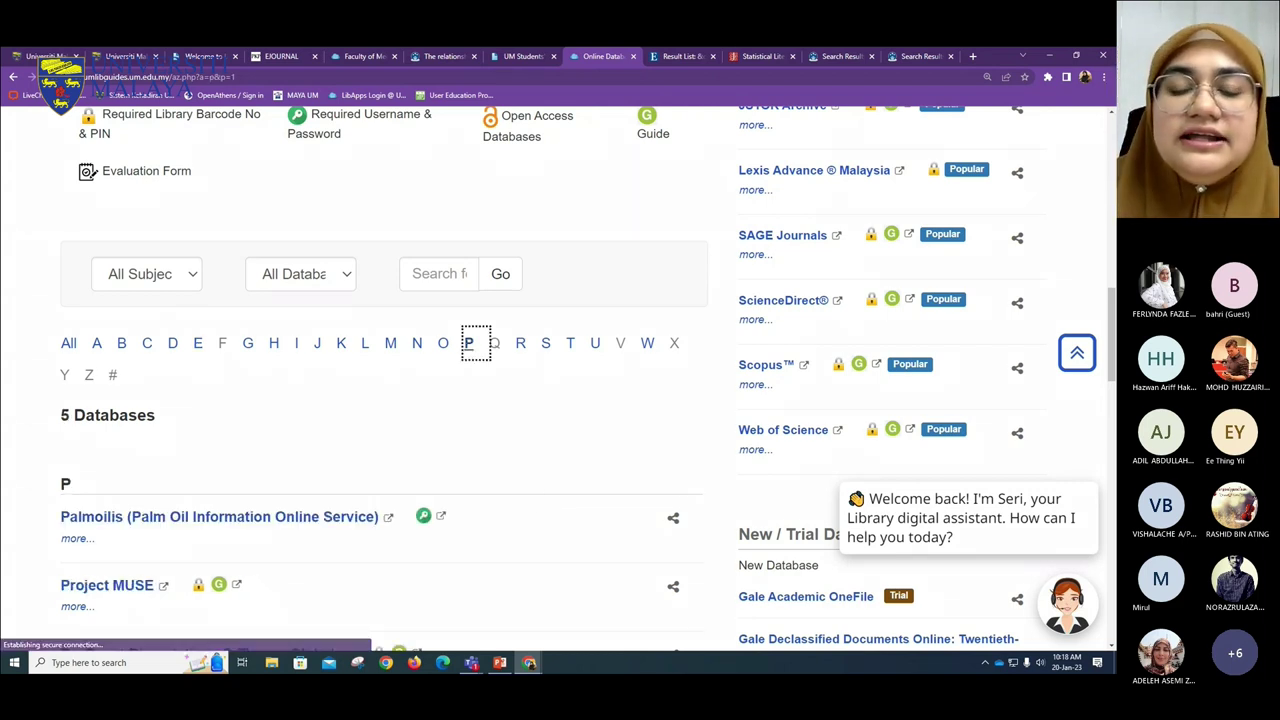
scroll(514, 623, "down", 4)
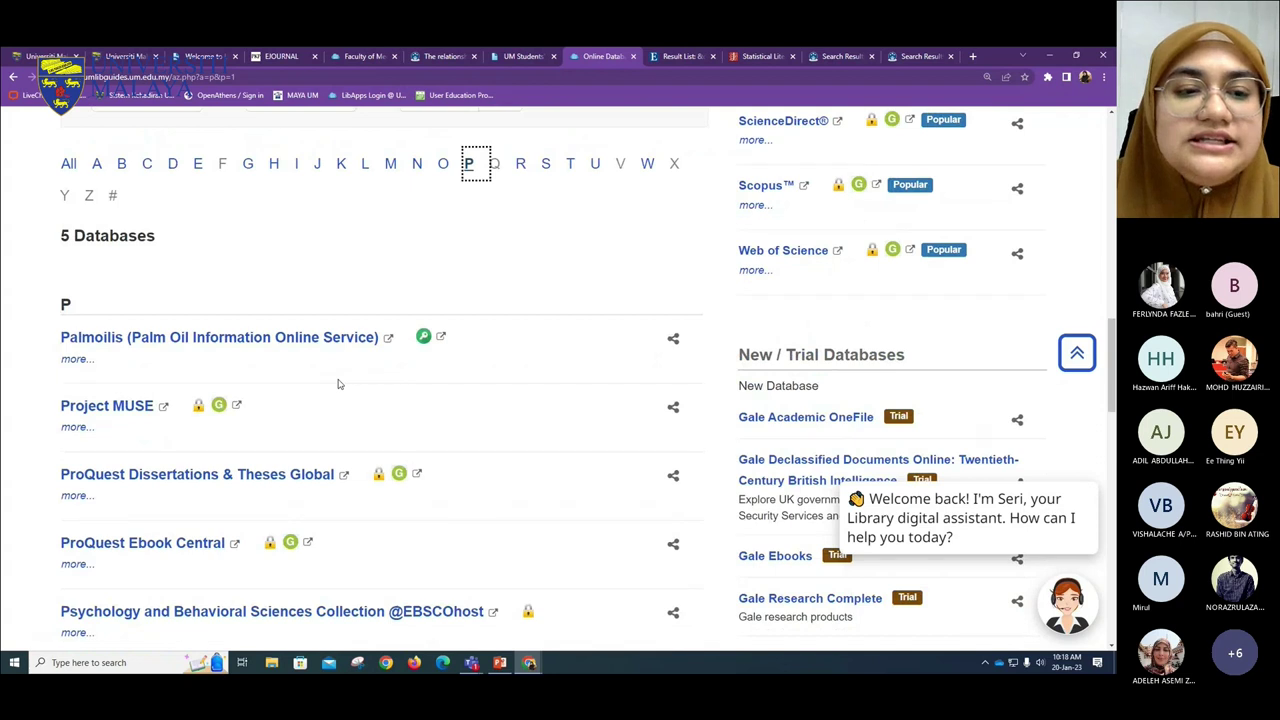
left_click(251, 310)
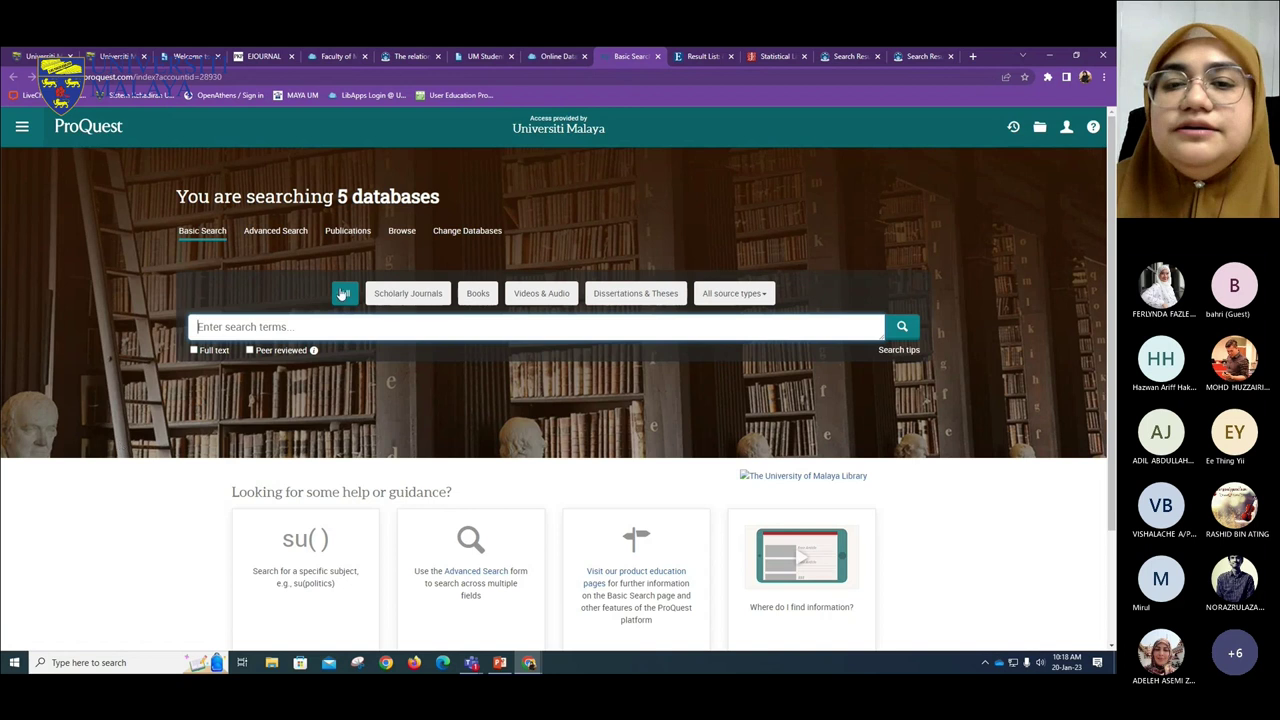
- Scroll the ProQuest search page, then close it to return to the P databases list
scroll(362, 437, "down", 3)
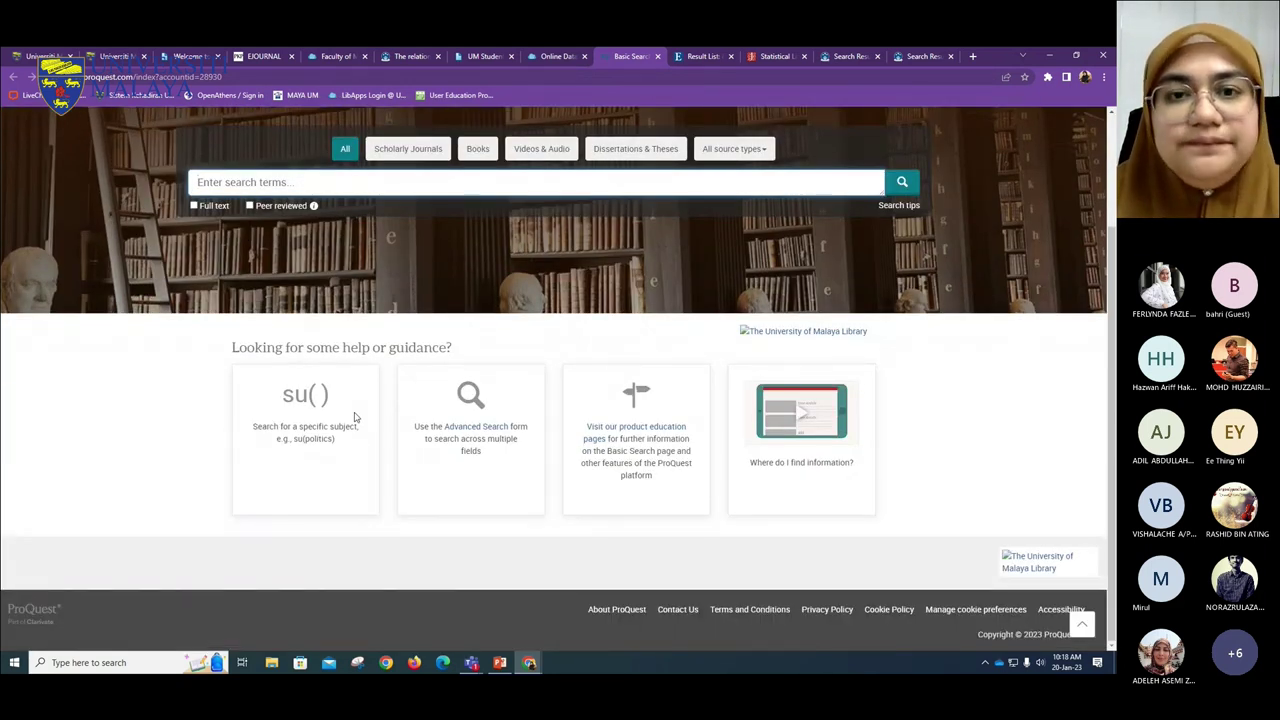
left_click(657, 56)
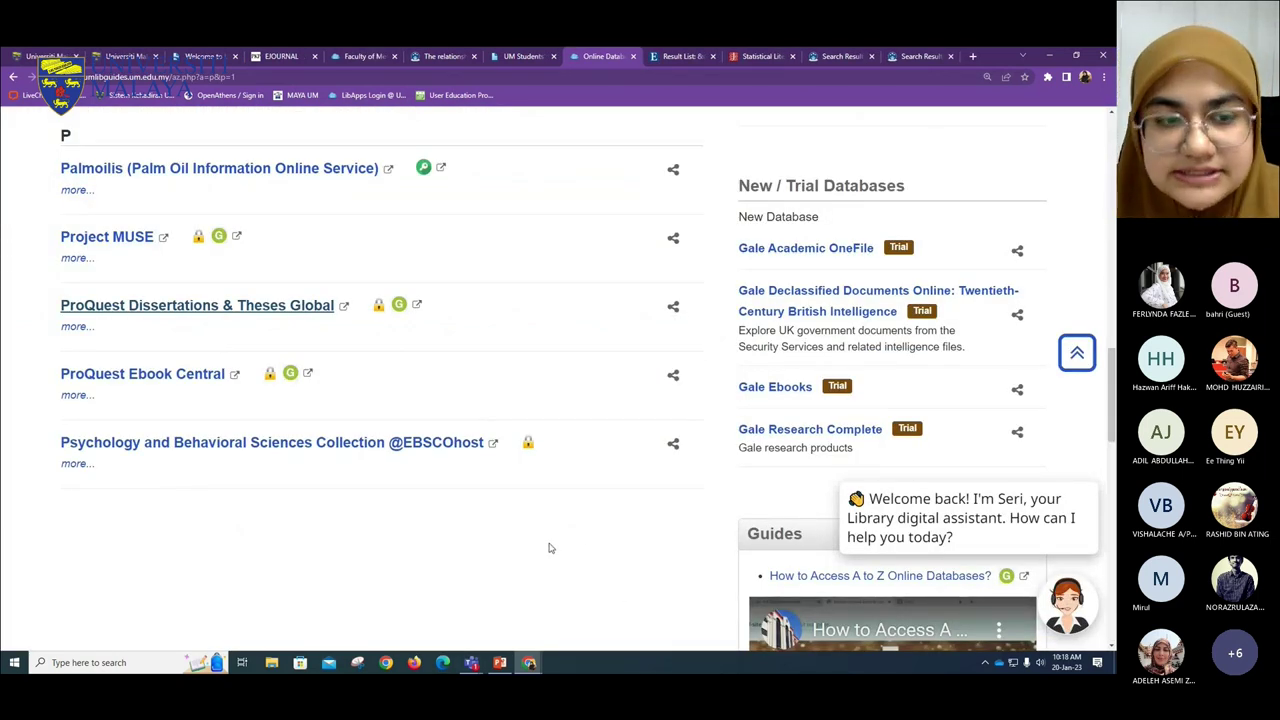
- List the online databases starting with S
scroll(476, 568, "up", 2)
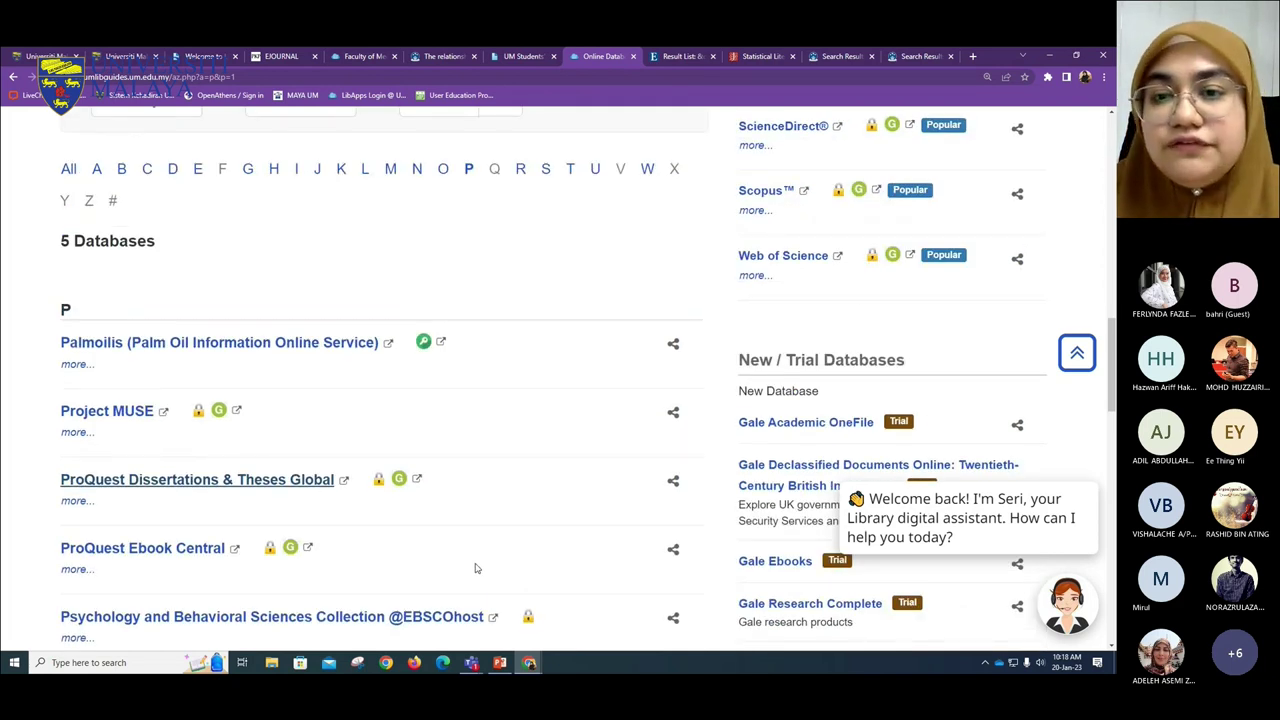
scroll(480, 558, "down", 1)
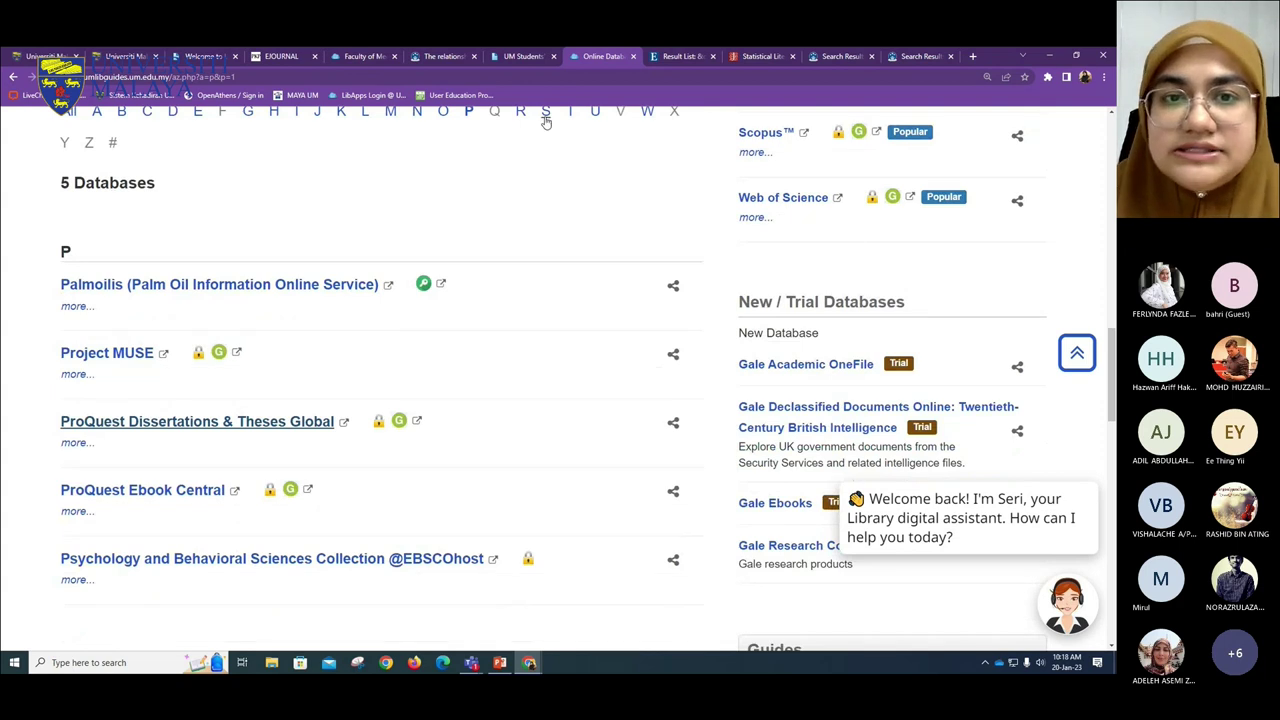
left_click(546, 114)
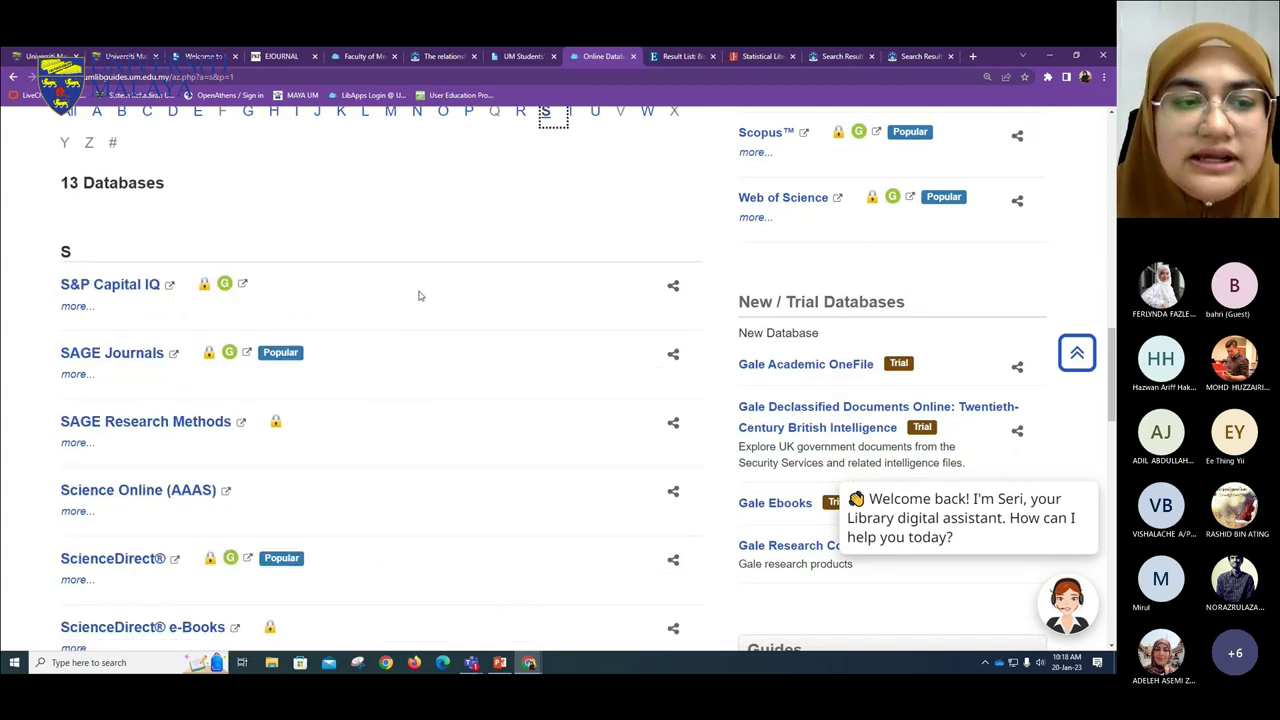
- Open ScienceDirect in a new tab from the S database list
scroll(419, 294, "up", 2)
scroll(419, 295, "up", 2)
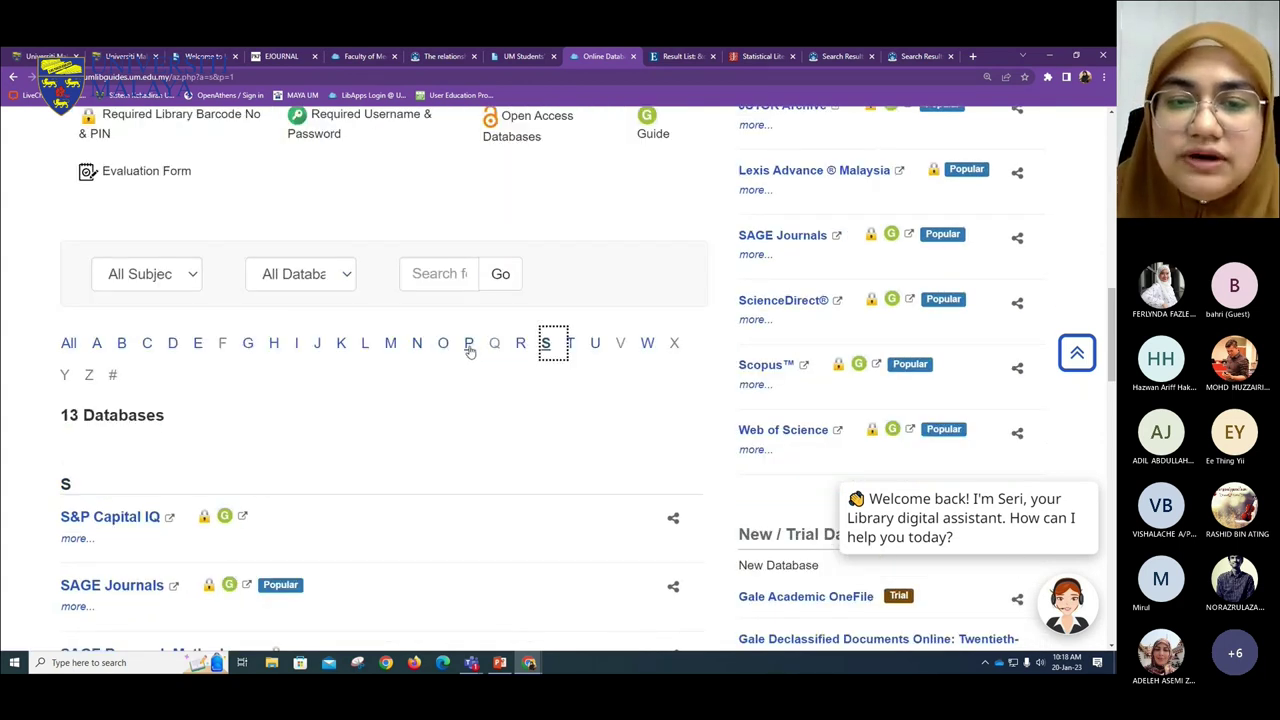
scroll(91, 457, "down", 12)
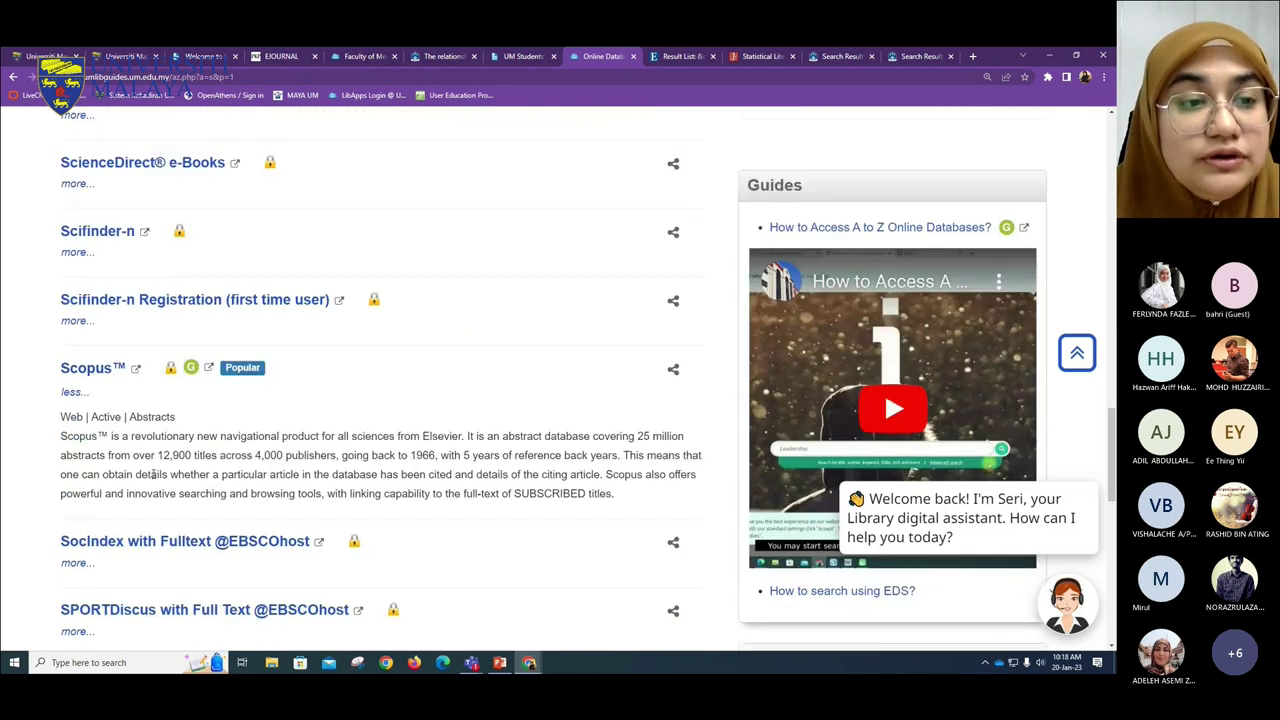
scroll(137, 630, "down", 3)
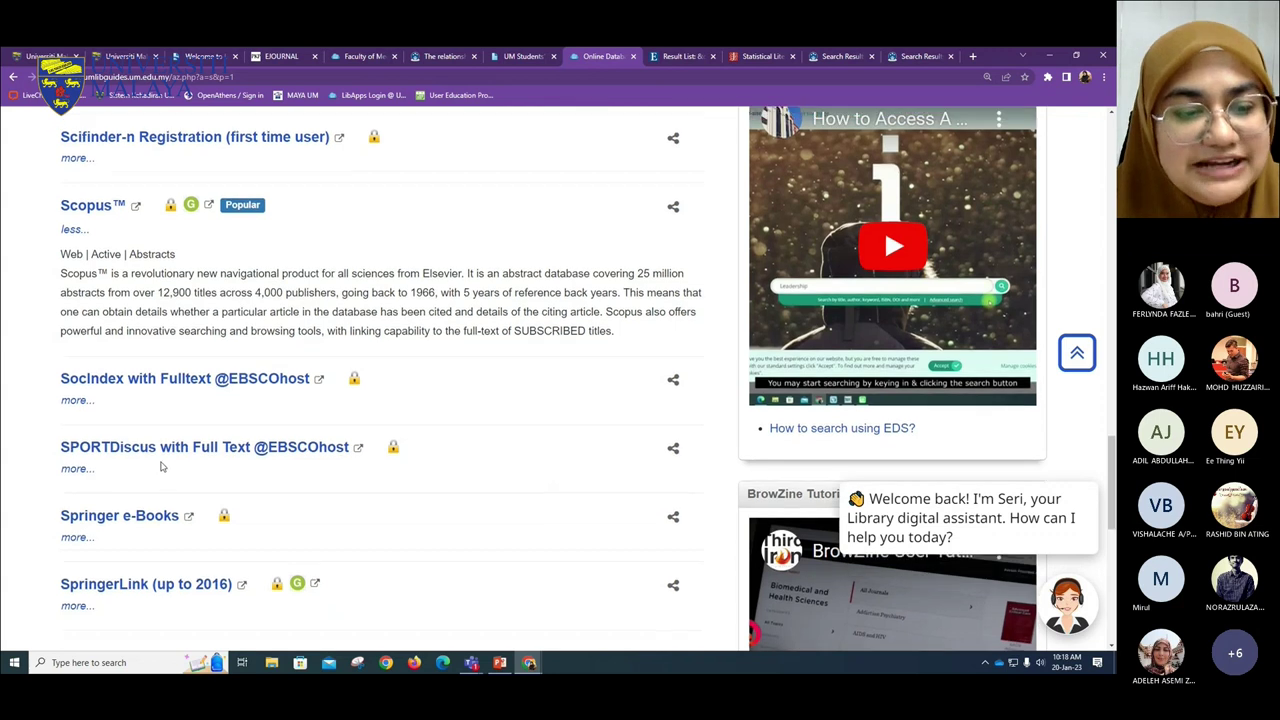
scroll(161, 466, "down", 2)
scroll(161, 466, "up", 4)
scroll(161, 466, "up", 1)
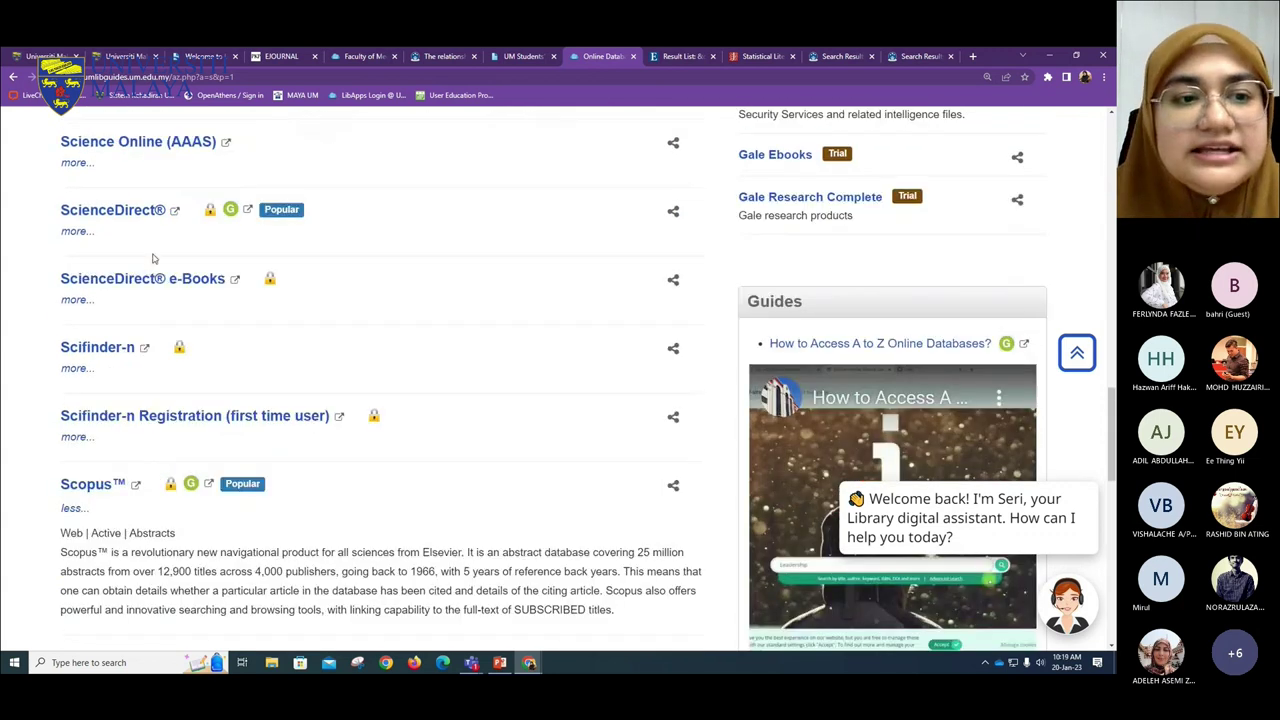
right_click(152, 219)
left_click(153, 222)
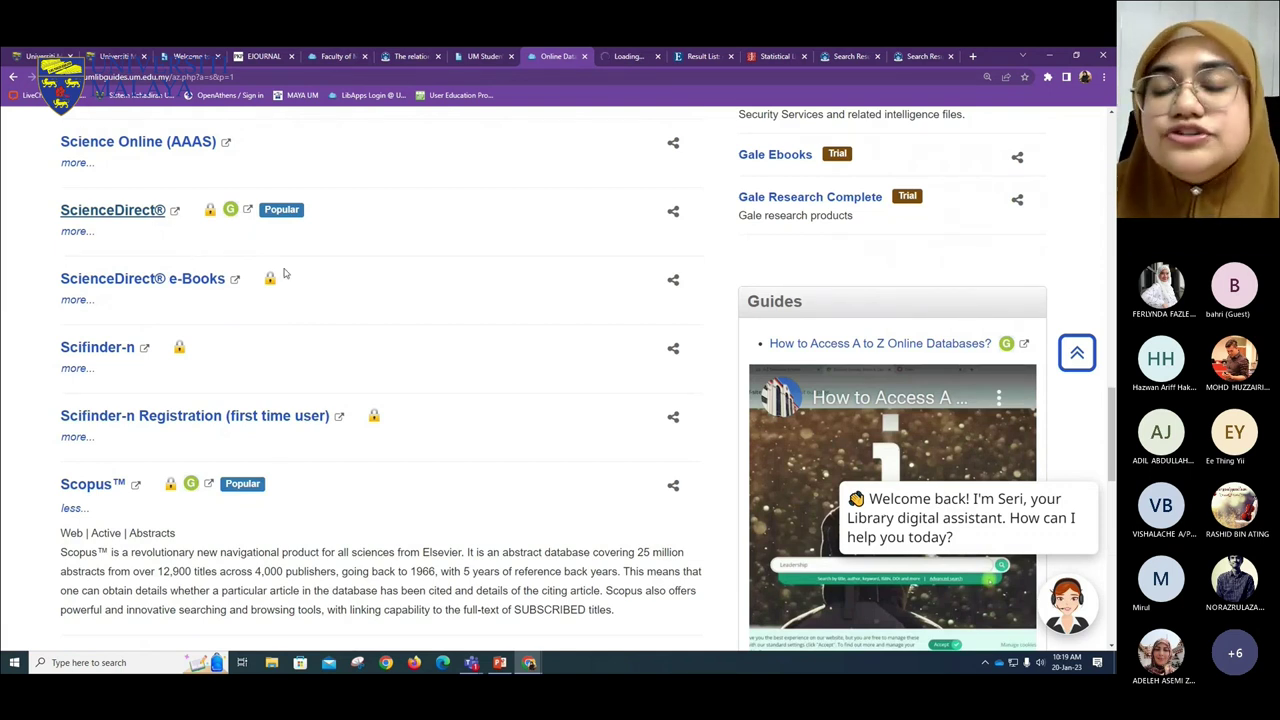
- Watch ScienceDirect's home page load through the library login, then return to the Online Databases list
left_click(632, 58)
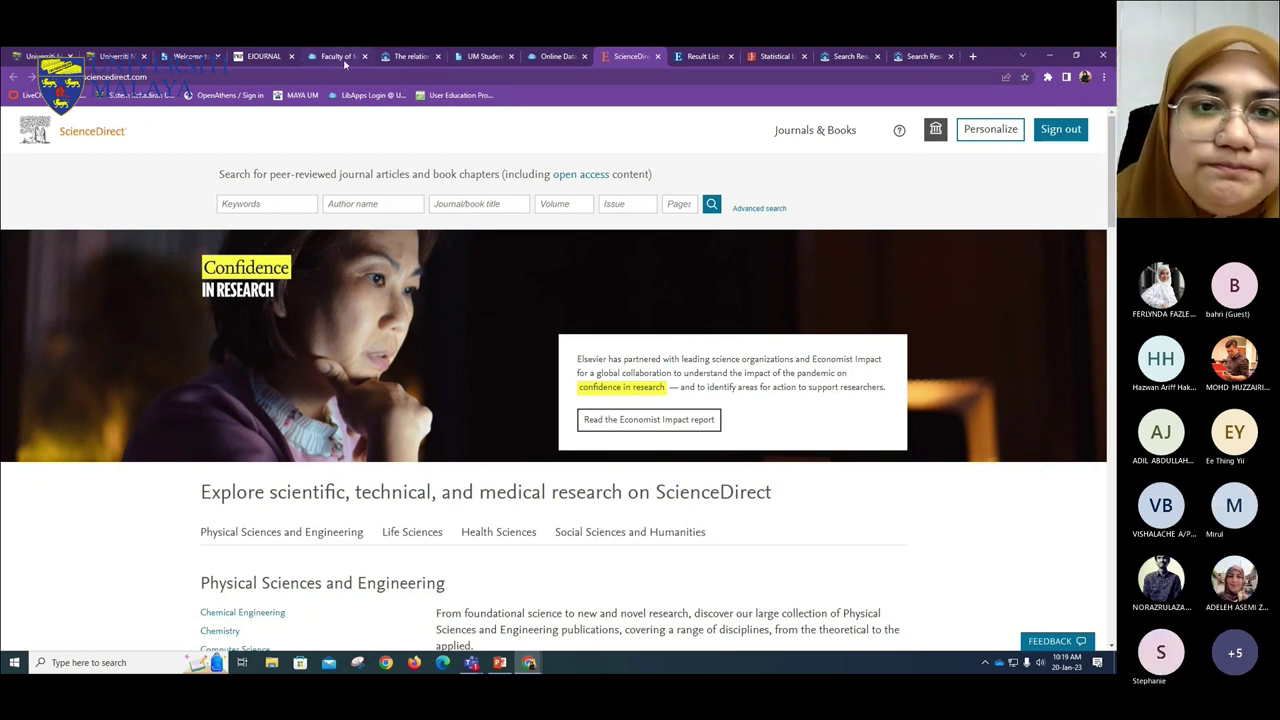
left_click(555, 57)
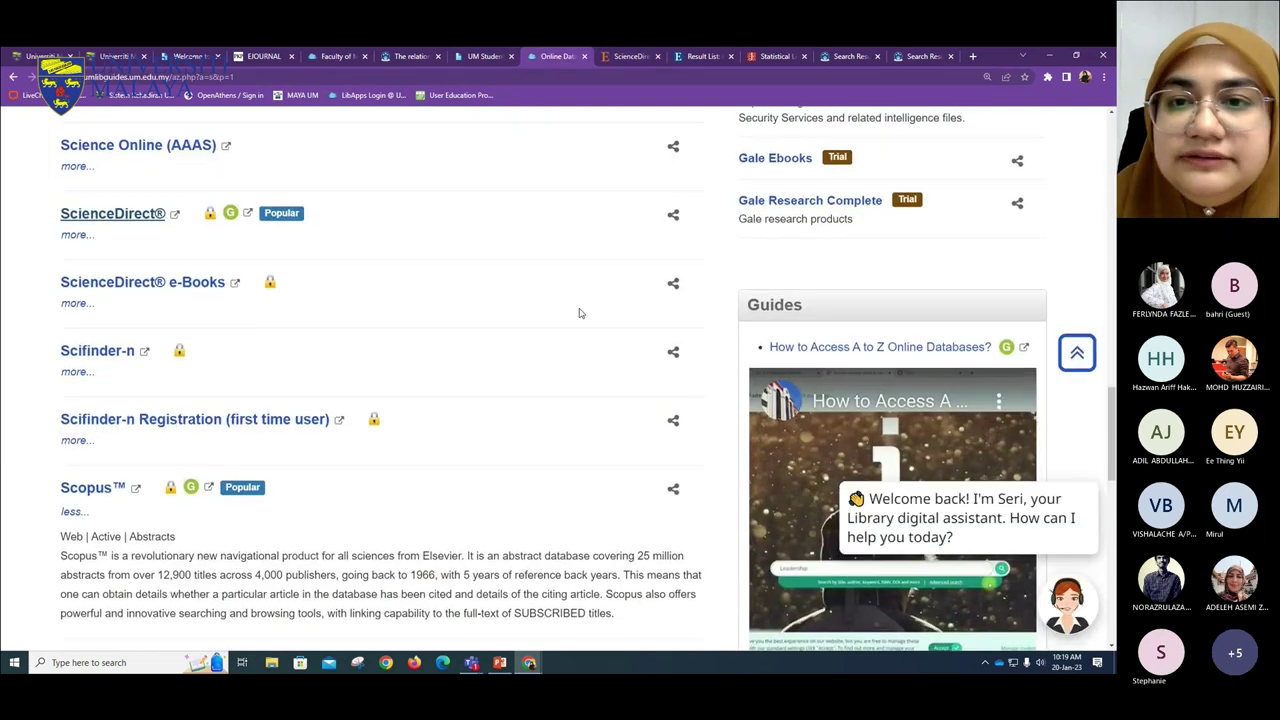
- Scroll the UM Library Online Databases page up and back down toward the Open Access Resources box
scroll(578, 313, "up", 7)
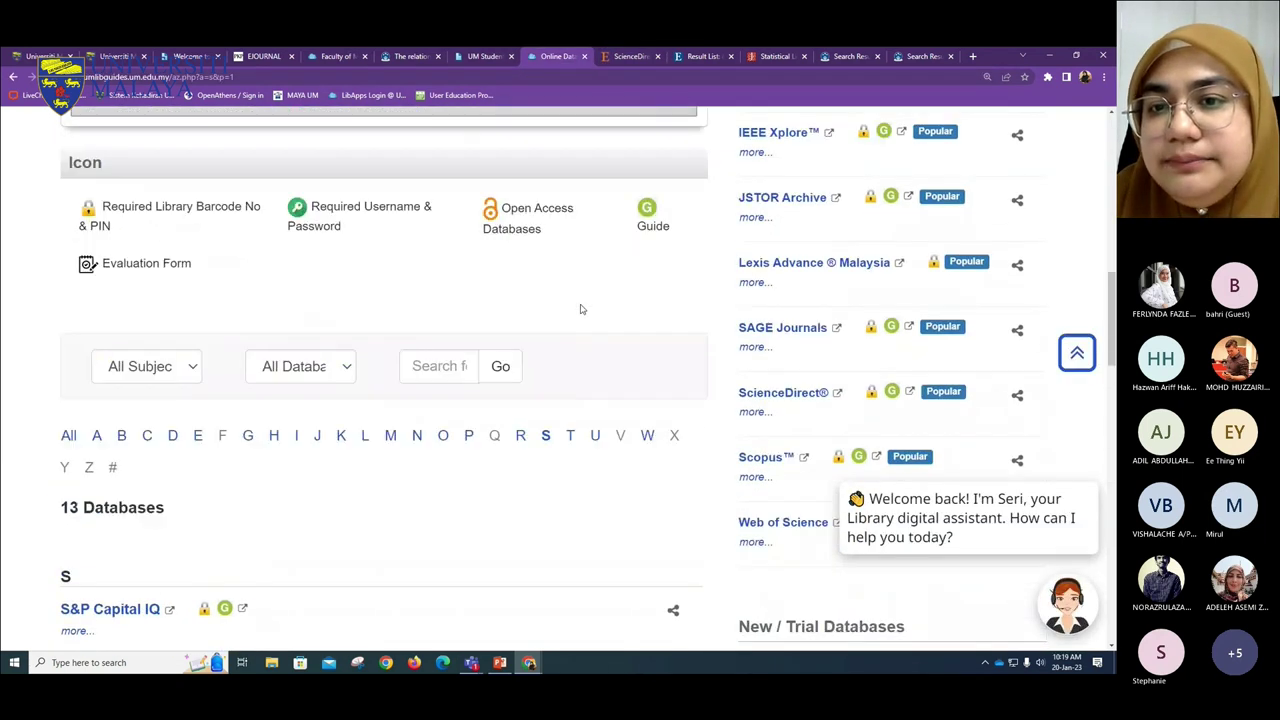
scroll(580, 305, "up", 5)
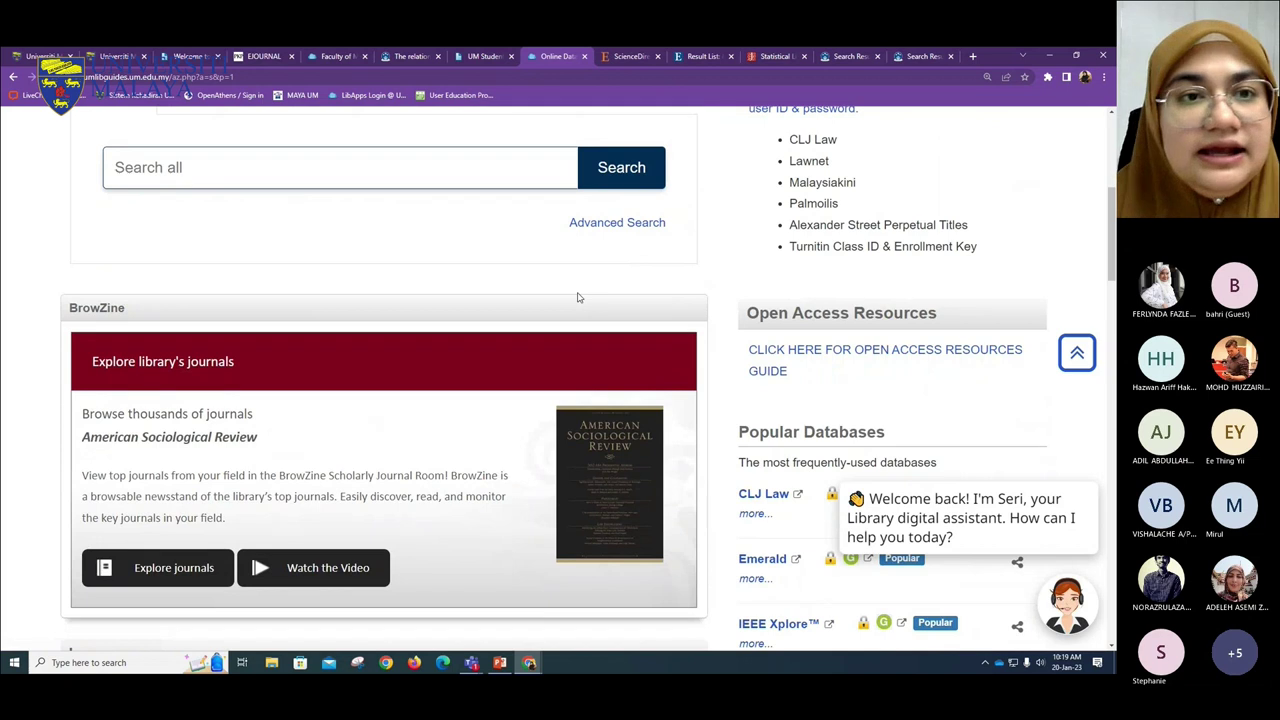
scroll(577, 297, "up", 3)
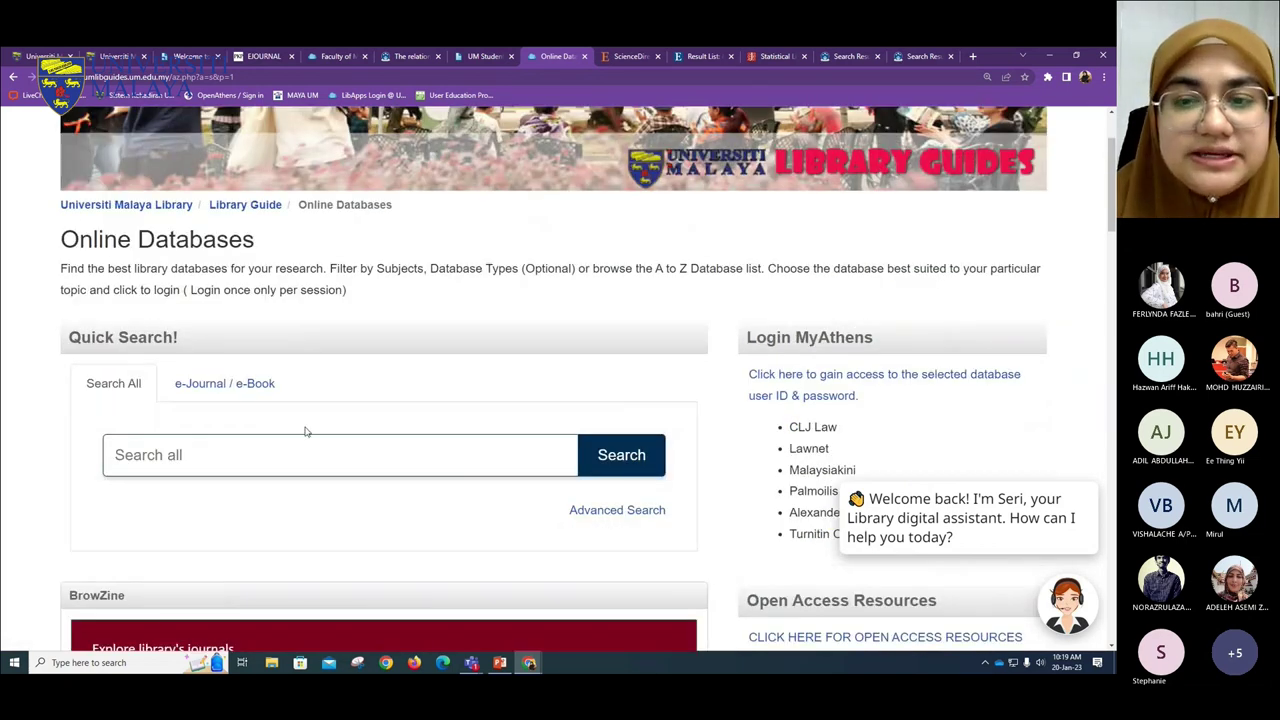
scroll(306, 431, "down", 1)
scroll(312, 400, "down", 2)
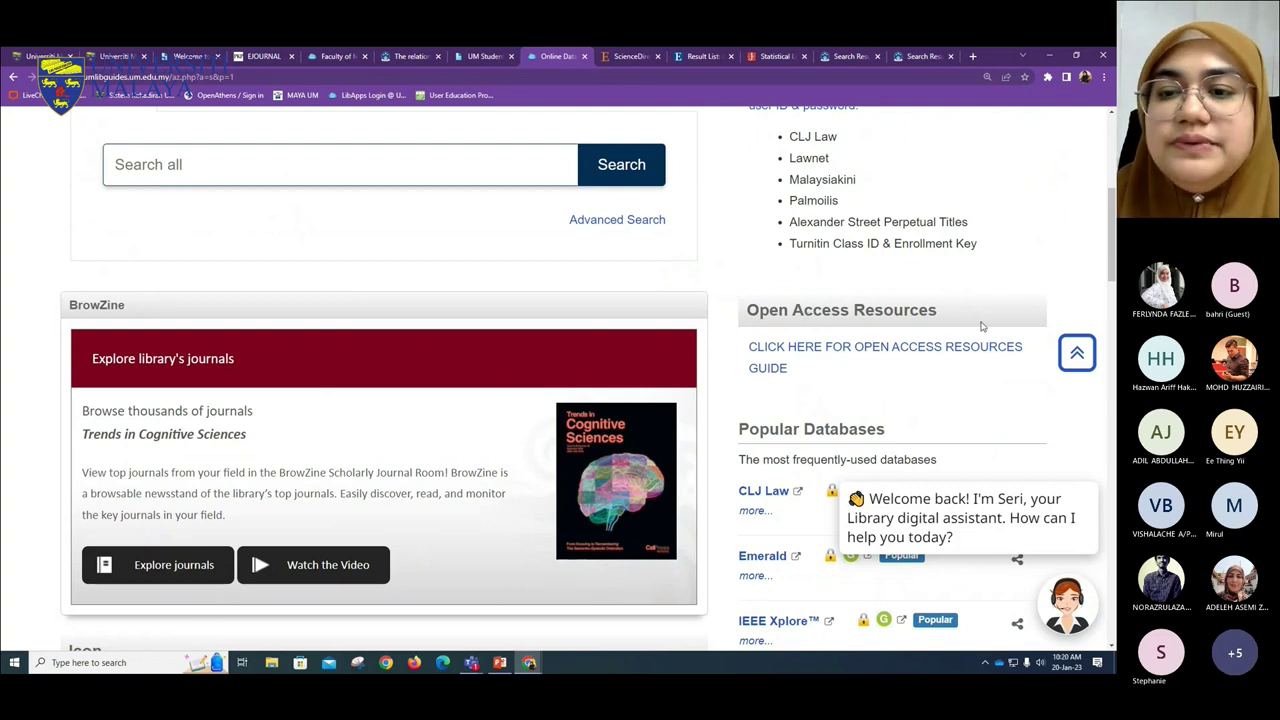
- Open the Open Access Resources guide and scroll through its OA Home page
left_click(873, 347)
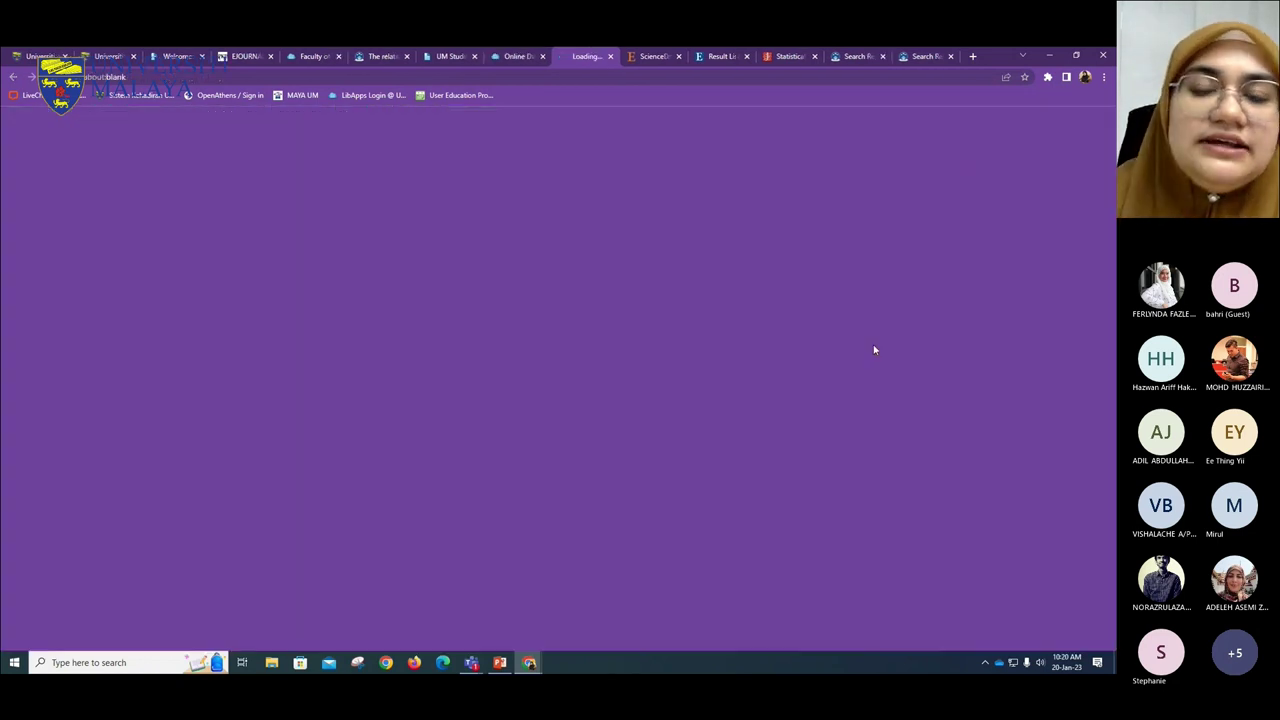
scroll(794, 308, "down", 3)
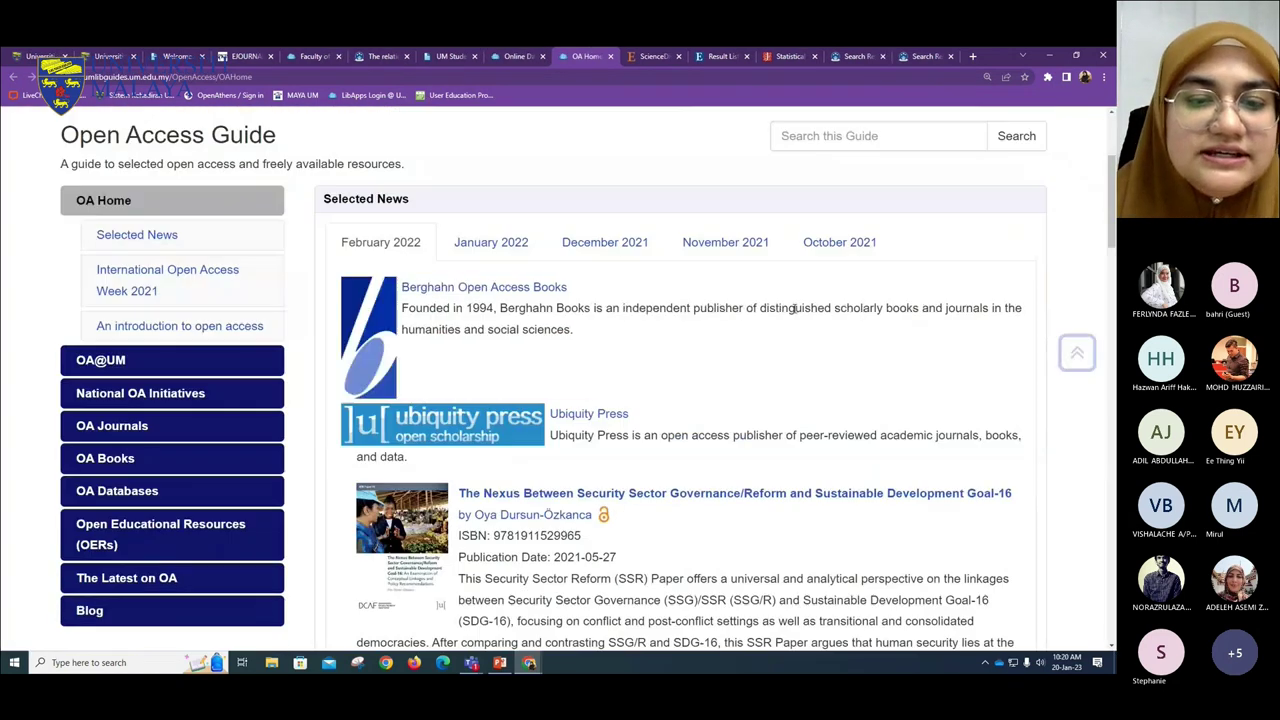
scroll(794, 308, "down", 1)
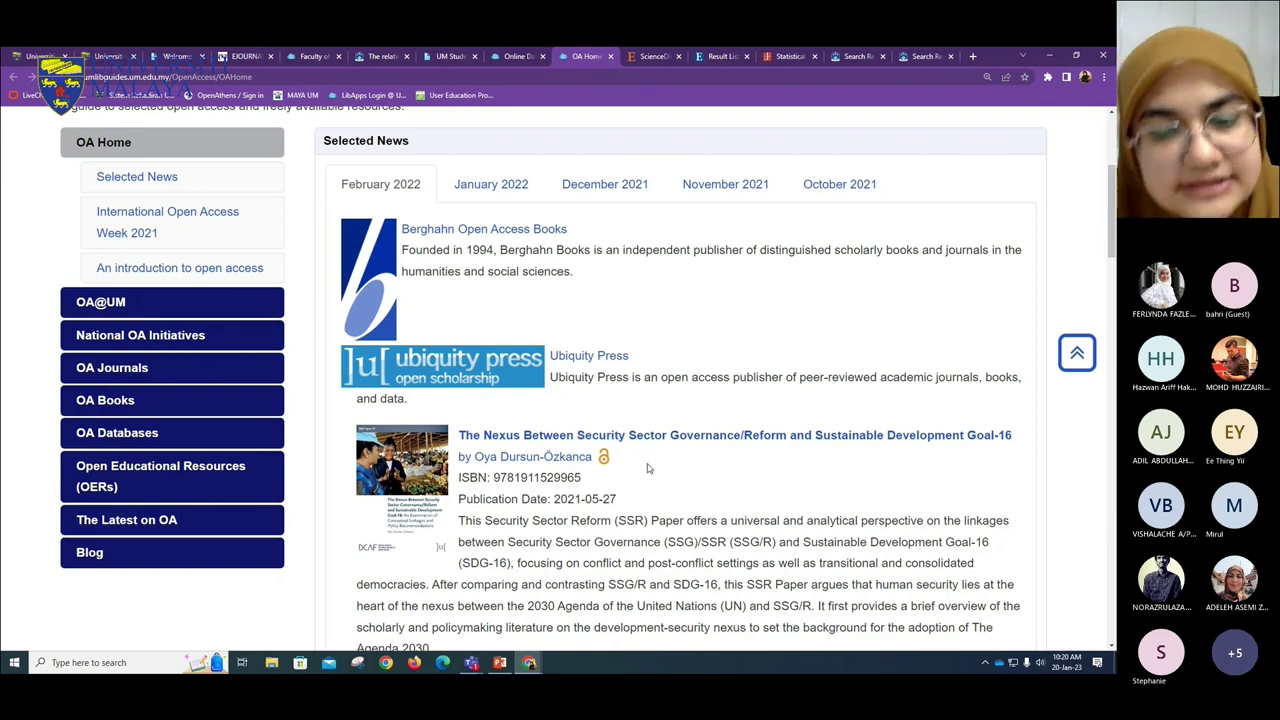
scroll(591, 505, "down", 7)
scroll(667, 484, "down", 3)
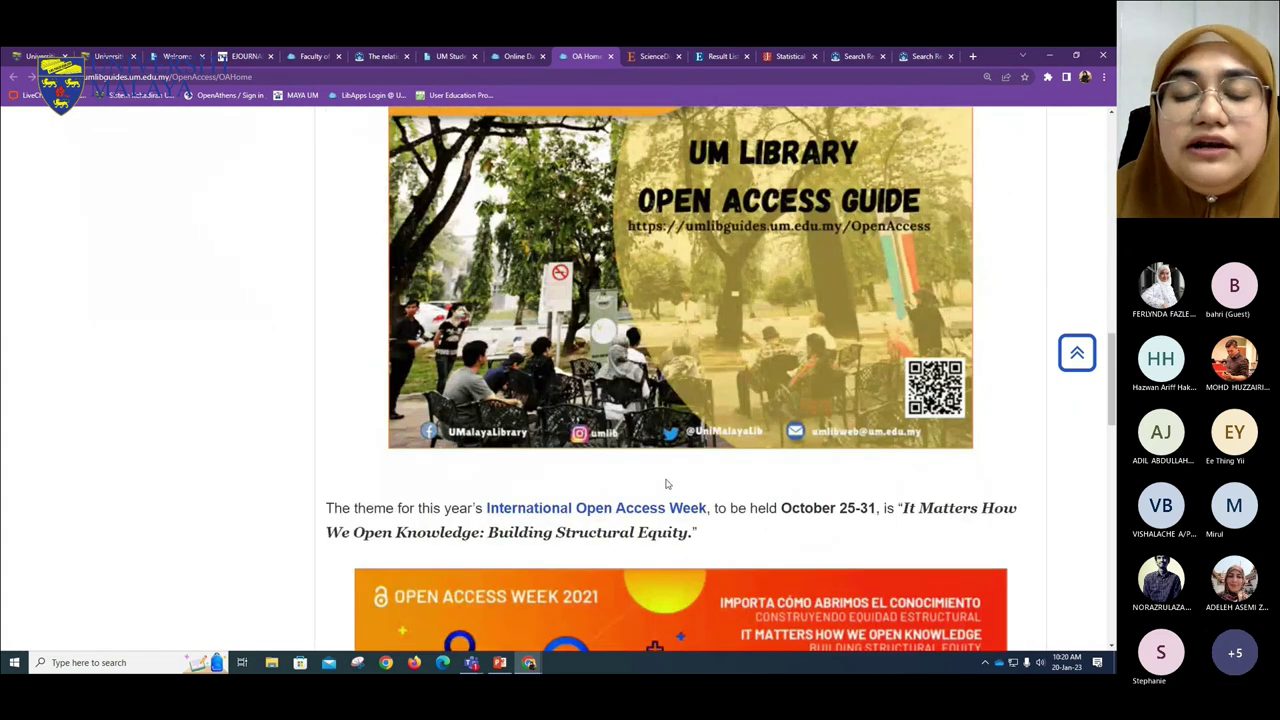
scroll(667, 484, "up", 6)
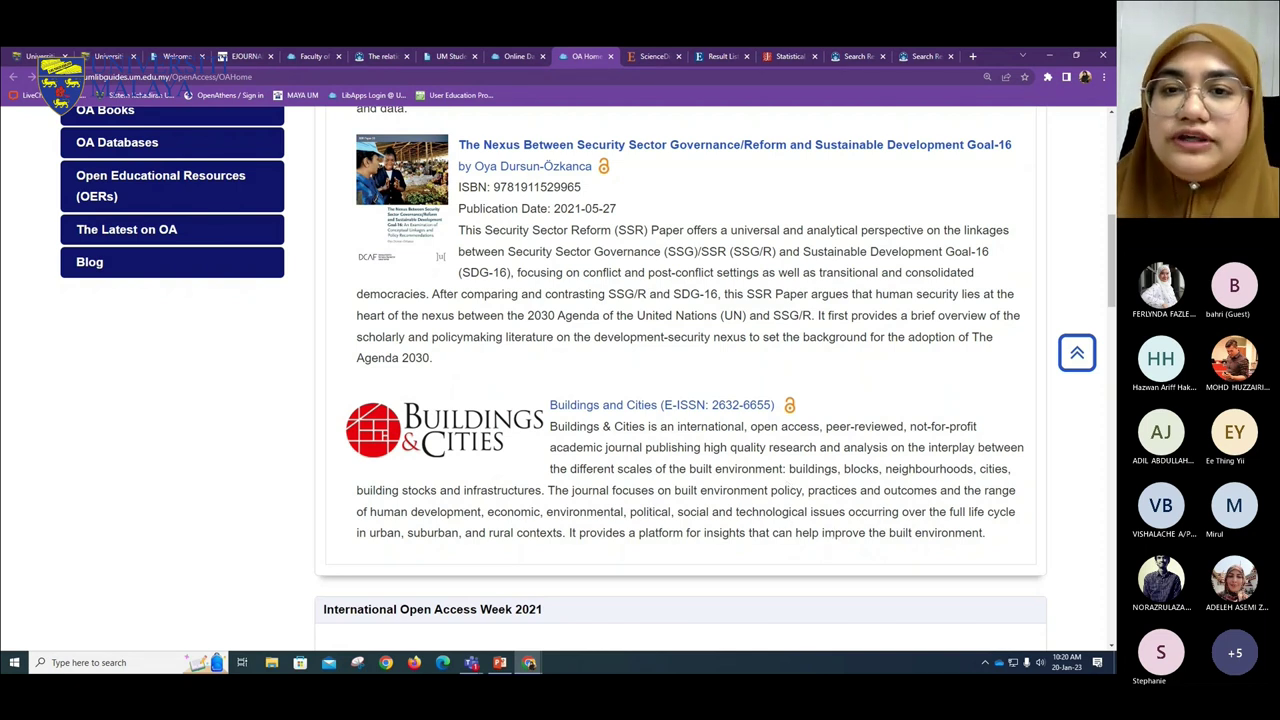
scroll(903, 630, "up", 5)
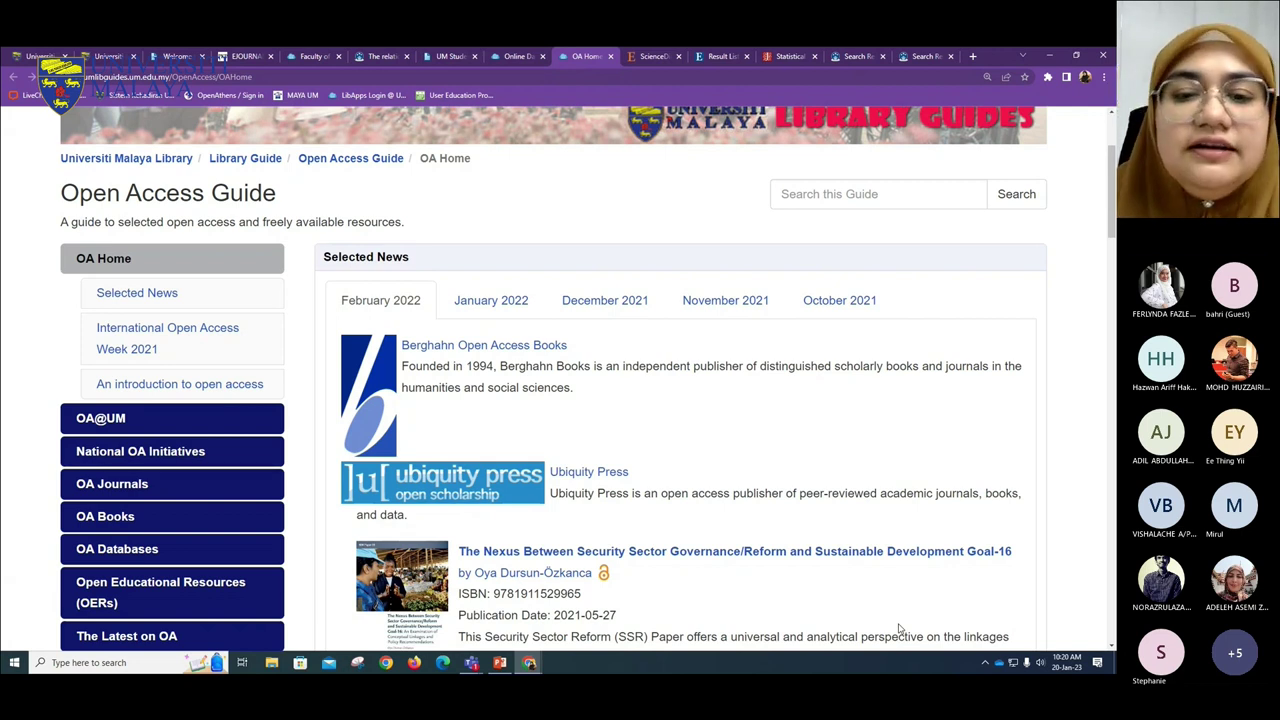
scroll(914, 614, "down", 1)
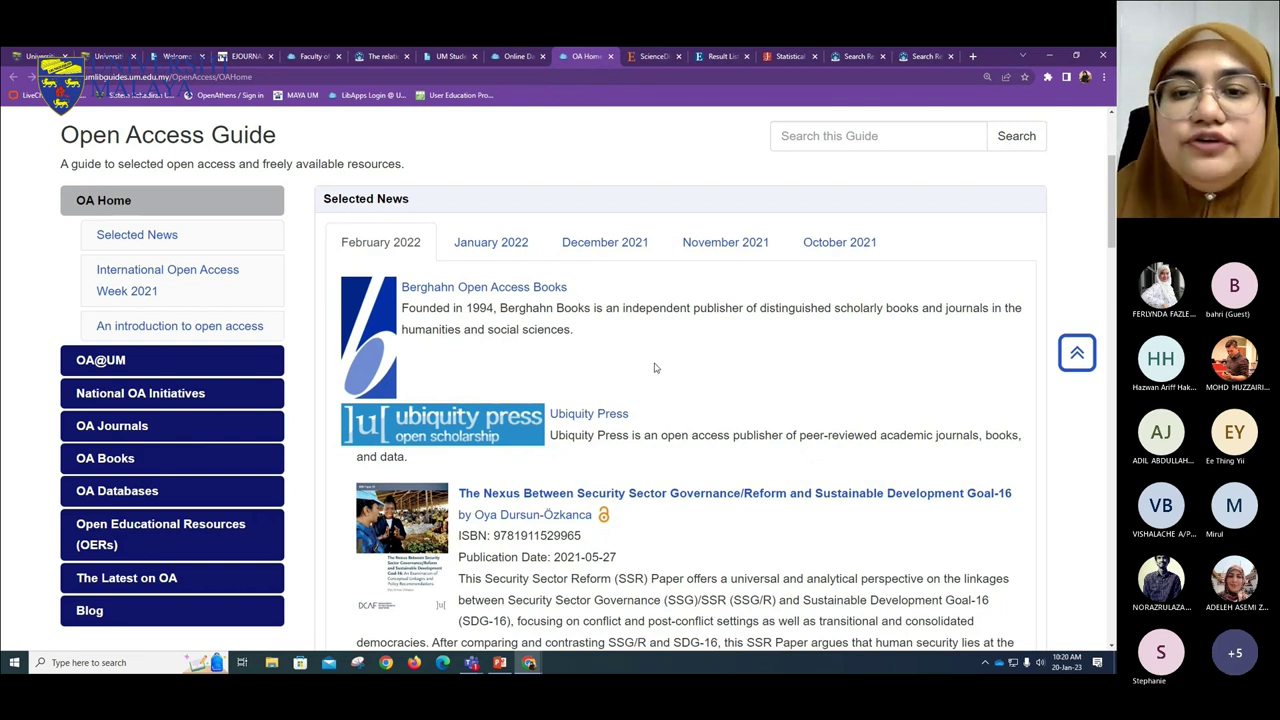
- Switch Selected News to the January 2022 items and read through them
left_click(443, 258)
scroll(770, 455, "down", 6)
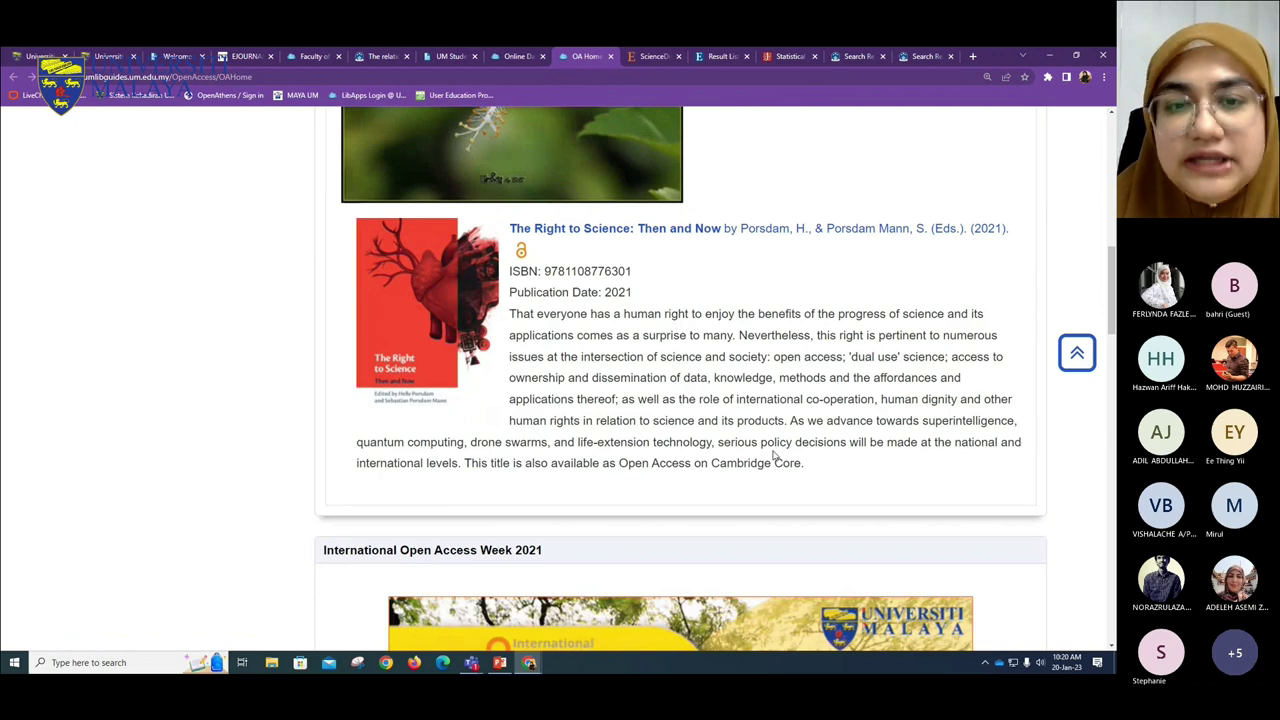
scroll(771, 457, "down", 2)
scroll(720, 456, "up", 10)
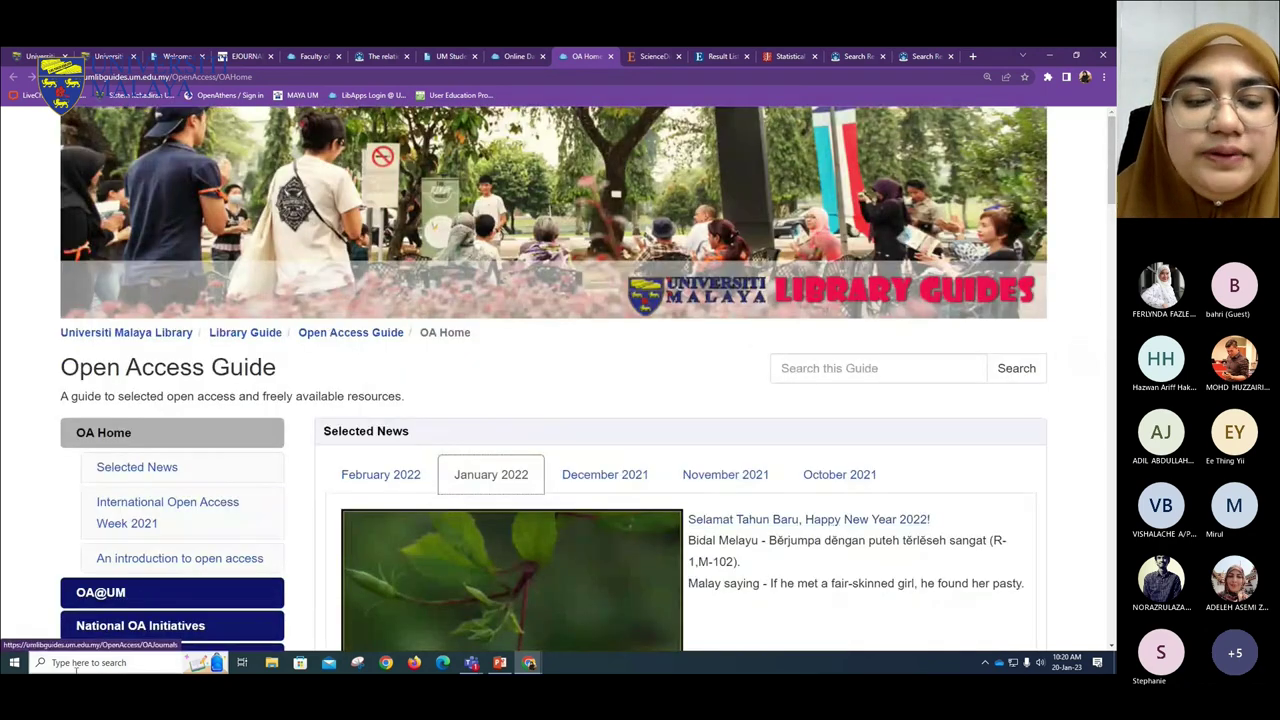
scroll(214, 434, "down", 2)
- Look through the guide's National OA Initiatives and OA Journals pages
left_click(140, 393)
scroll(492, 467, "down", 2)
scroll(560, 555, "down", 1)
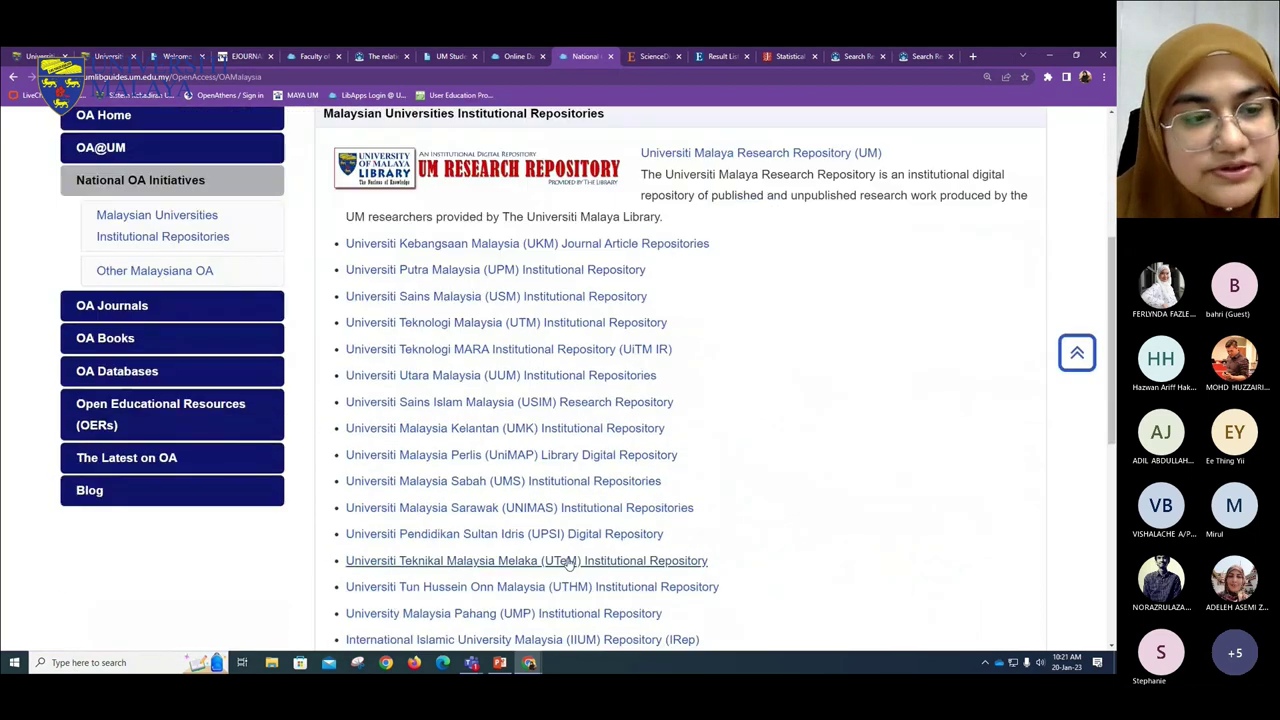
left_click(135, 275)
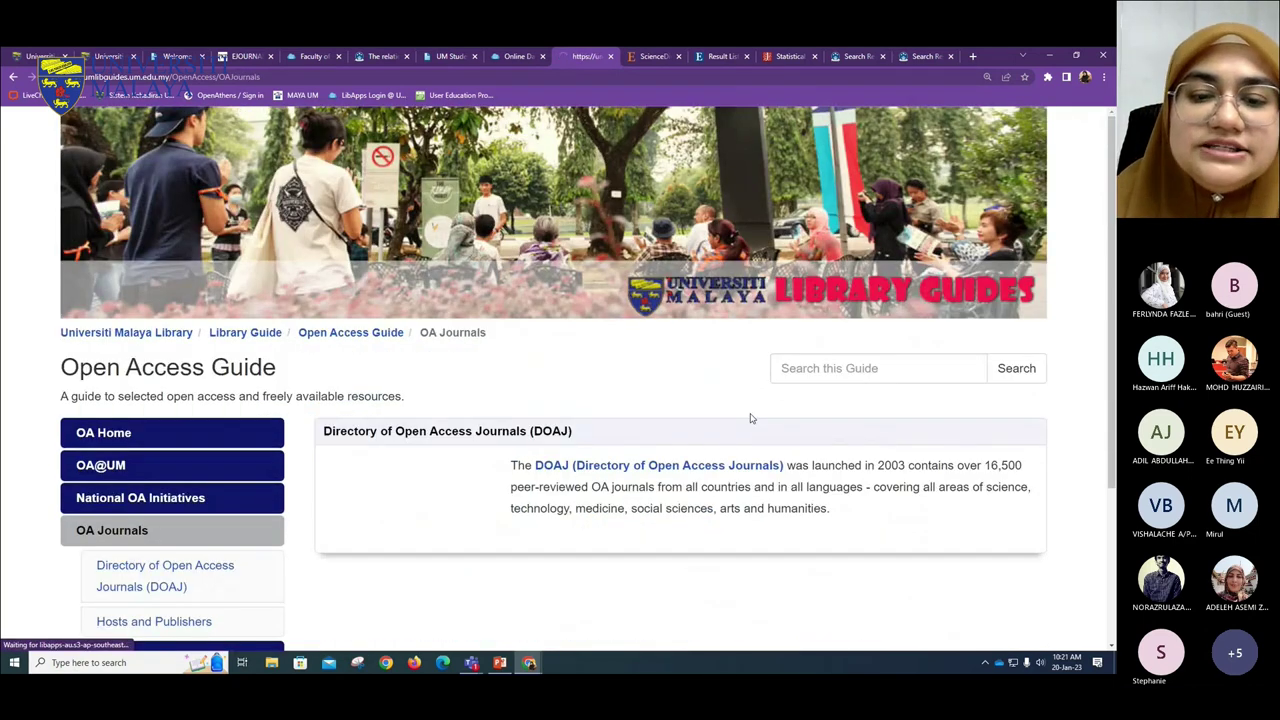
scroll(400, 450, "down", 2)
- Scan the OA Databases page, then move on to Open Educational Resources (OERs)
left_click(137, 515)
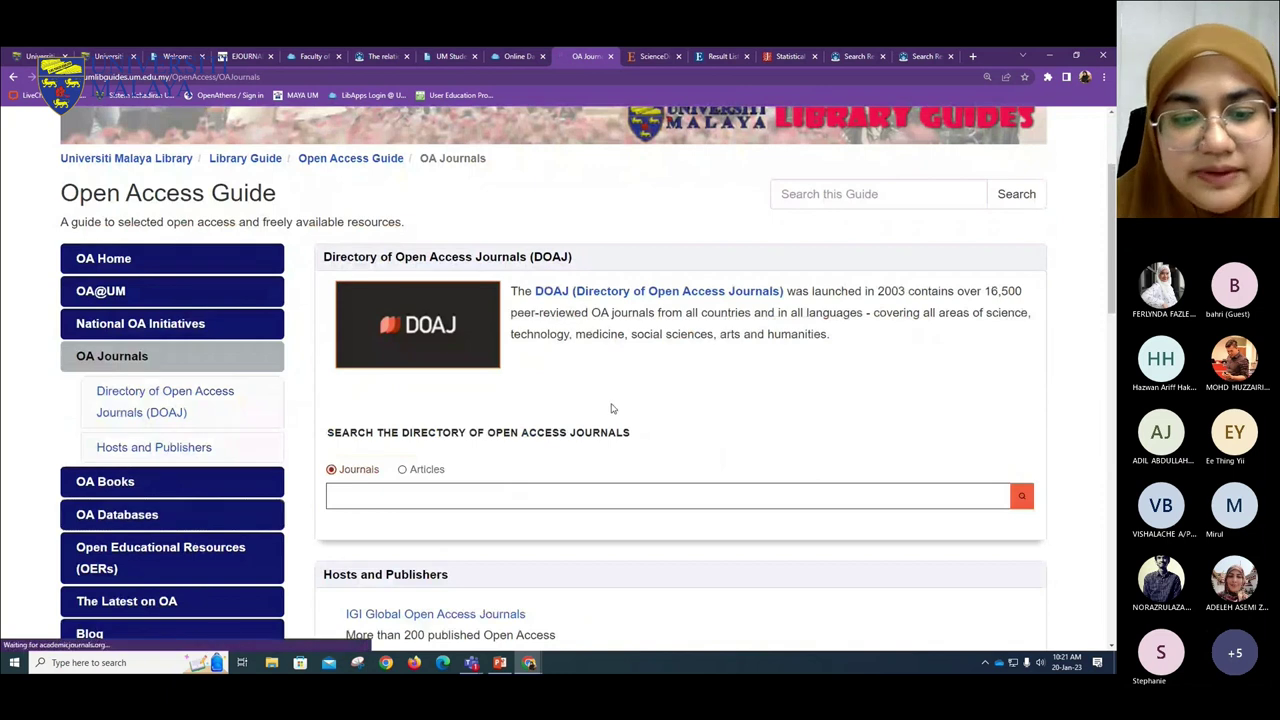
scroll(606, 400, "down", 3)
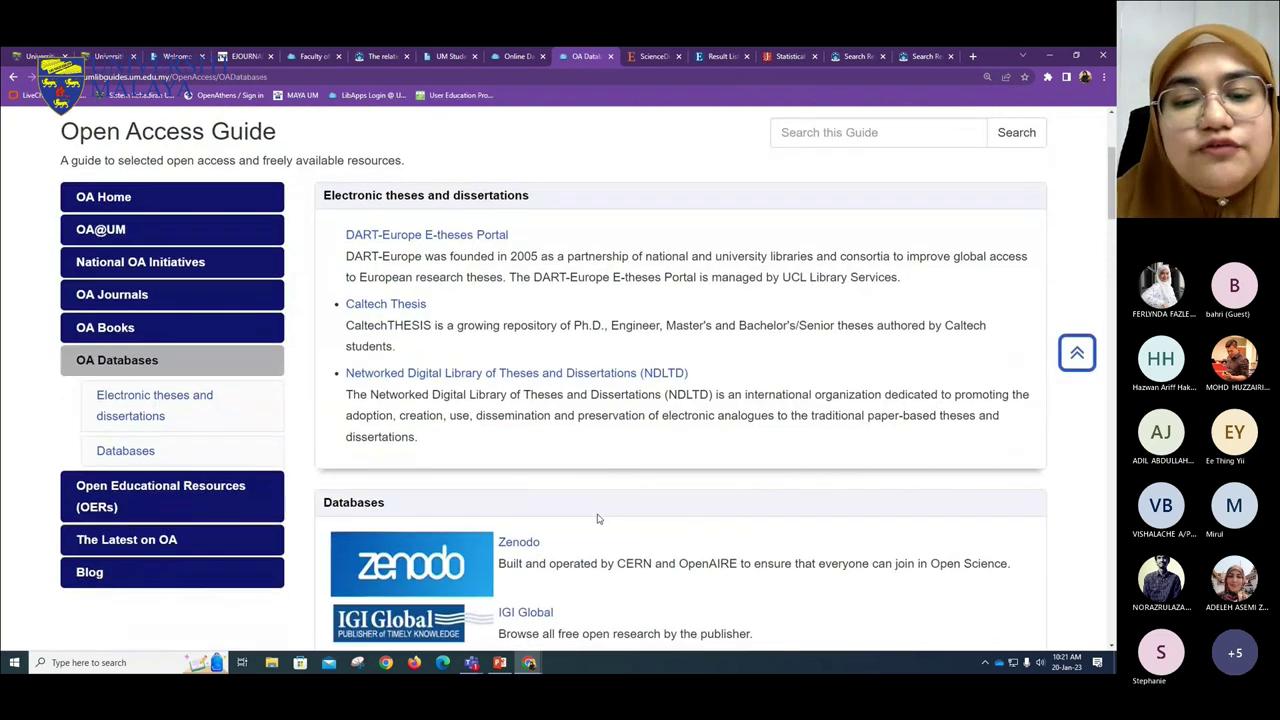
scroll(597, 517, "down", 1)
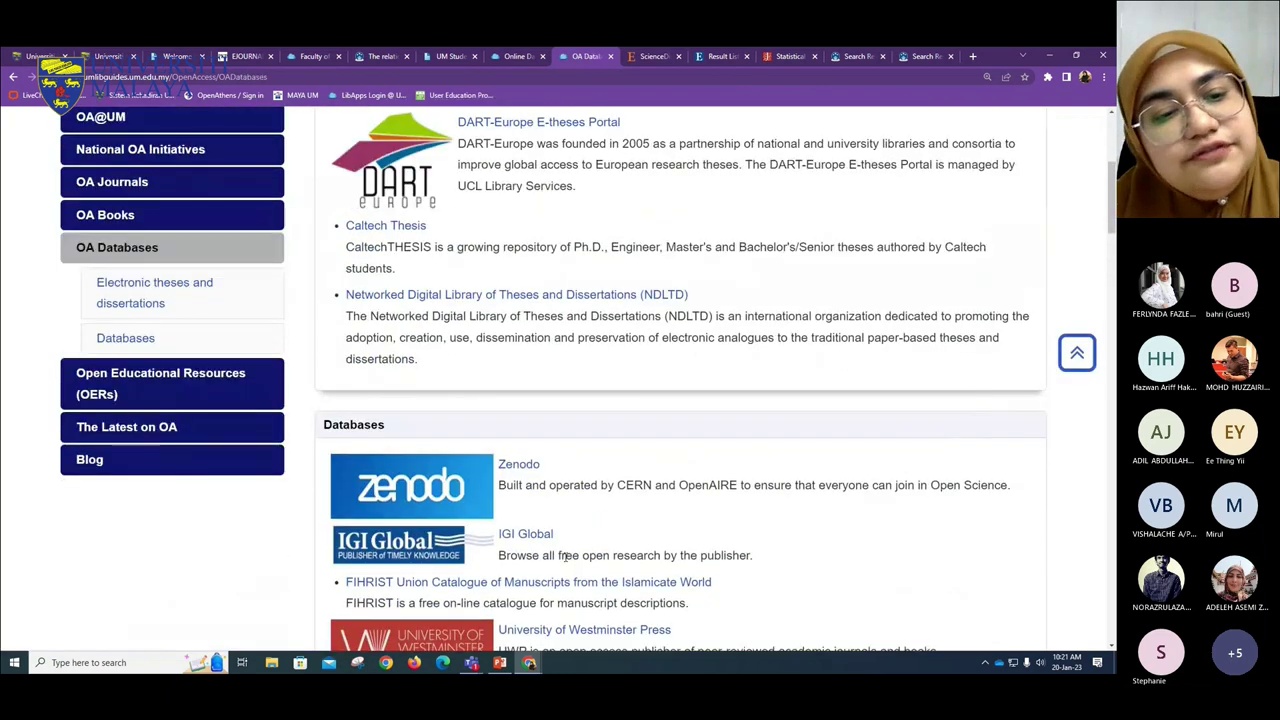
left_click(144, 383)
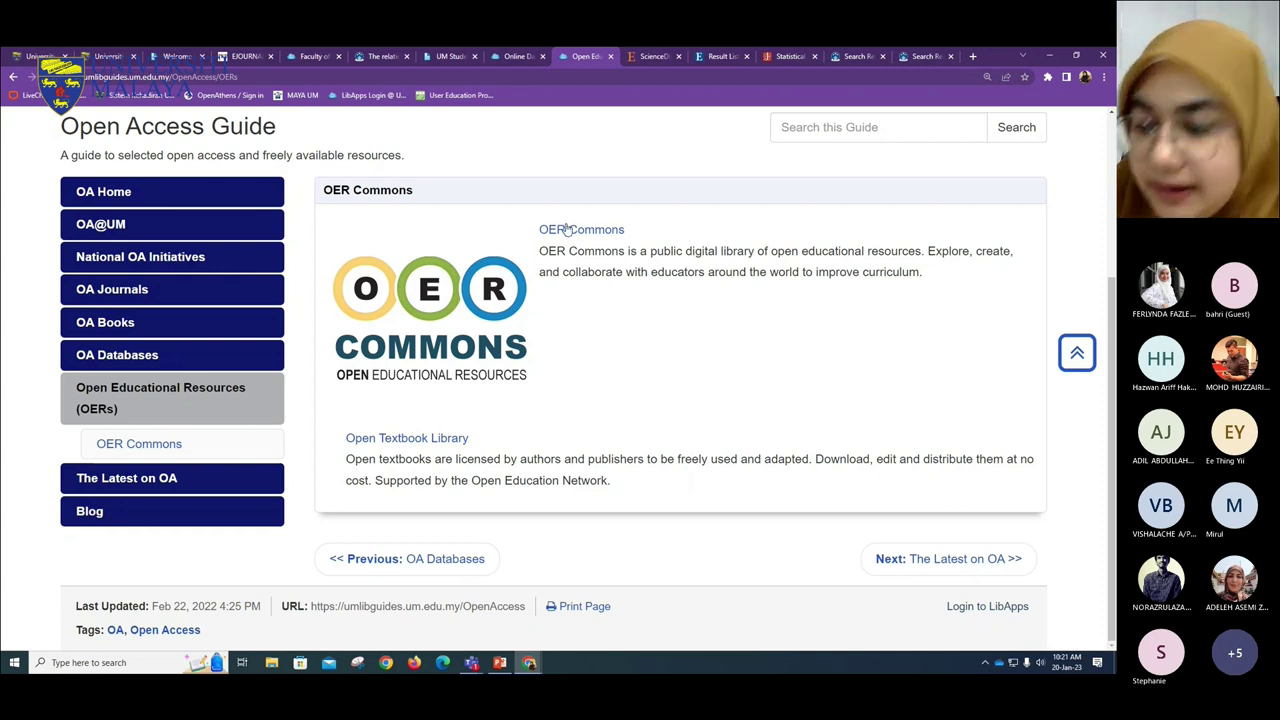
left_click(520, 57)
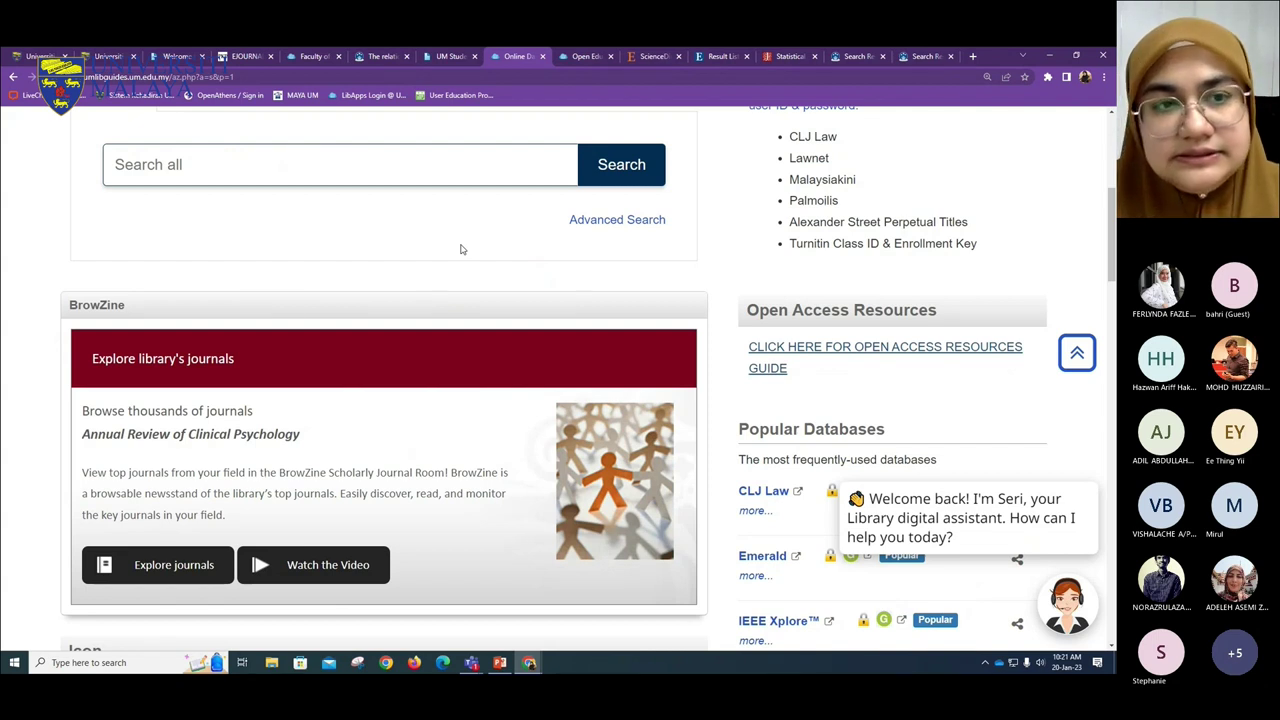
left_click(583, 57)
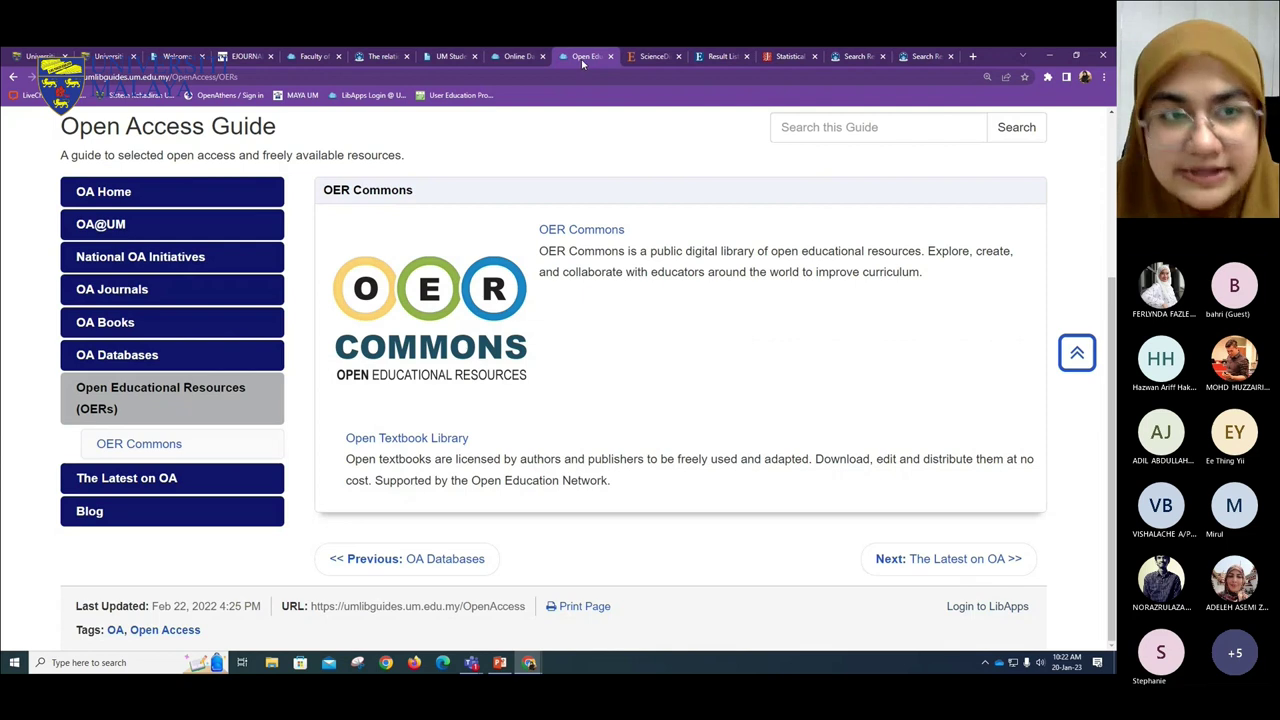
mouse_move(480, 652)
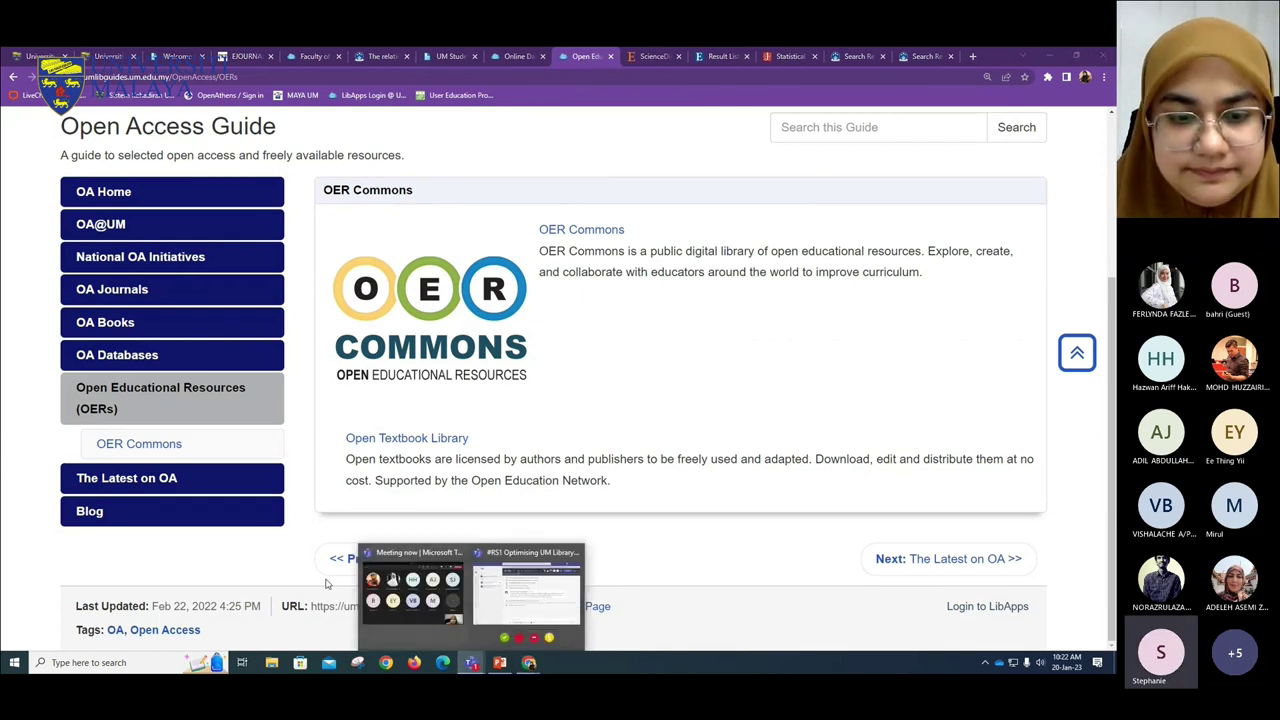
left_click(435, 578)
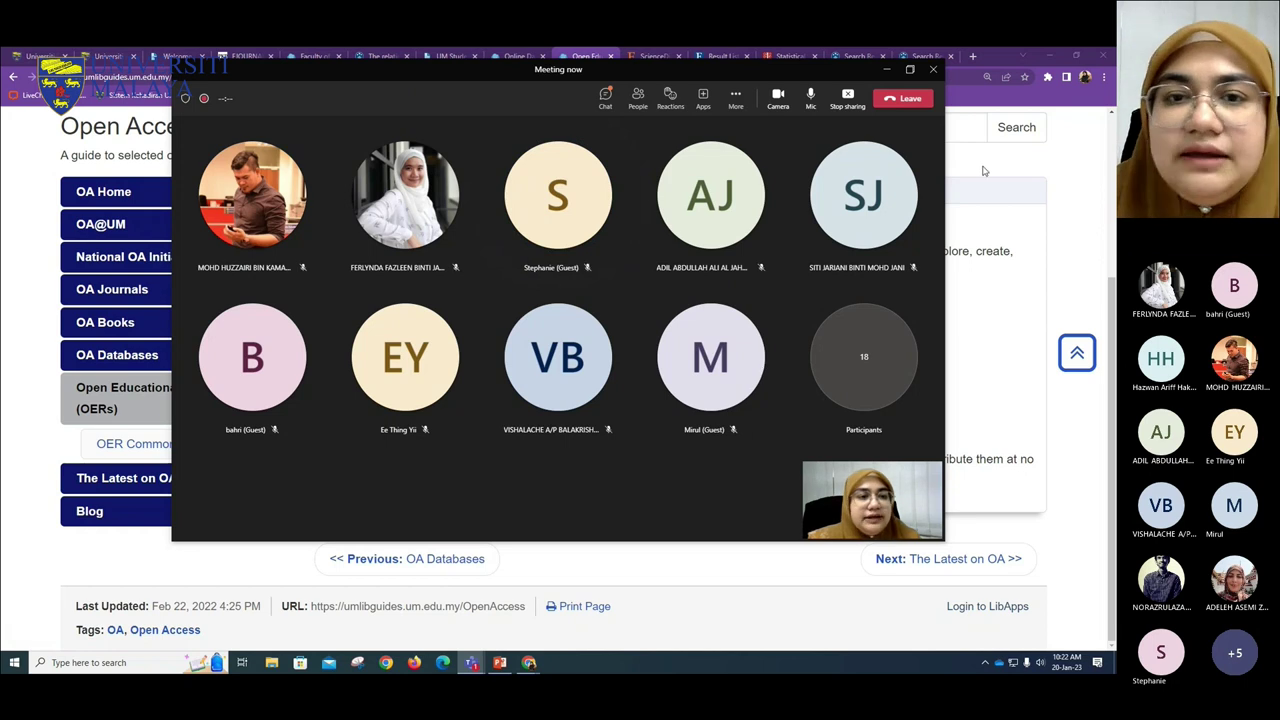
left_click(886, 69)
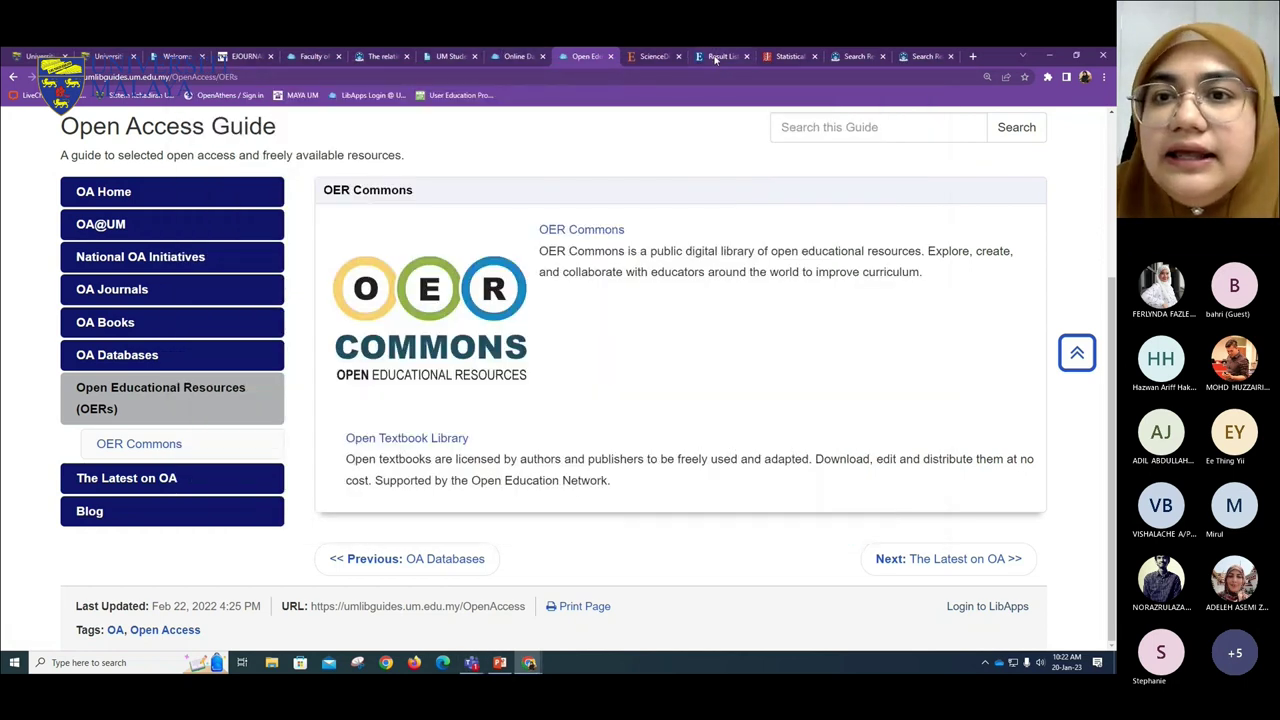
left_click(720, 56)
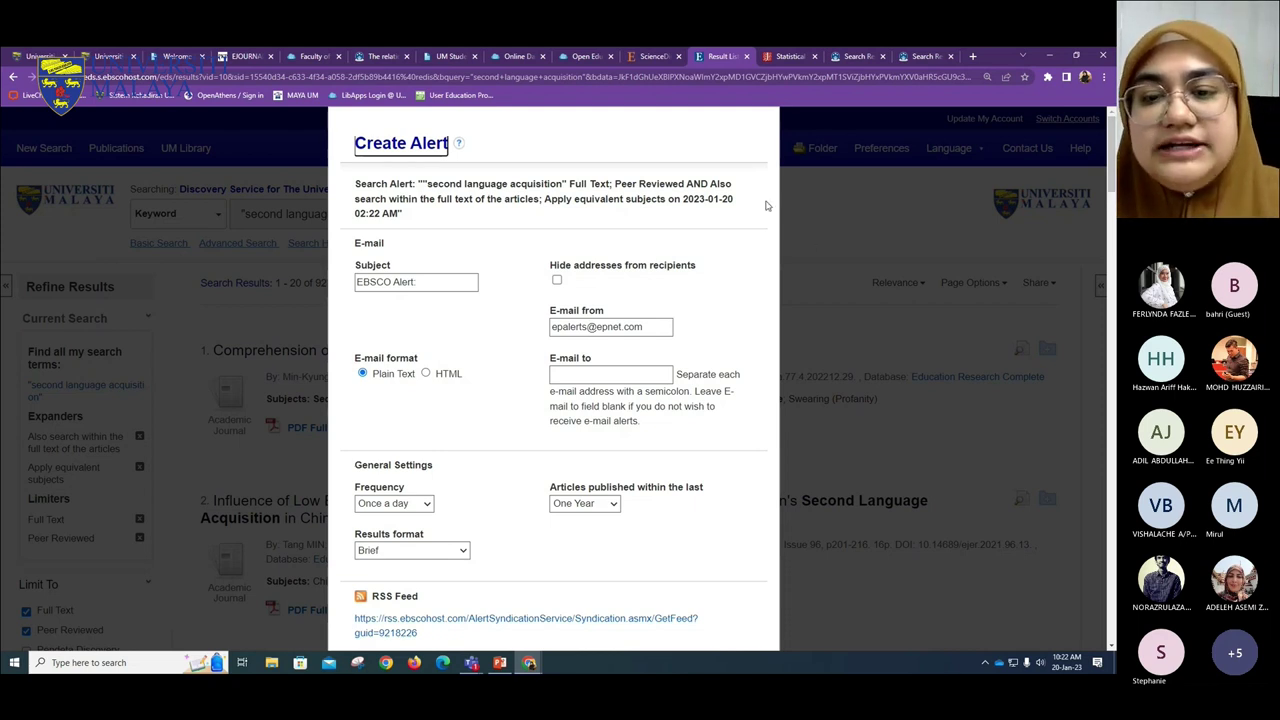
- Cancel the unsaved alert, returning to the 92,833 'second language acquisition' results
scroll(686, 457, "down", 3)
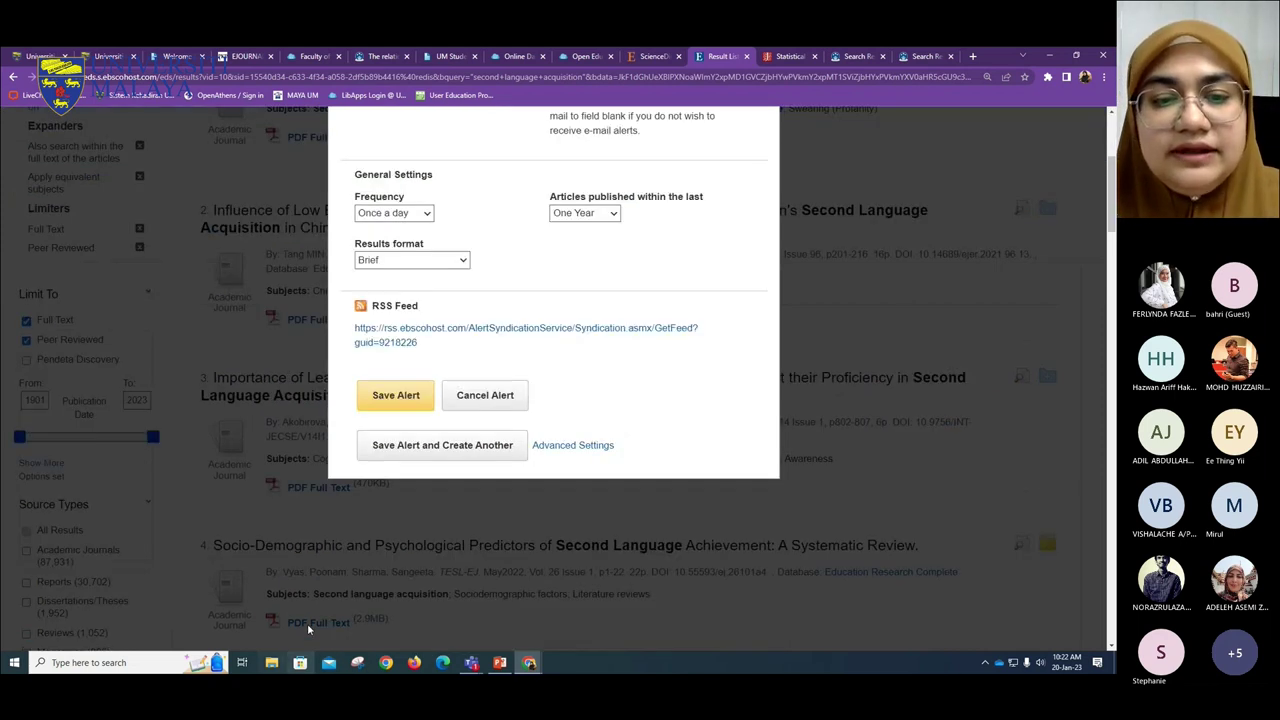
left_click(484, 395)
scroll(490, 562, "up", 3)
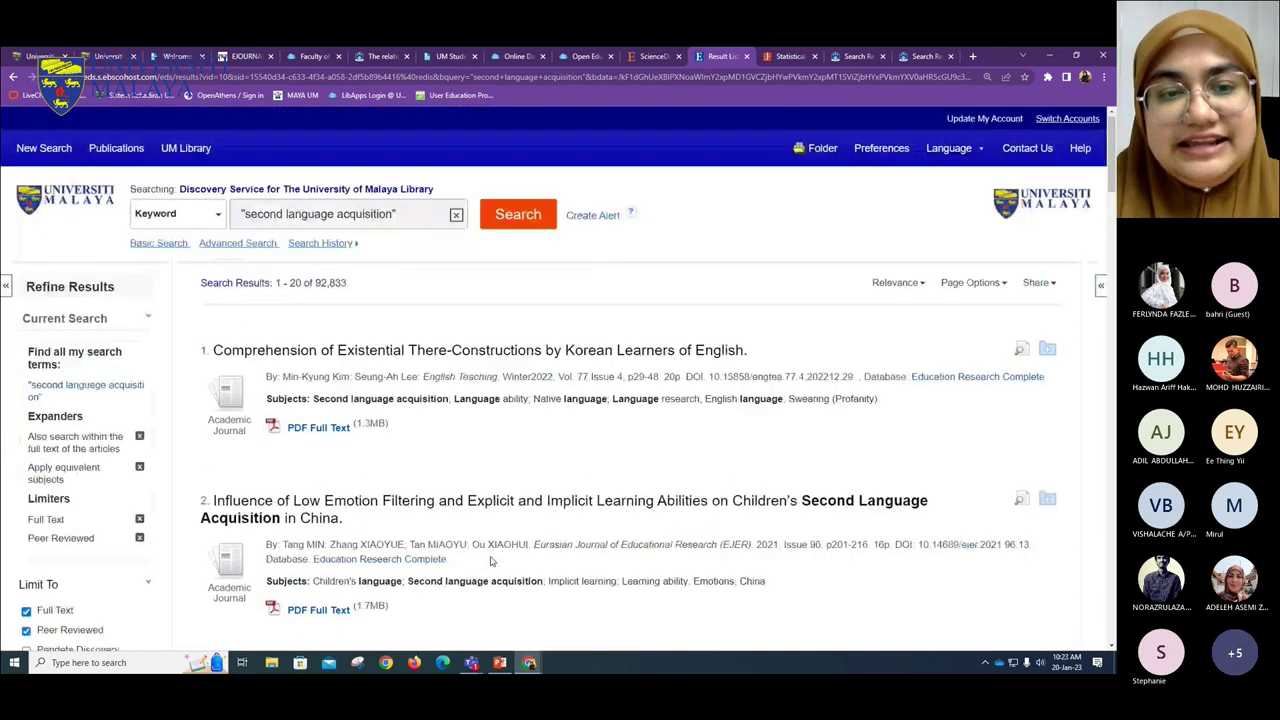
- Leave the EBSCO results for the UM Library website tab showing Electronic Resources
scroll(490, 562, "down", 1)
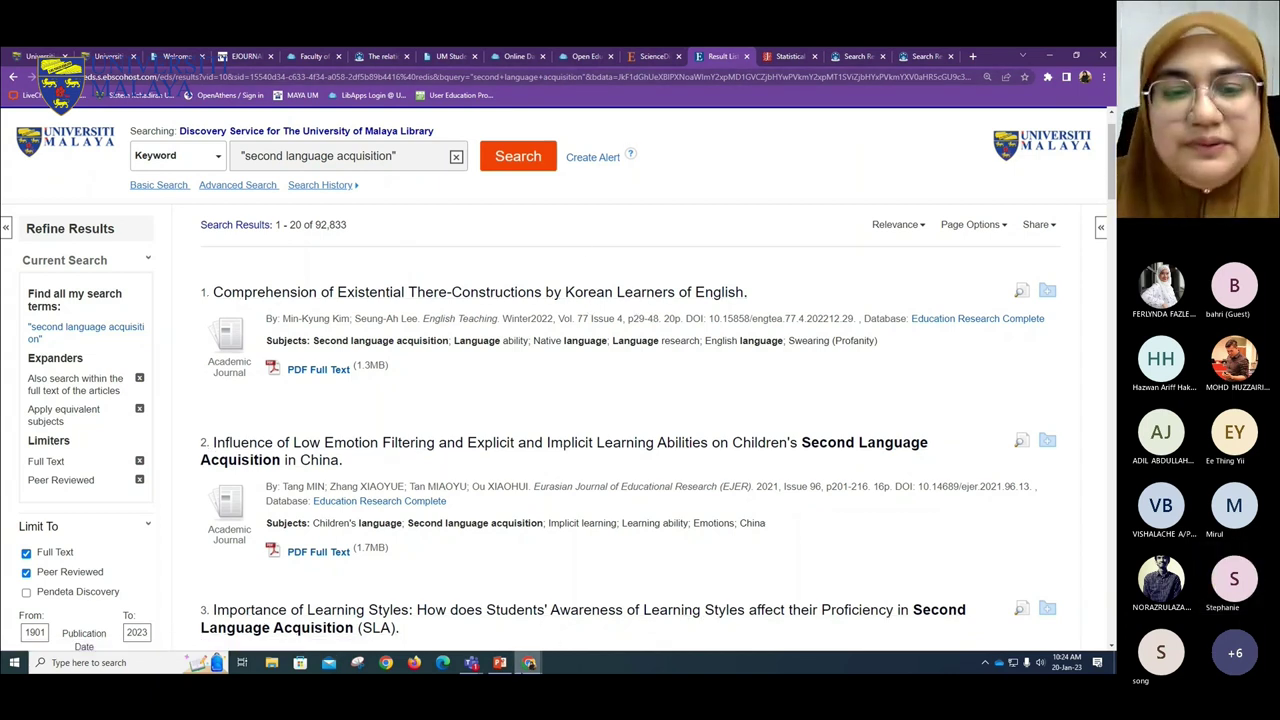
mouse_move(513, 667)
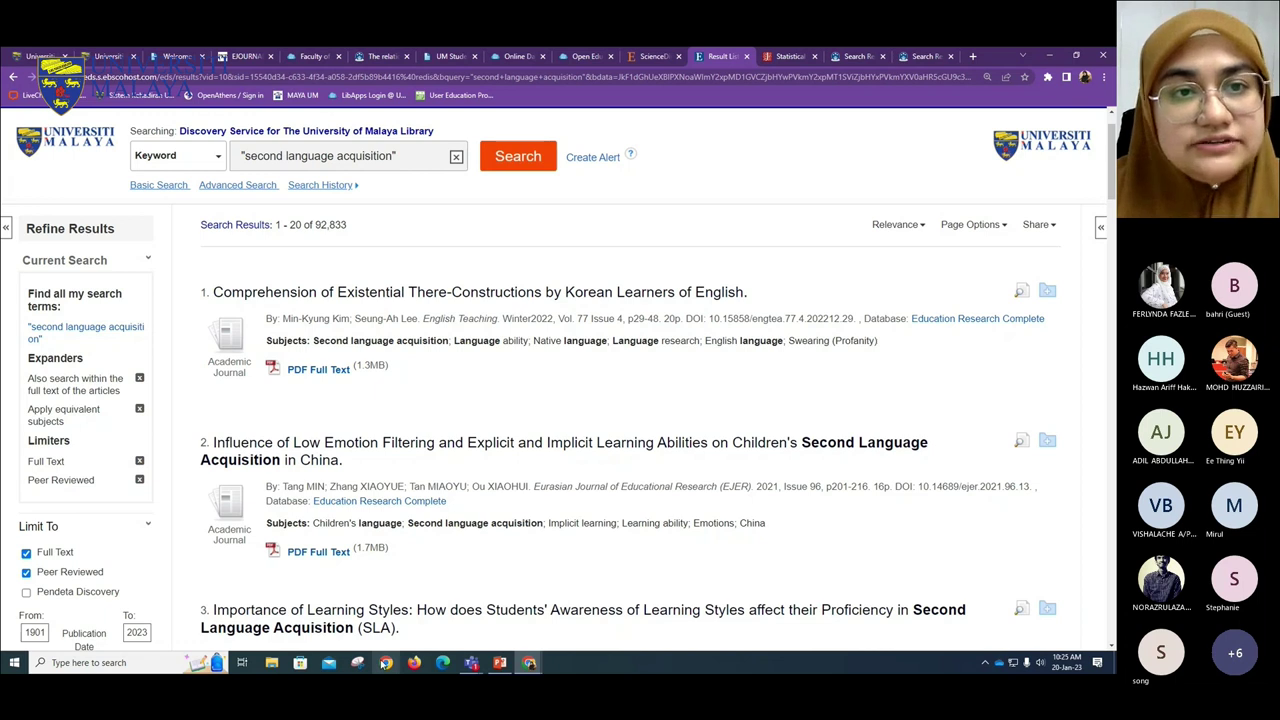
left_click(40, 56)
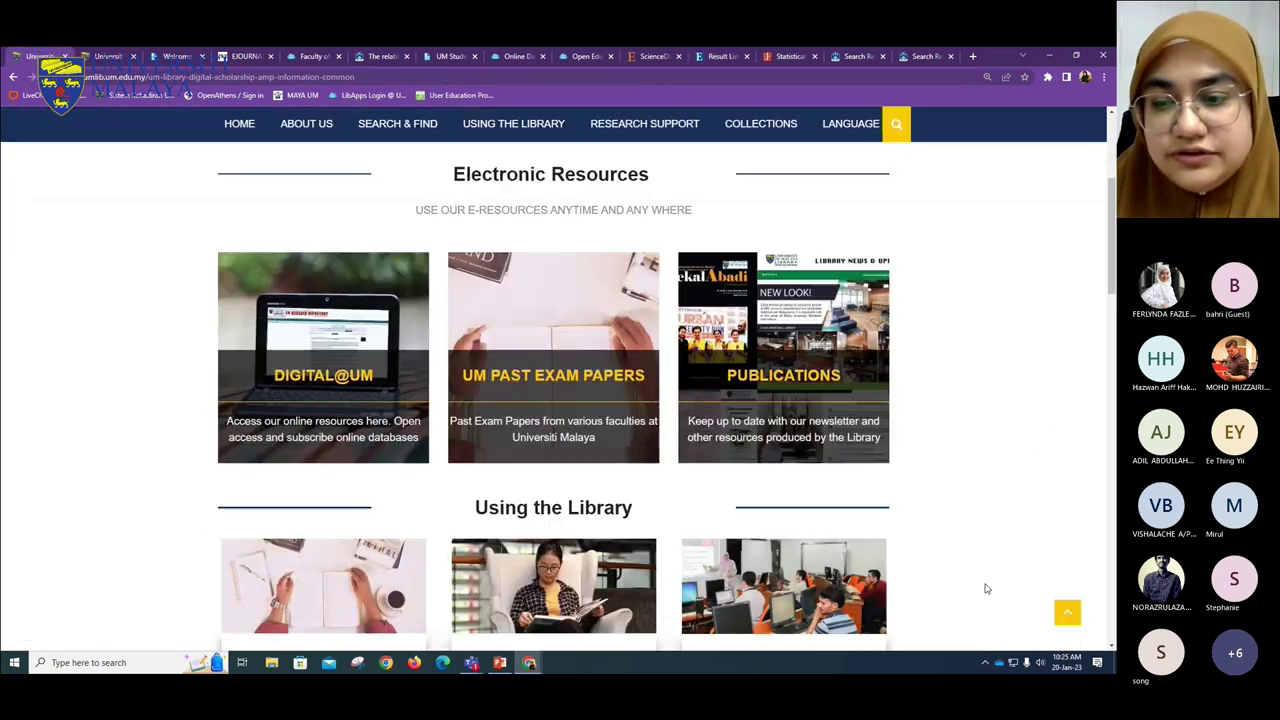
- Scroll back to the top of the library site and go to the UM Library homepage
scroll(797, 483, "up", 3)
left_click(229, 200)
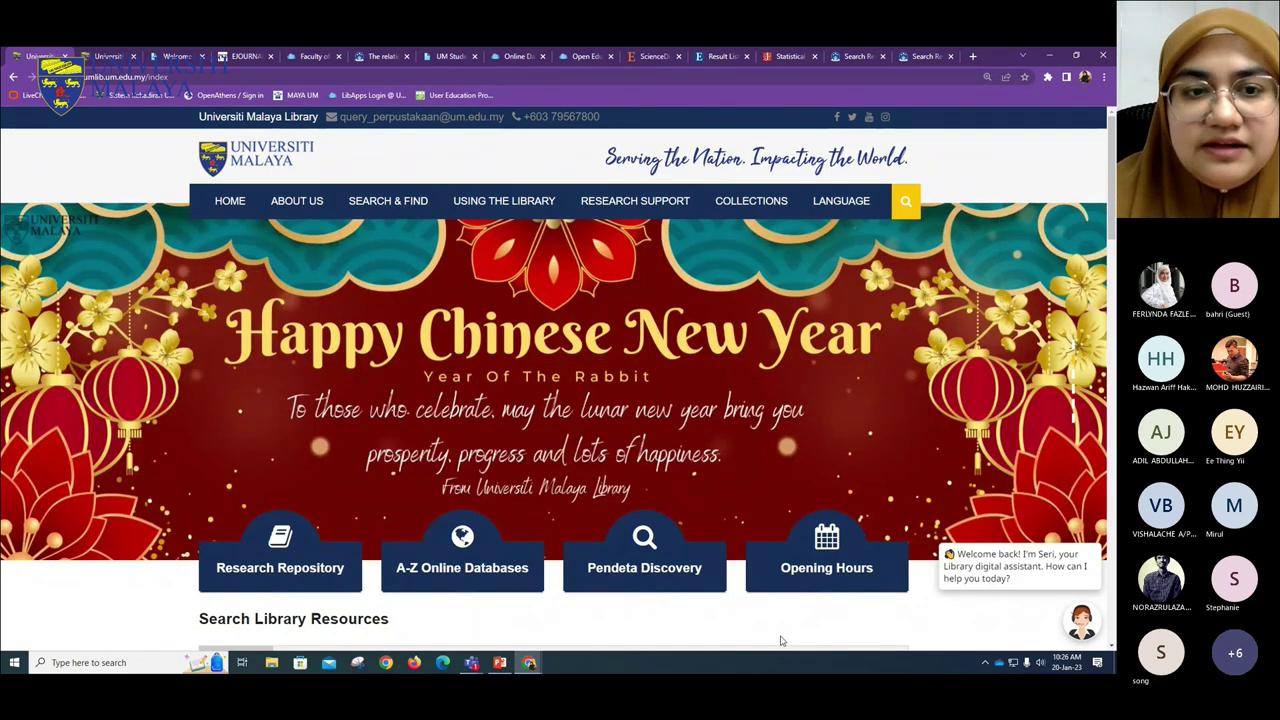
- Open The Librarians page from About Us > Meet Our Team
mouse_move(292, 201)
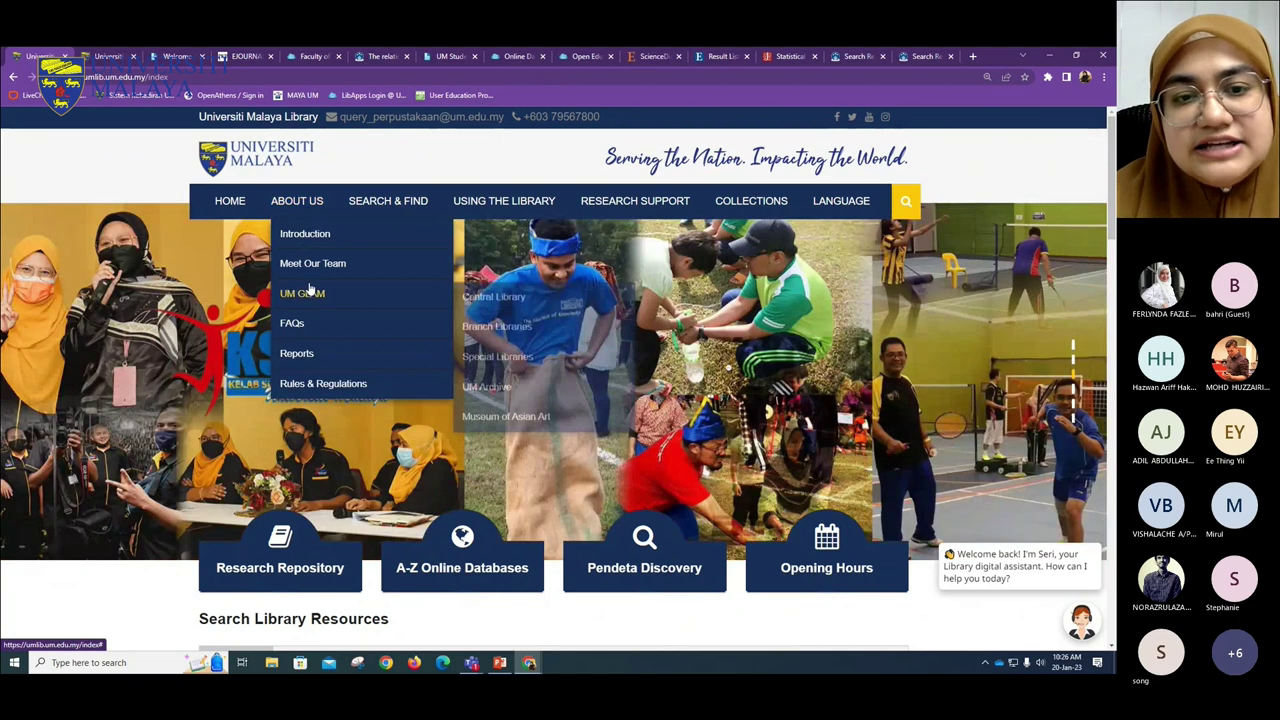
mouse_move(307, 290)
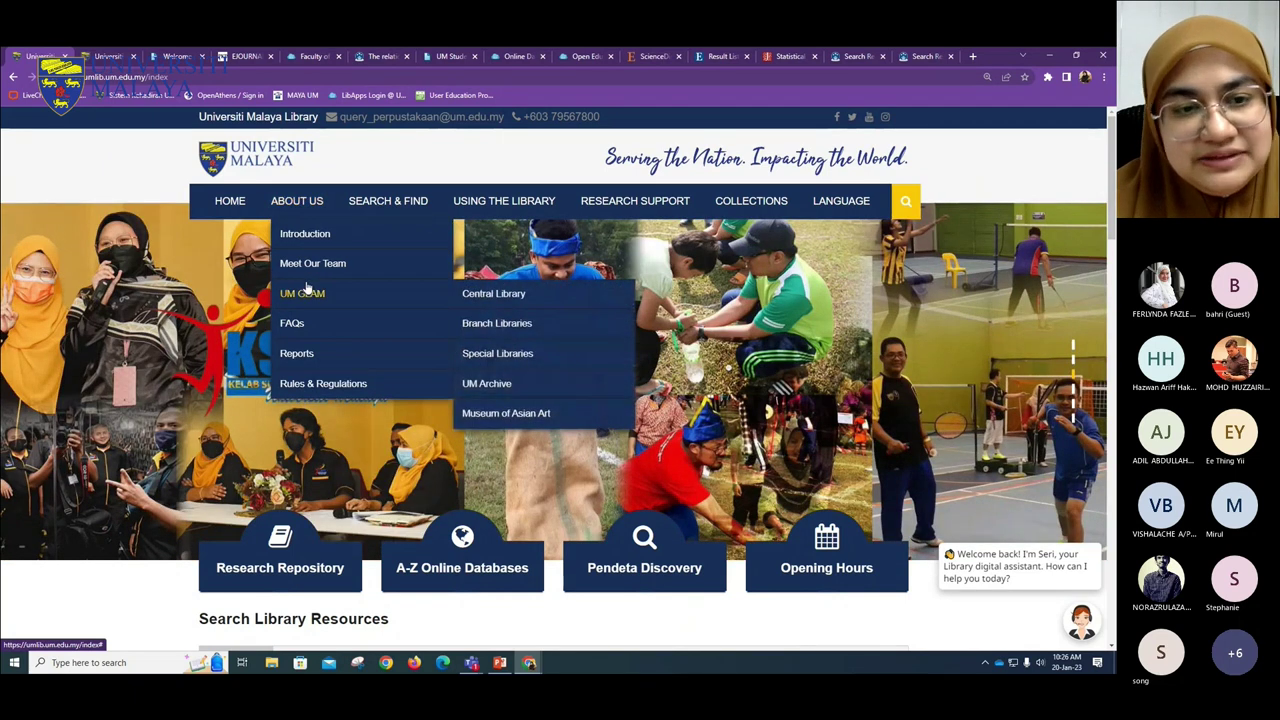
mouse_move(305, 264)
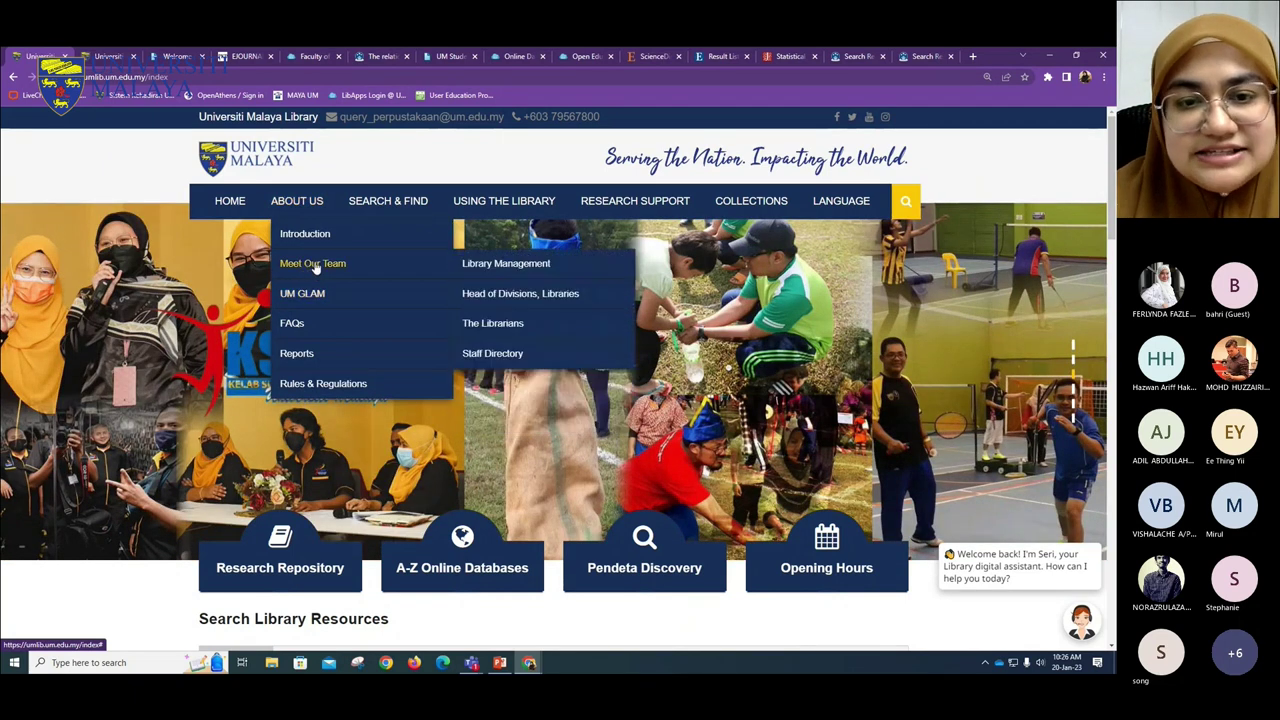
left_click(492, 324)
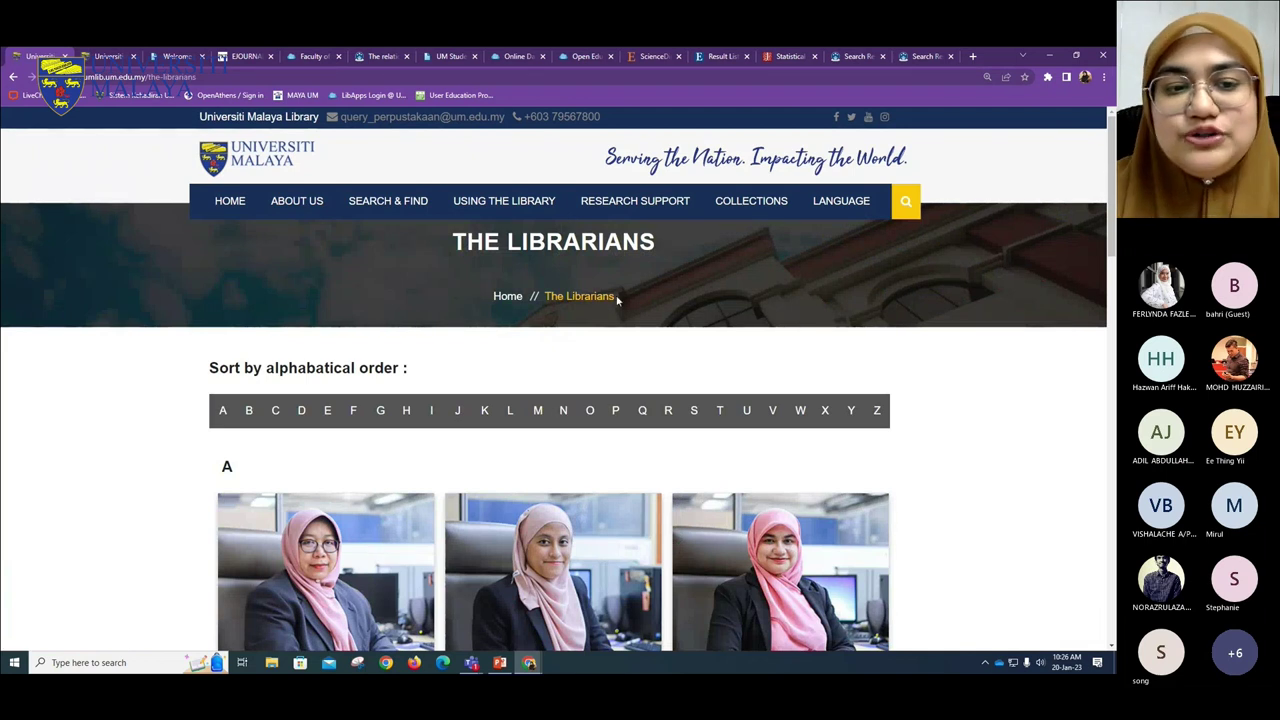
- Scroll through the librarian profiles and back up, then bring up the library's live chat
scroll(617, 300, "down", 3)
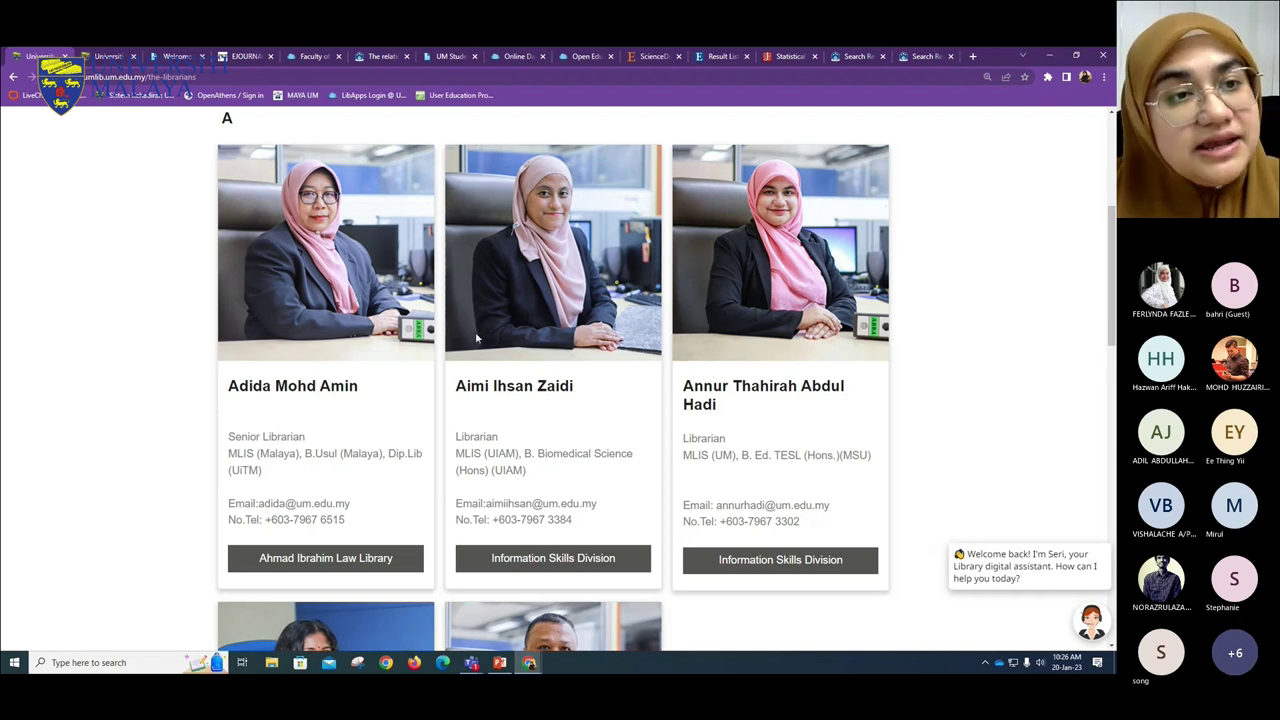
scroll(472, 343, "up", 4)
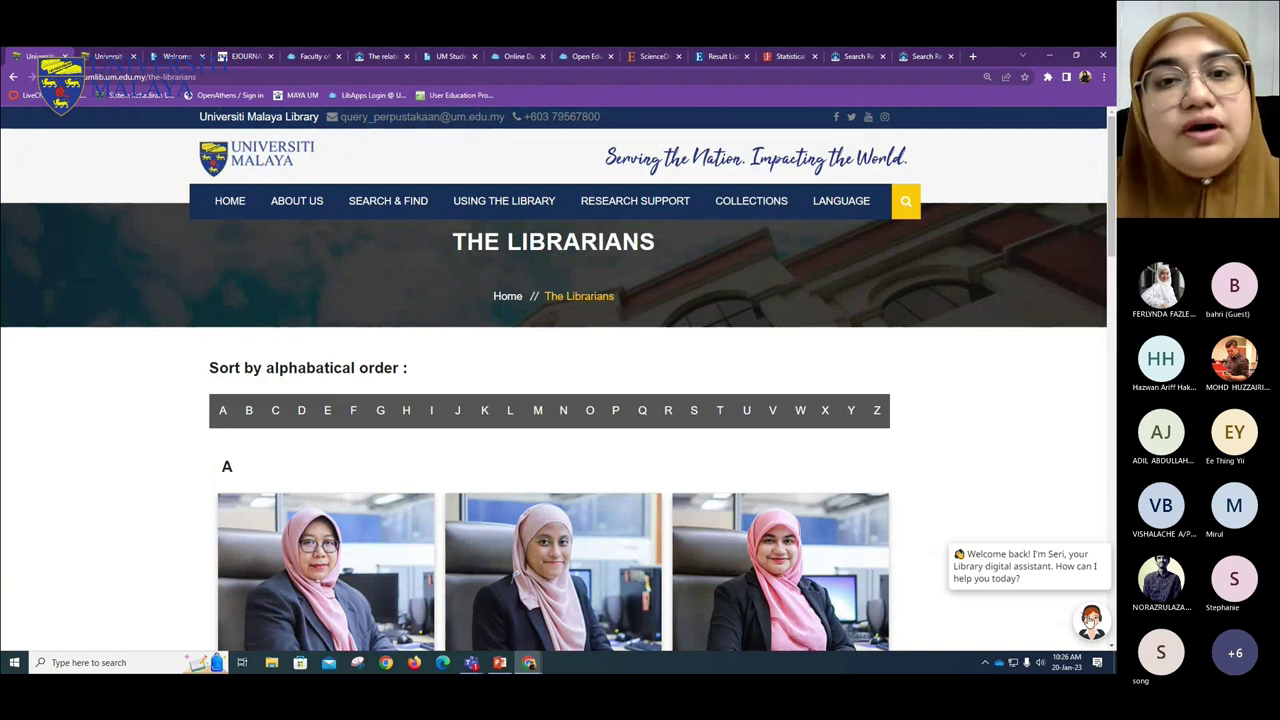
left_click(1086, 614)
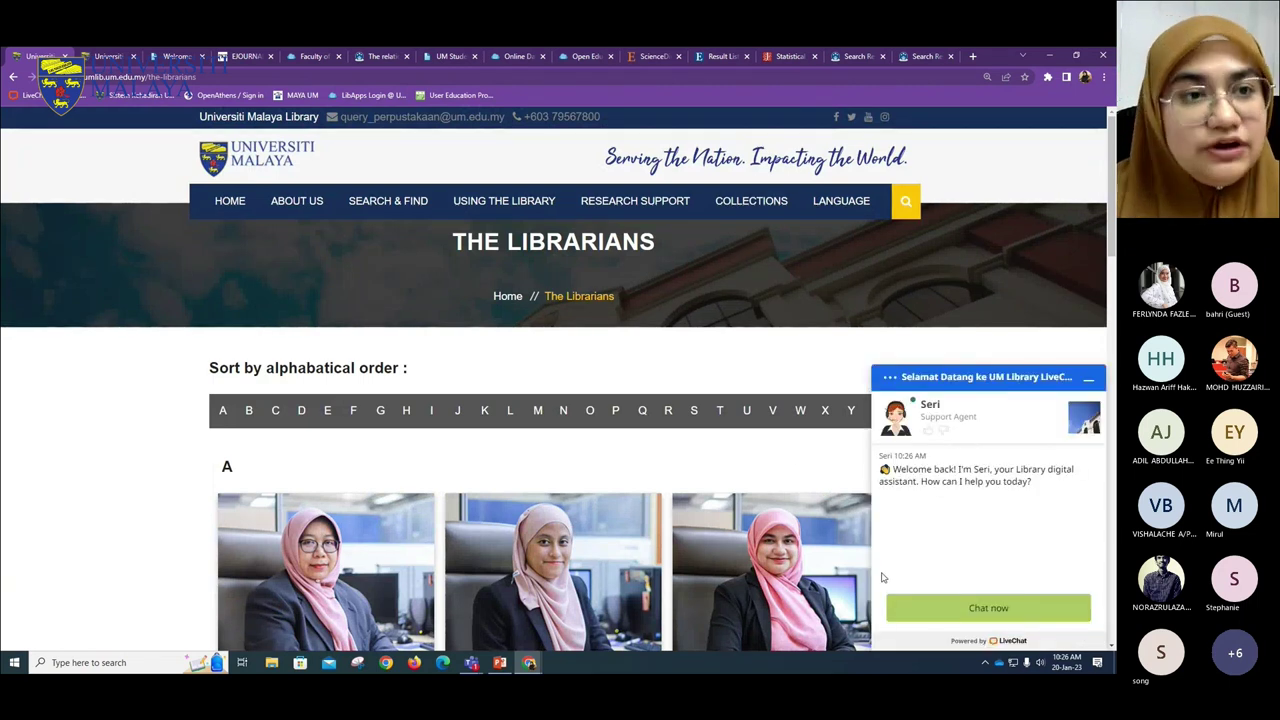
- Start the Seri LiveChat and minimize it, then show PowerPoint slide 18, NAVIGATION
left_click(989, 608)
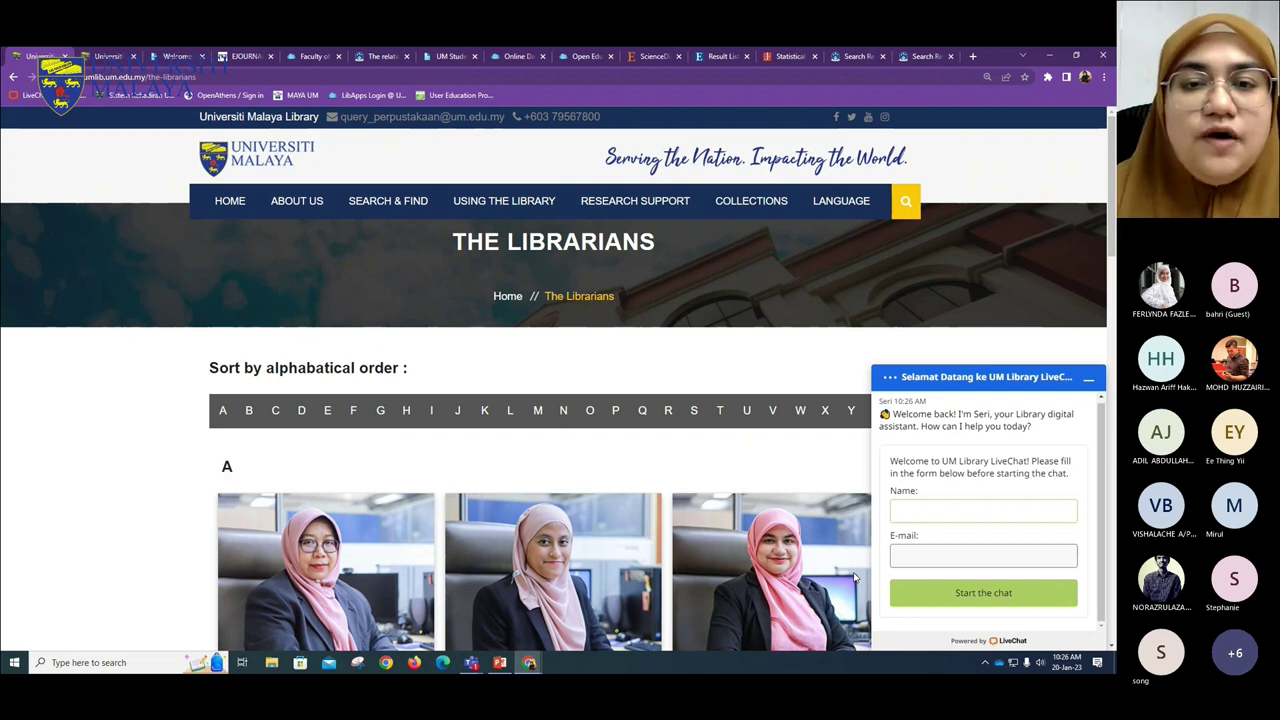
left_click(1088, 378)
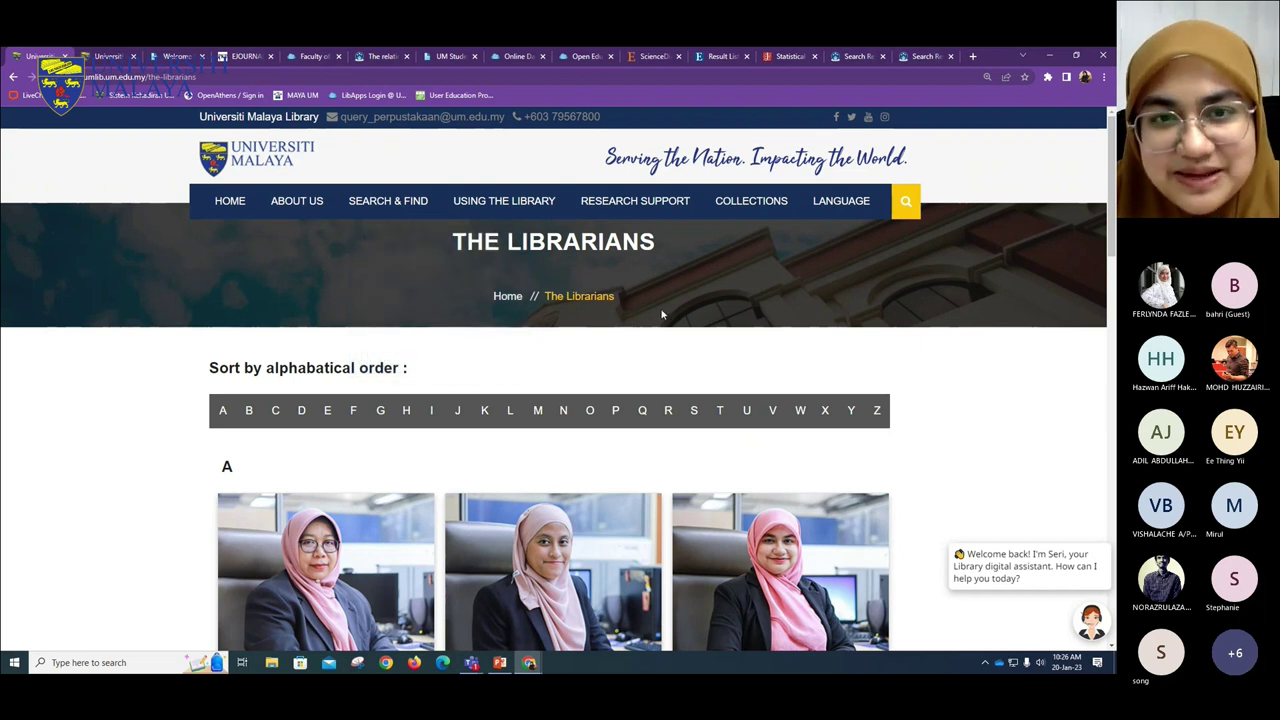
mouse_move(414, 202)
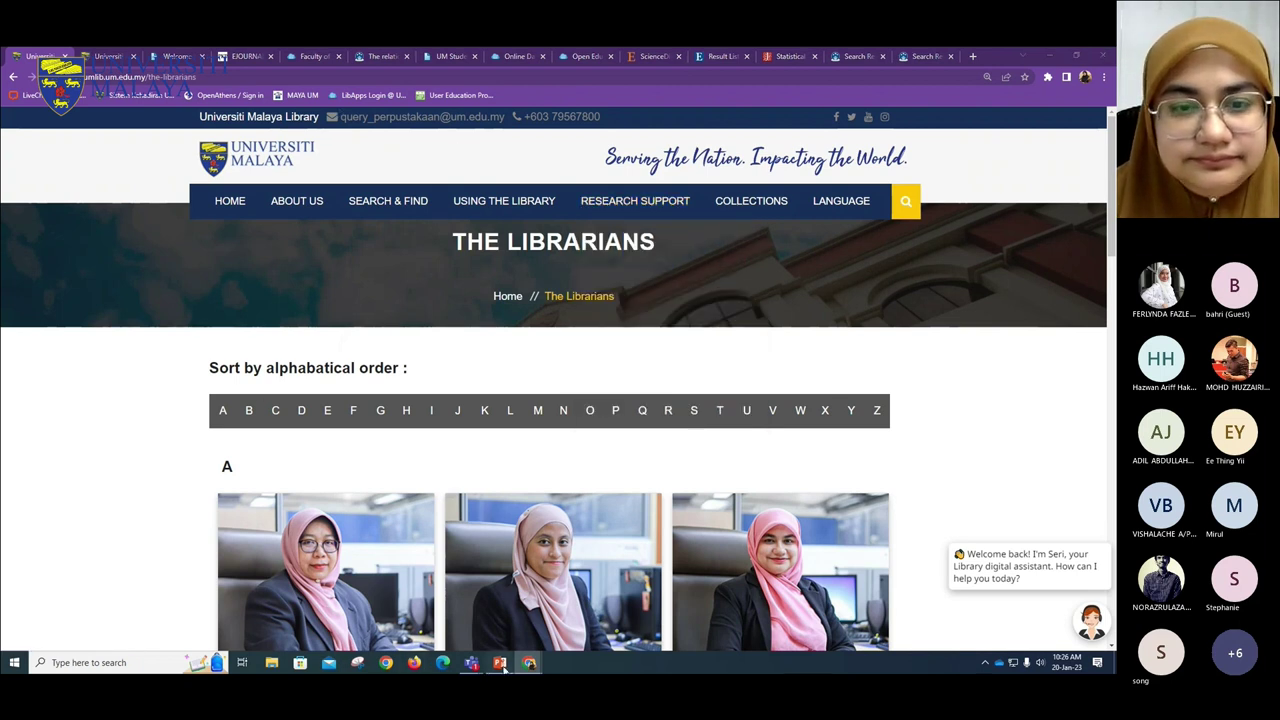
left_click(500, 664)
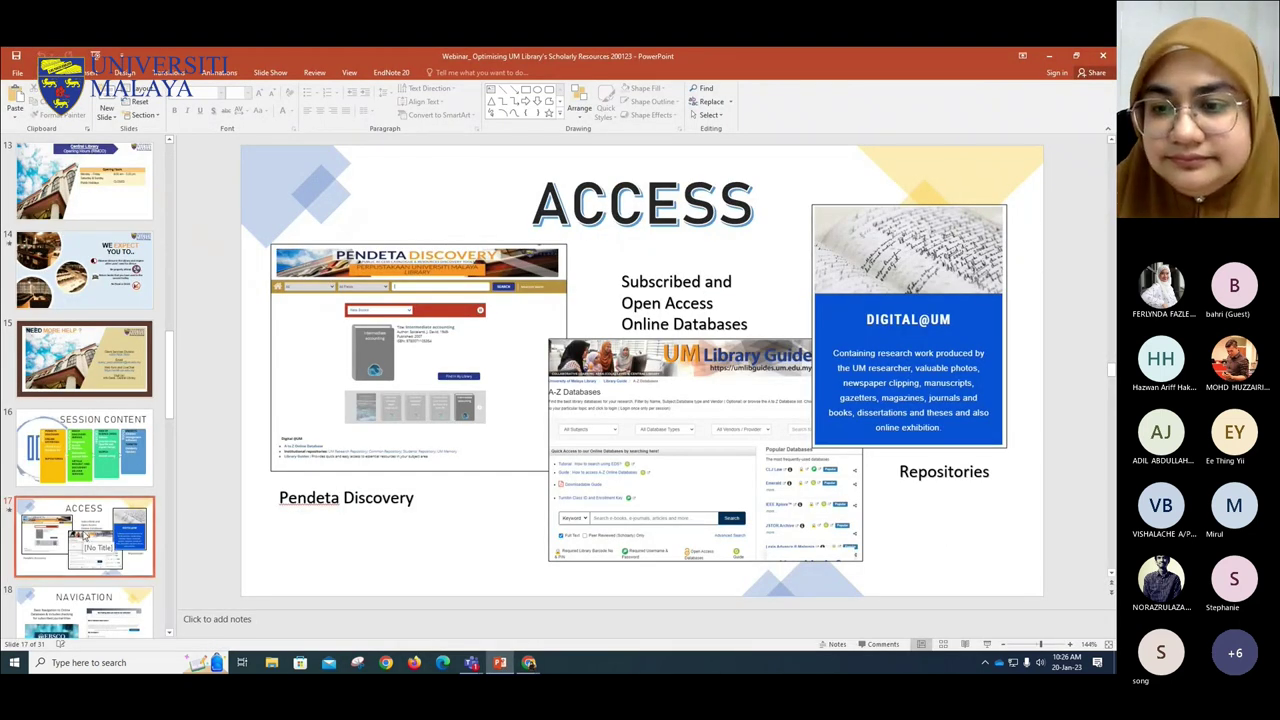
scroll(88, 540, "down", 2)
left_click(84, 490)
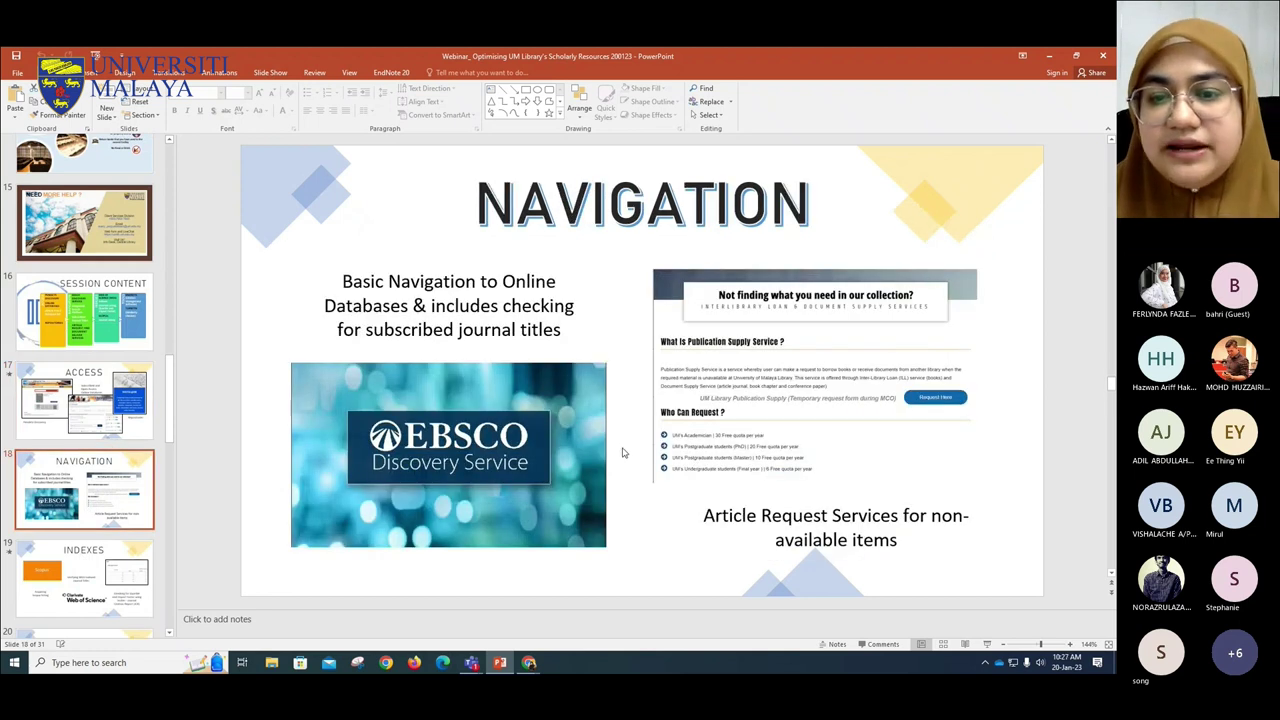
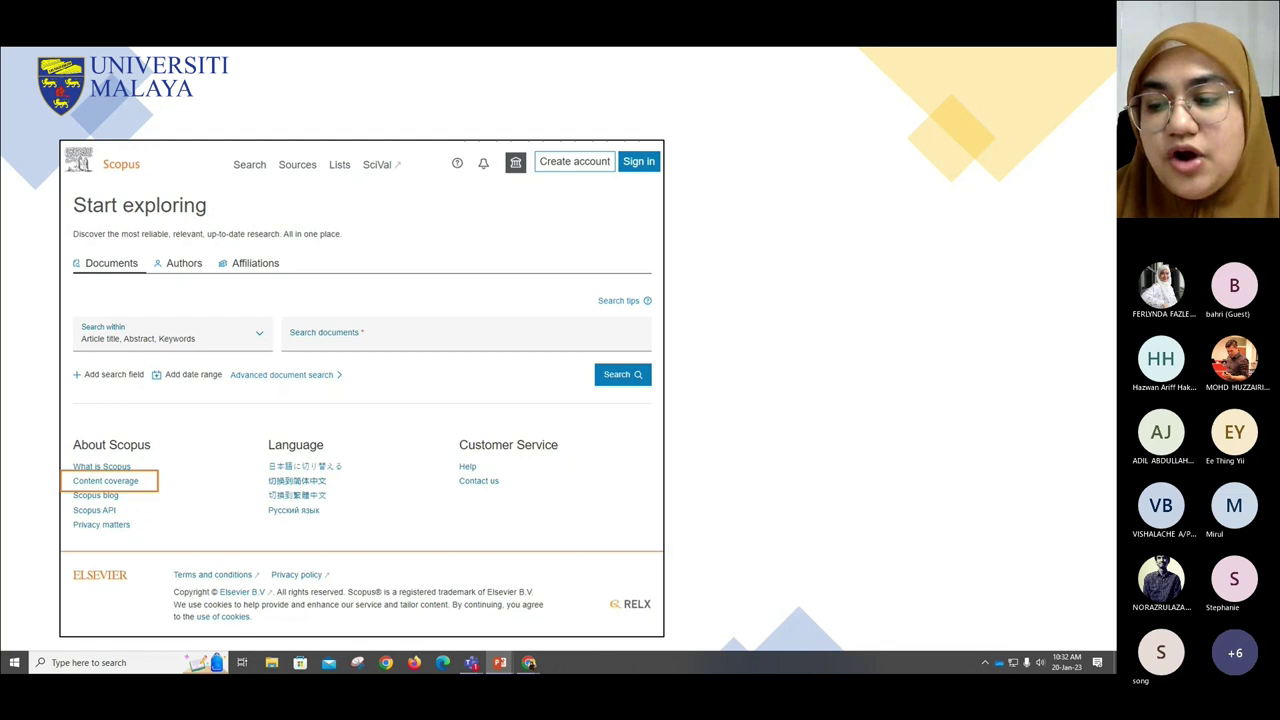
- Reveal the Titles on Scopus download callout, end the slide show, and minimize the Gmail window
key("Right")
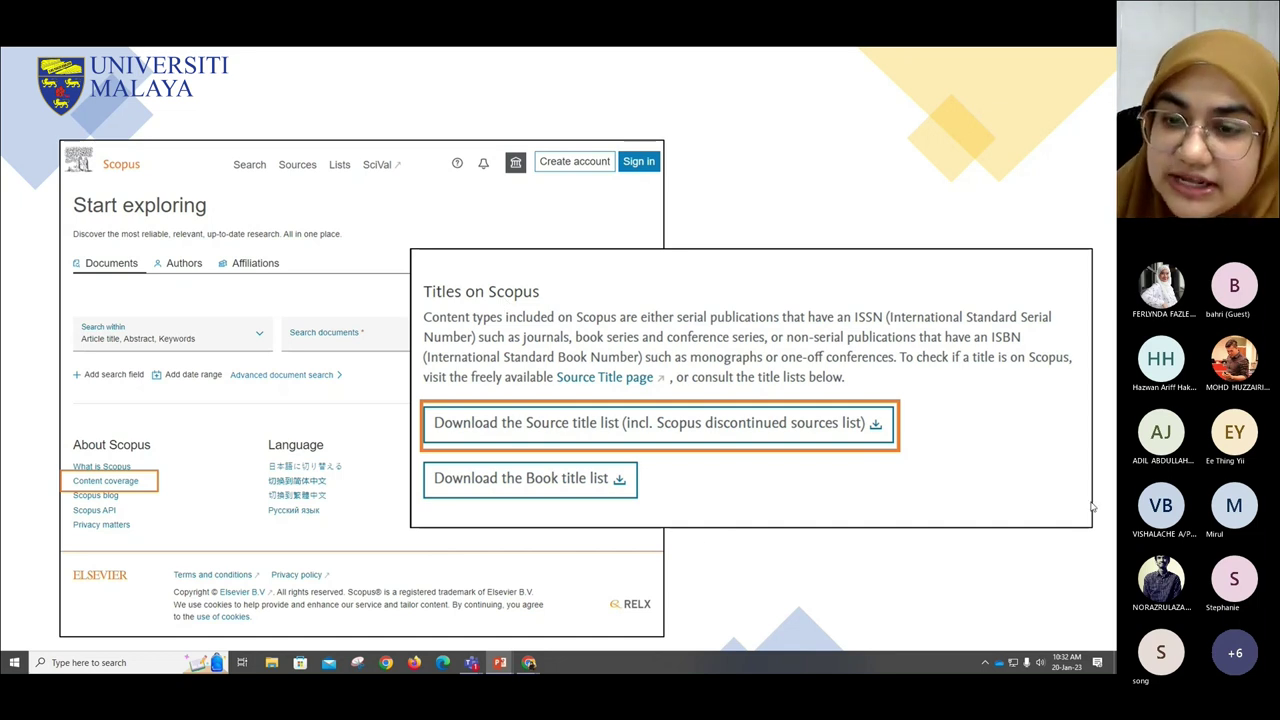
key("Escape")
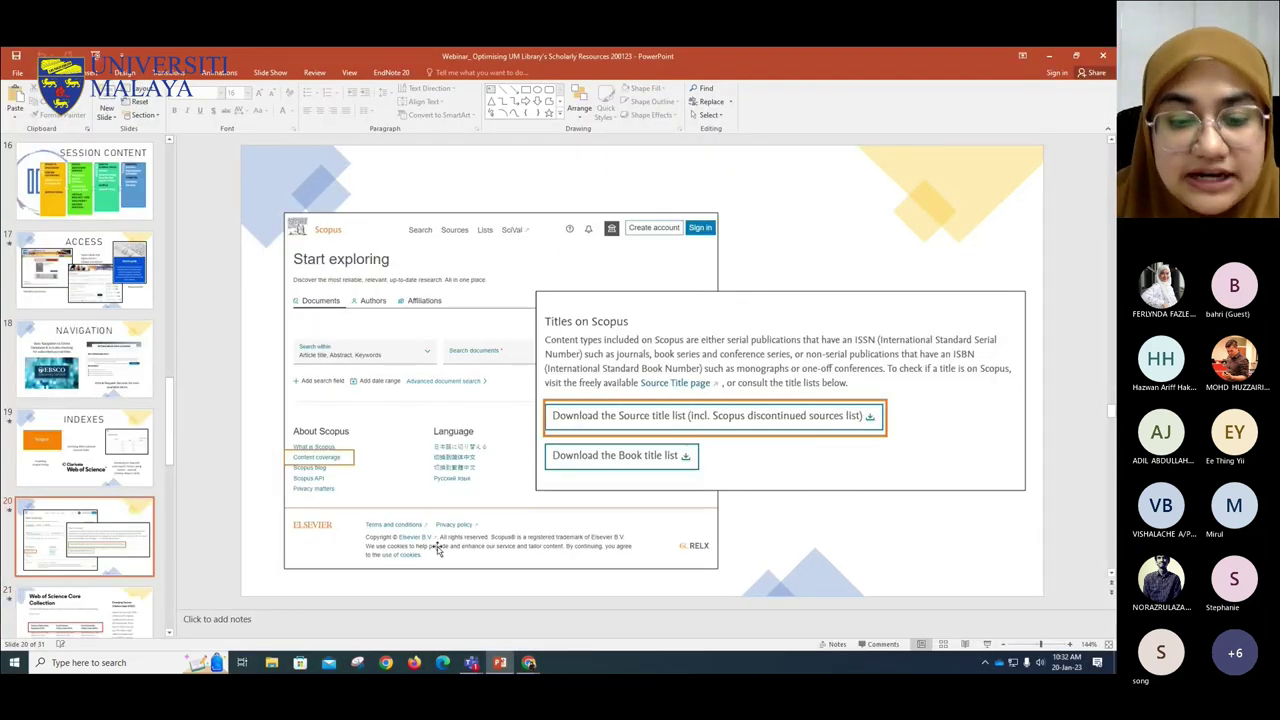
mouse_move(527, 668)
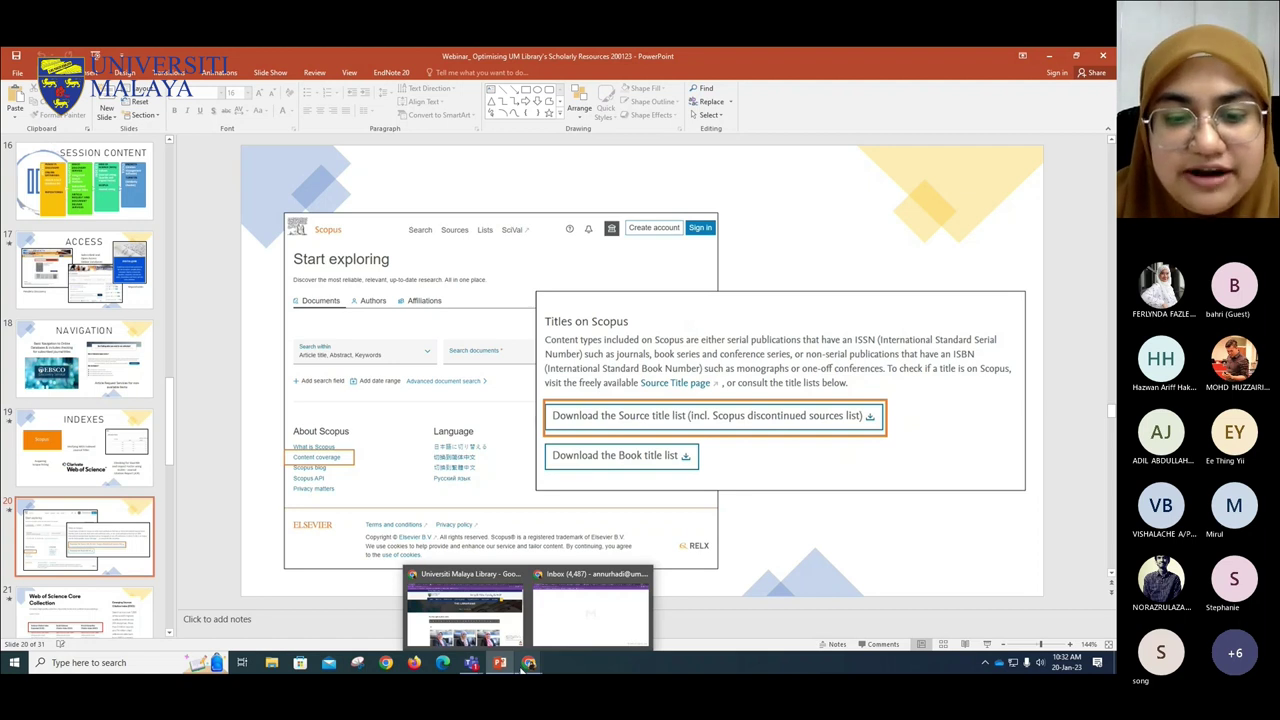
left_click(543, 633)
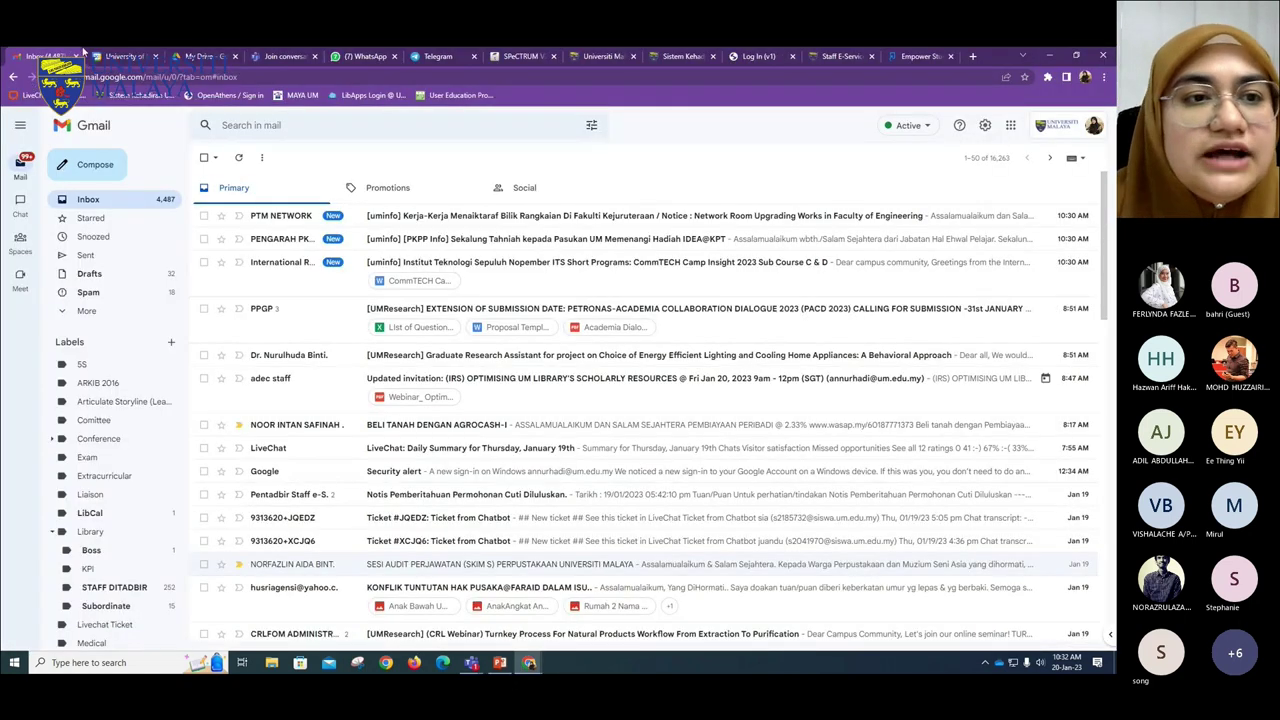
left_click(1048, 56)
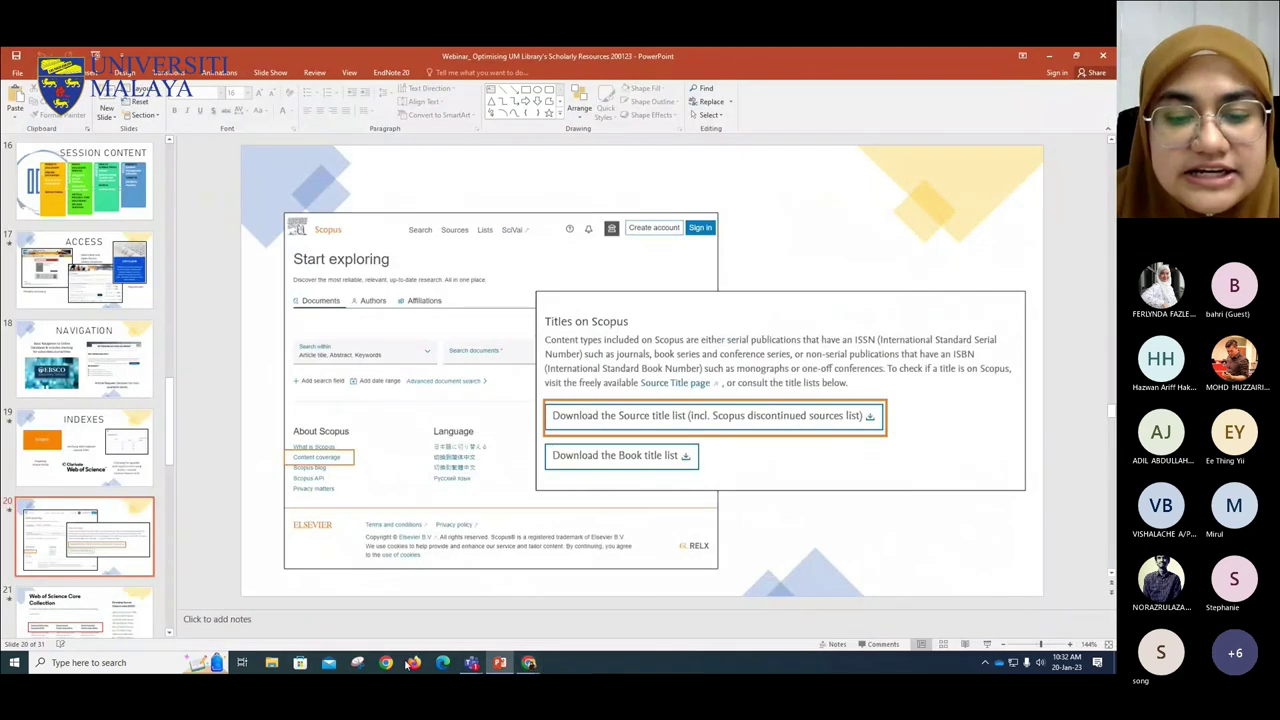
- Bring up the library website window and close its six unneeded tabs
mouse_move(529, 660)
left_click(495, 637)
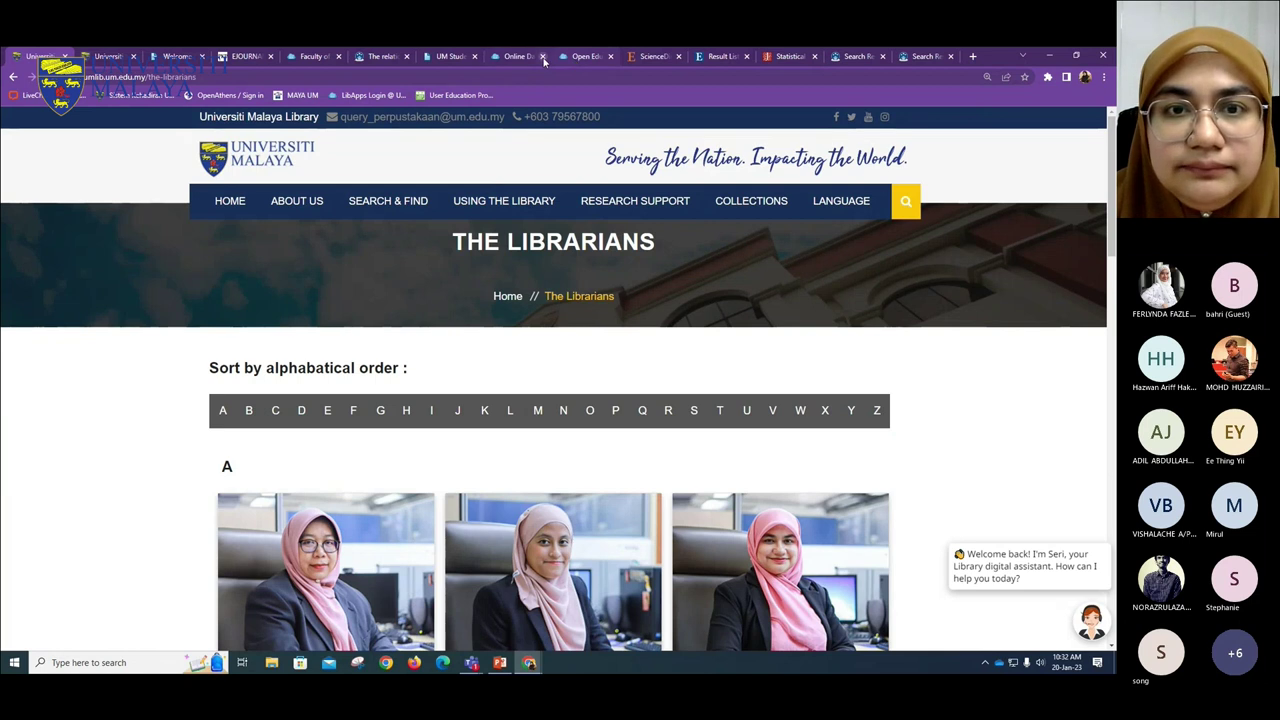
left_click(610, 56)
left_click(610, 56)
left_click(610, 56)
left_click(610, 56)
left_click(610, 56)
left_click(610, 56)
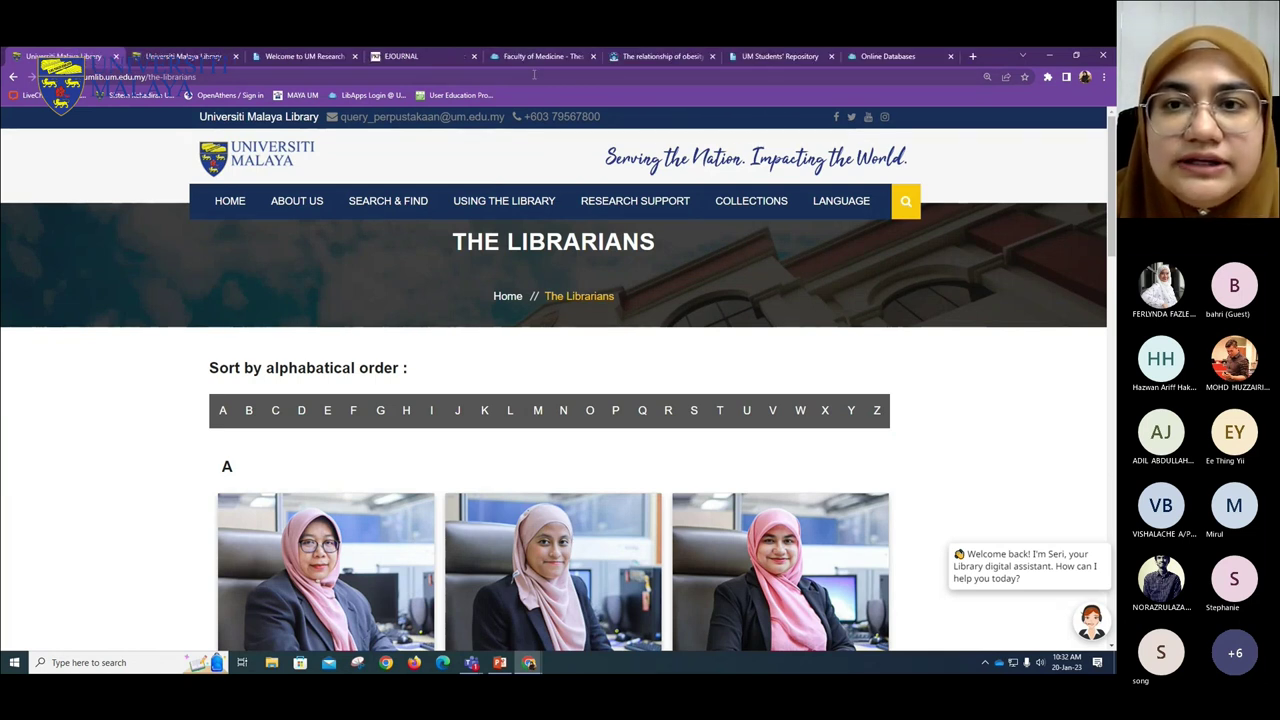
- Filter Online Databases to letter S and open Scopus in a new tab
left_click(868, 58)
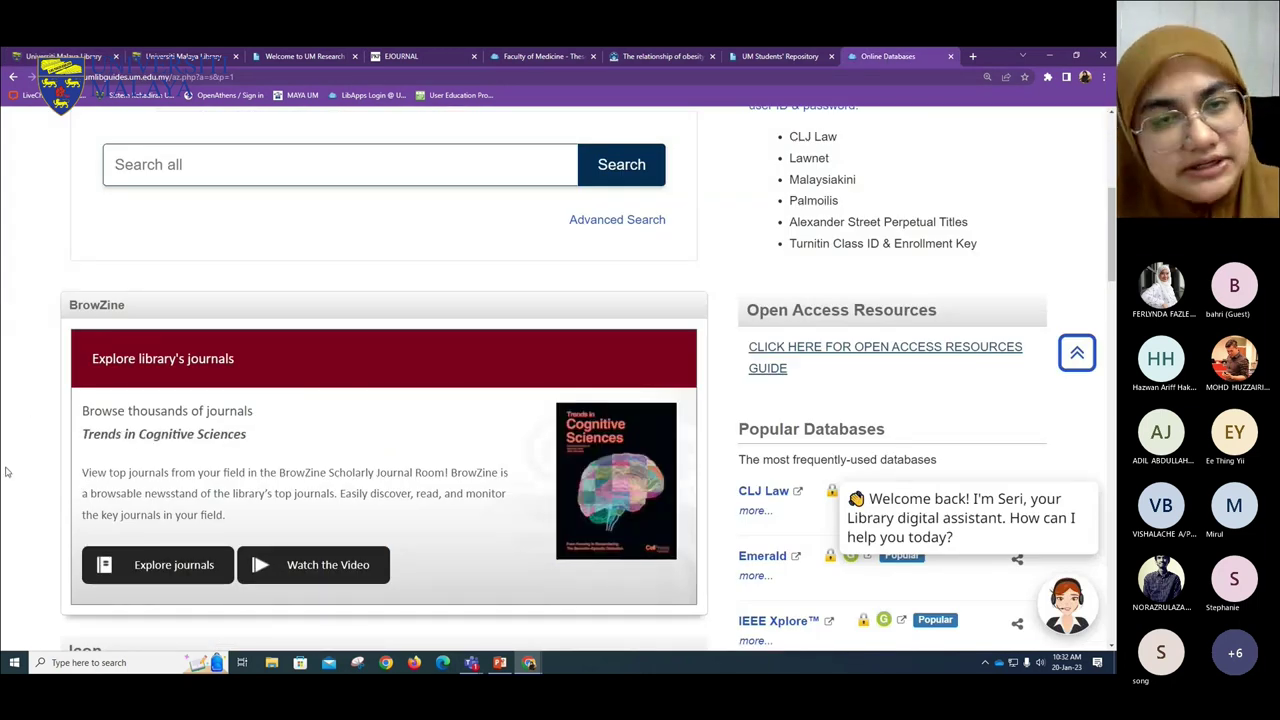
scroll(505, 447, "down", 6)
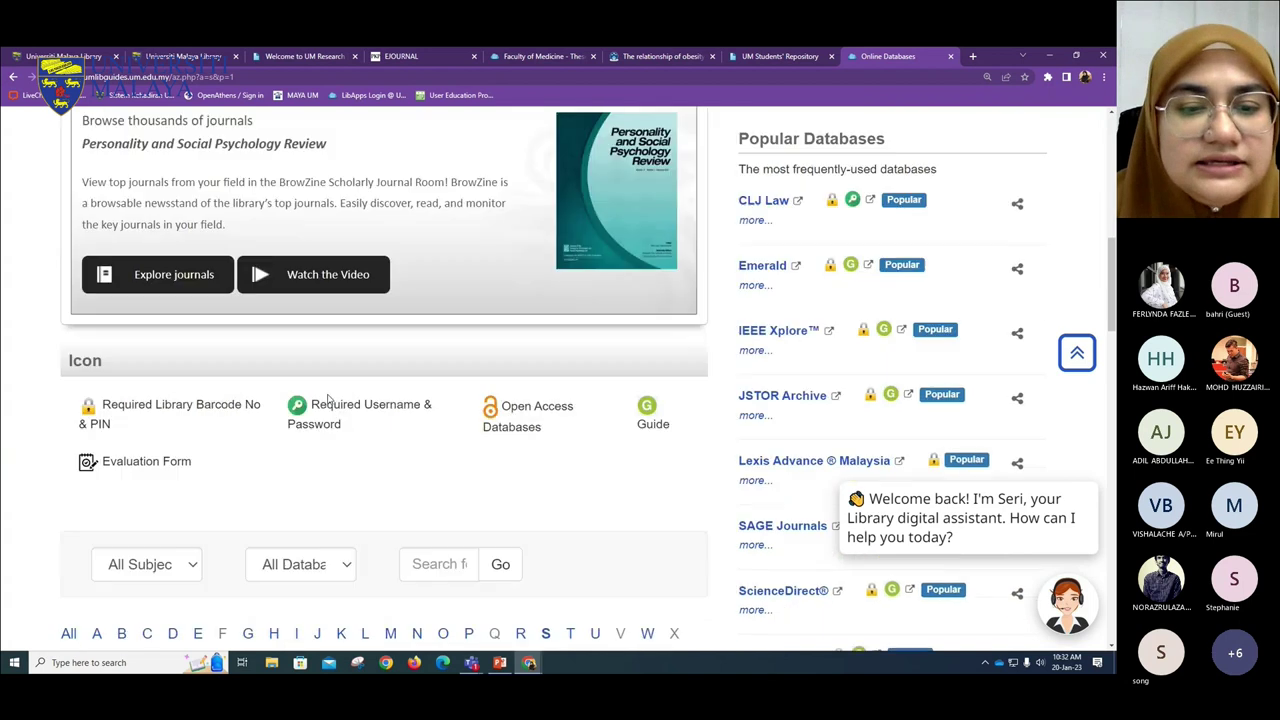
left_click(545, 349)
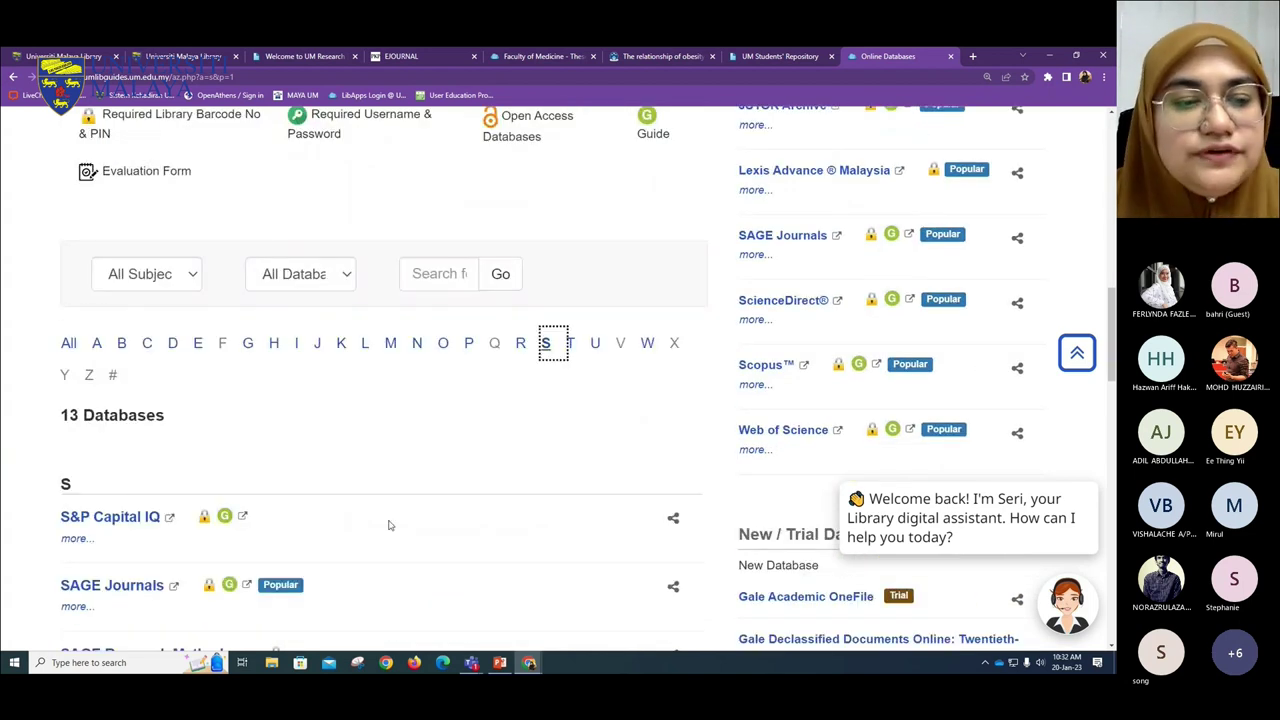
scroll(351, 329, "down", 7)
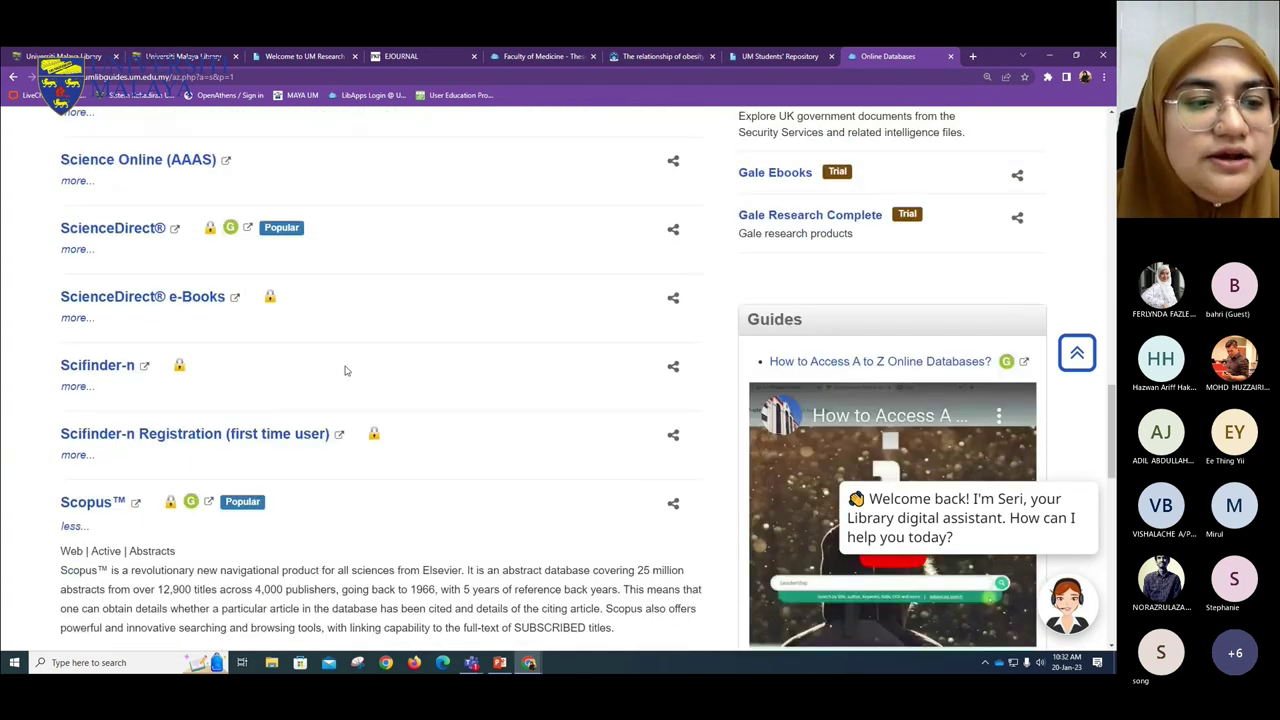
left_click(90, 368)
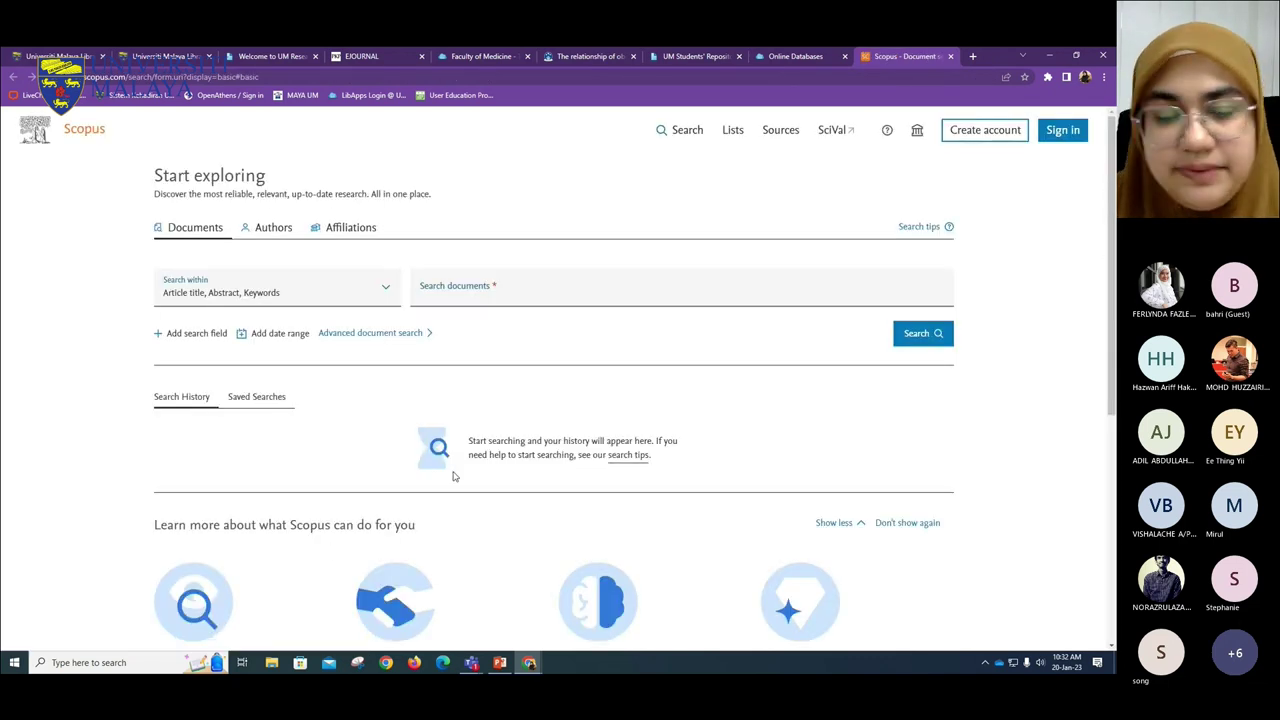
- Open Content coverage from the Scopus footer and download the Source title list
scroll(200, 420, "down", 4)
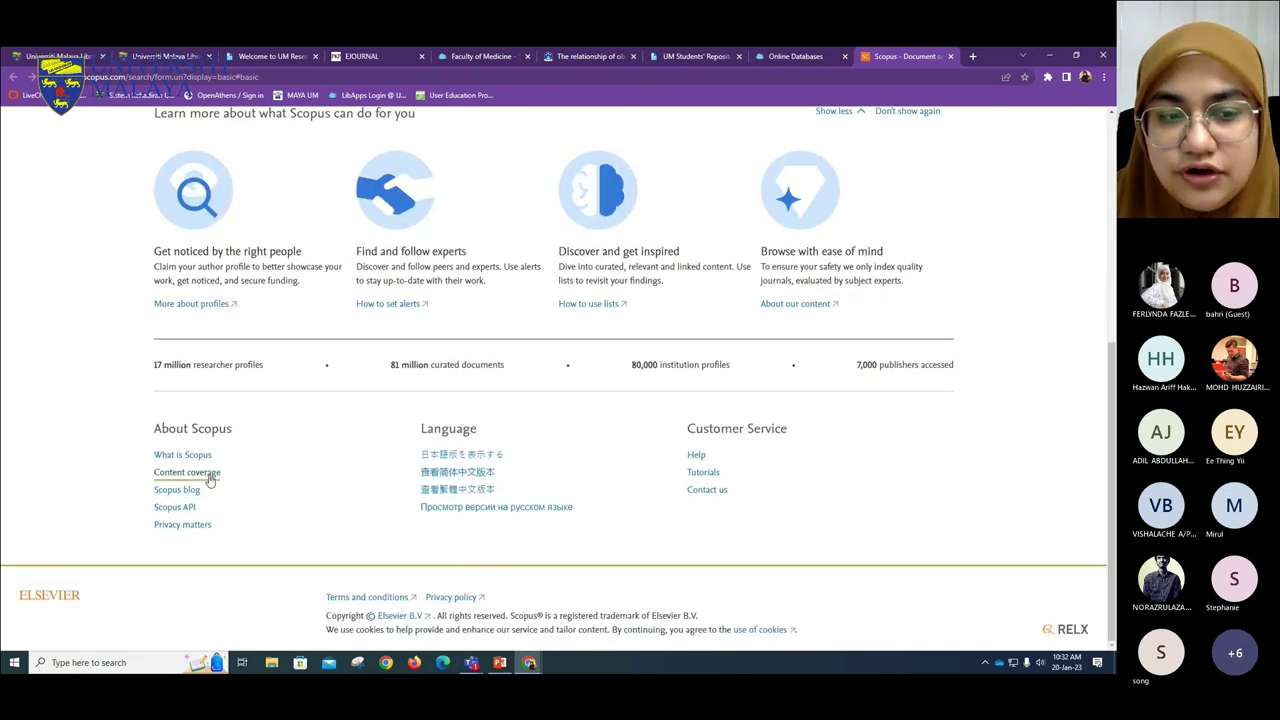
left_click(208, 473)
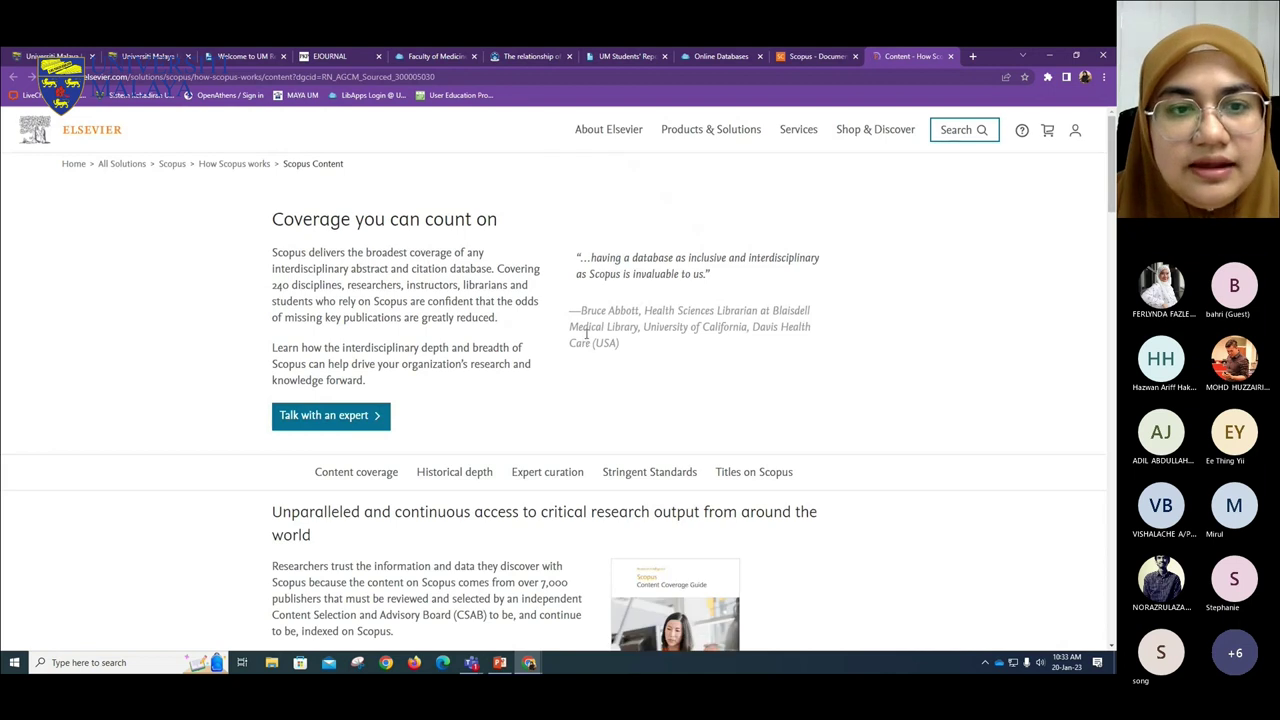
scroll(510, 360, "down", 15)
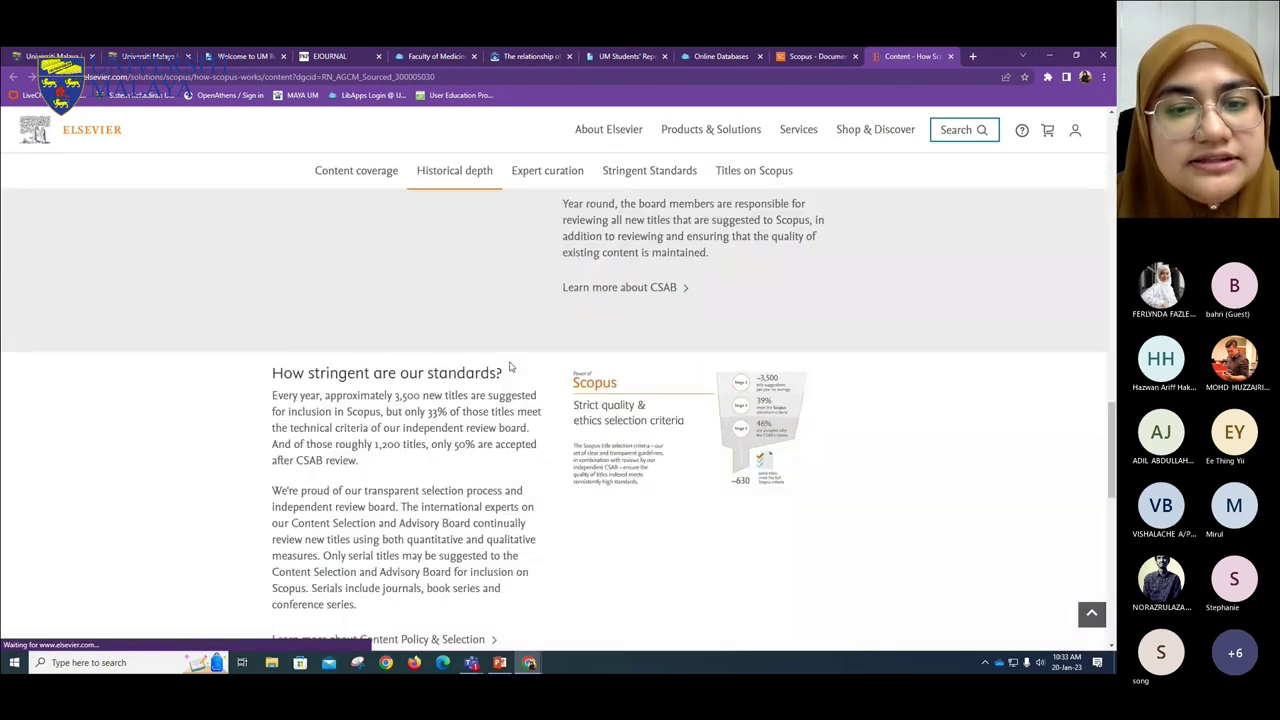
scroll(510, 366, "down", 6)
scroll(510, 366, "up", 1)
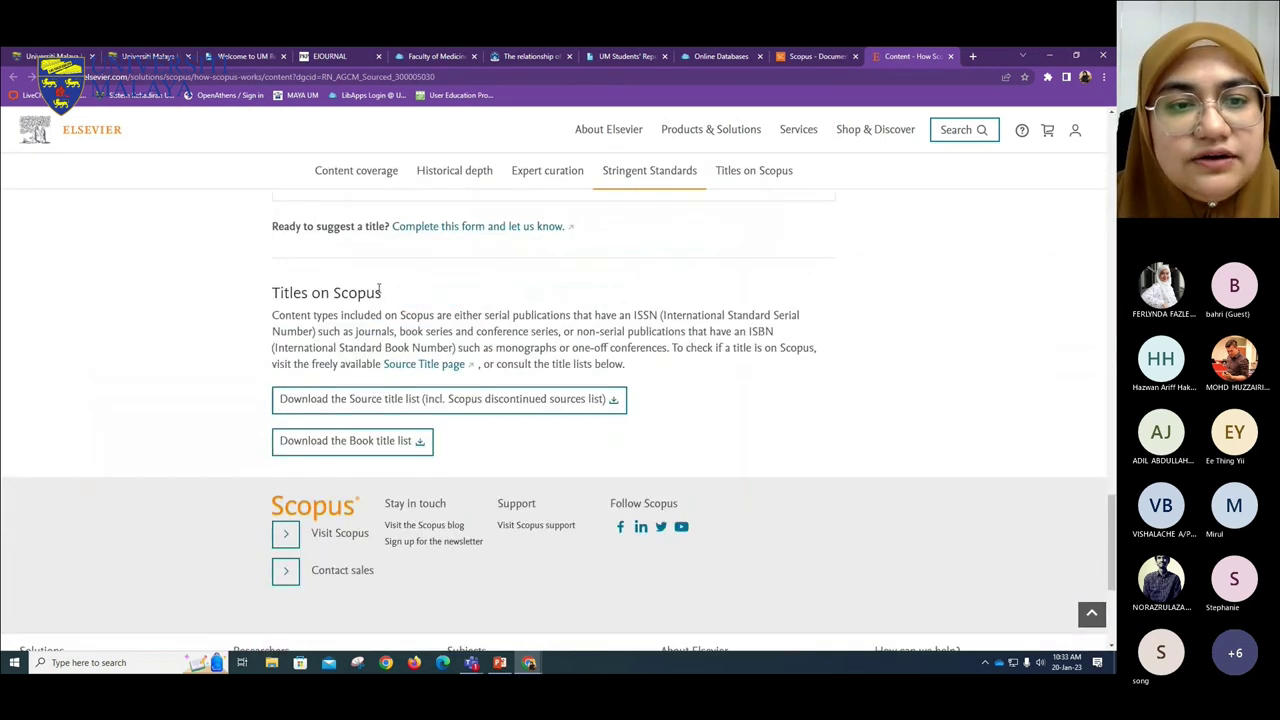
left_click(580, 410)
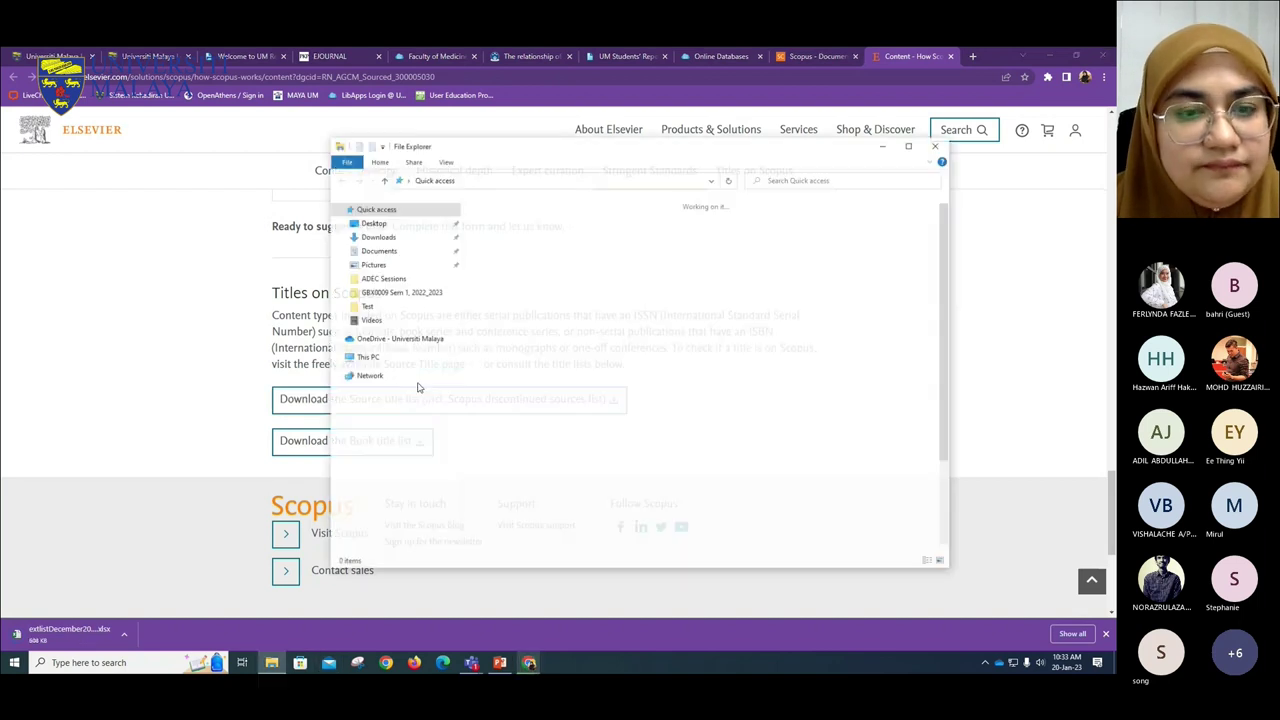
- Open extlistDecember2022 from the Downloads folder in Excel
key("super+e")
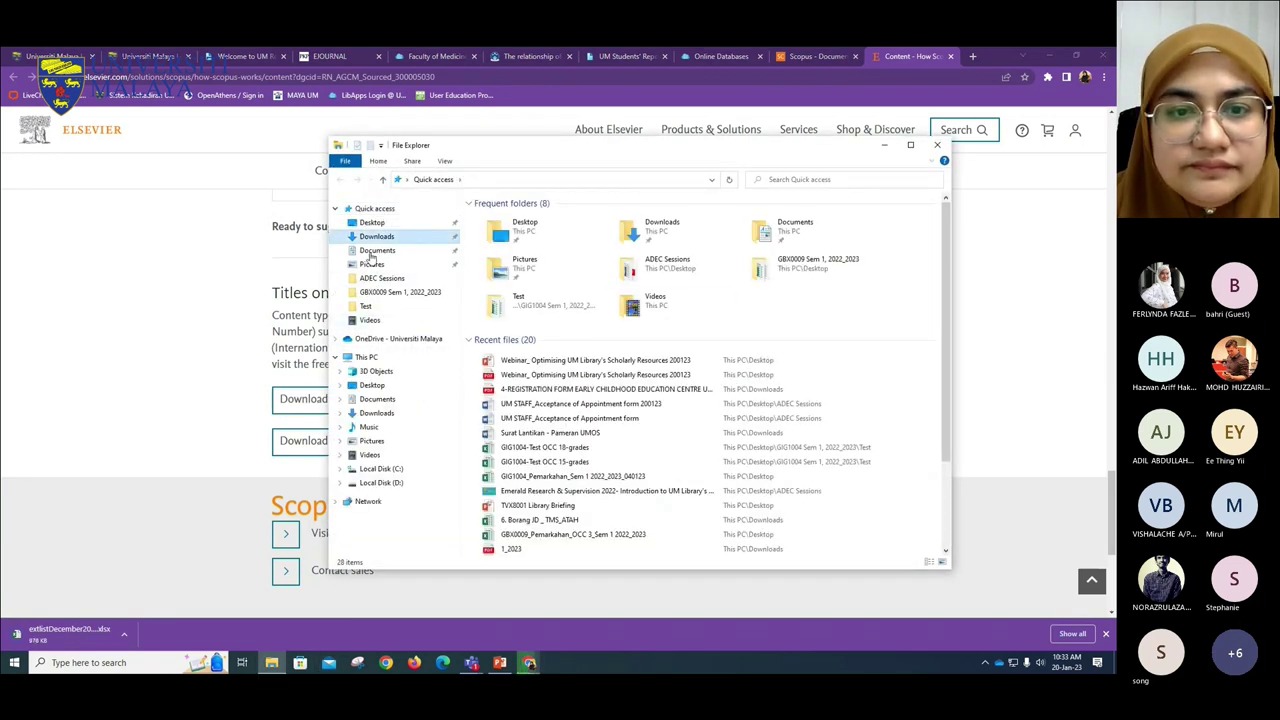
left_click(376, 236)
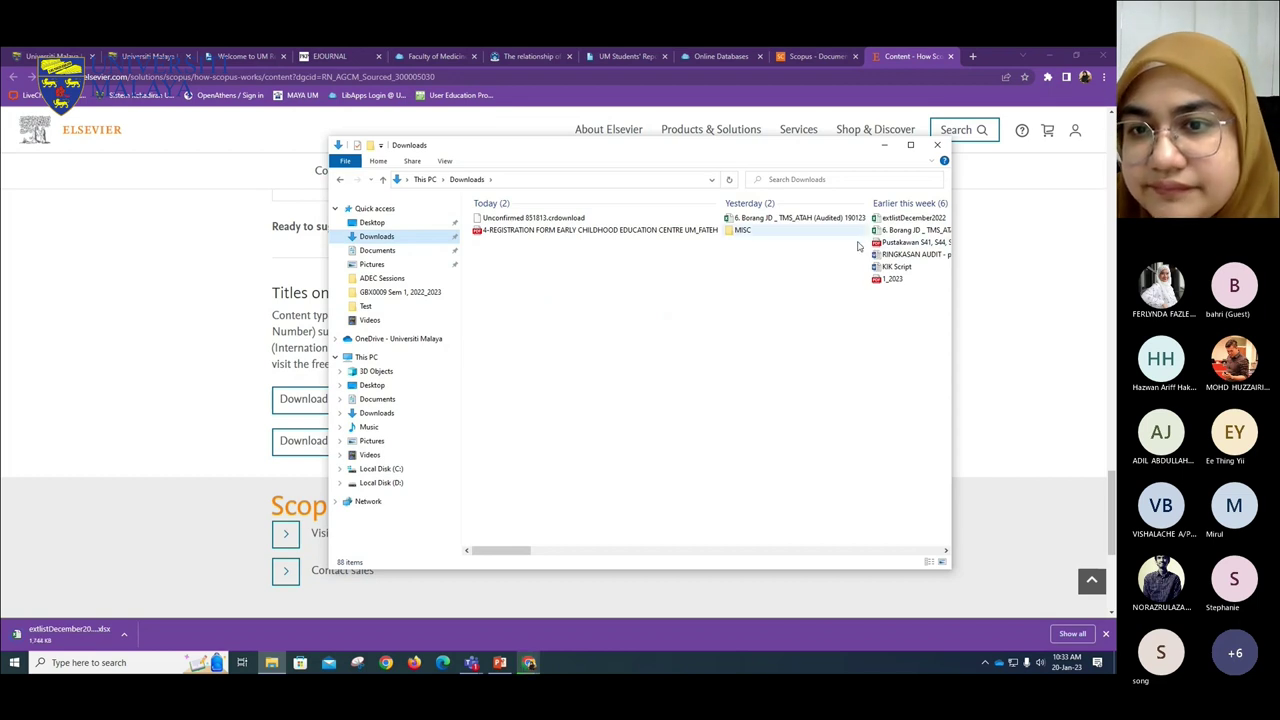
left_click_drag(514, 556, 646, 520)
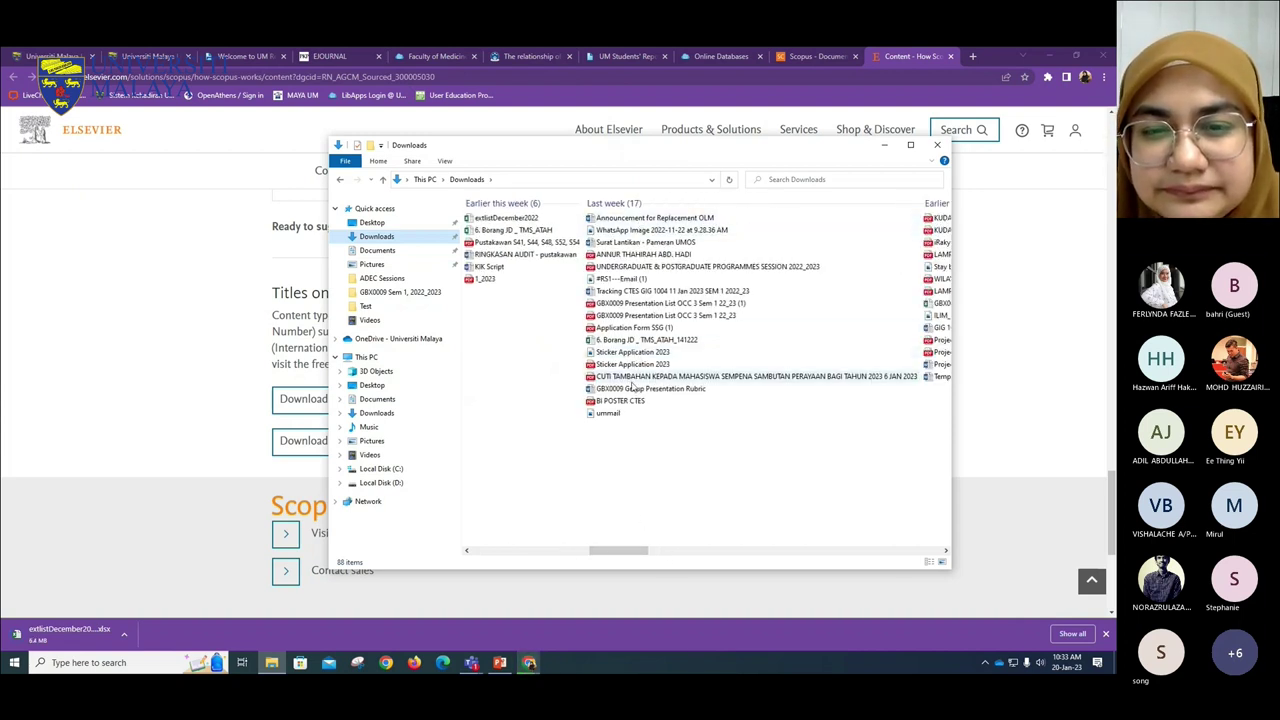
left_click(507, 219)
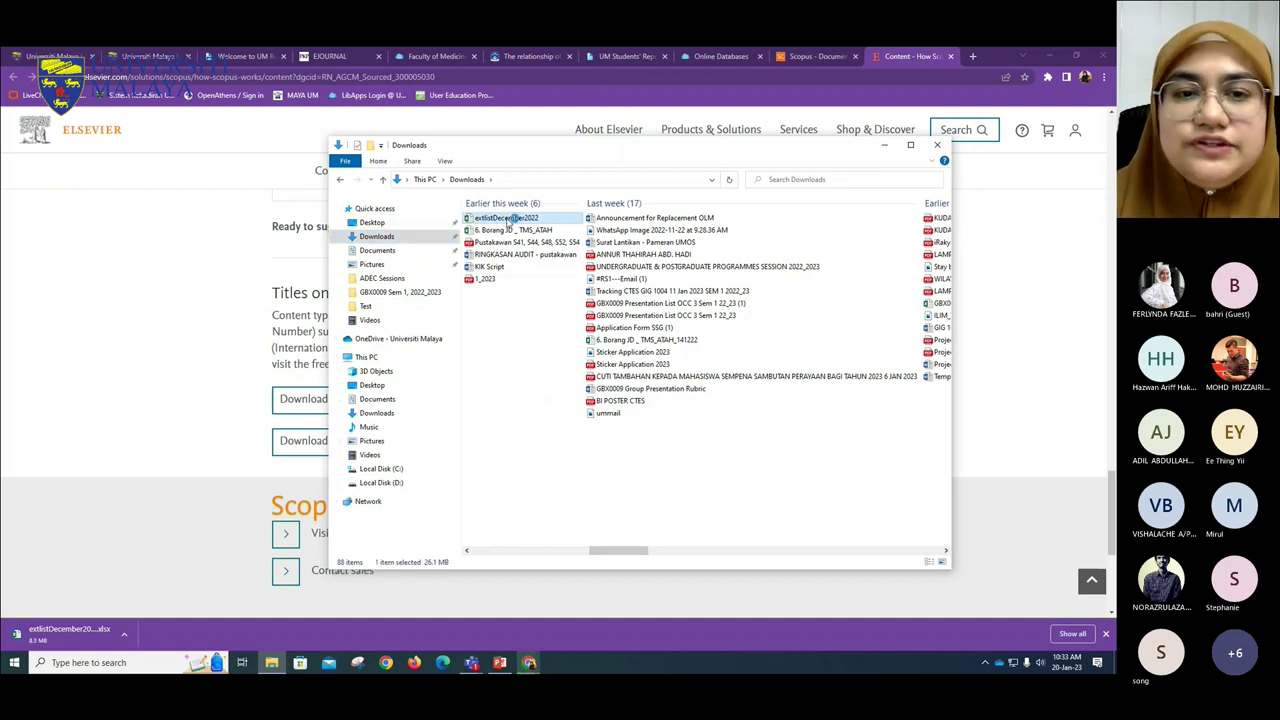
double_click(508, 219)
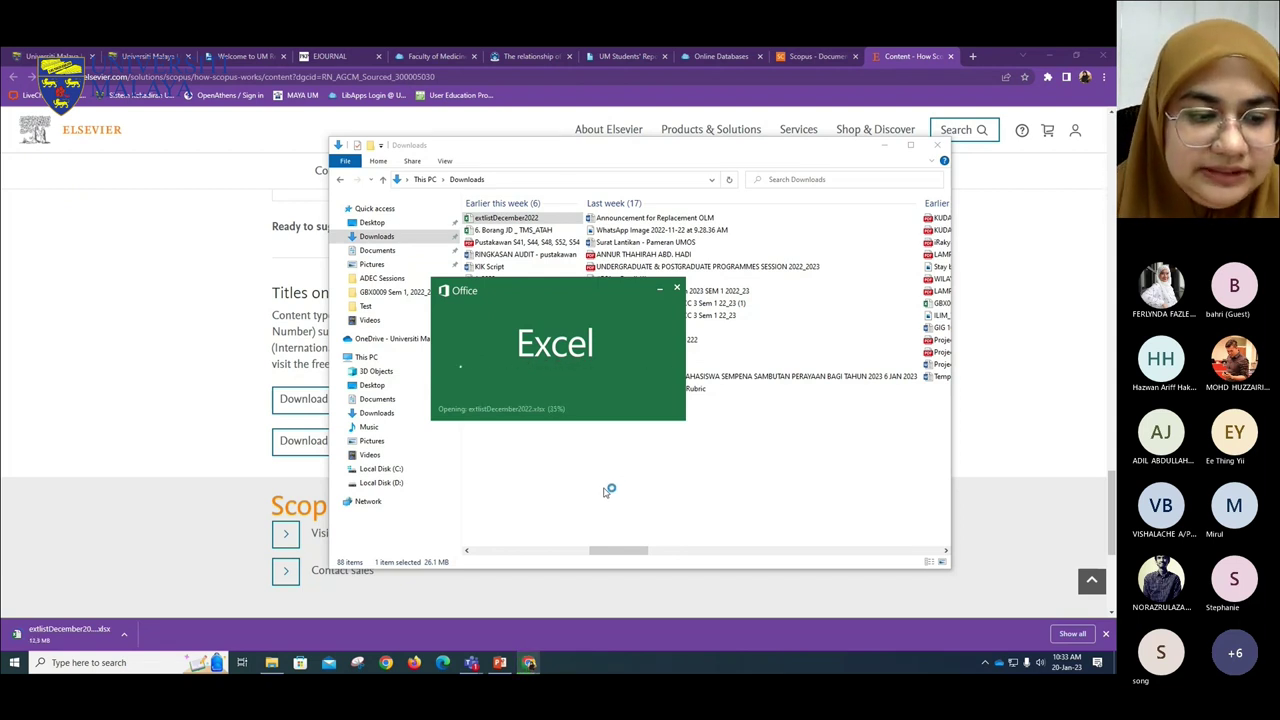
- Cancel the duplicate source list download in Chrome
left_click(123, 637)
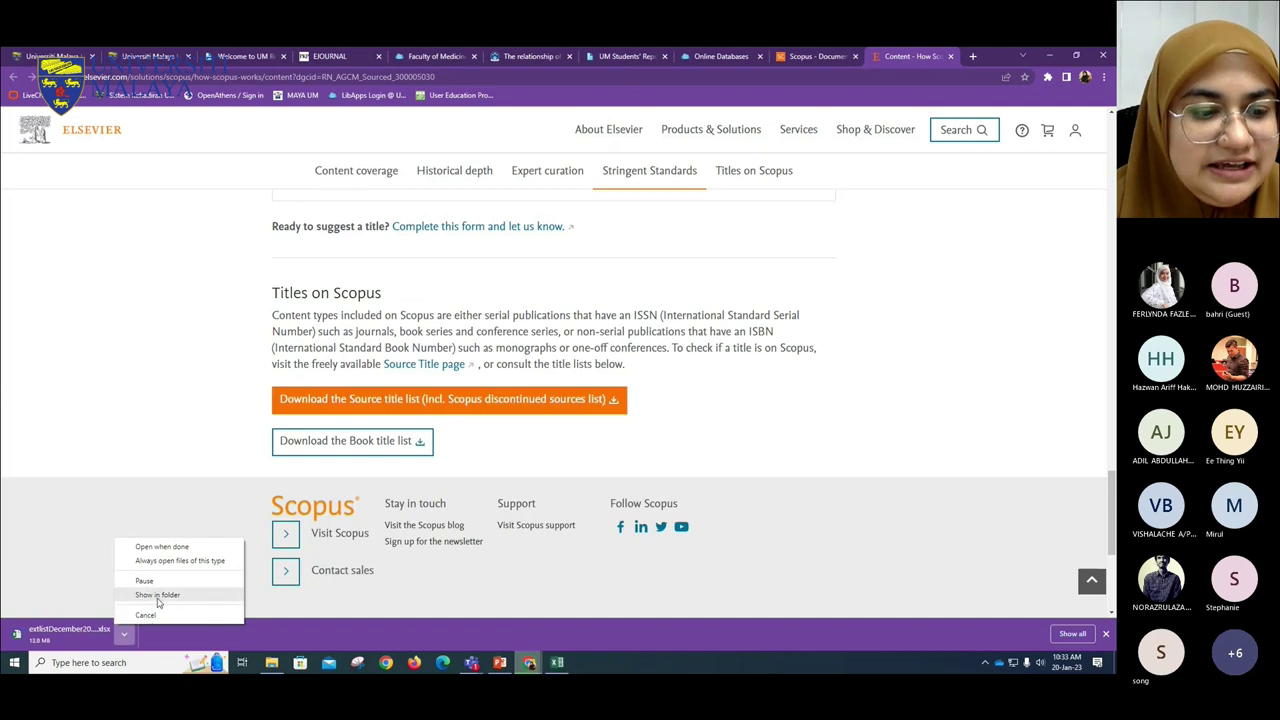
left_click(150, 613)
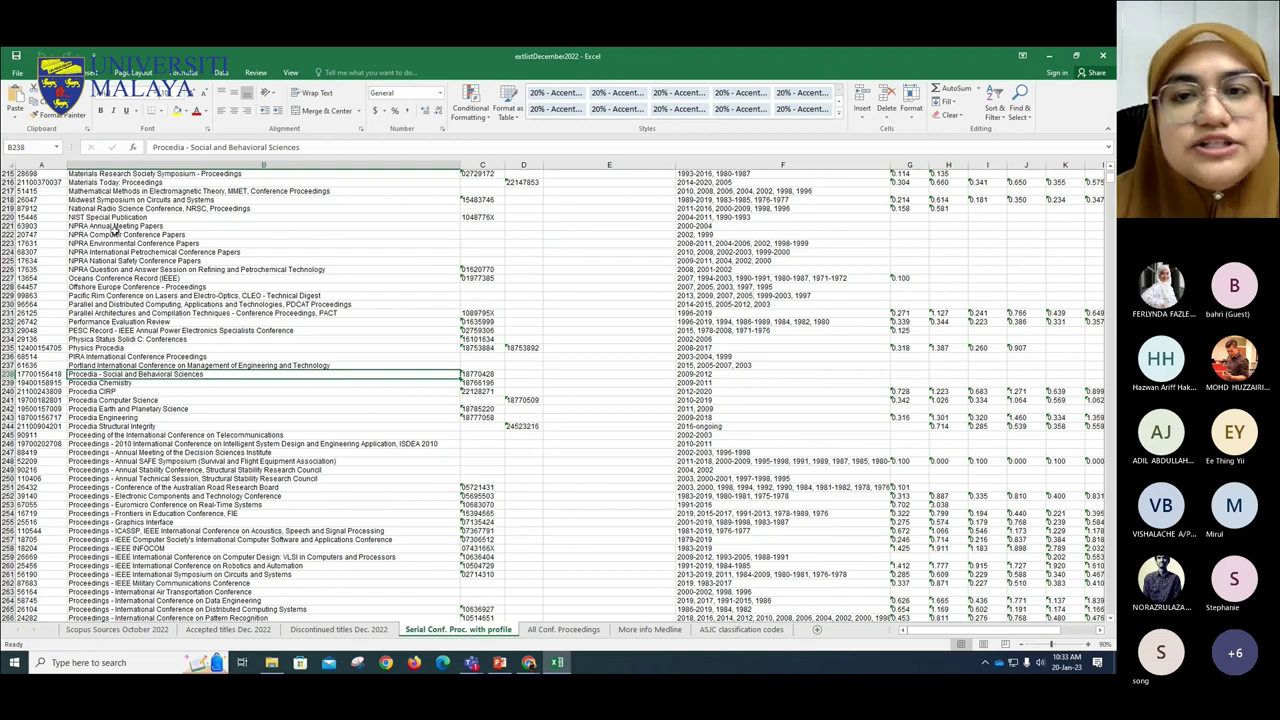
- Browse the All Conf. Proceedings, Accepted titles Dec. 2022 and Discontinued titles Dec. 2022 sheets
scroll(233, 239, "up", 12)
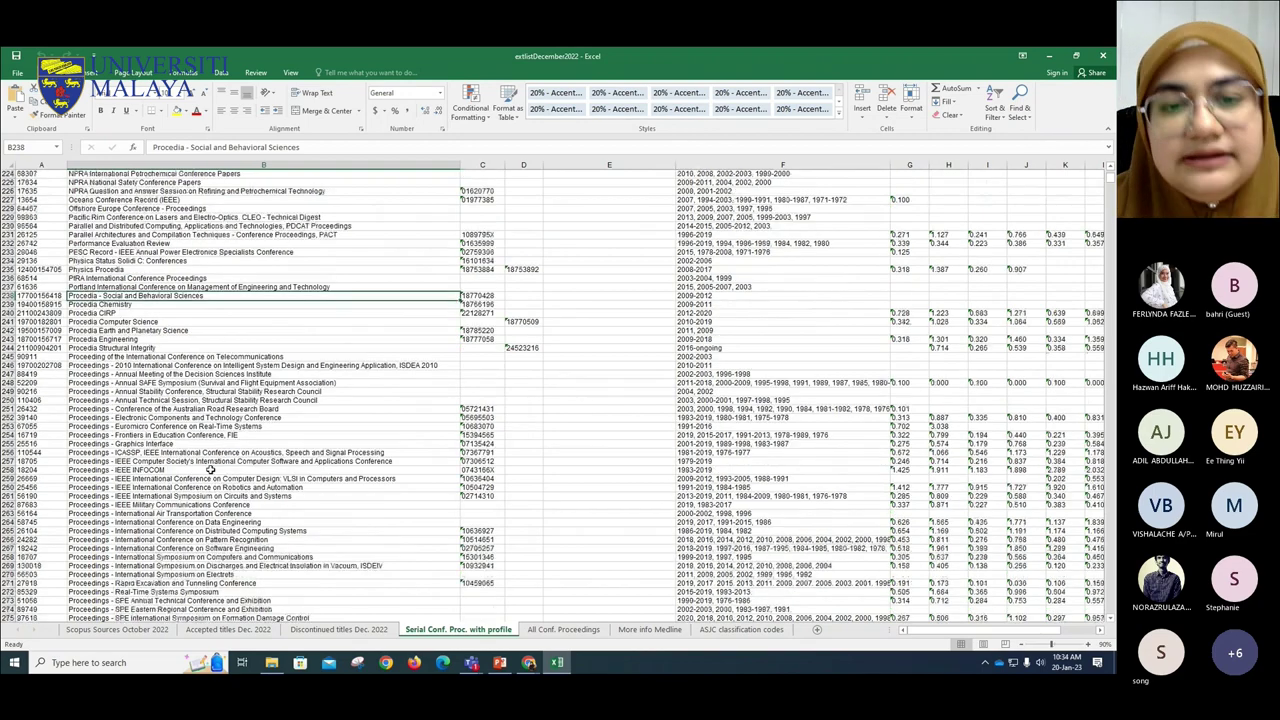
scroll(165, 488, "up", 20)
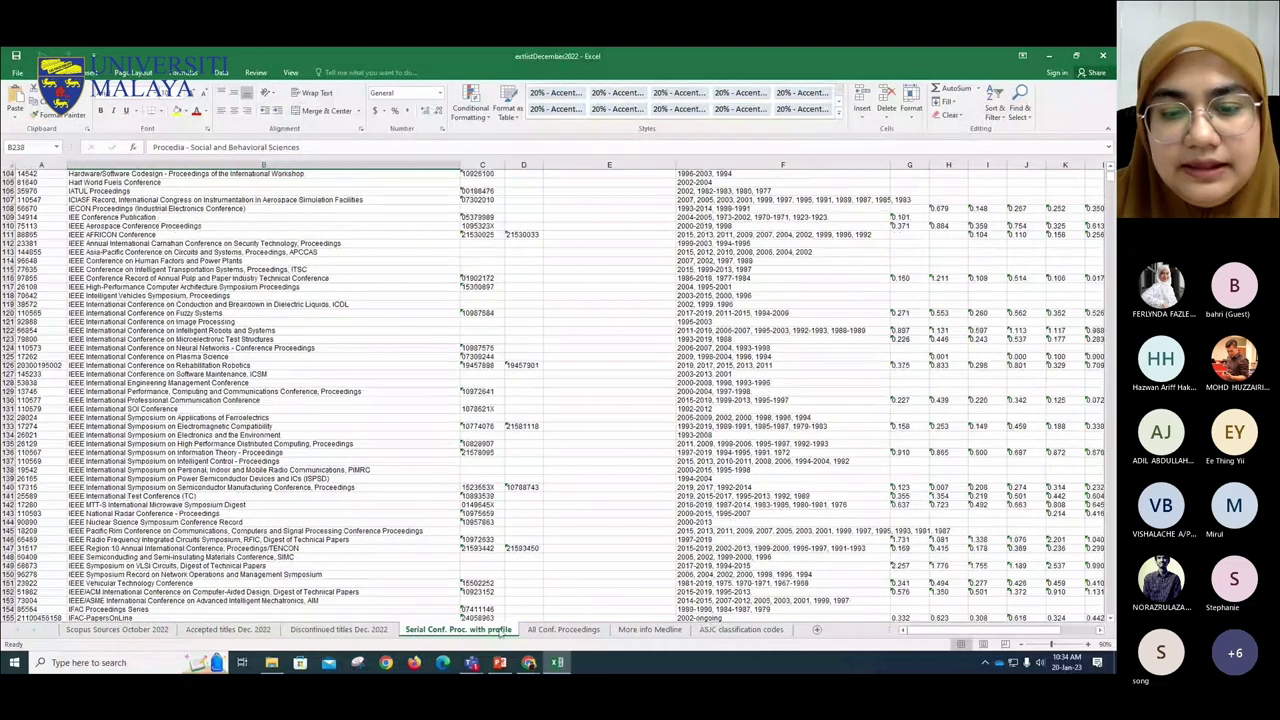
left_click(563, 630)
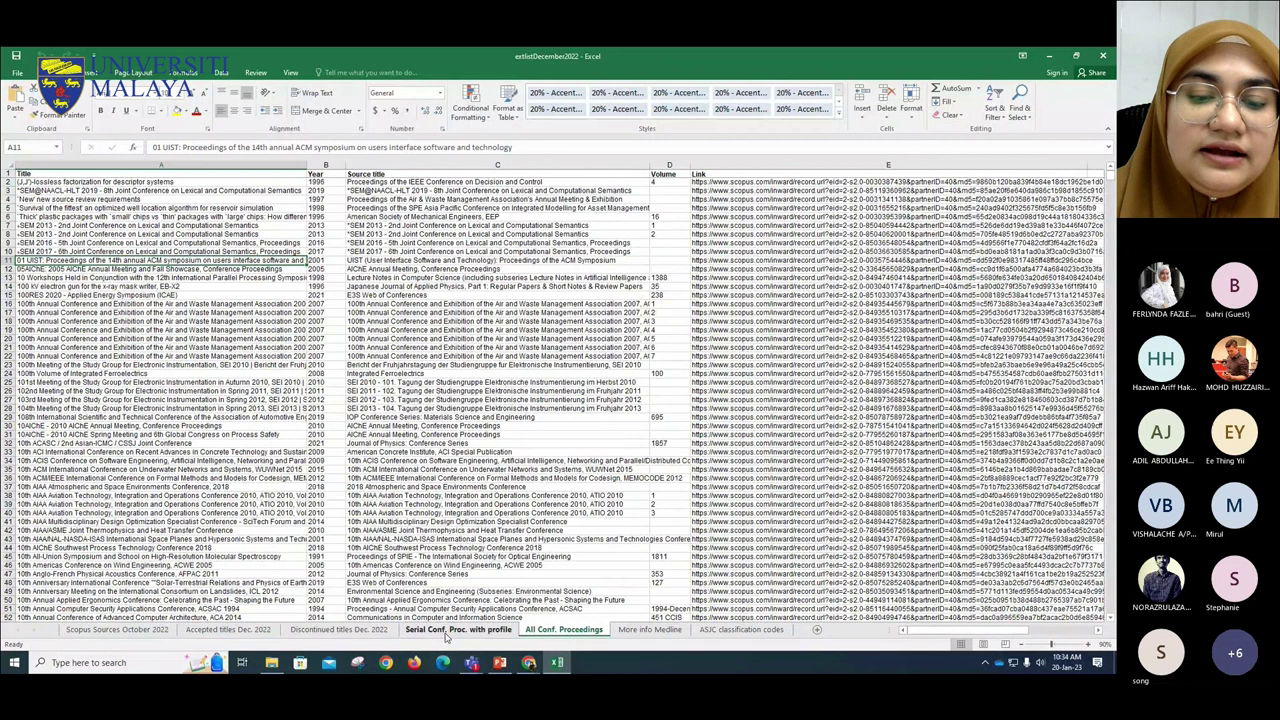
left_click(236, 634)
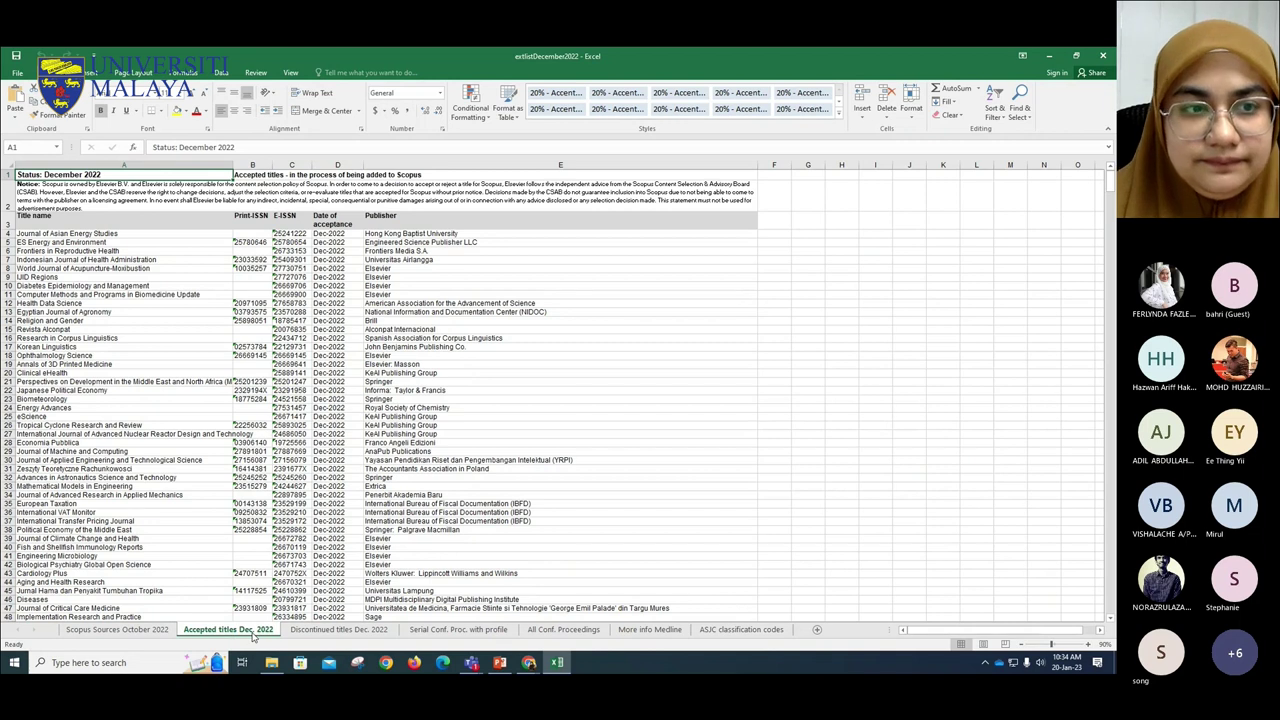
left_click(336, 630)
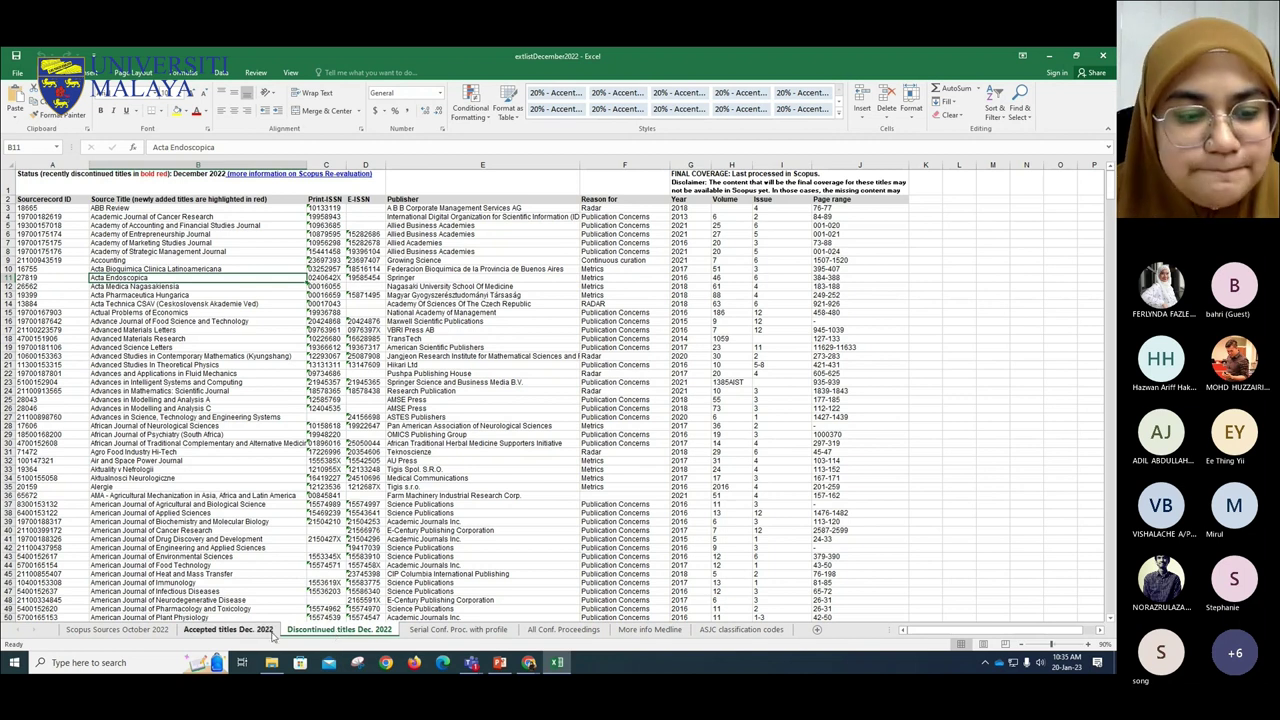
- Switch to the Scopus Sources October 2022 sheet and select the Active or Inactive header E1
left_click(150, 630)
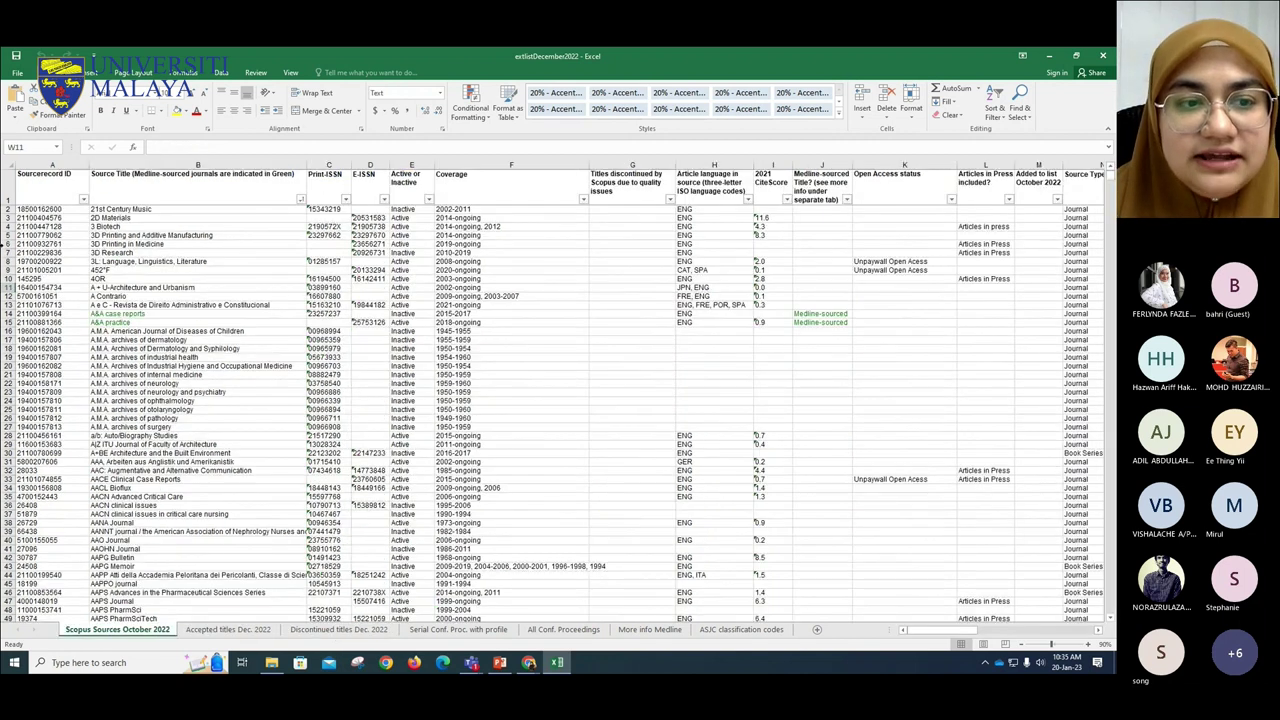
scroll(209, 340, "down", 5)
scroll(209, 340, "up", 5)
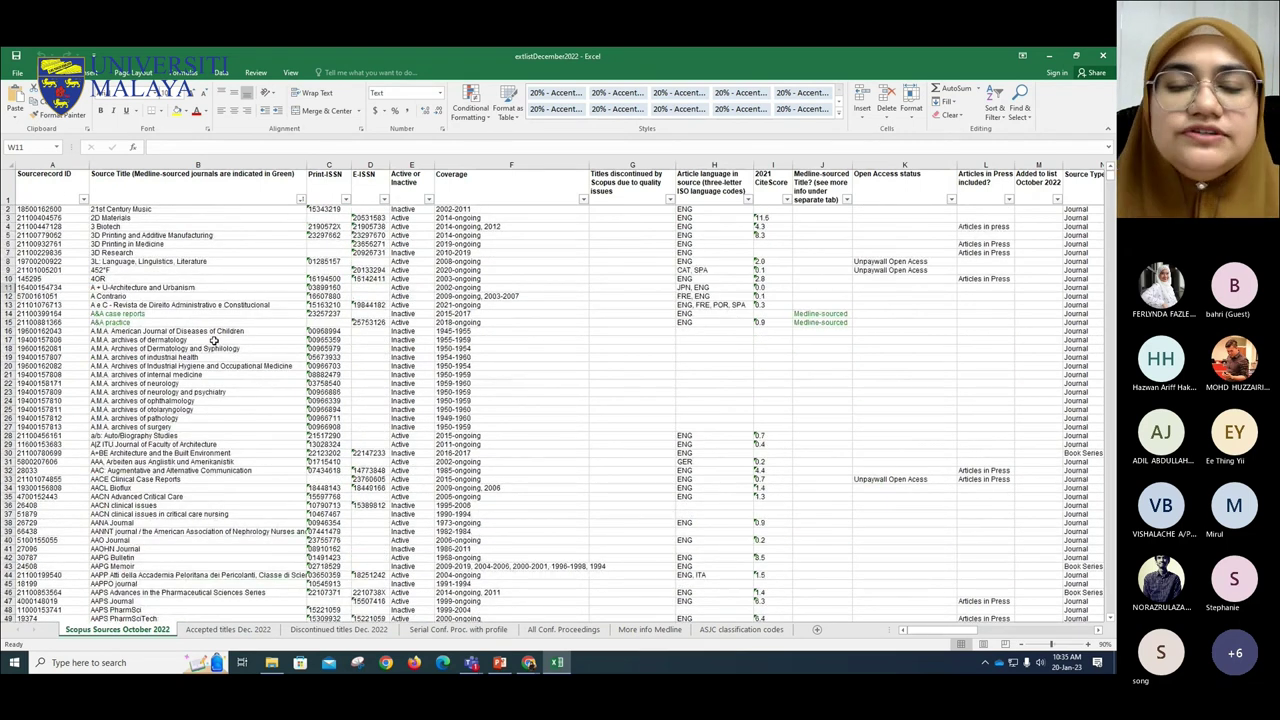
left_click(411, 184)
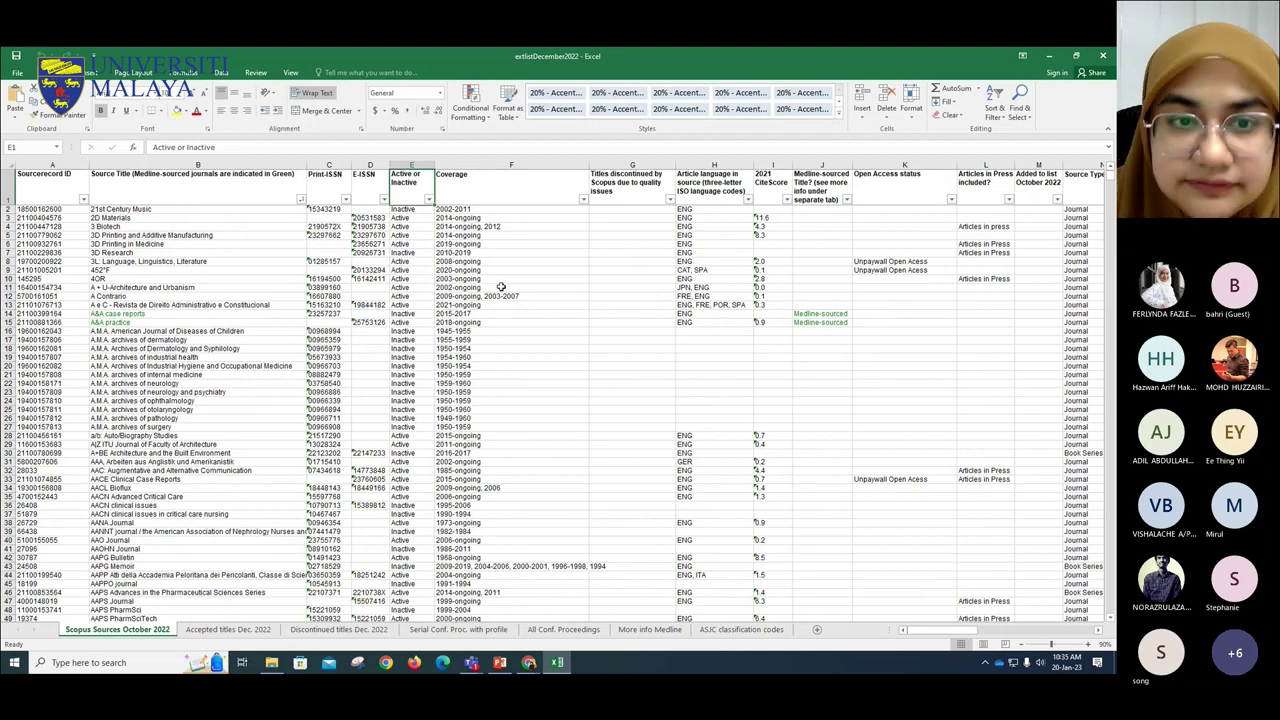
- Zoom the sheet in three steps to 130%
left_click(1094, 646)
left_click(1092, 648)
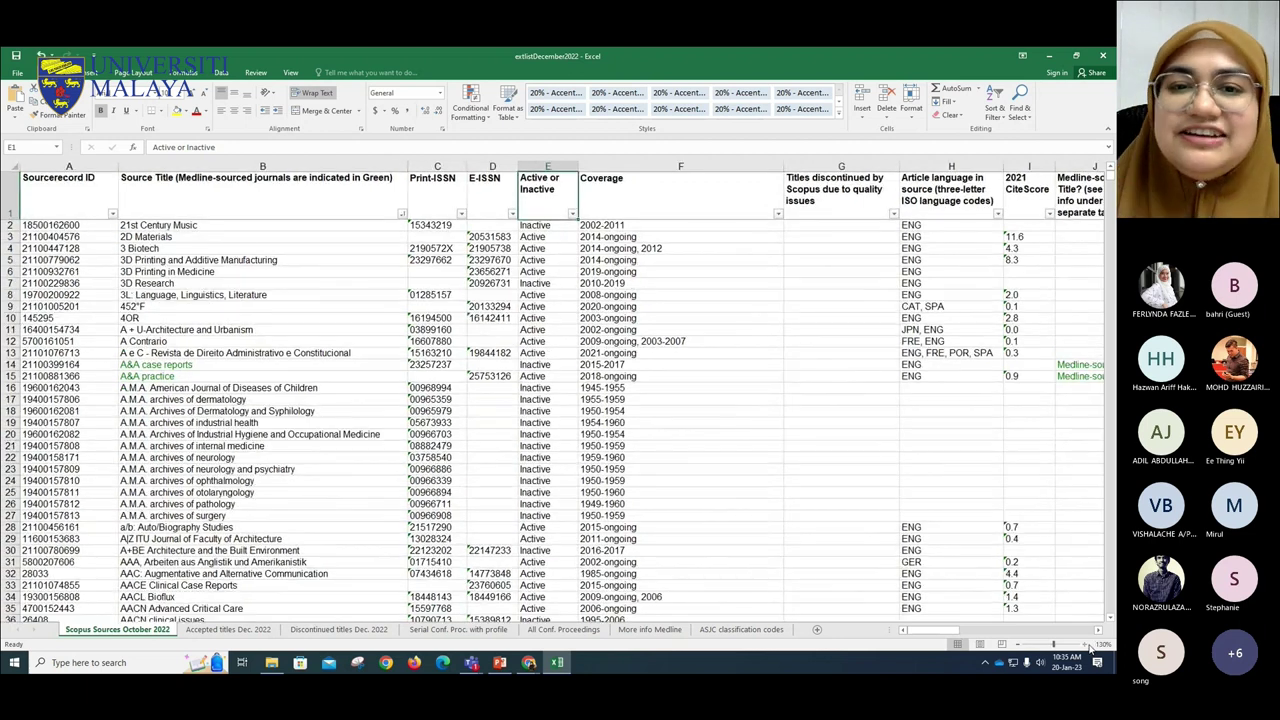
left_click(1092, 646)
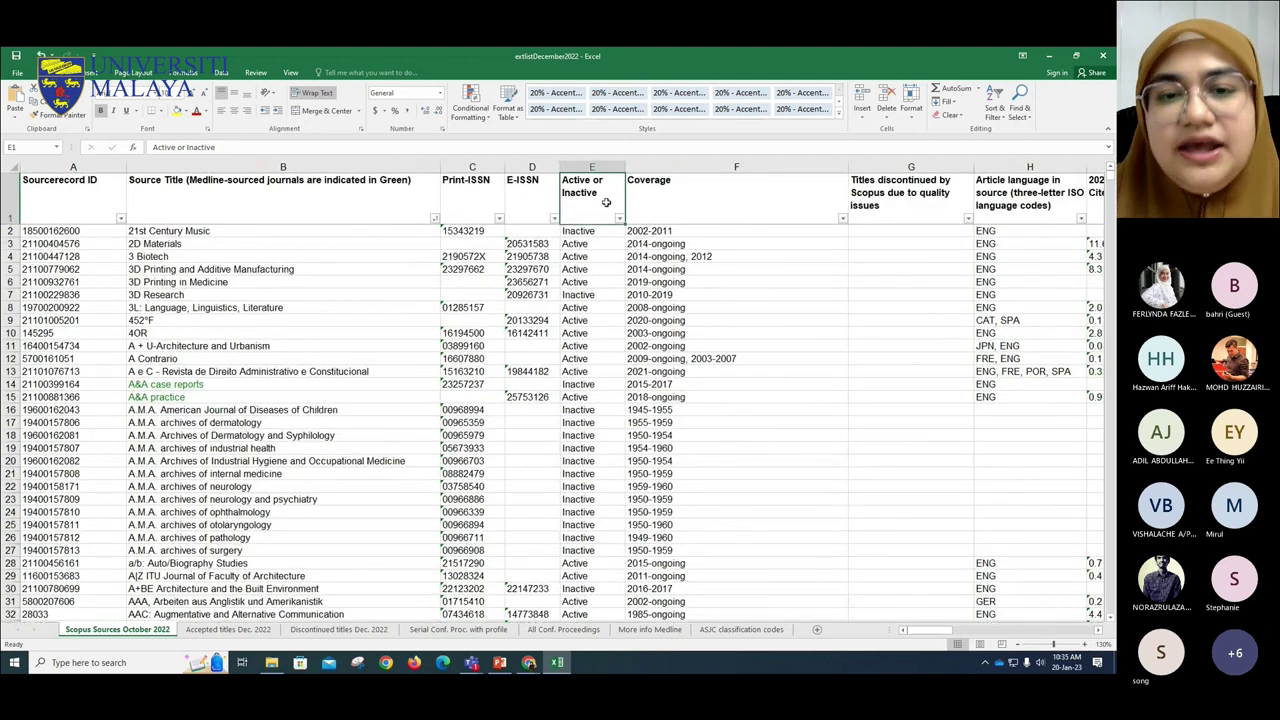
- Point out 21st Century Music, then 2D Materials' Active status and 2014-ongoing coverage
left_click(596, 231)
left_click(178, 231)
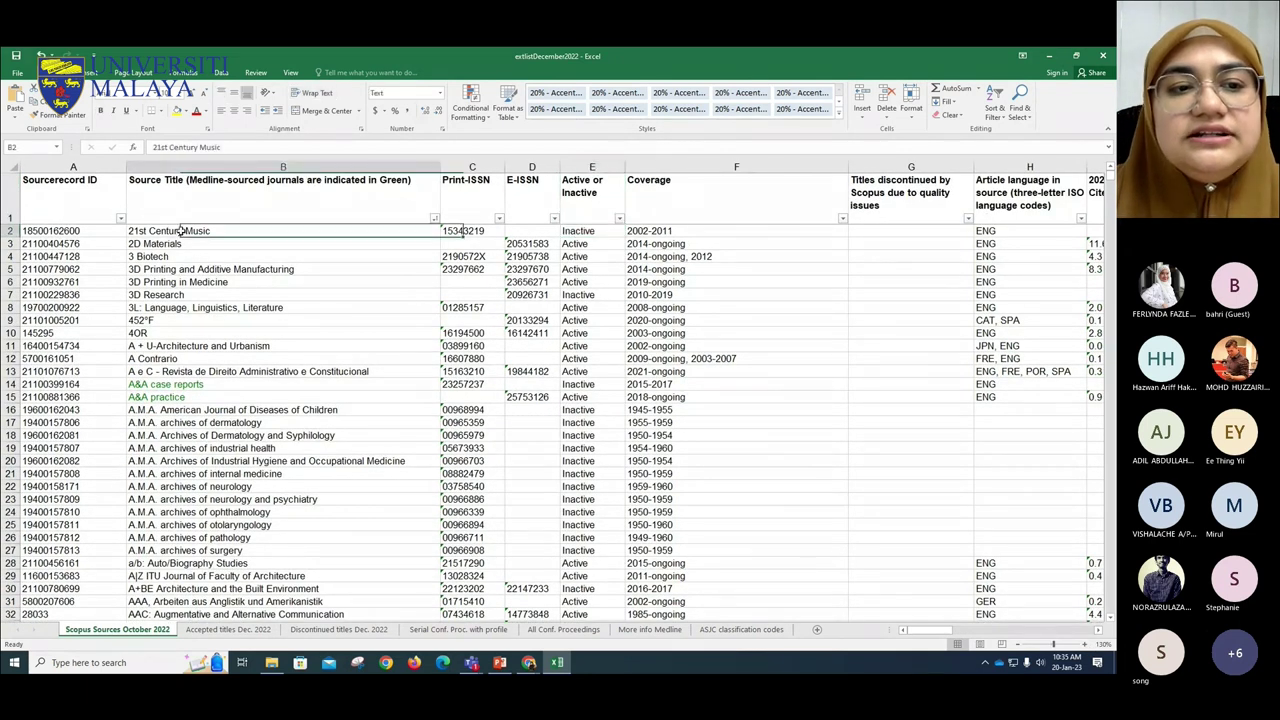
left_click(596, 243)
left_click(152, 244)
left_click(605, 244)
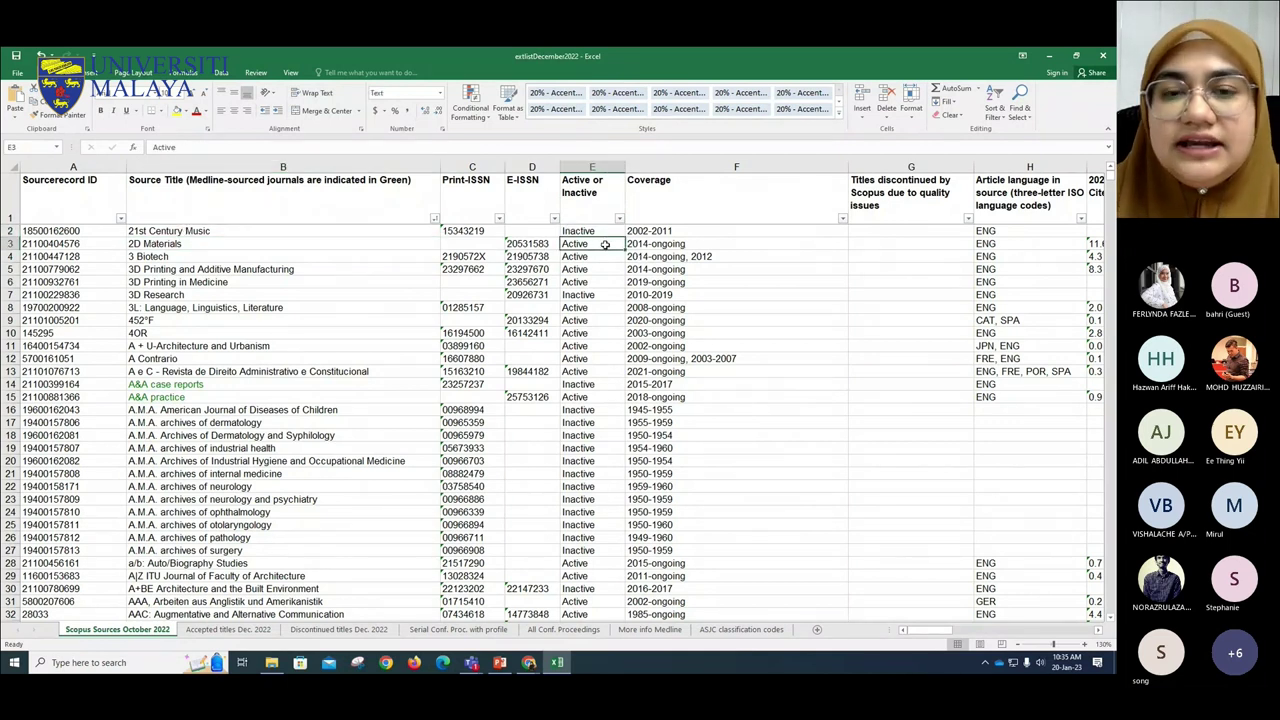
left_click(692, 243)
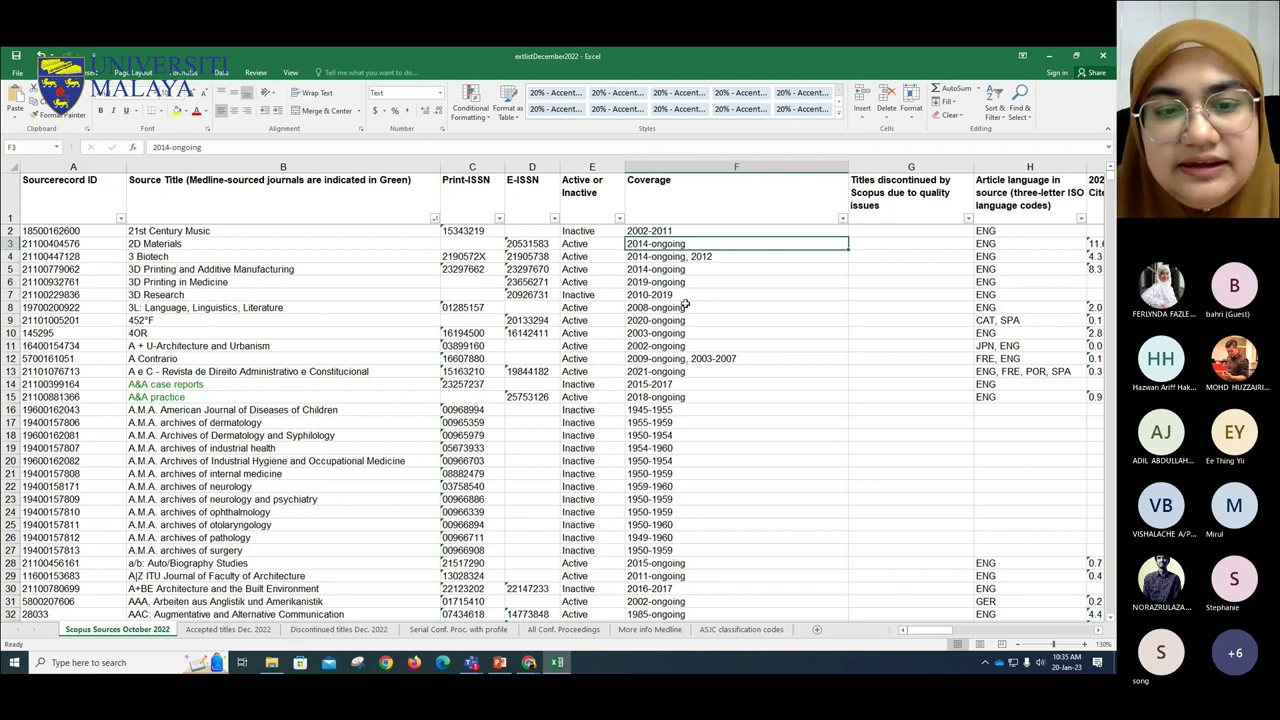
- Scroll down and point out AANA Journal's Active status and 1973-ongoing coverage
scroll(688, 303, "down", 2)
scroll(688, 303, "down", 3)
scroll(688, 303, "up", 5)
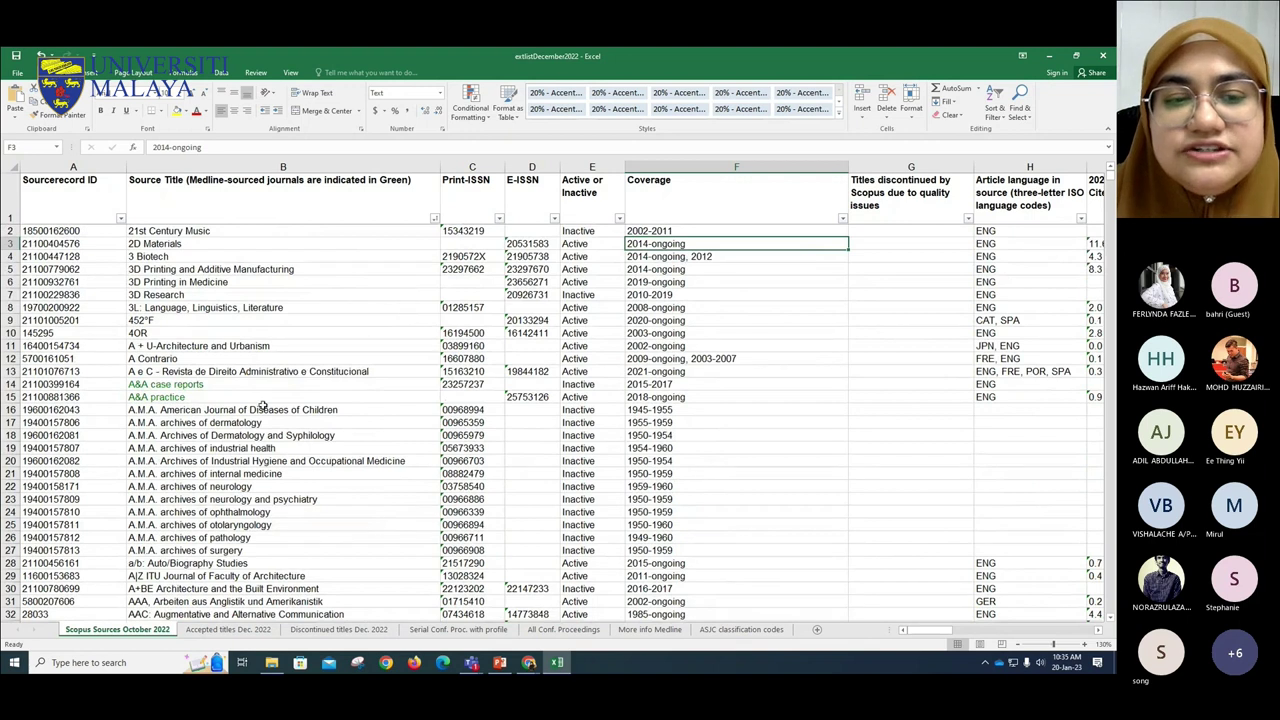
scroll(258, 425, "down", 6)
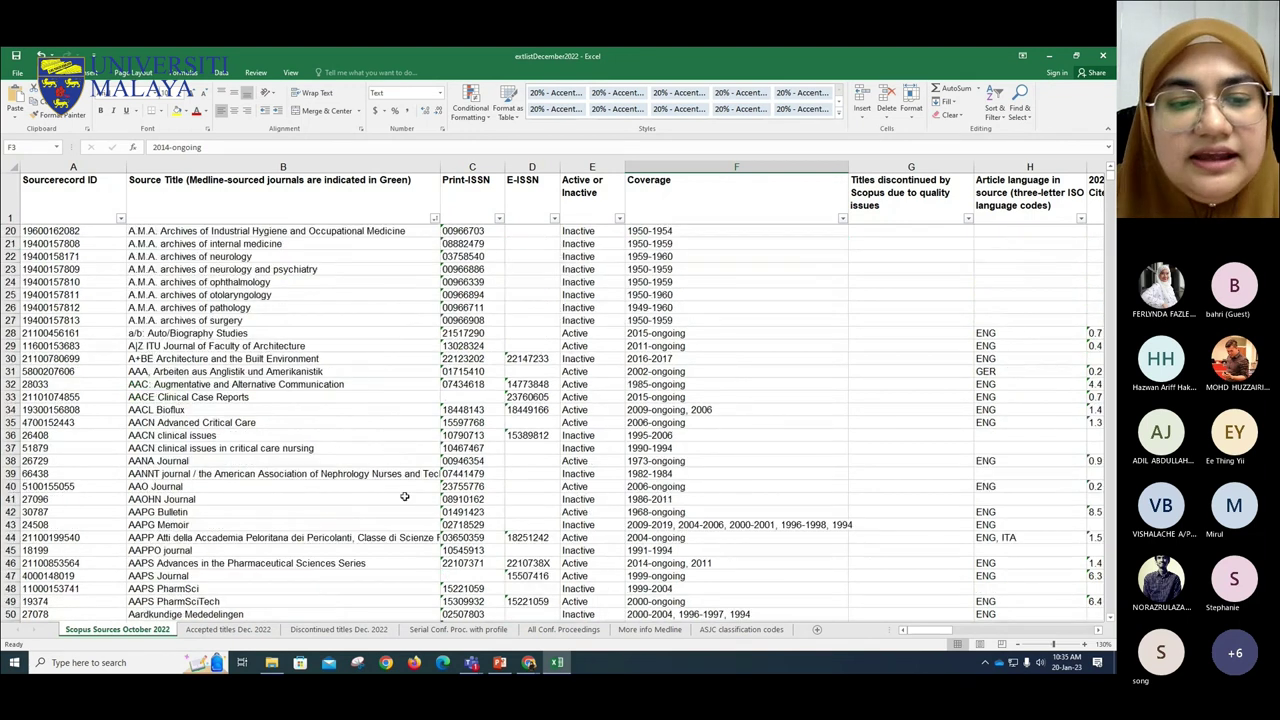
left_click(235, 474)
left_click(240, 460)
left_click(592, 460)
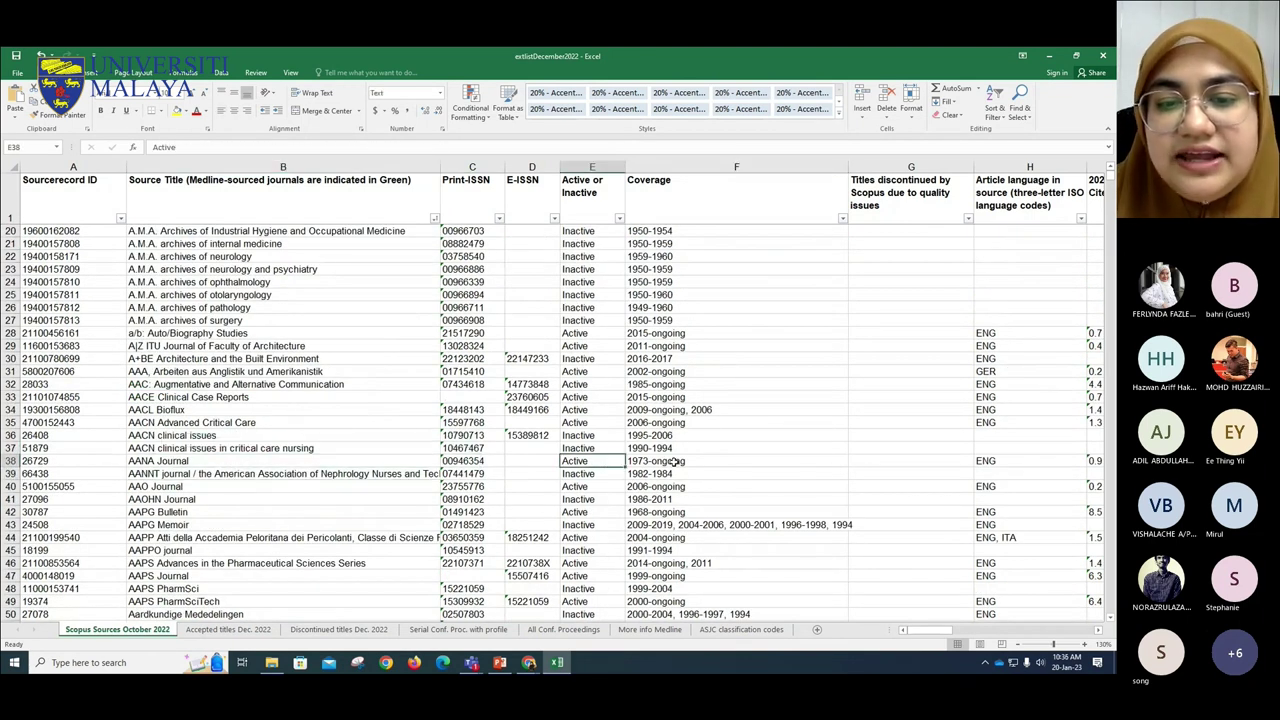
left_click(664, 460)
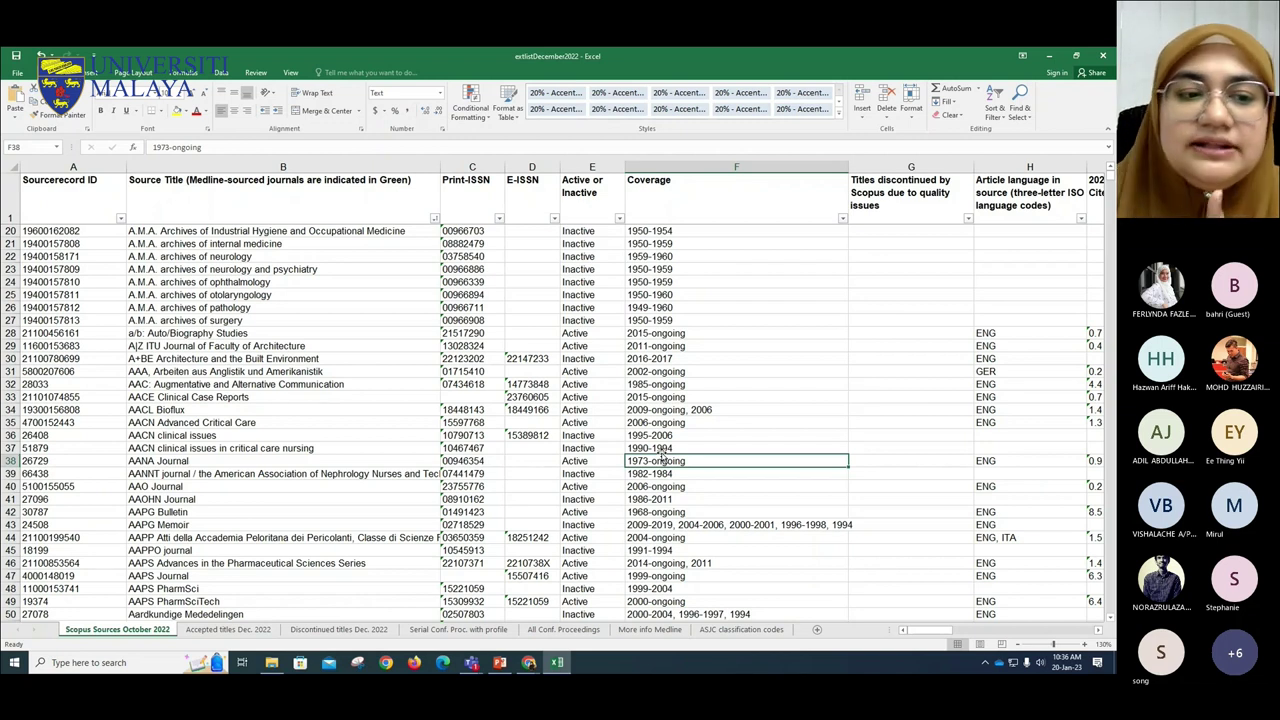
left_click(330, 461)
left_click(238, 398)
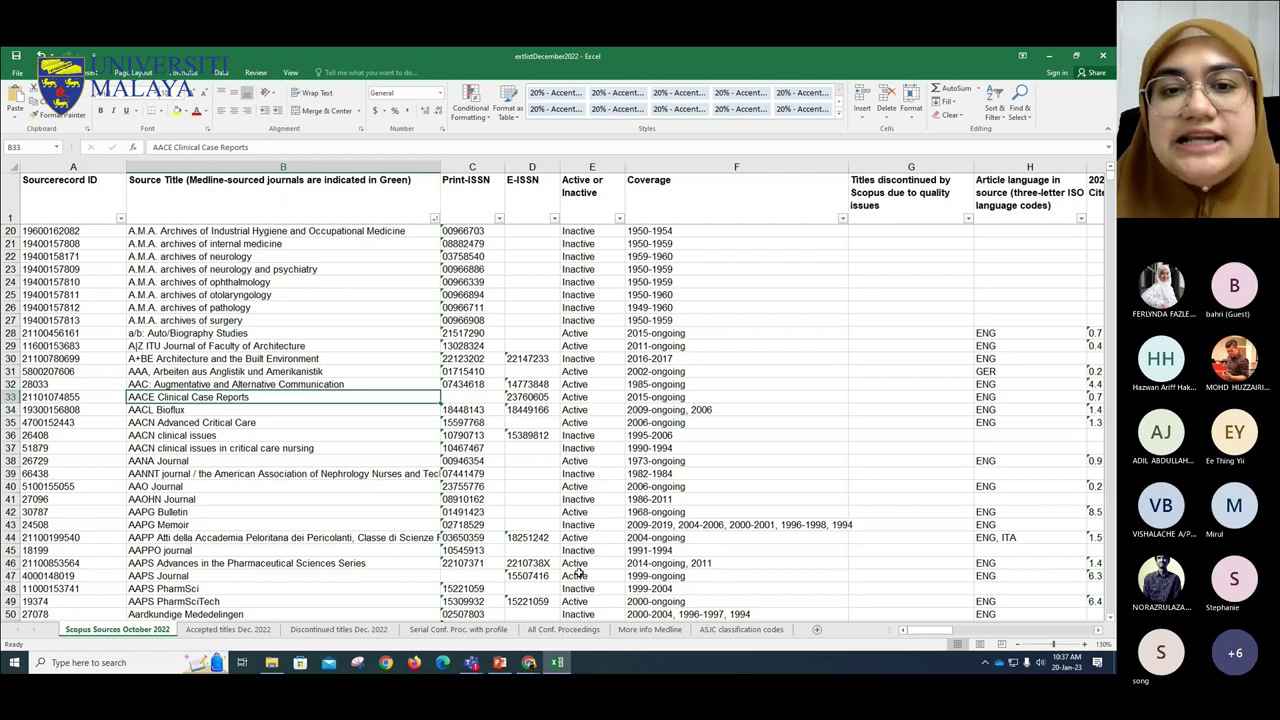
scroll(356, 458, "down", 6)
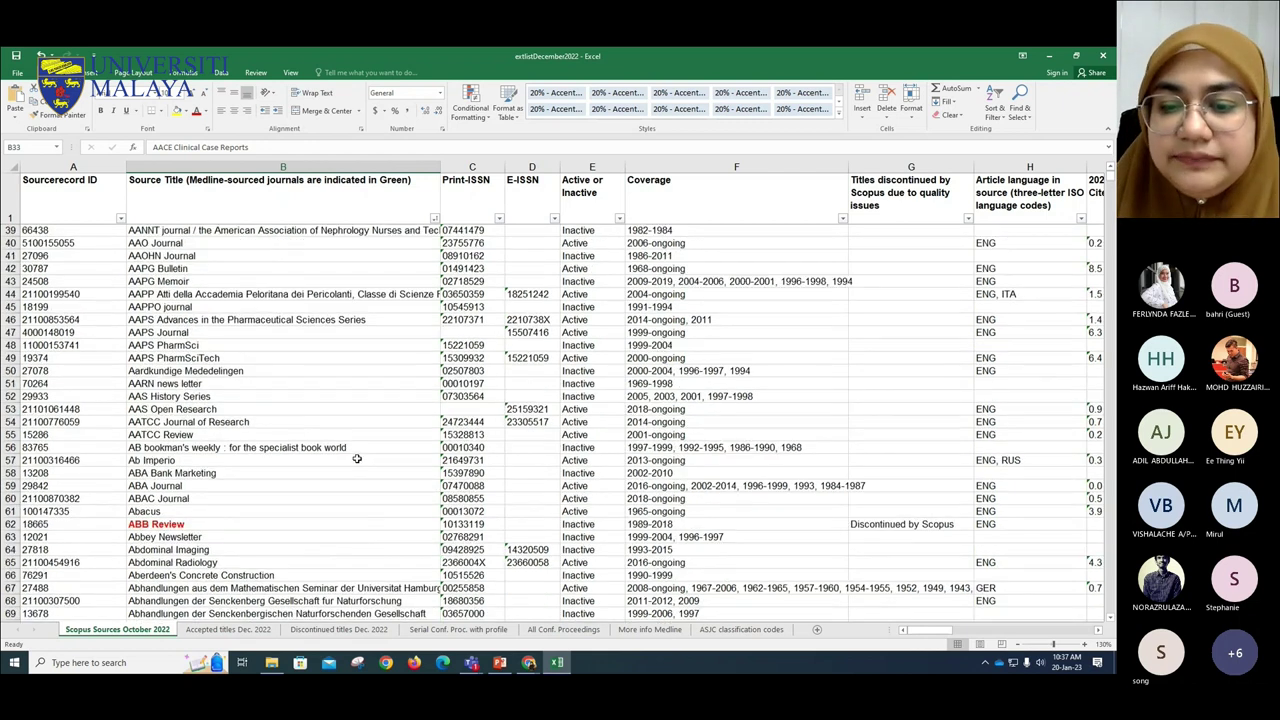
scroll(356, 458, "down", 8)
scroll(628, 532, "up", 3)
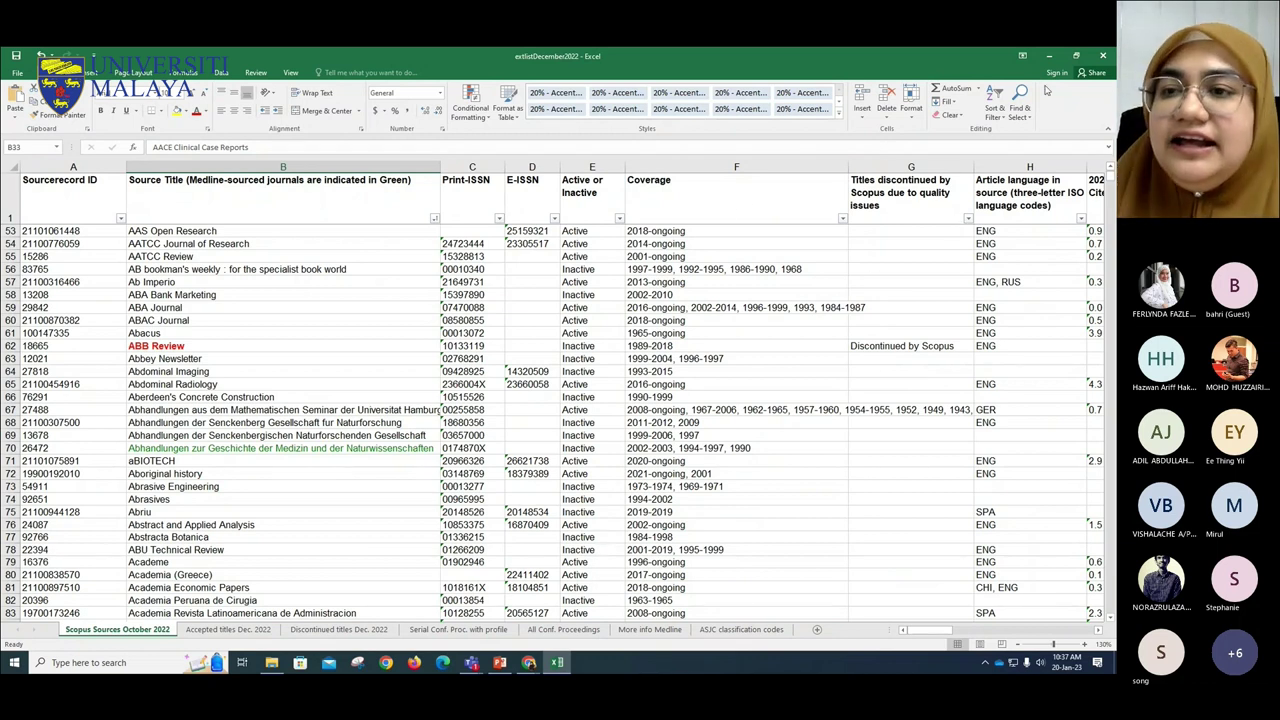
- Close the title list workbook and return to the PowerPoint webinar slides
left_click(1101, 55)
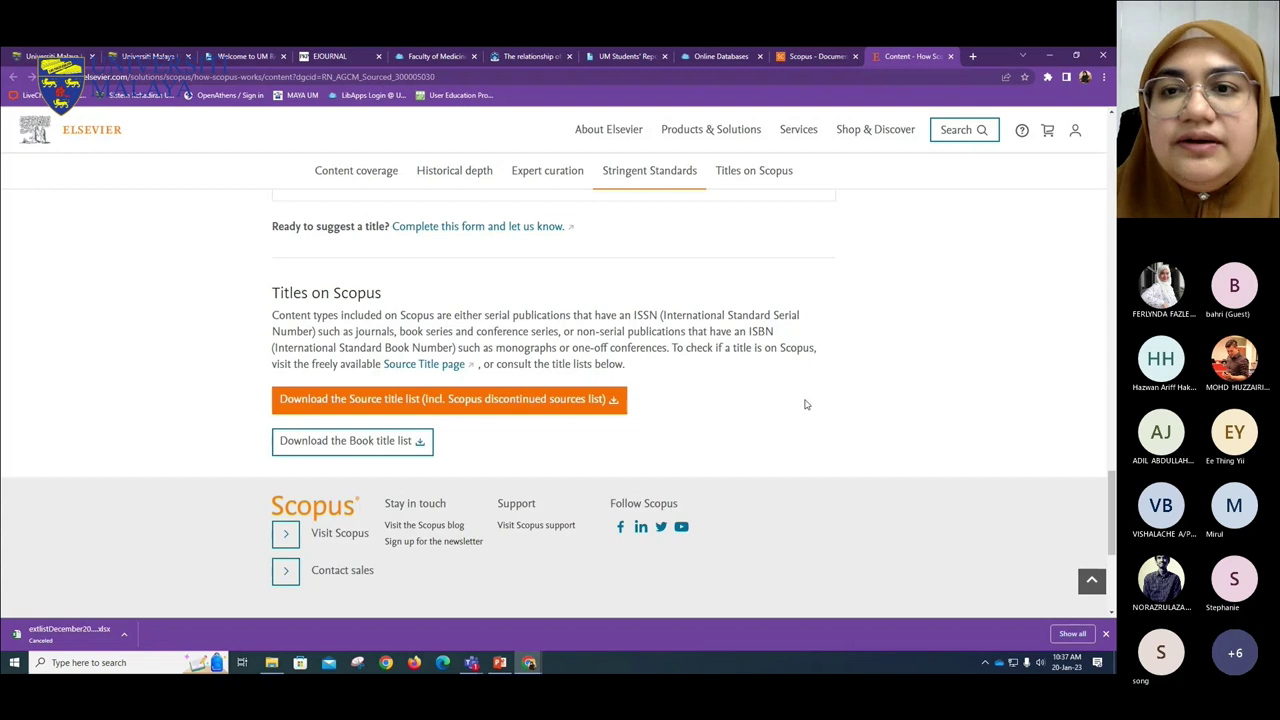
scroll(488, 297, "up", 3)
scroll(488, 297, "up", 15)
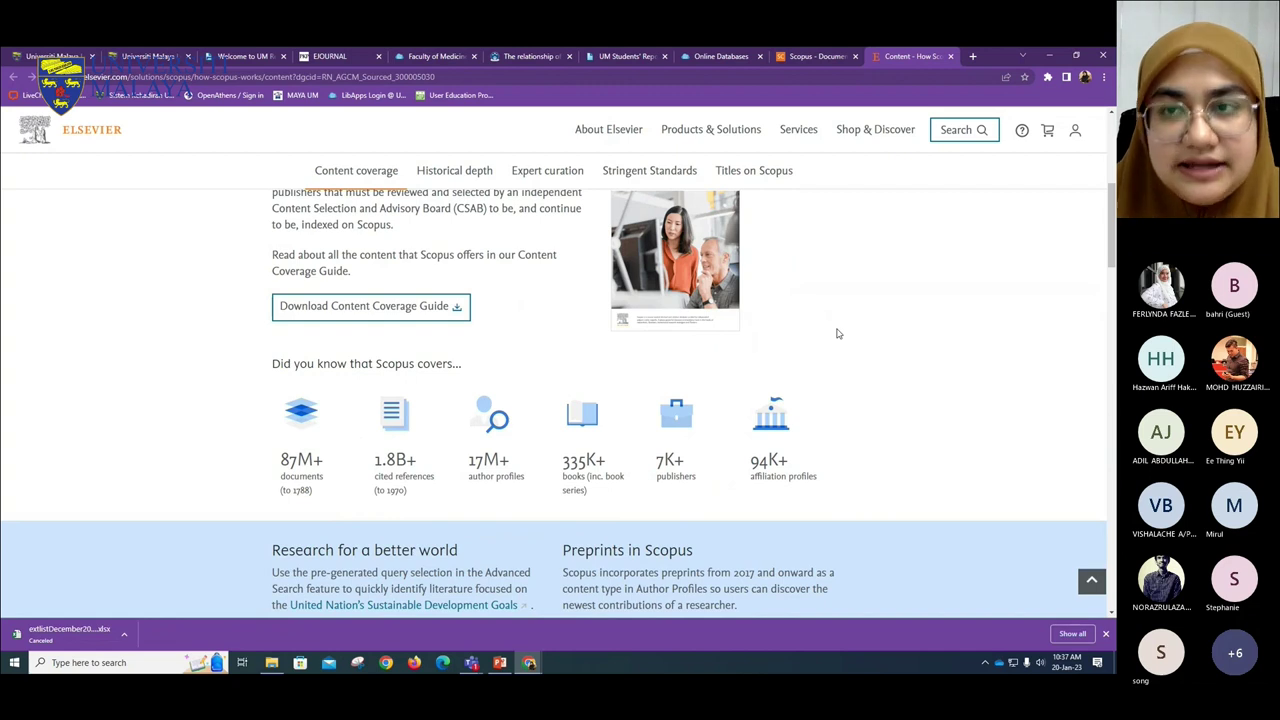
left_click(500, 662)
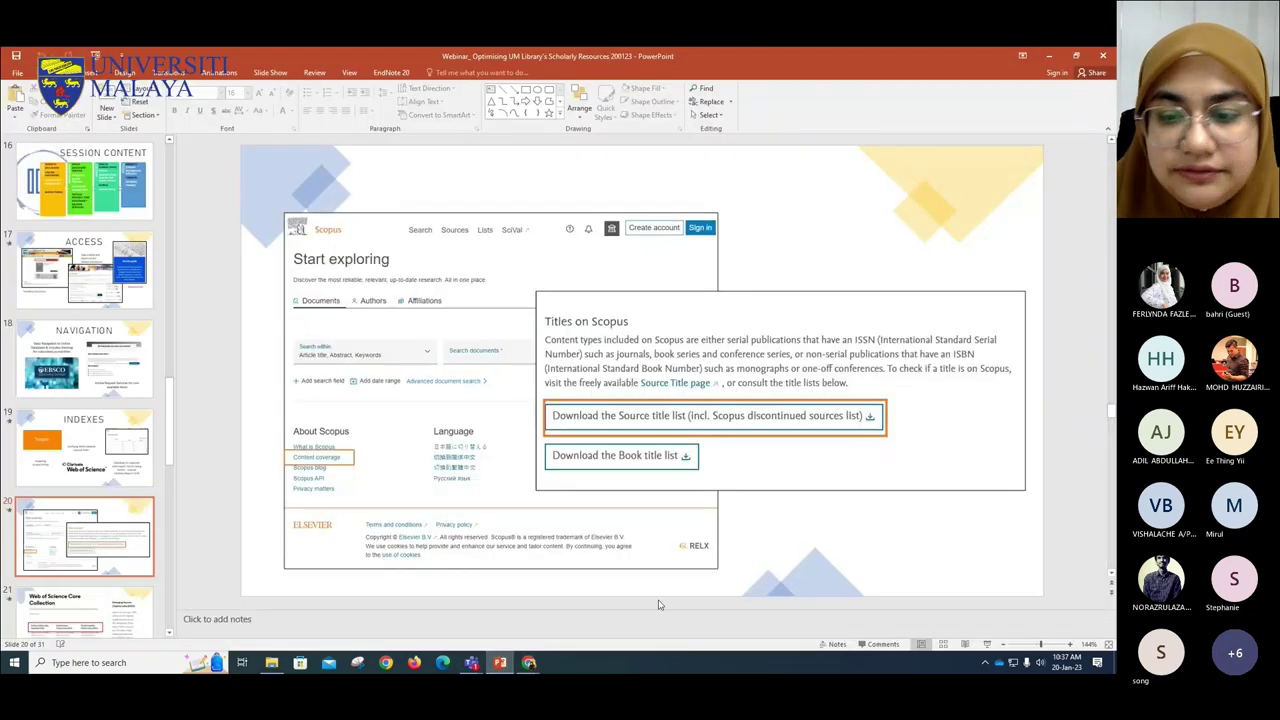
- Restart the slide show and advance to the Web of Science Core Collection slide
left_click(986, 644)
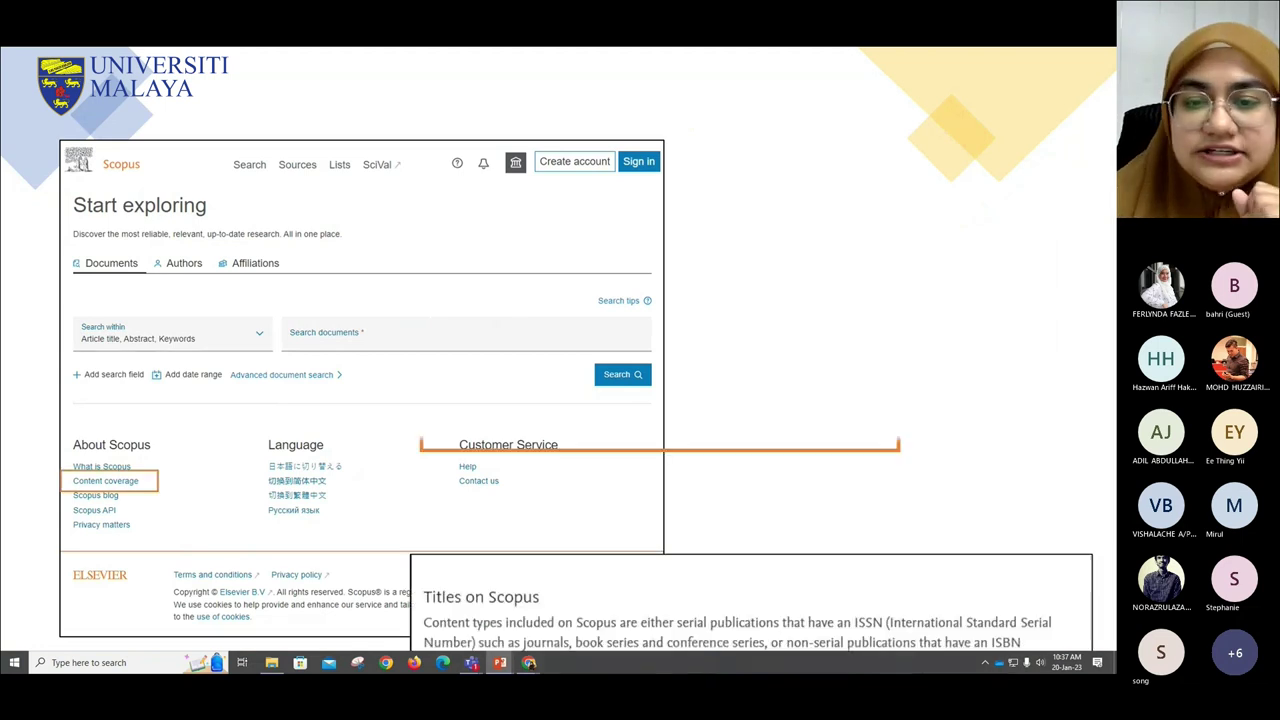
key("Right")
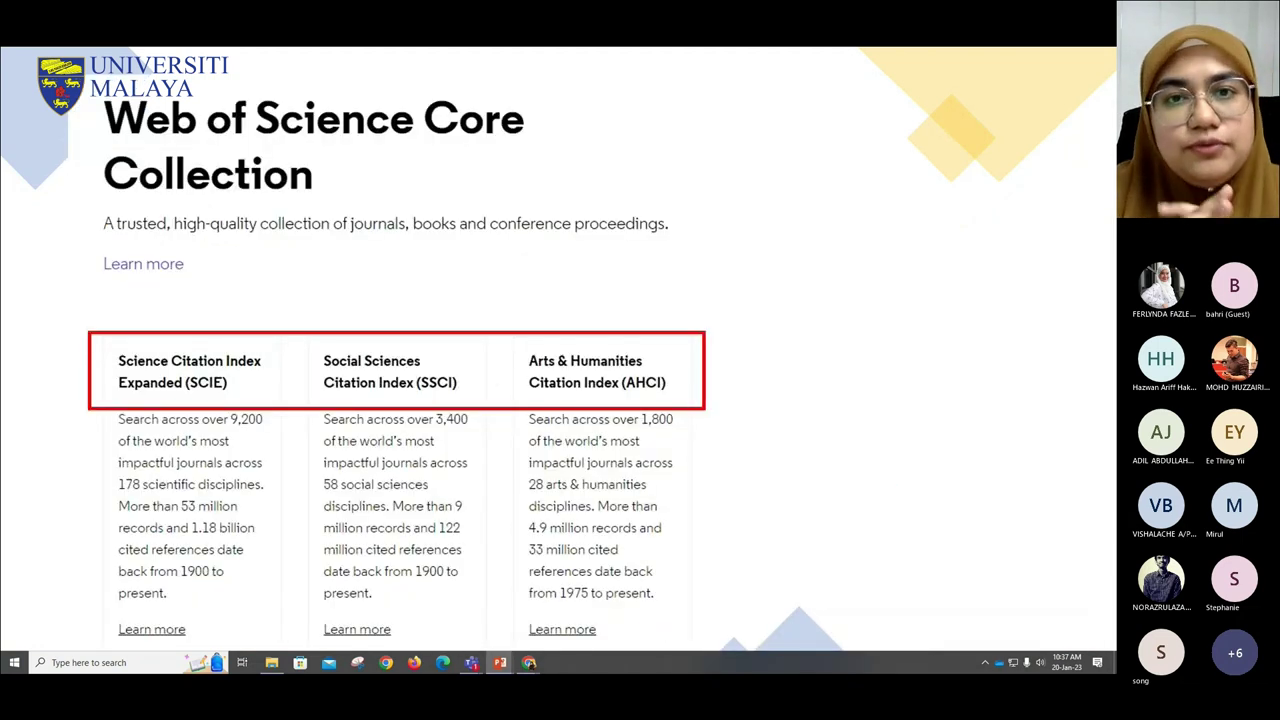
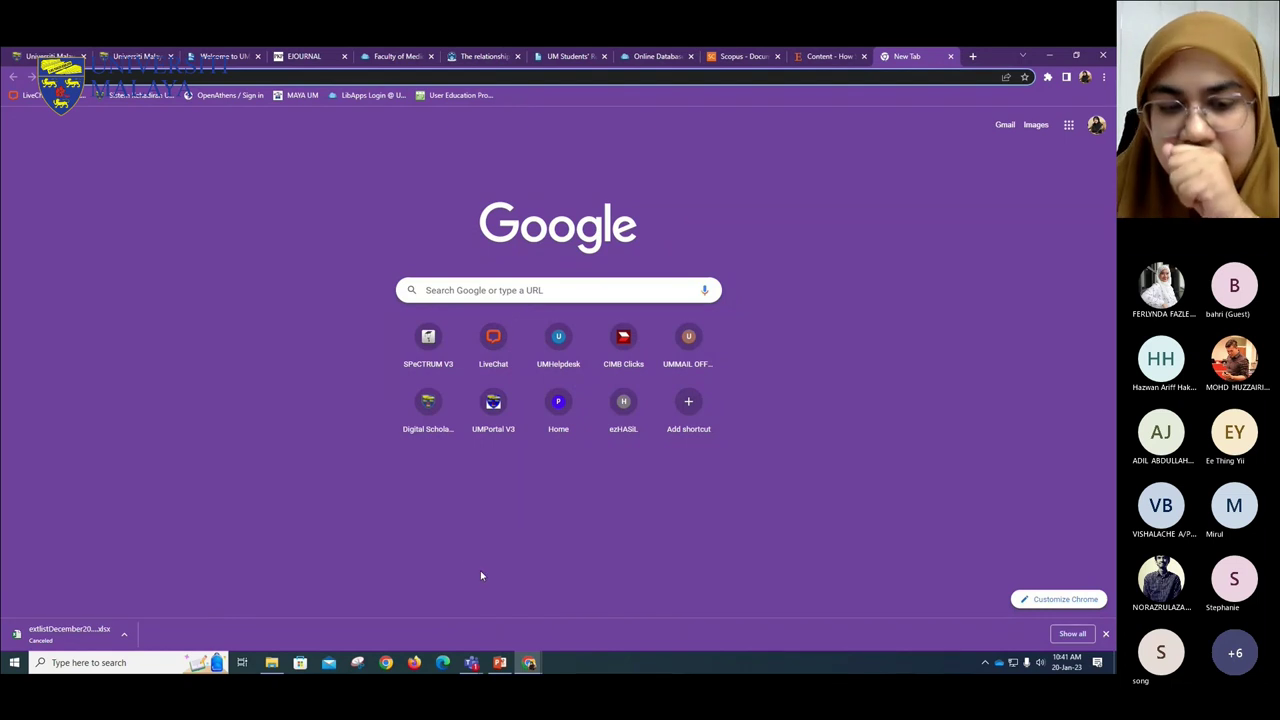
- Google 'master journal list' in a new Chrome tab and open the Web of Science Master Journal List site
left_click(500, 663)
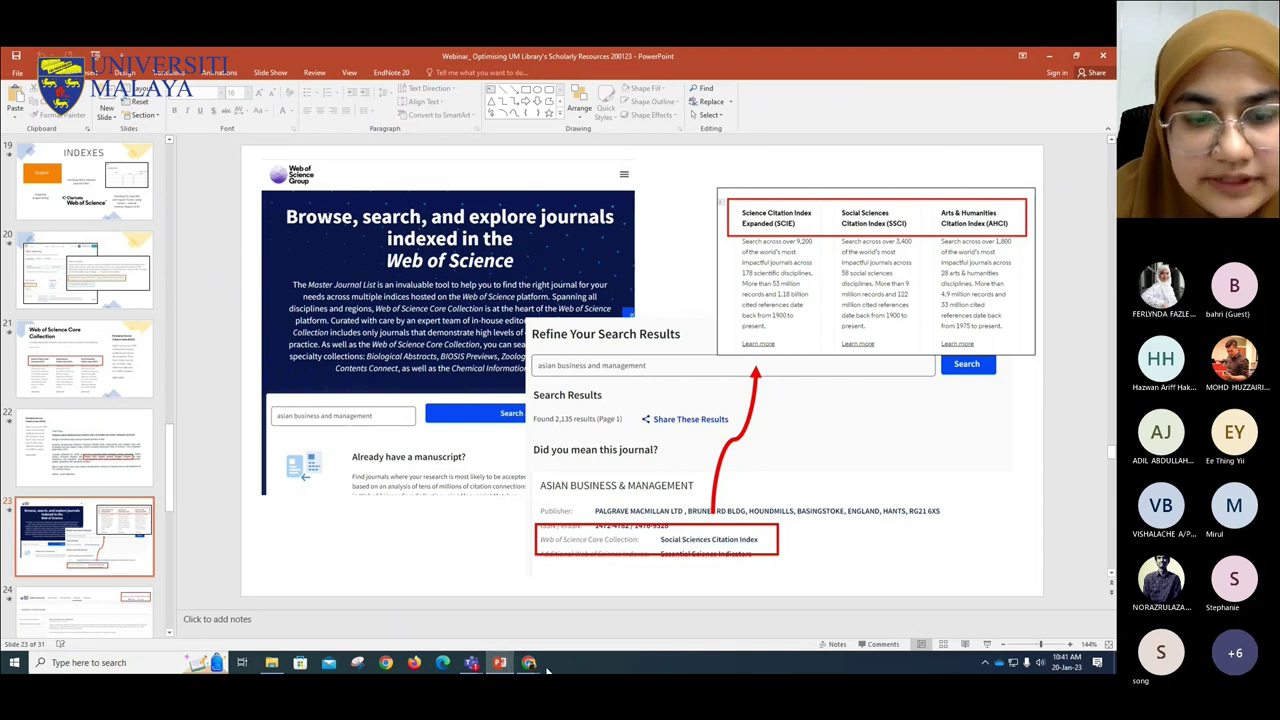
mouse_move(531, 665)
left_click(463, 605)
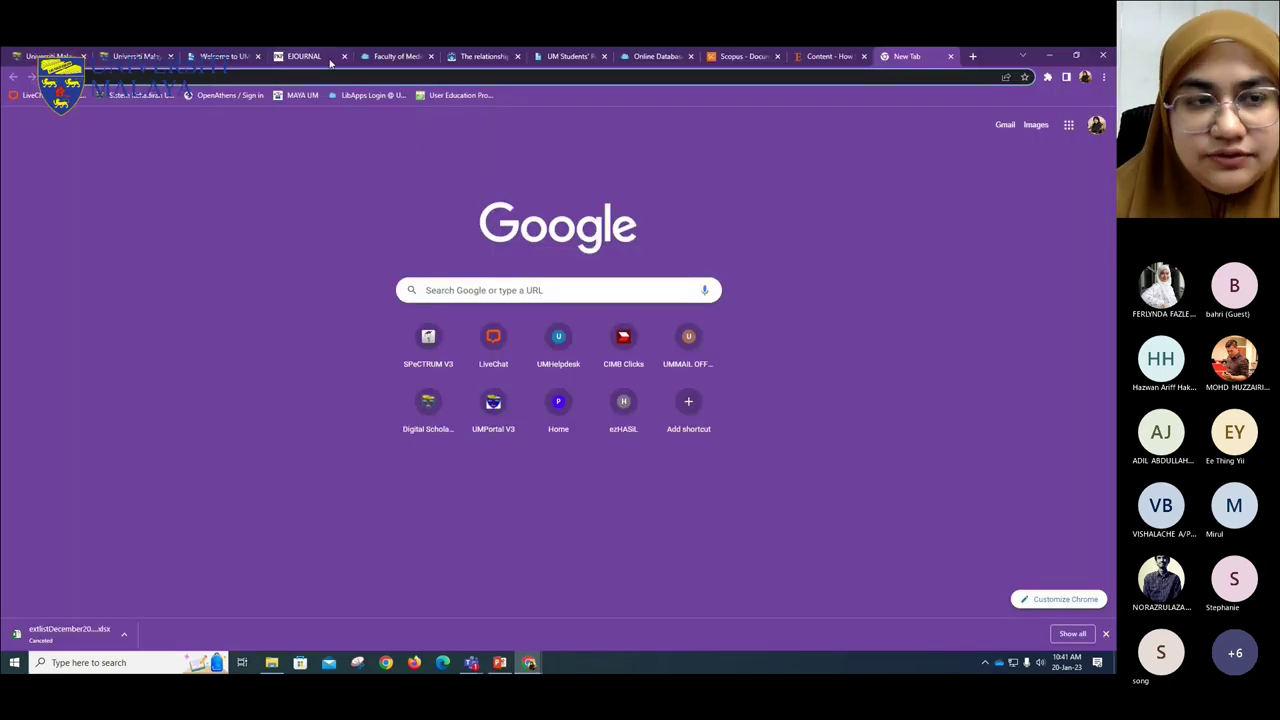
type("master")
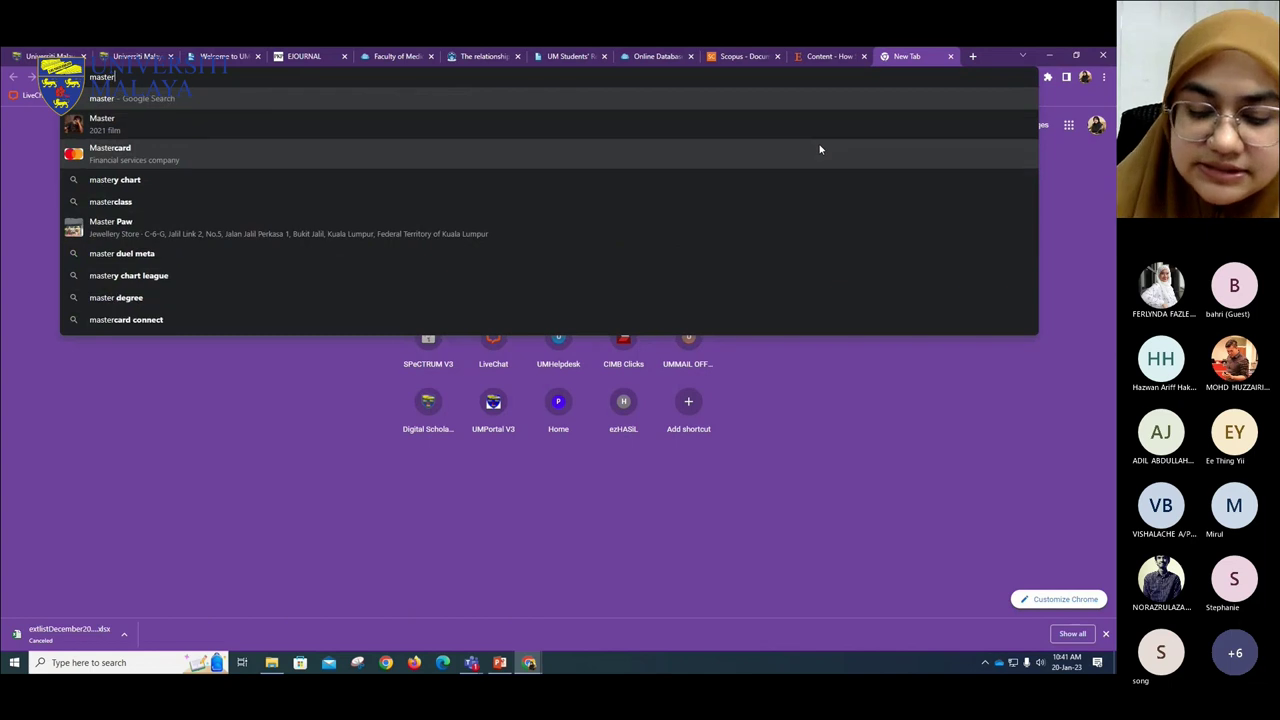
type(" journal list")
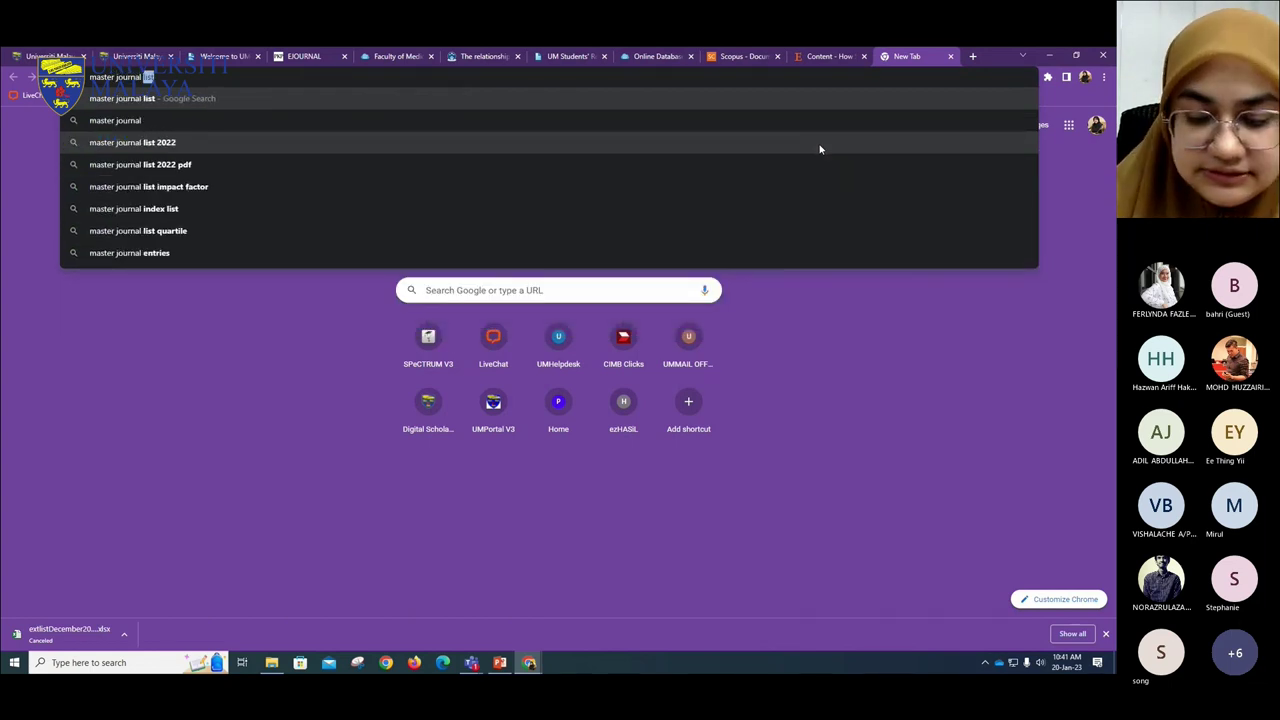
key("Return")
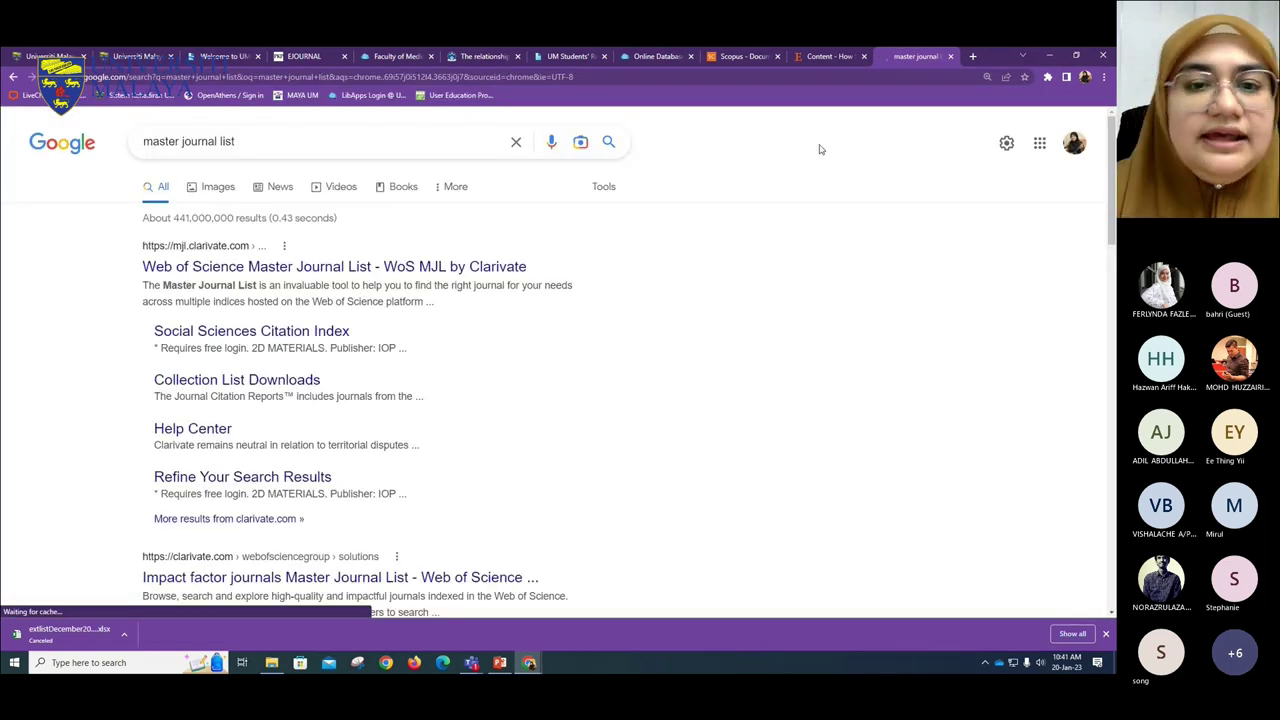
left_click(231, 272)
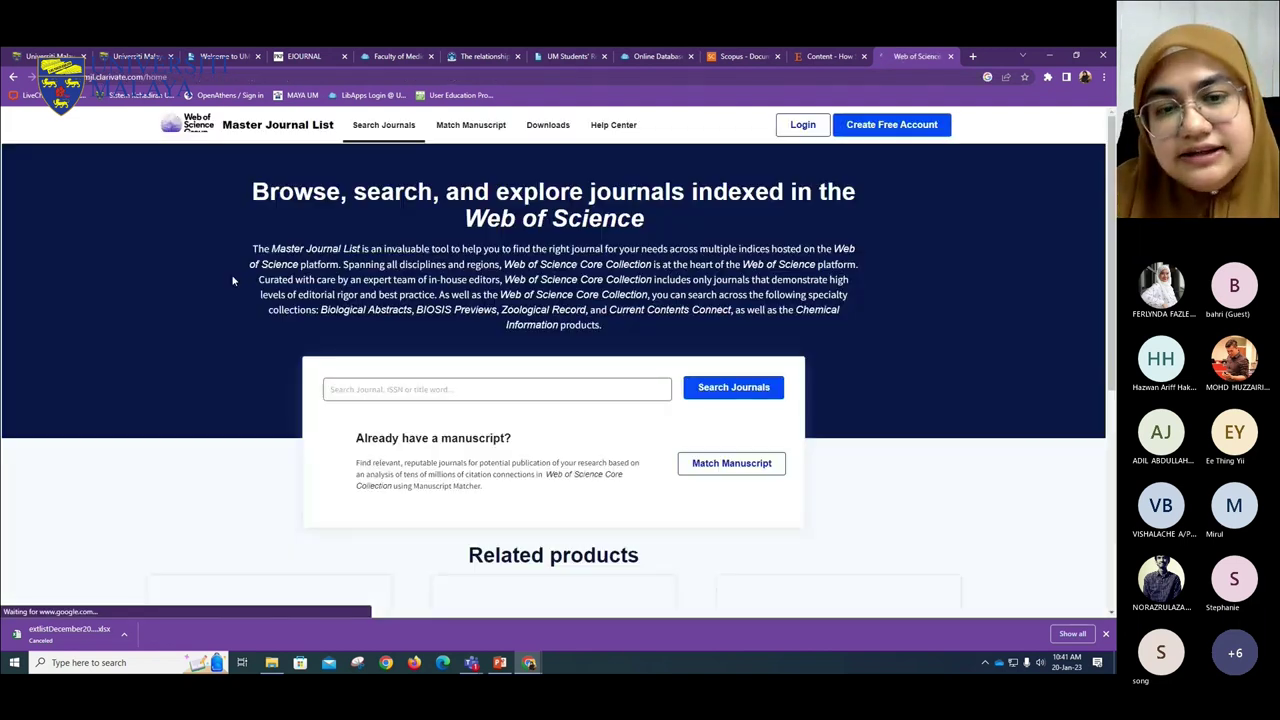
- Search the journal list for the recent term Heliyon and zoom the results page in
left_click(487, 374)
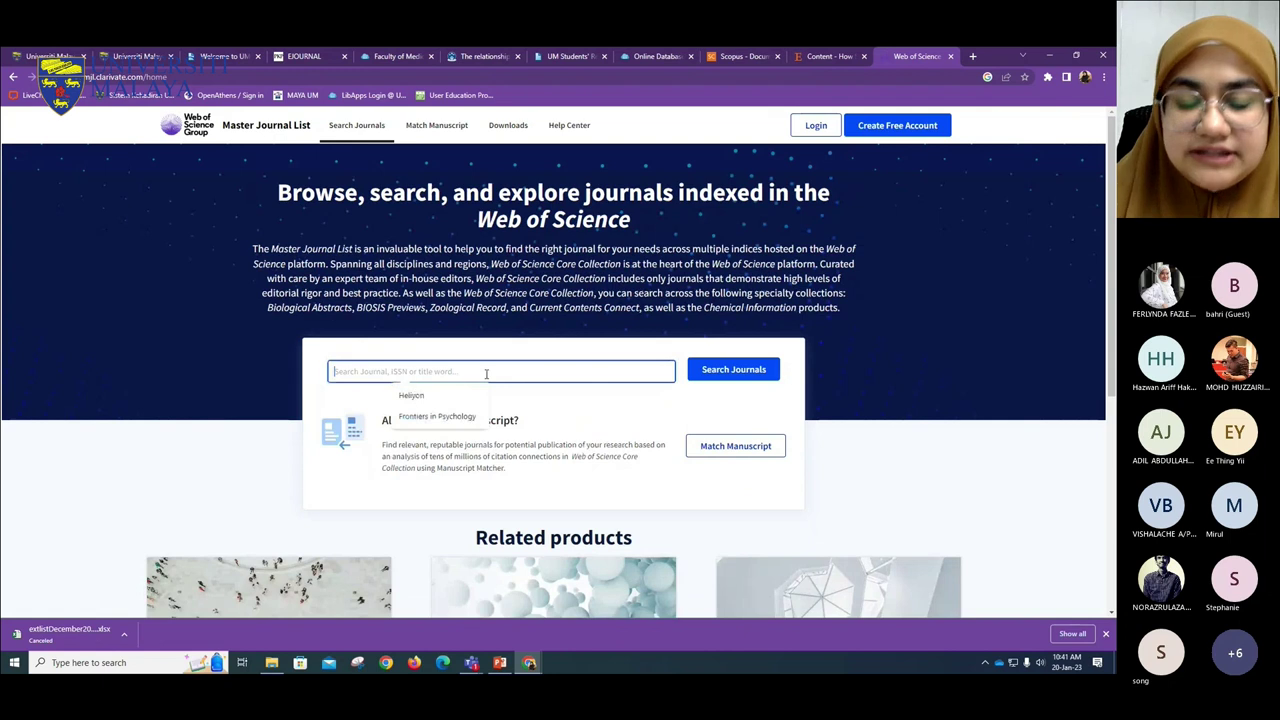
left_click(446, 397)
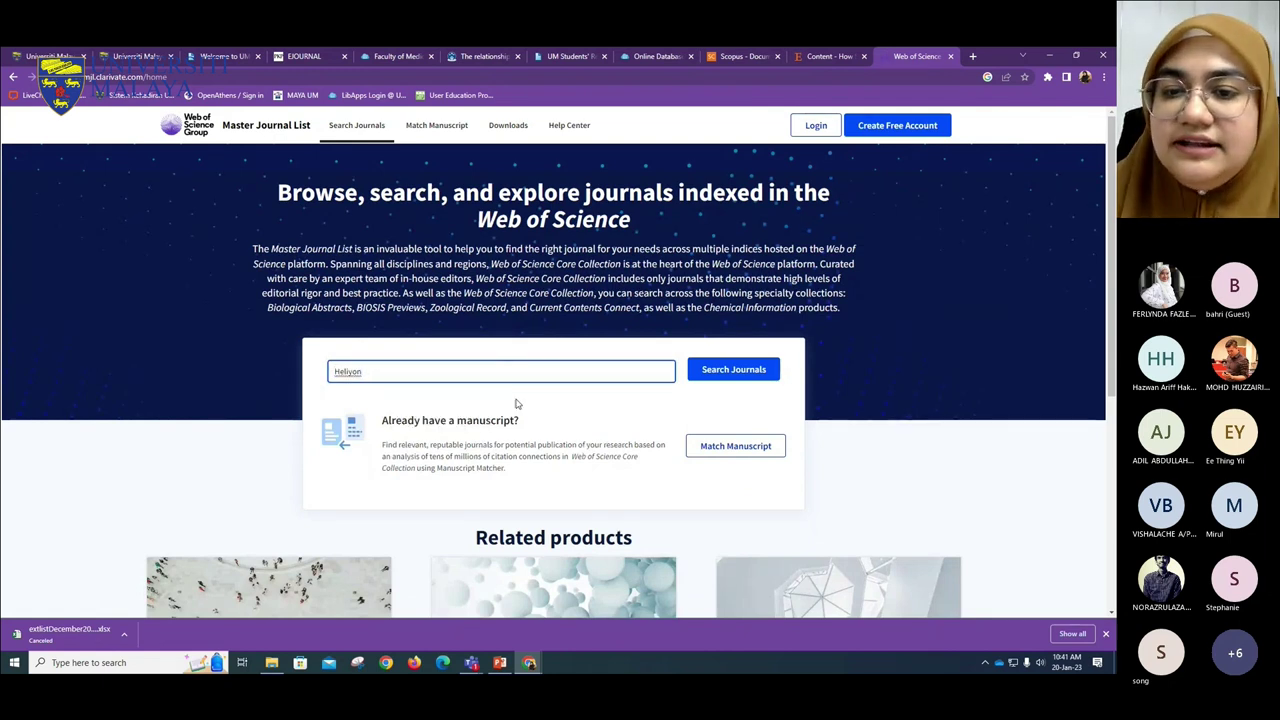
left_click(689, 371)
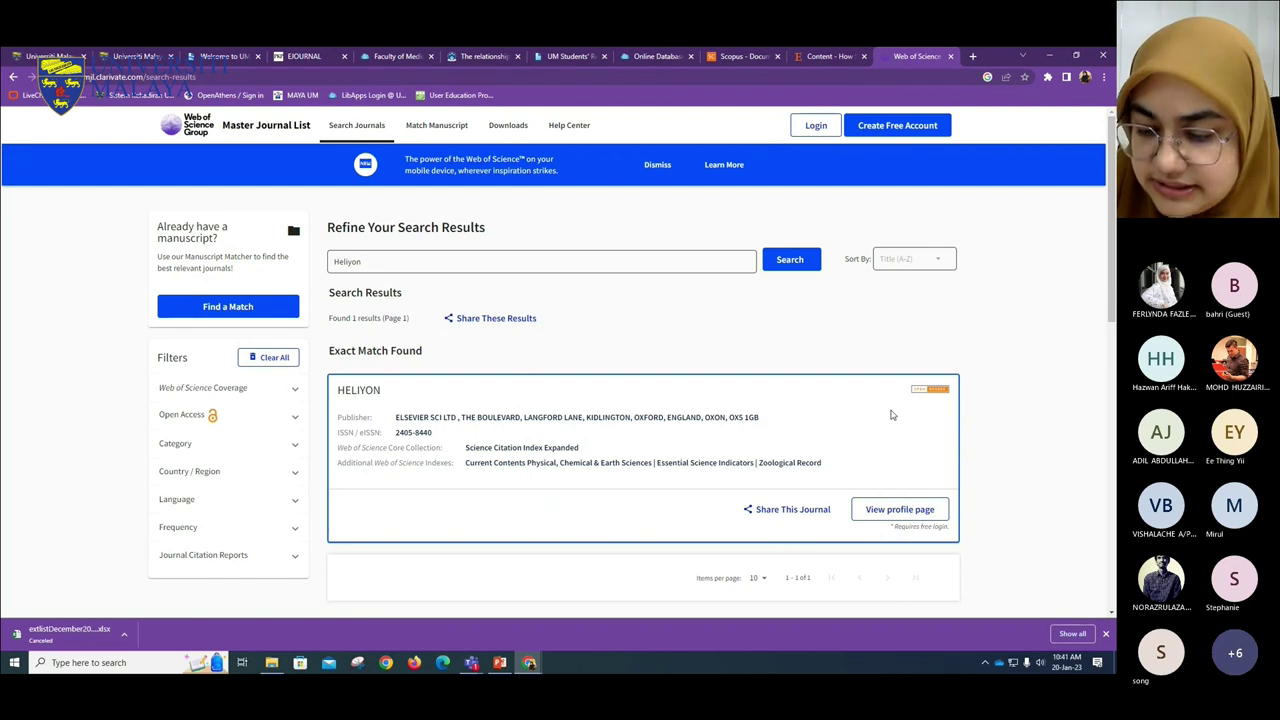
key("ctrl+plus")
key("ctrl+plus")
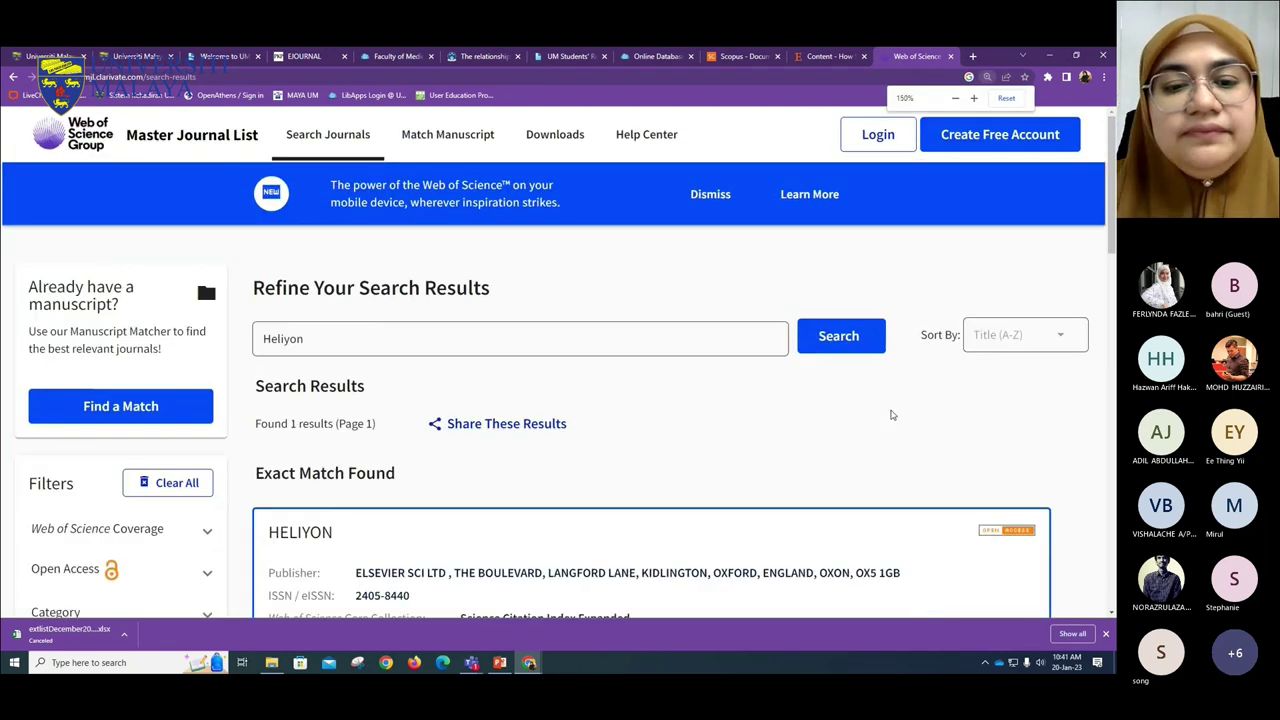
scroll(407, 341, "down", 3)
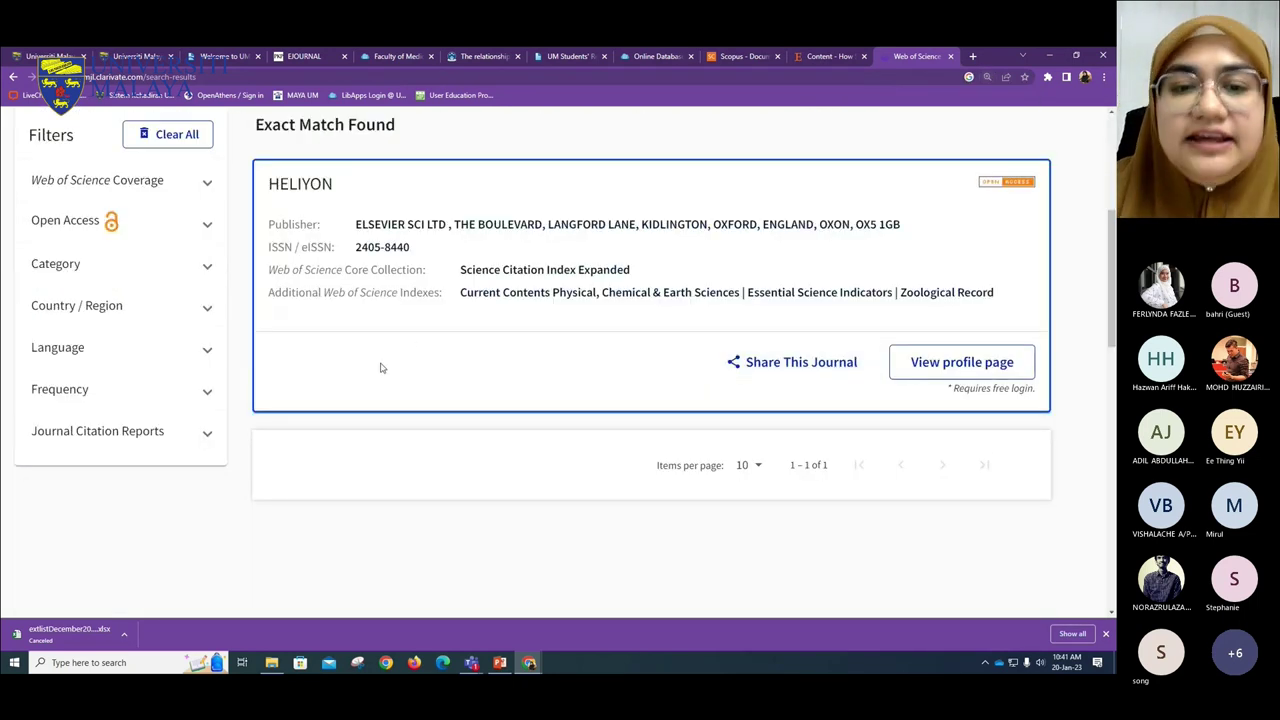
- Highlight HELIYON's Core Collection coverage, Science Citation Index Expanded
left_click_drag(640, 273, 270, 272)
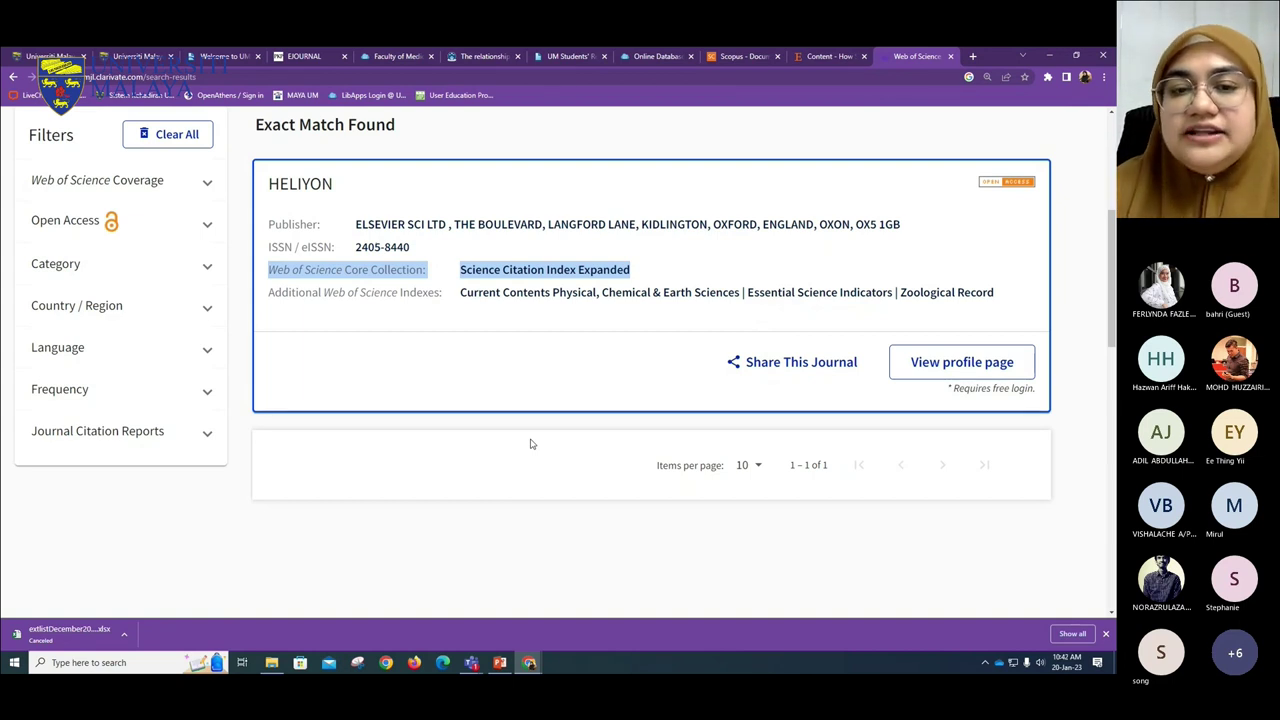
left_click(463, 270)
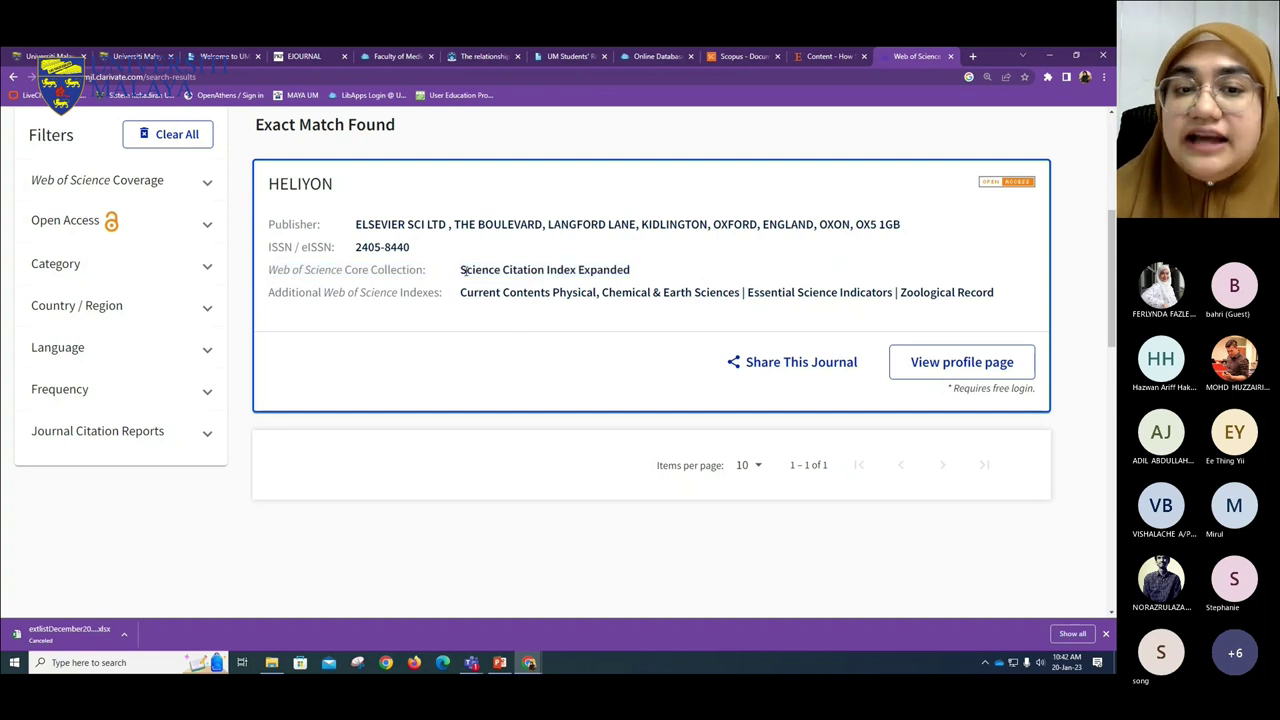
left_click_drag(463, 270, 640, 277)
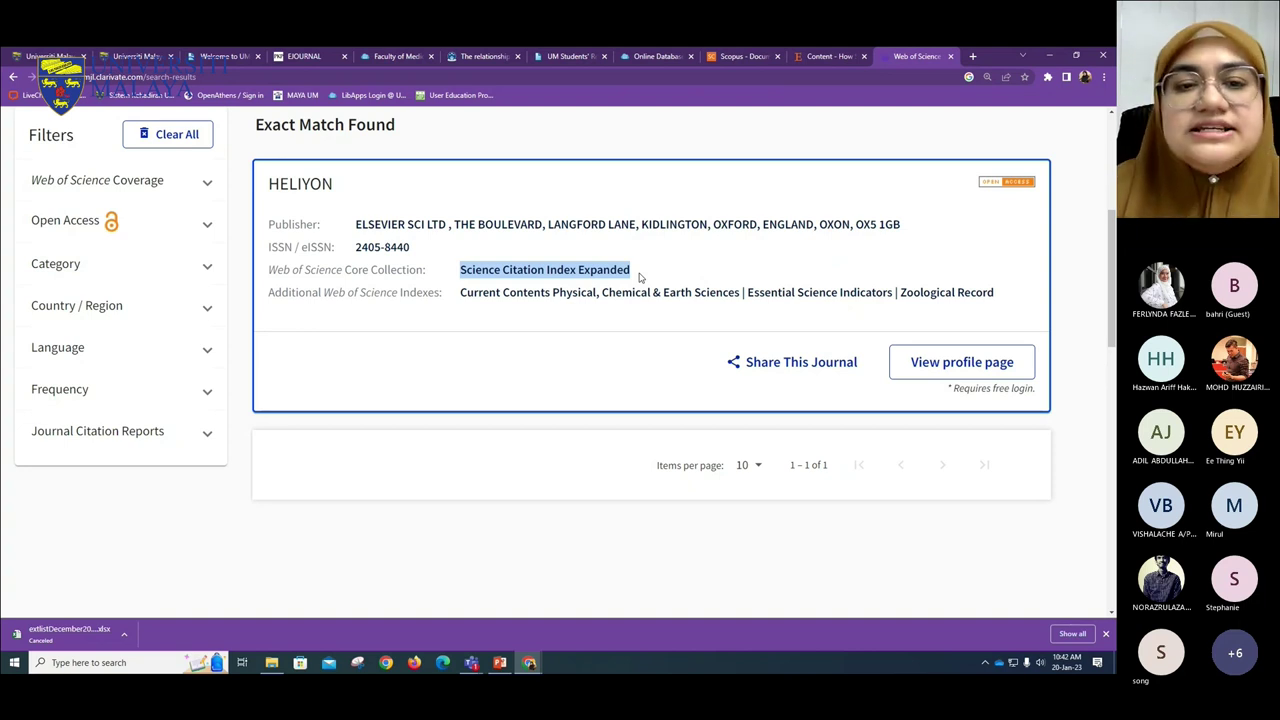
scroll(628, 320, "up", 3)
scroll(626, 336, "down", 1)
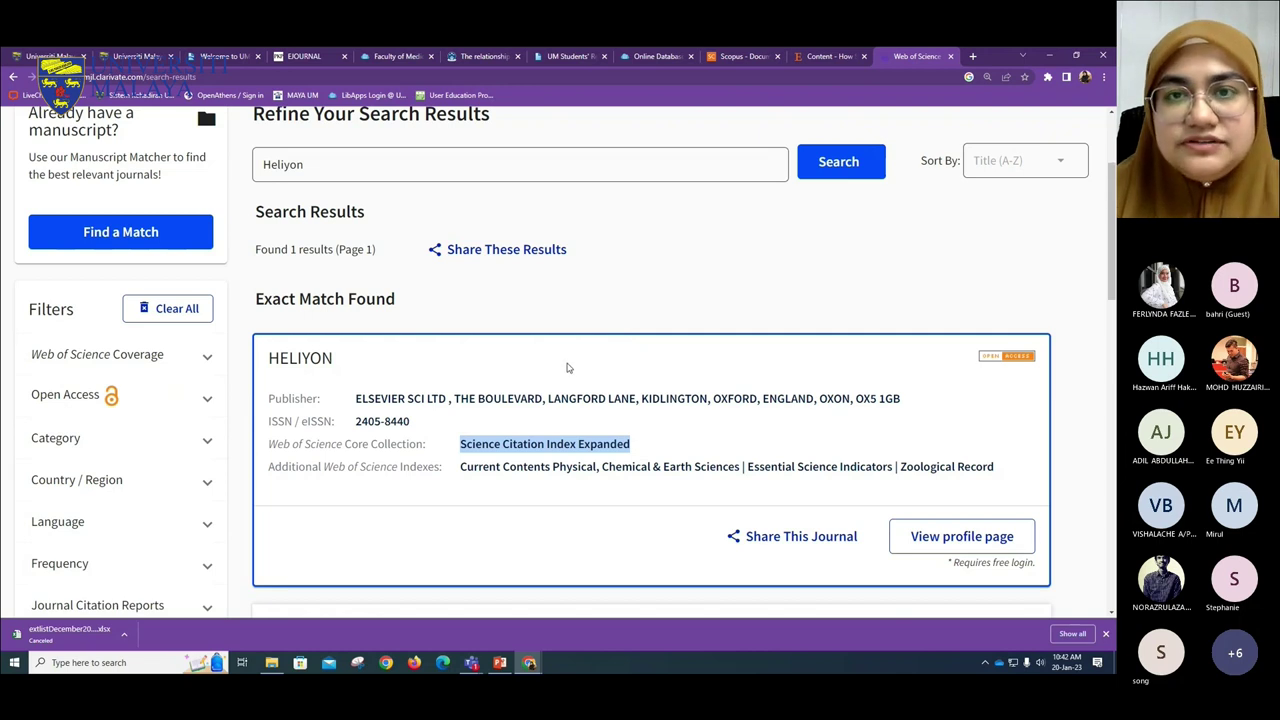
left_click(610, 298)
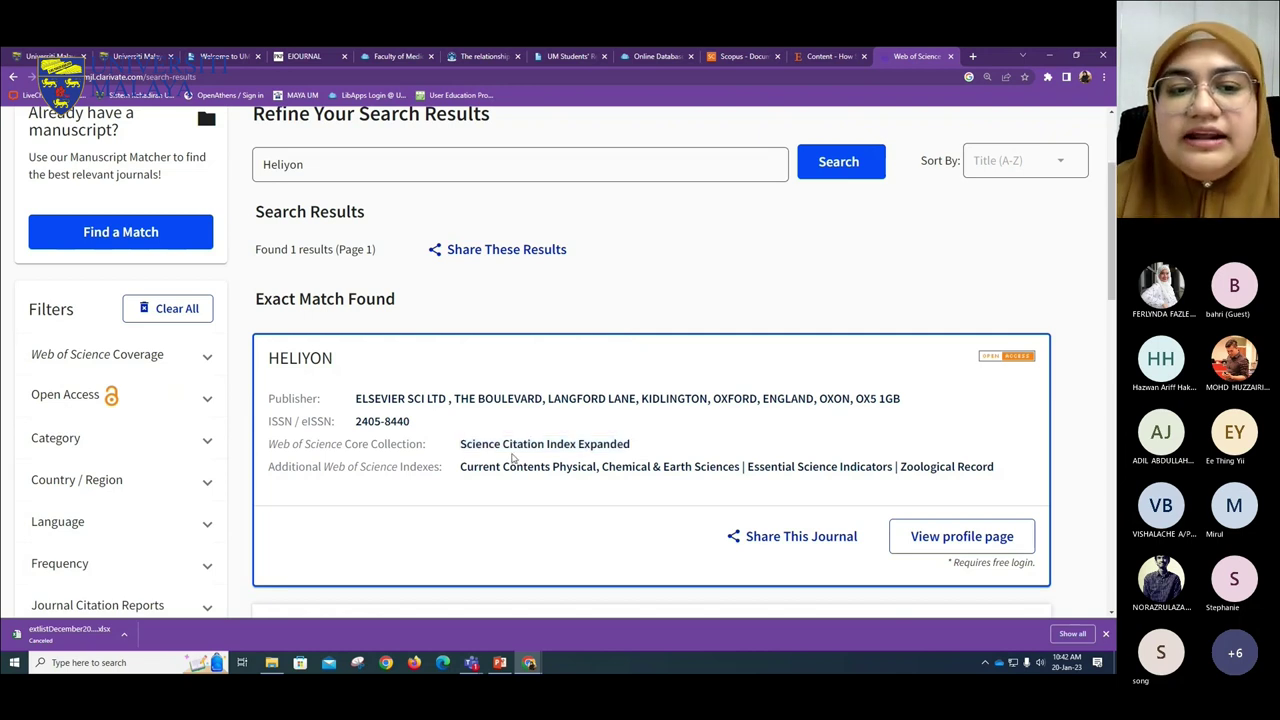
scroll(516, 541, "up", 1)
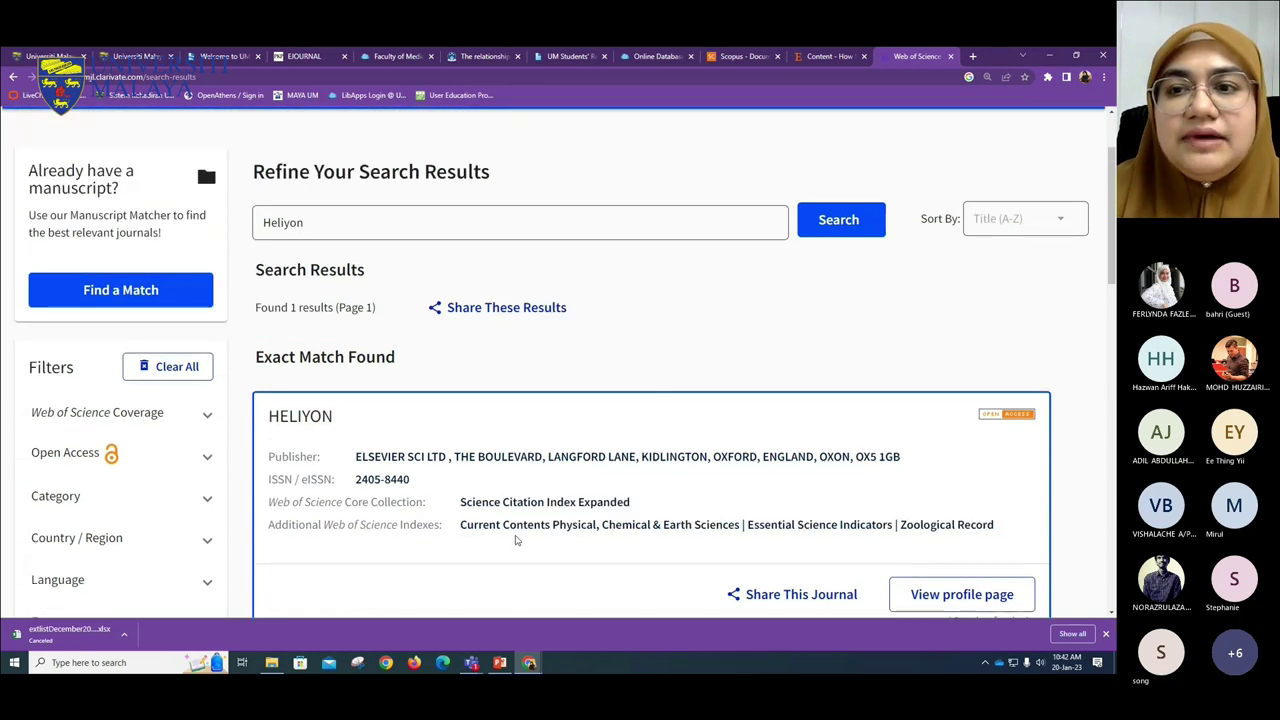
scroll(516, 541, "down", 1)
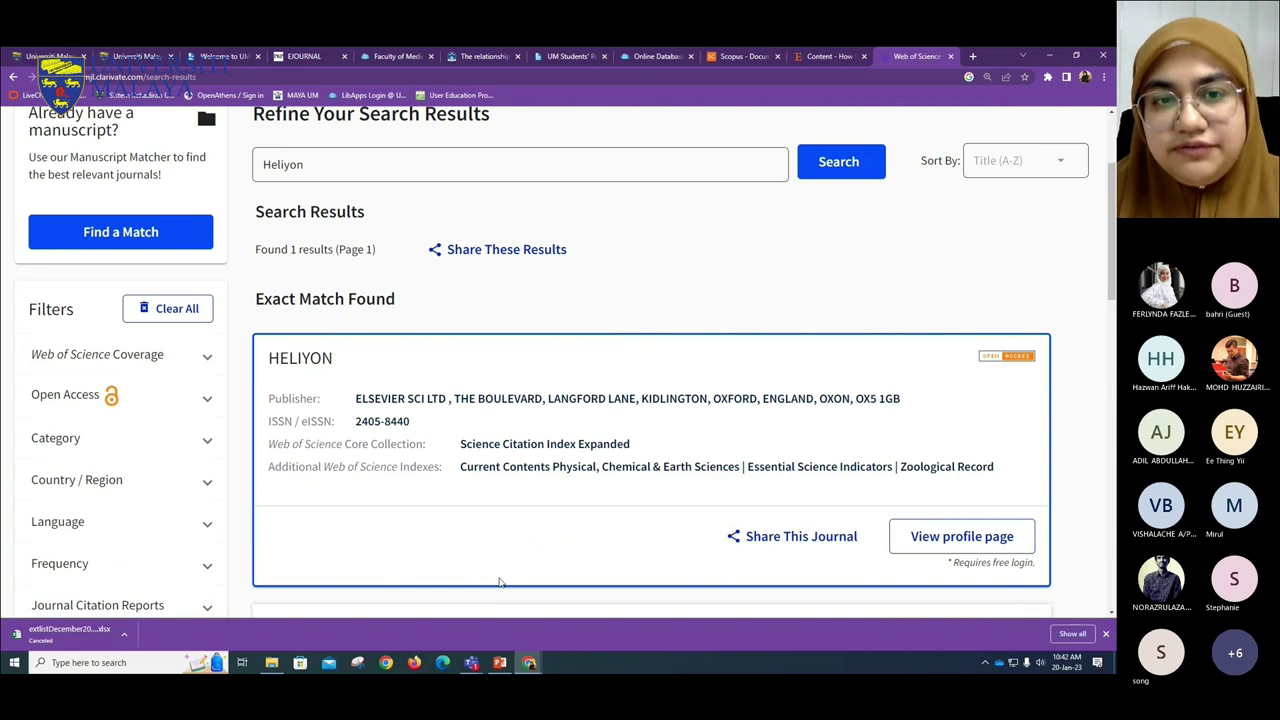
scroll(510, 583, "up", 1)
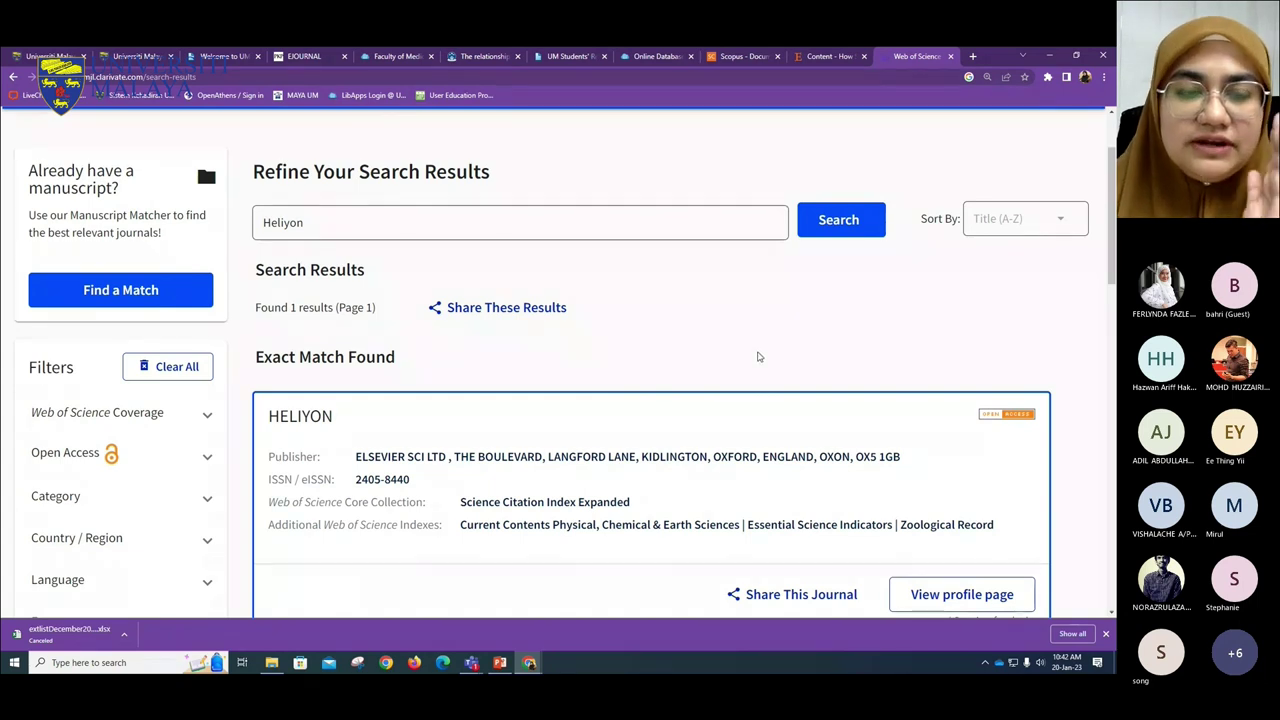
left_click(1104, 76)
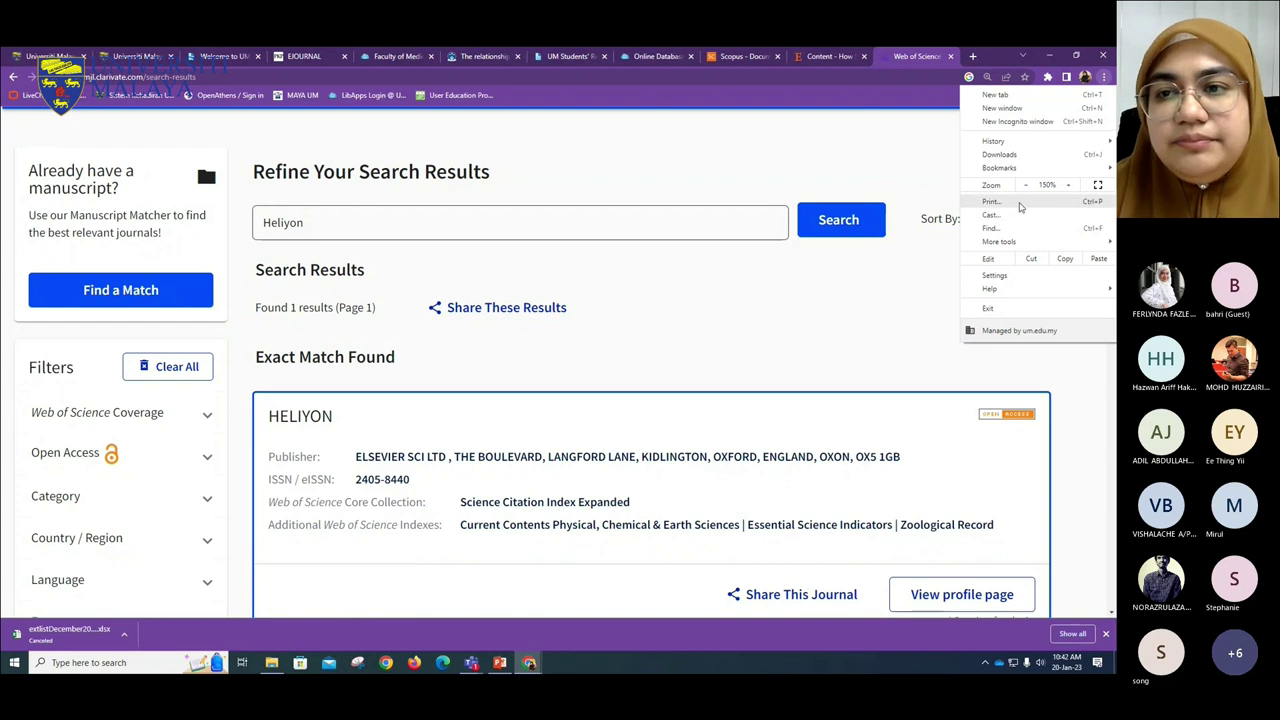
left_click(992, 201)
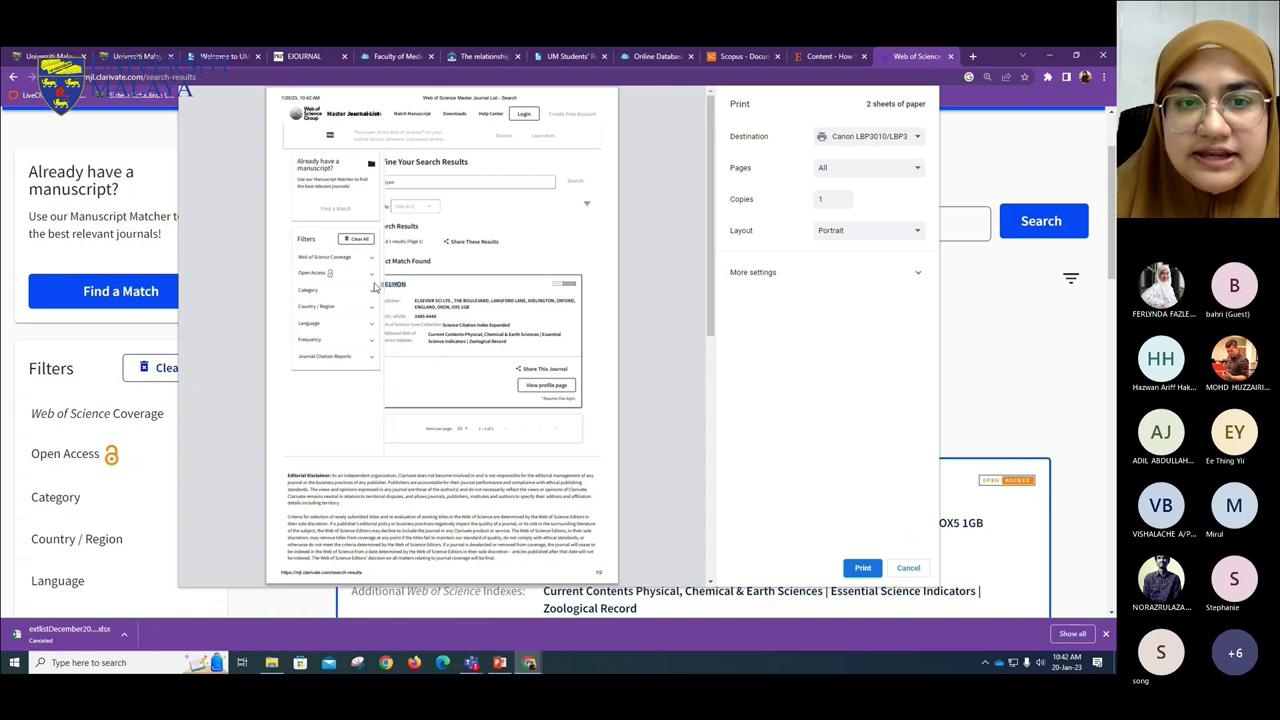
left_click_drag(519, 329, 421, 326)
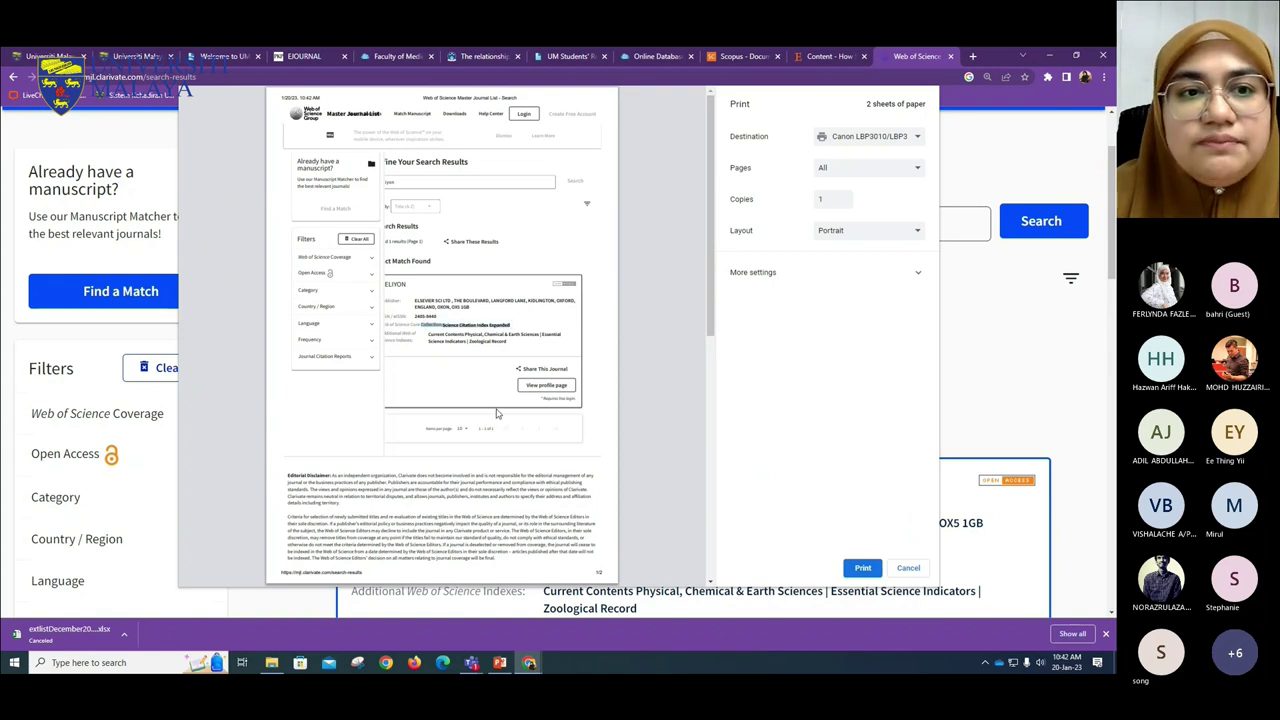
left_click(303, 97)
left_click_drag(284, 97, 321, 97)
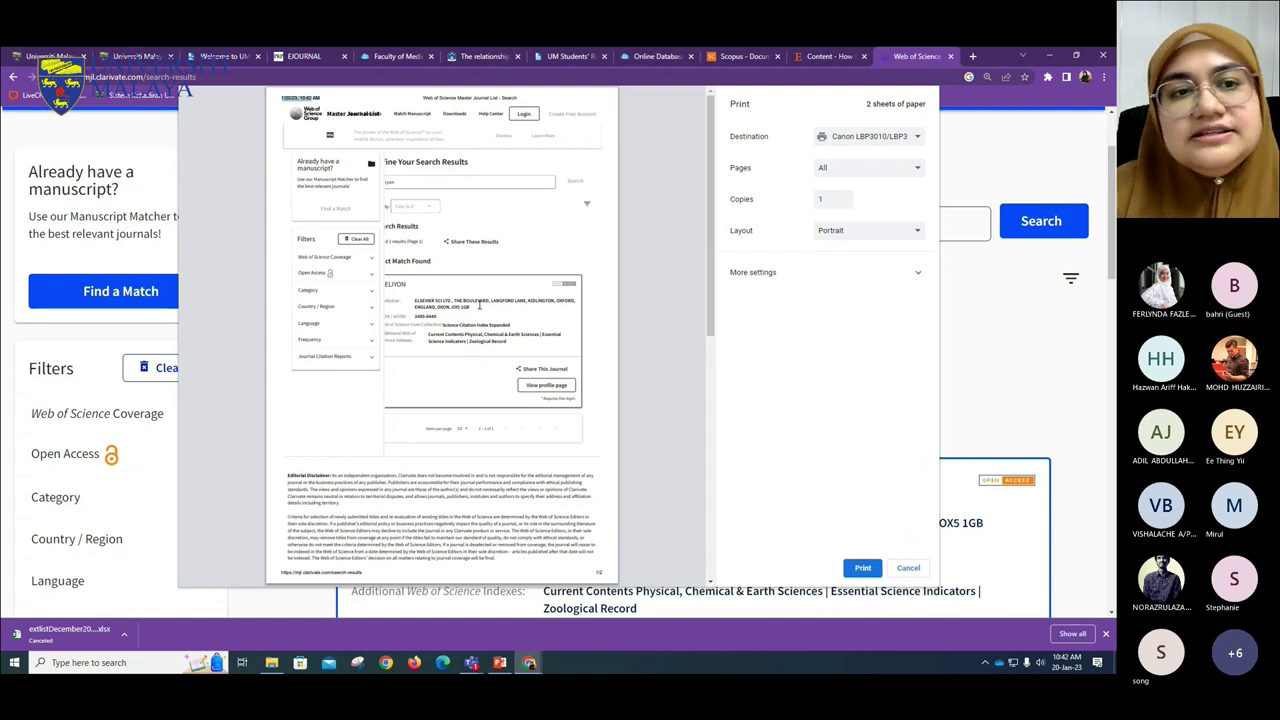
left_click(284, 101)
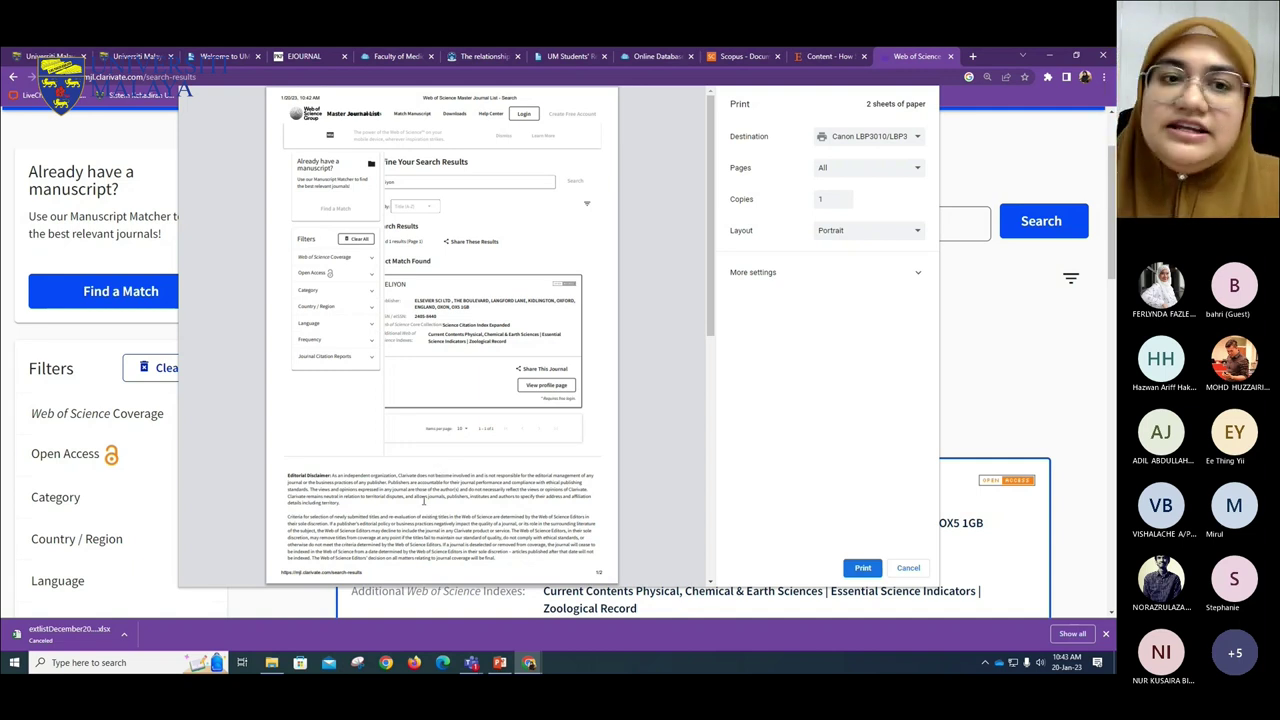
mouse_move(480, 668)
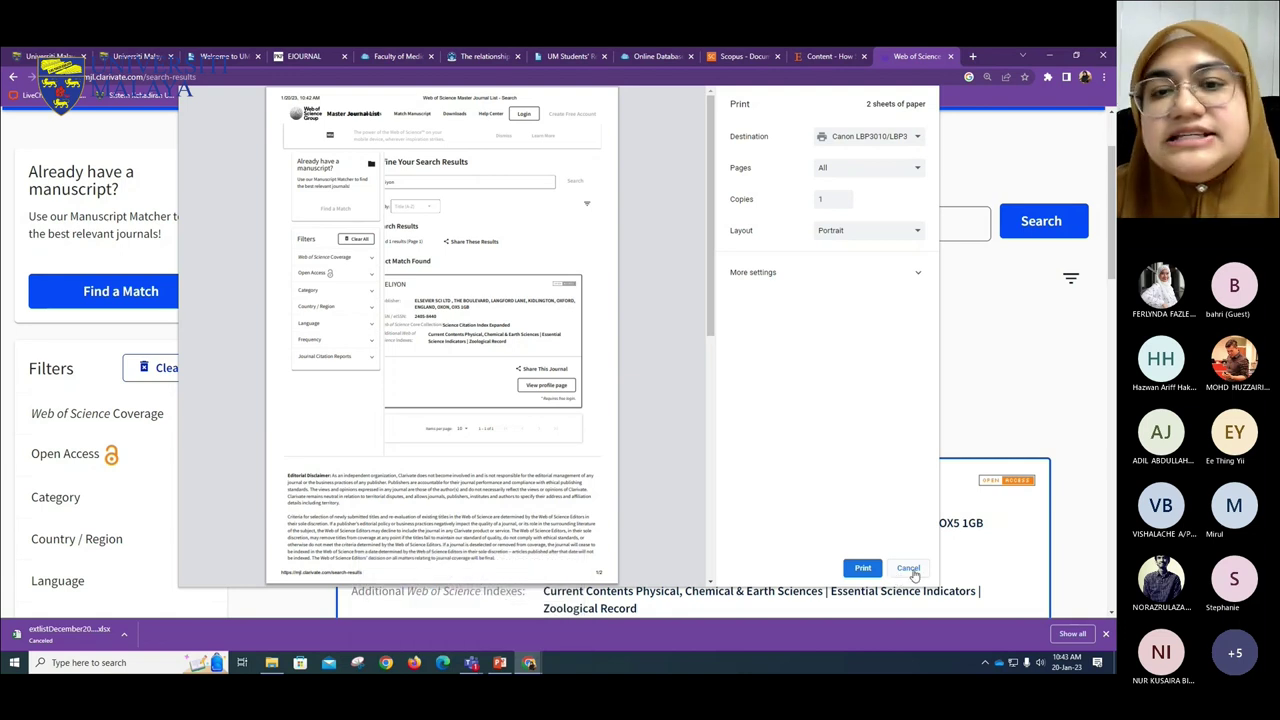
left_click(908, 568)
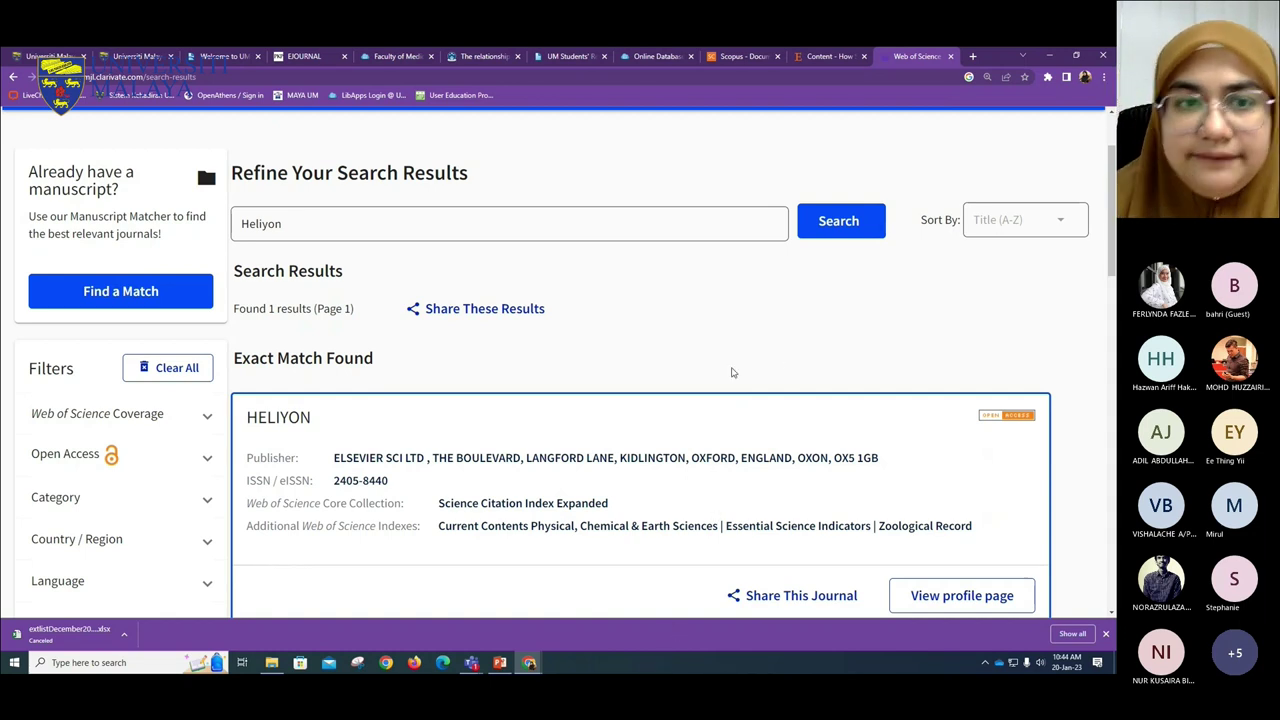
- Try the ACCOUNTING & FINANCE category filter on the results, then clear all filters
scroll(698, 330, "down", 3)
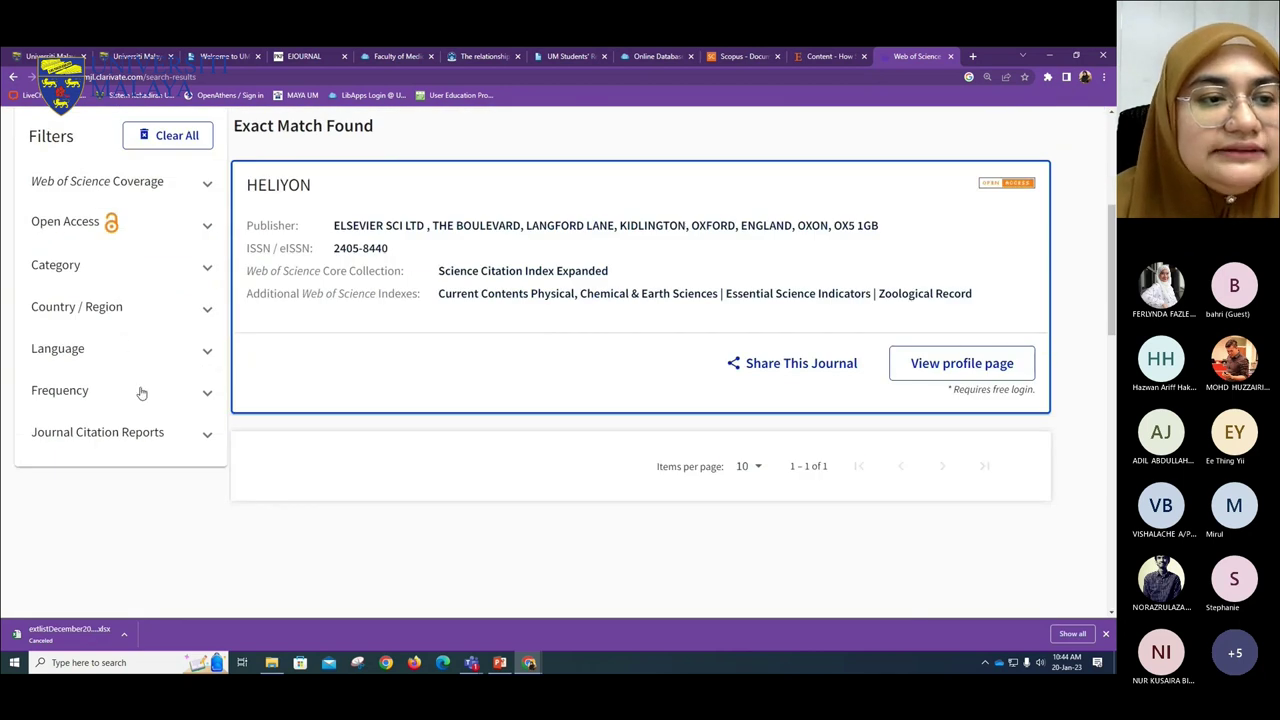
left_click(133, 262)
left_click(128, 322)
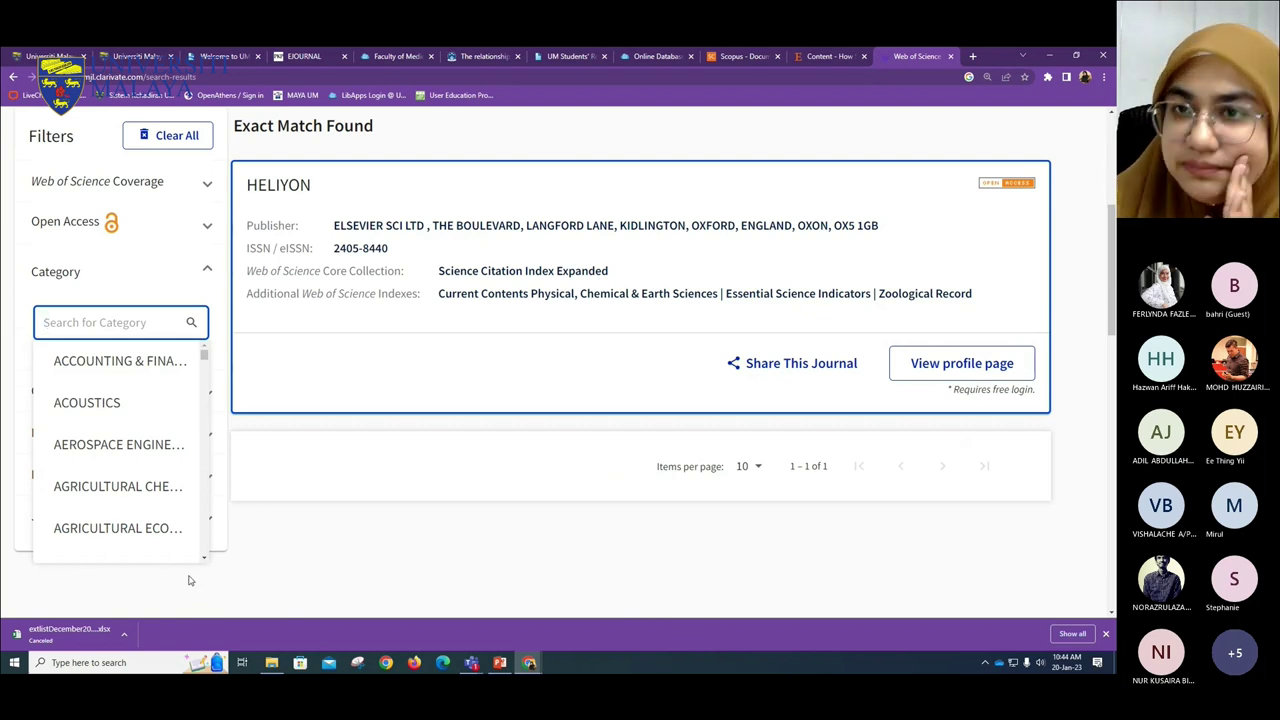
left_click(125, 363)
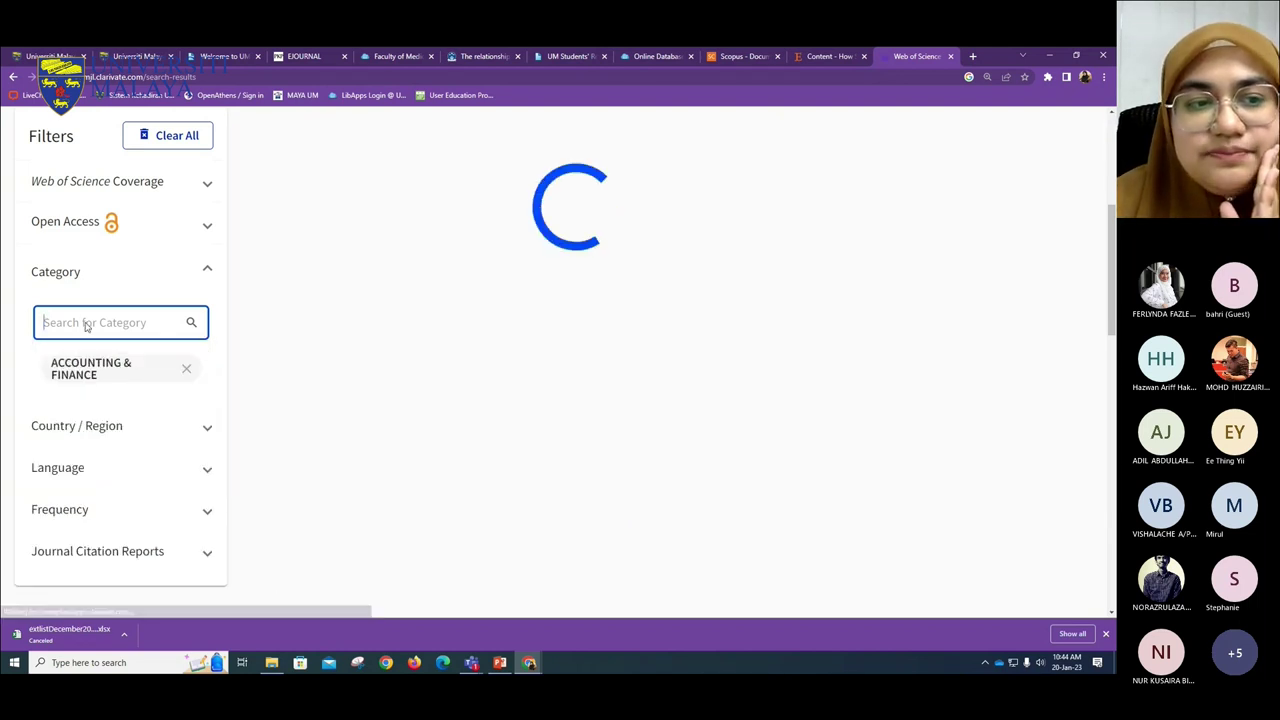
left_click(172, 325)
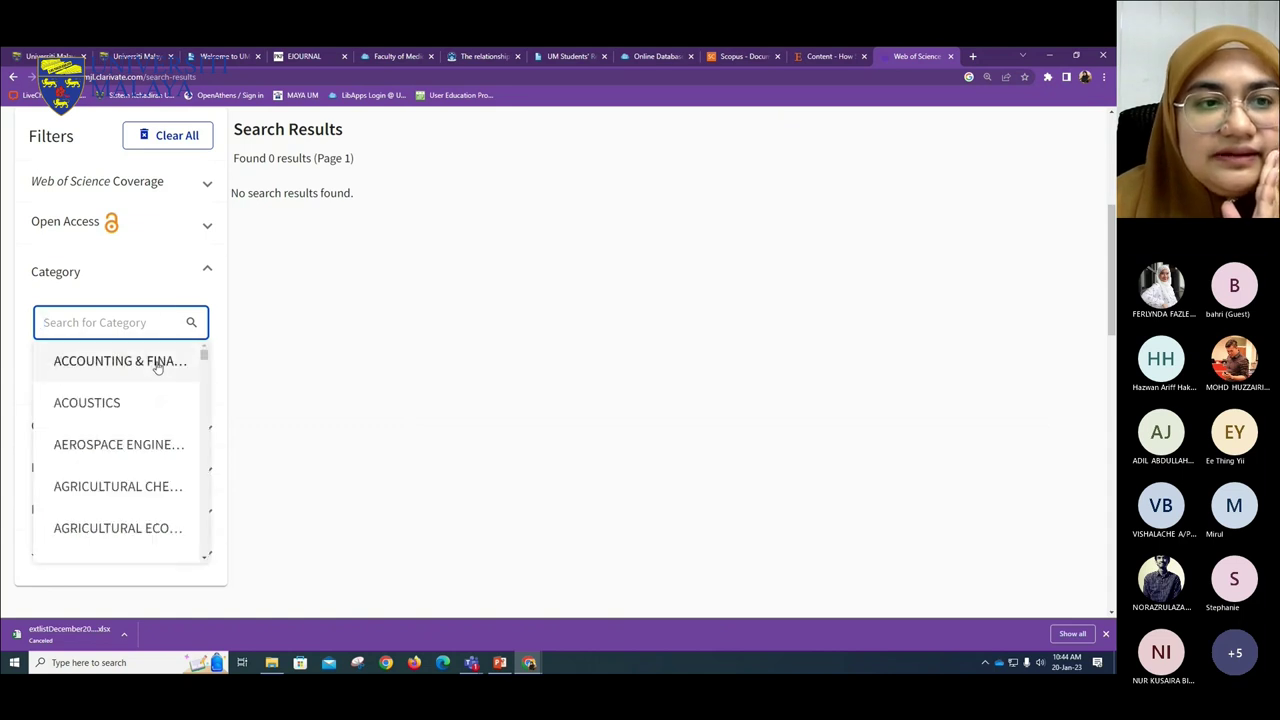
scroll(160, 378, "down", 4)
left_click(408, 340)
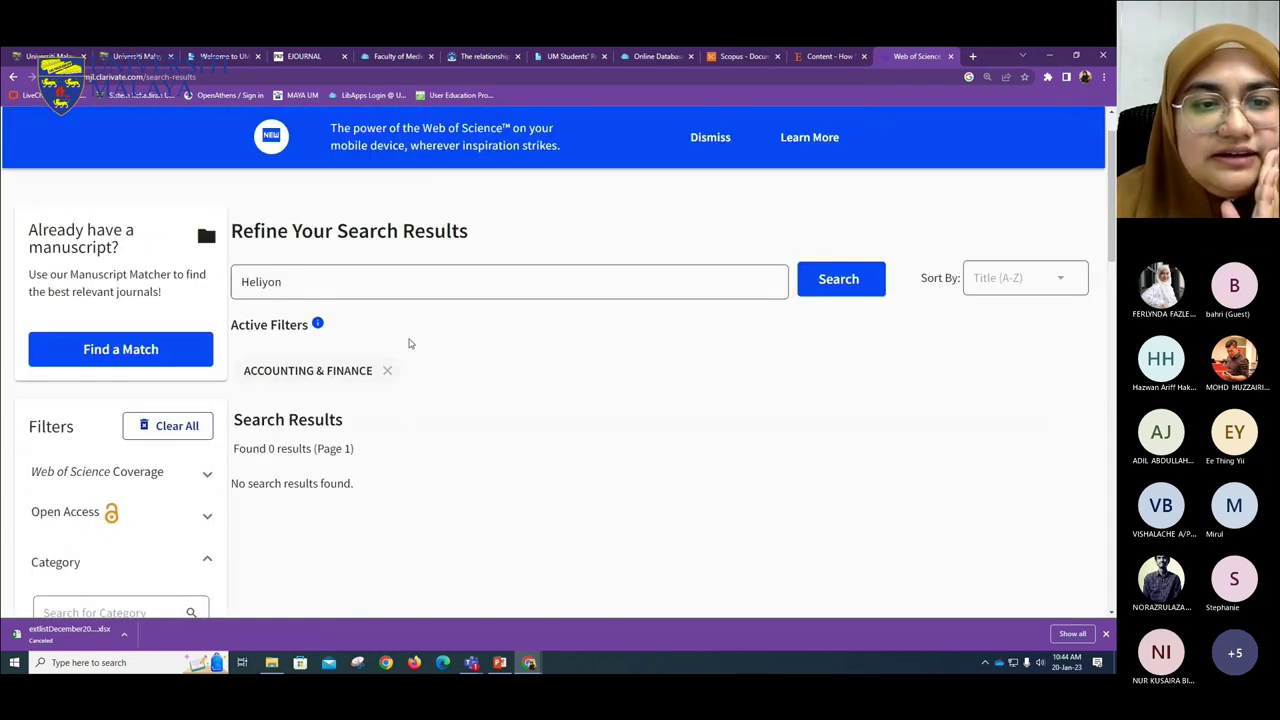
left_click(172, 427)
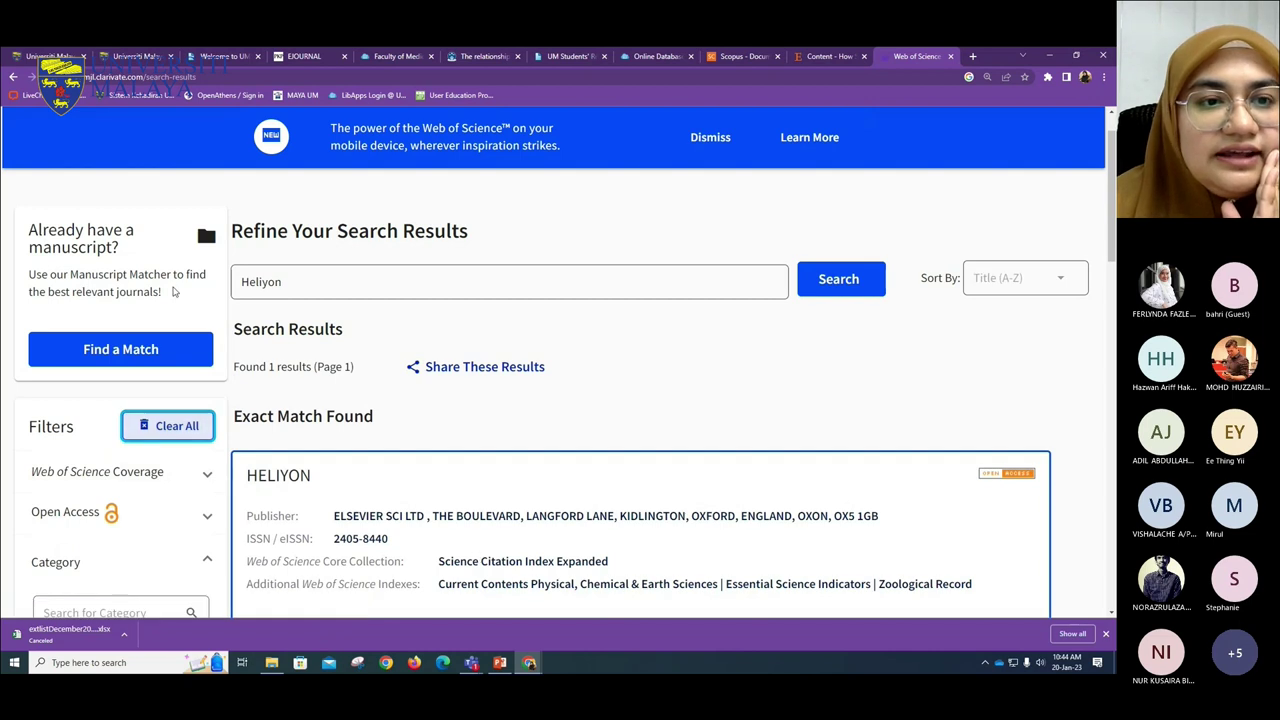
- Go back to the home page and rerun the Heliyon search with filters cleared
left_click(13, 76)
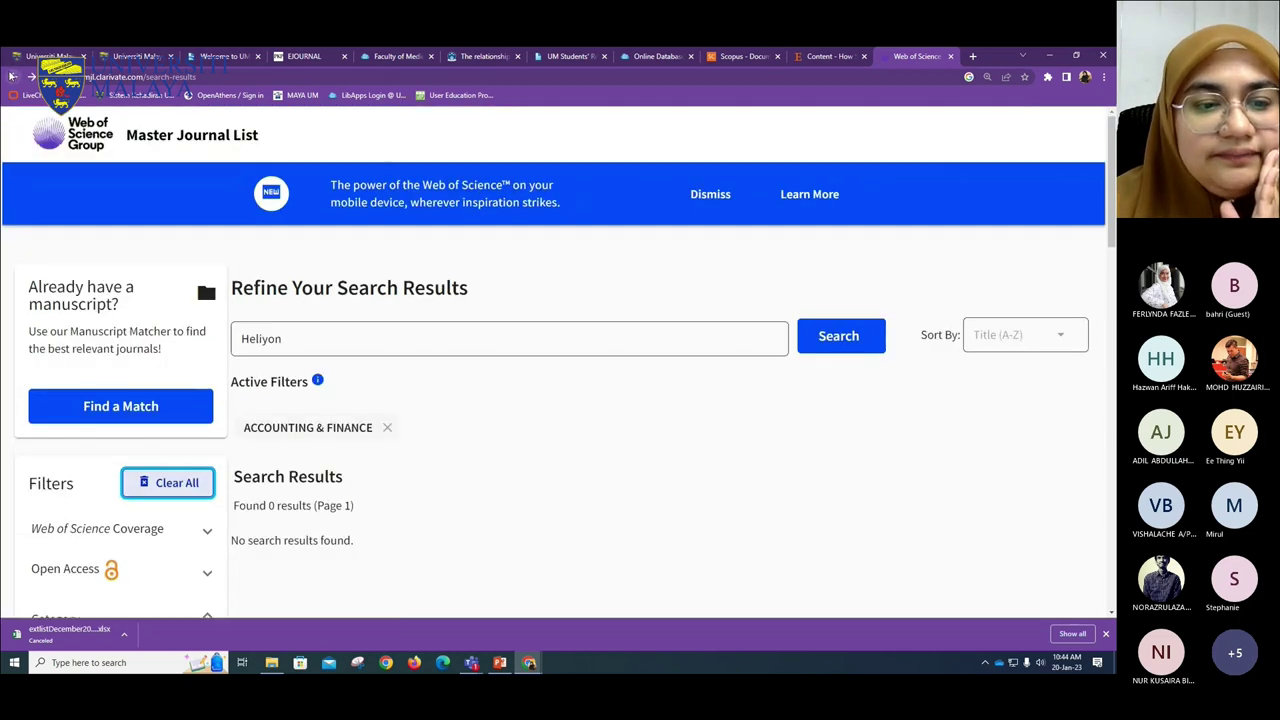
left_click(13, 76)
left_click(13, 76)
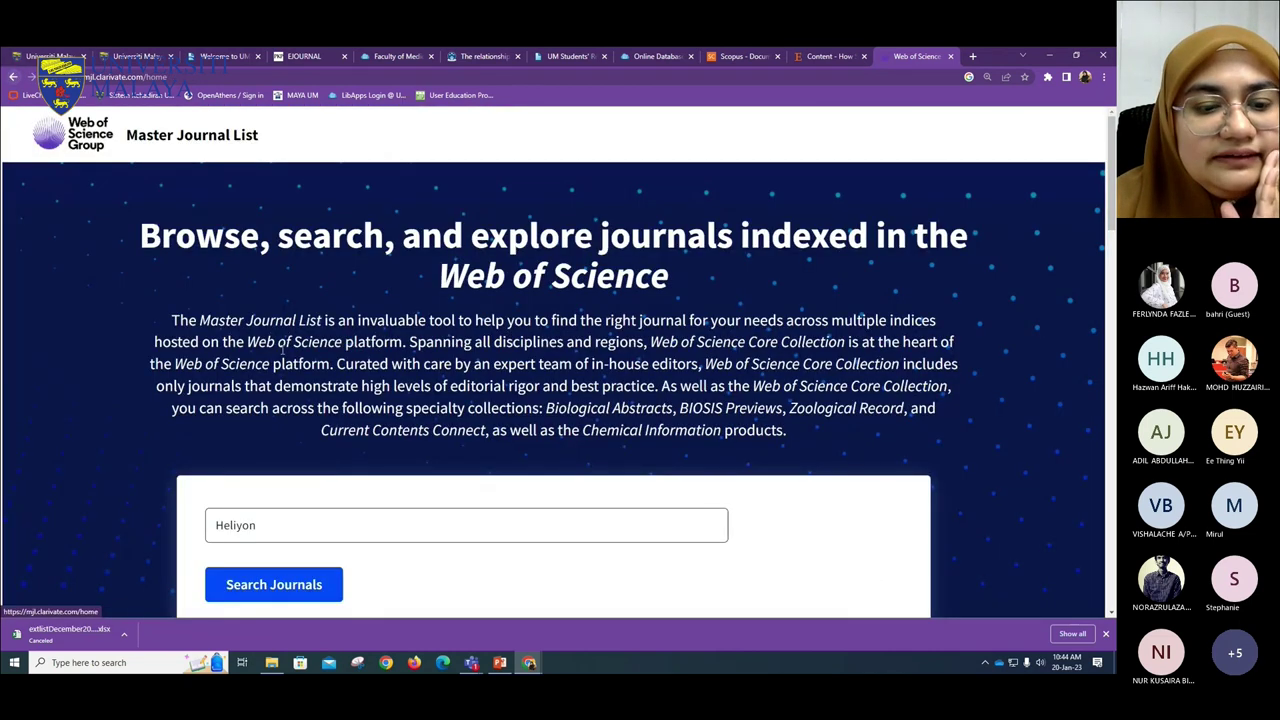
left_click(274, 236)
scroll(283, 377, "down", 3)
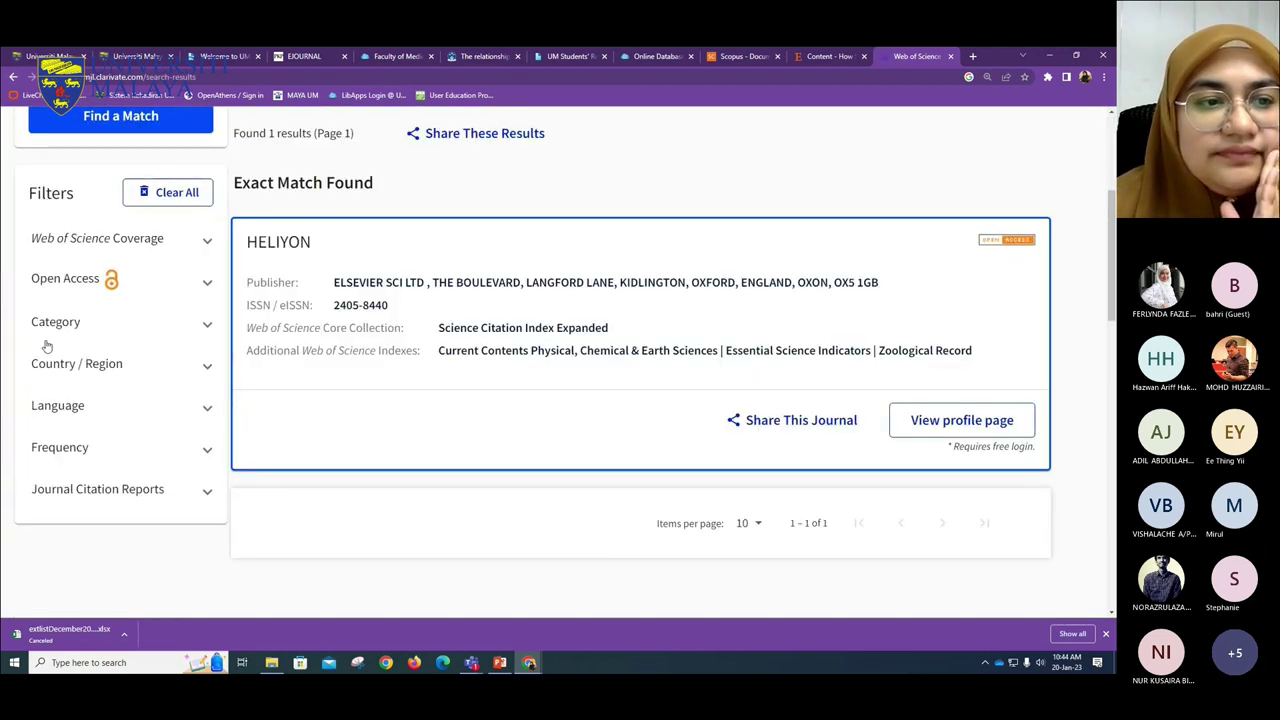
left_click(160, 192)
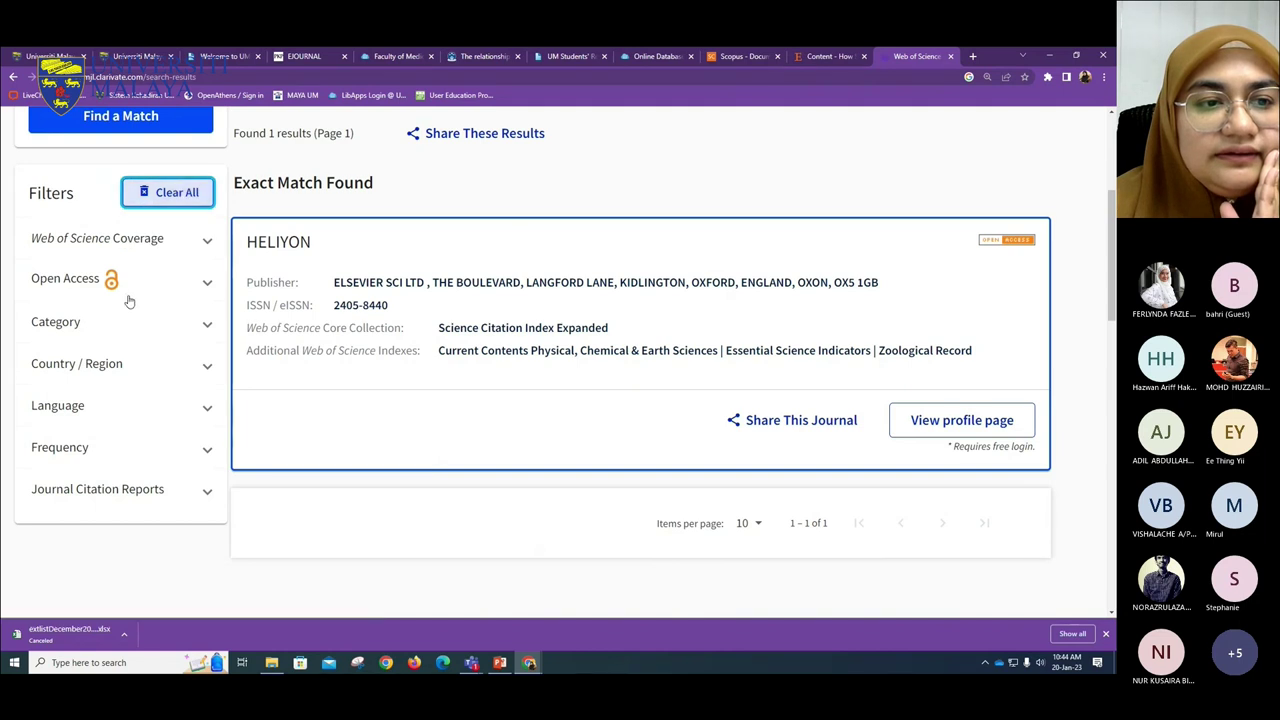
- Expand the Open Access and Category filters, filter by ANDROLOGY, and dismiss the app banner
left_click(112, 284)
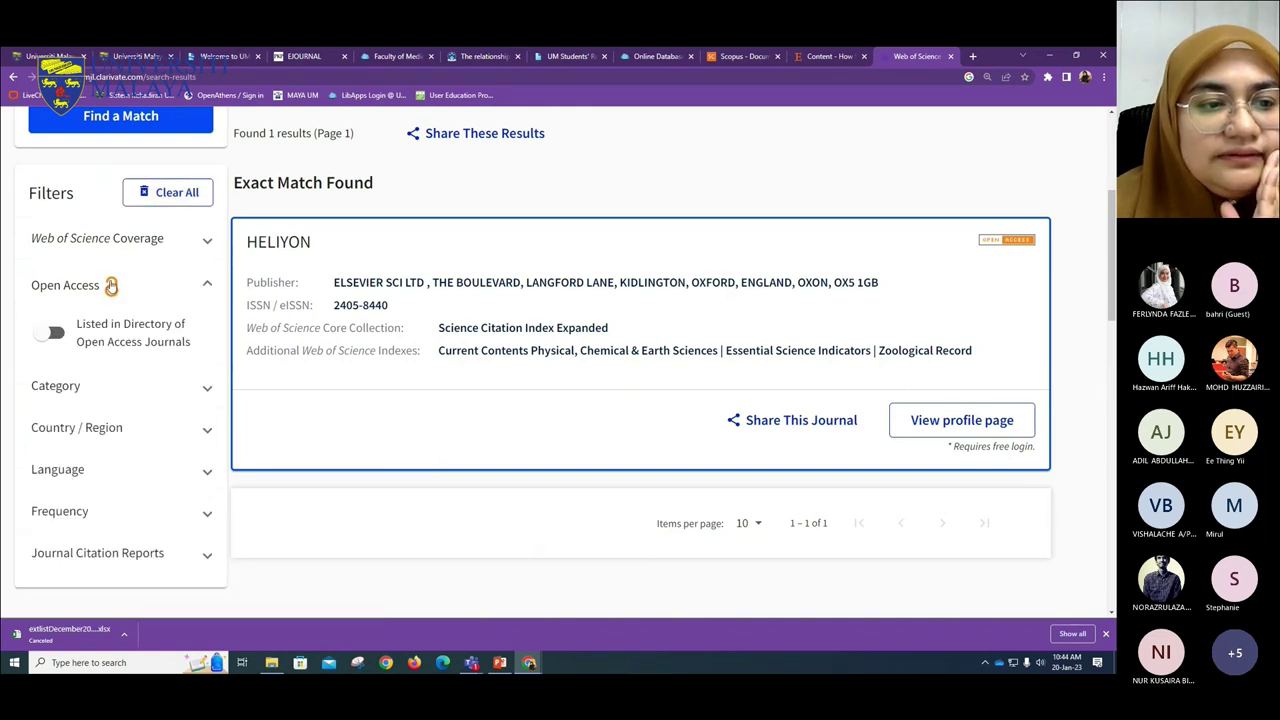
left_click(84, 386)
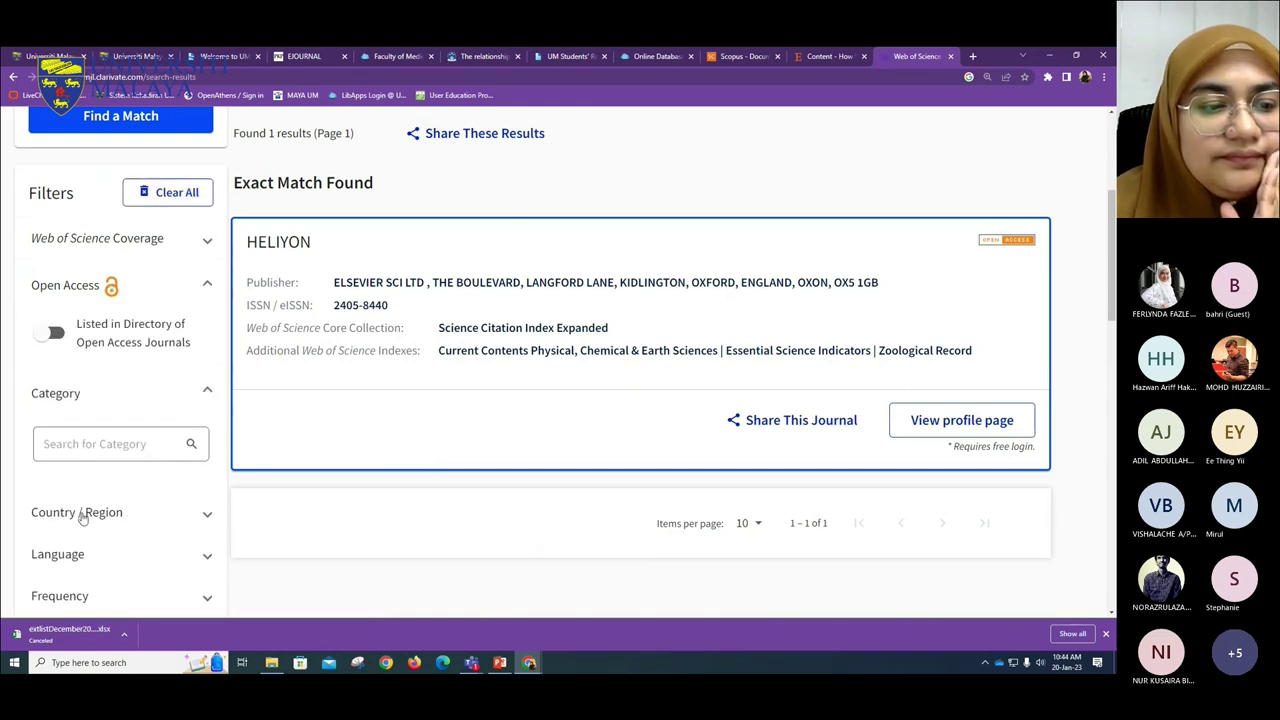
left_click(174, 444)
scroll(170, 347, "down", 5)
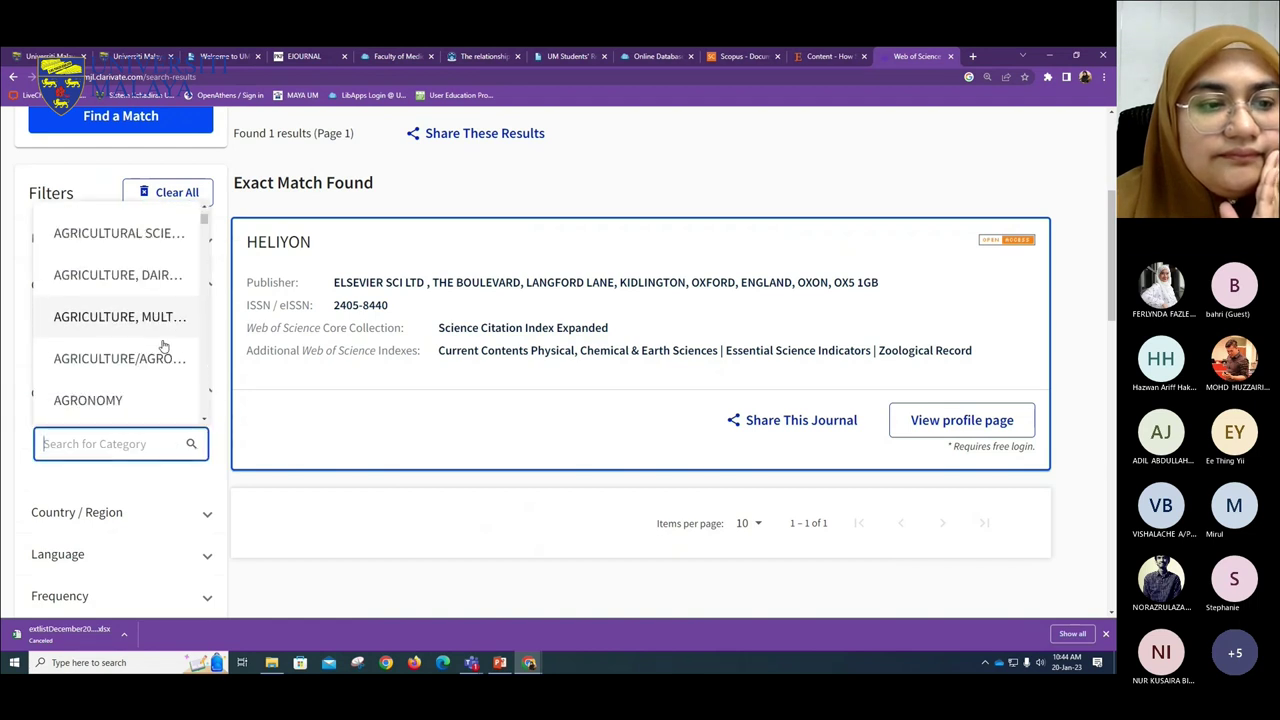
left_click(120, 381)
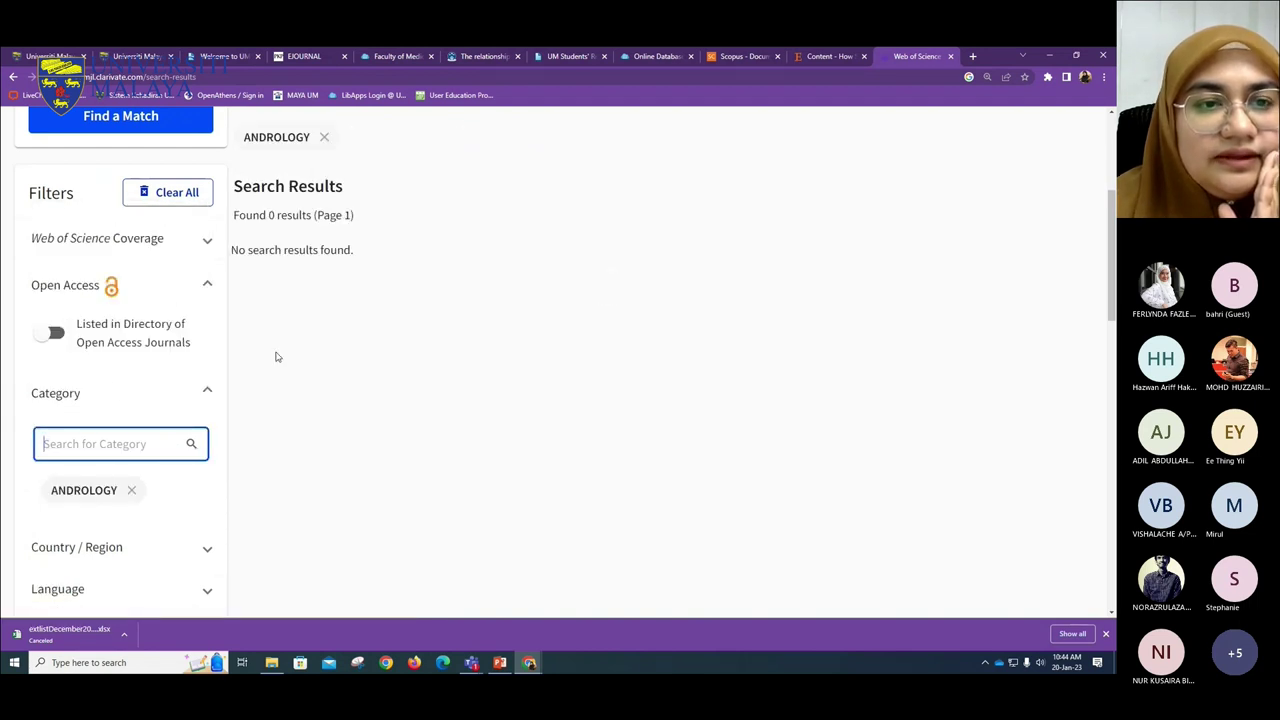
scroll(270, 360, "up", 3)
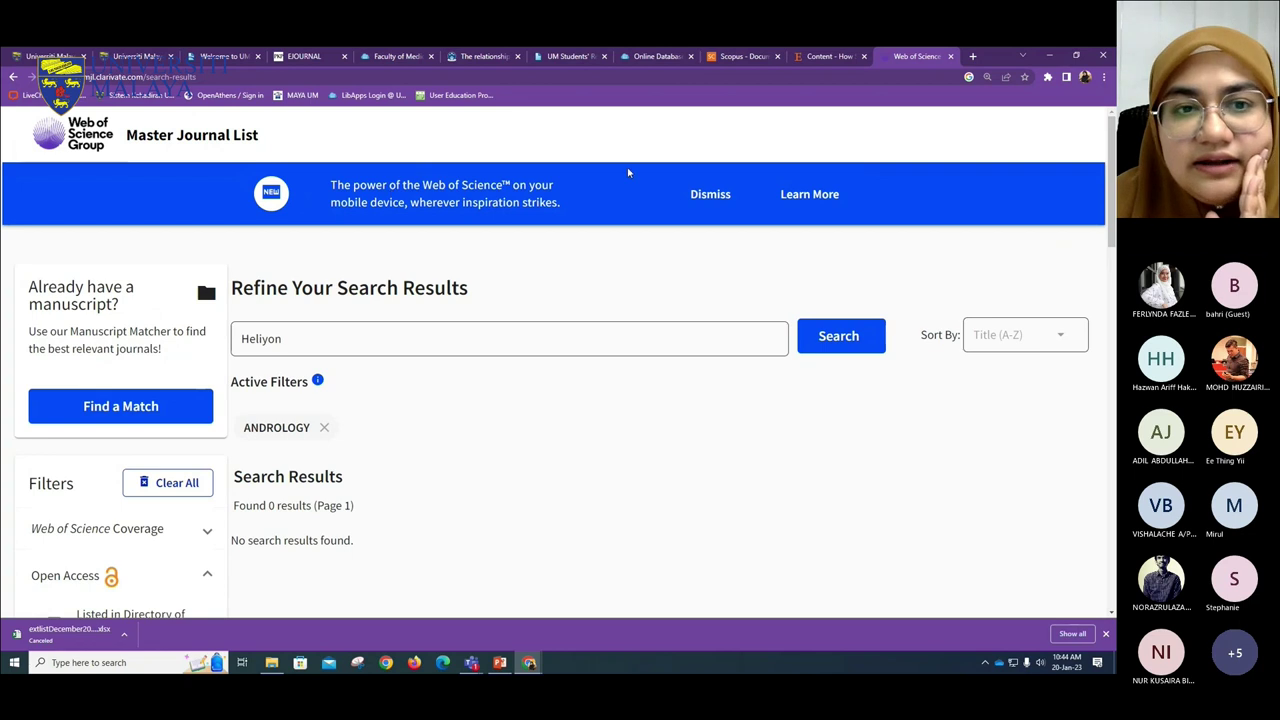
left_click(710, 194)
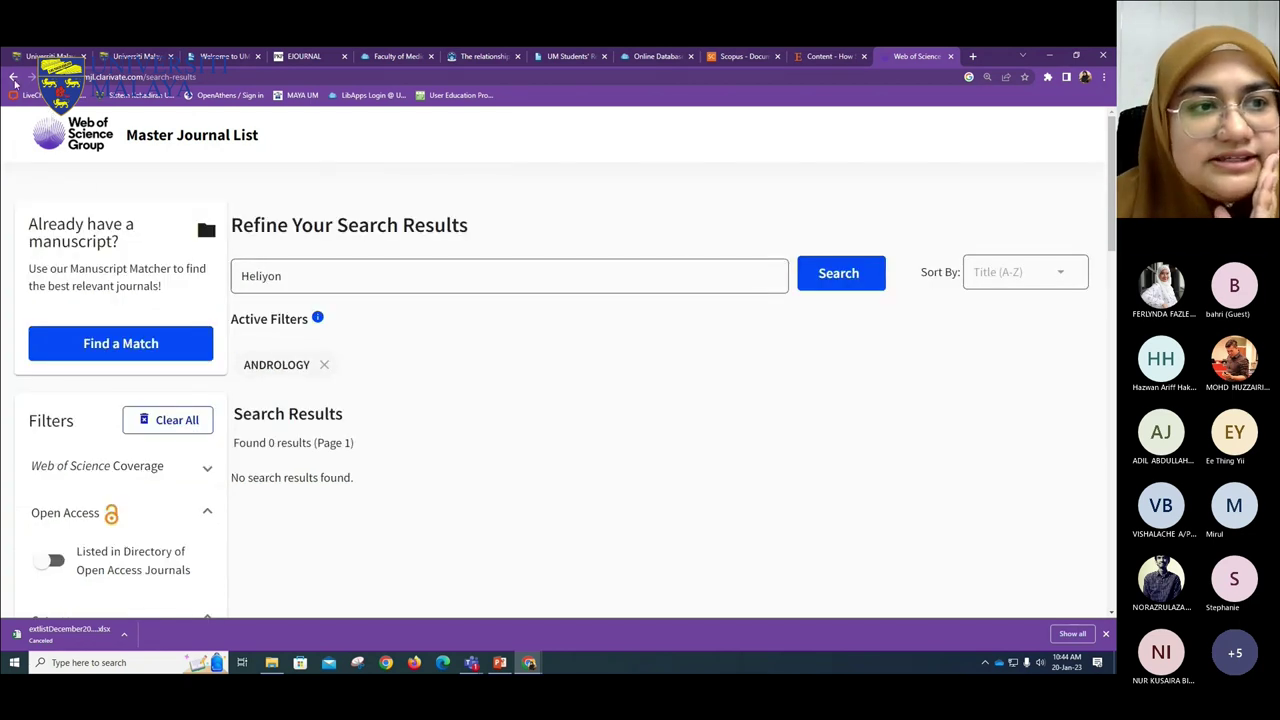
- Return to the home page, rerun the Heliyon search, then delete the search box text
left_click(13, 77)
left_click(13, 77)
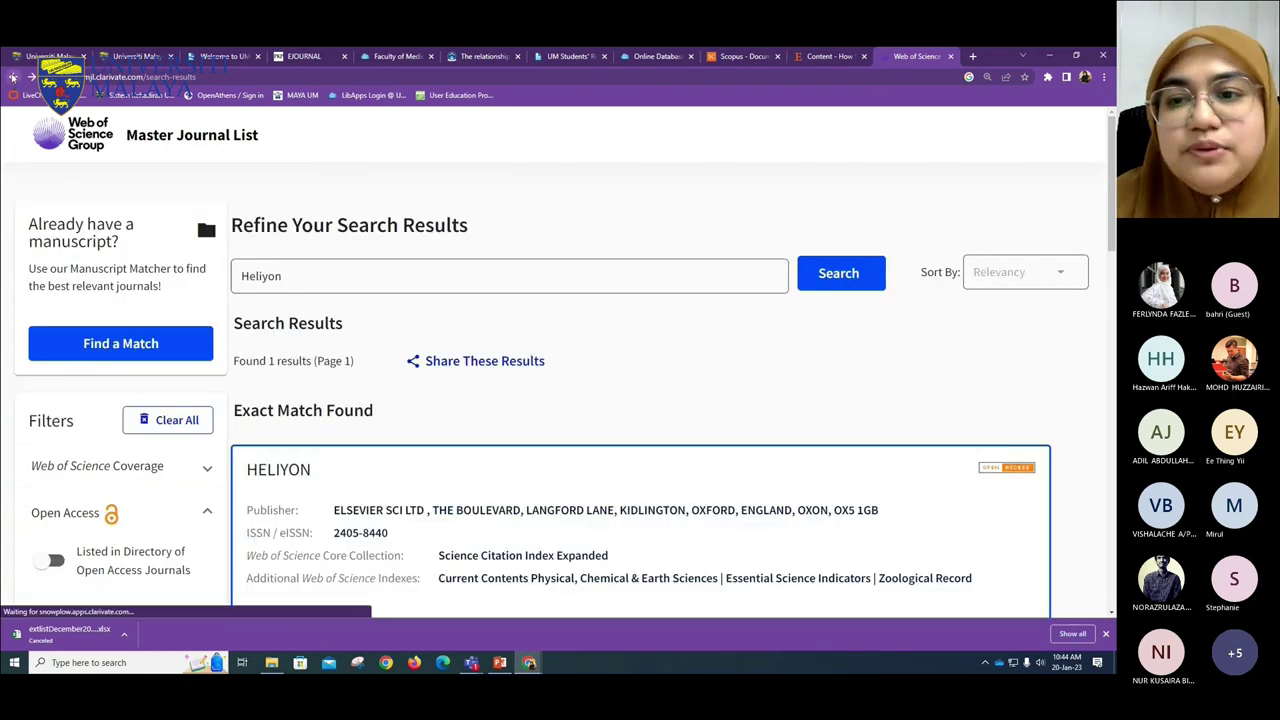
left_click(13, 77)
scroll(627, 418, "down", 3)
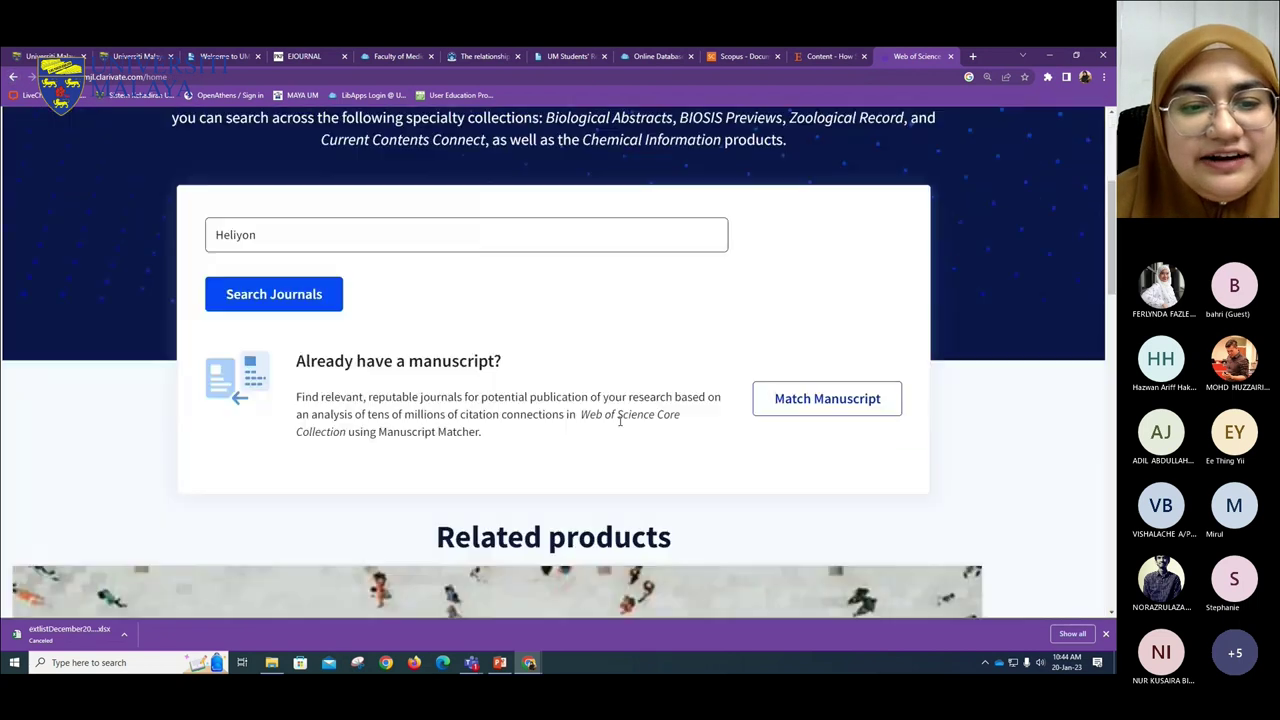
left_click(252, 308)
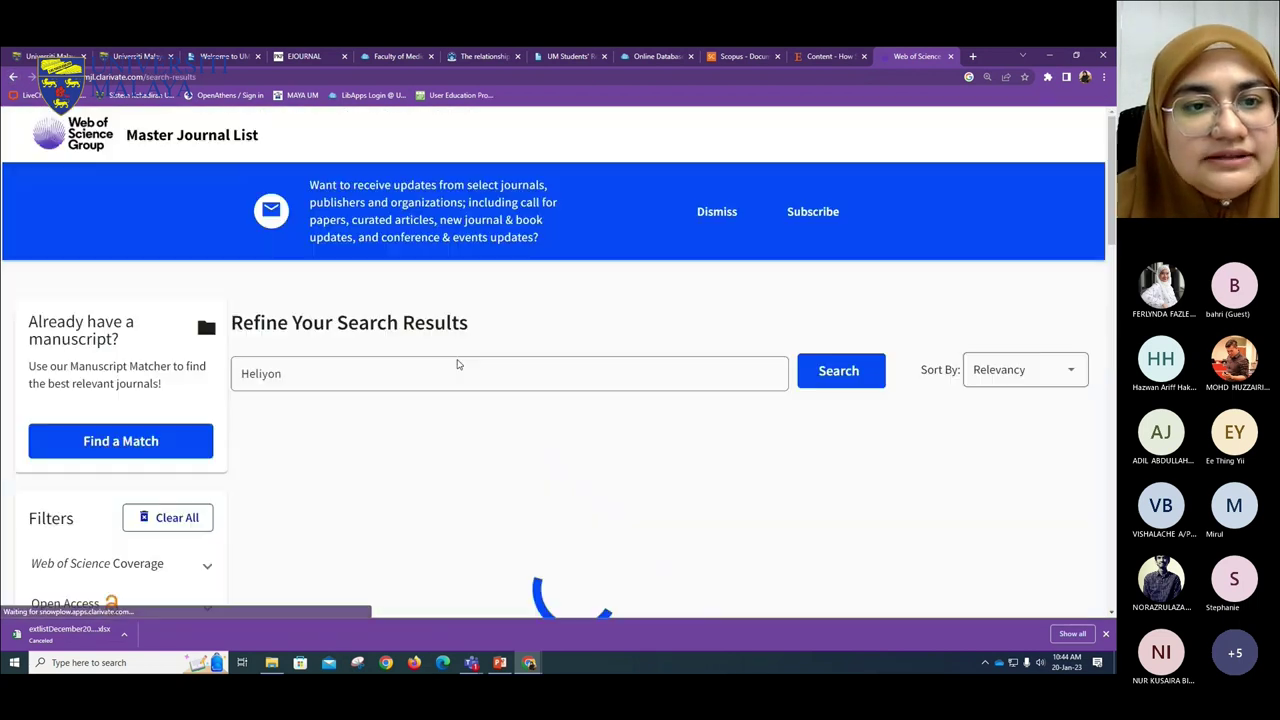
left_click_drag(700, 363, 68, 366)
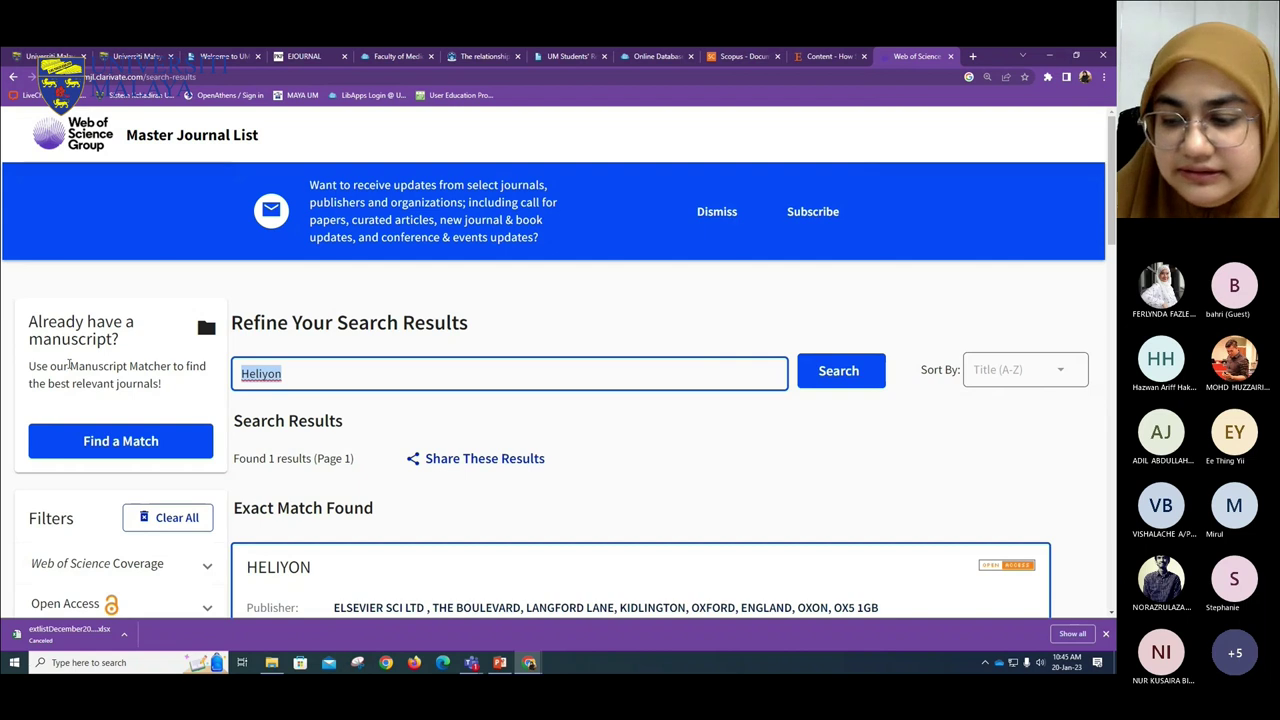
key("BackSpace")
scroll(100, 385, "down", 3)
- Filter the journals by the ACCOUNTING & FINANCE category and scroll through the 18 results
left_click(130, 365)
left_click(120, 424)
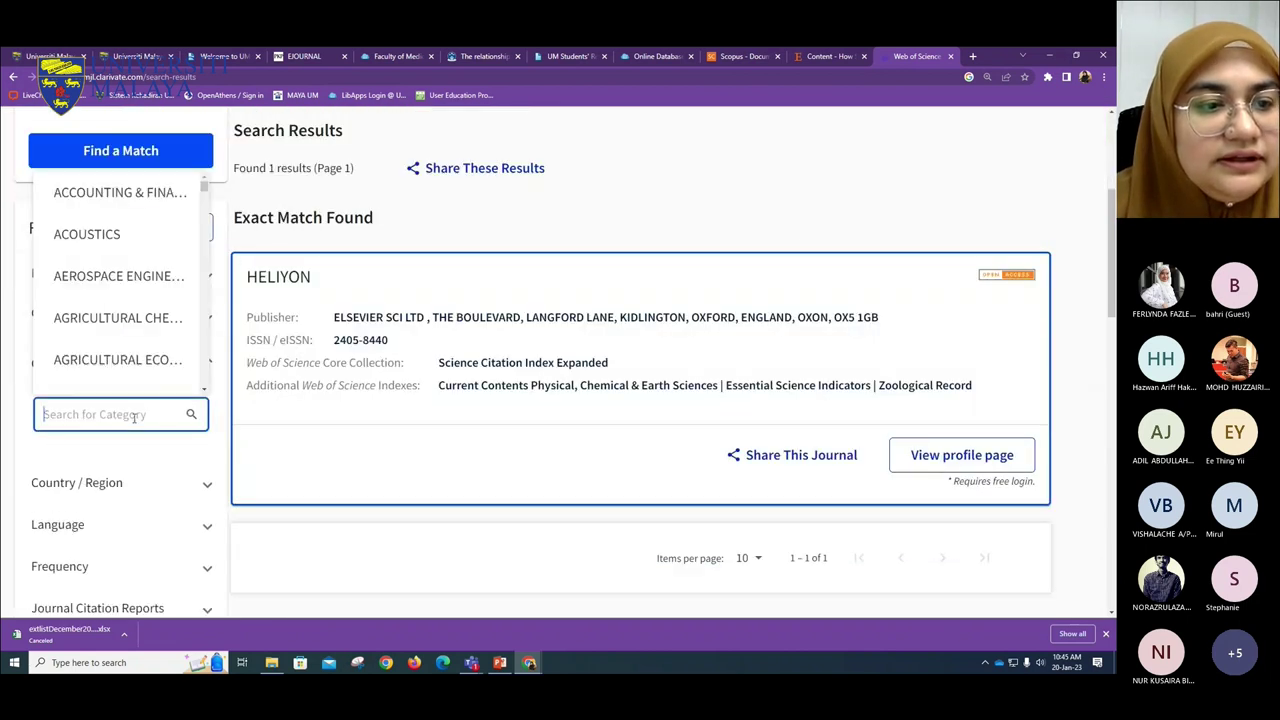
left_click(118, 192)
scroll(368, 419, "down", 3)
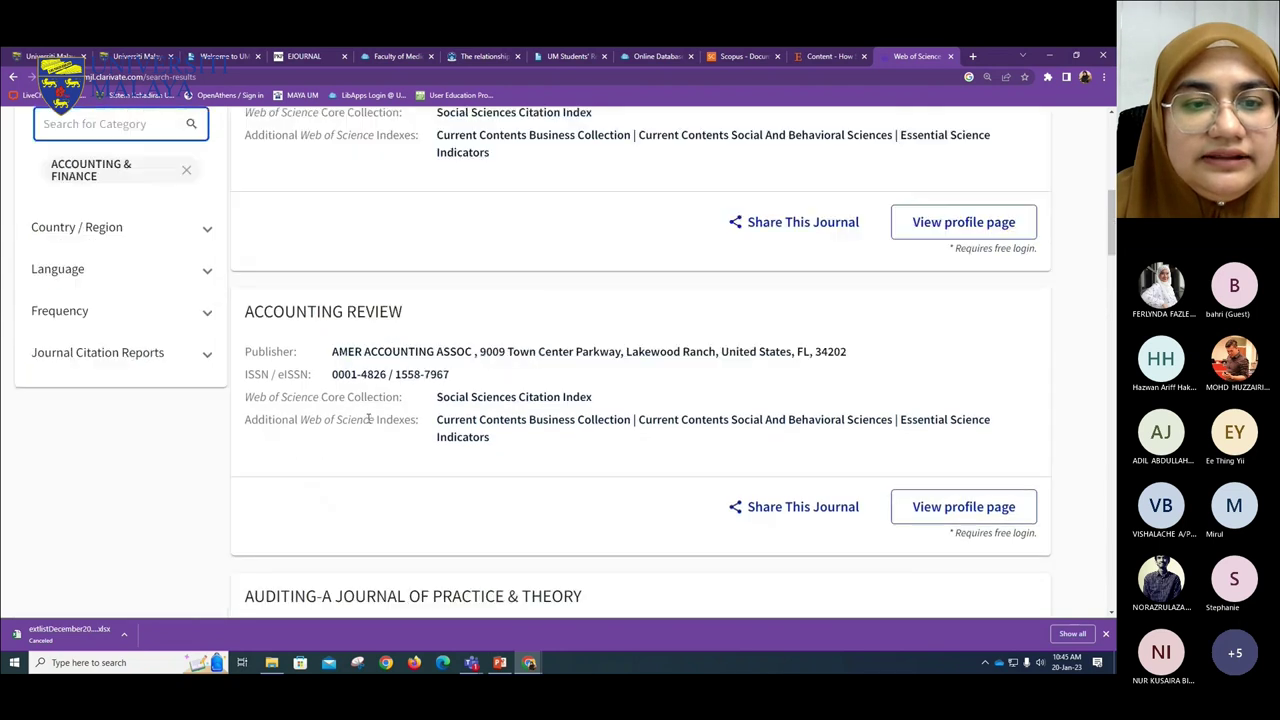
scroll(368, 419, "up", 6)
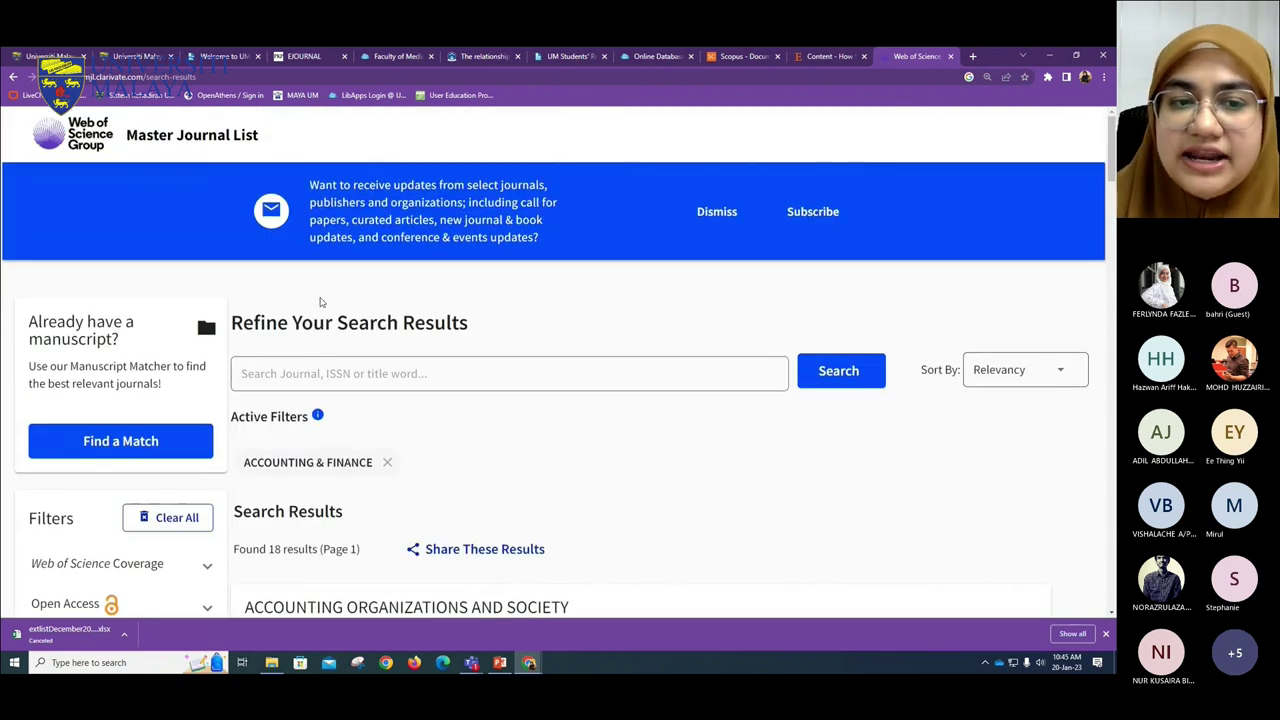
scroll(232, 357, "down", 2)
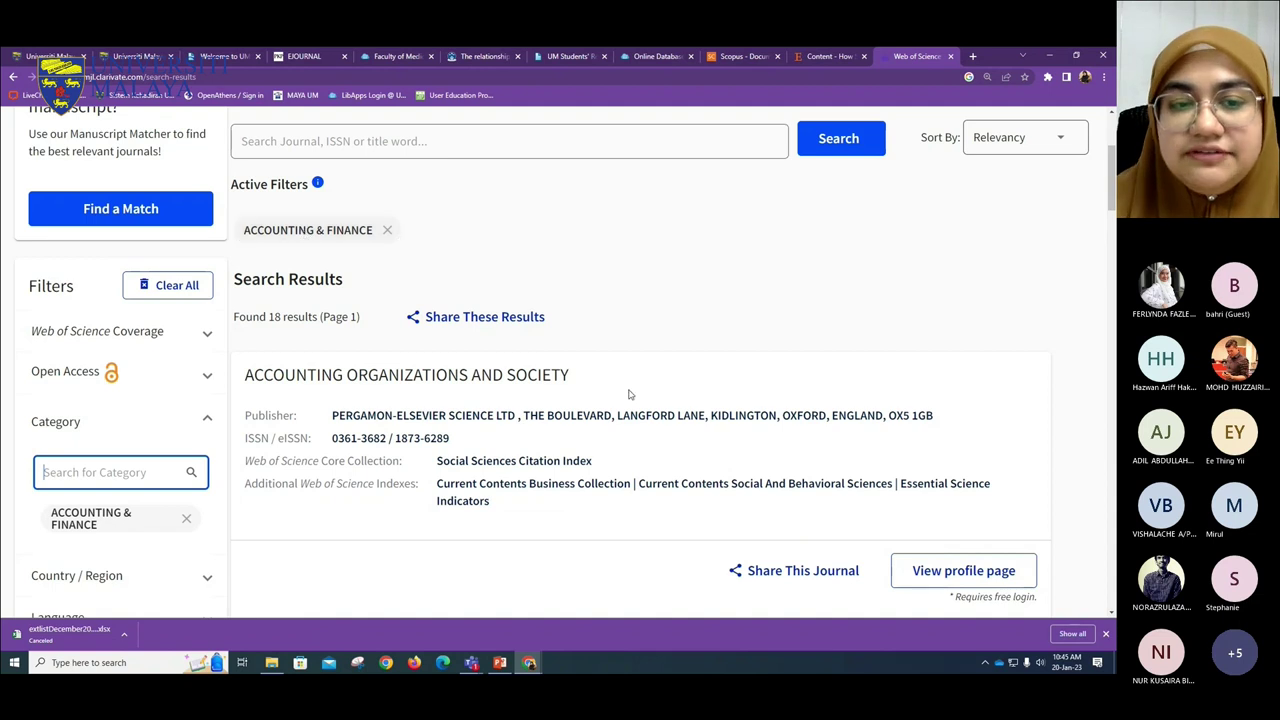
scroll(565, 360, "down", 1)
scroll(565, 360, "down", 4)
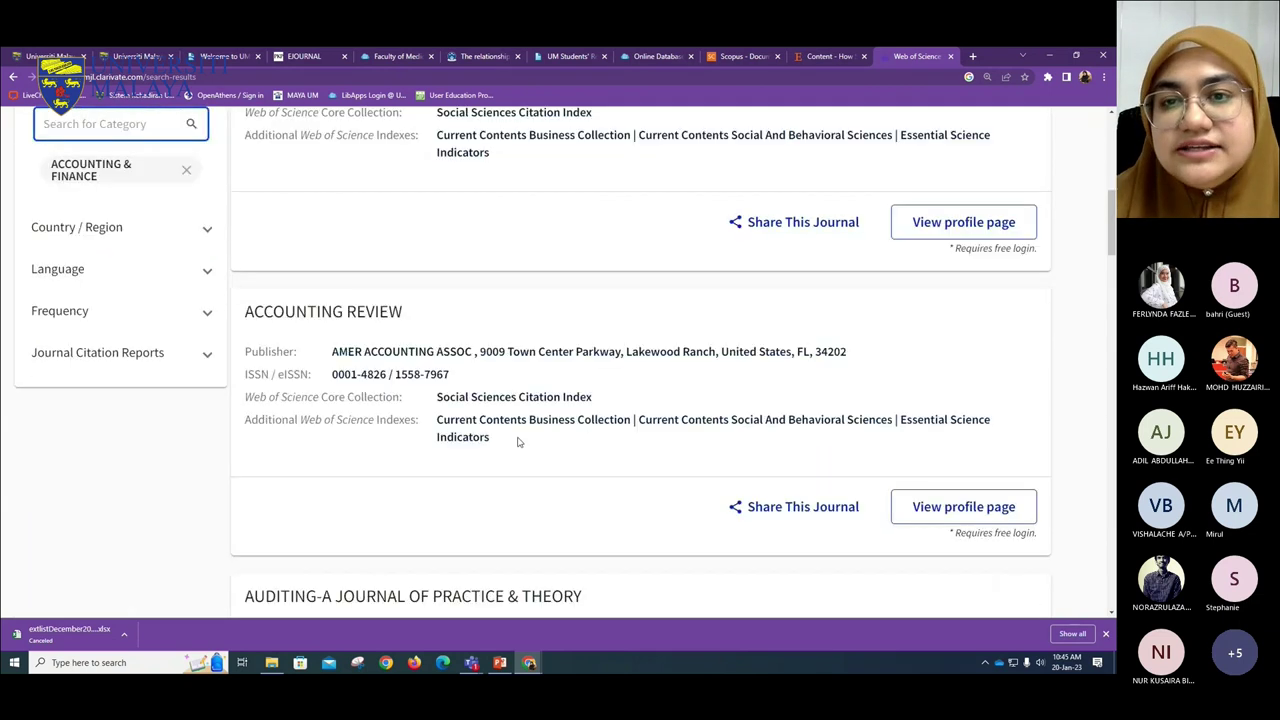
scroll(540, 450, "up", 7)
scroll(577, 455, "down", 1)
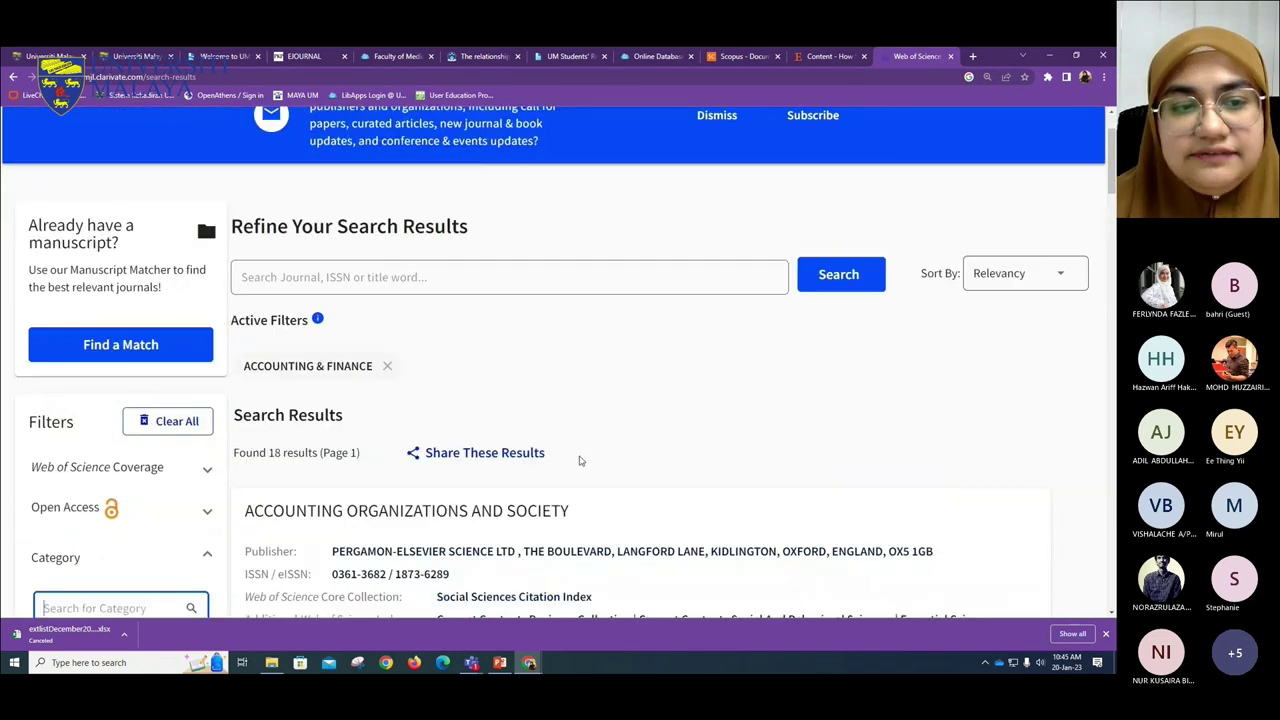
scroll(157, 403, "down", 3)
scroll(463, 411, "down", 3)
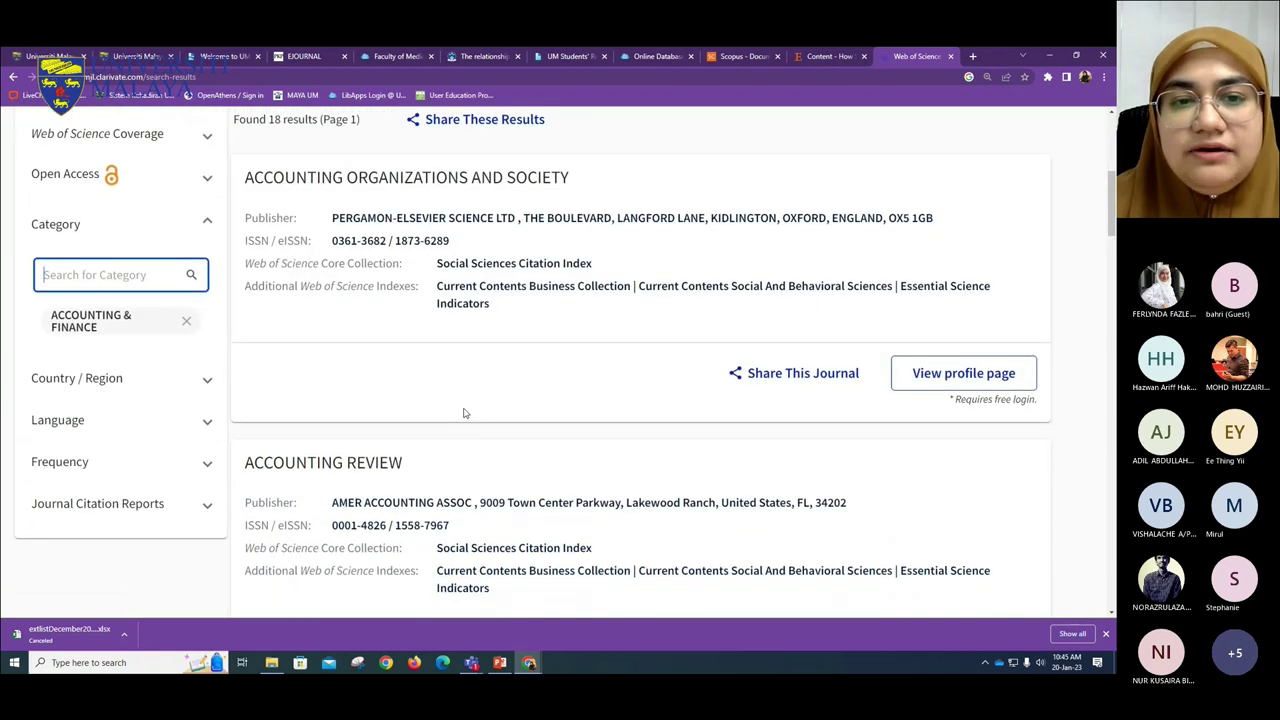
- Highlight the ACCOUNTING REVIEW publisher details, then get the share link for Emerging Markets Finance and Trade
left_click_drag(365, 240, 668, 238)
left_click(563, 382)
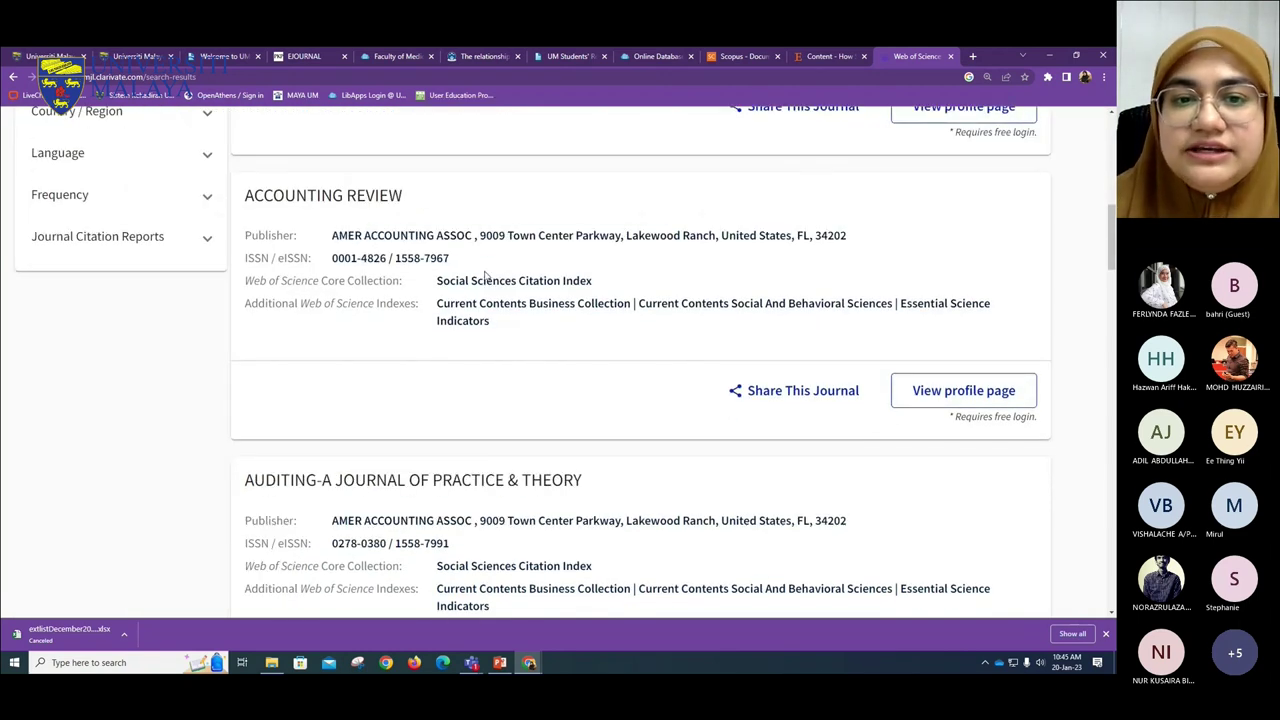
left_click_drag(598, 281, 253, 282)
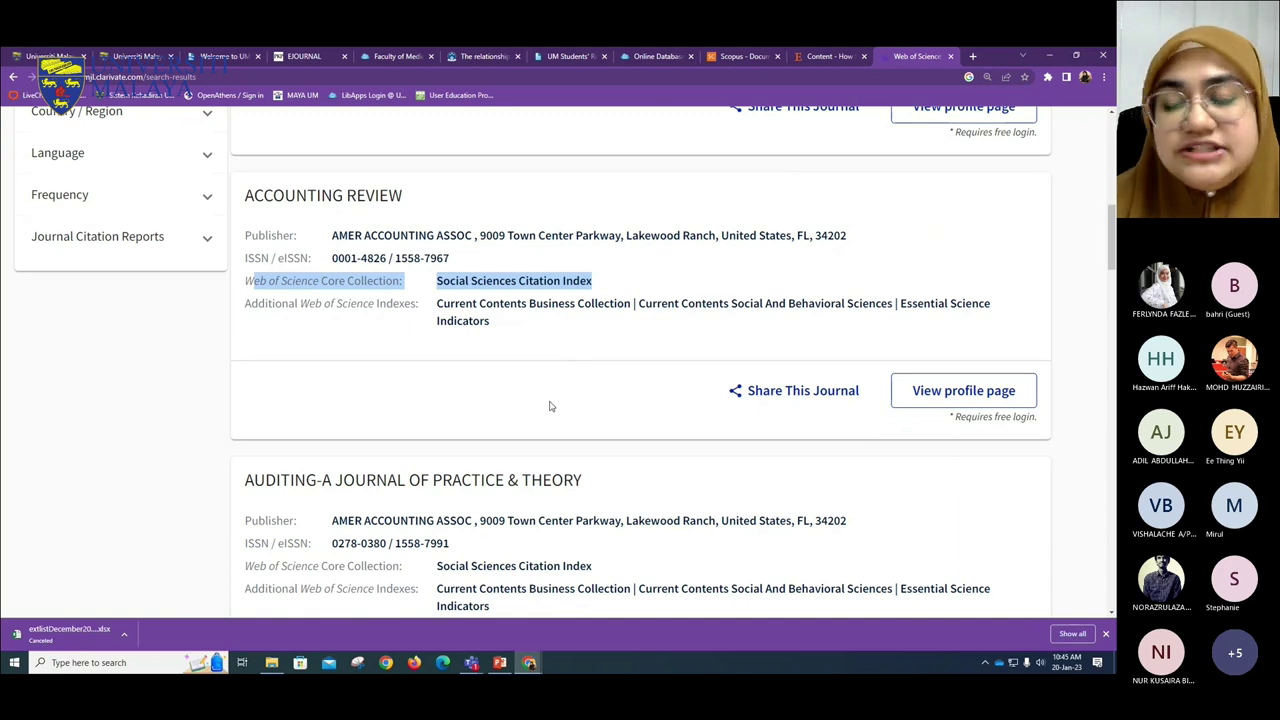
scroll(552, 408, "down", 1)
scroll(549, 404, "down", 5)
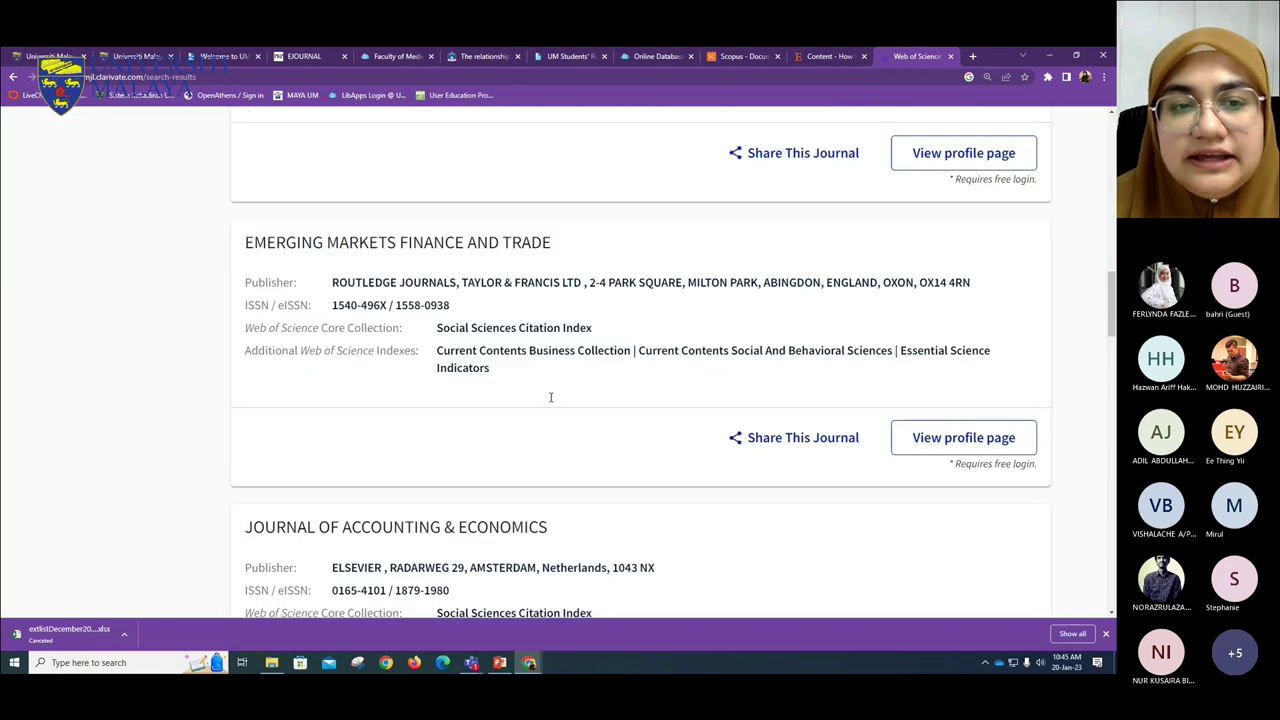
scroll(550, 397, "down", 1)
left_click(790, 379)
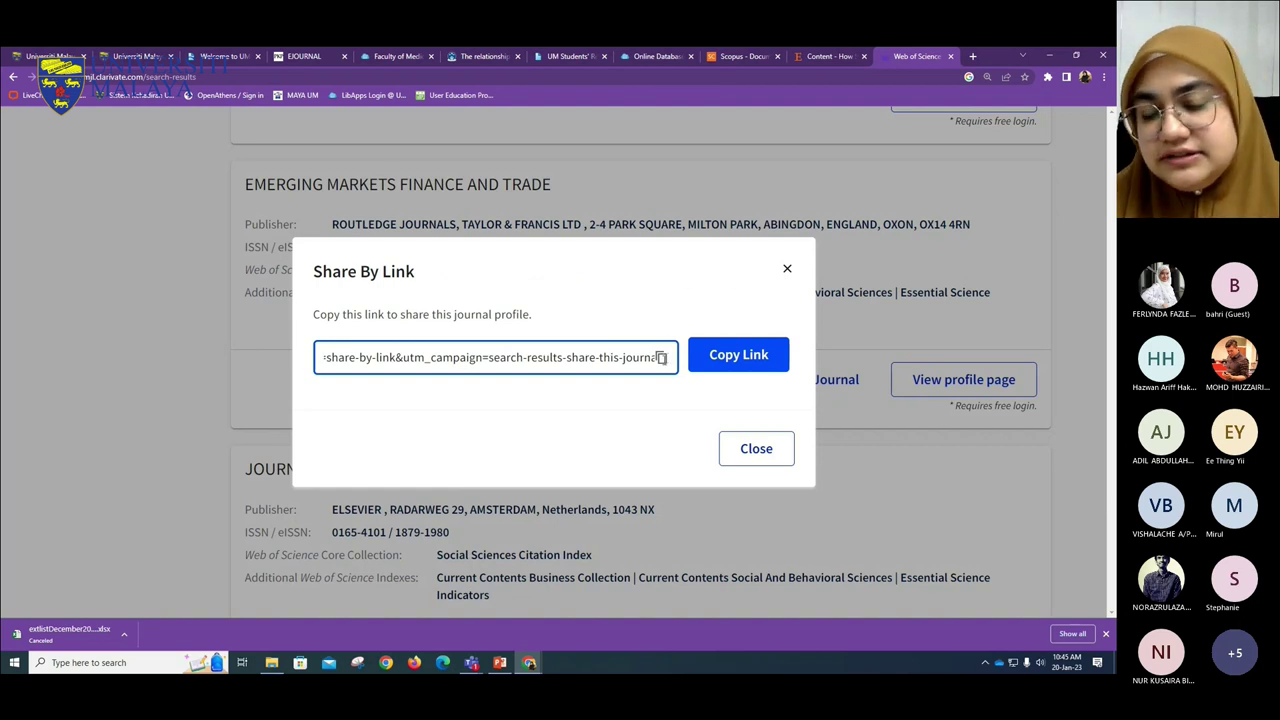
- Close the Share By Link dialog and scroll back to the top of the Accounting & Finance results
left_click(766, 469)
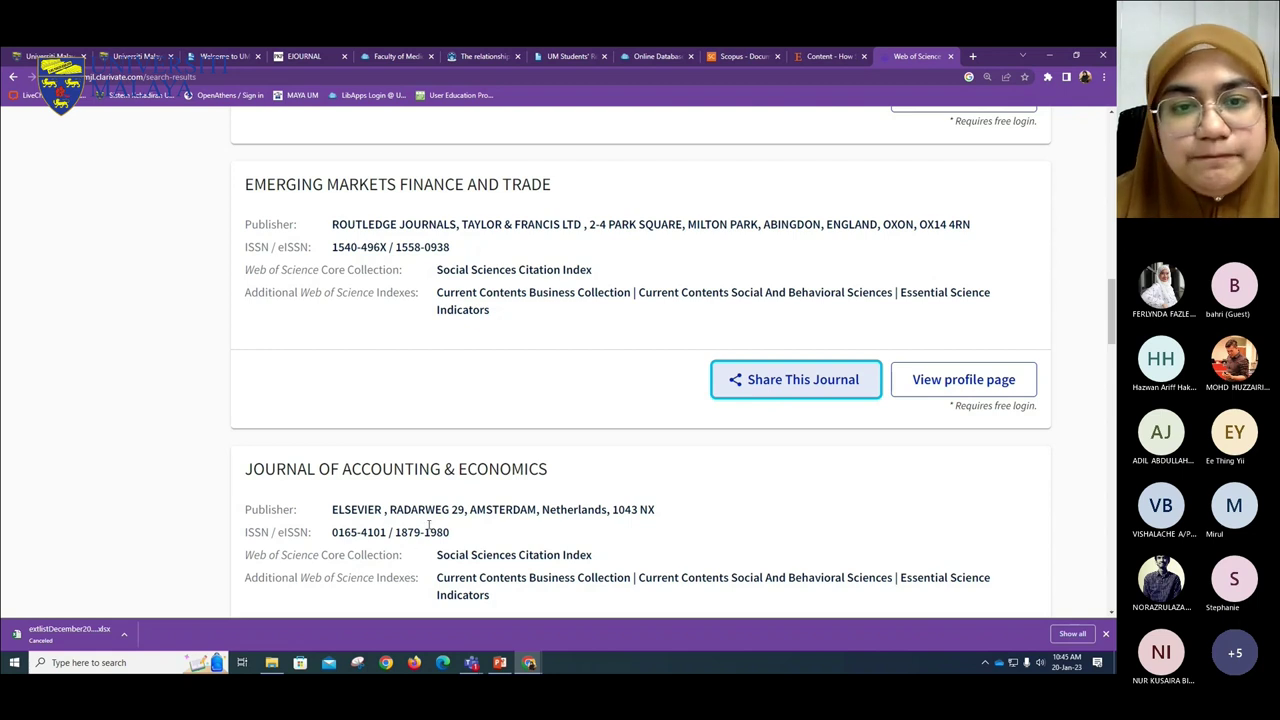
scroll(430, 525, "down", 9)
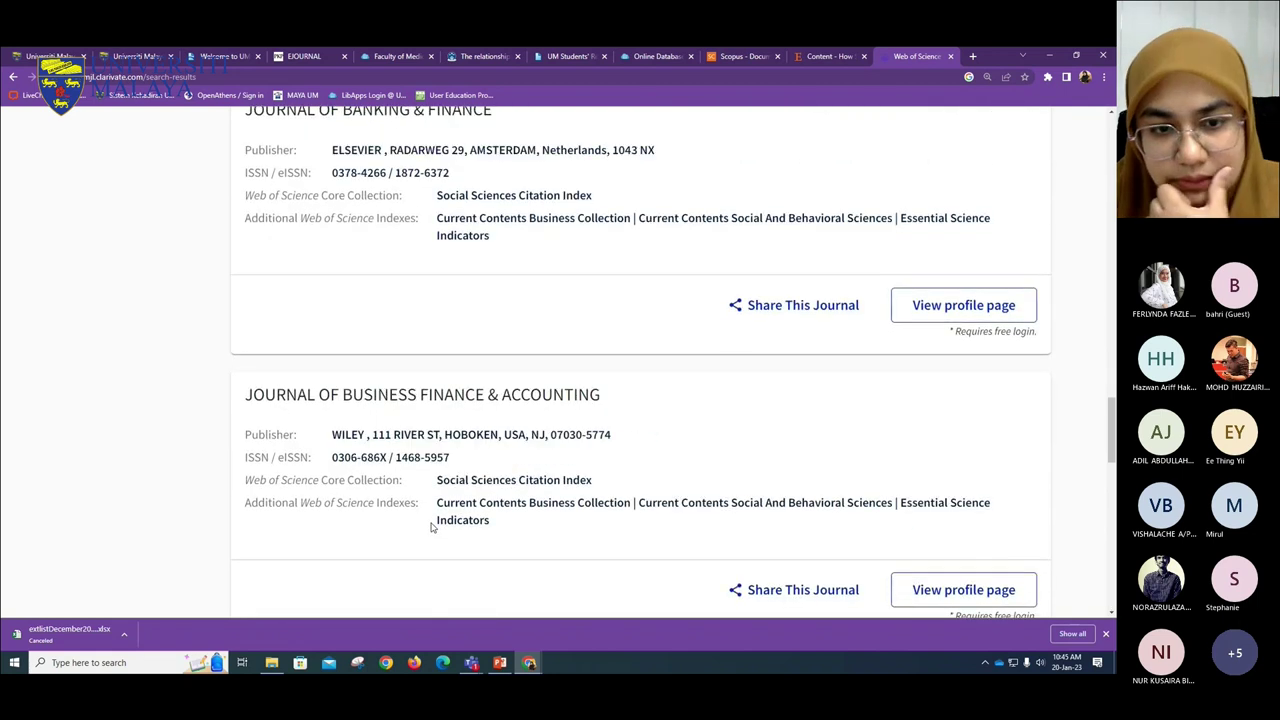
scroll(500, 517, "up", 10)
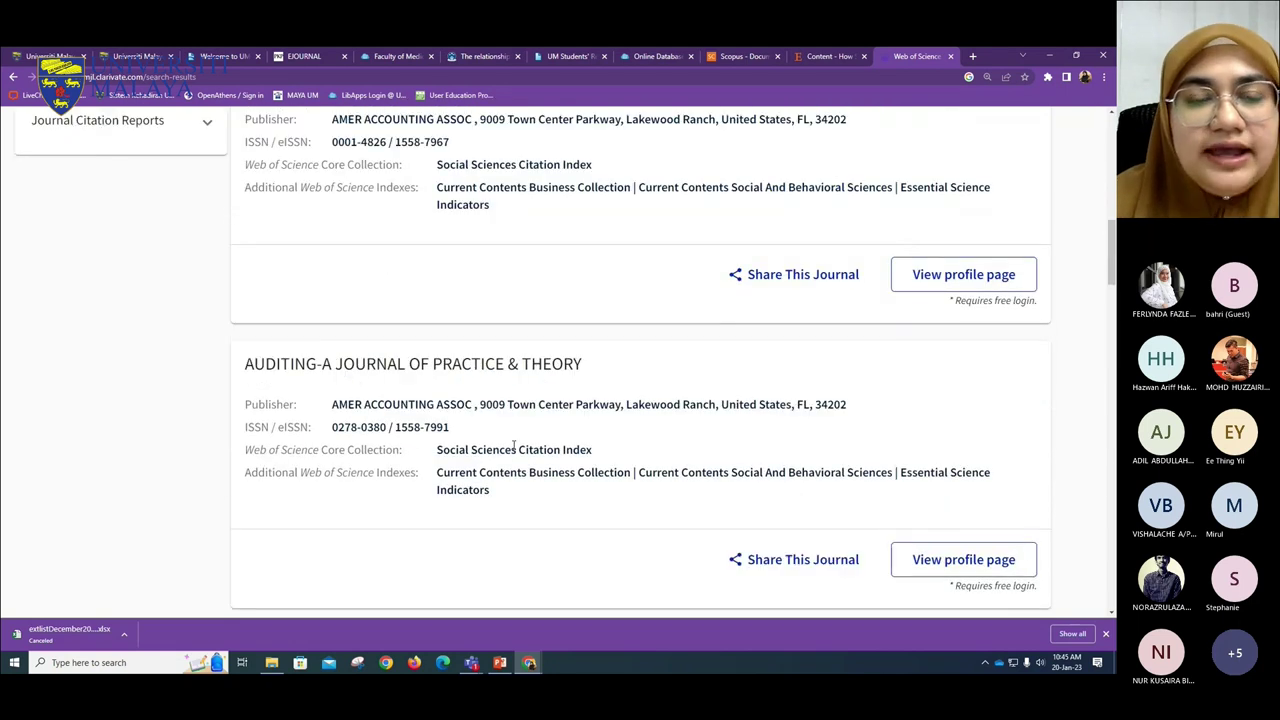
scroll(515, 445, "up", 8)
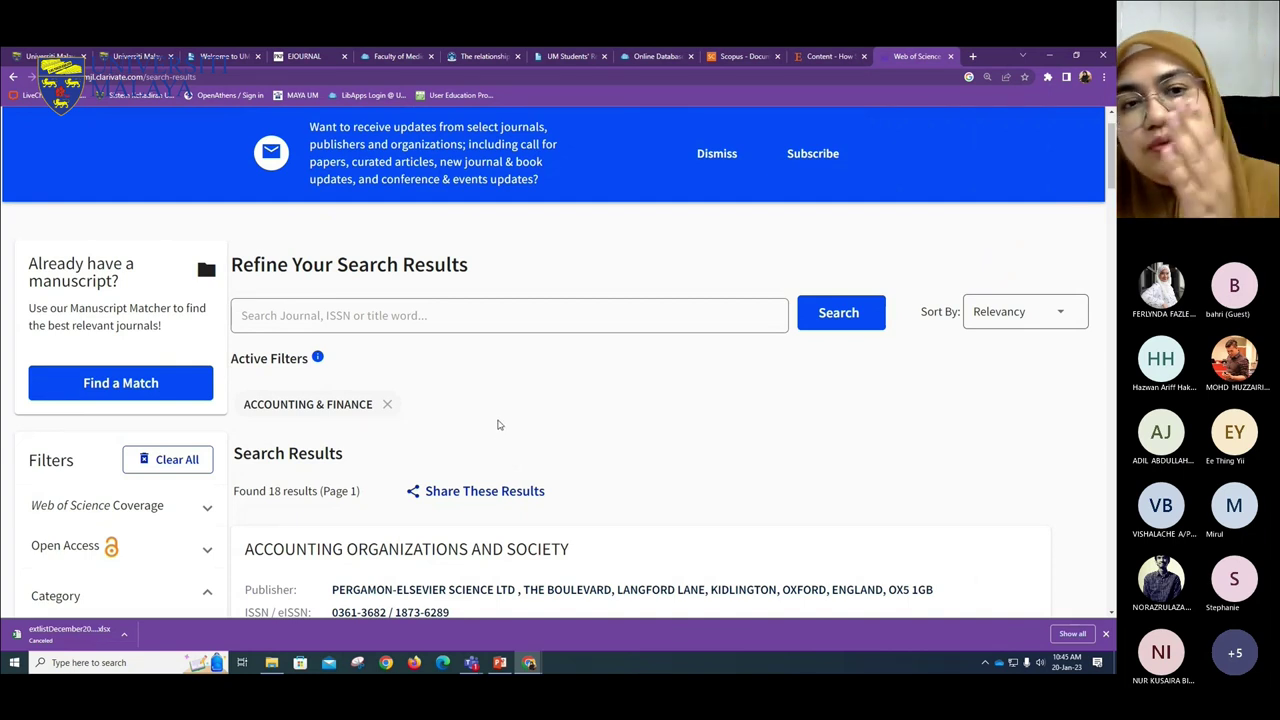
scroll(500, 420, "up", 1)
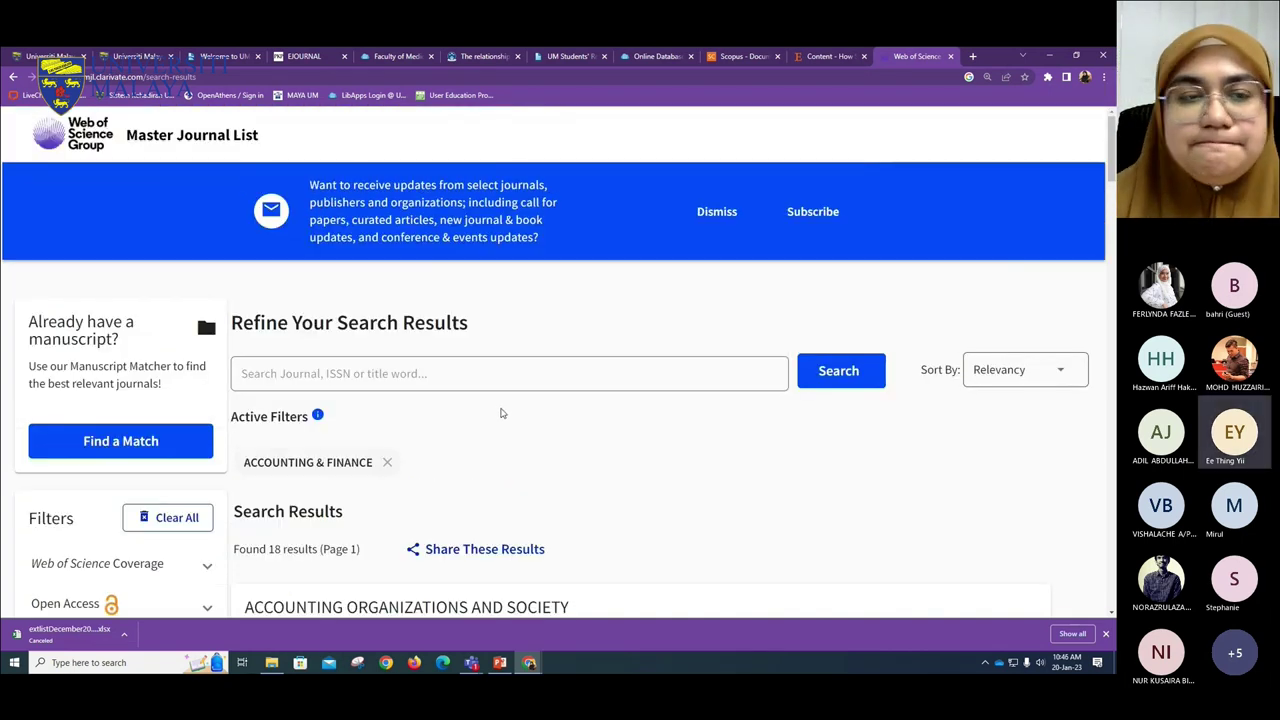
- Check the Teams meeting window, then go back to the Master Journal List page
mouse_move(471, 662)
left_click(434, 588)
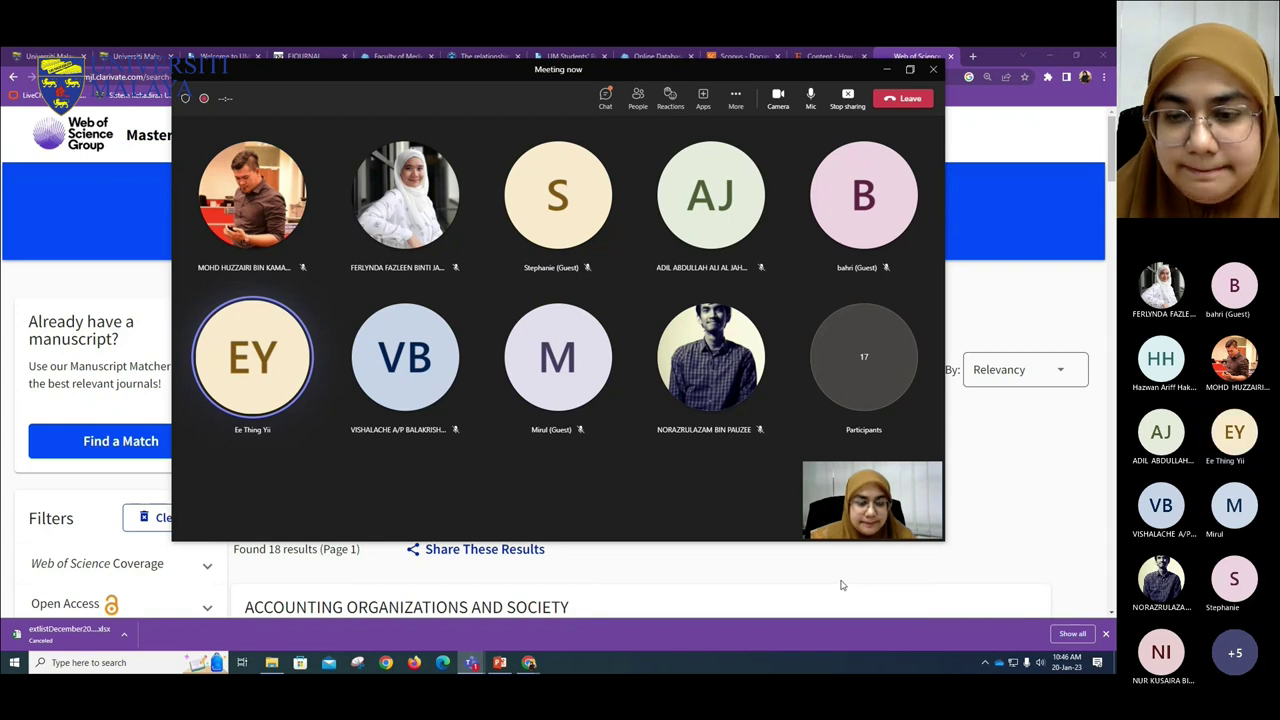
left_click(1000, 537)
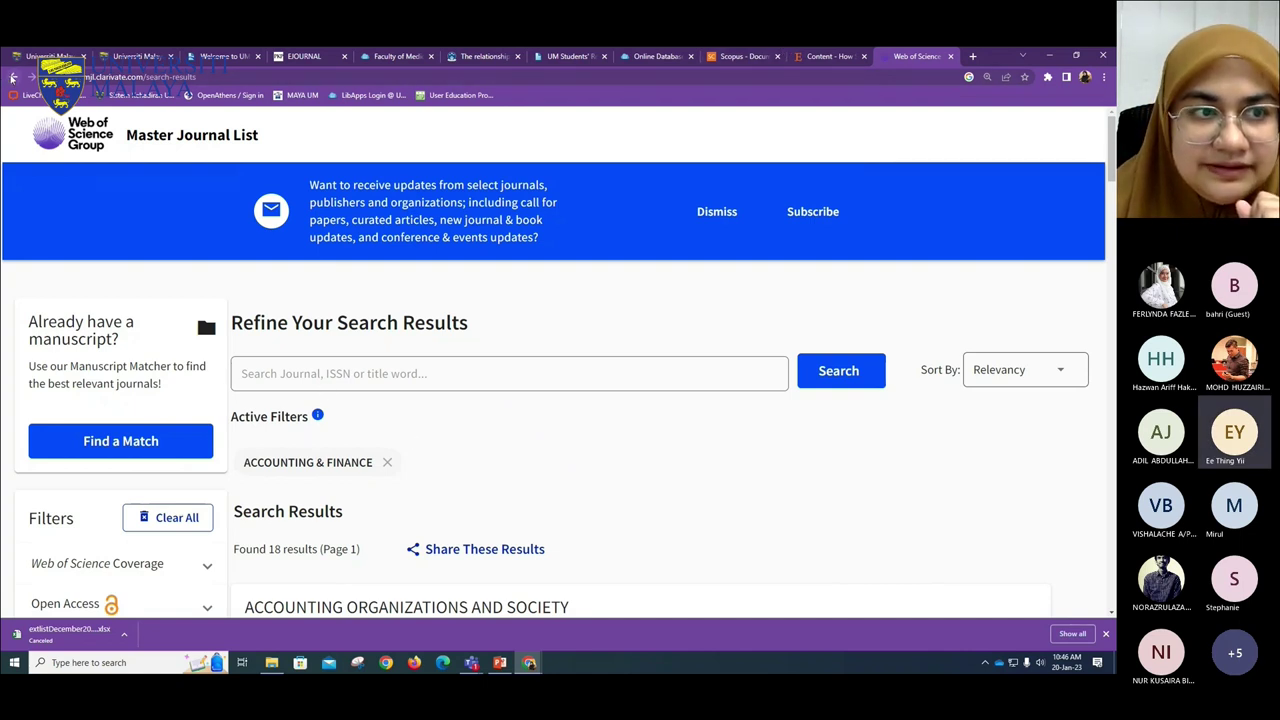
- Bring the Heliyon search back to its single exact match, HELIYON
type("Heliyon")
key("Return")
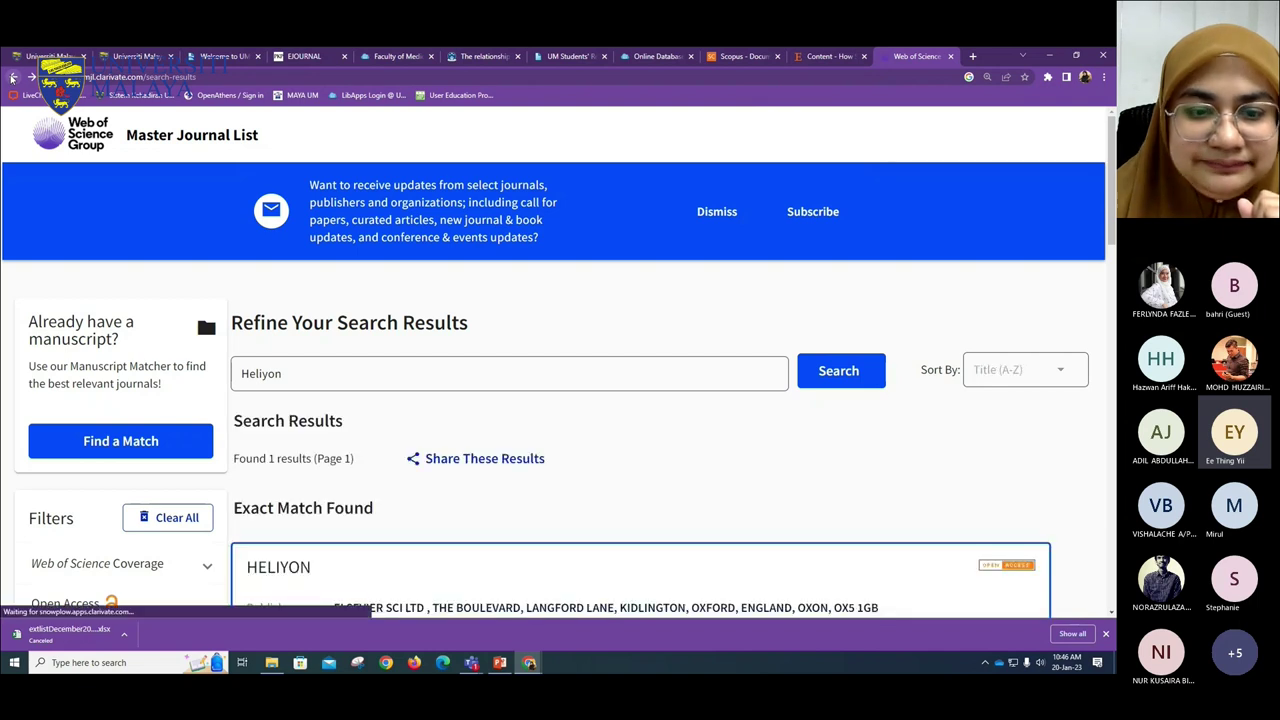
left_click(13, 77)
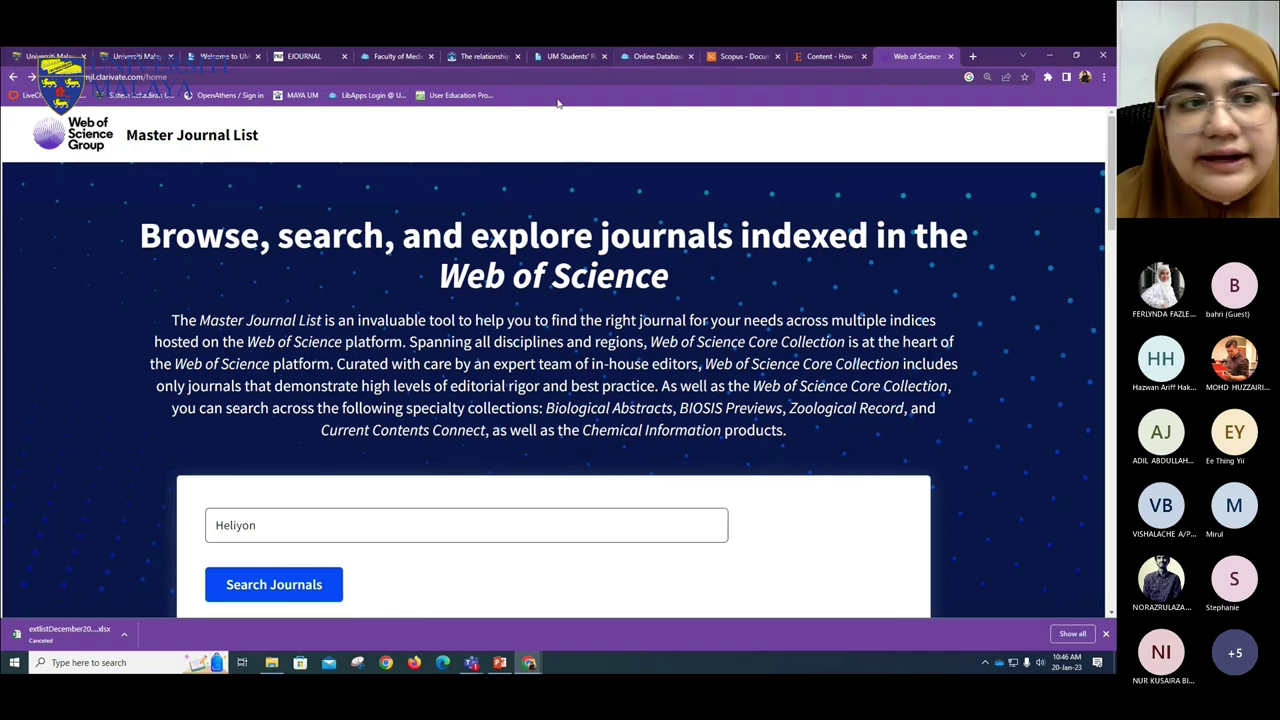
left_click(13, 77)
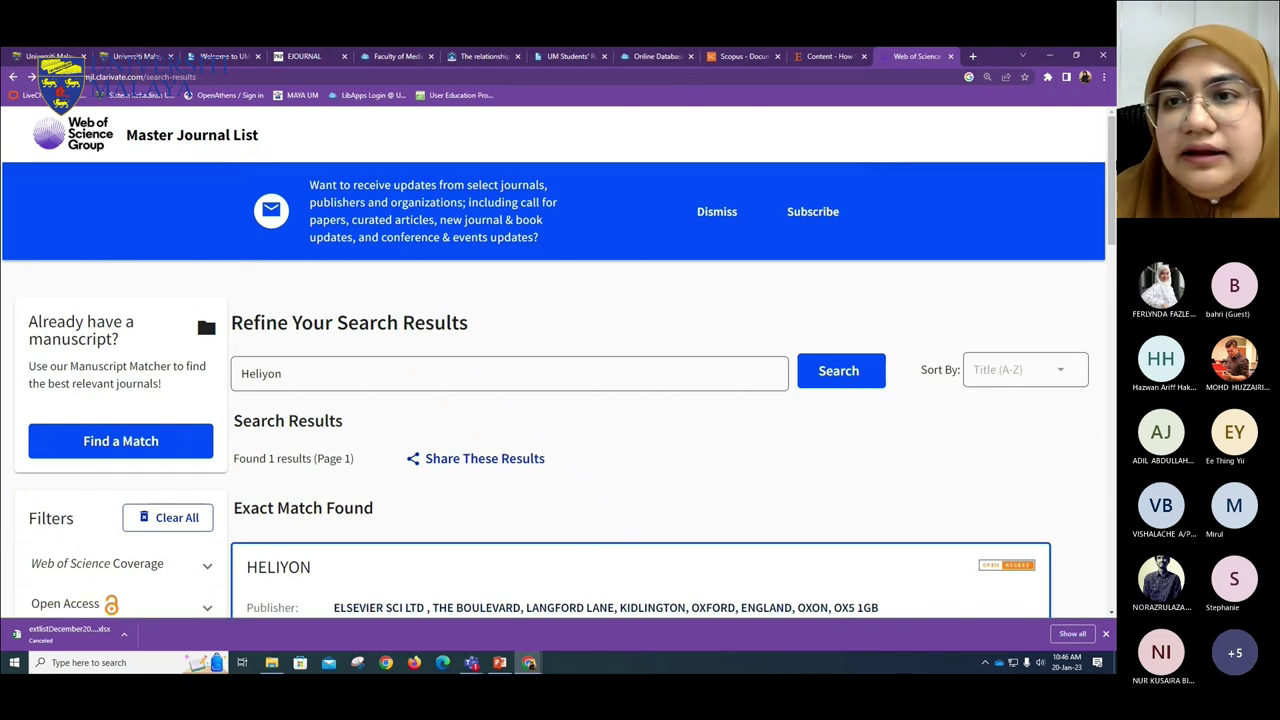
- Google 'master journal list' in a fresh tab and open the Master Journal List site
left_click(974, 56)
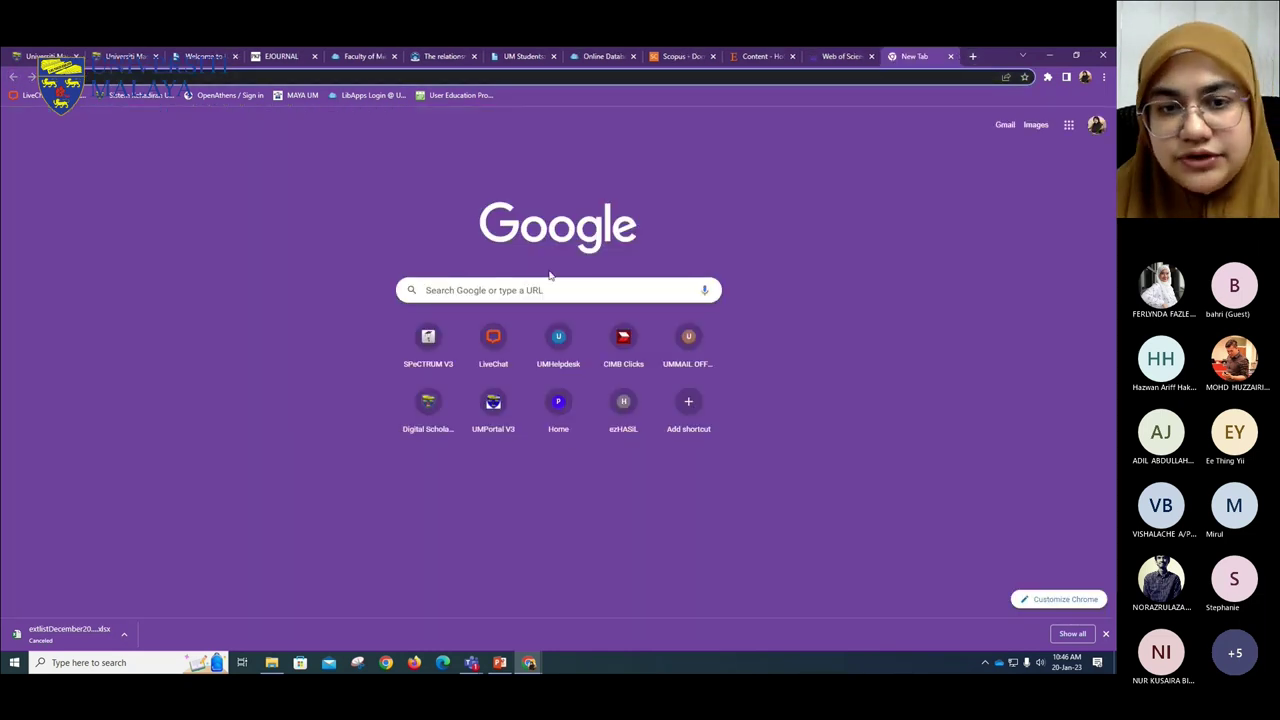
left_click(514, 292)
left_click(472, 315)
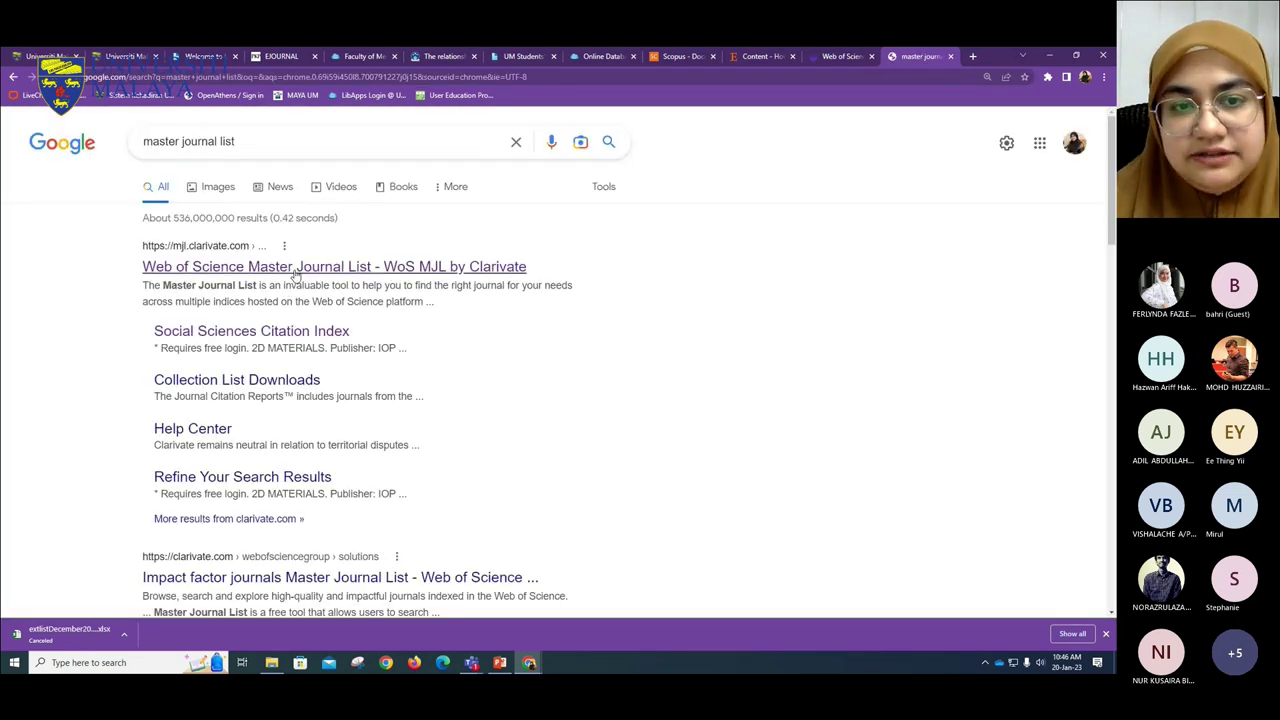
left_click(293, 268)
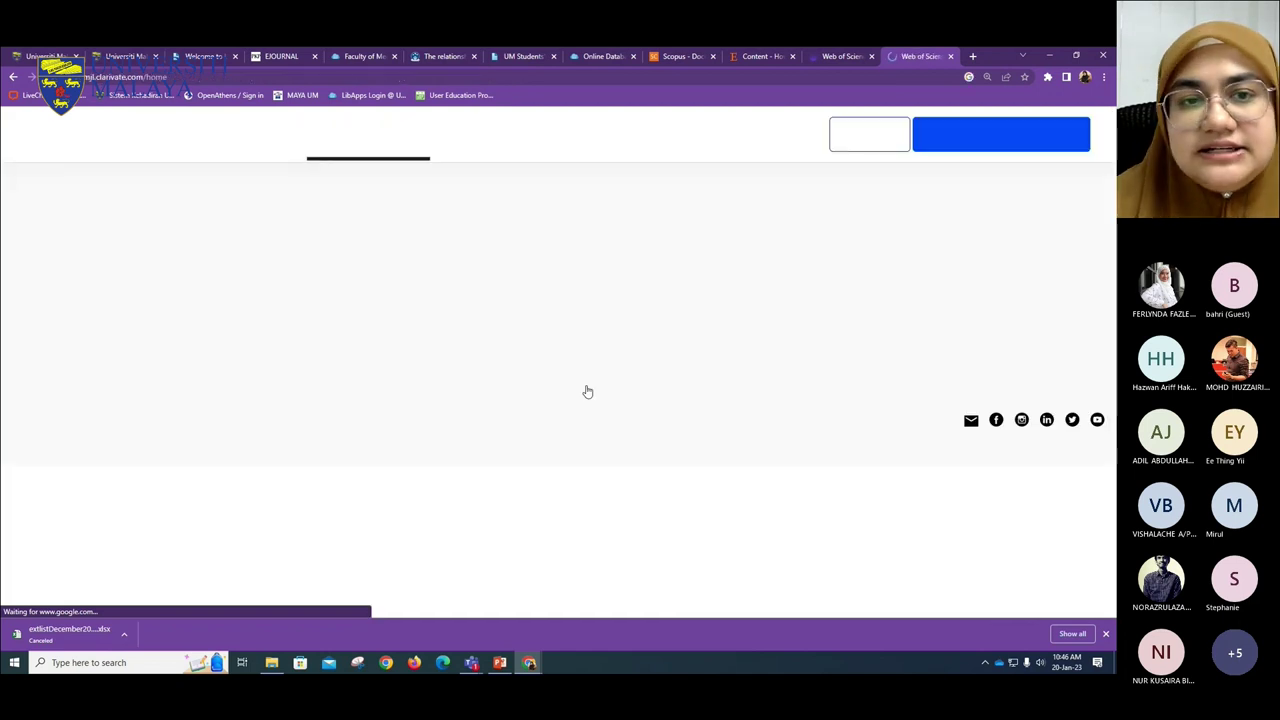
- Search again for Heliyon, highlight its Science Citation Index Expanded coverage, then return to PowerPoint
scroll(437, 500, "down", 2)
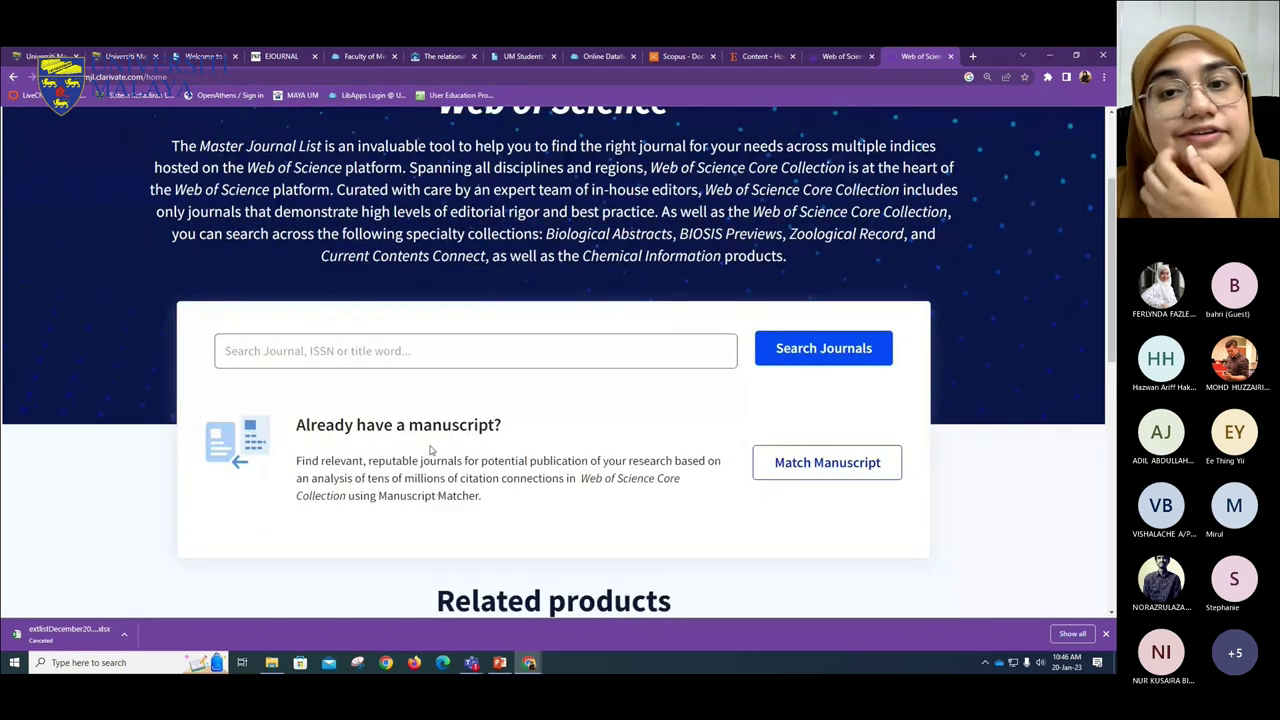
left_click(256, 351)
left_click(283, 378)
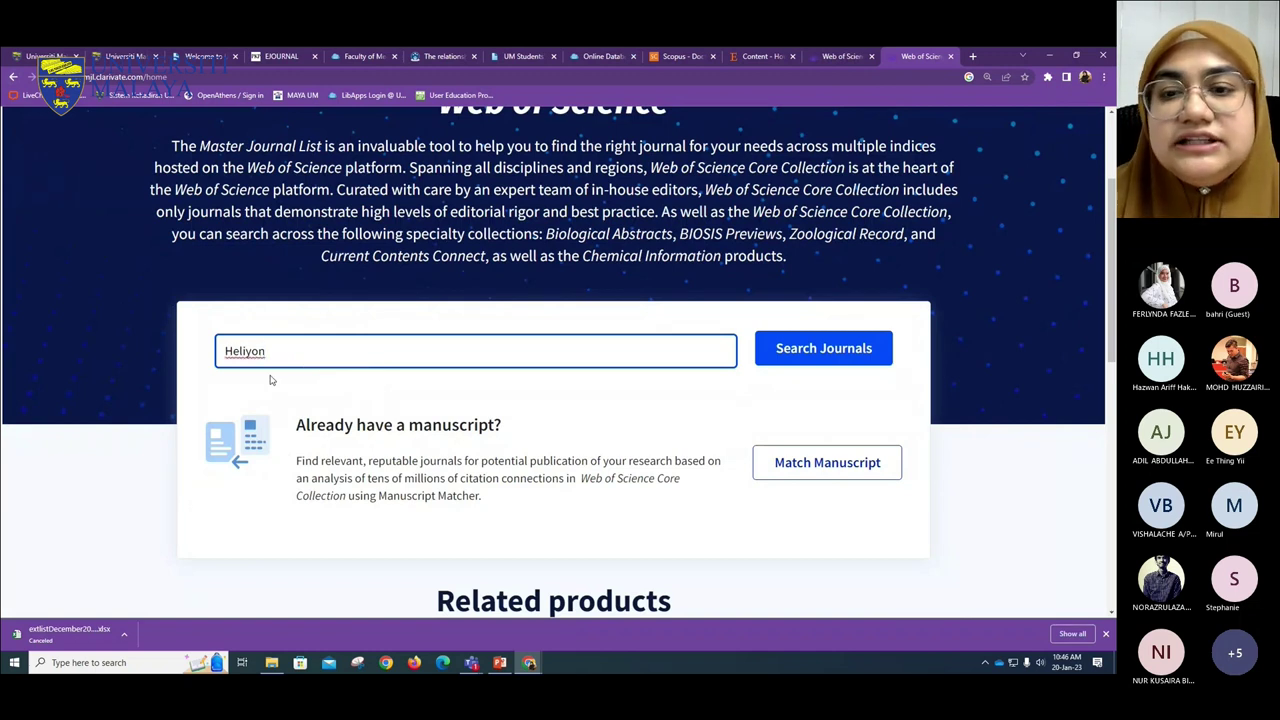
left_click(848, 362)
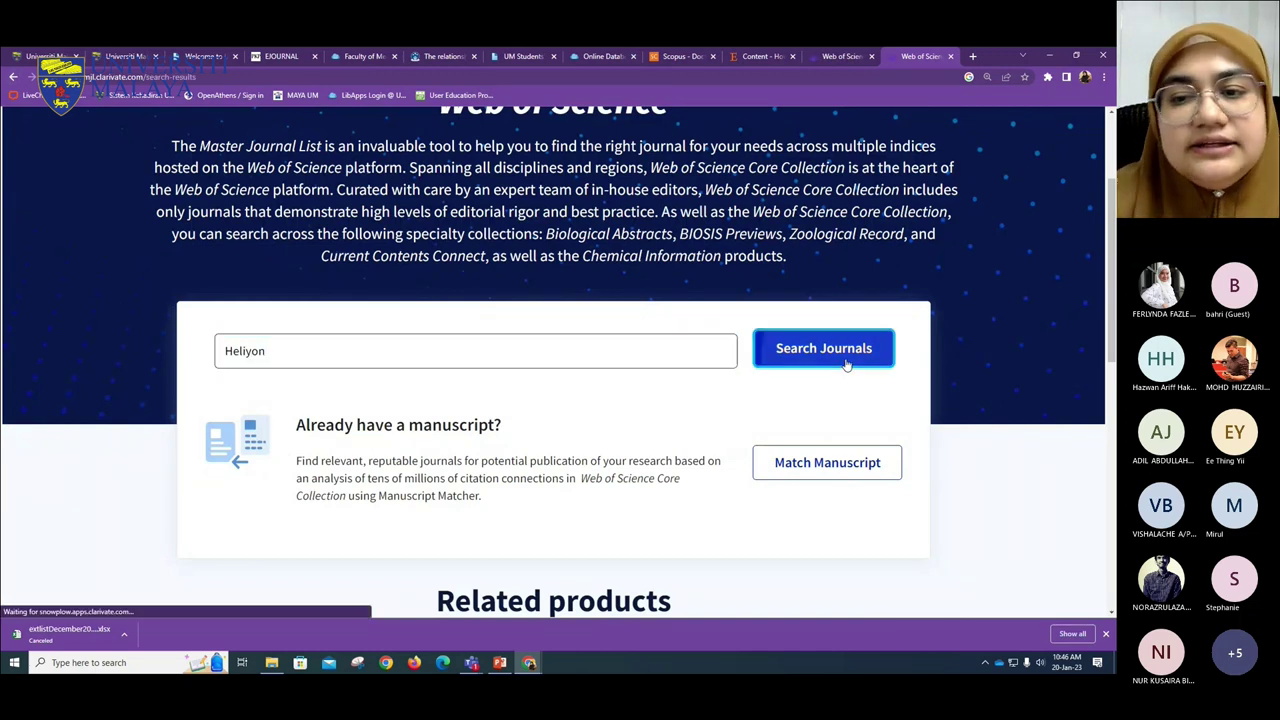
scroll(800, 370, "down", 2)
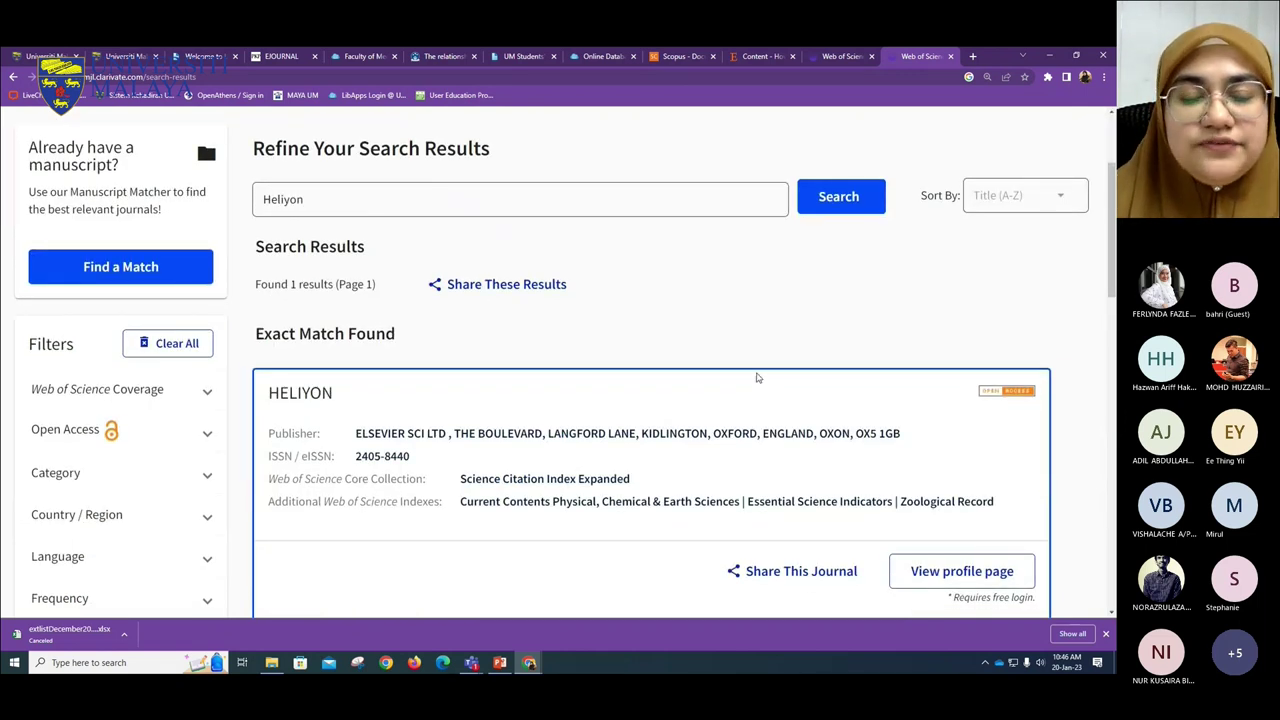
scroll(683, 262, "down", 1)
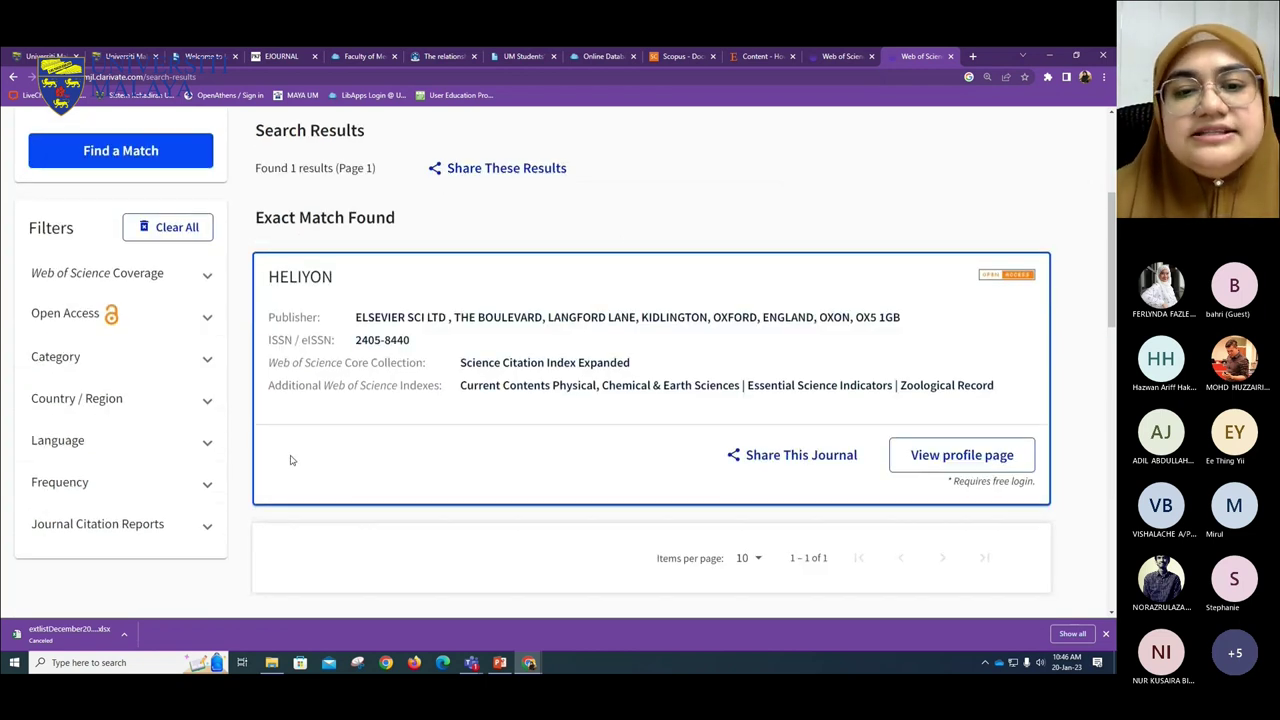
scroll(460, 480, "up", 1)
left_click_drag(645, 424, 250, 428)
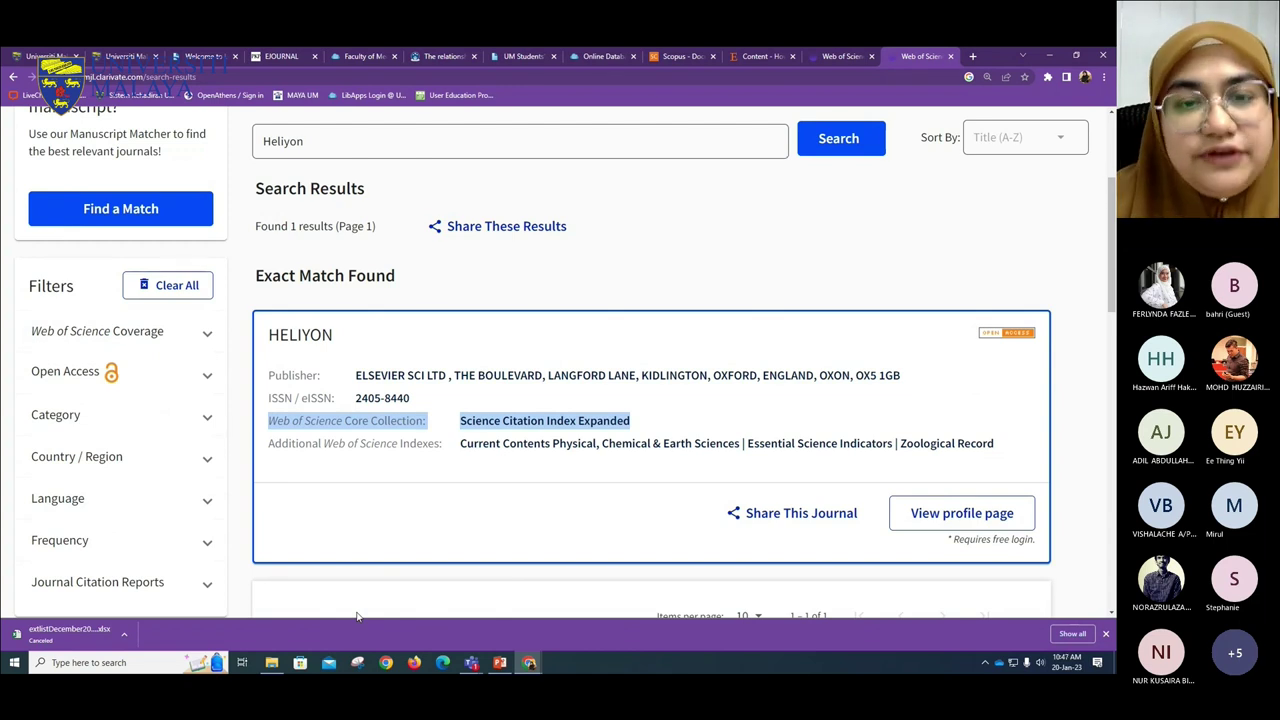
left_click(500, 662)
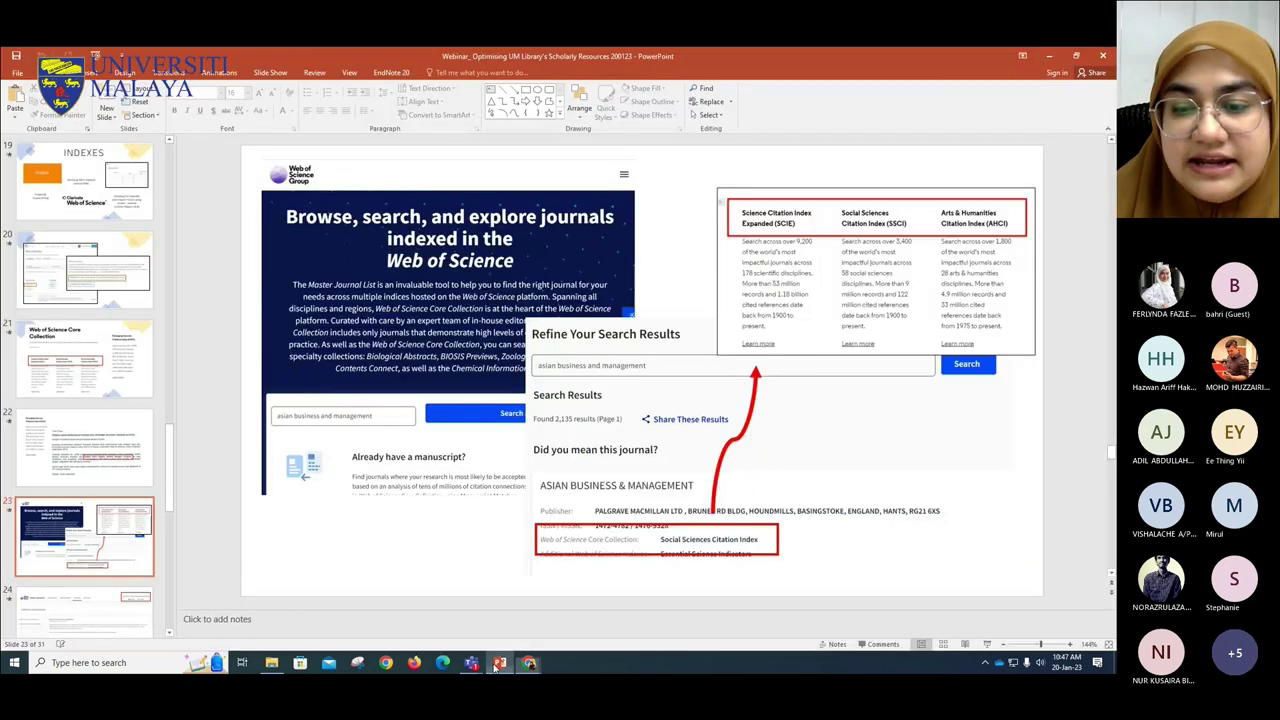
- Present from the current slide, step back to Core Collection, reveal the ESCI box, then end the show
left_click(964, 644)
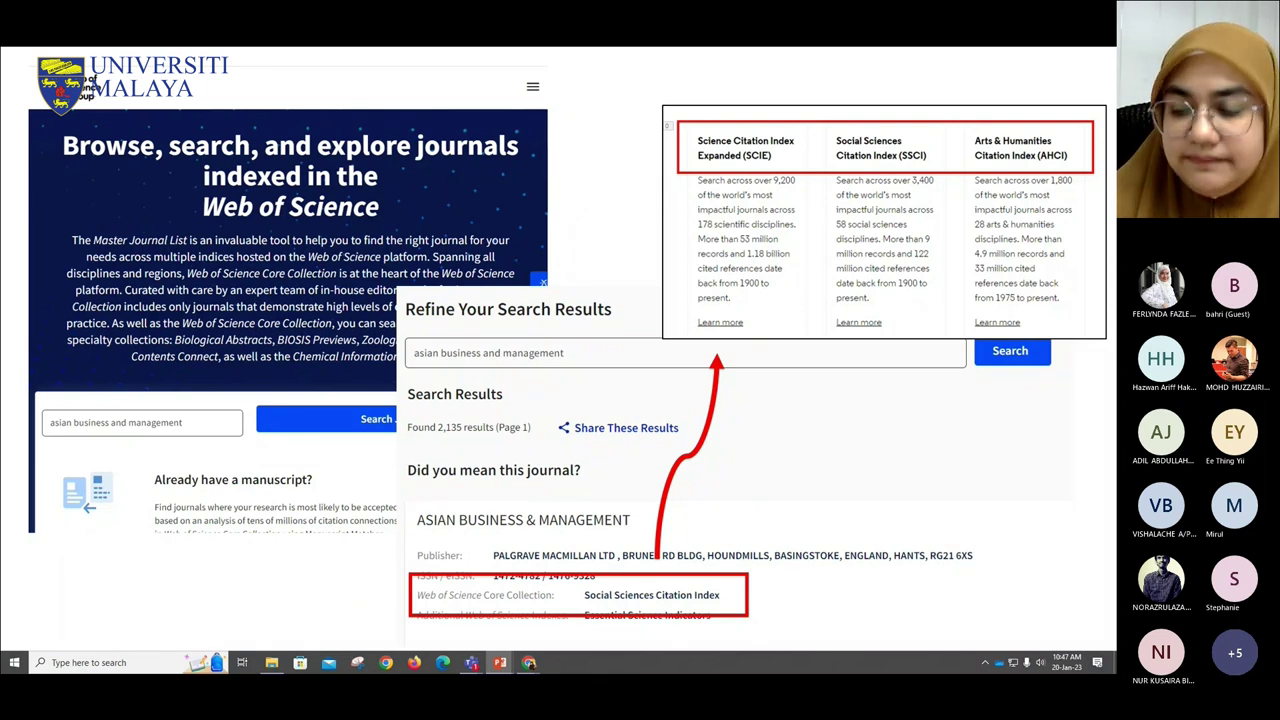
key("Left")
key("Left")
key("Left")
key("Left")
key("Left")
key("Left")
key("Right")
key("Right")
key("Right")
key("Right")
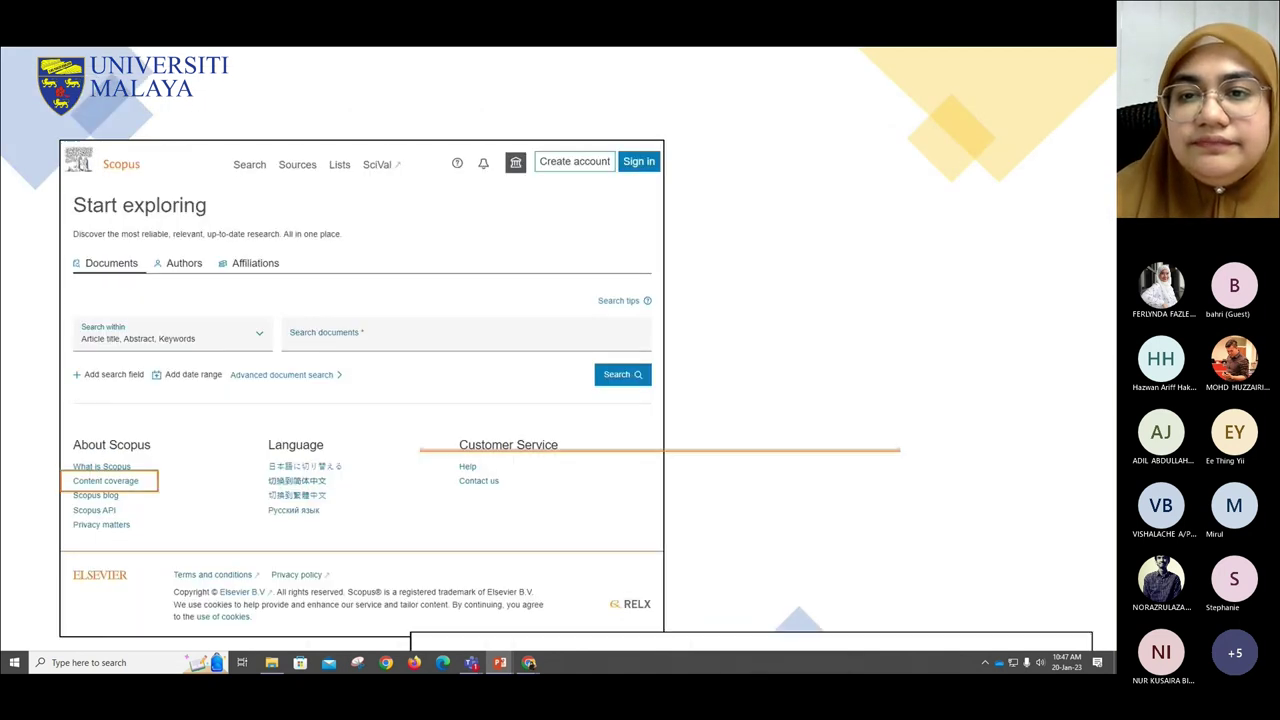
key("Right")
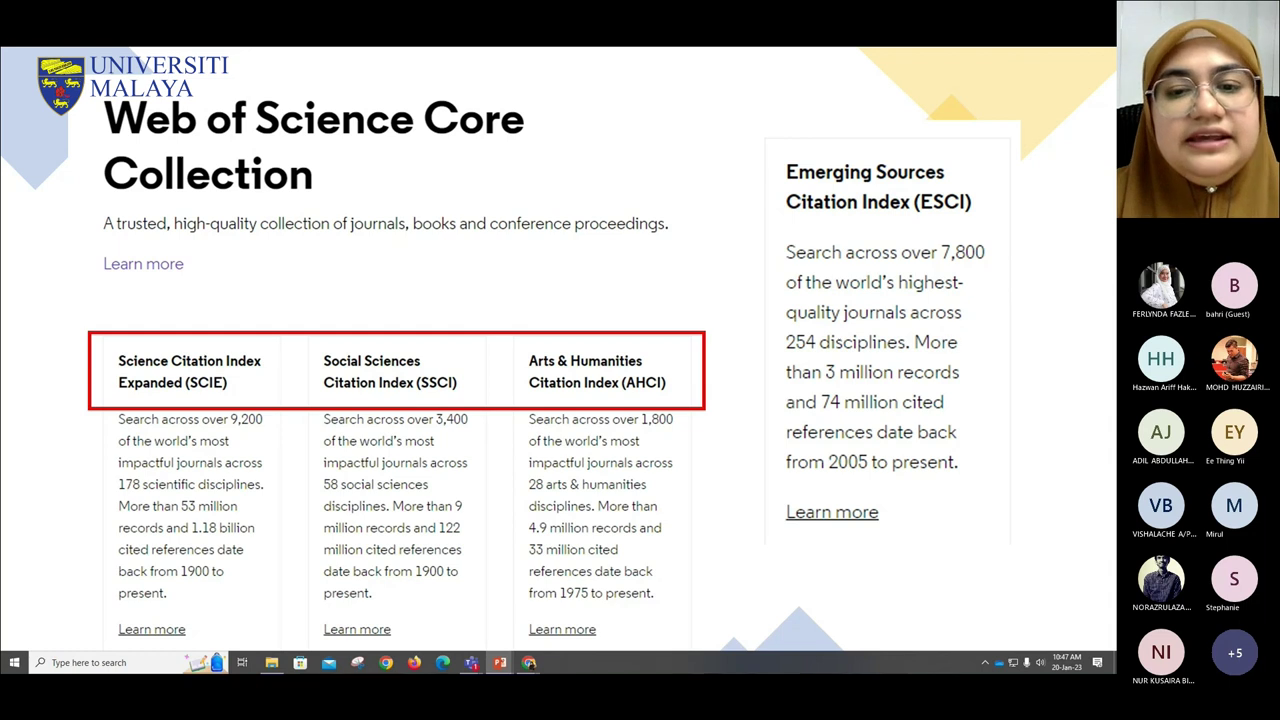
key("Escape")
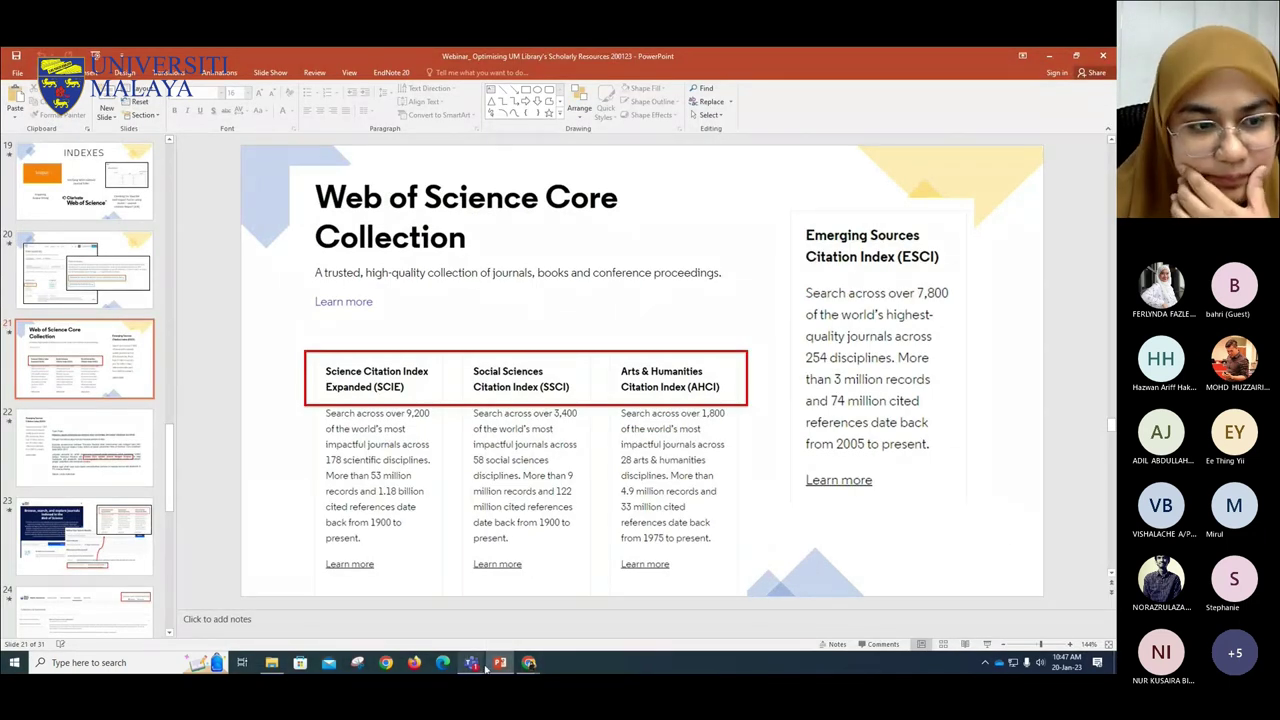